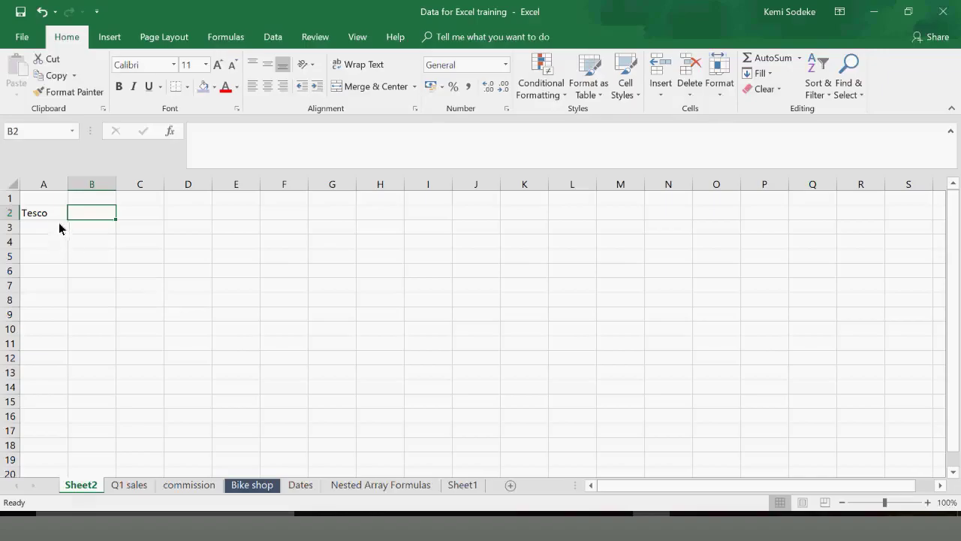
Enter Corn, Spinach, Peas and Raisins in cells A3 to A6 beneath Tesco
click(53, 217)
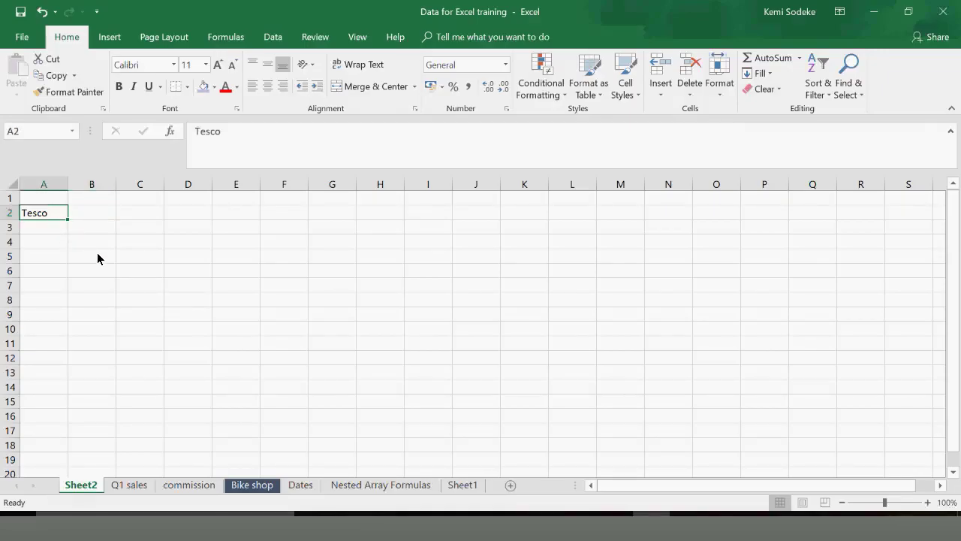
click(51, 228)
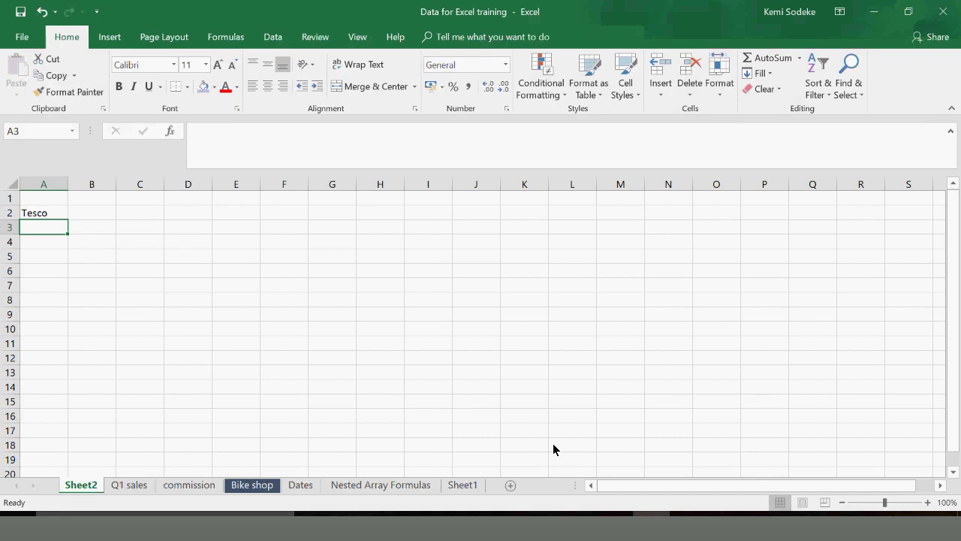
text(Corn)
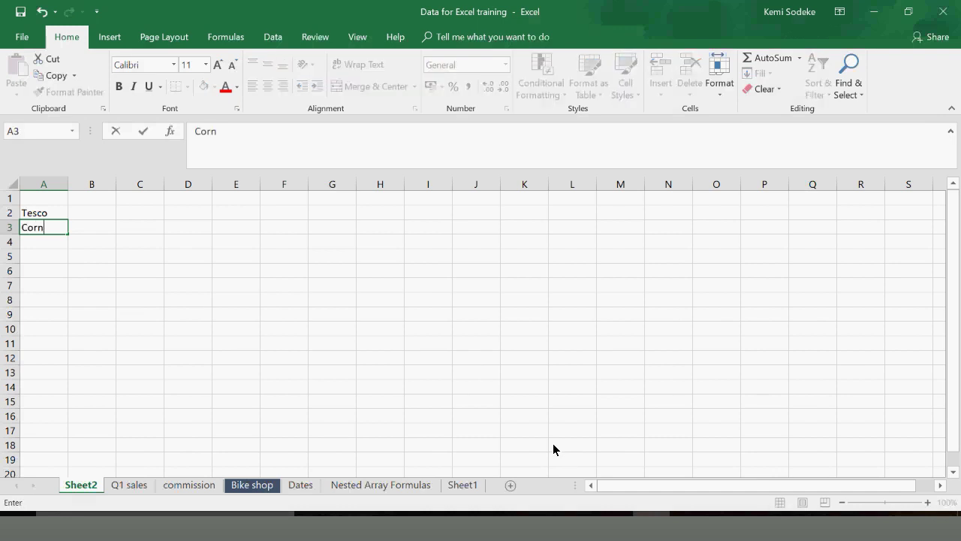
key(Return)
text(S)
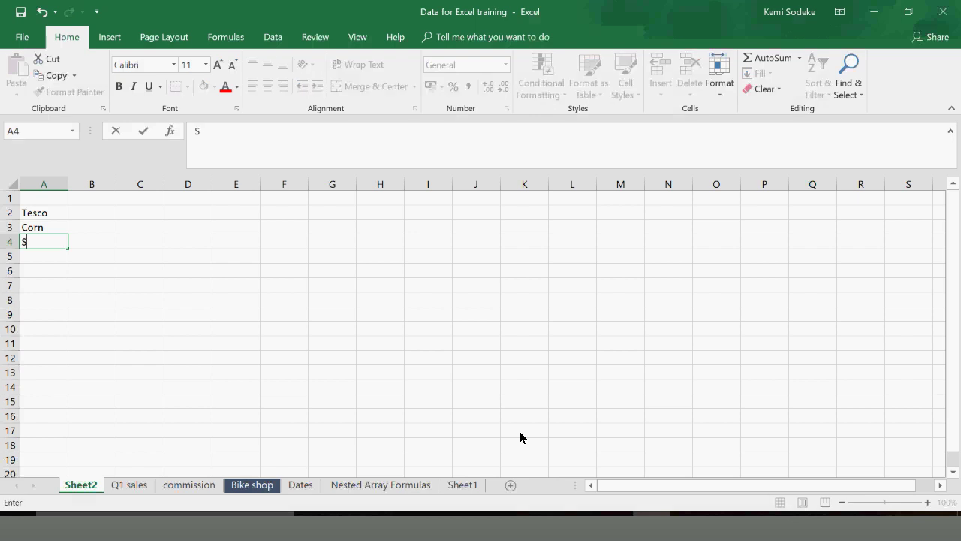
text(pinach)
key(Return)
text(Peas)
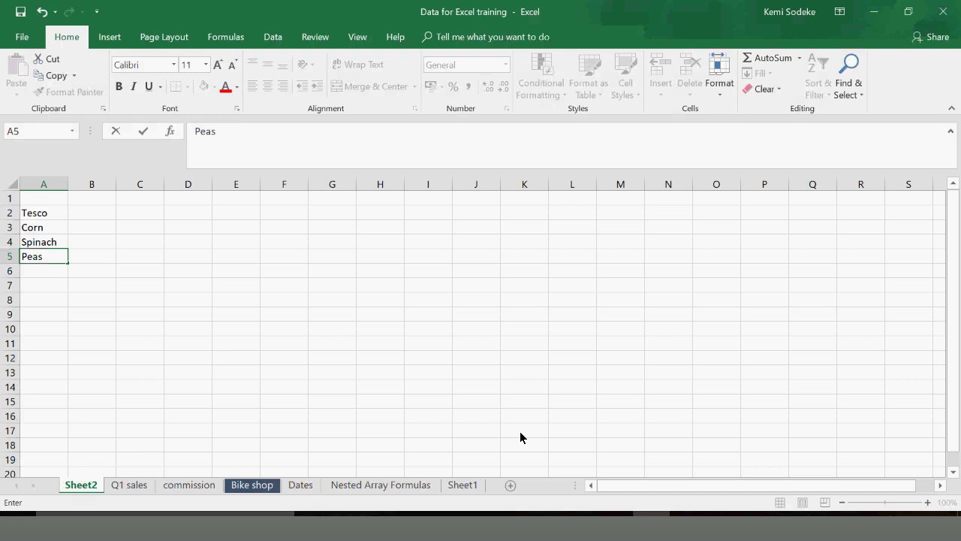
key(Return)
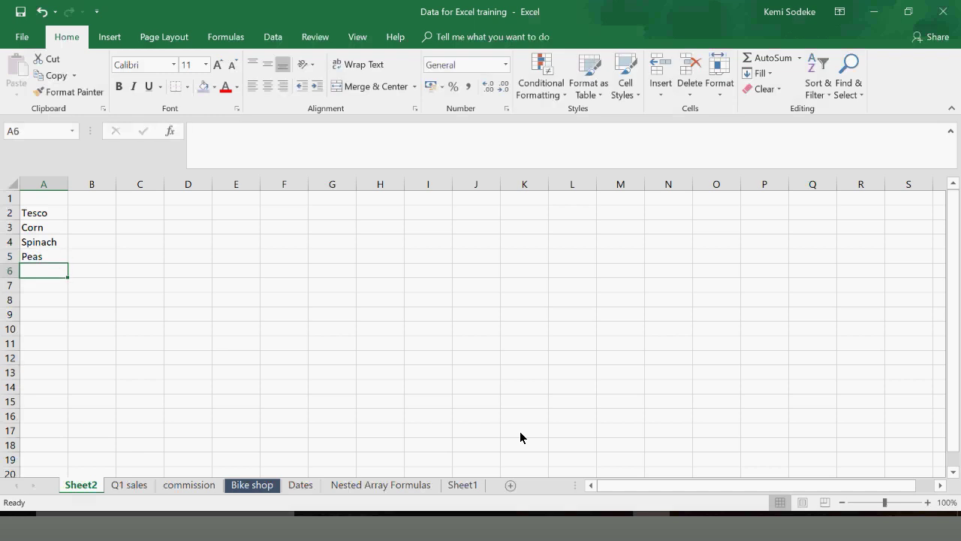
text(Raisins)
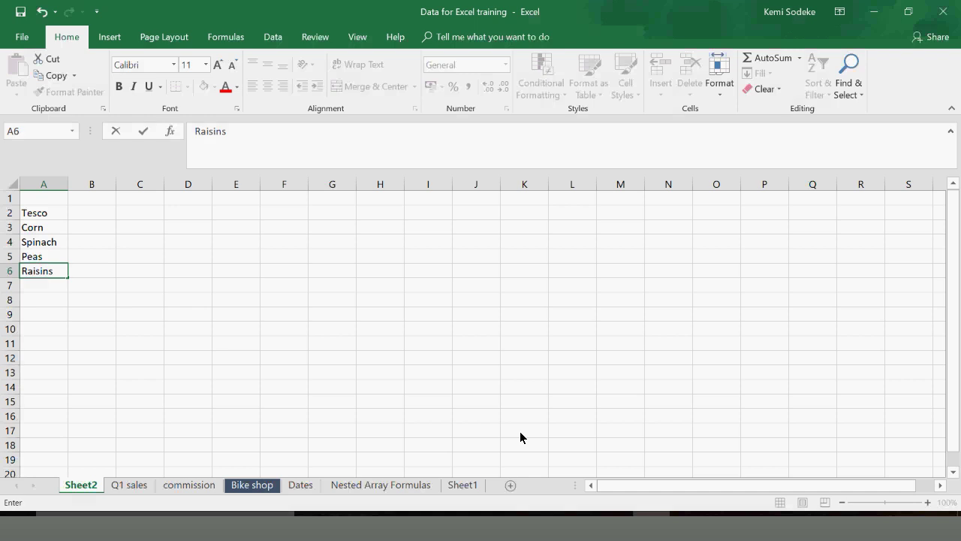
key(Return)
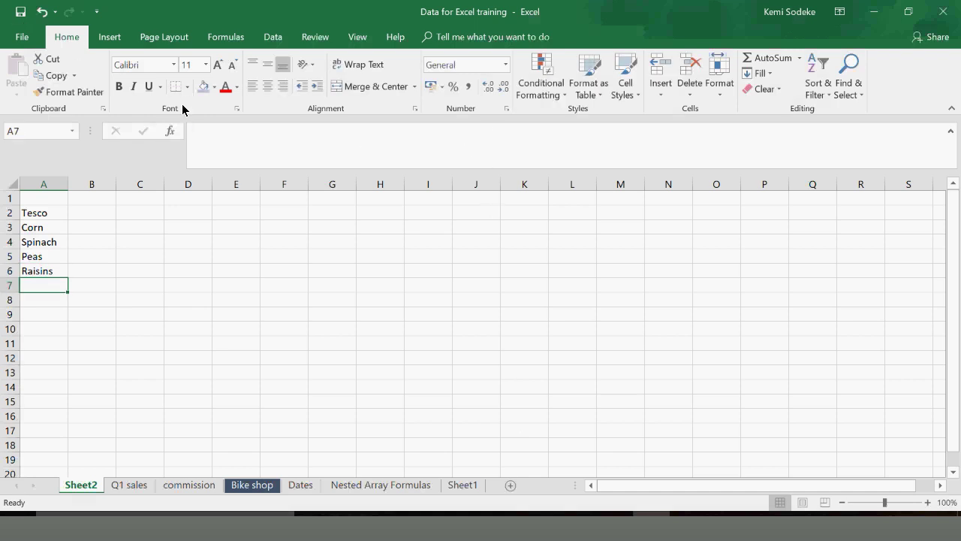
click(185, 272)
click(93, 228)
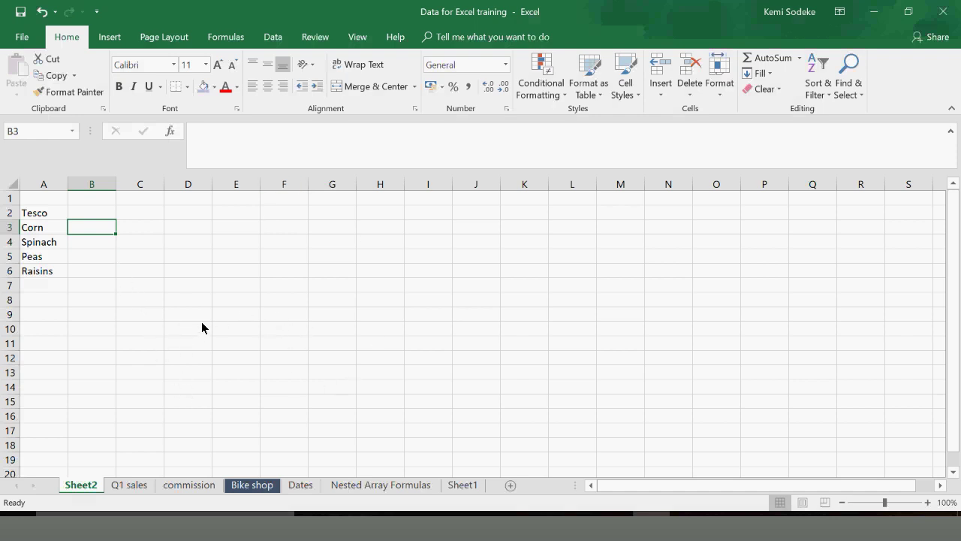
Move Tesco from A2 up to A1 and add the heading Weekly Sales in B2
click(47, 218)
drag(47, 207, 46, 193)
click(97, 216)
text(Wee)
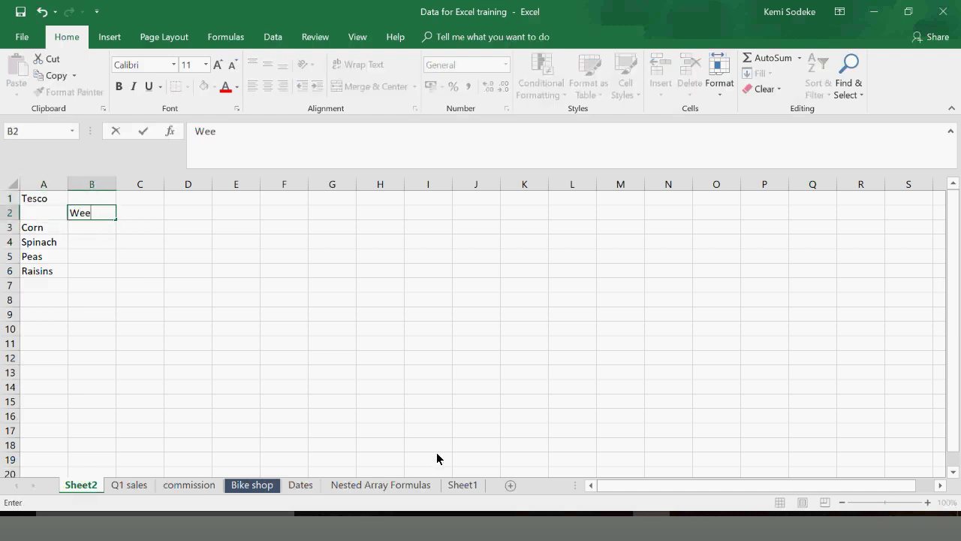
text(kly Sales)
key(Return)
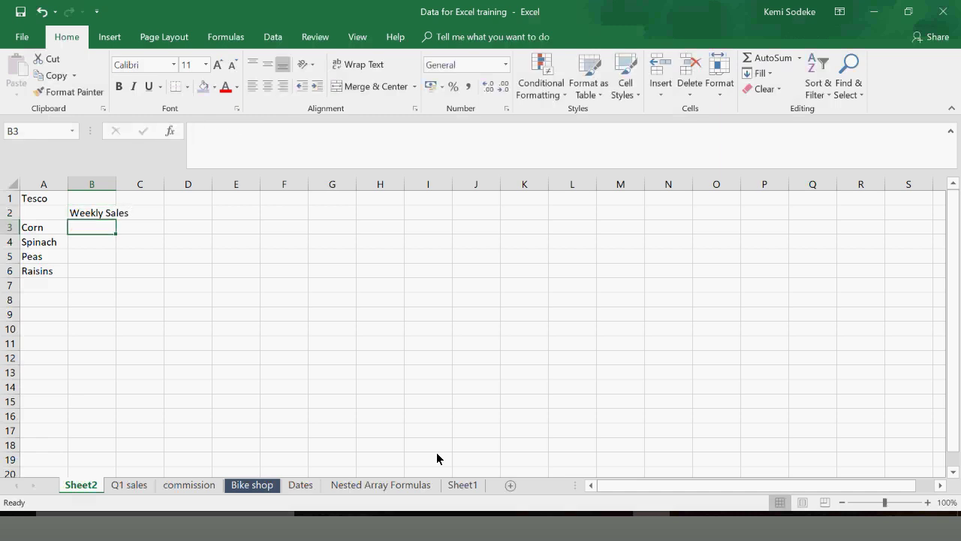
Enter weekly sales of 50, 30, 40 and 50 in B3:B6
text(50)
key(Return)
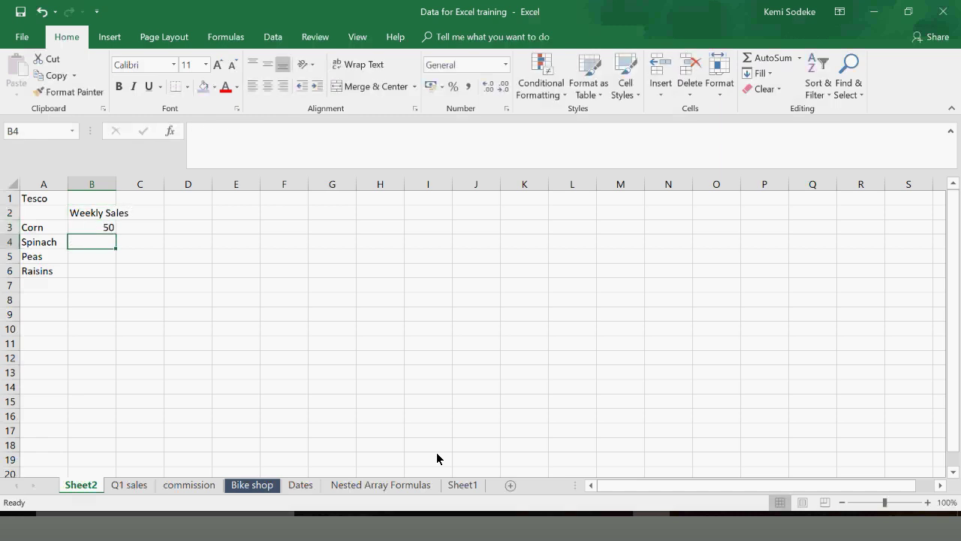
text(30#)
key(BackSpace)
key(Return)
text(40)
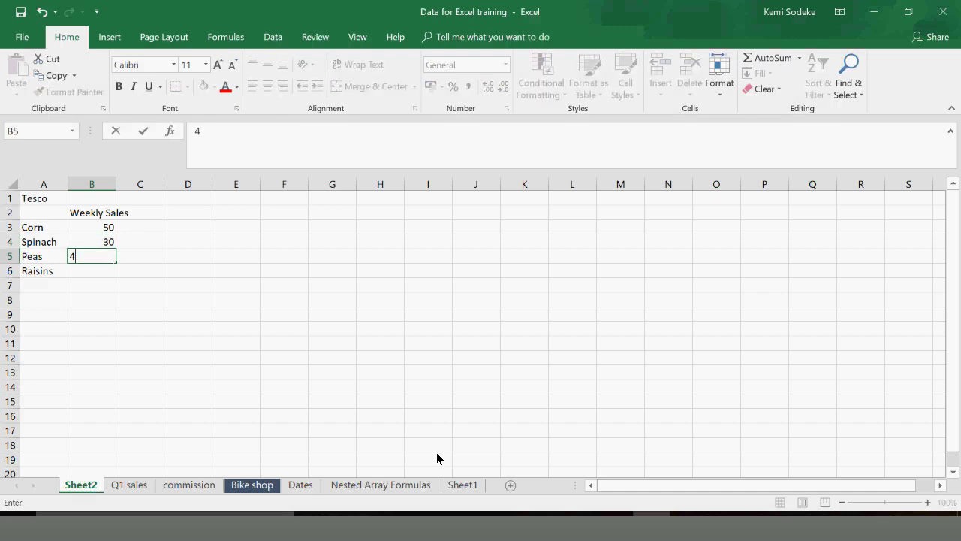
key(Return)
text(50)
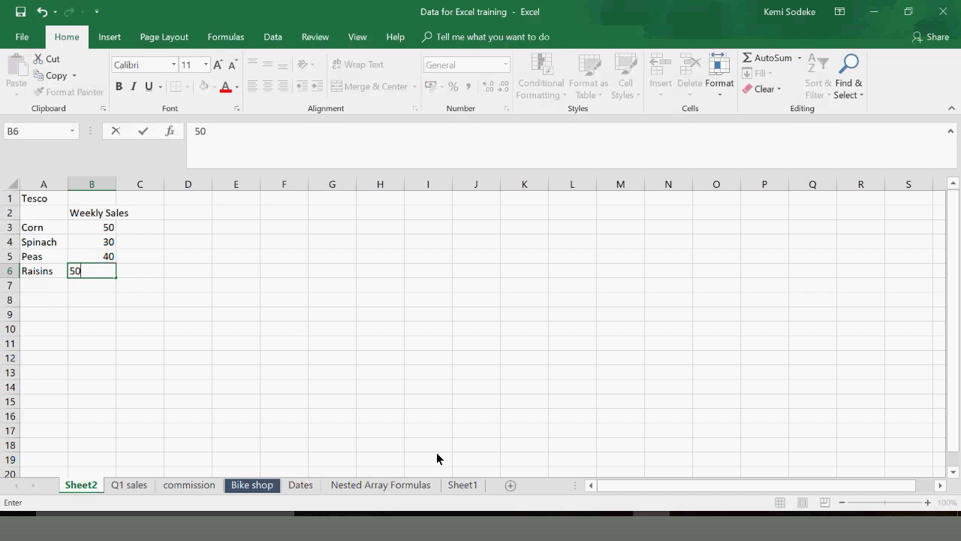
key(Return)
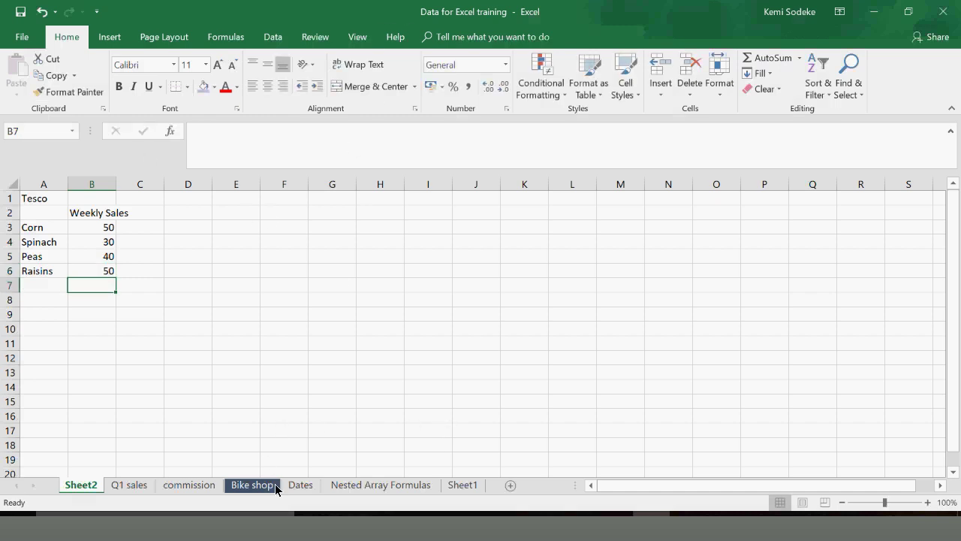
click(205, 295)
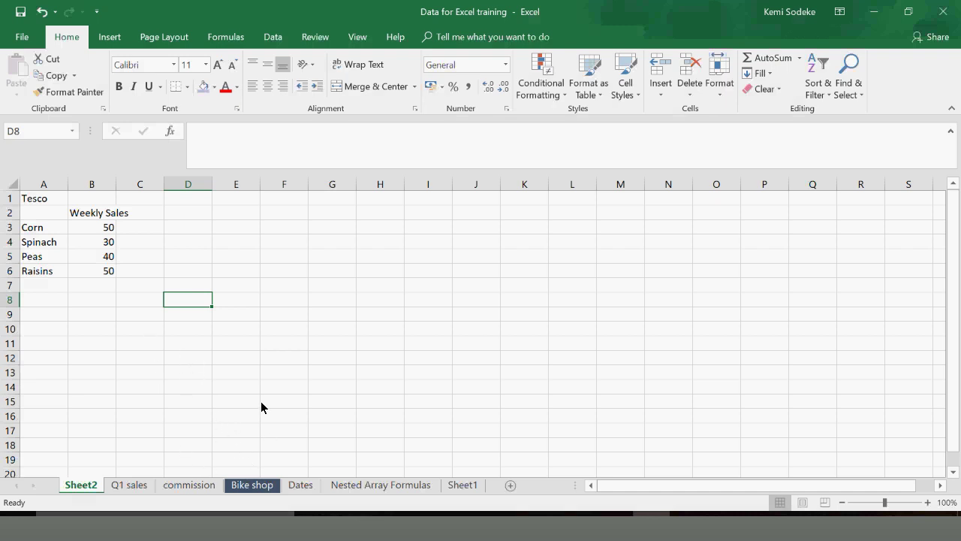
click(689, 531)
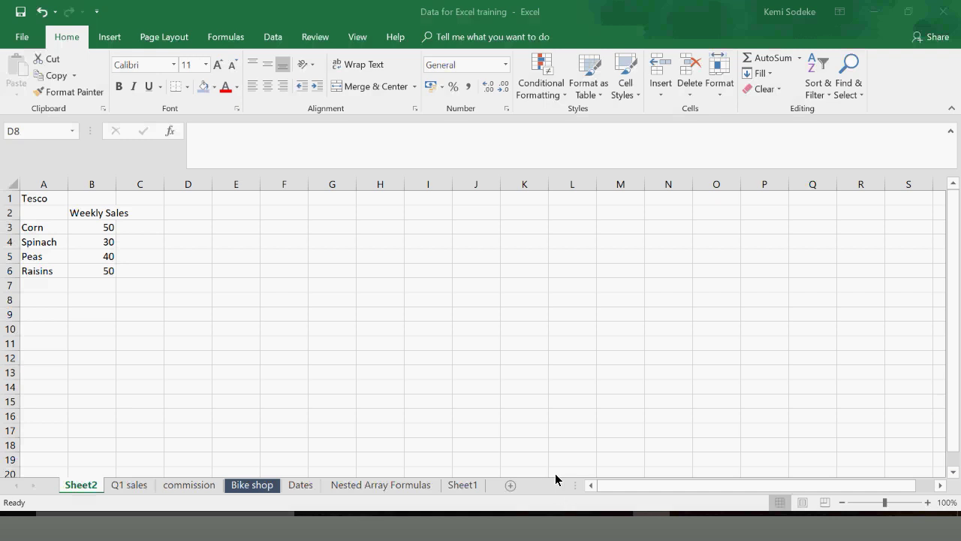
On the Q1 sales sheet, enter the title Tesco in cell B1 above January
click(644, 521)
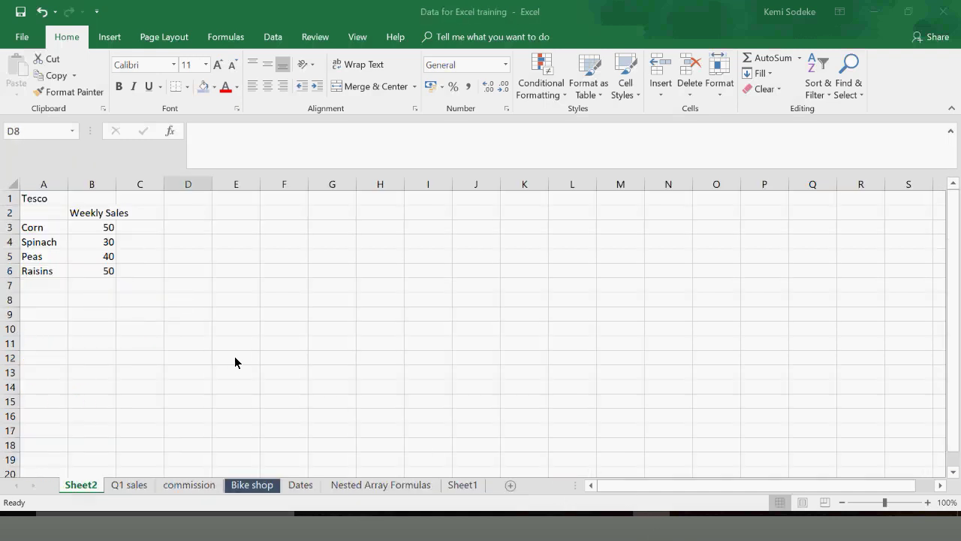
click(130, 485)
drag(45, 219, 192, 330)
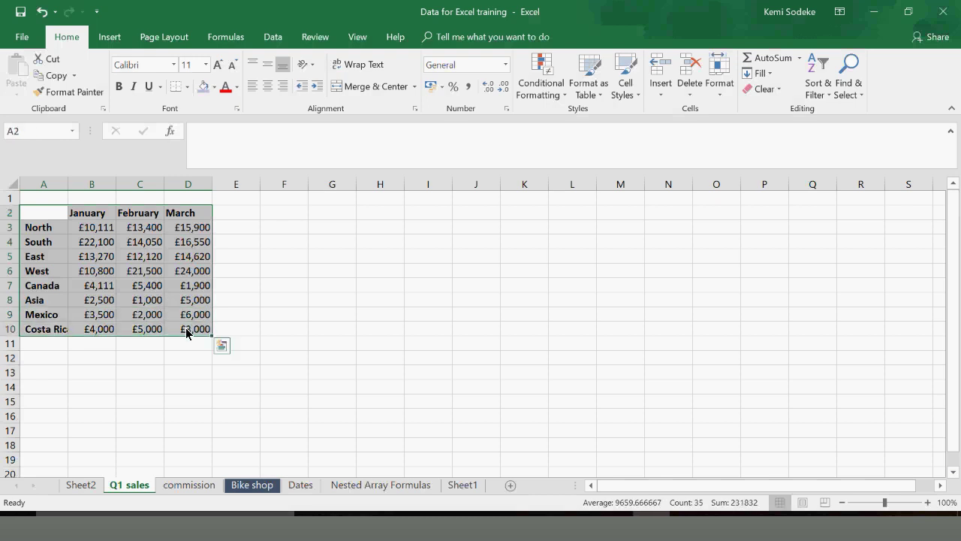
click(305, 349)
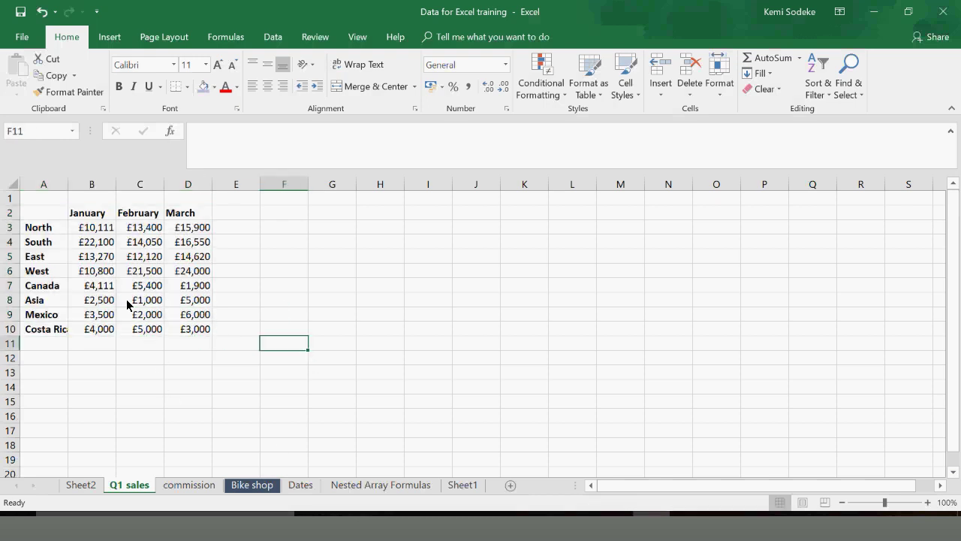
click(71, 199)
text(Tesco)
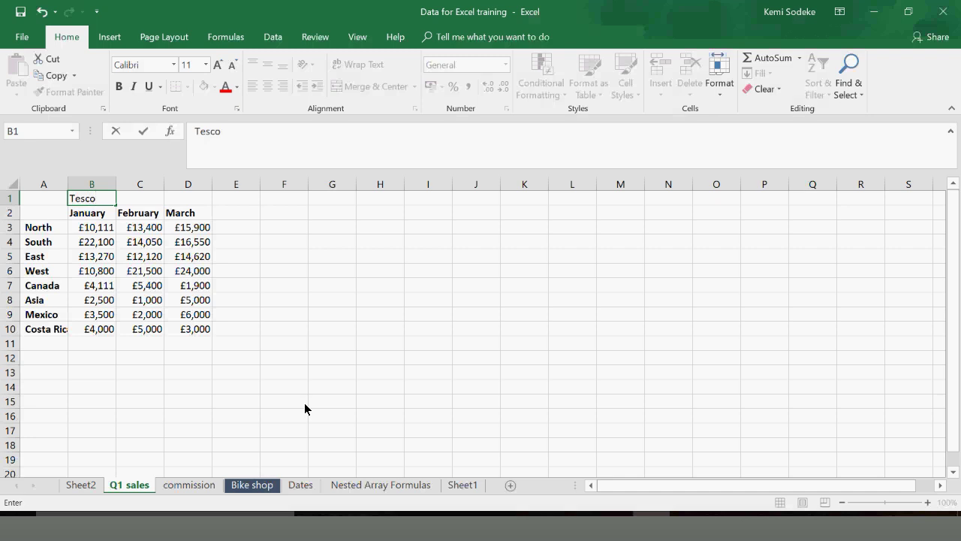
key(Return)
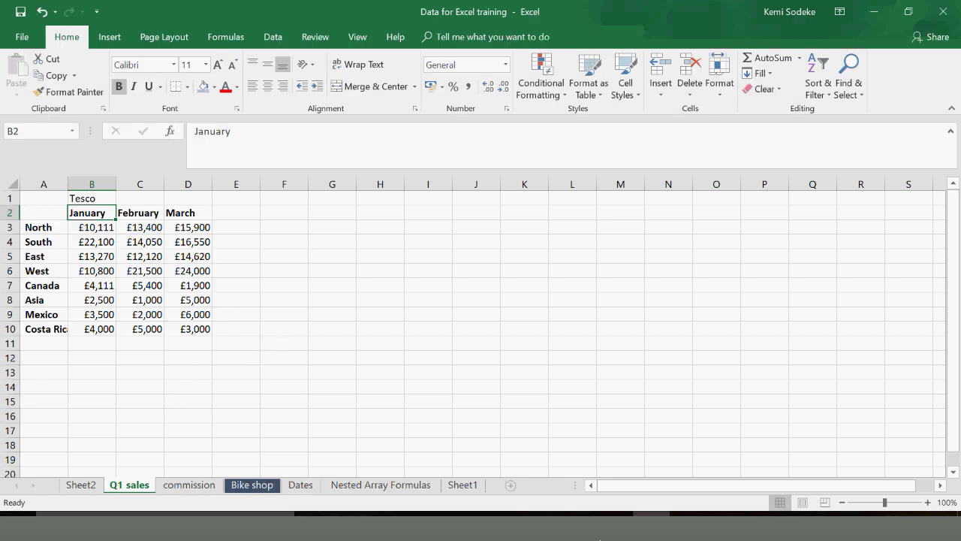
click(702, 535)
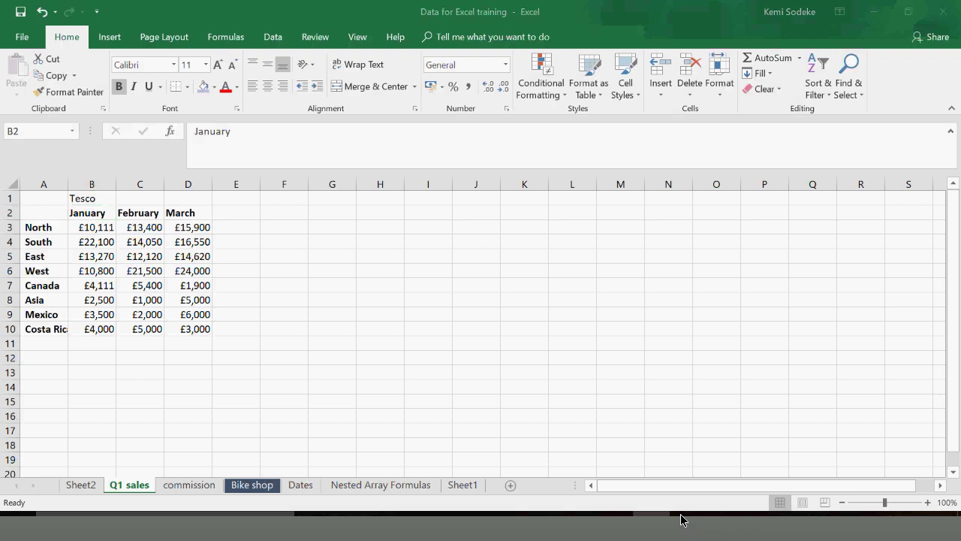
key(ctrl+Tab)
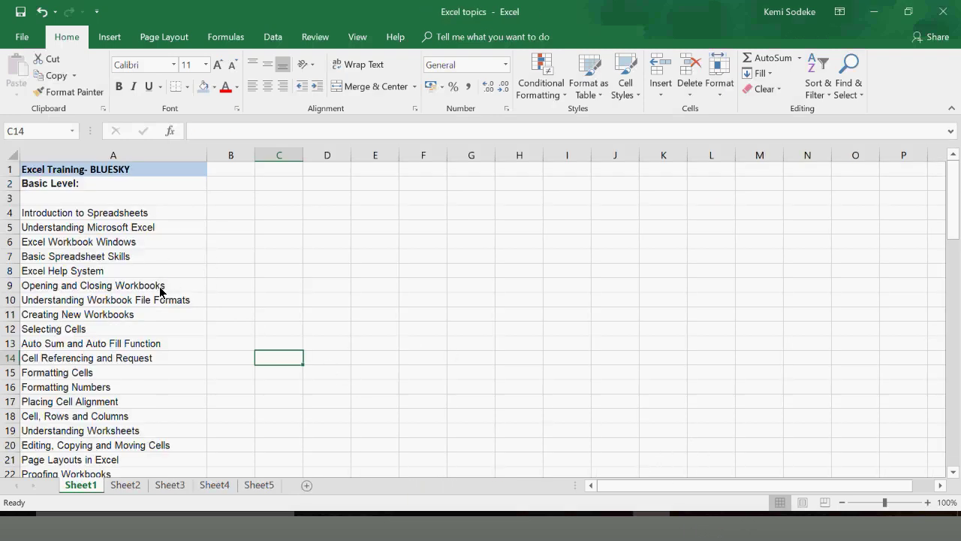
click(694, 536)
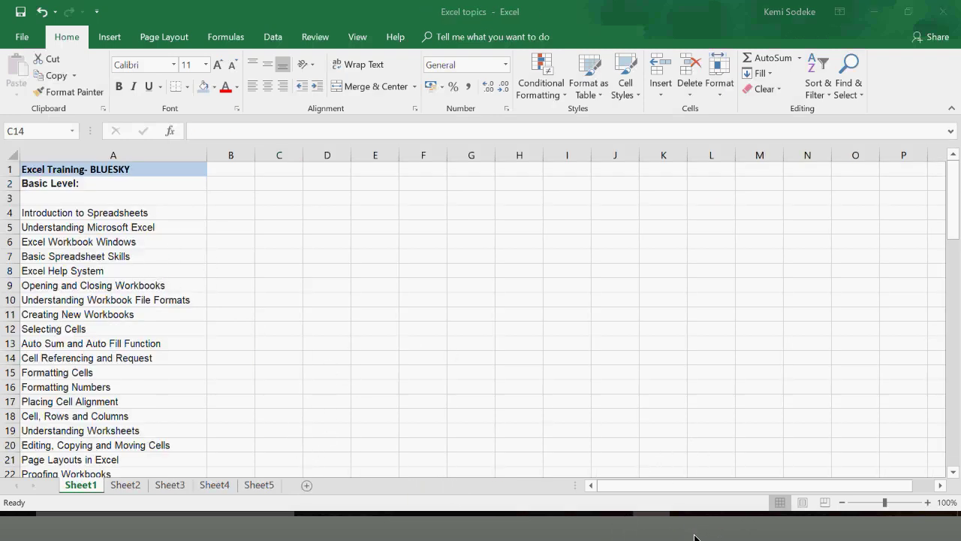
key(alt+Tab)
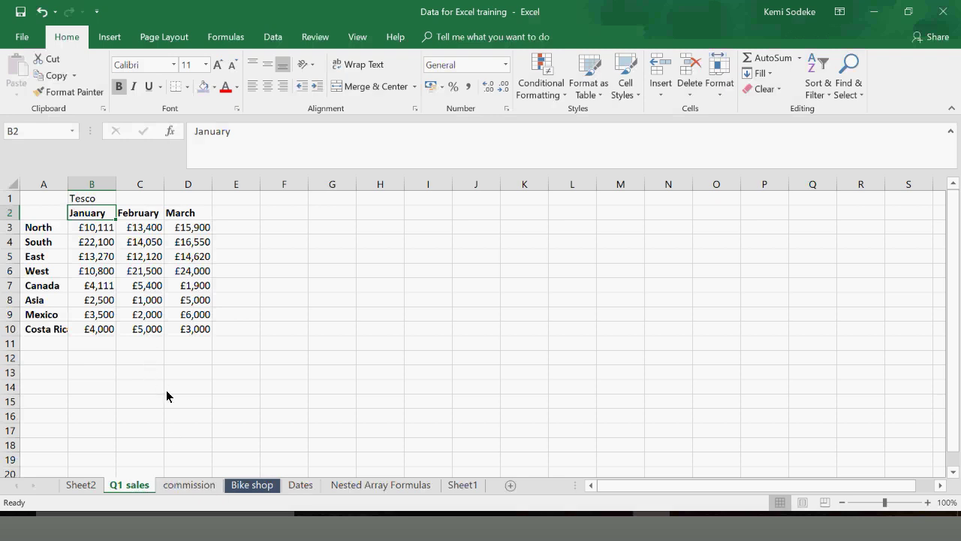
Copy the Q1 sales sheet into a new book using Move or Copy with Create a copy ticked
right_click(127, 485)
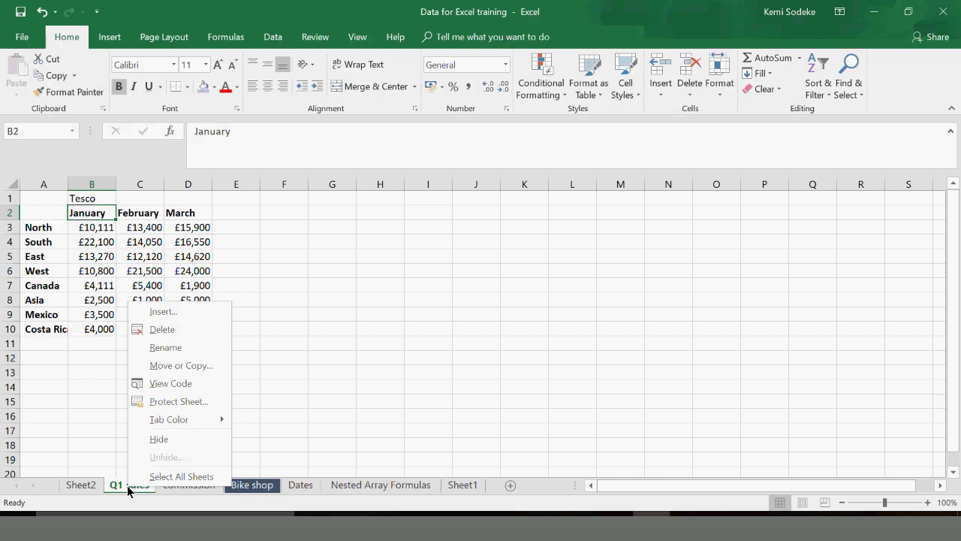
click(183, 365)
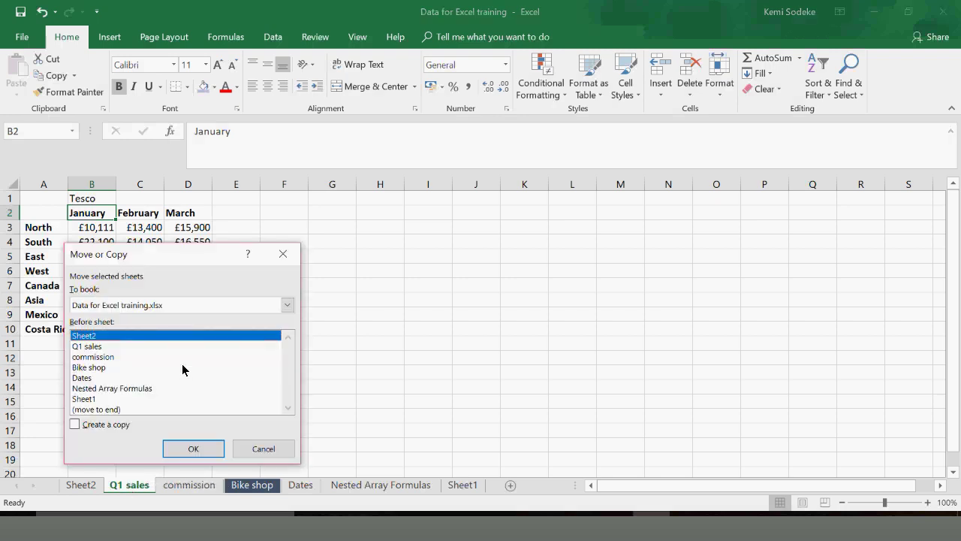
click(78, 425)
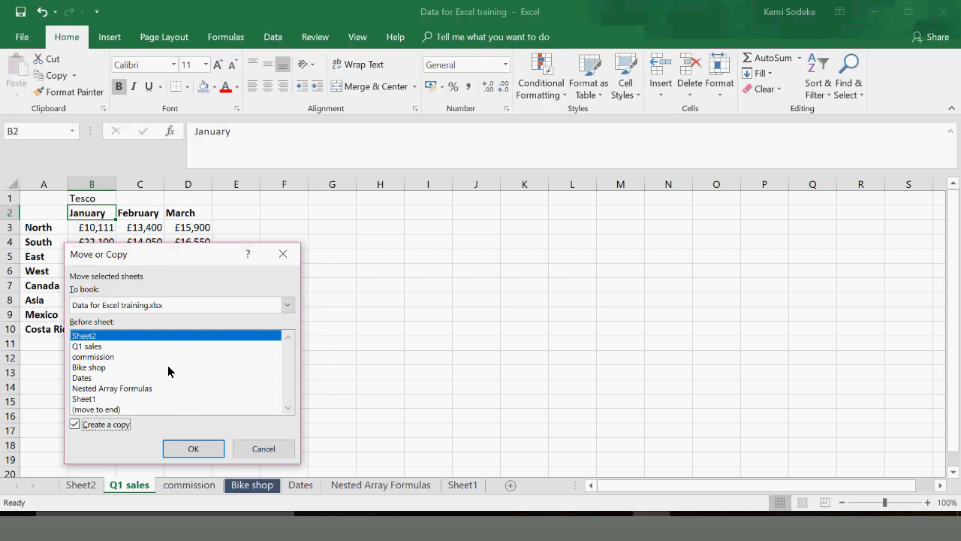
click(286, 308)
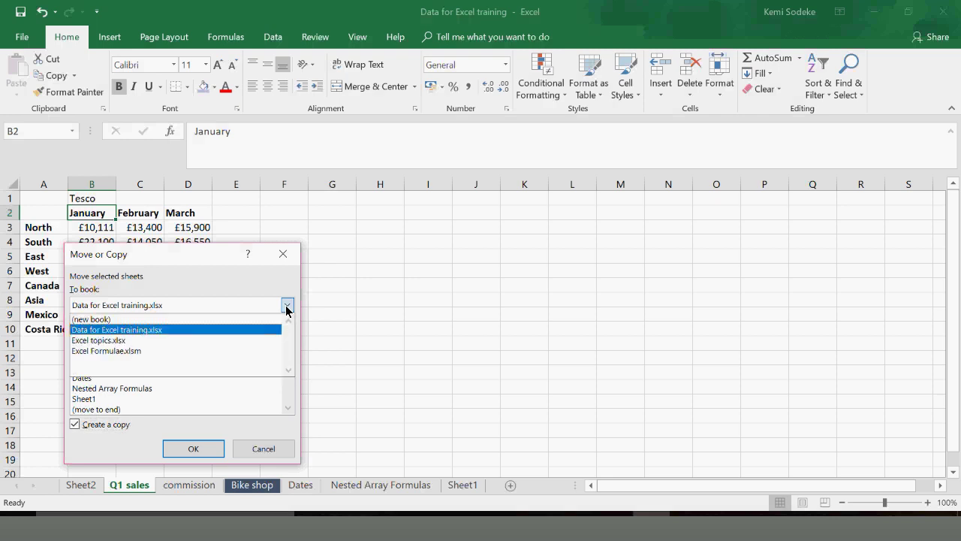
click(134, 315)
click(193, 449)
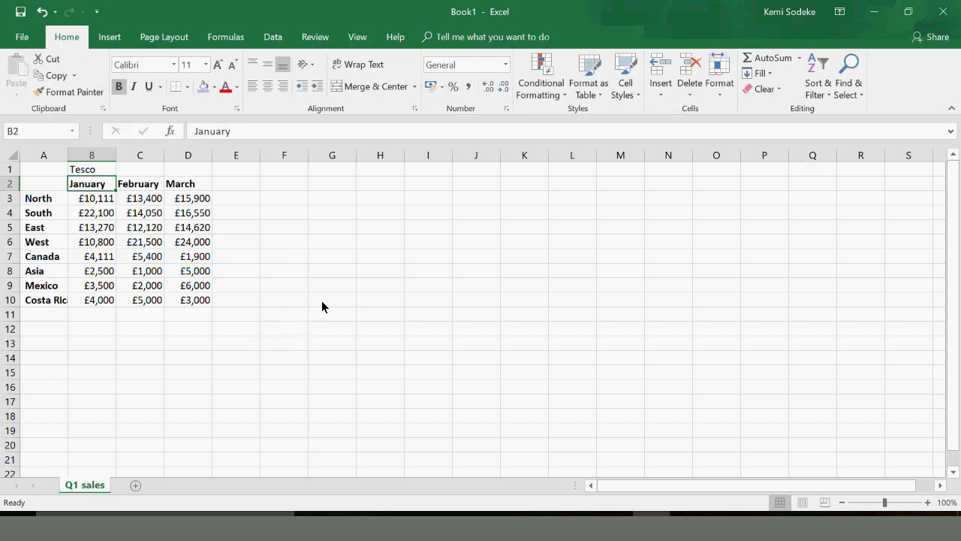
Copy the January heading from B2 into F2 with the ribbon buttons, then delete it again
click(305, 288)
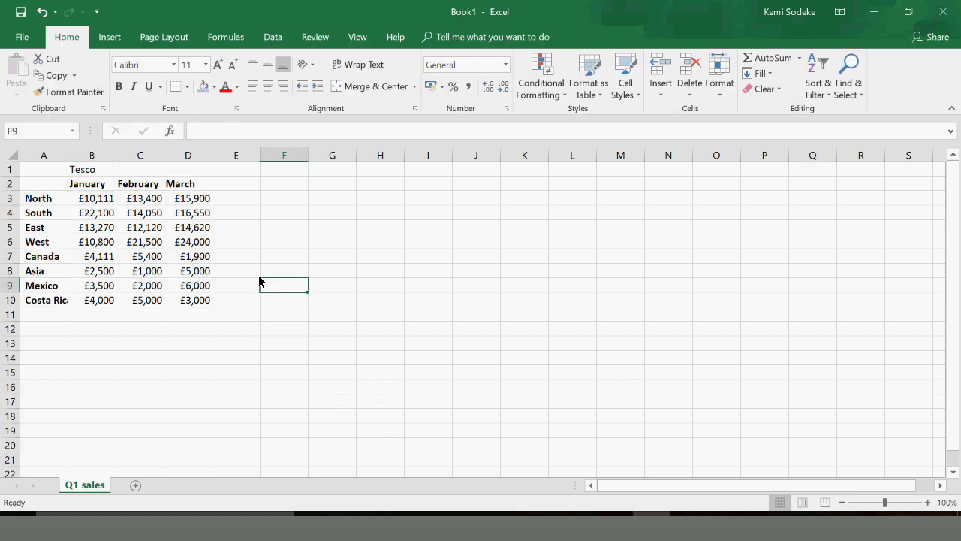
click(35, 188)
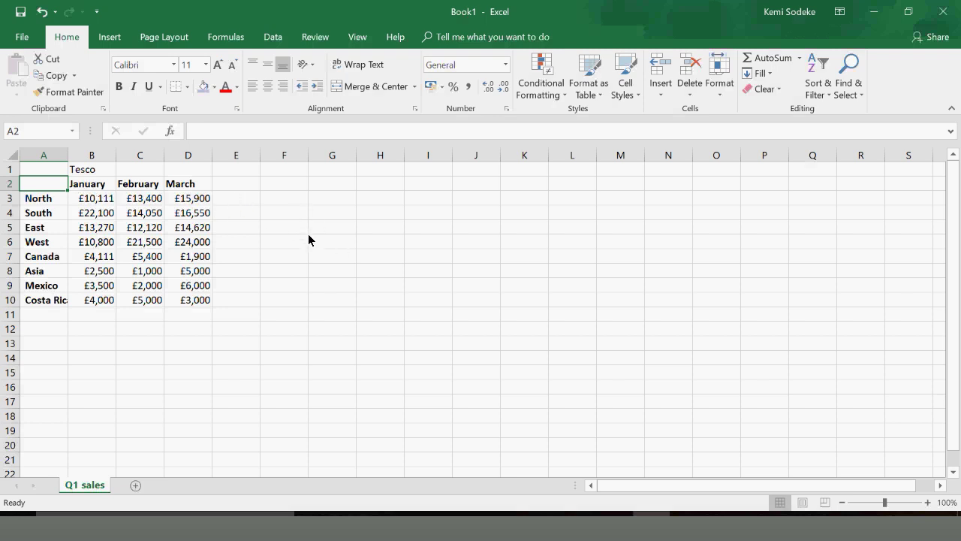
click(95, 187)
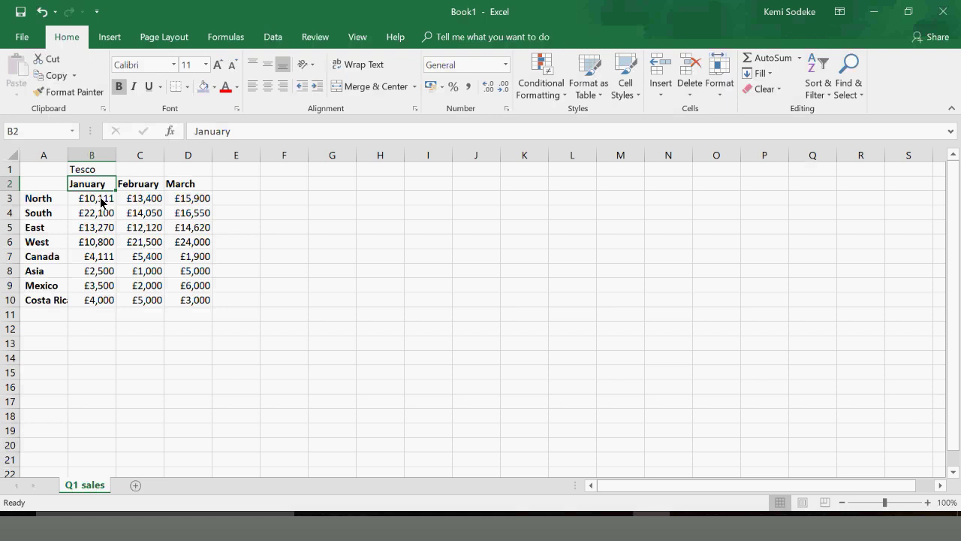
click(65, 77)
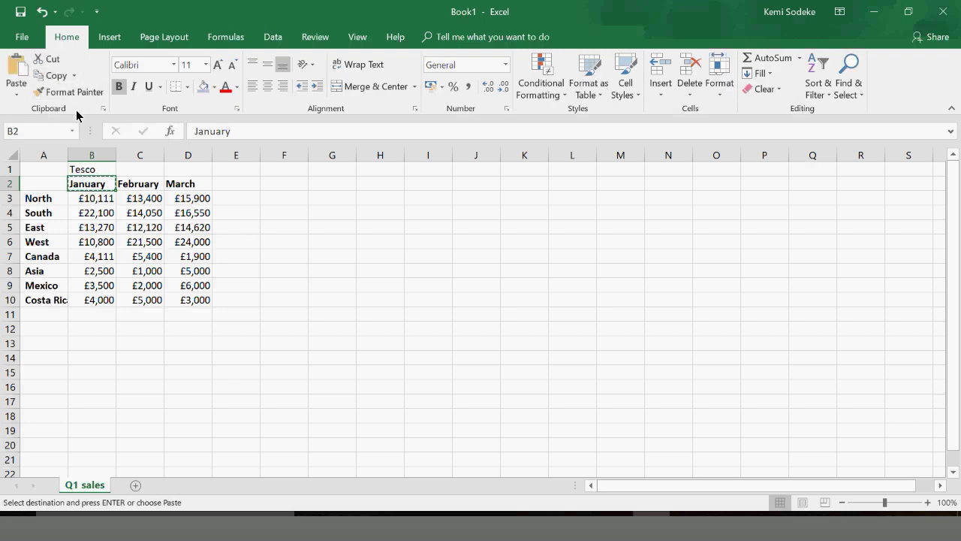
click(293, 185)
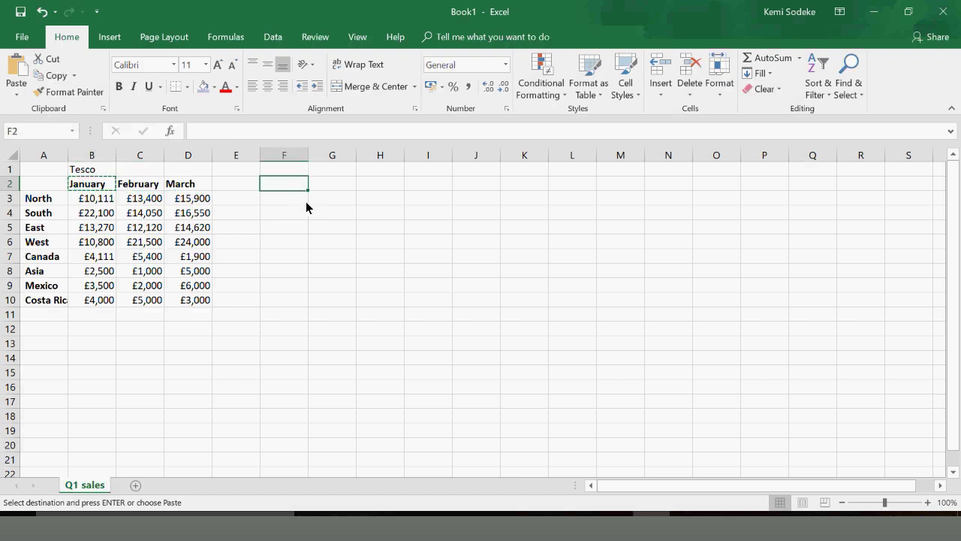
click(16, 69)
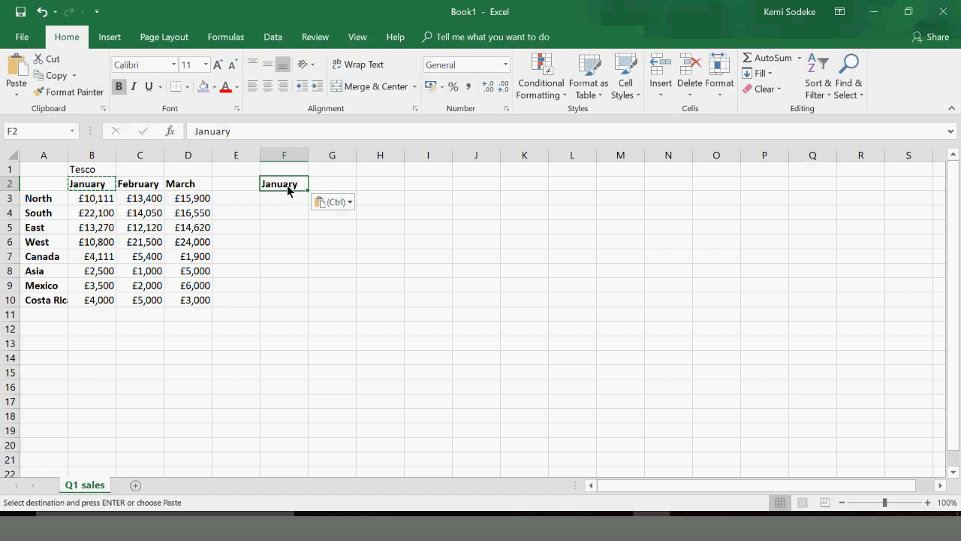
key(Delete)
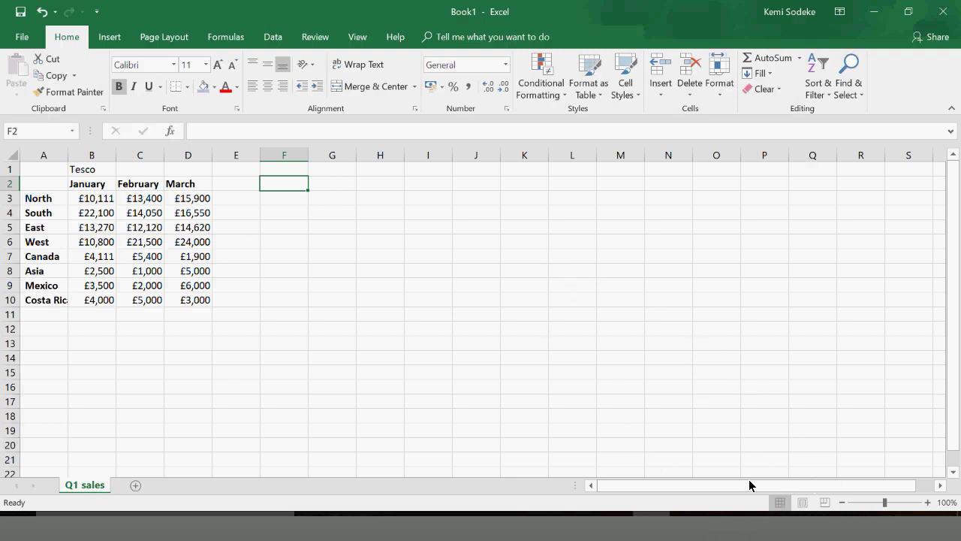
Copy B2's January heading with Ctrl+C and paste it into F2 with Ctrl+V
click(649, 529)
click(582, 213)
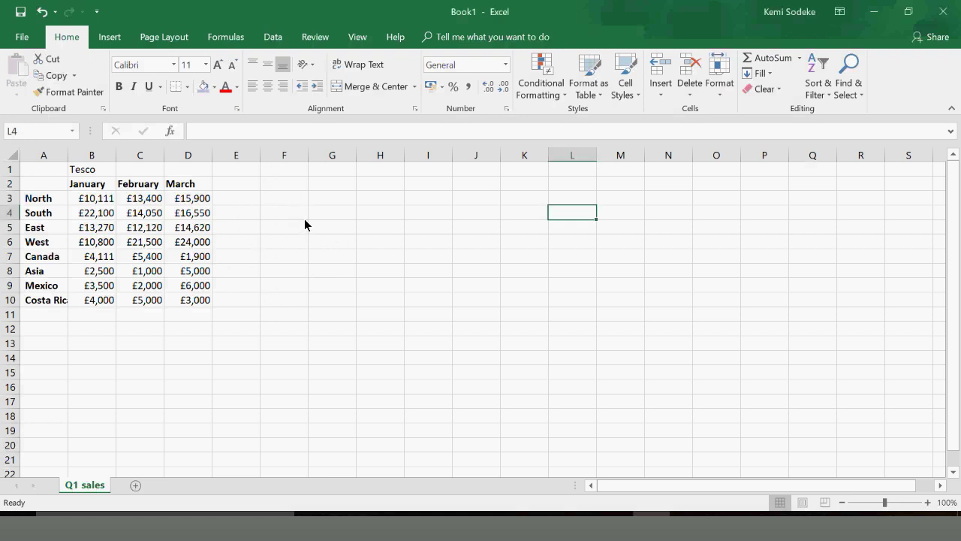
key(Up)
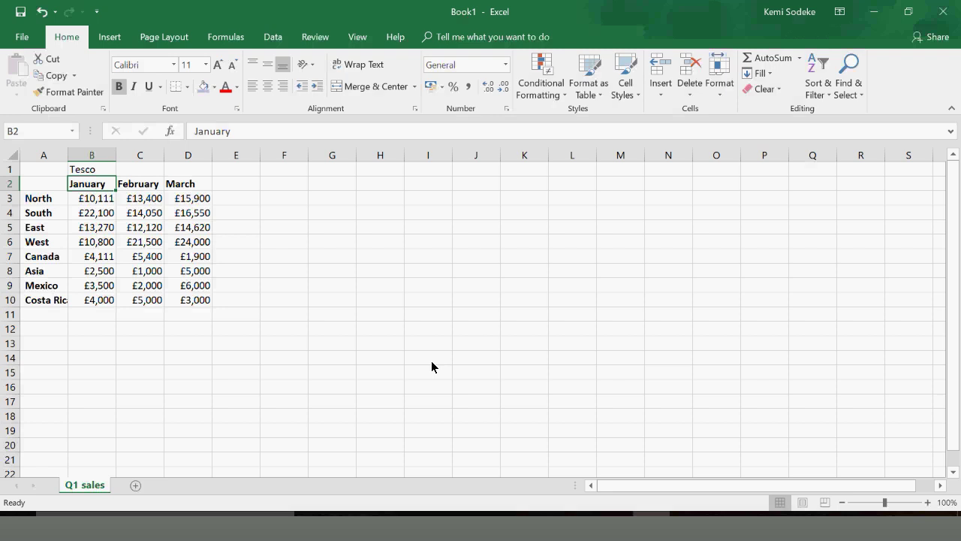
key(ctrl+c)
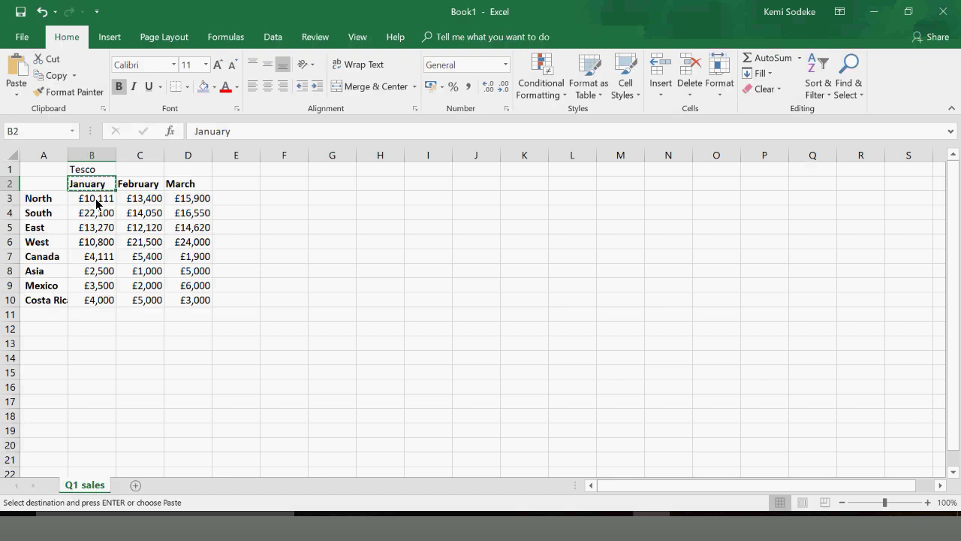
click(280, 188)
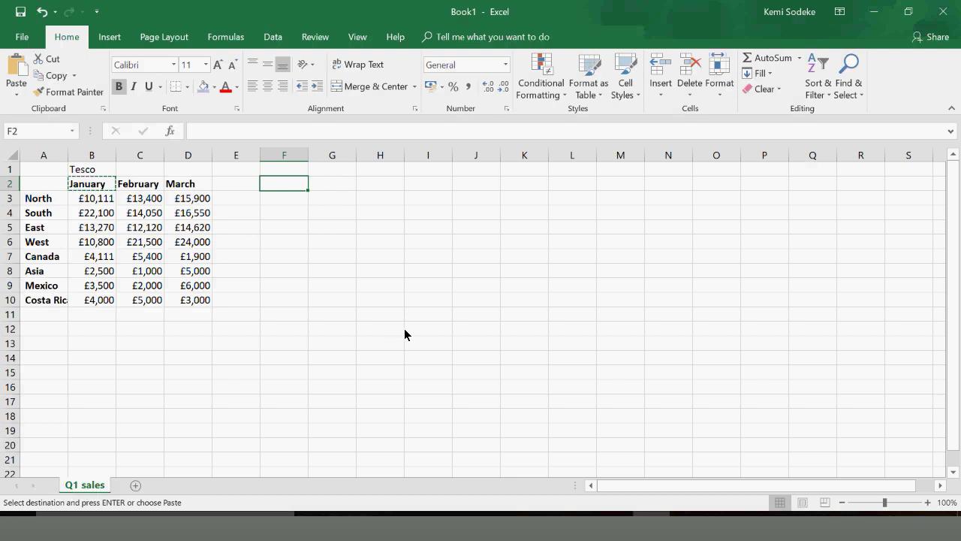
key(ctrl+v)
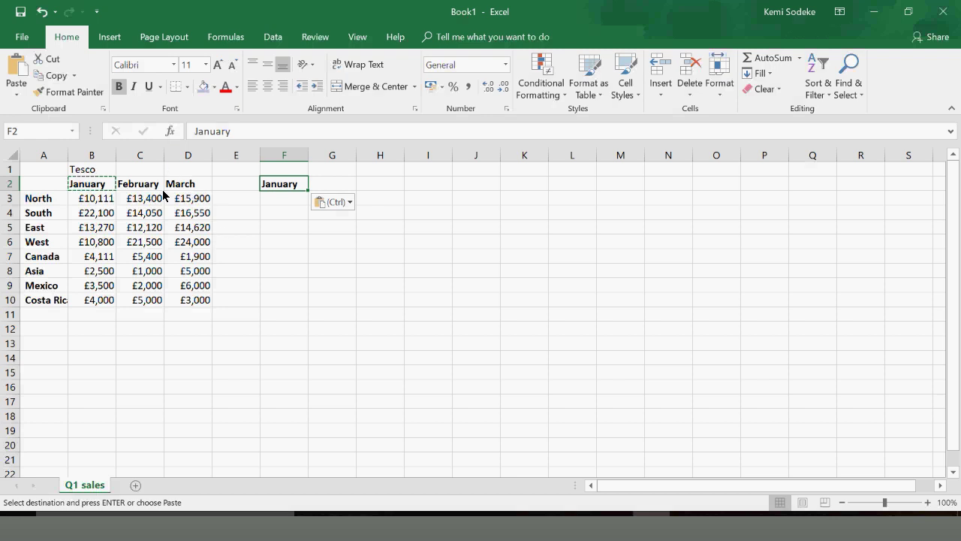
Paste the stored January item from the Clipboard pane into B13, then delete it
click(104, 111)
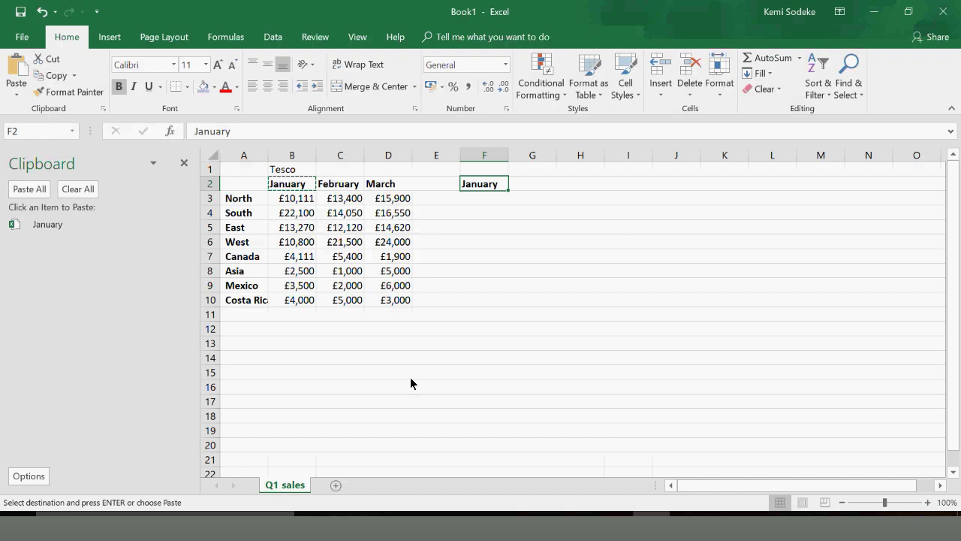
click(288, 344)
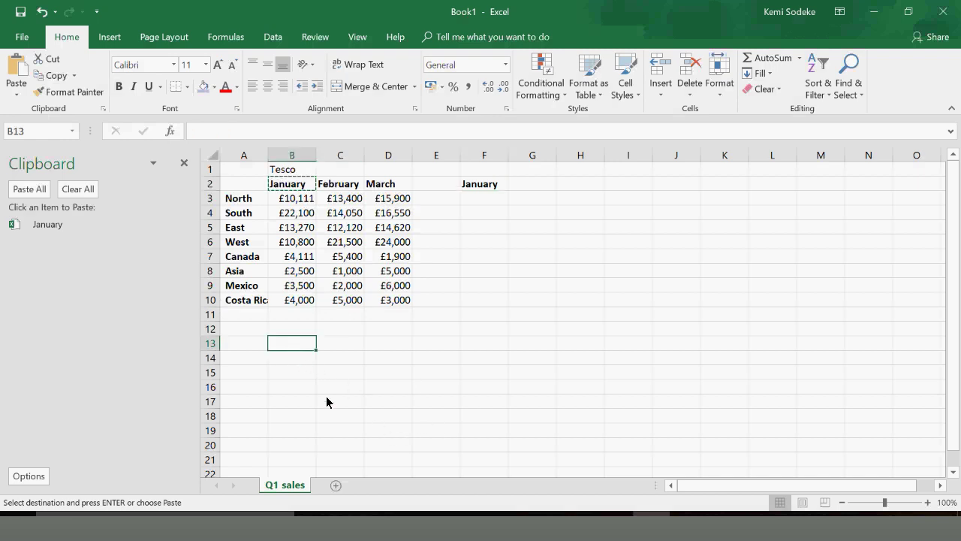
click(47, 225)
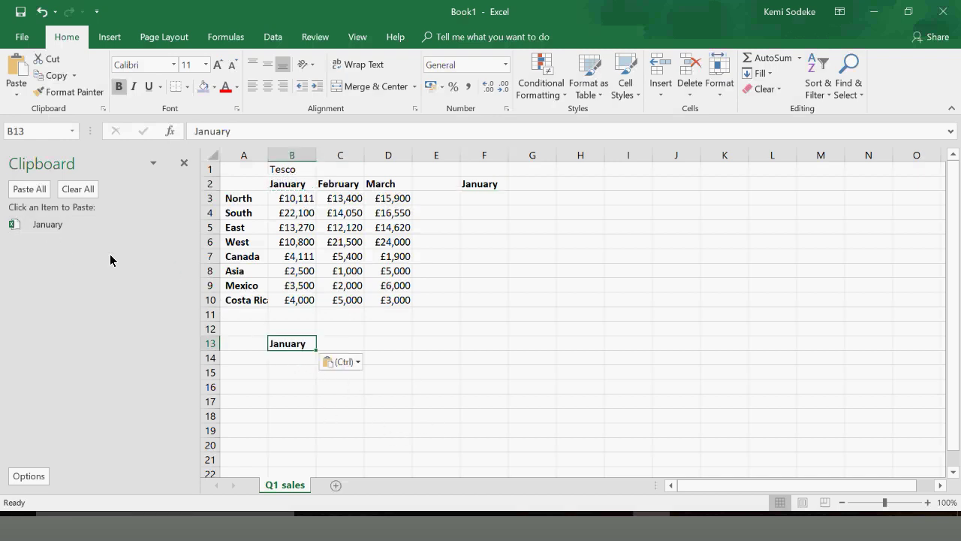
click(473, 188)
click(292, 347)
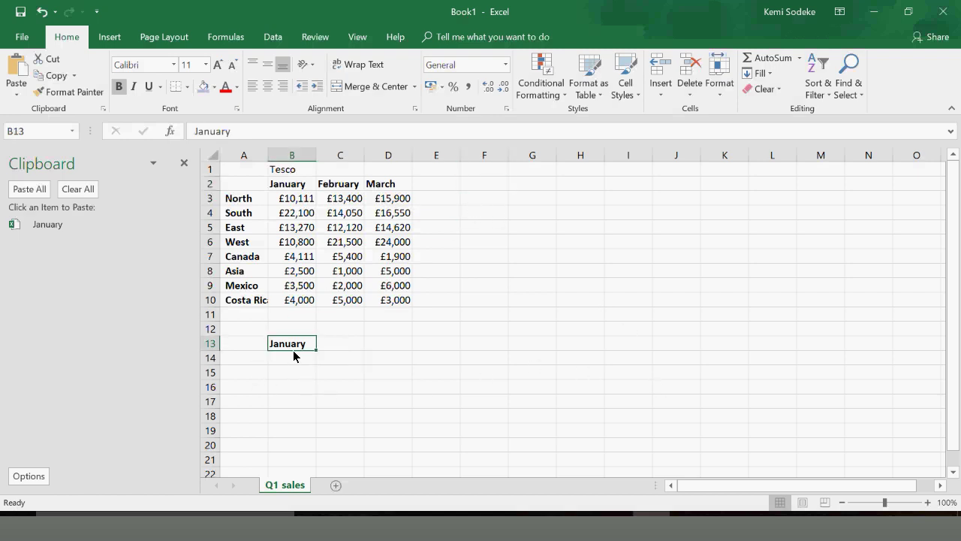
key(Delete)
click(360, 370)
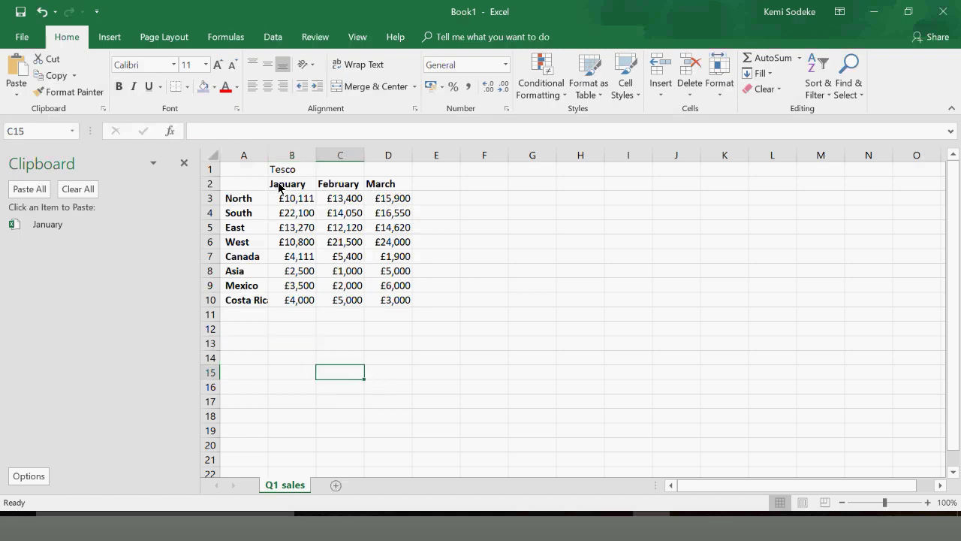
Copy the January heading in B2 from its context menu and paste it into F2
click(287, 188)
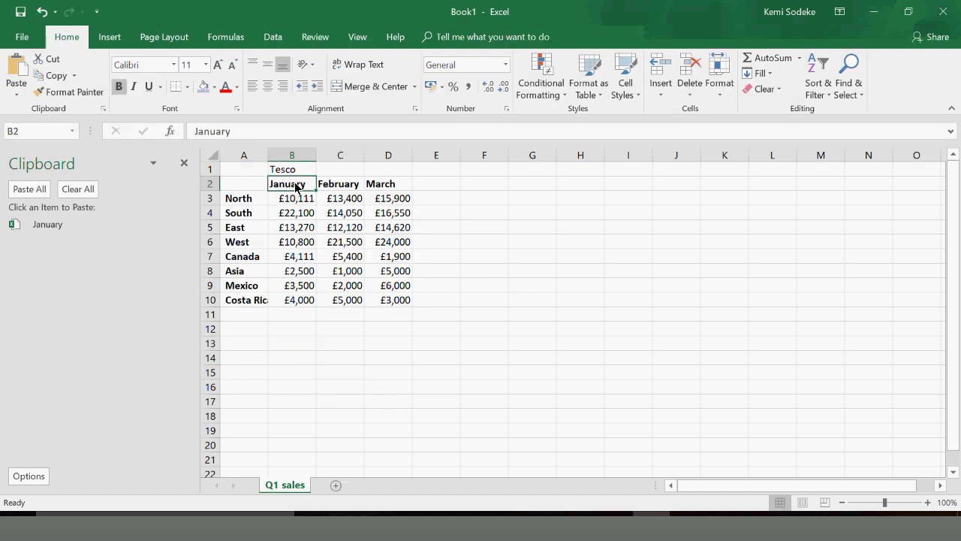
right_click(296, 188)
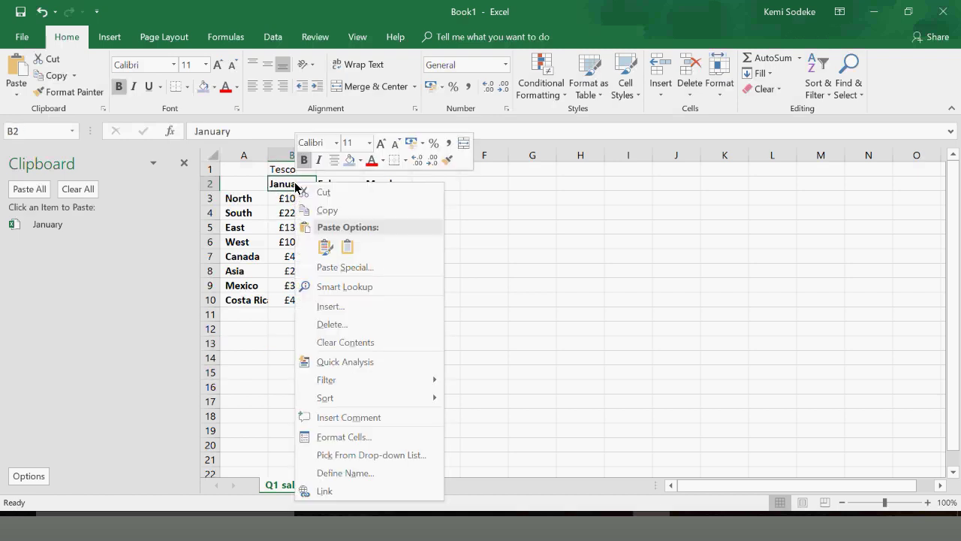
click(346, 214)
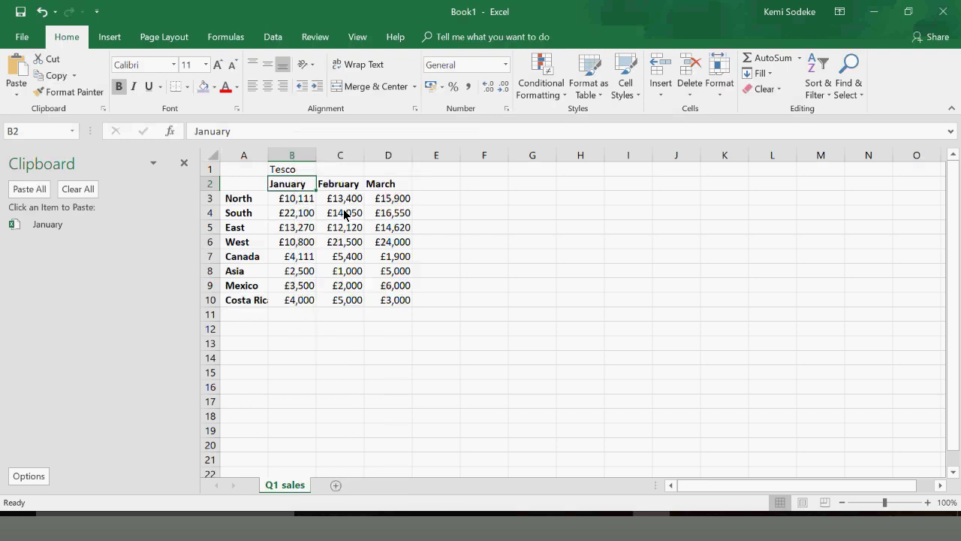
click(466, 190)
right_click(483, 190)
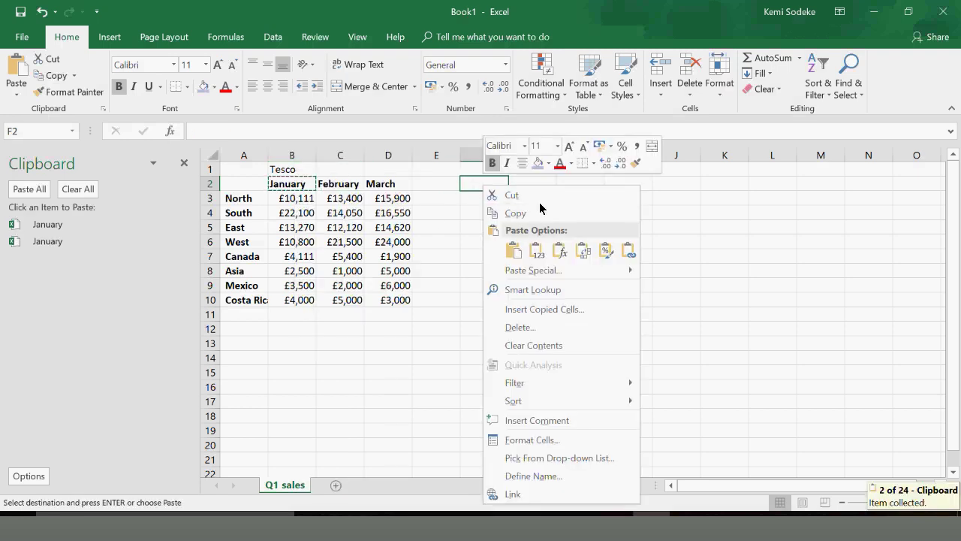
click(513, 256)
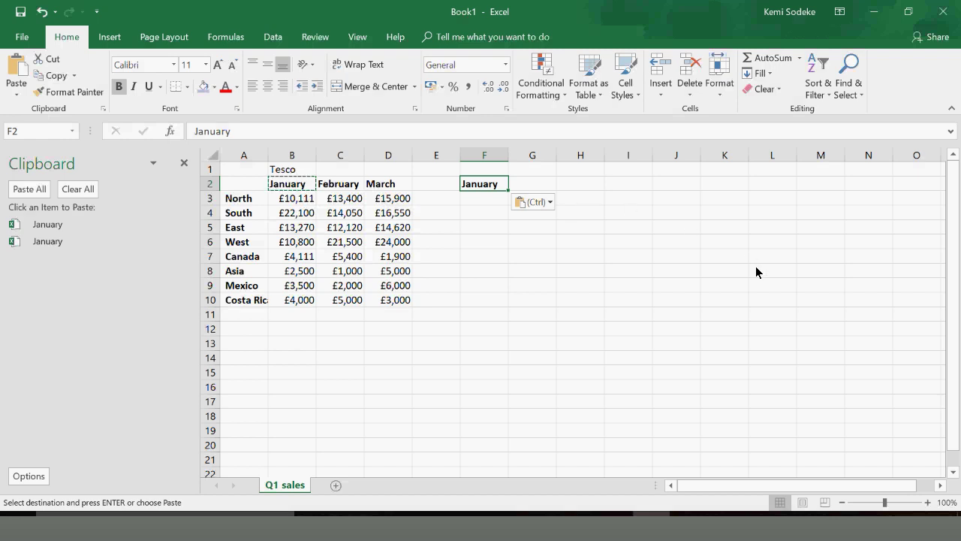
Widen columns A and B so Costa Rica and the figures fit
click(662, 534)
click(573, 184)
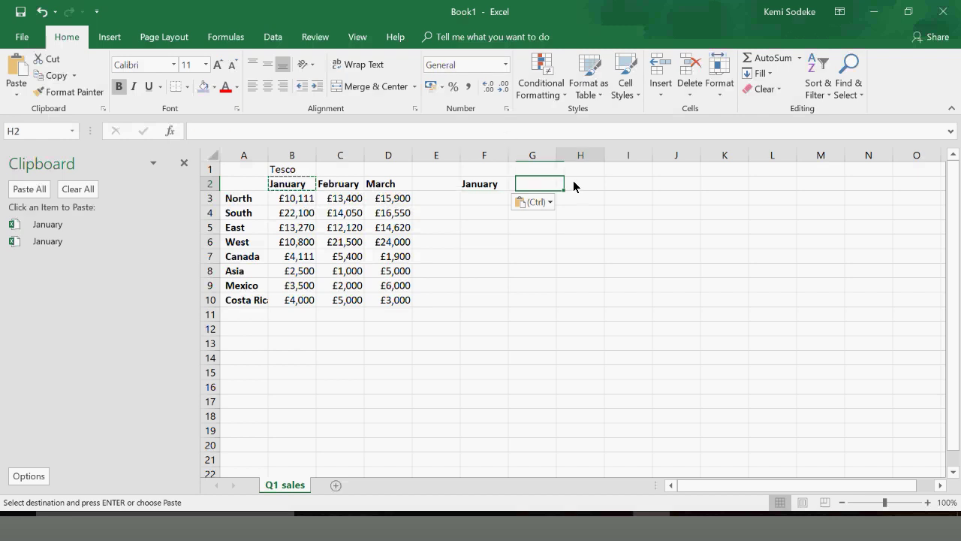
click(608, 401)
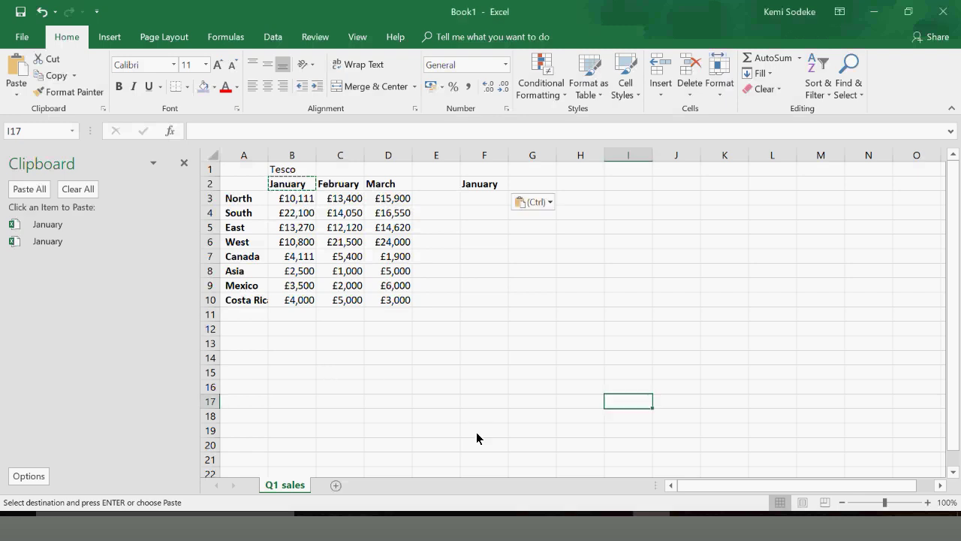
click(406, 387)
click(293, 169)
drag(315, 155, 331, 157)
drag(269, 155, 293, 165)
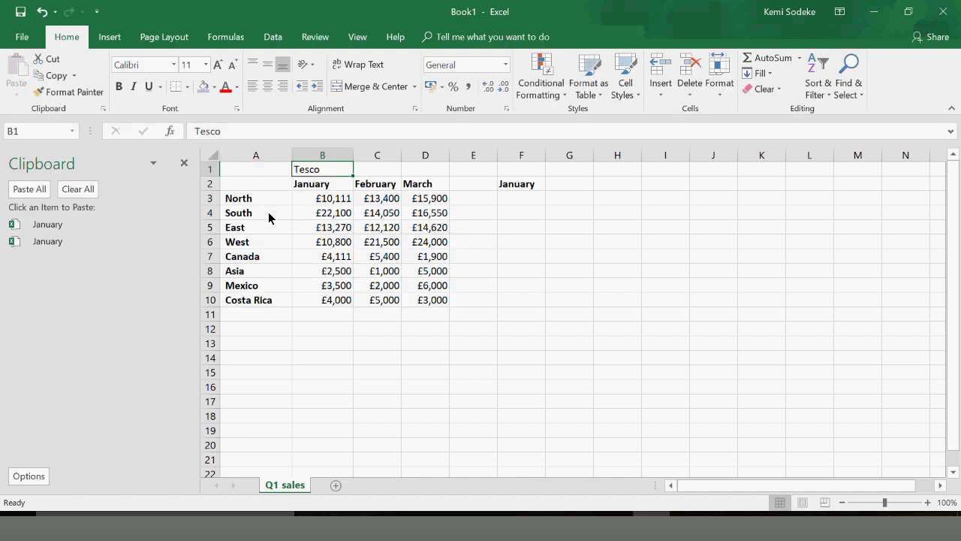
Give the B2:D2 month headings a light orange fill and black text
drag(303, 185, 405, 187)
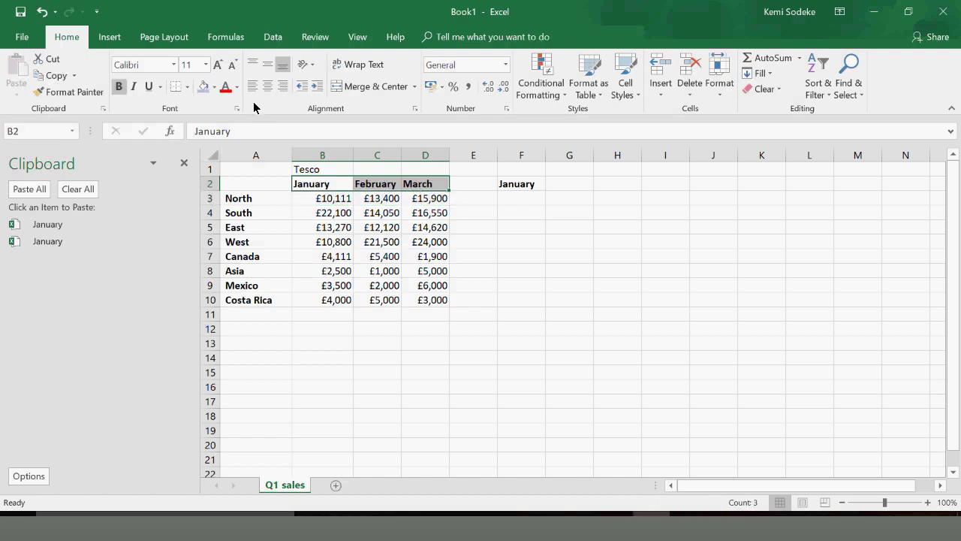
click(224, 87)
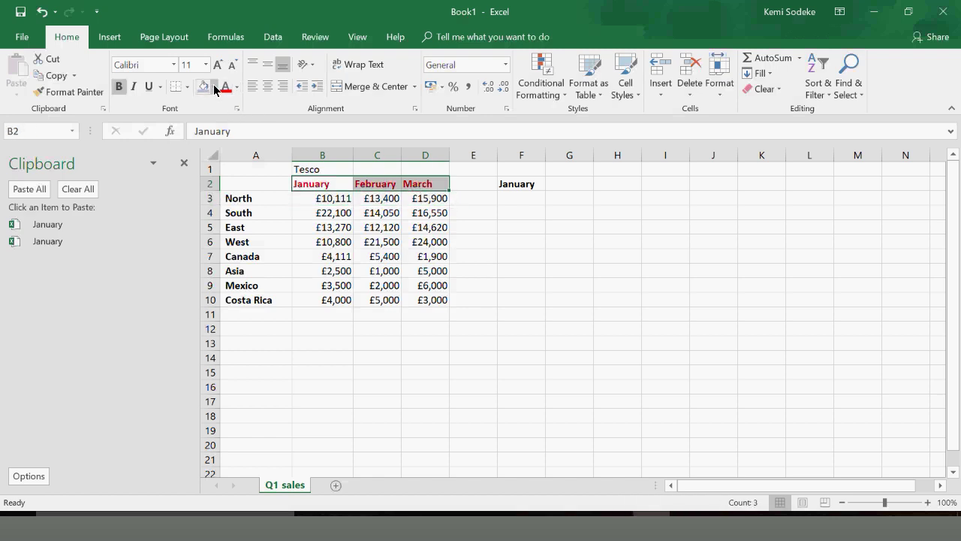
click(214, 88)
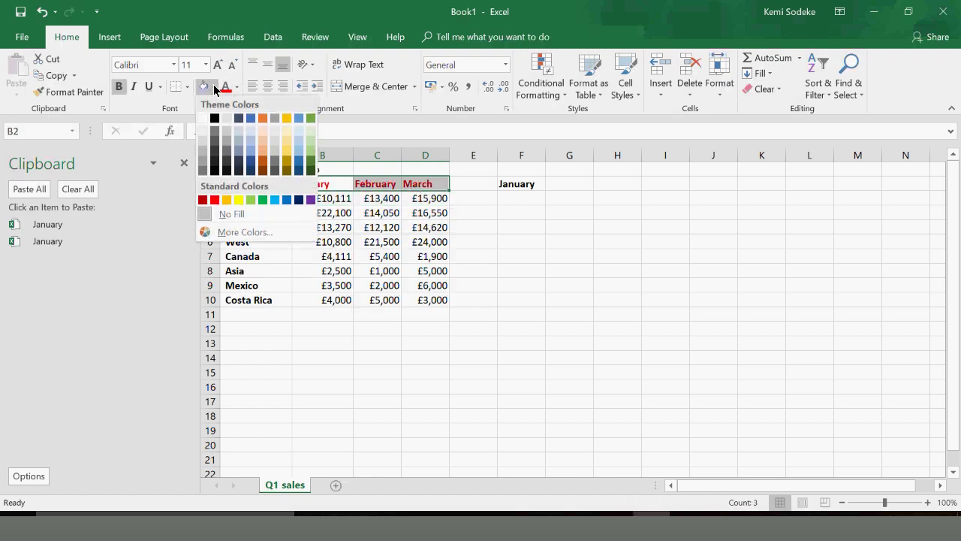
click(258, 143)
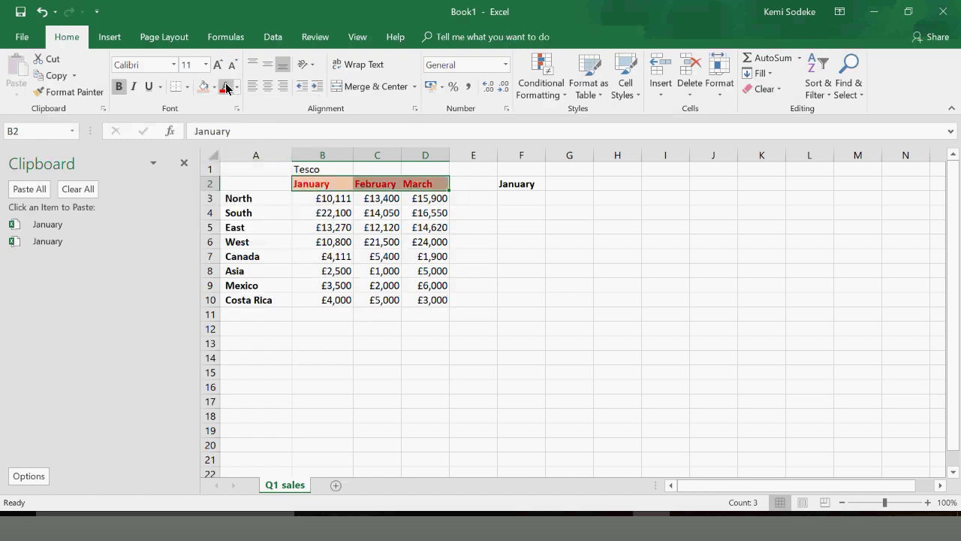
click(237, 87)
click(236, 135)
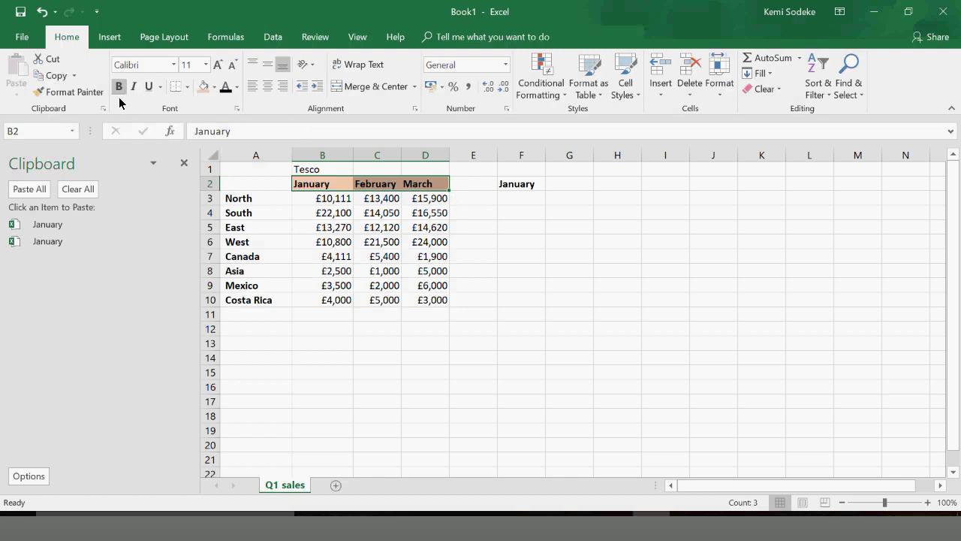
In Format Cells, try Algerian, Regular, size 14 as the month headings' font
click(237, 109)
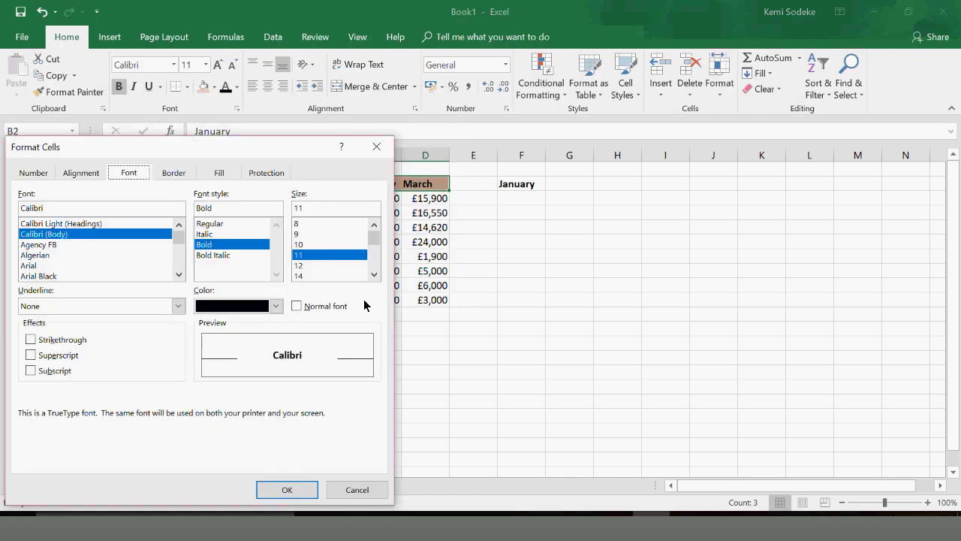
drag(238, 145, 724, 161)
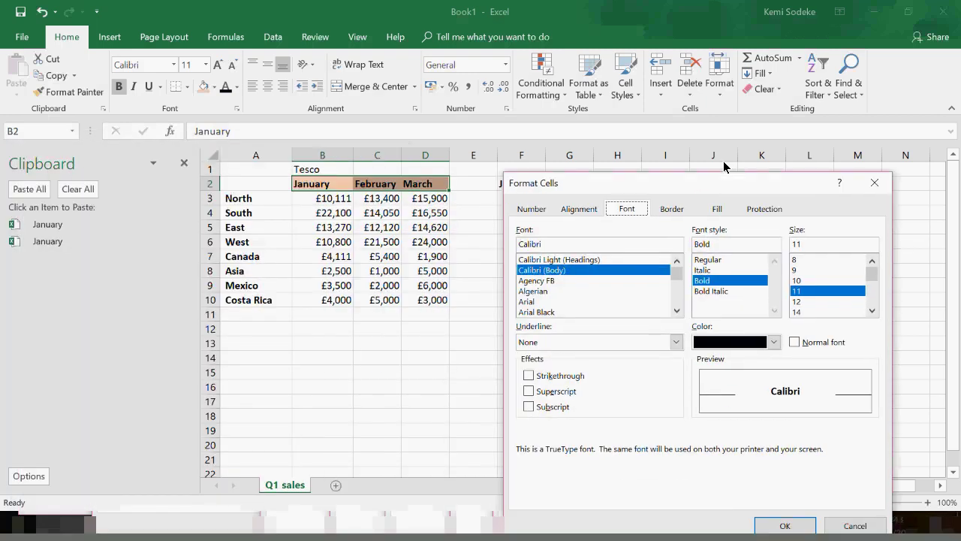
drag(725, 167, 754, 72)
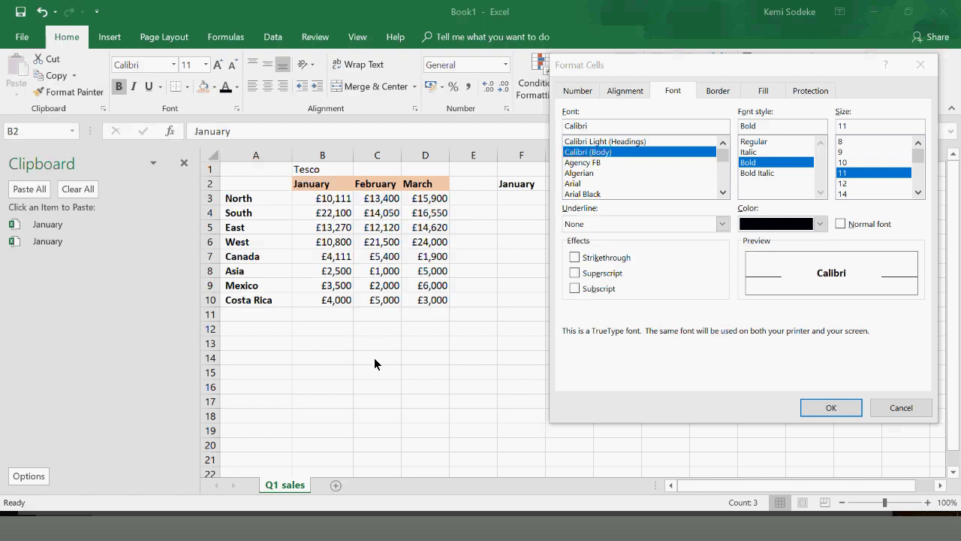
click(605, 462)
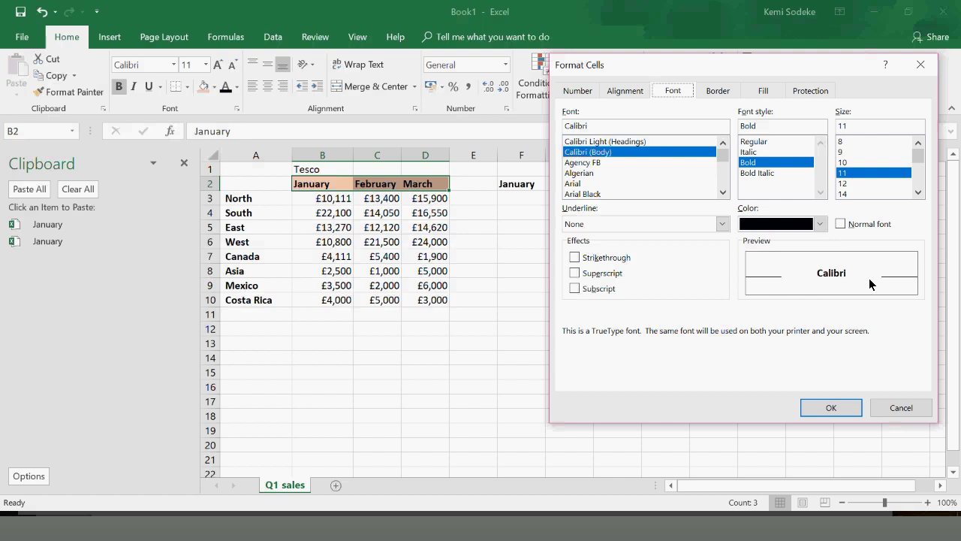
click(571, 460)
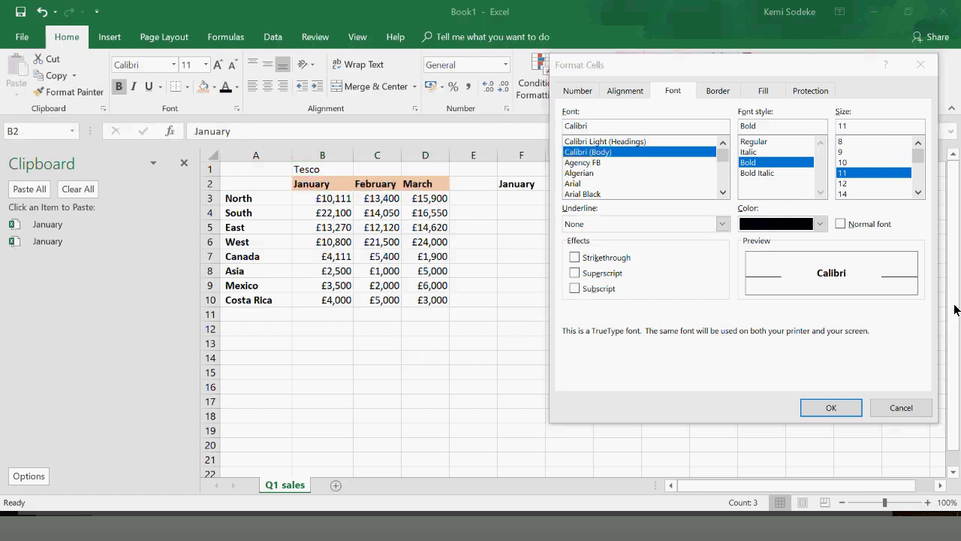
click(249, 199)
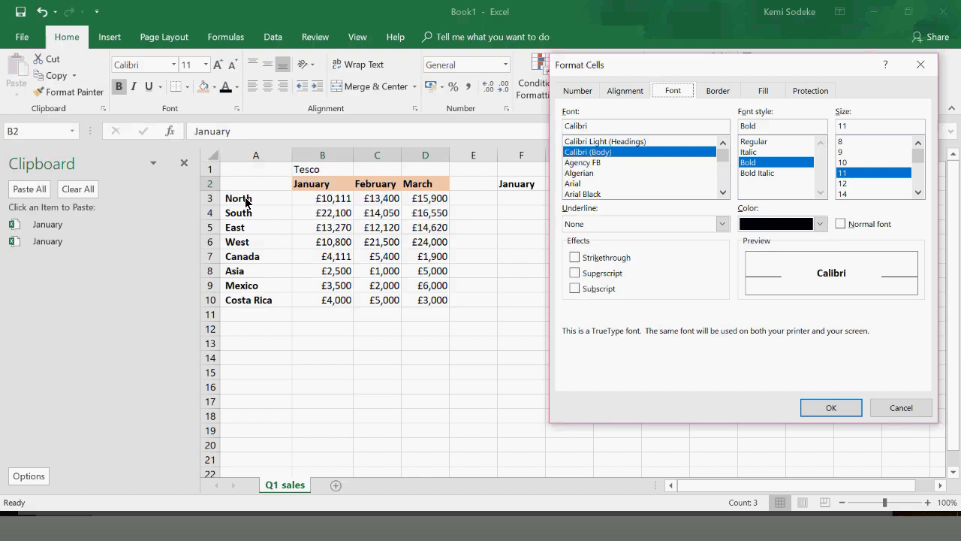
click(579, 174)
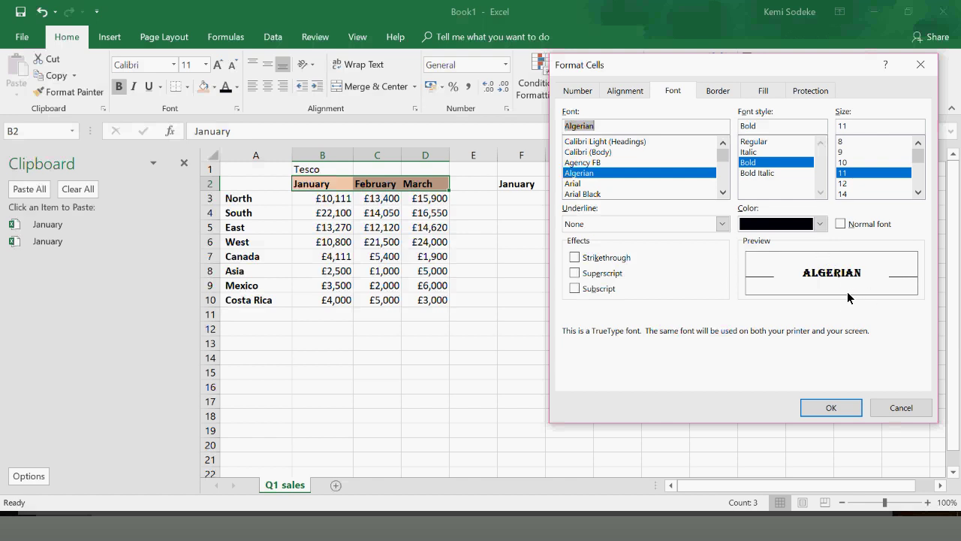
click(758, 142)
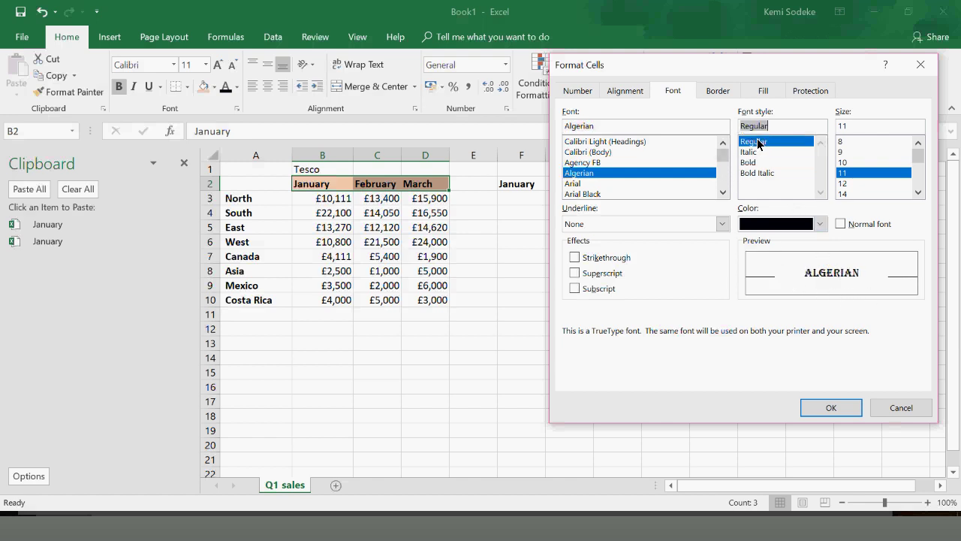
click(844, 193)
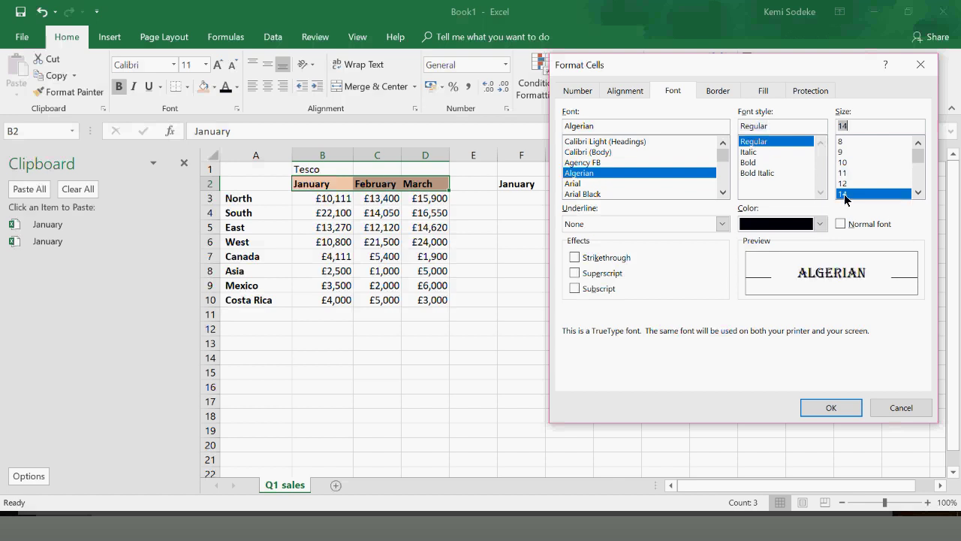
click(839, 412)
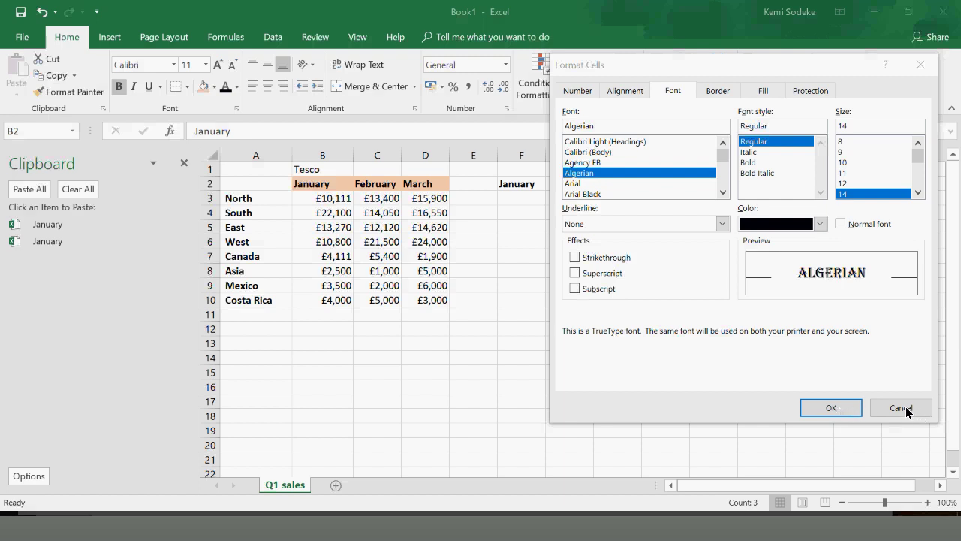
click(354, 310)
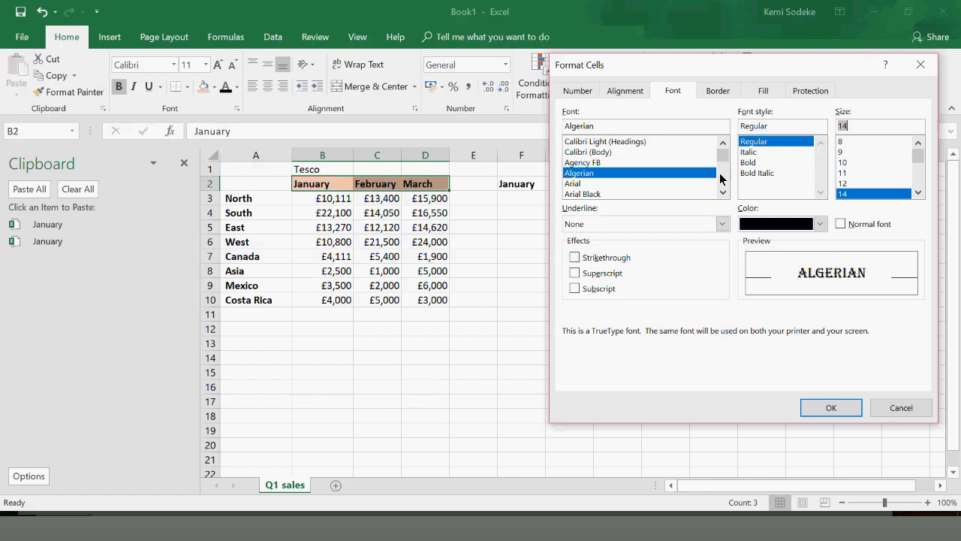
Close the Font dialog unapplied, then make B2:D2 italic and underlined instead of bold
click(920, 65)
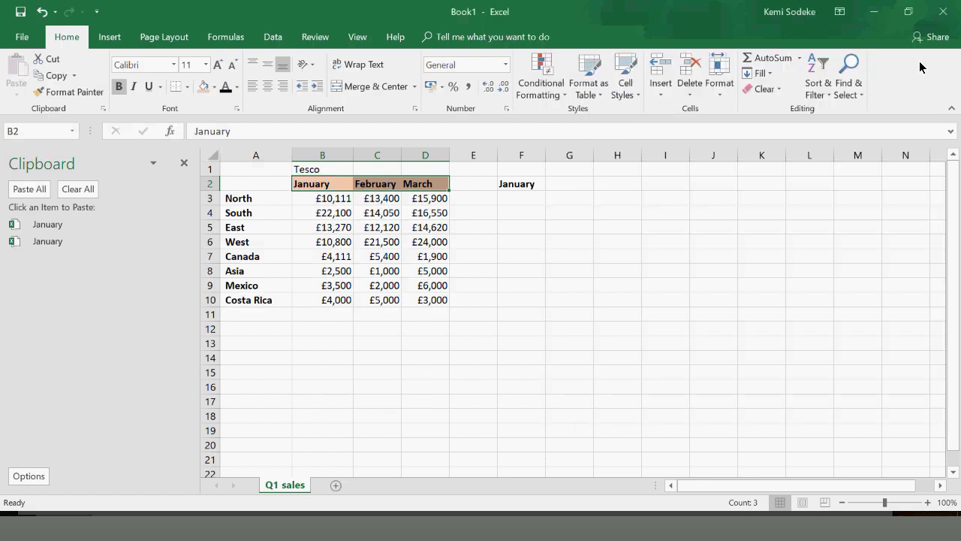
click(537, 304)
drag(307, 188, 424, 189)
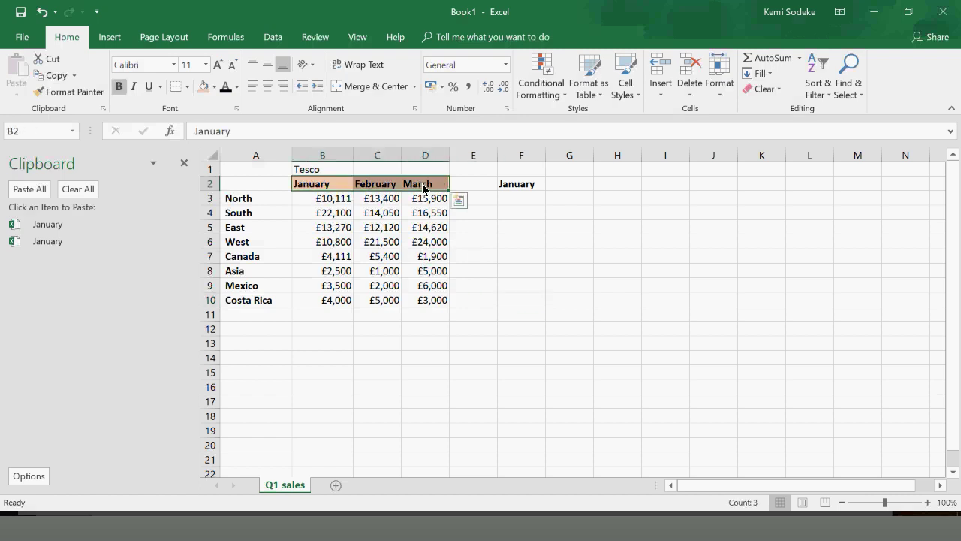
click(118, 86)
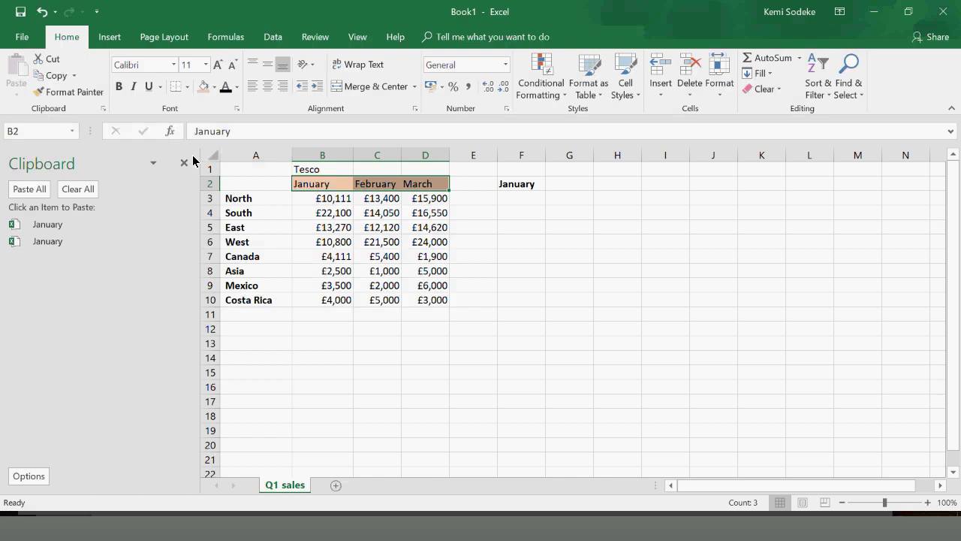
click(134, 87)
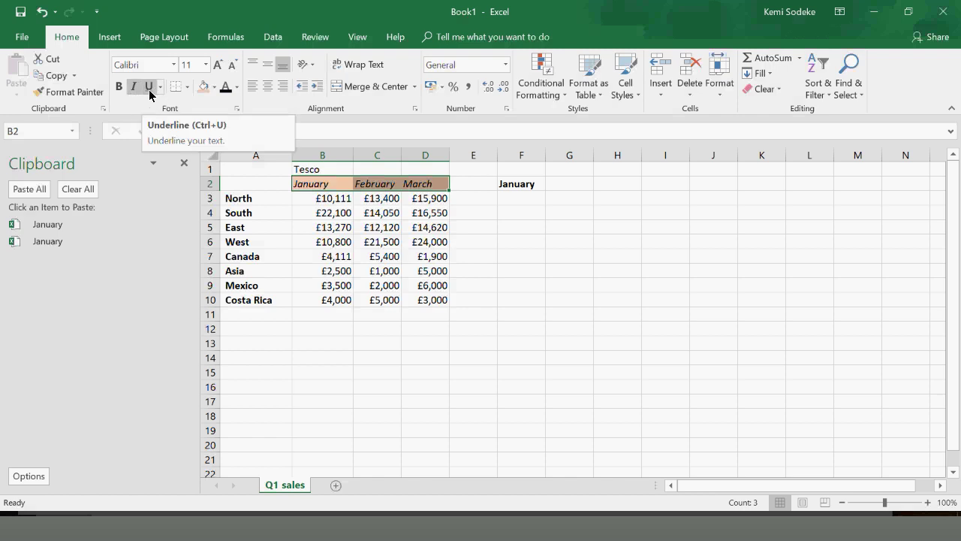
click(150, 87)
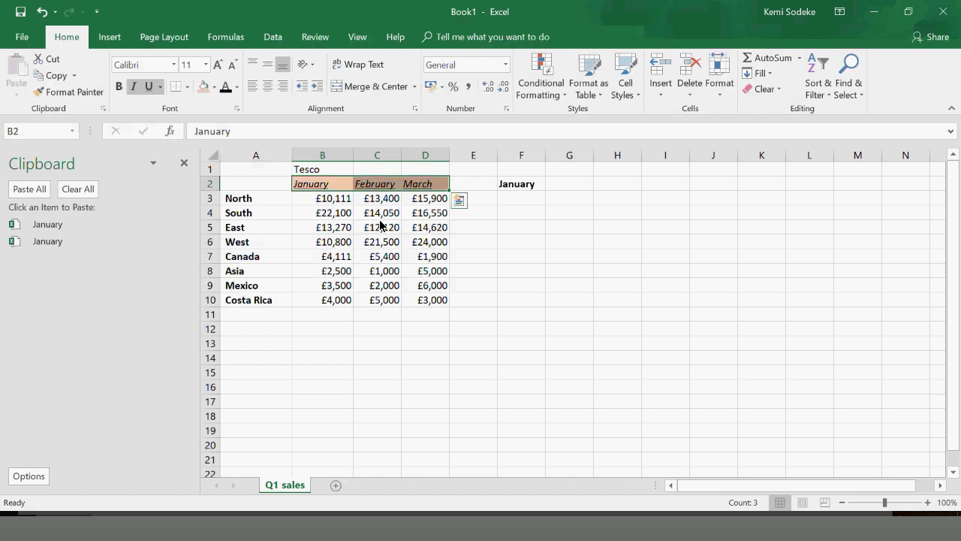
drag(326, 198, 386, 299)
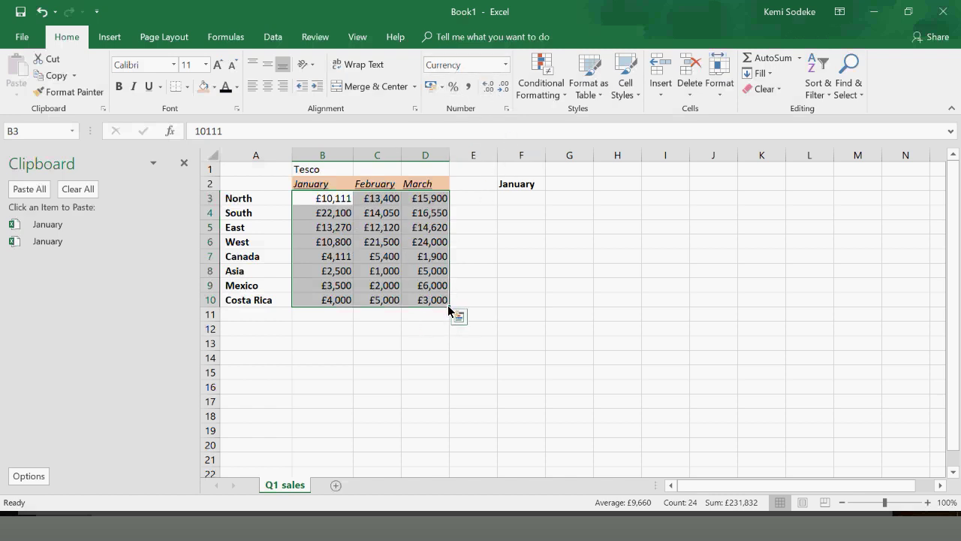
Apply the Number format with thousands separators to the sales figures in B3:D10
click(238, 112)
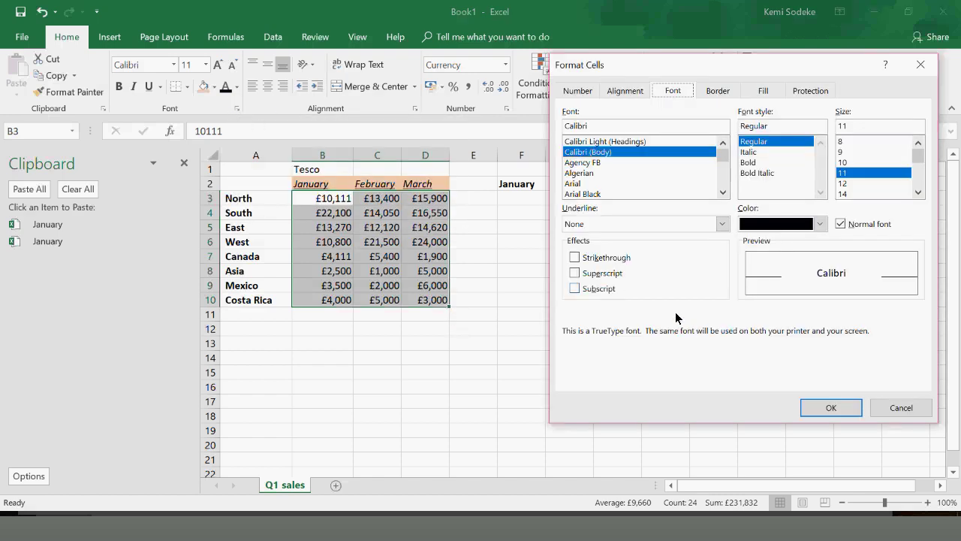
click(579, 92)
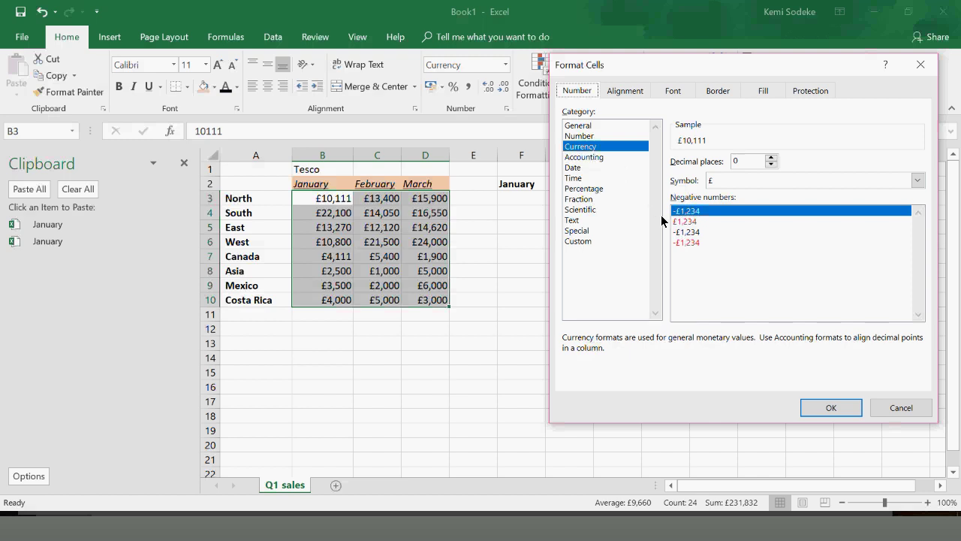
click(594, 135)
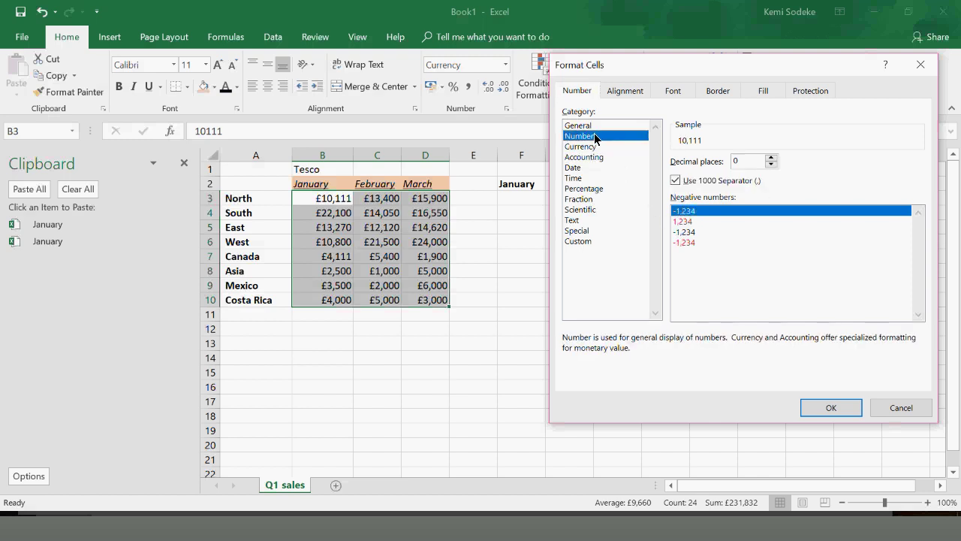
click(829, 406)
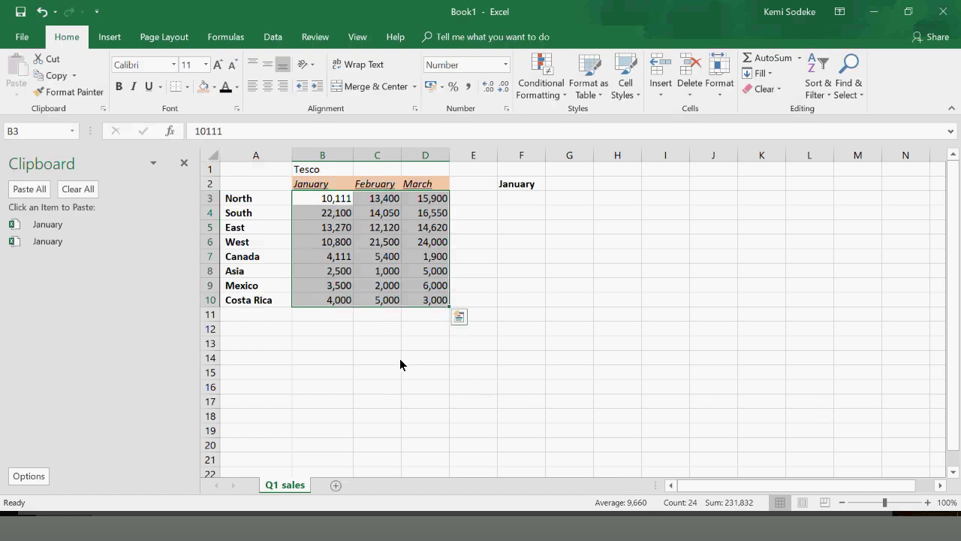
click(692, 537)
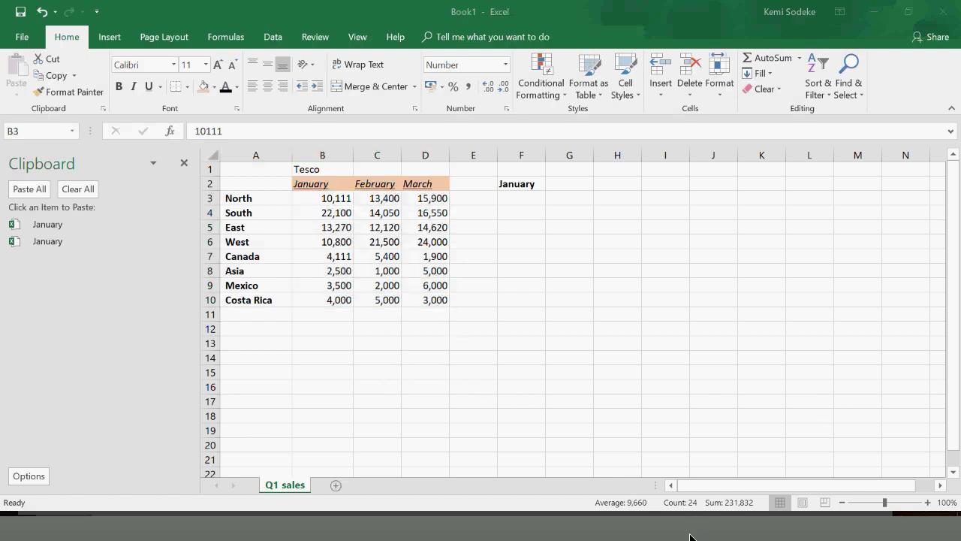
click(529, 483)
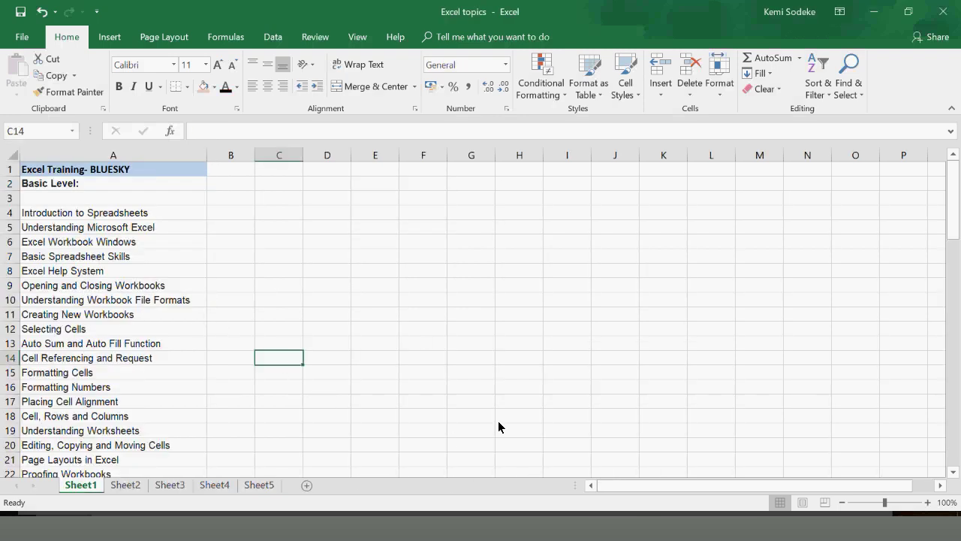
click(688, 535)
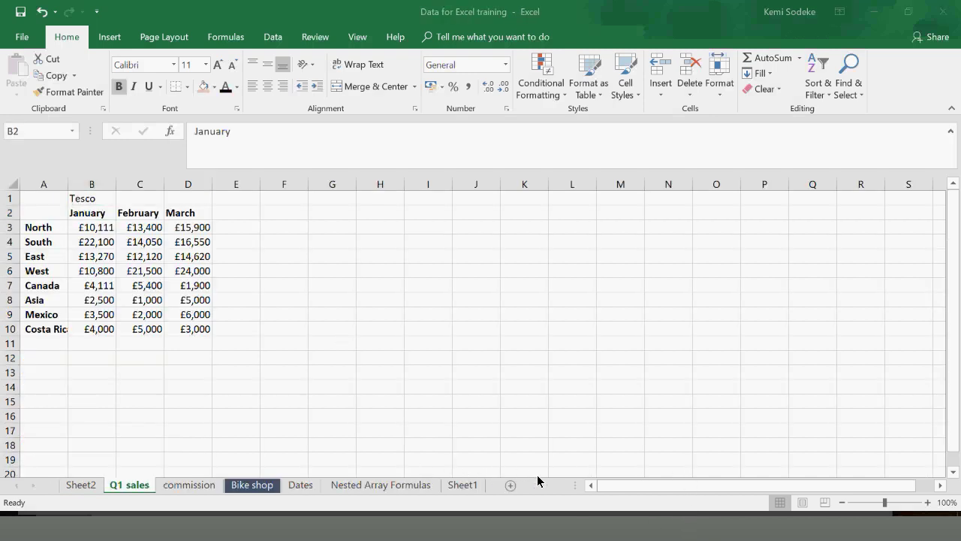
click(688, 522)
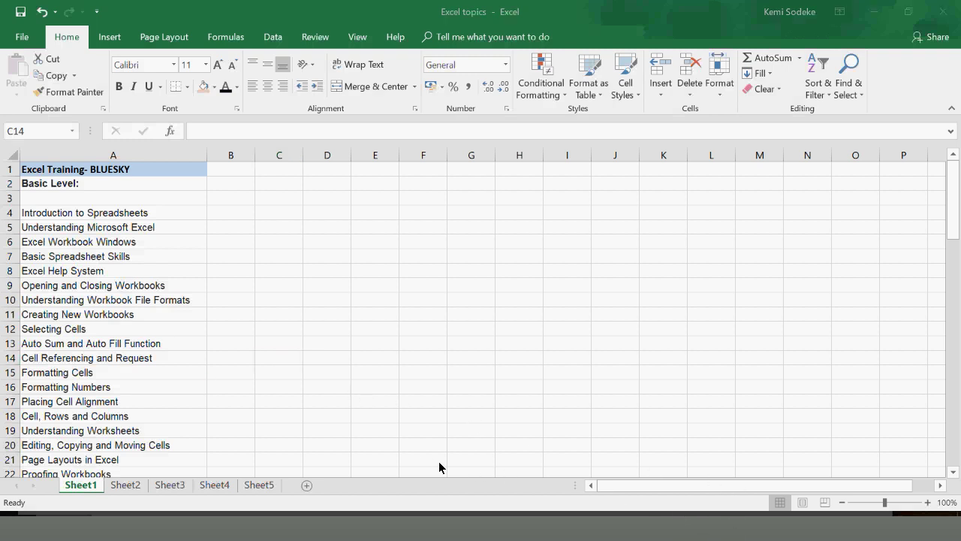
key(alt+Tab)
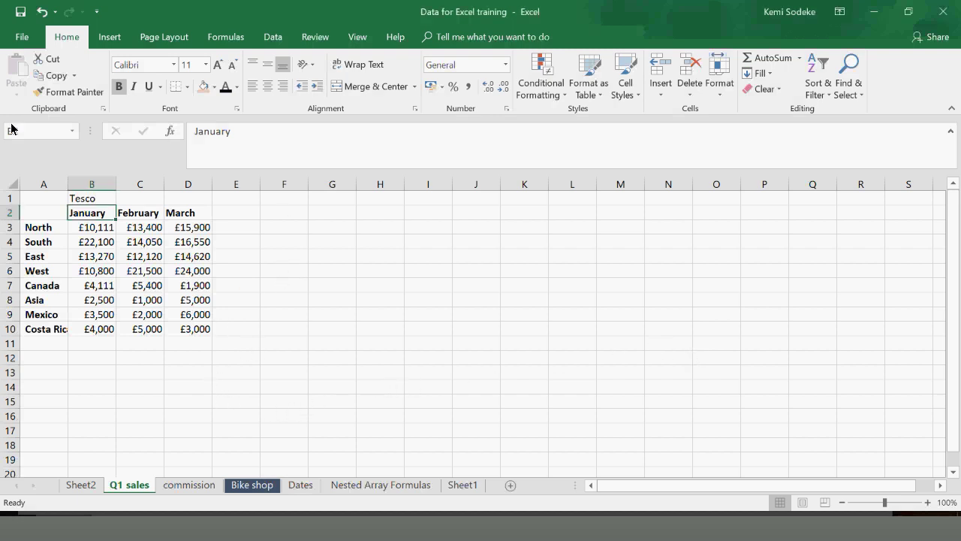
click(682, 530)
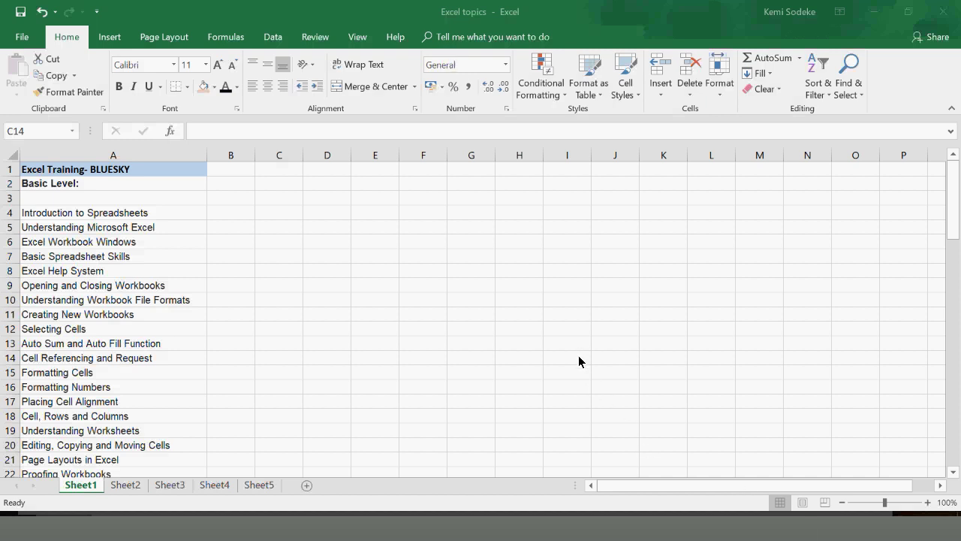
scroll(687, 347, down, 5)
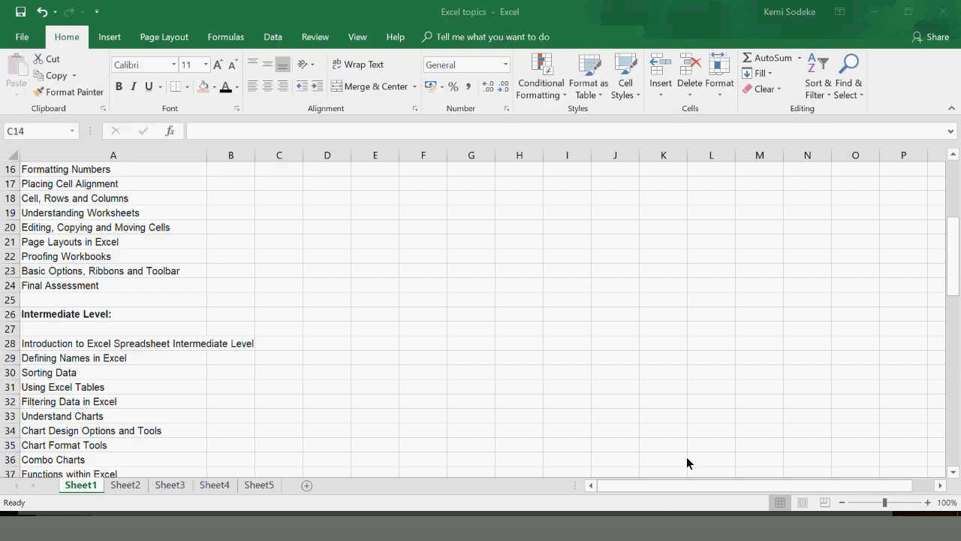
scroll(451, 368, up, 5)
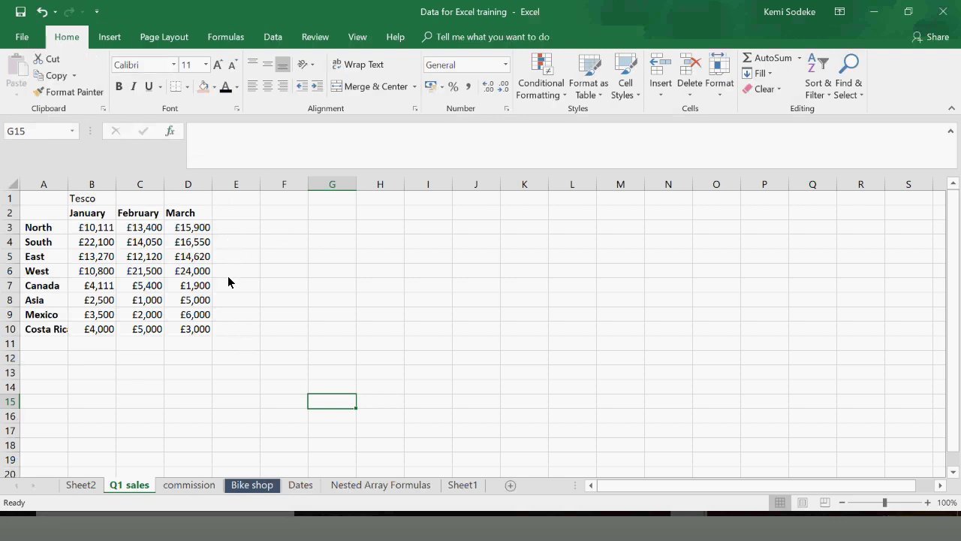
click(672, 534)
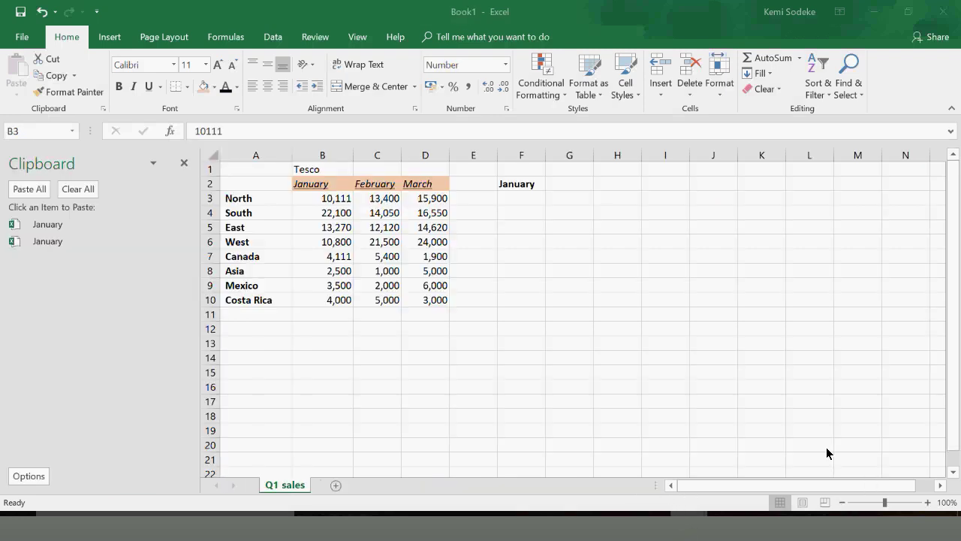
key(ctrl+v)
Delete the stray January label from F2, then select D3 with the Clipboard pane reopened
click(399, 408)
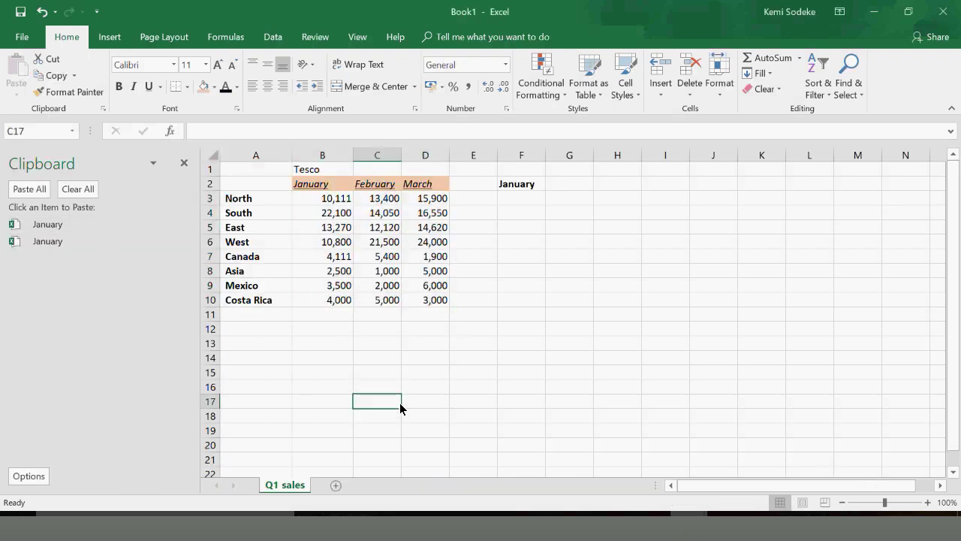
click(184, 162)
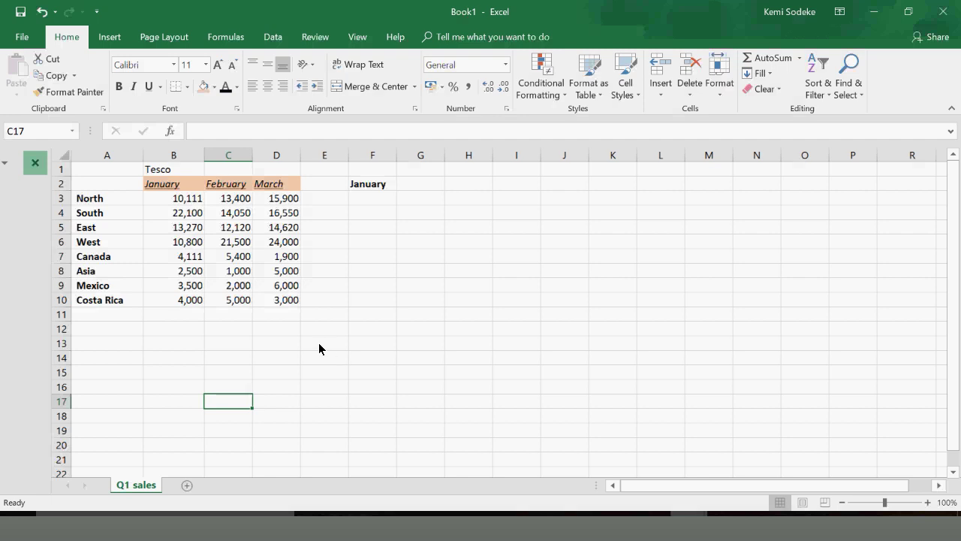
click(314, 185)
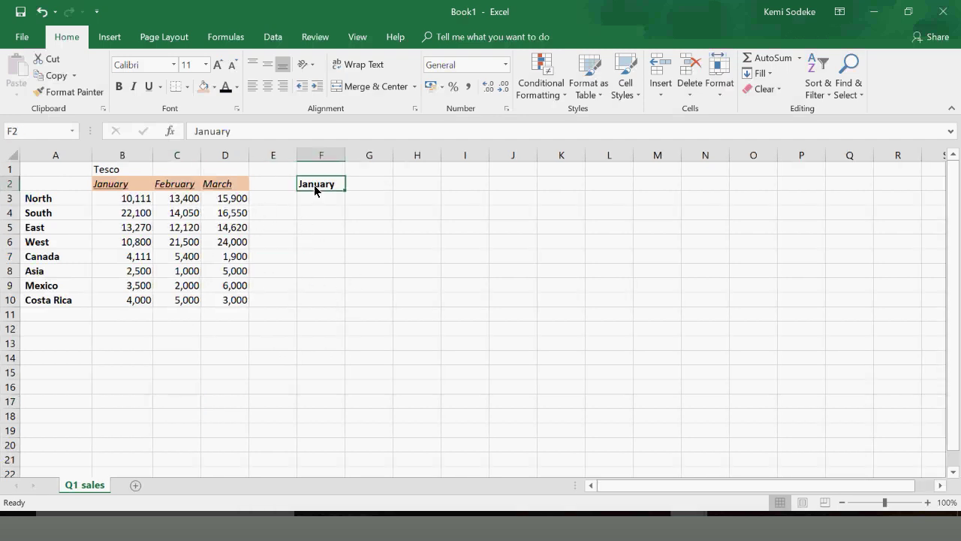
key(Delete)
click(230, 200)
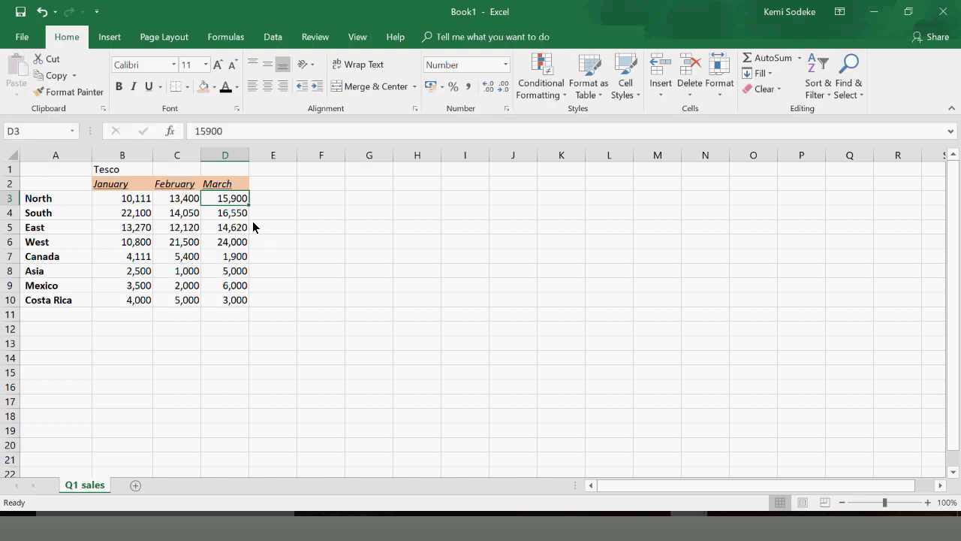
click(103, 111)
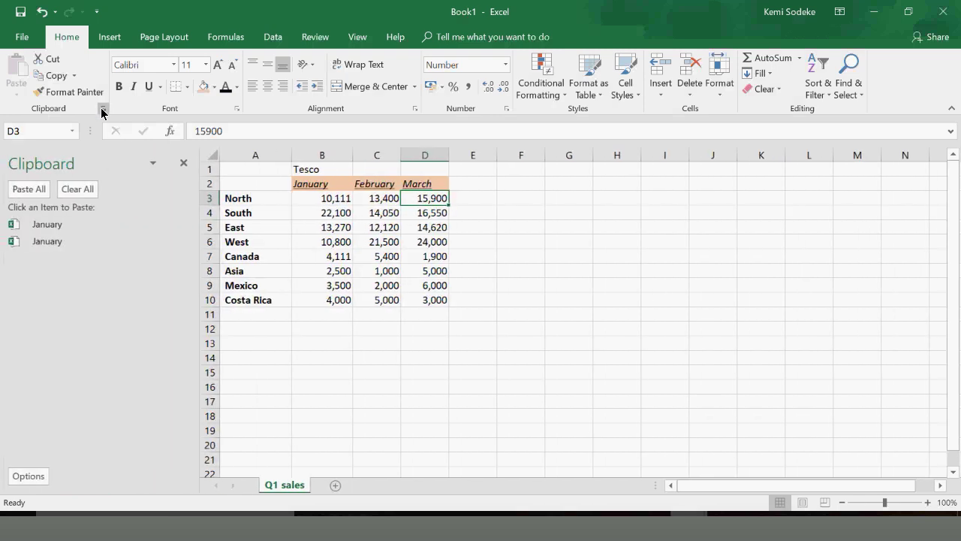
Format D3 as Currency with the $ English (Canada) symbol so it shows $15,900
click(236, 109)
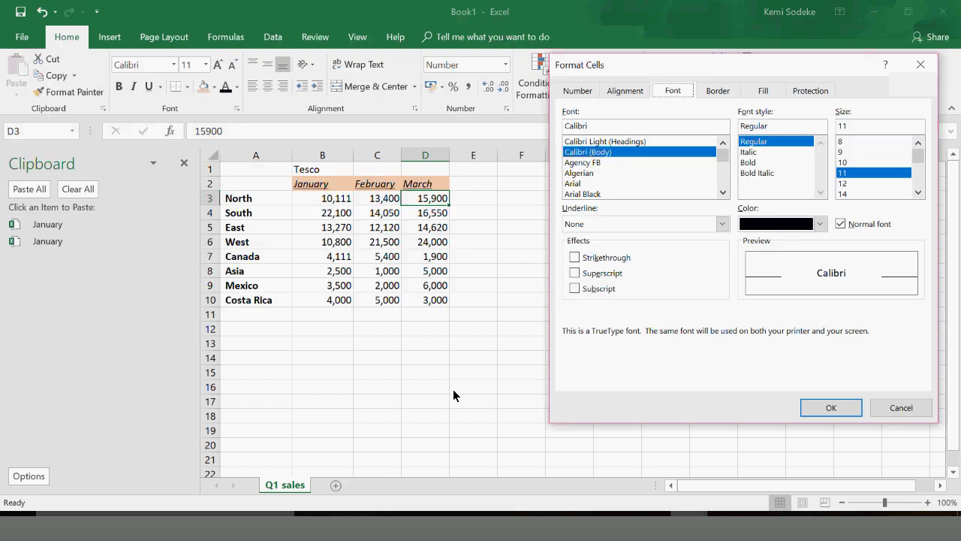
click(577, 91)
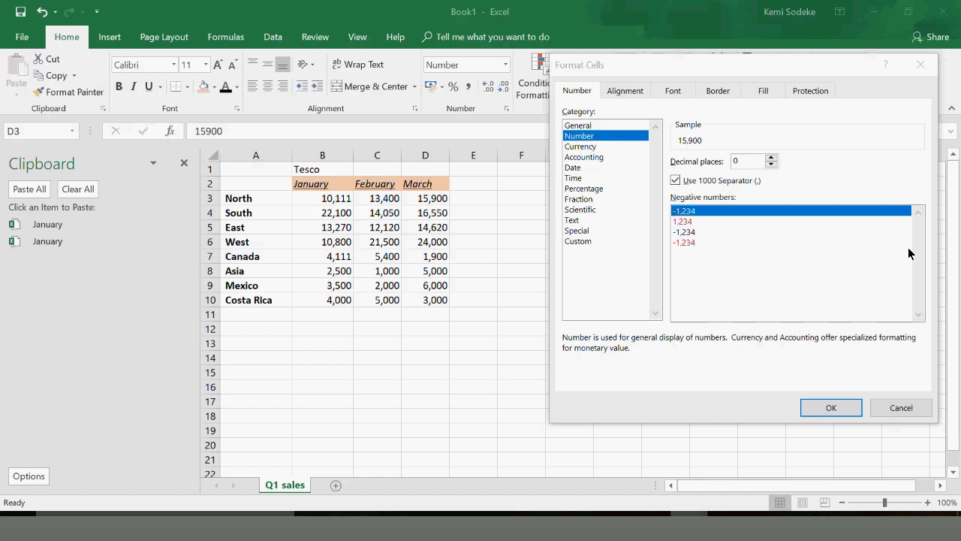
click(583, 147)
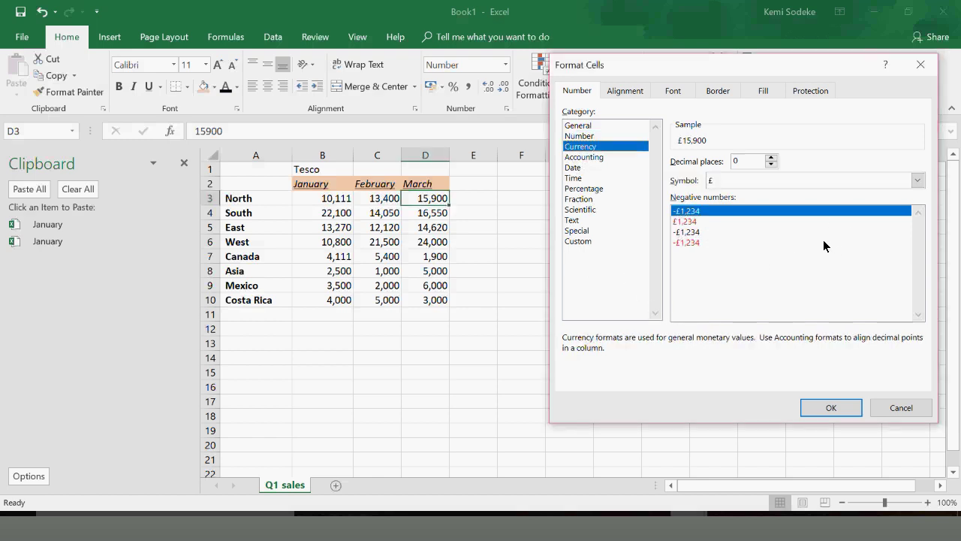
click(724, 184)
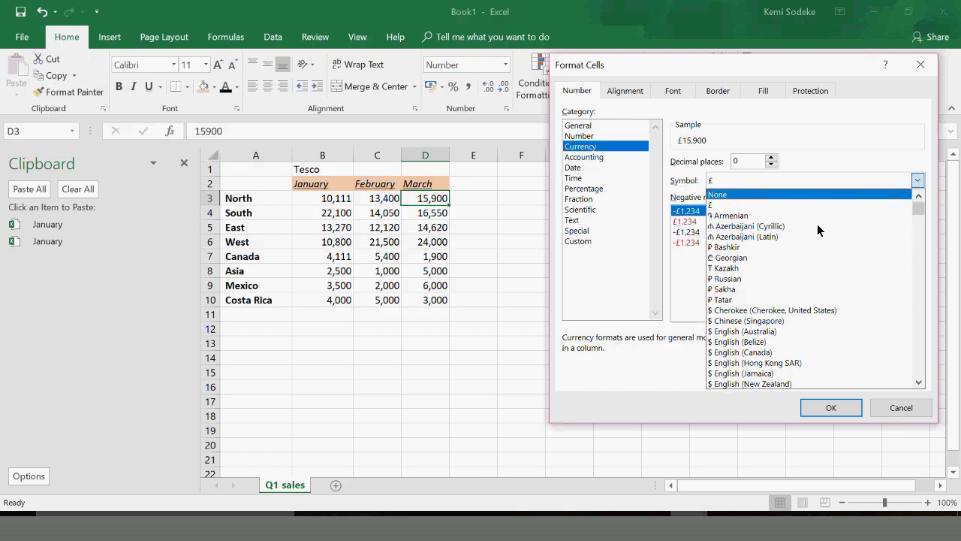
drag(921, 215, 895, 199)
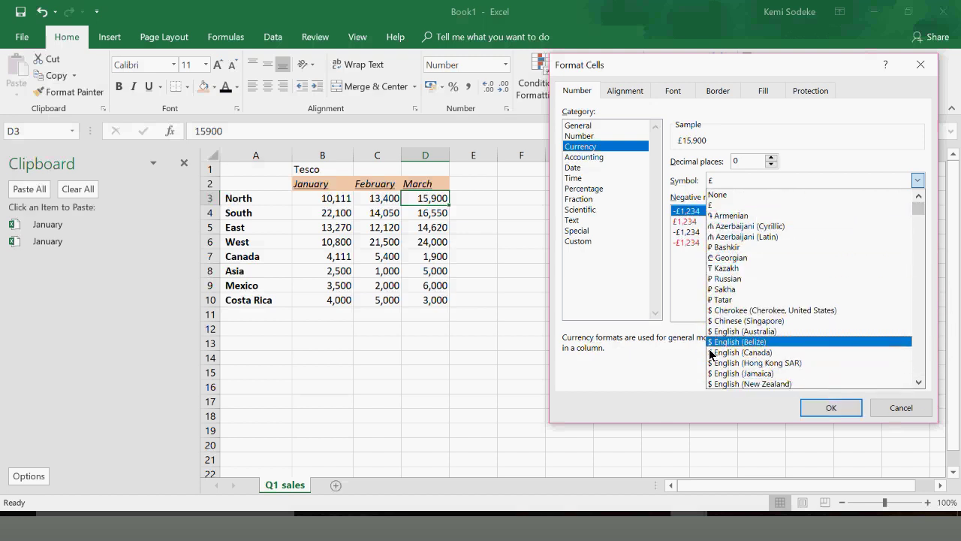
click(754, 353)
click(815, 410)
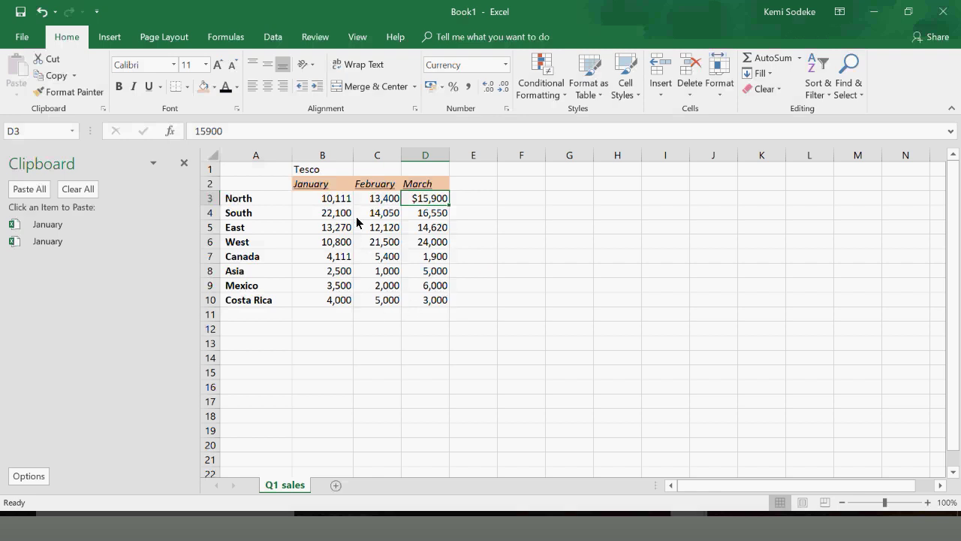
Copy D3's dollar format onto D10 with Format Painter so it reads $3,000
click(470, 199)
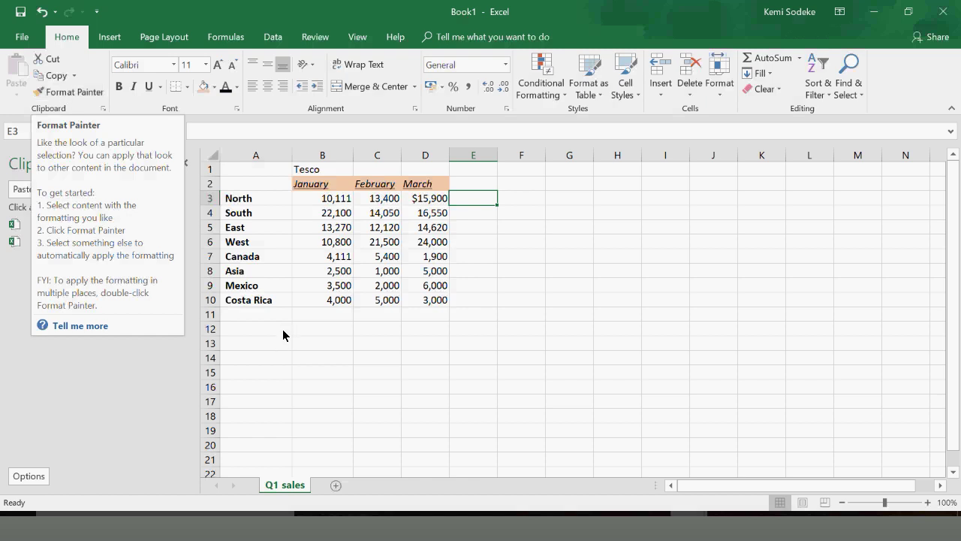
click(426, 202)
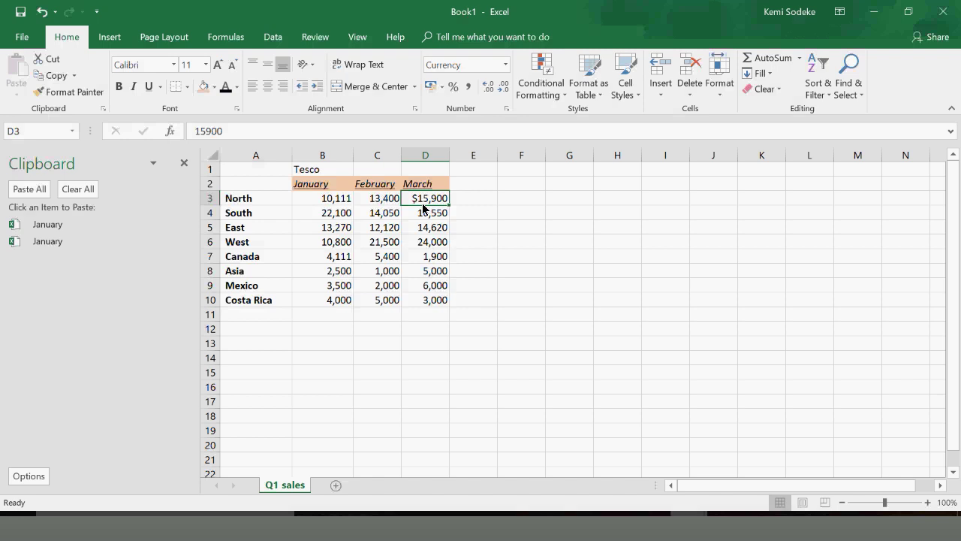
click(67, 92)
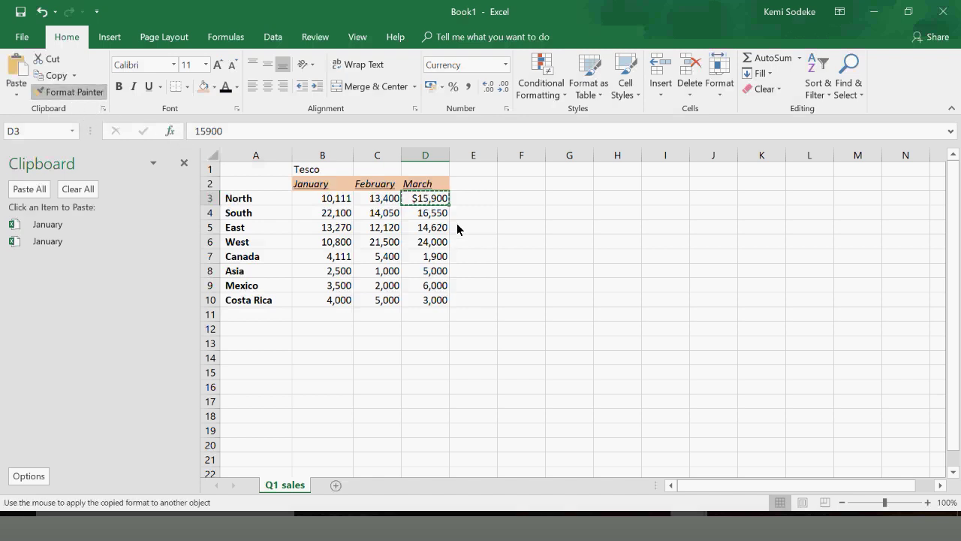
click(427, 301)
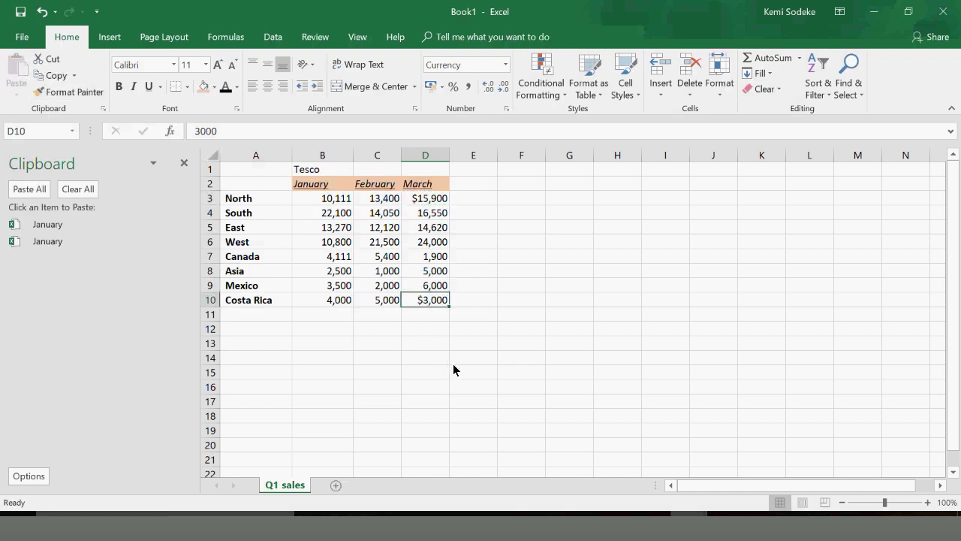
Try a light blue fill on D3:D5 and paint it onto A8:A10, then undo both changes
drag(419, 200, 420, 232)
click(214, 87)
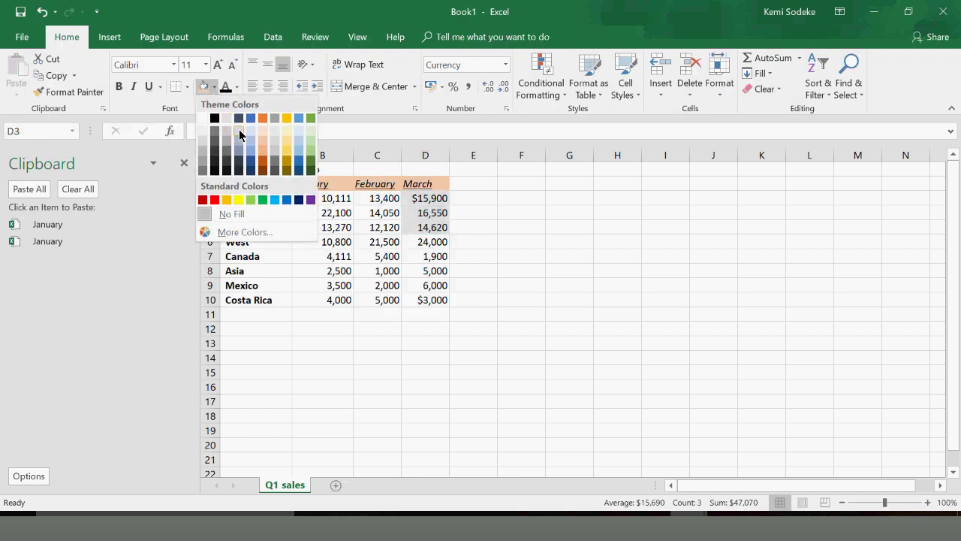
click(252, 139)
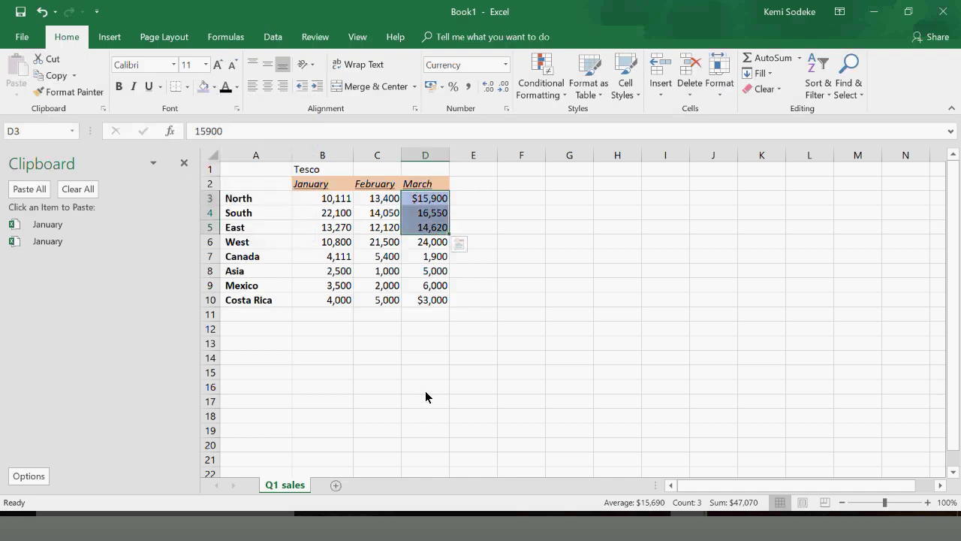
click(72, 92)
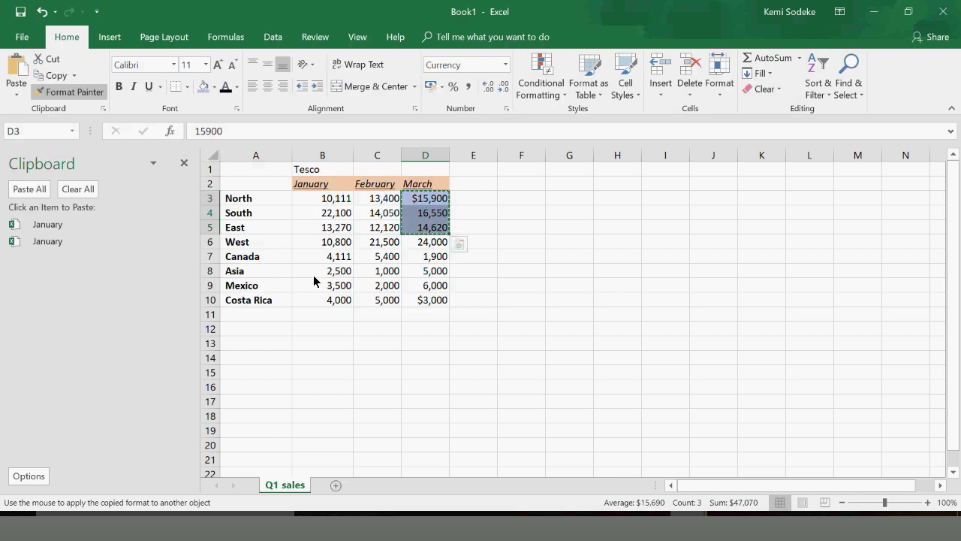
drag(254, 273, 256, 300)
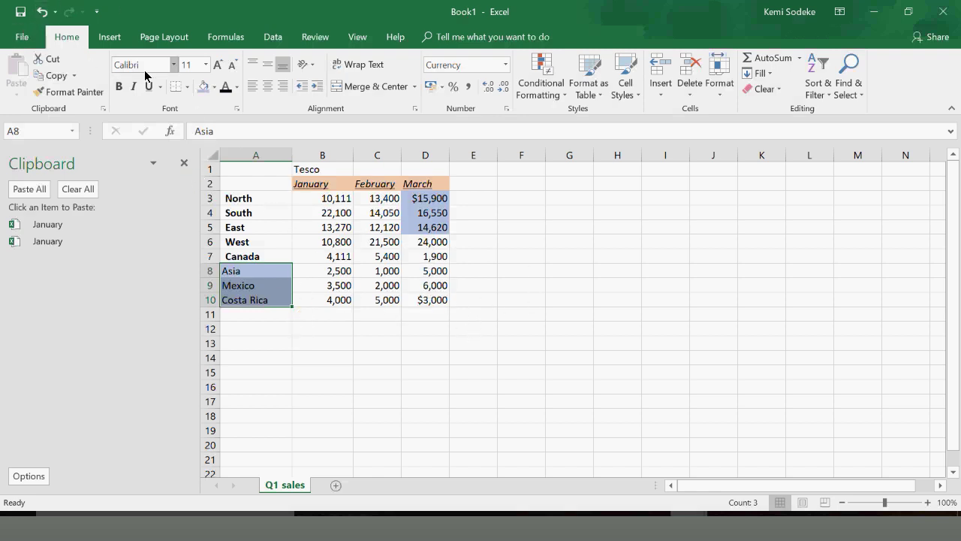
click(43, 11)
click(42, 11)
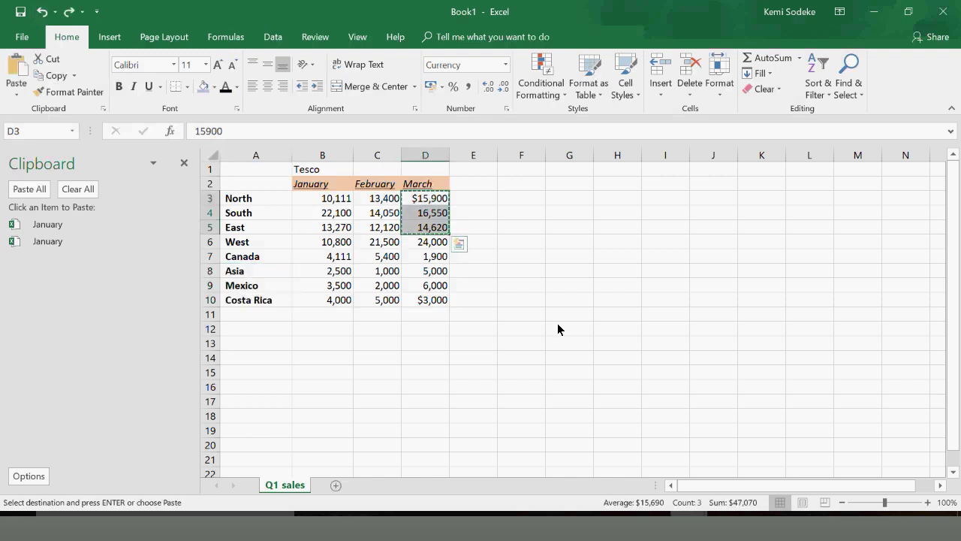
key(Escape)
click(481, 285)
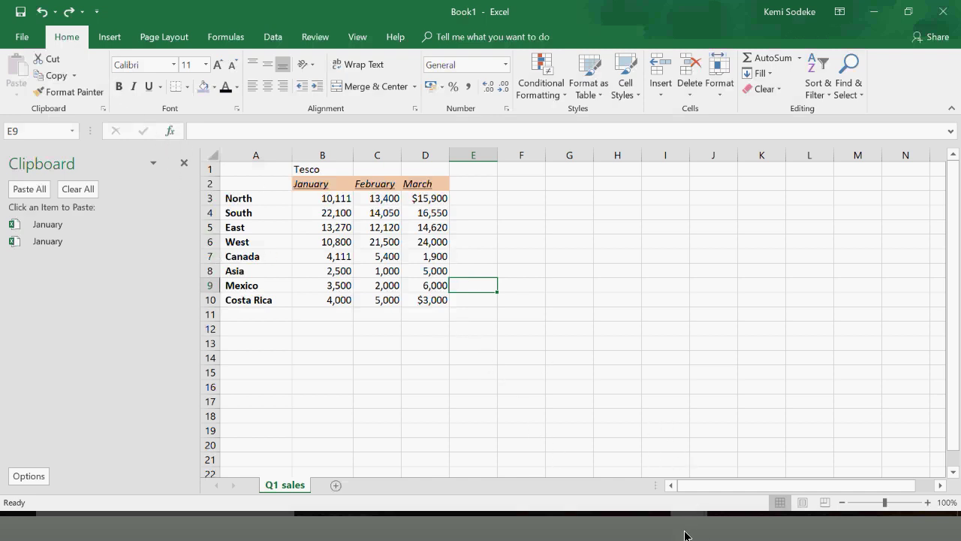
click(532, 216)
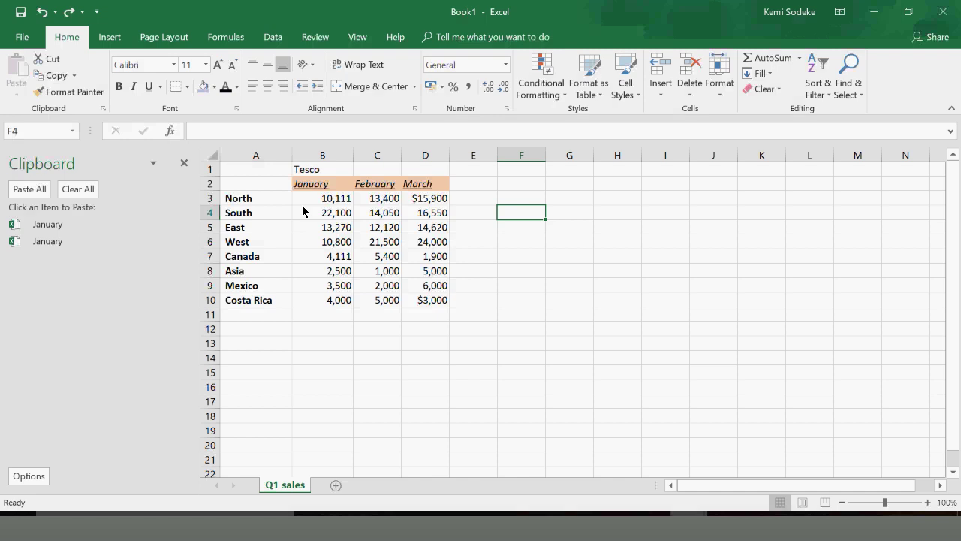
Give the A2:D10 table thick solid inside borders via Format Cells > Border
drag(263, 188, 434, 300)
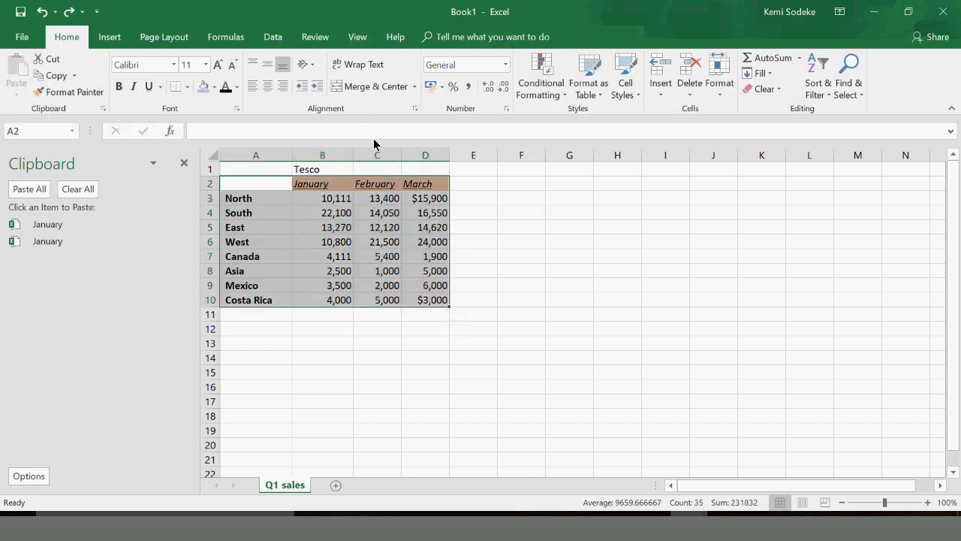
click(418, 114)
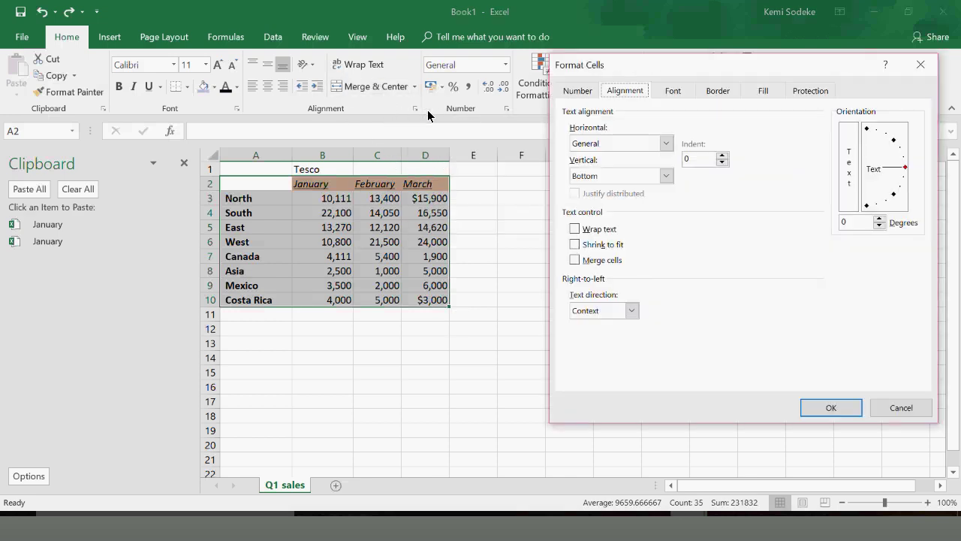
click(716, 90)
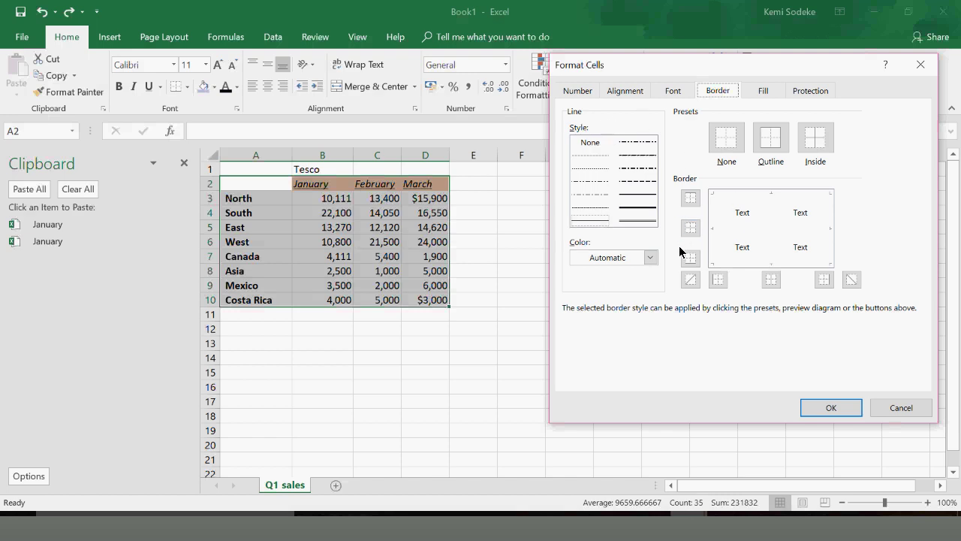
click(818, 141)
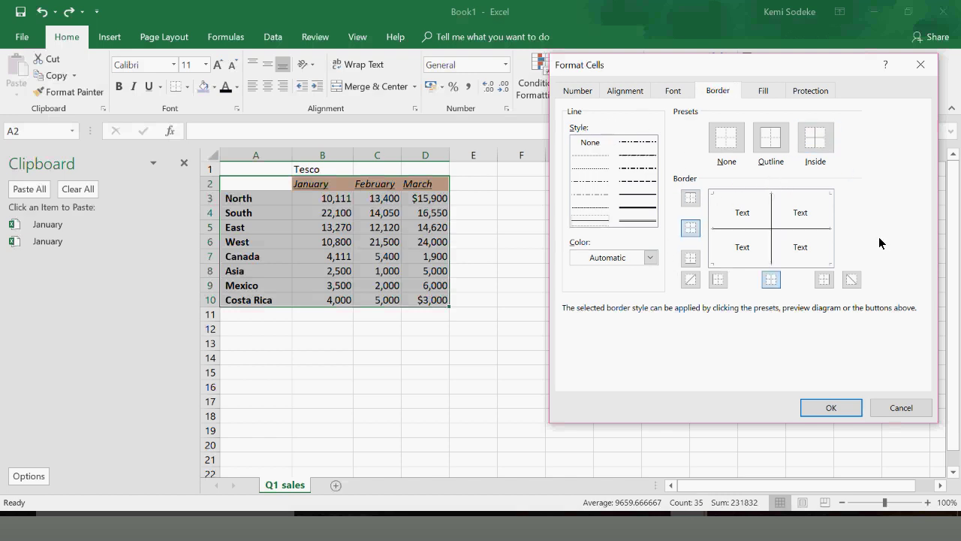
click(633, 210)
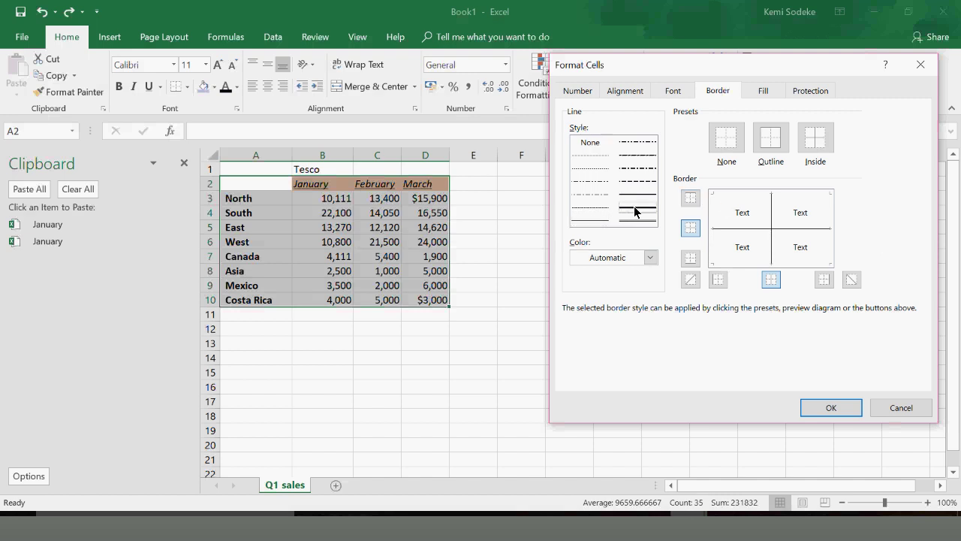
click(833, 410)
click(441, 405)
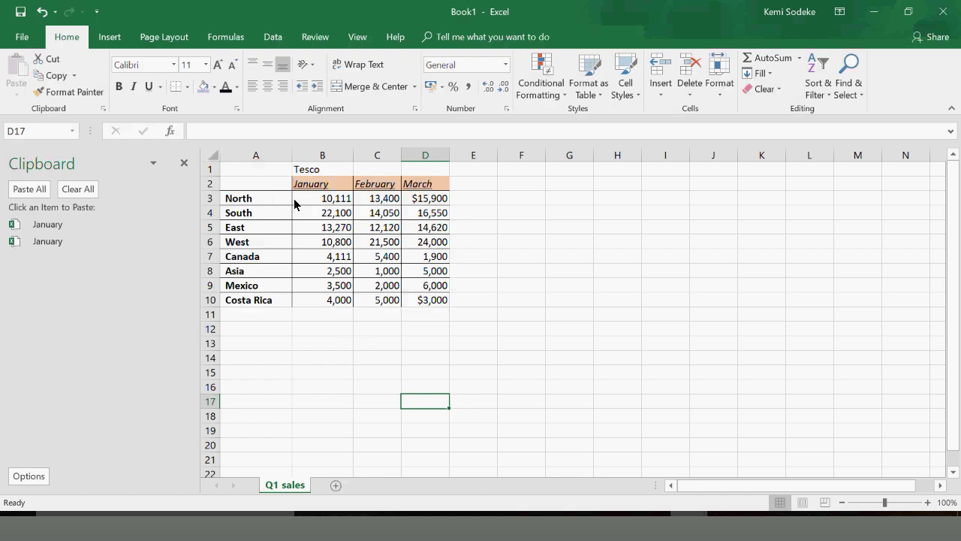
Set the A2:D10 sales table's font to Arial in Format Cells
drag(259, 184, 436, 302)
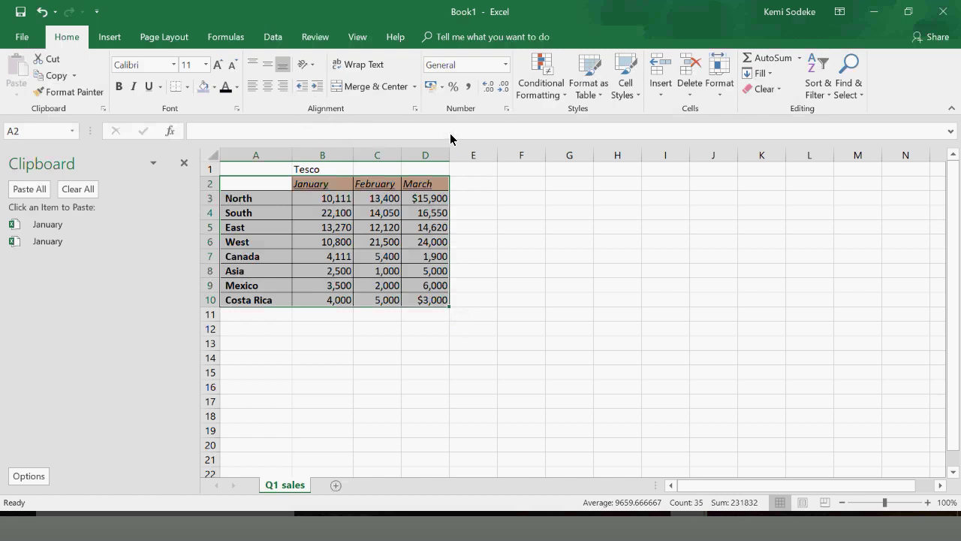
click(415, 109)
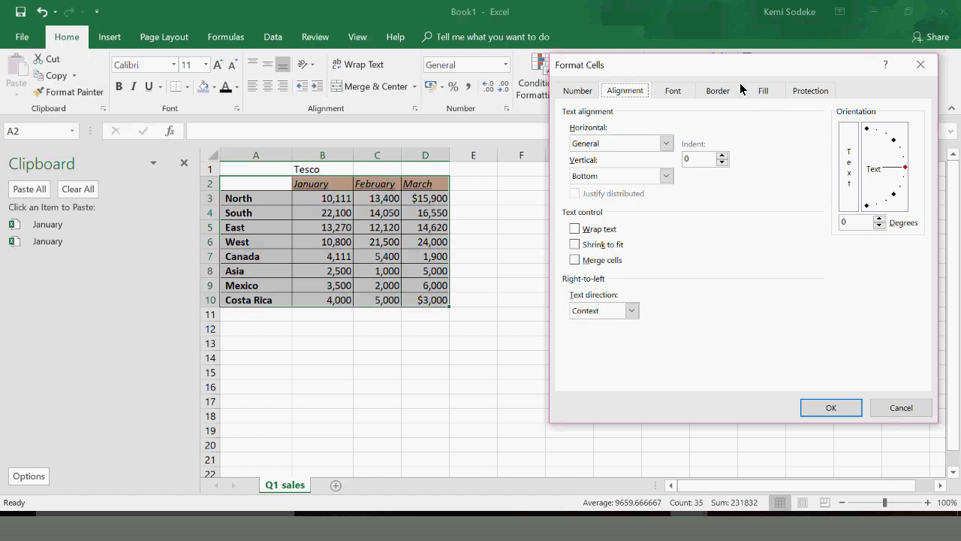
click(675, 93)
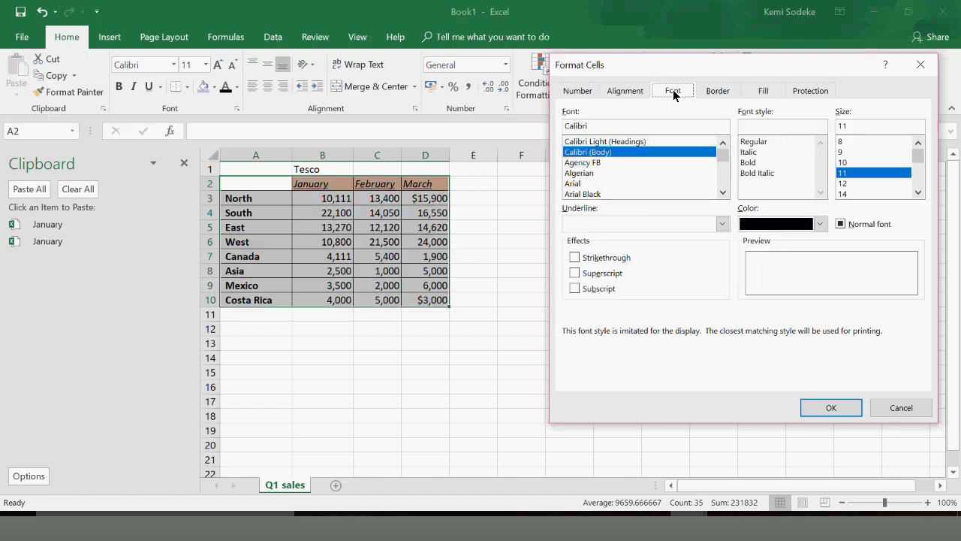
click(582, 184)
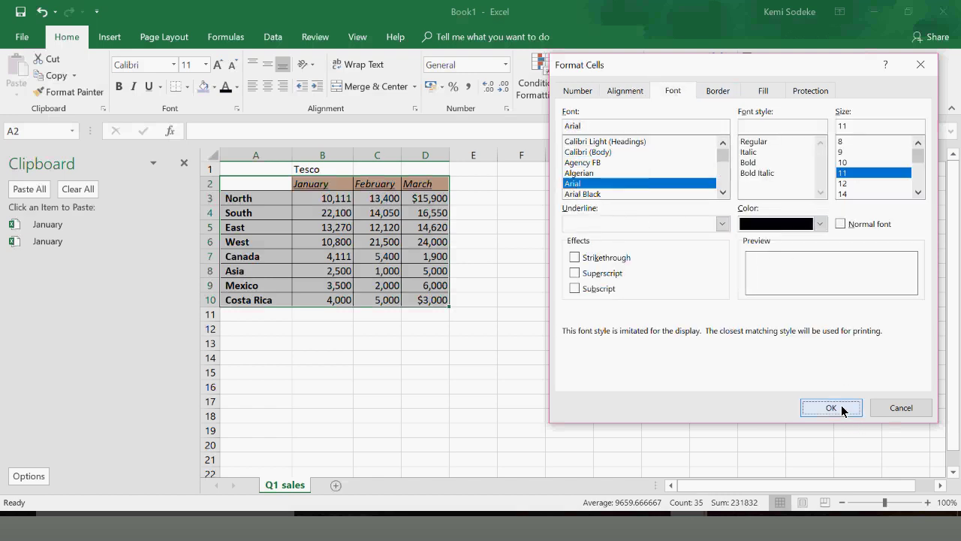
click(842, 405)
click(612, 290)
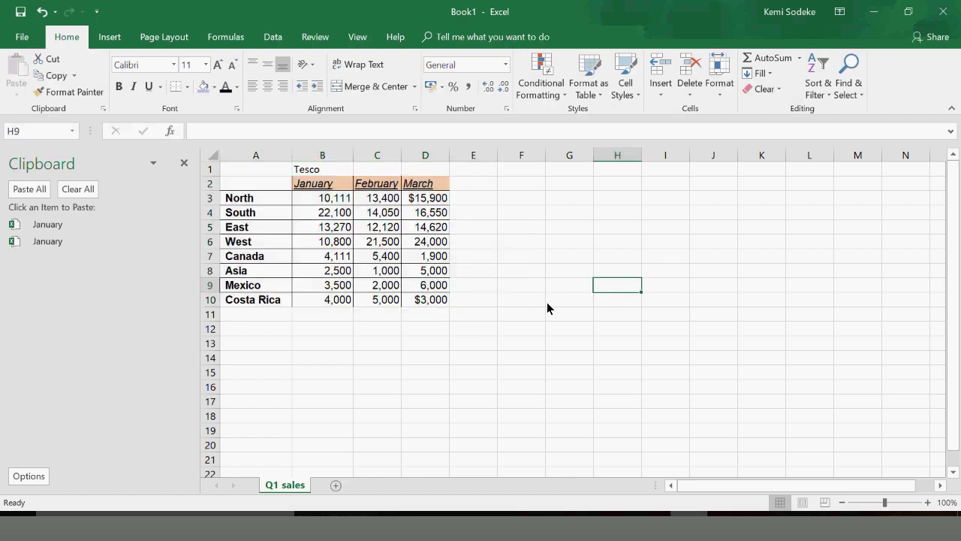
Widen column D to fit the figures
click(467, 201)
drag(448, 158, 461, 159)
click(631, 359)
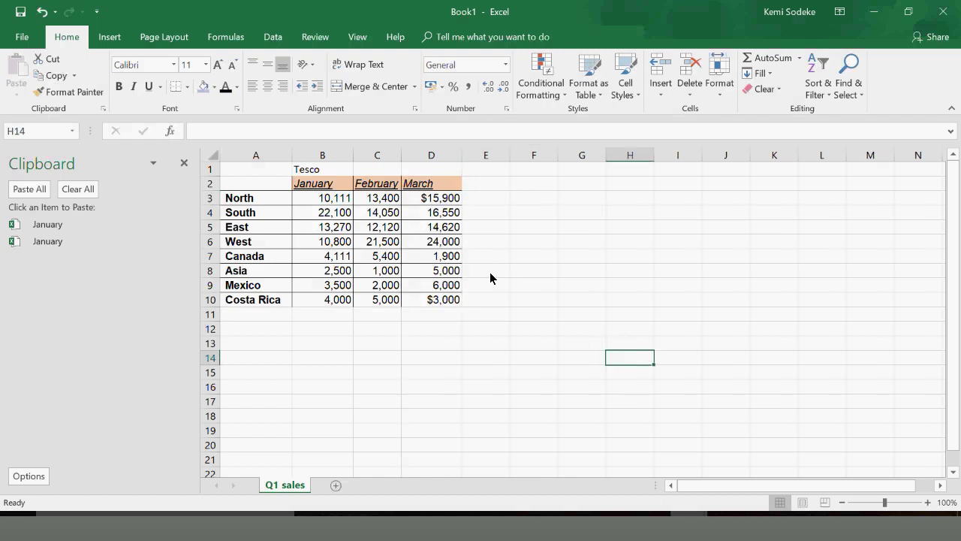
Bring Book1 back to the front from the taskbar and widen column E
click(700, 533)
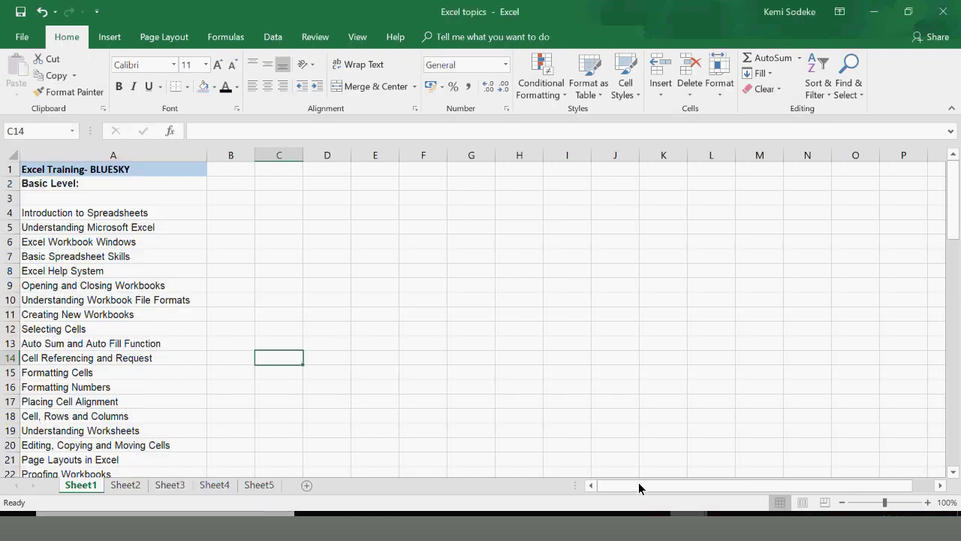
click(691, 530)
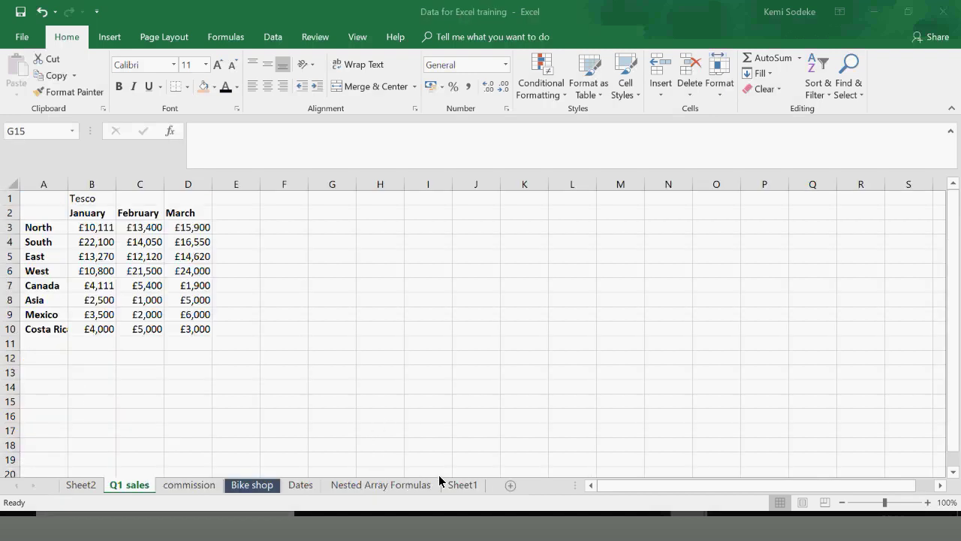
click(708, 472)
drag(509, 154, 535, 155)
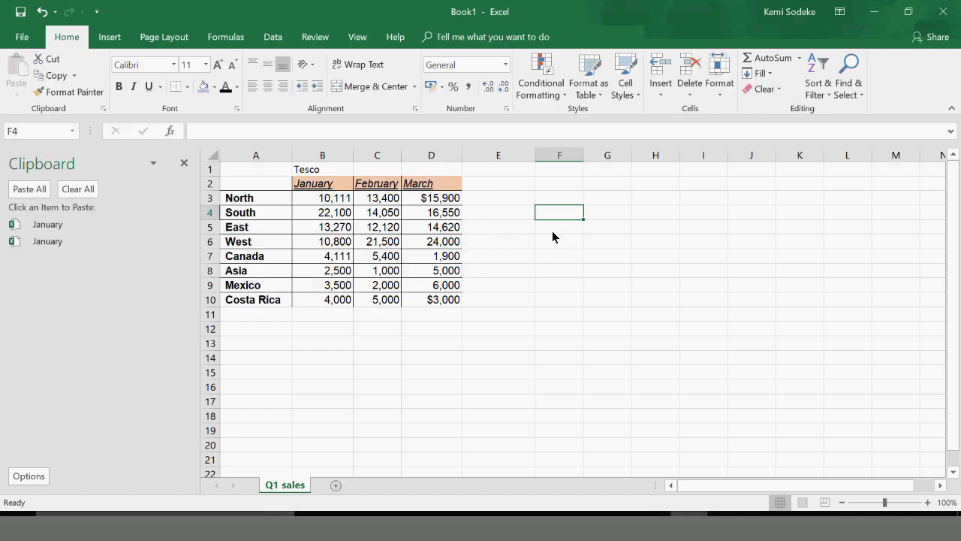
click(498, 204)
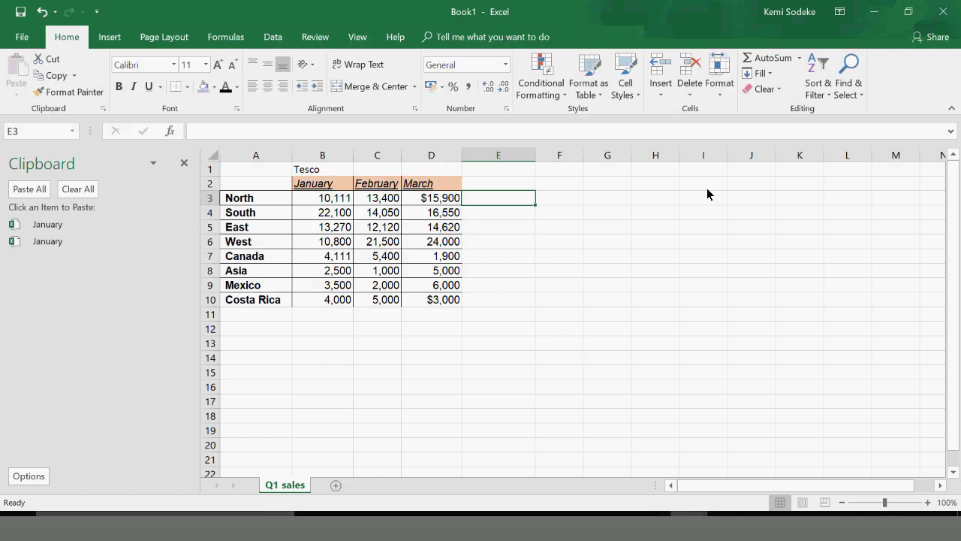
Enter =SUM(B3:D3) in E3 so North's January–March total shows 39,411
click(770, 61)
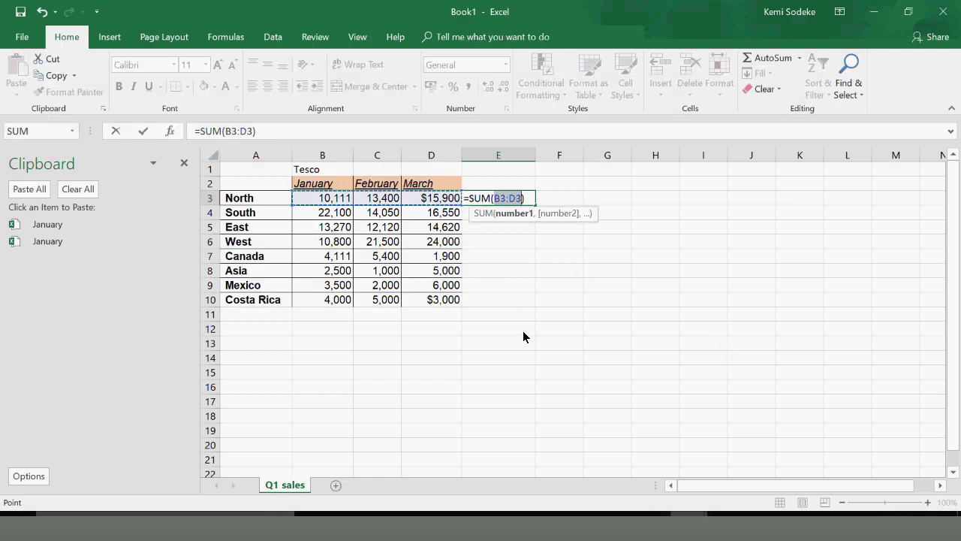
drag(316, 214, 432, 203)
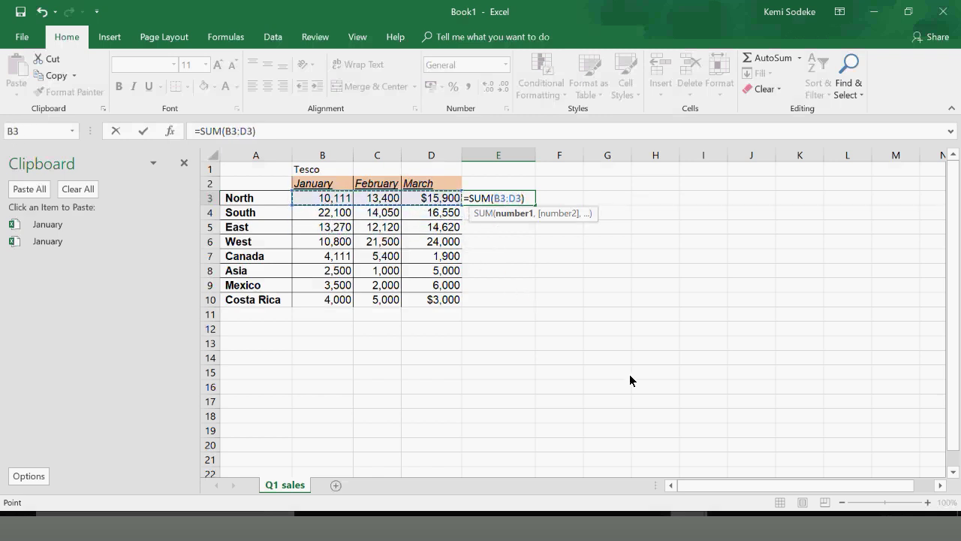
key(Return)
click(496, 194)
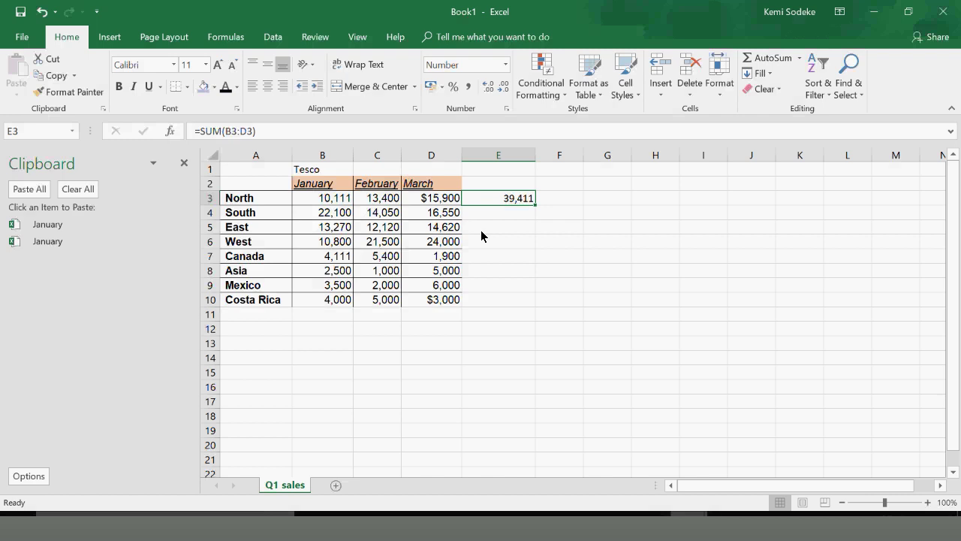
click(504, 185)
Head E2 'Total Q1 Sales' and fill E3's SUM formula down to E10
text(Tota)
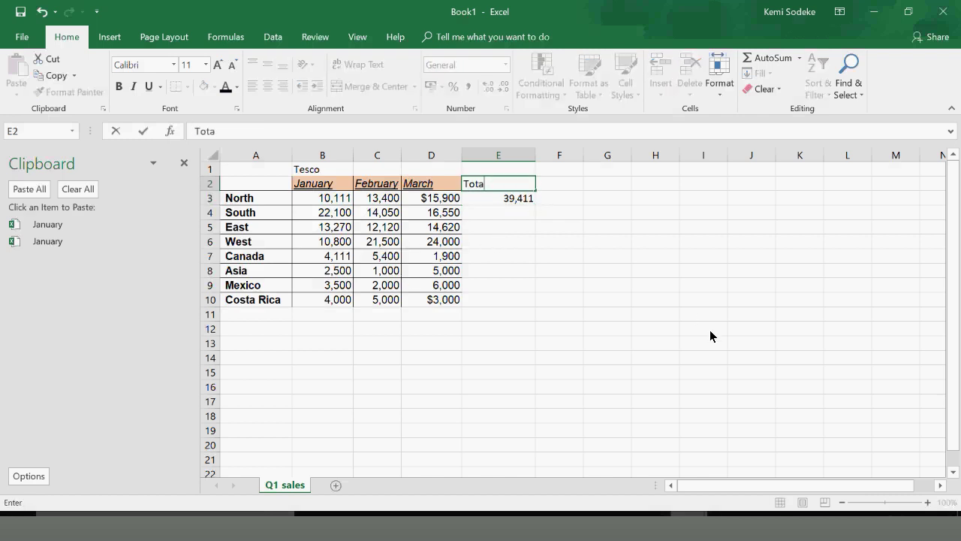
text(l Q1 Sales)
key(Return)
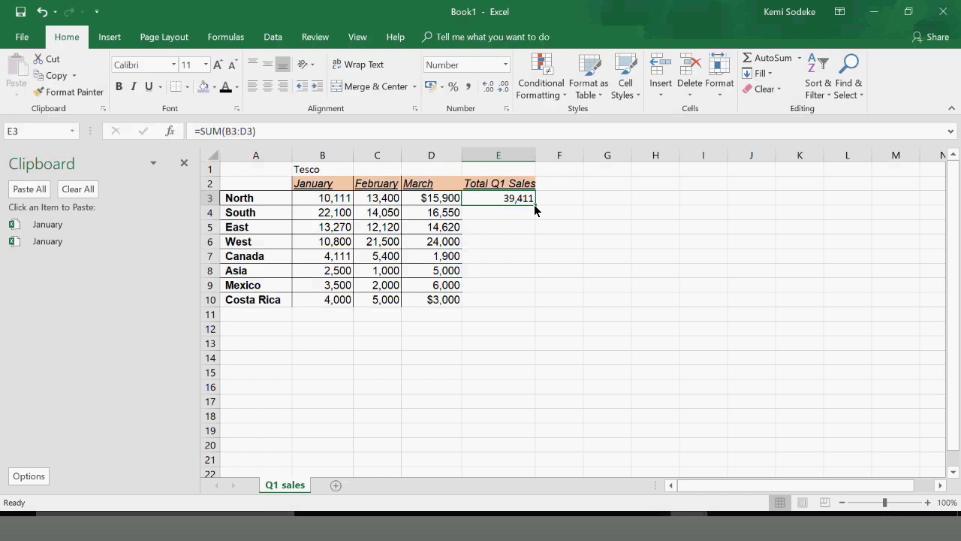
drag(536, 209, 529, 306)
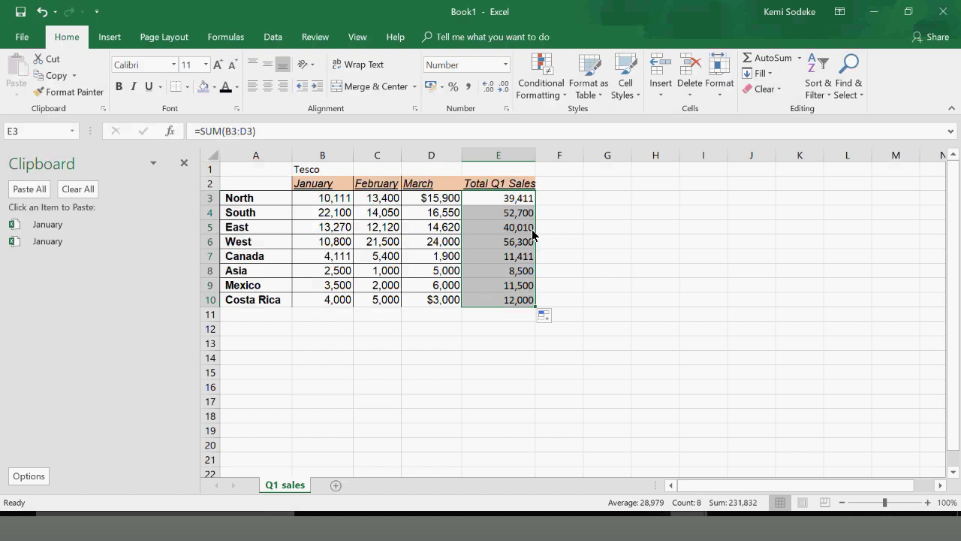
click(511, 215)
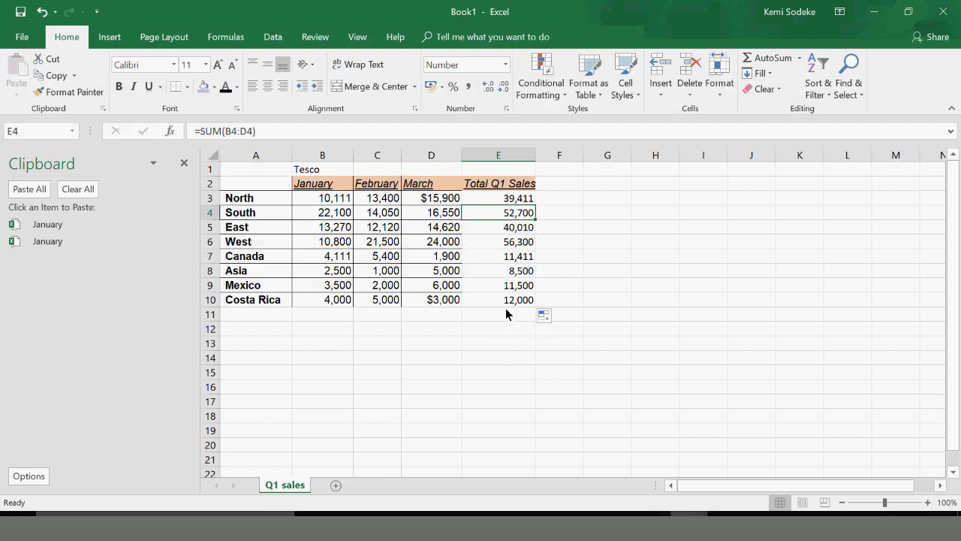
AutoSum January in B11 and fill across to E11: 70,392, 74,470, 86,970, 231,832
click(334, 319)
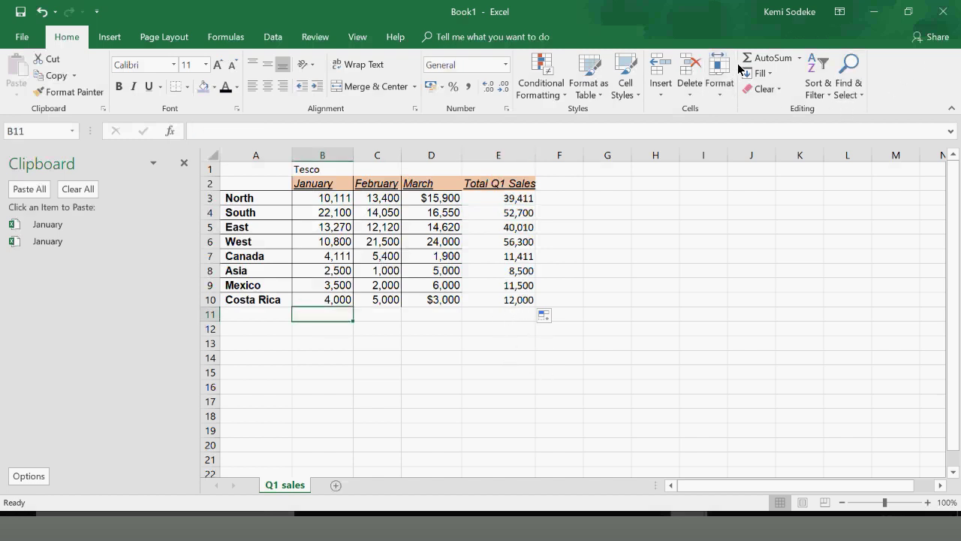
click(777, 60)
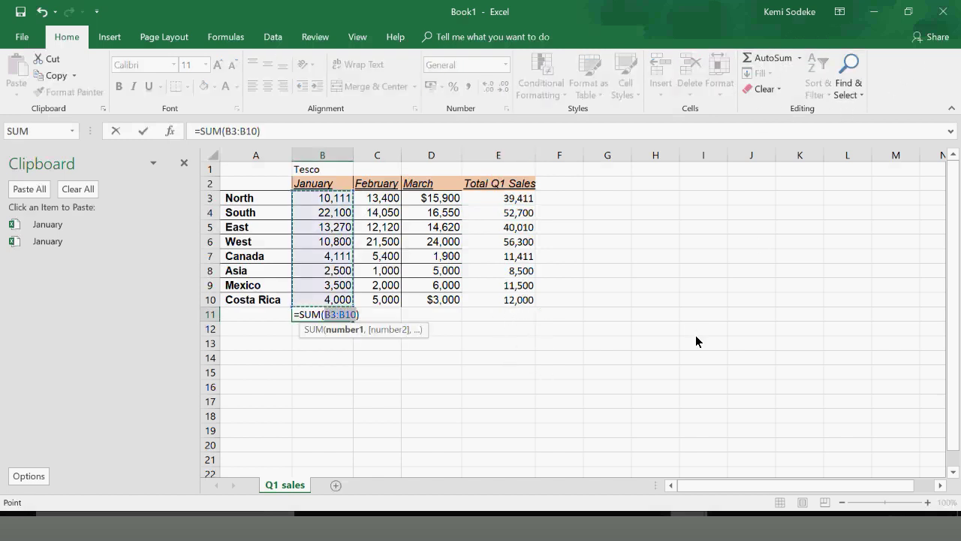
key(Return)
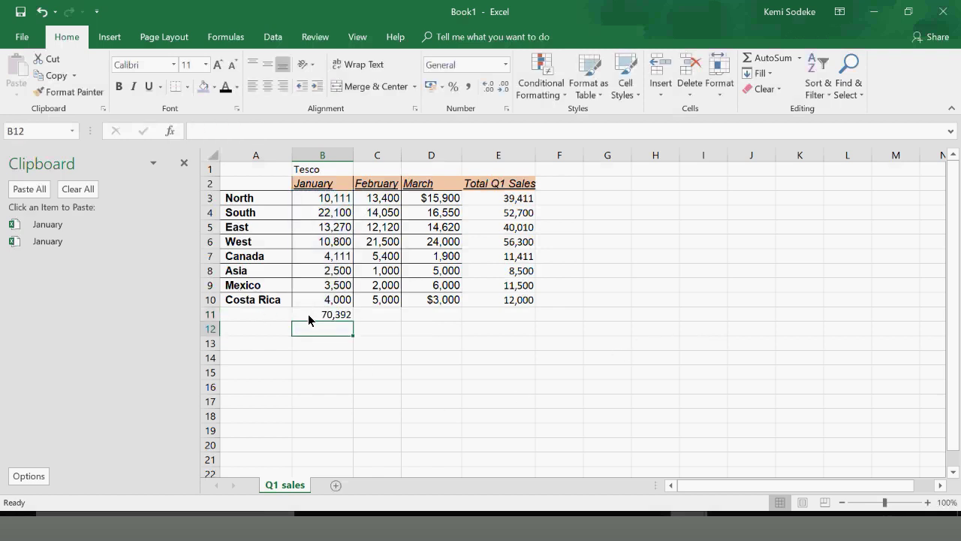
click(314, 317)
drag(353, 322, 527, 328)
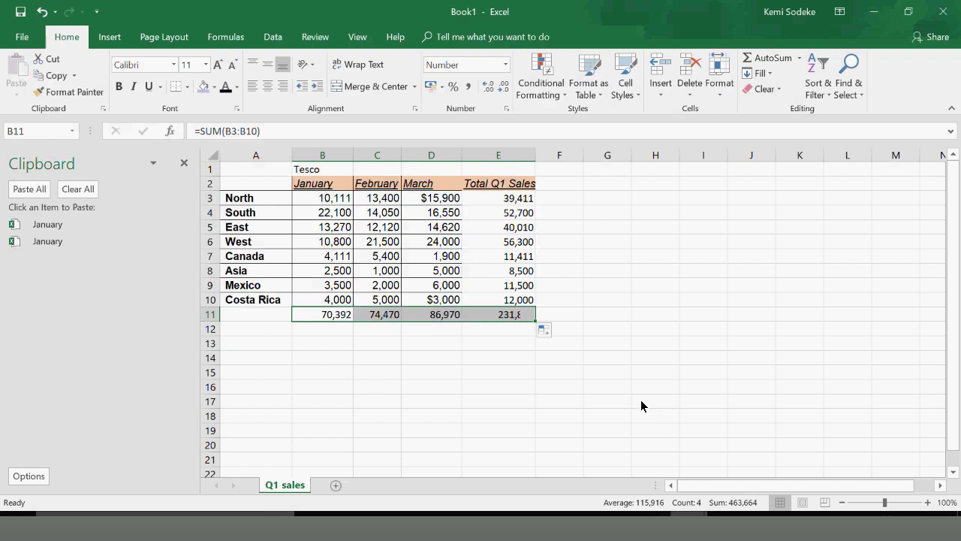
click(500, 318)
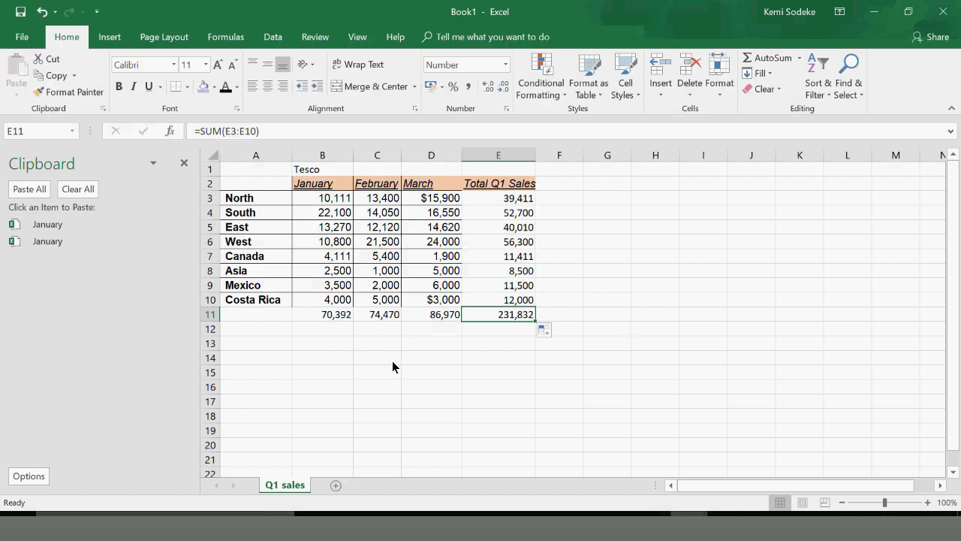
click(605, 242)
click(507, 321)
click(695, 534)
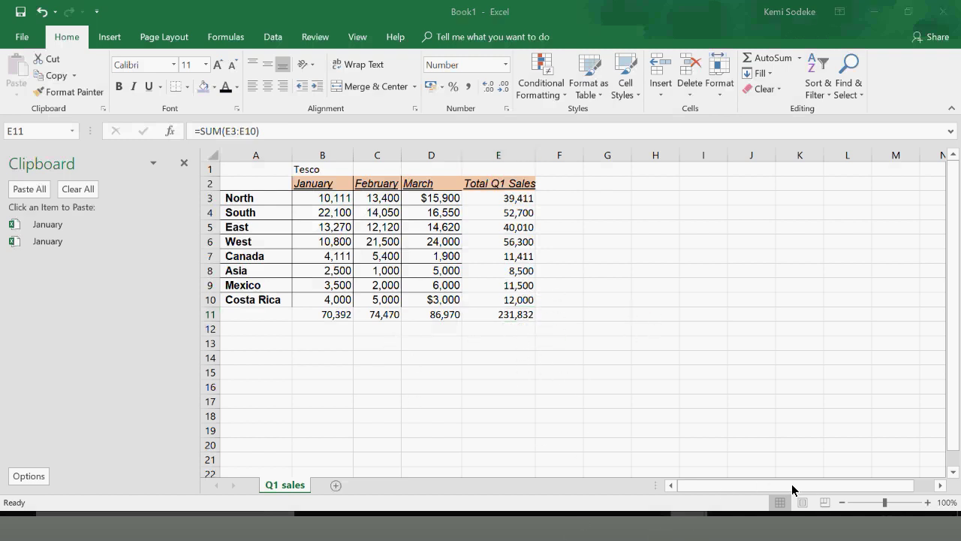
key(alt+Tab)
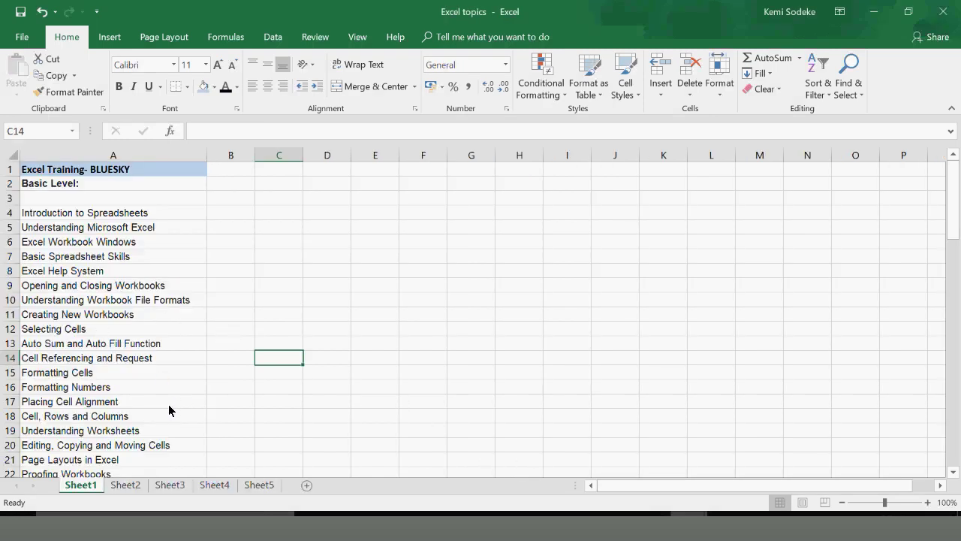
click(689, 531)
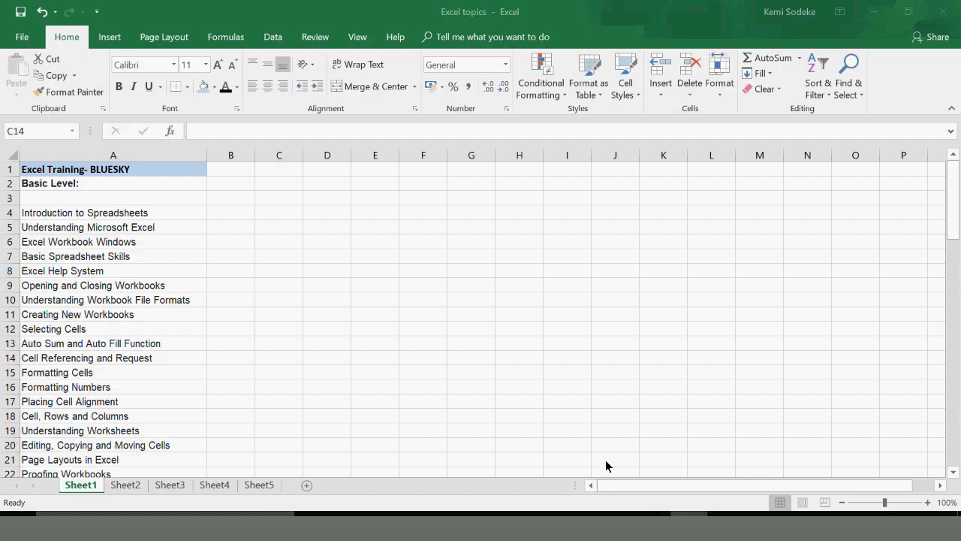
key(alt+Tab)
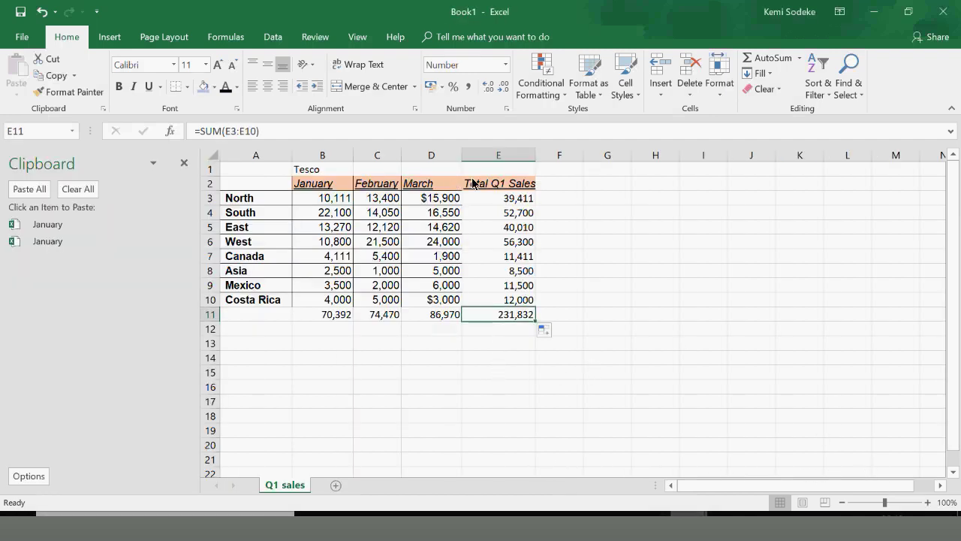
click(508, 199)
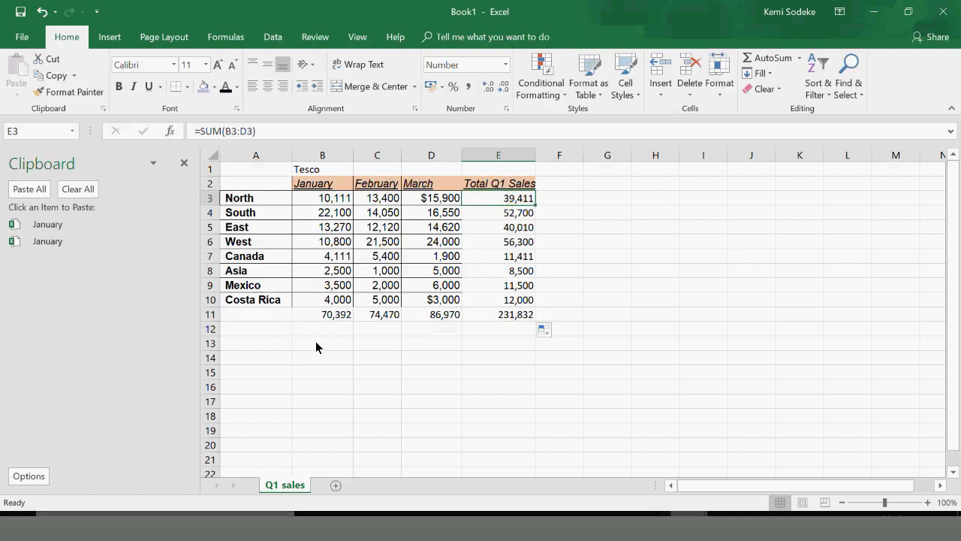
Label A13 'North and South sales', widen column A to fit, and start a formula in B13
click(258, 344)
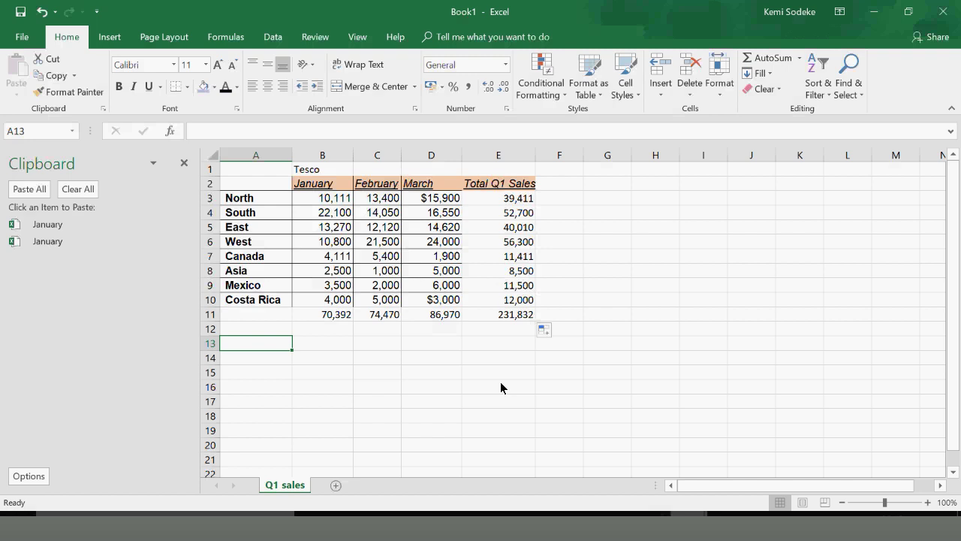
text(No)
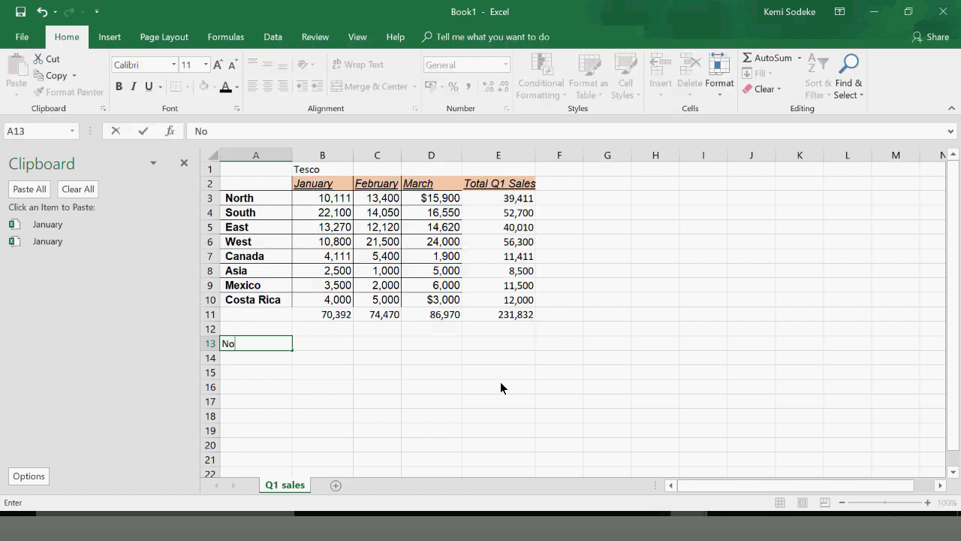
text(rth and South sales)
key(Return)
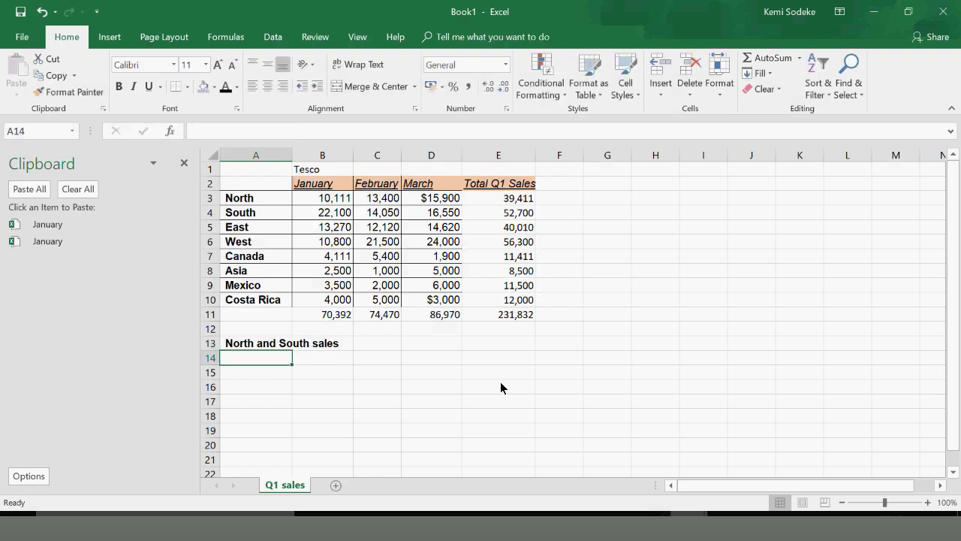
drag(292, 155, 371, 172)
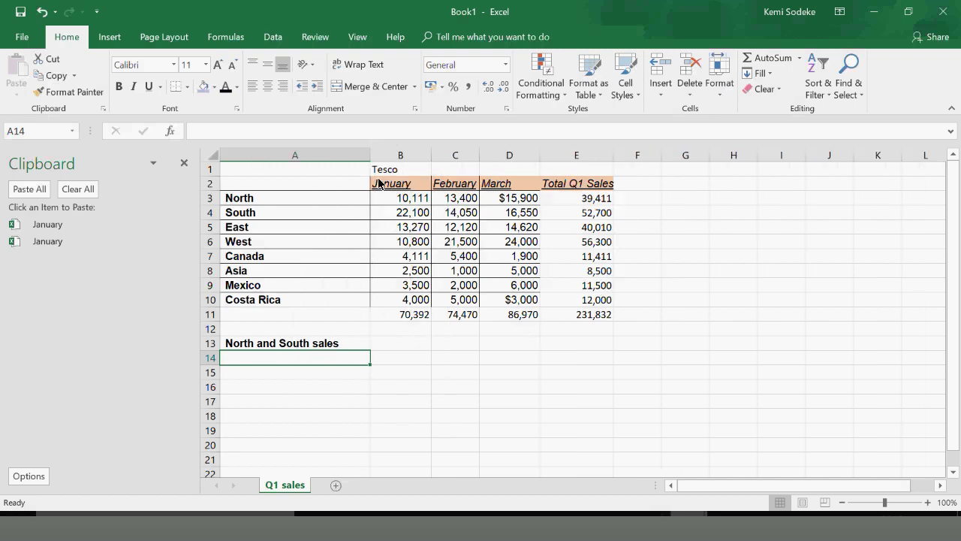
click(413, 345)
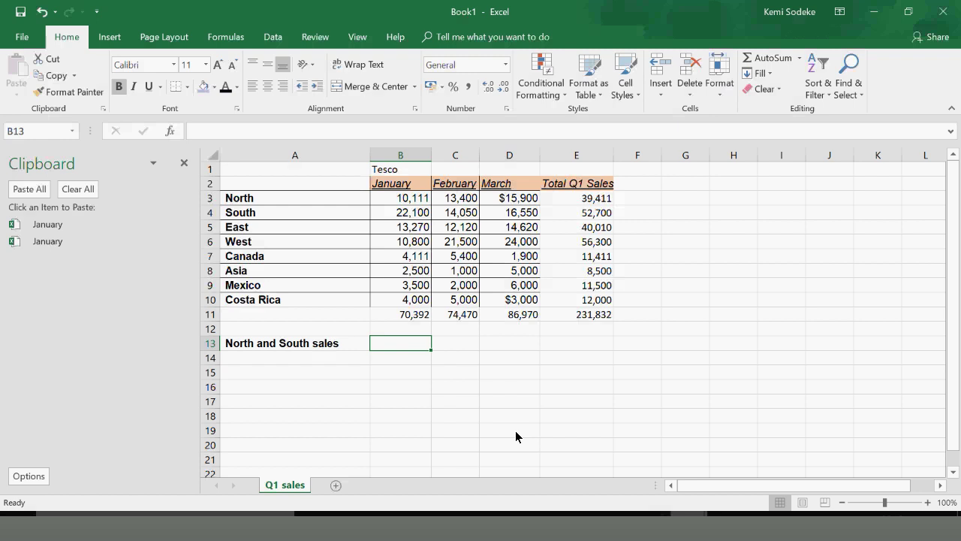
text(=)
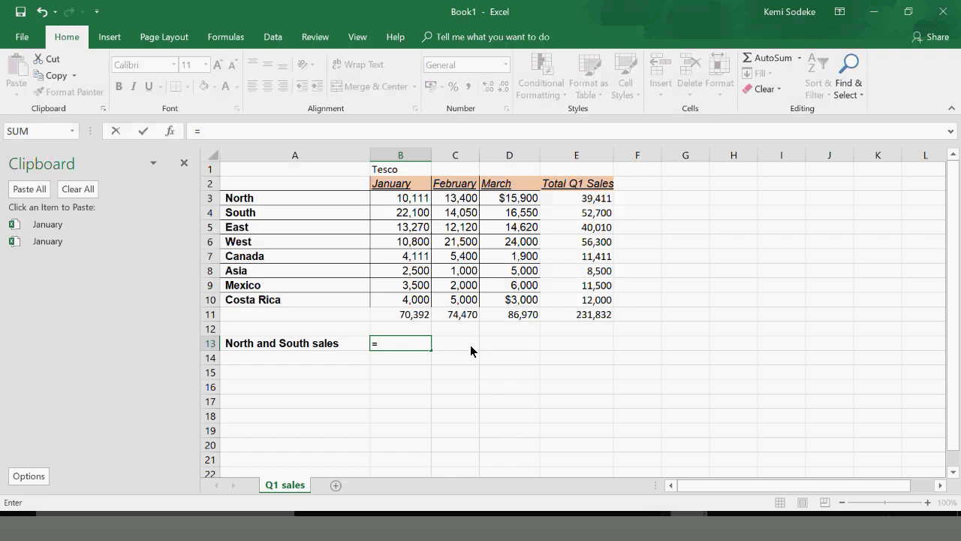
Enter a sum formula in B13 adding the North, South and East January cells
click(393, 201)
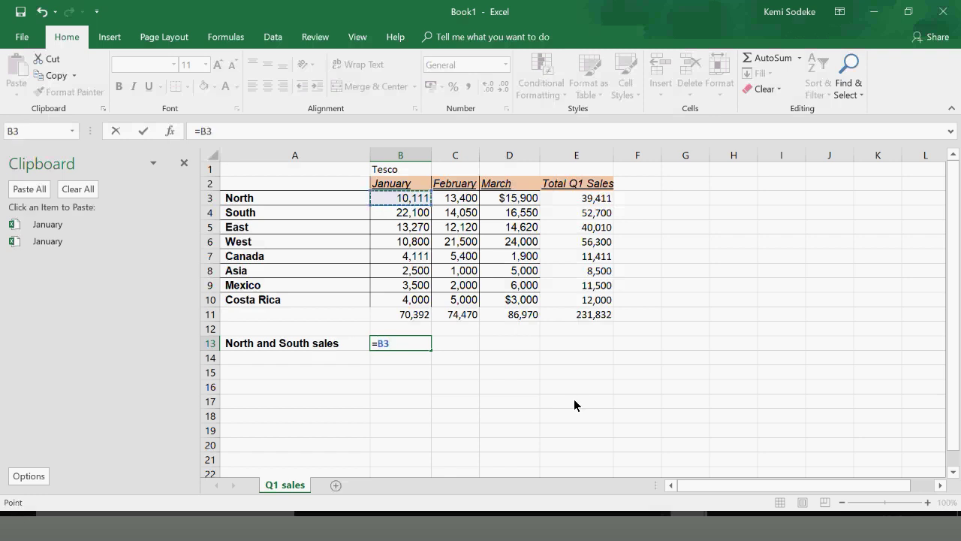
text(+)
click(405, 220)
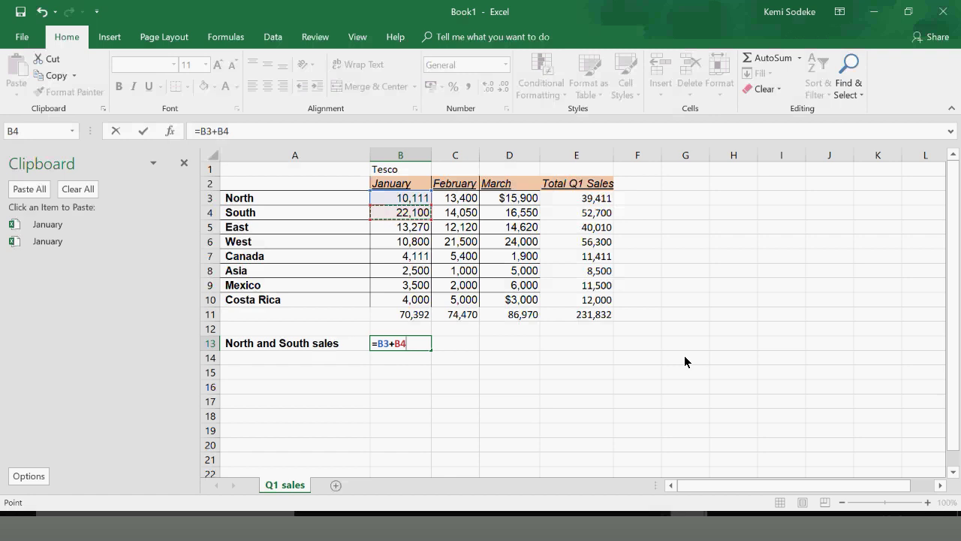
text(=)
key(BackSpace)
text(+)
click(392, 229)
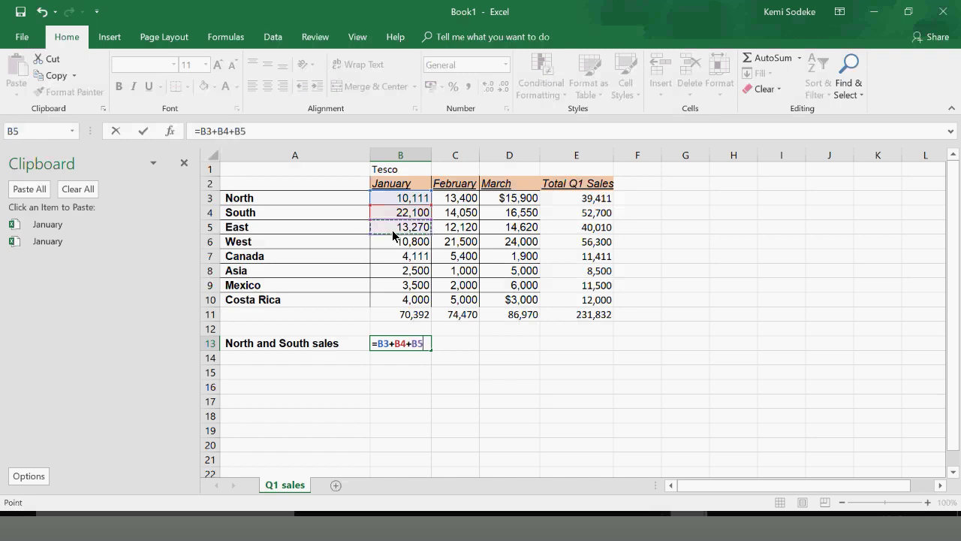
key(Return)
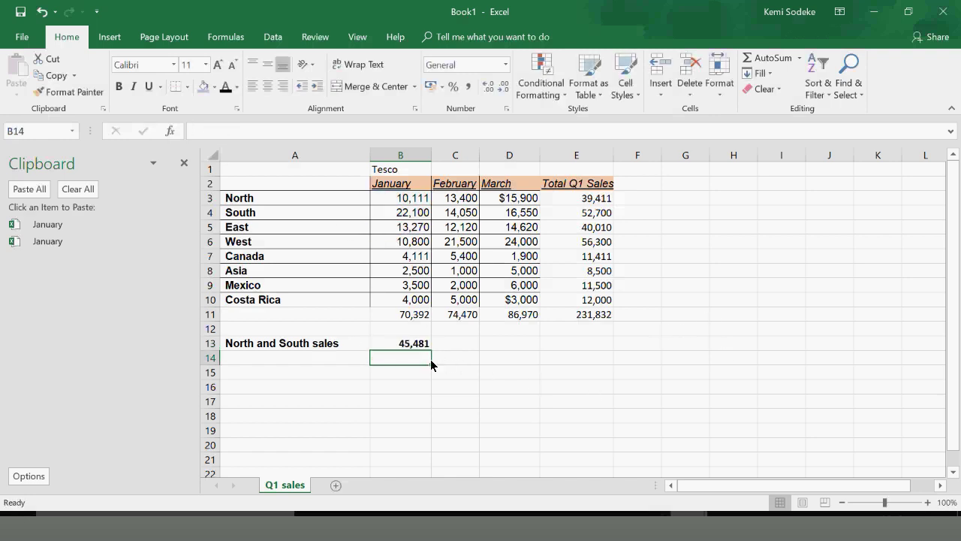
Correct the B13 formula to =B3+B4 so it shows 32,211
click(413, 343)
key(F2)
key(BackSpace)
key(BackSpace)
key(BackSpace)
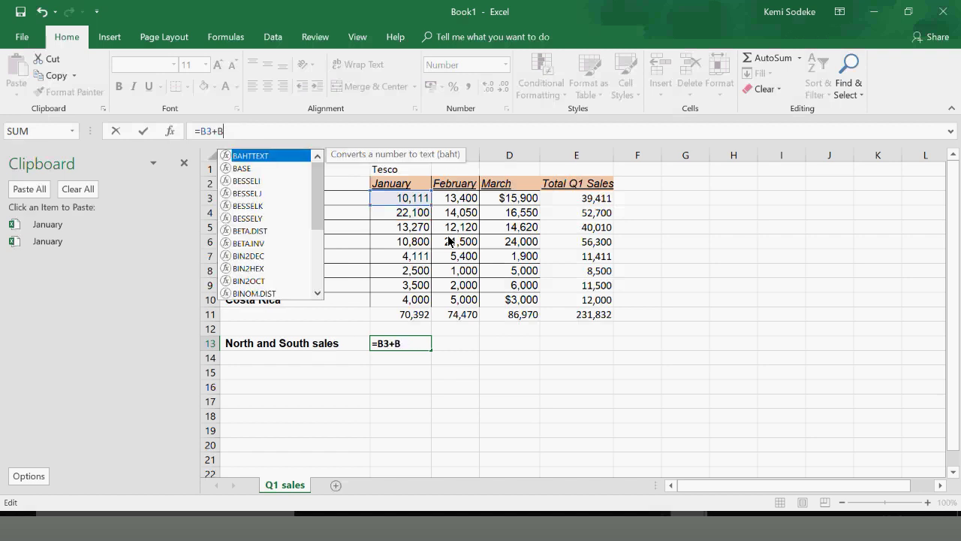
text($)
key(BackSpace)
text(4)
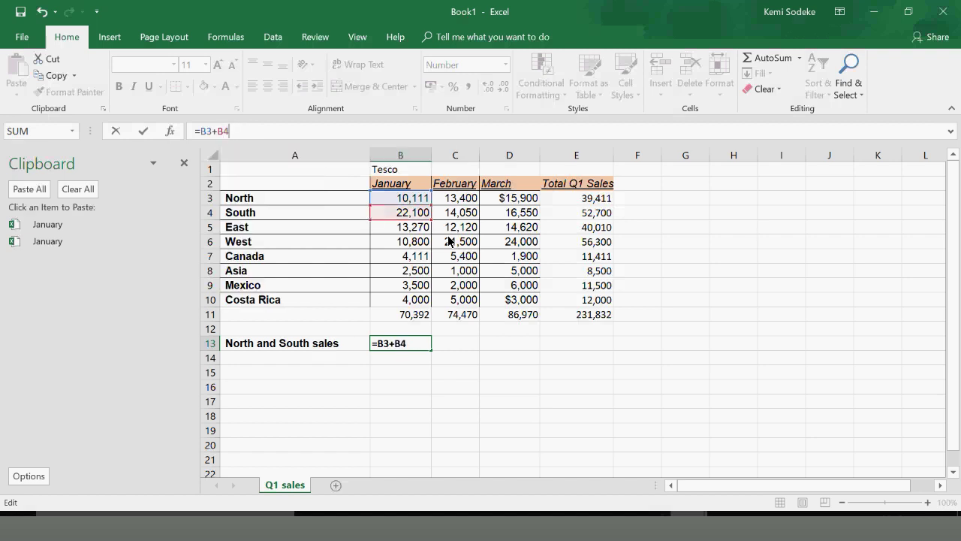
key(Return)
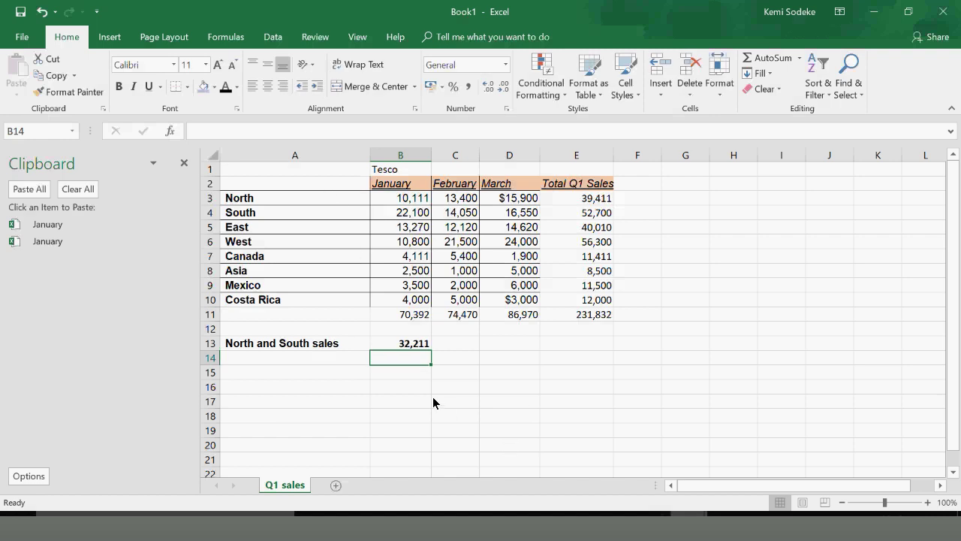
click(403, 347)
click(407, 199)
click(394, 215)
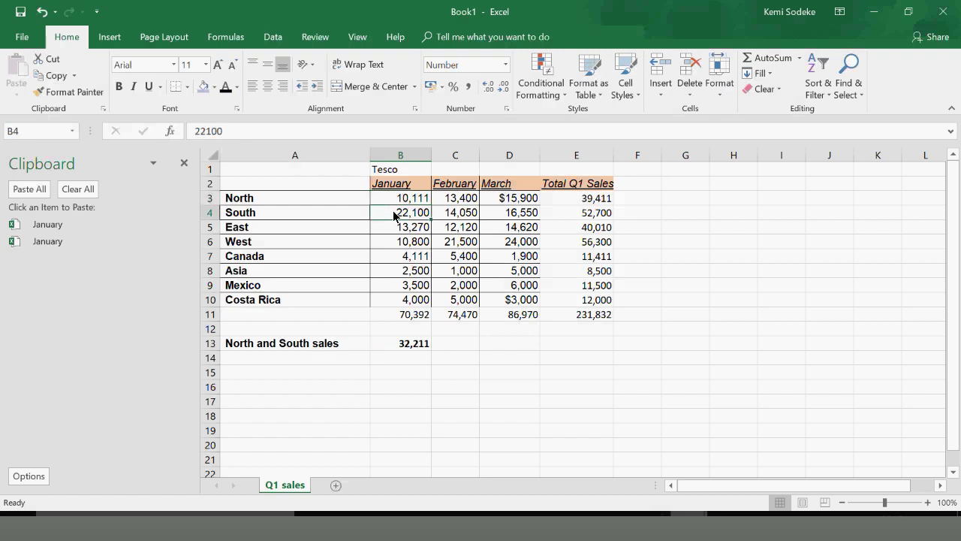
click(414, 347)
drag(432, 350, 477, 350)
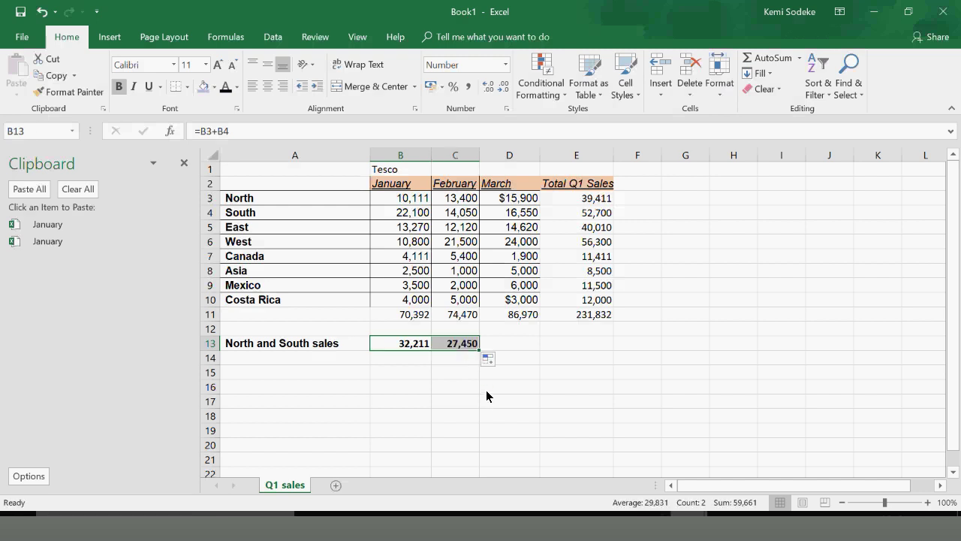
click(458, 344)
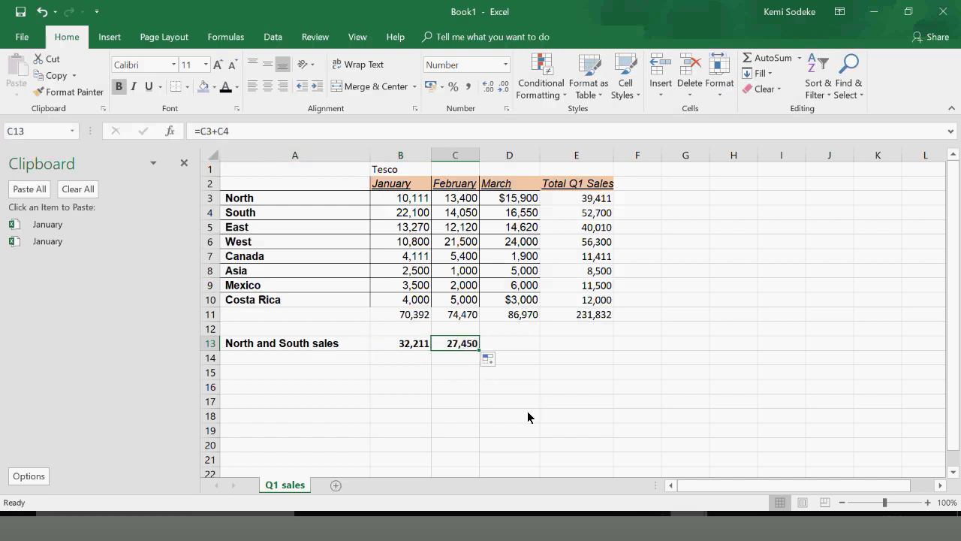
click(411, 348)
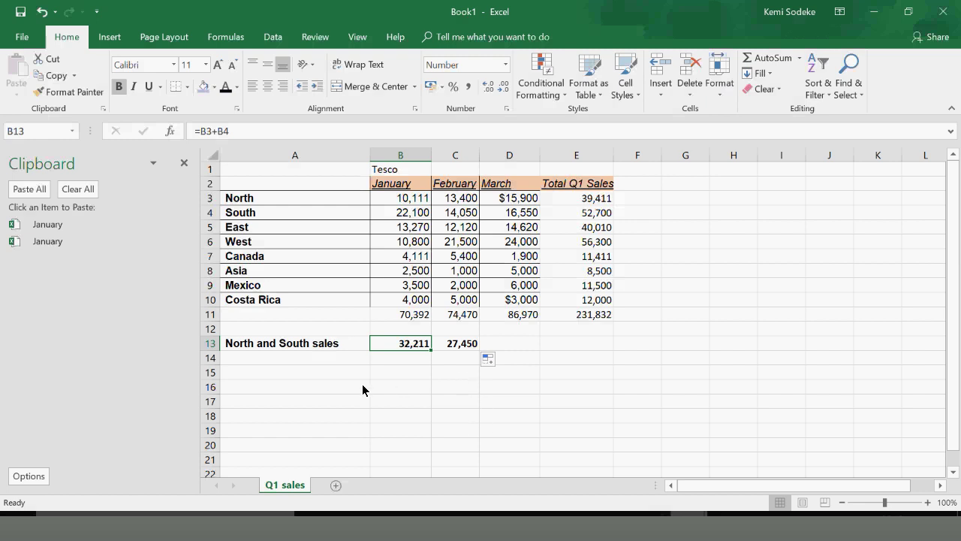
Make the B3 reference absolute with F4 so B13 reads =$B$3+B4
click(204, 134)
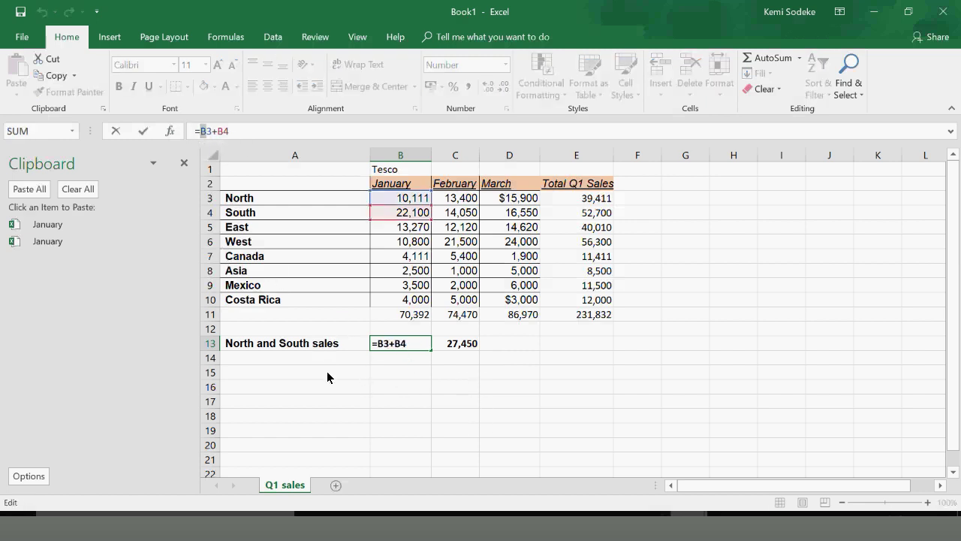
double_click(208, 132)
click(208, 132)
key(F4)
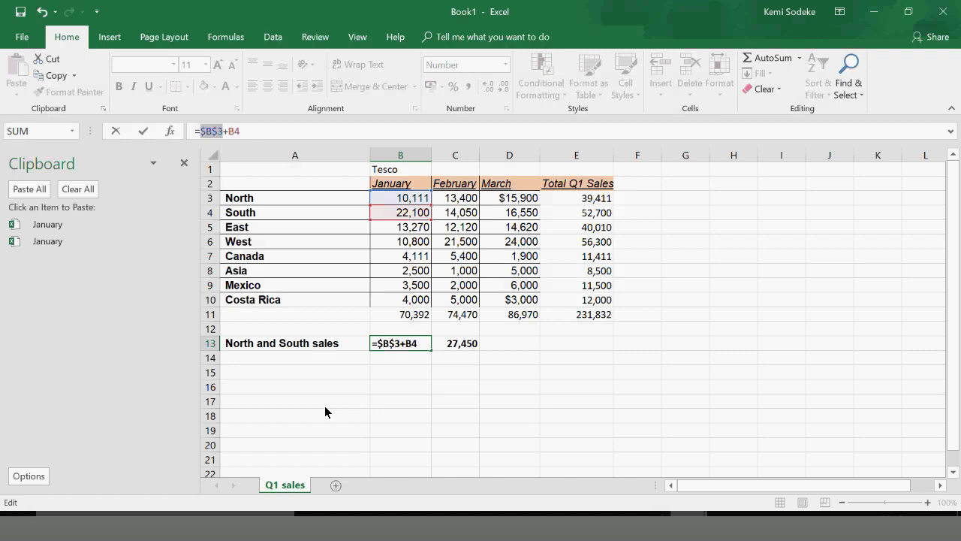
key(Return)
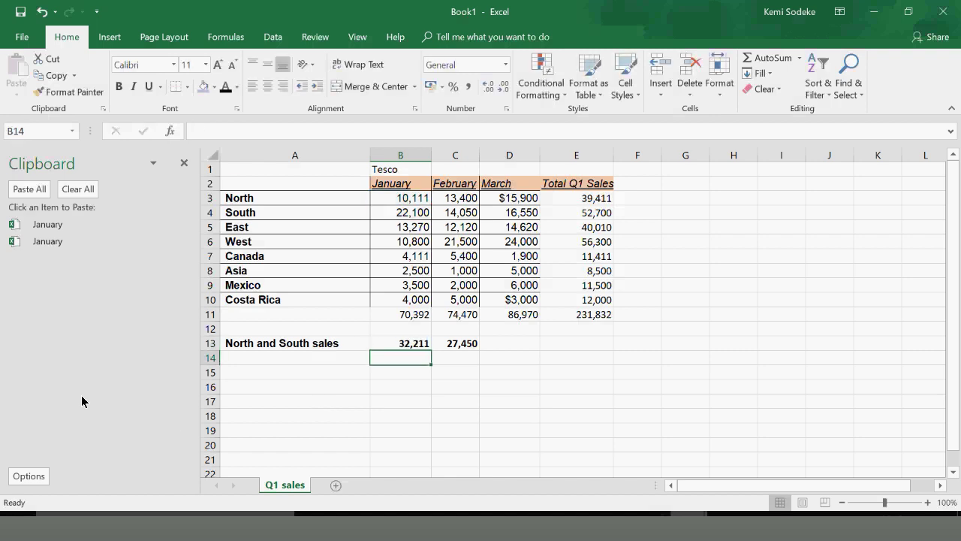
click(404, 344)
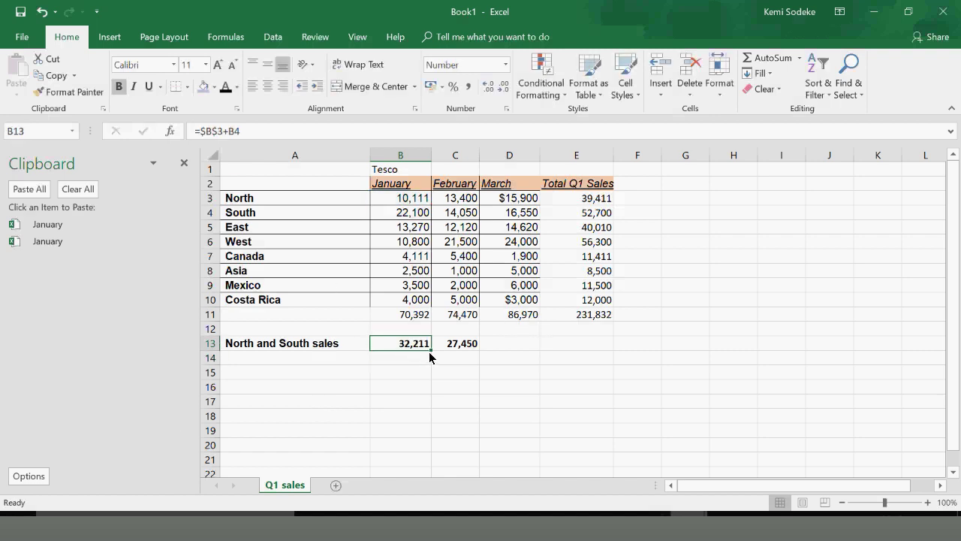
Inspect C13's formula without changing it
click(467, 347)
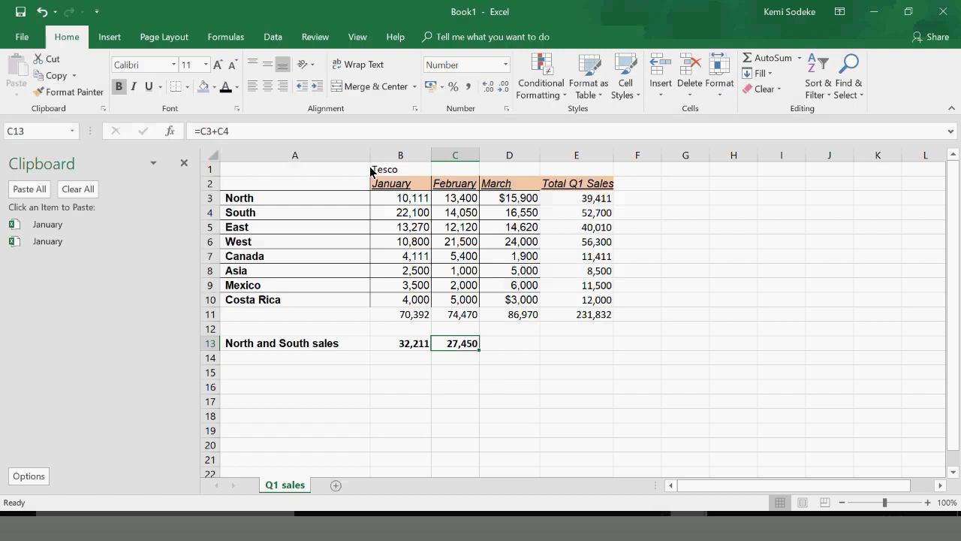
click(246, 131)
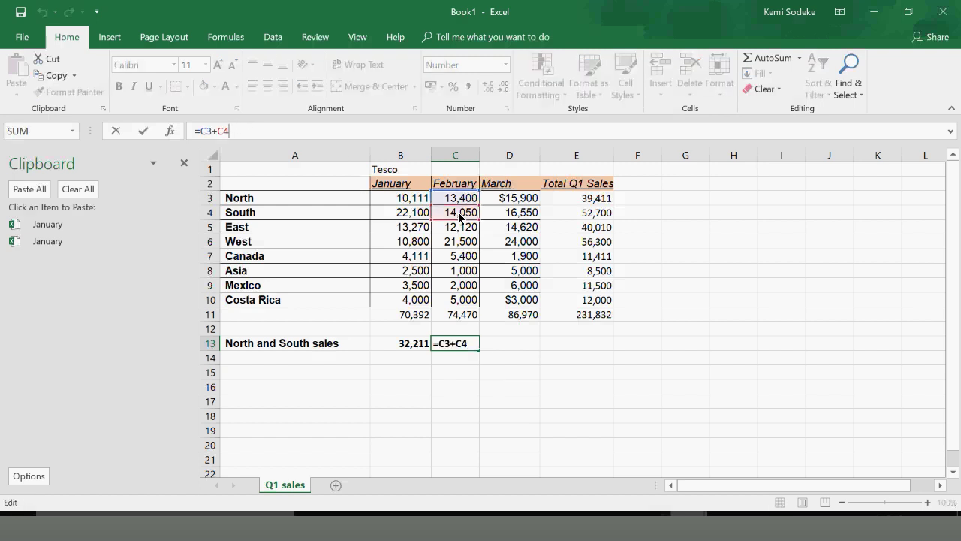
click(470, 418)
Fill B13's formula right into C13, giving =$B$3+C4 with 24,161
click(409, 349)
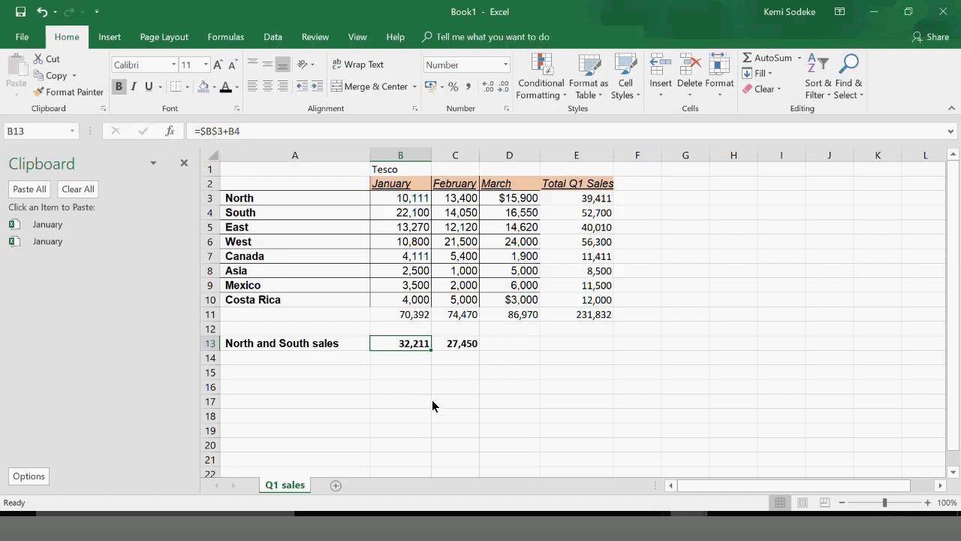
drag(430, 350, 467, 347)
click(458, 343)
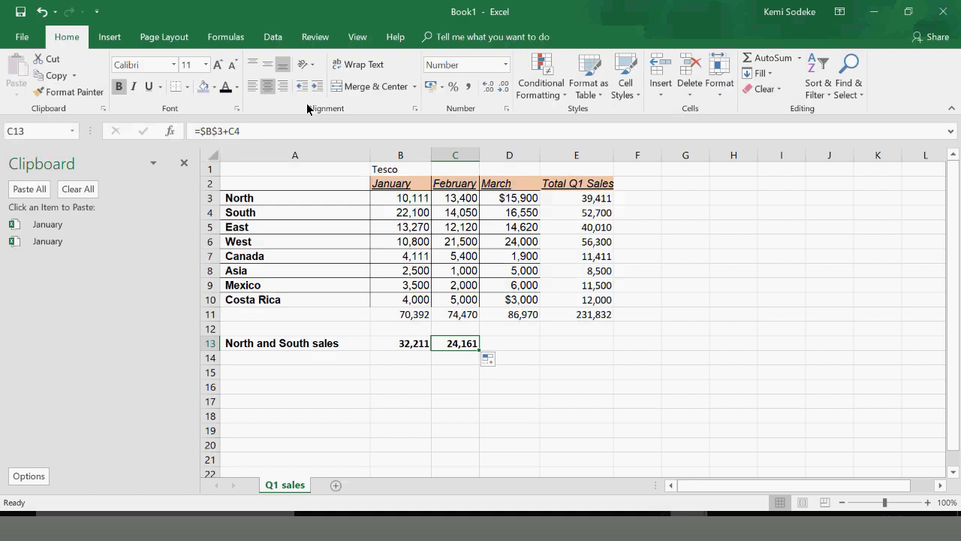
click(249, 126)
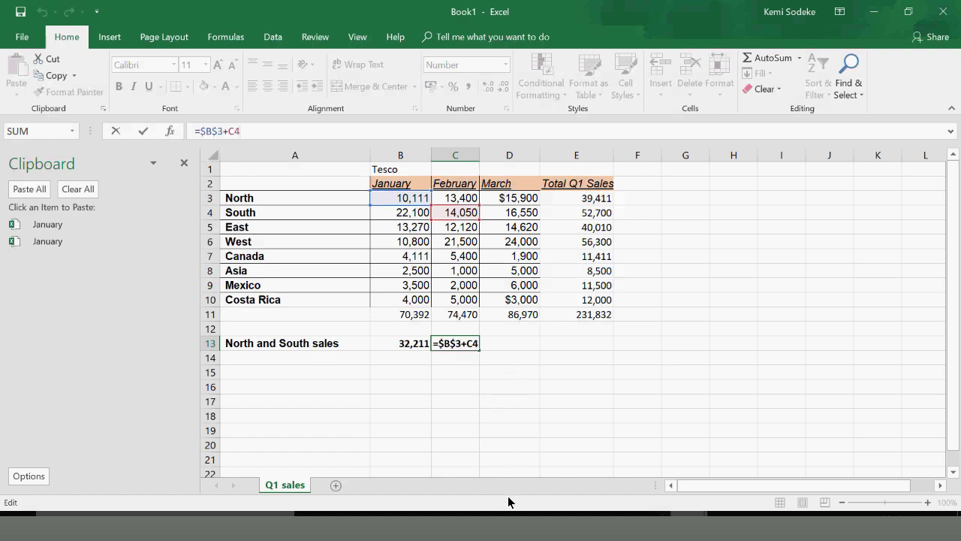
click(536, 391)
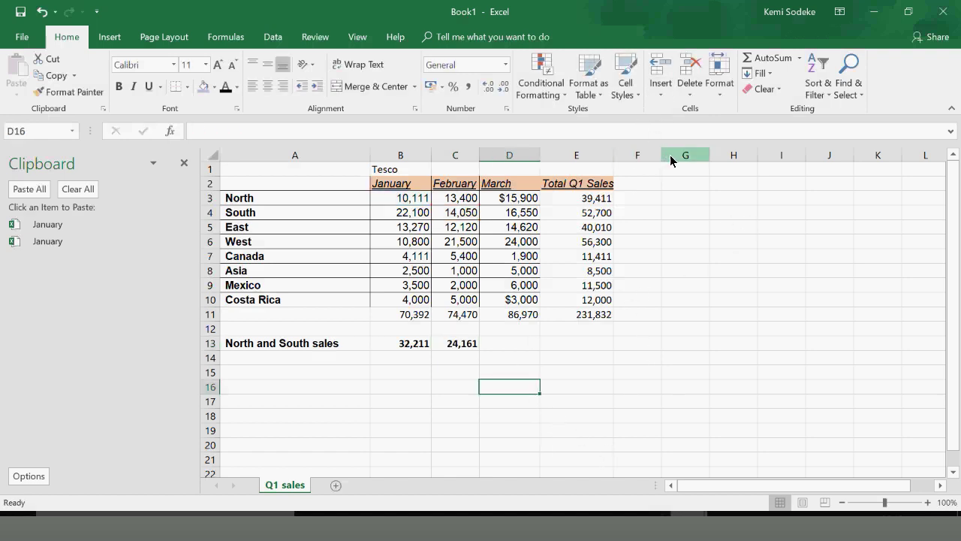
Widen column F and enter 'Target sale' in G2 with 5000 below it in G3
drag(663, 156, 678, 159)
click(700, 186)
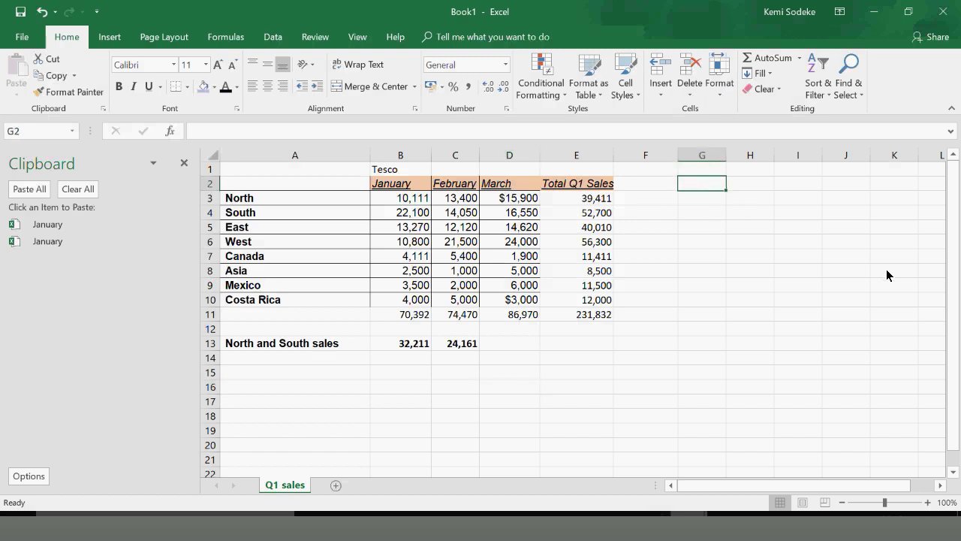
text(Target )
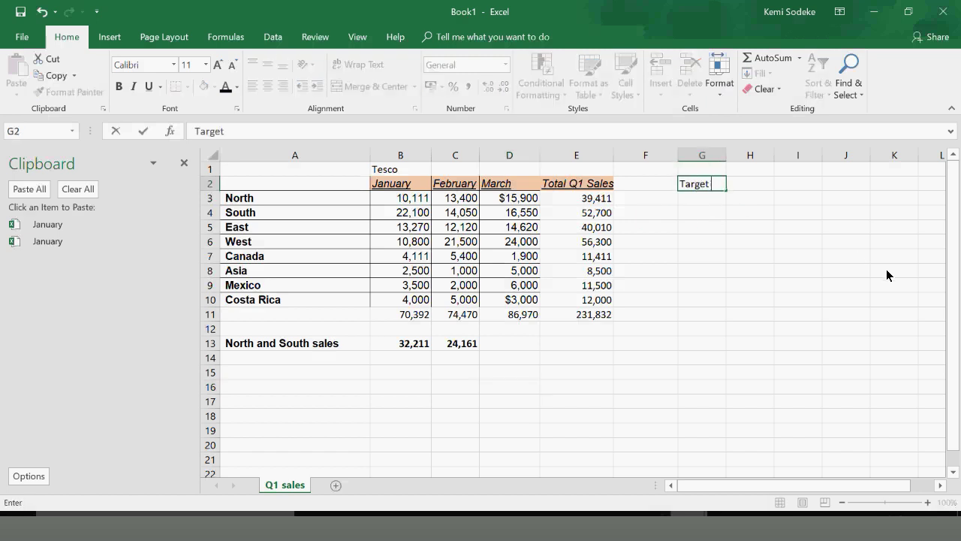
text(sale)
key(Return)
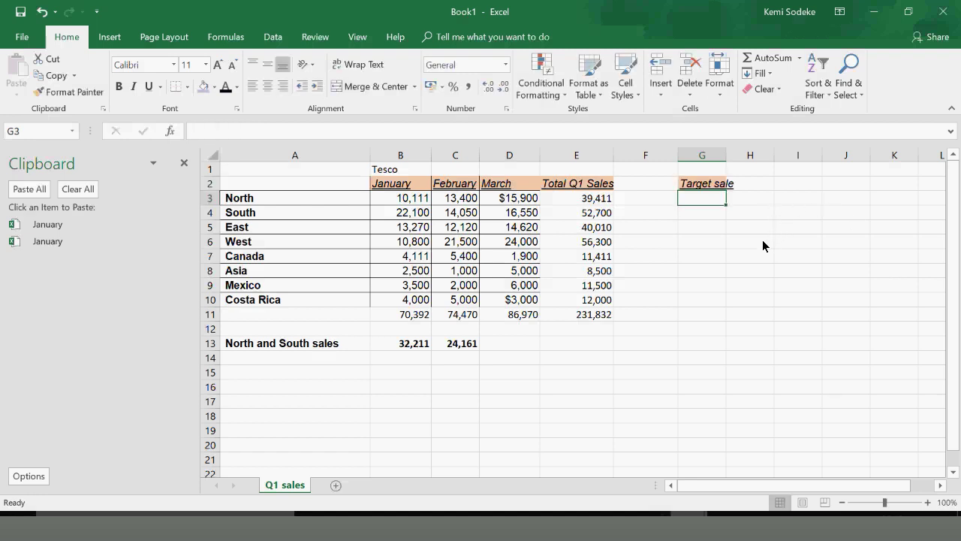
text(5000)
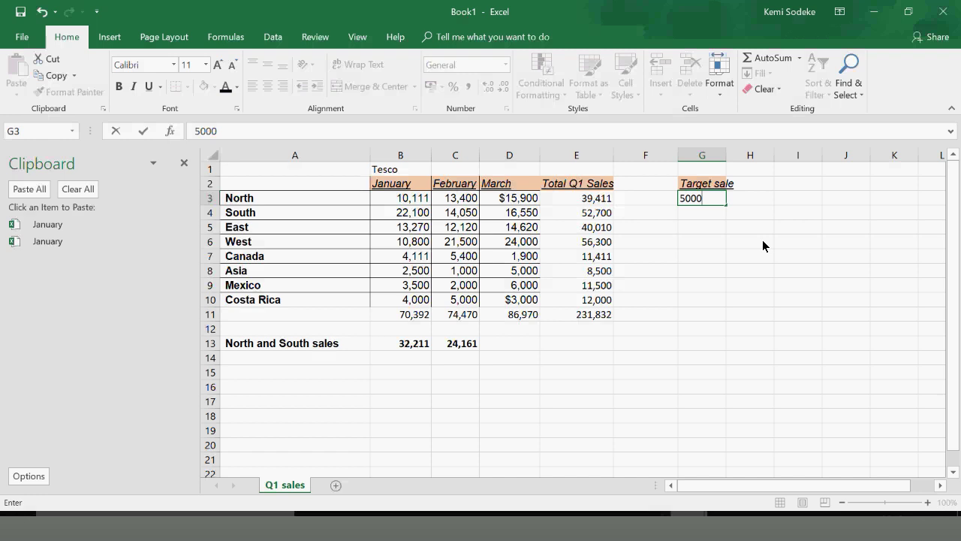
key(Return)
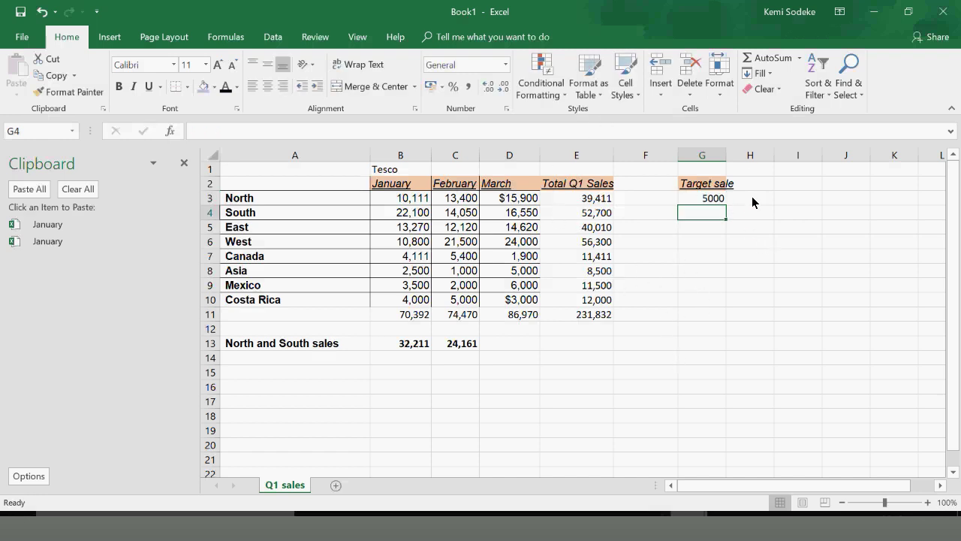
click(706, 199)
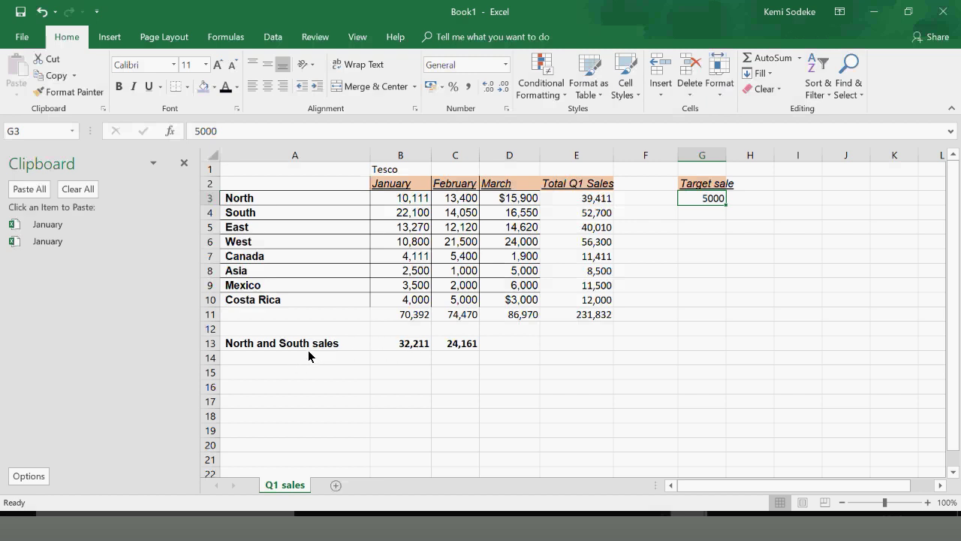
click(647, 201)
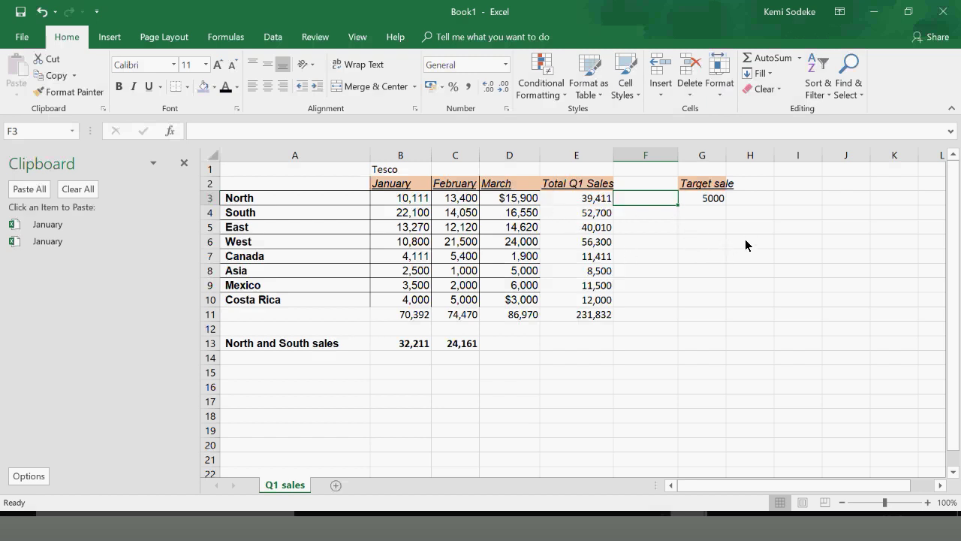
Enter =C3-$G$3 in F3 to subtract the 5000 target from North's February sales
text(=)
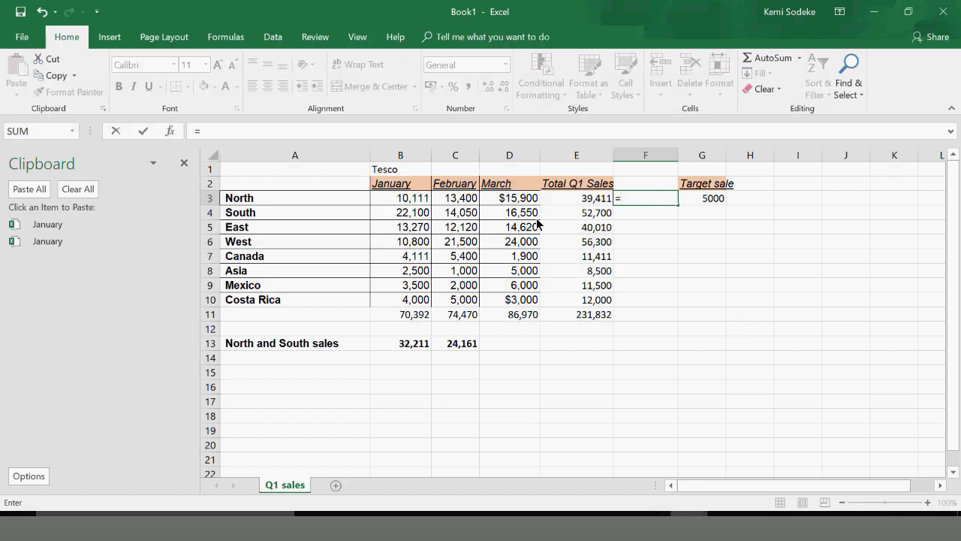
click(456, 201)
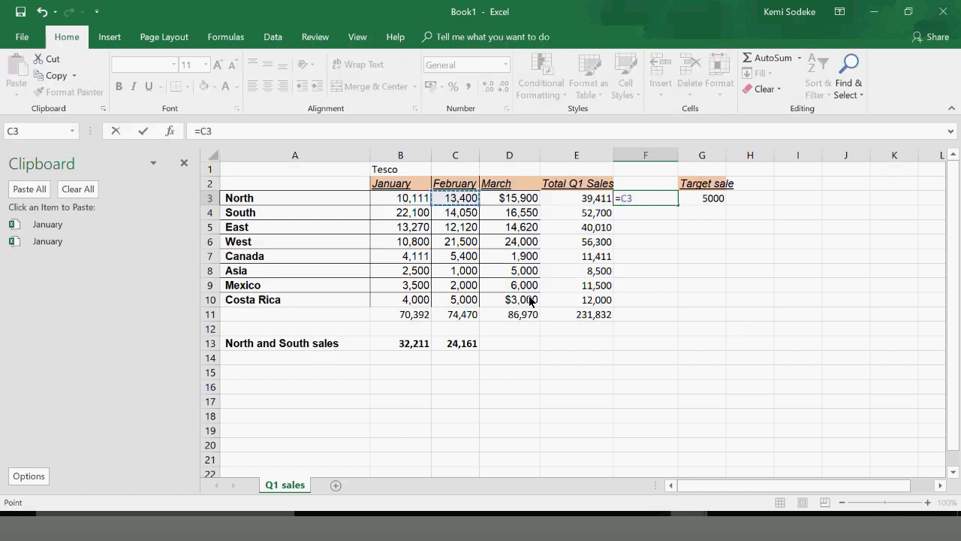
text(-)
click(712, 200)
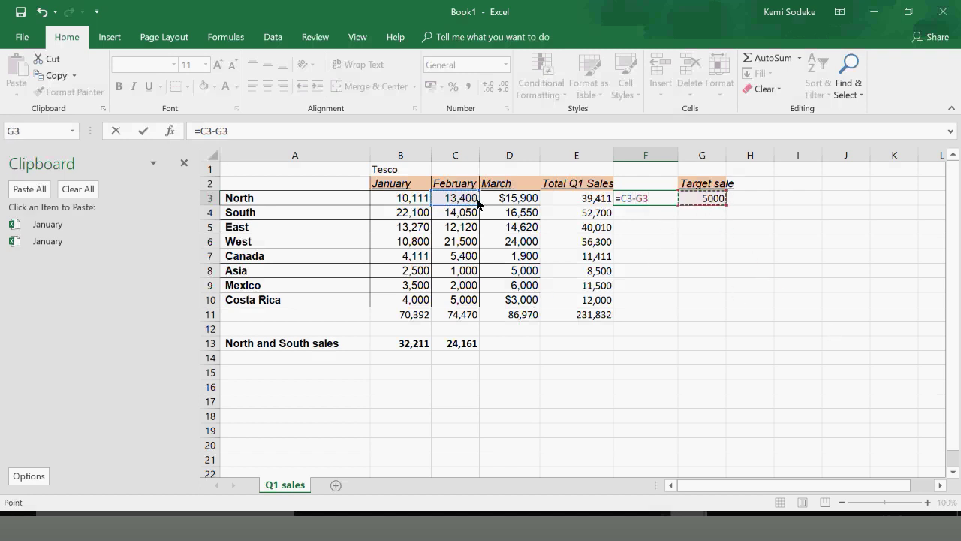
click(224, 132)
key(F4)
key(Return)
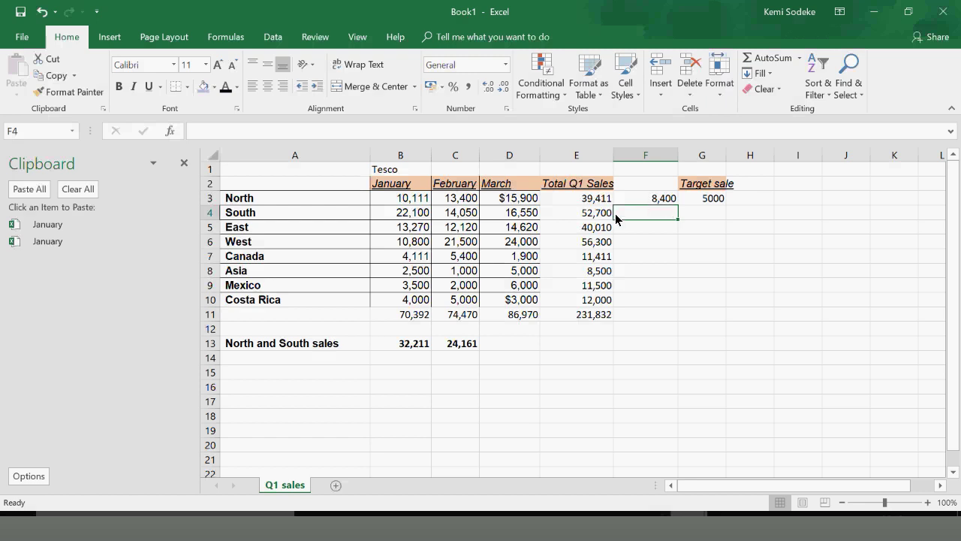
click(457, 202)
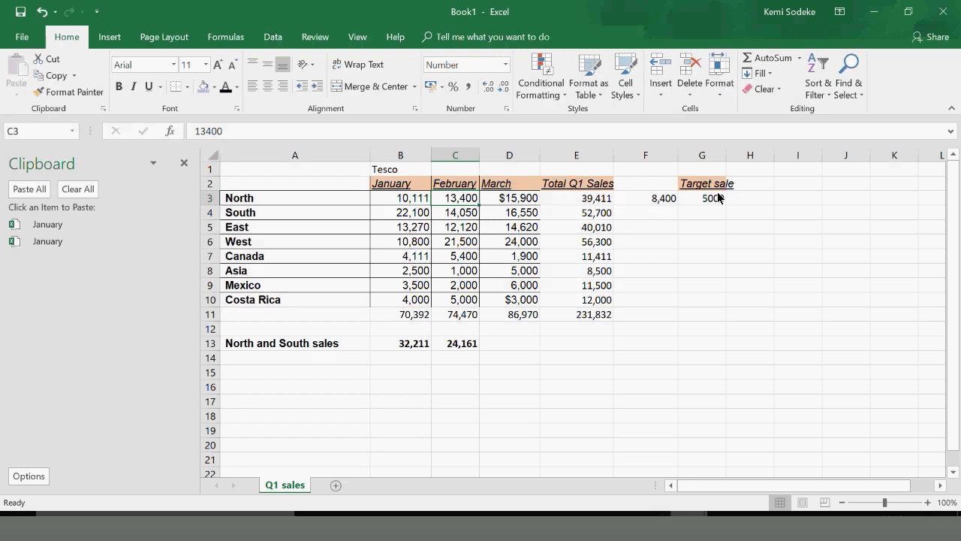
Fill the F3 difference formula down through F11
click(658, 201)
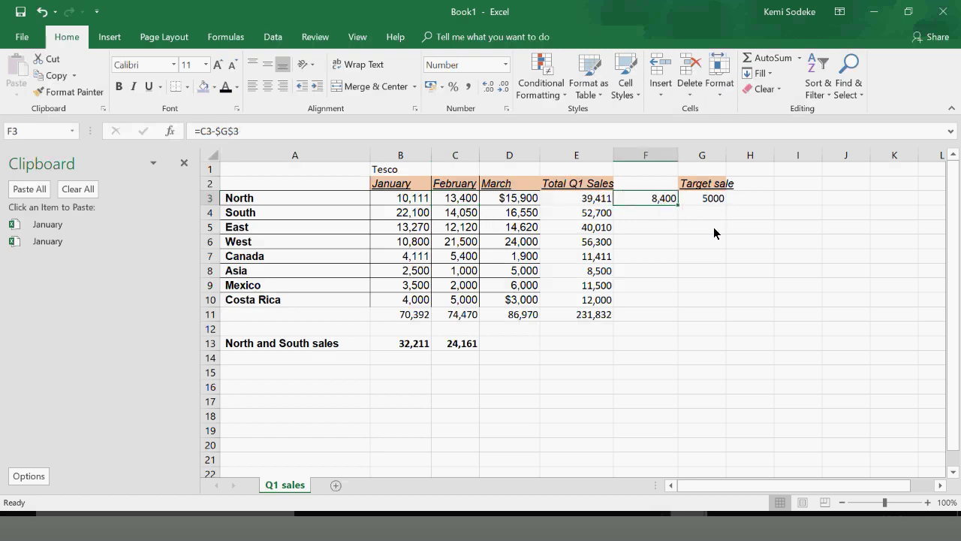
drag(678, 205, 659, 322)
click(669, 216)
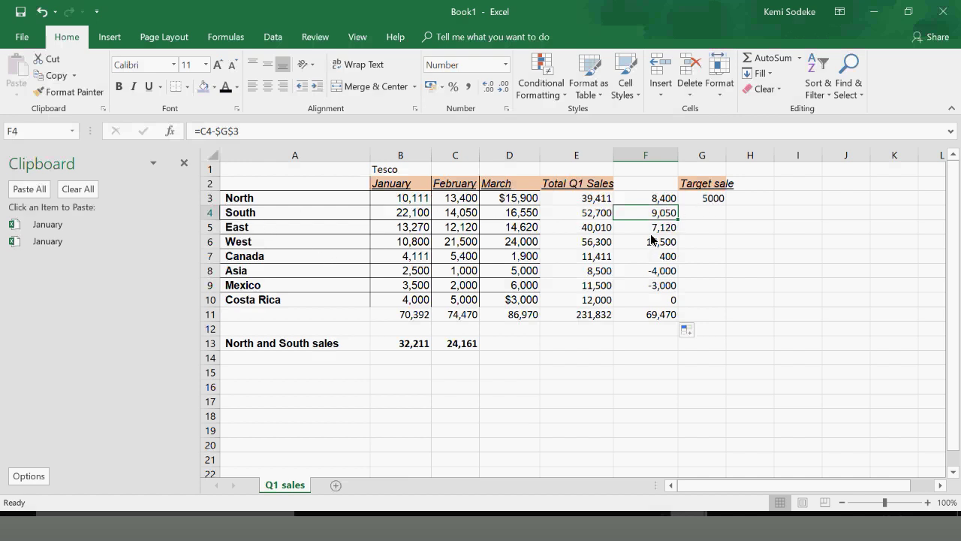
click(706, 200)
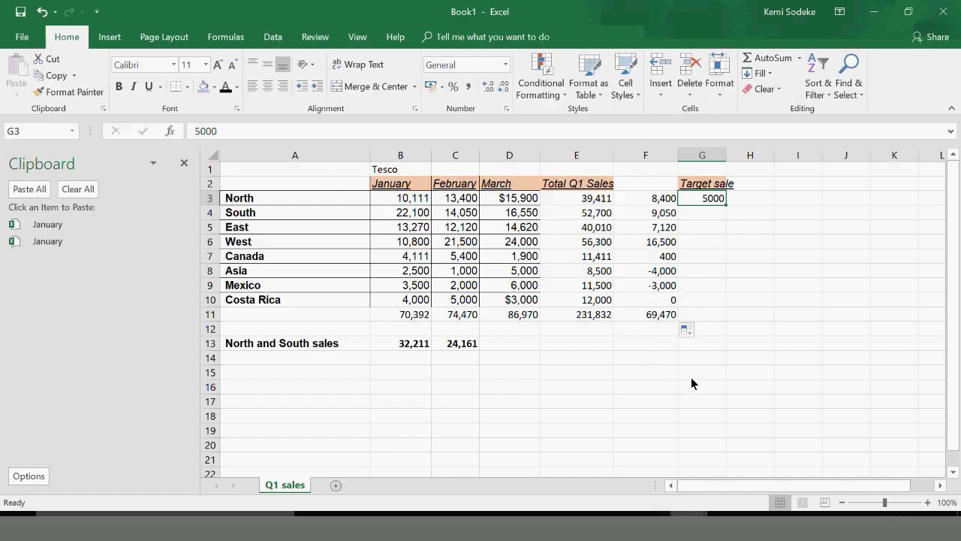
click(655, 535)
Bring up the Excel topics workbook and select the Auto Sum and Auto Fill Function topic
click(575, 399)
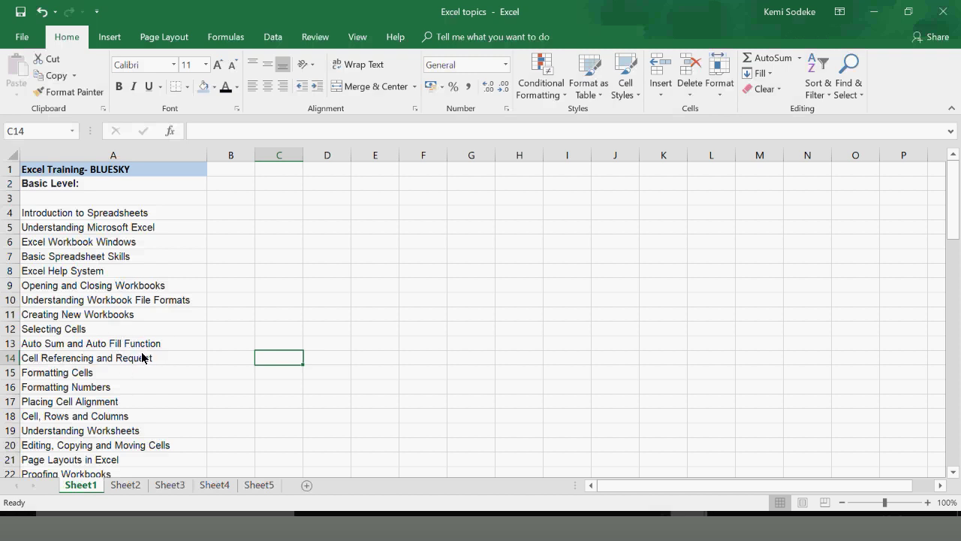
click(145, 346)
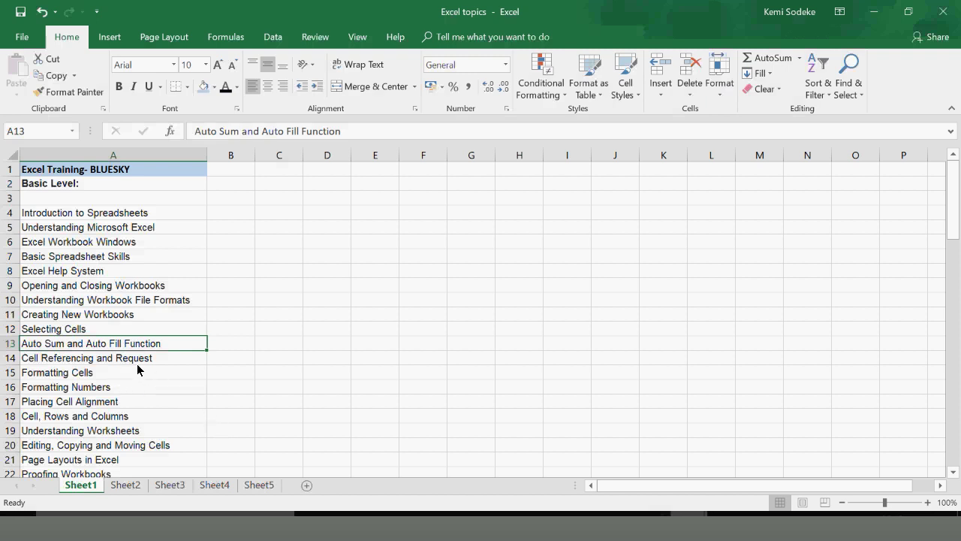
click(690, 537)
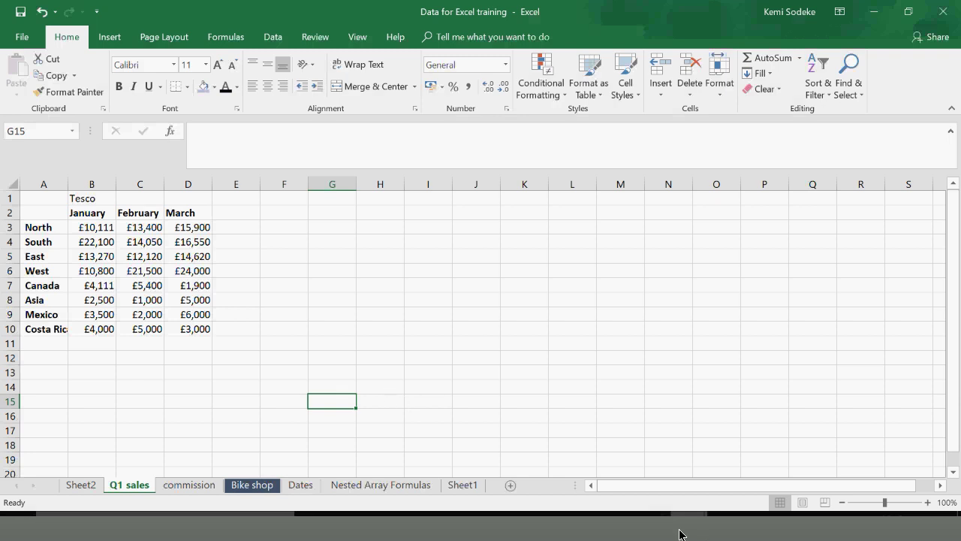
Back in Book1, delete the contents of columns F and G
click(680, 533)
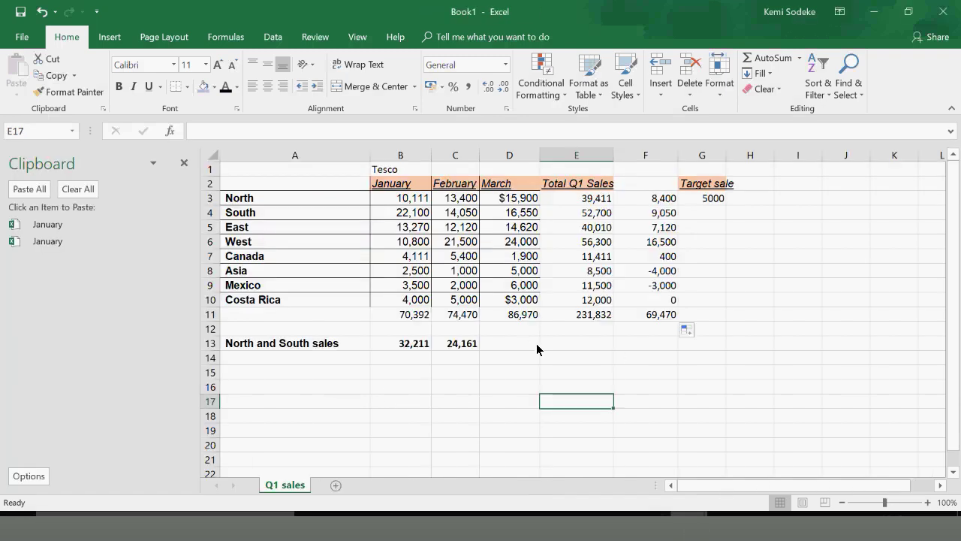
click(672, 387)
drag(654, 158, 721, 173)
key(Delete)
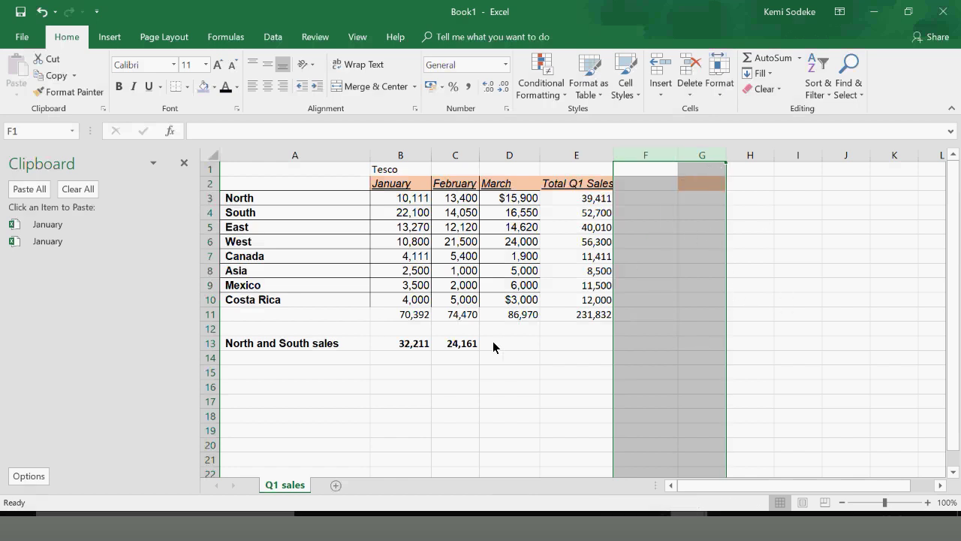
click(485, 389)
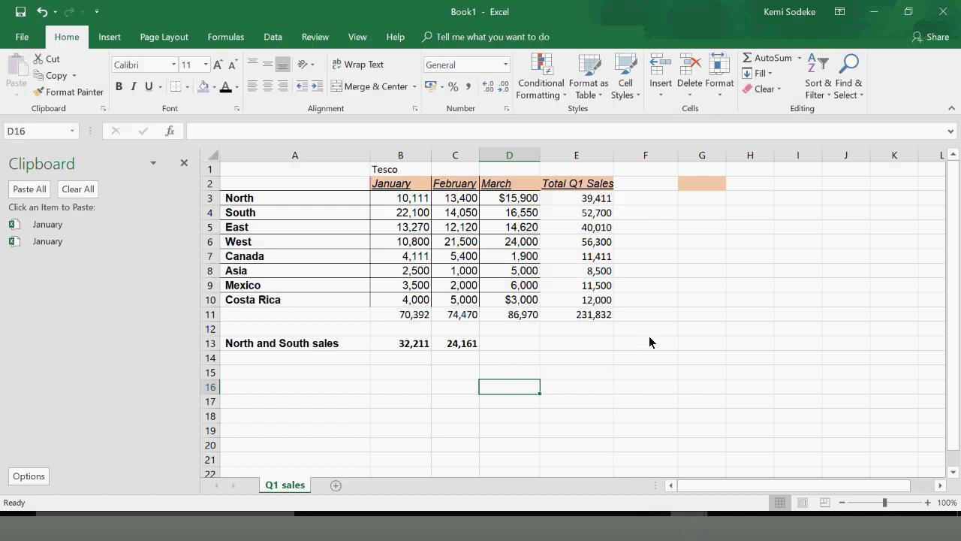
click(687, 533)
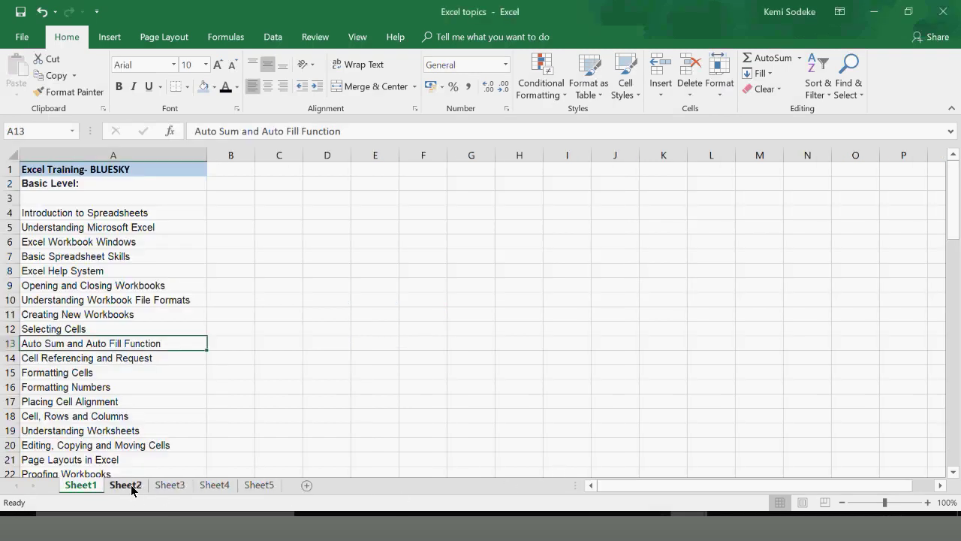
Go to Sheet1 of the Data for Excel training workbook and widen the Sales column
click(127, 487)
click(79, 486)
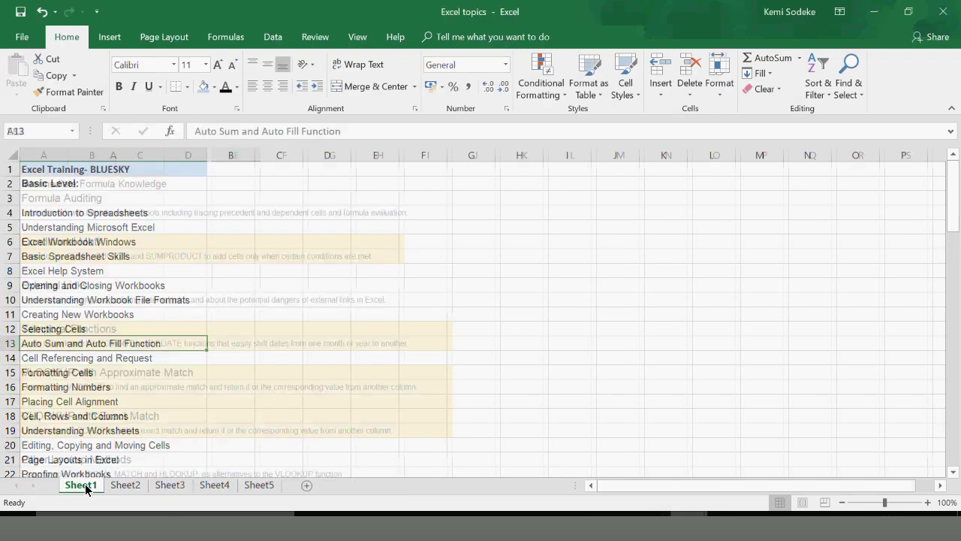
click(676, 530)
click(418, 468)
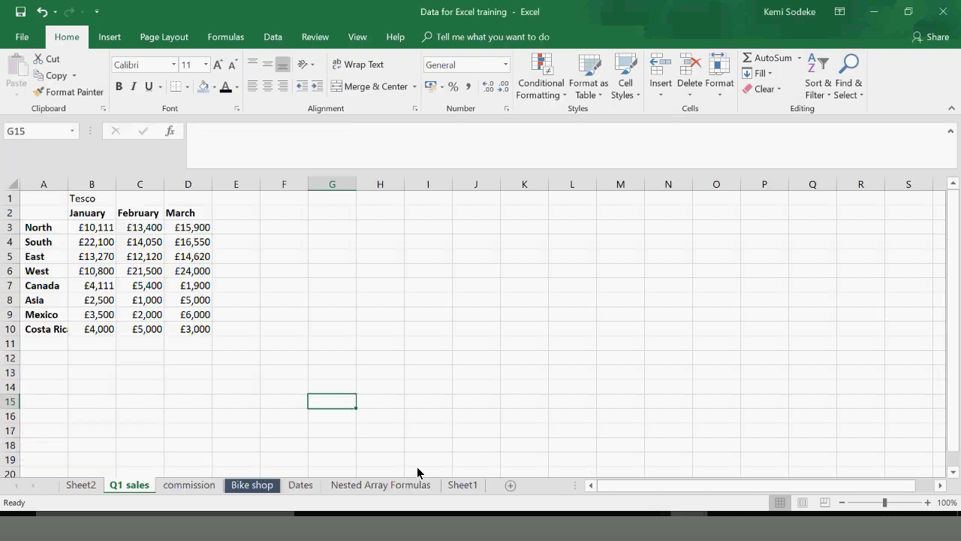
click(467, 486)
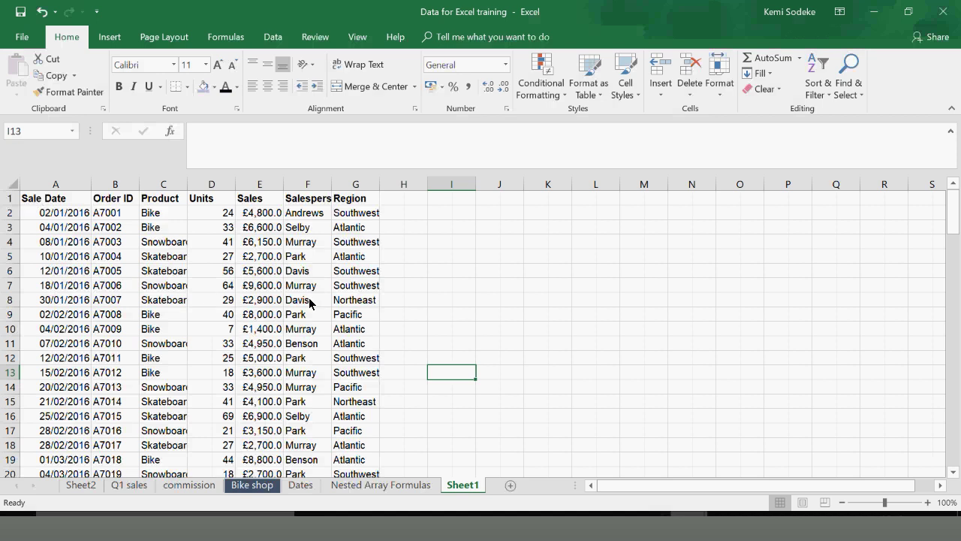
drag(283, 184, 459, 188)
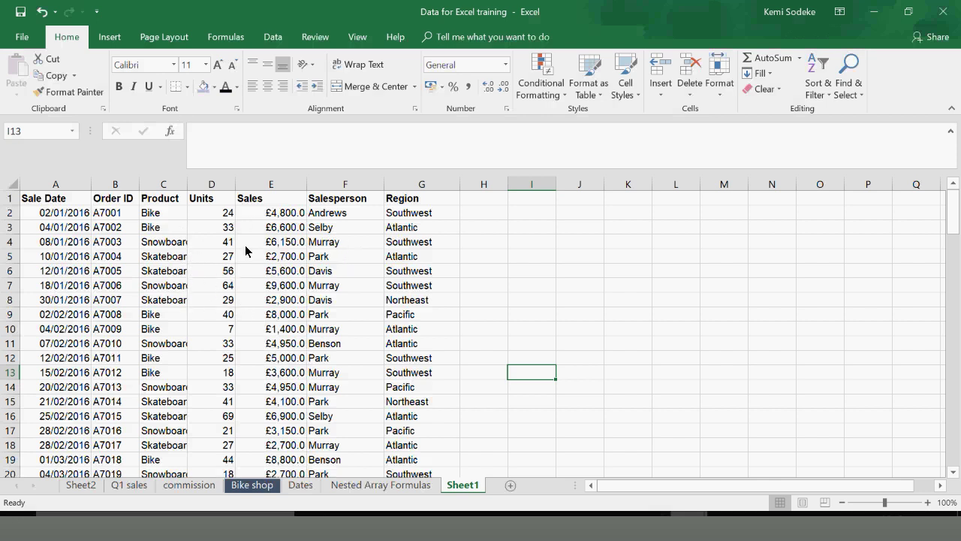
Insert a blank column before Units, then delete it again
click(209, 191)
right_click(211, 191)
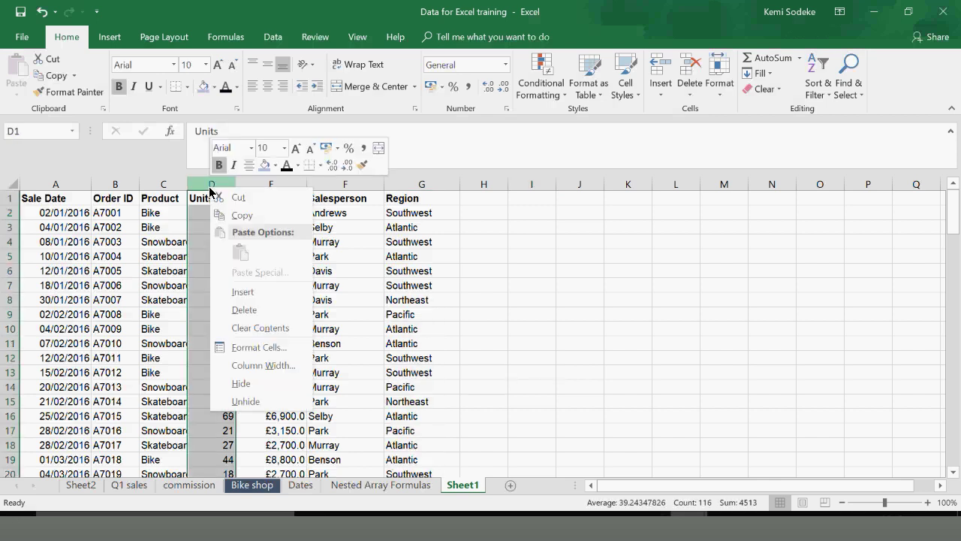
click(250, 294)
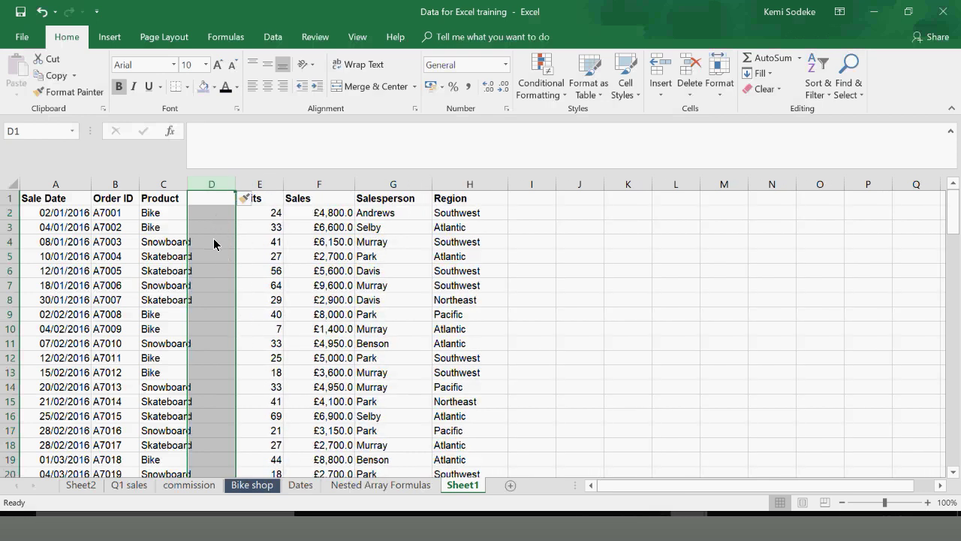
right_click(208, 192)
click(254, 311)
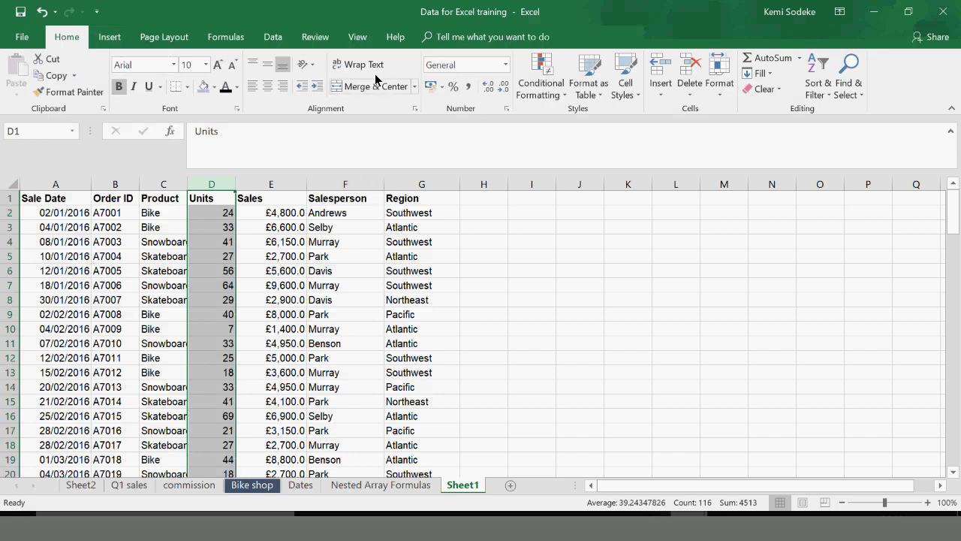
Widen the empty column H to 8.64 and select the Salesperson and Region headers
click(323, 287)
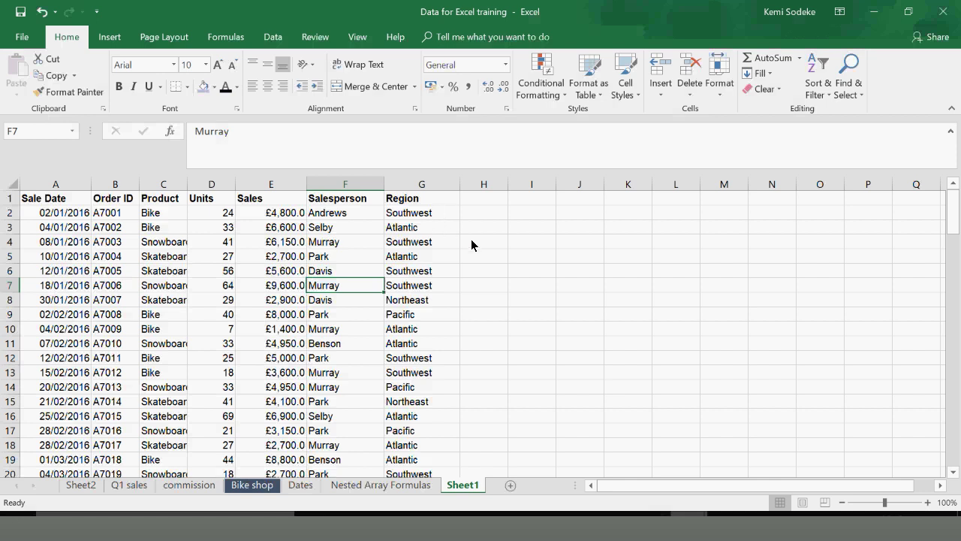
drag(508, 188, 542, 198)
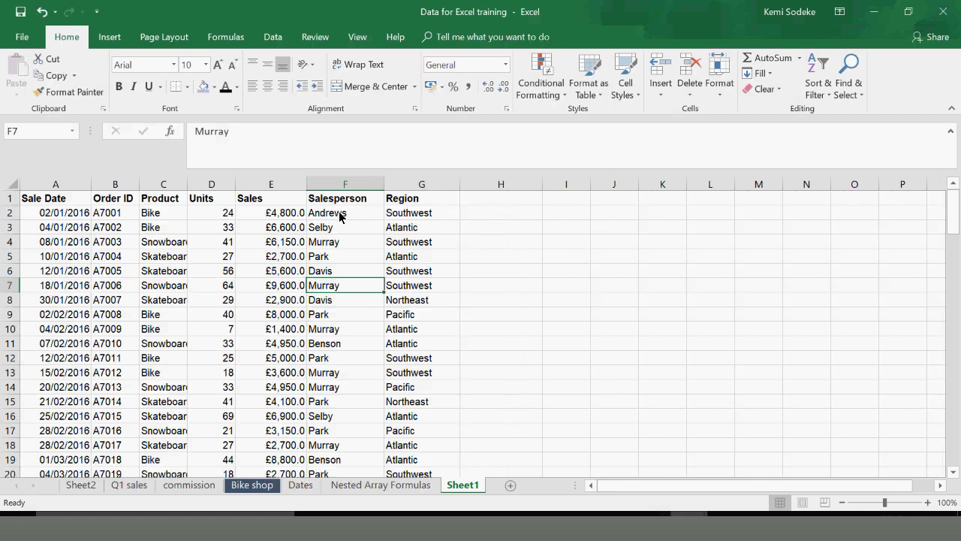
drag(338, 203, 425, 199)
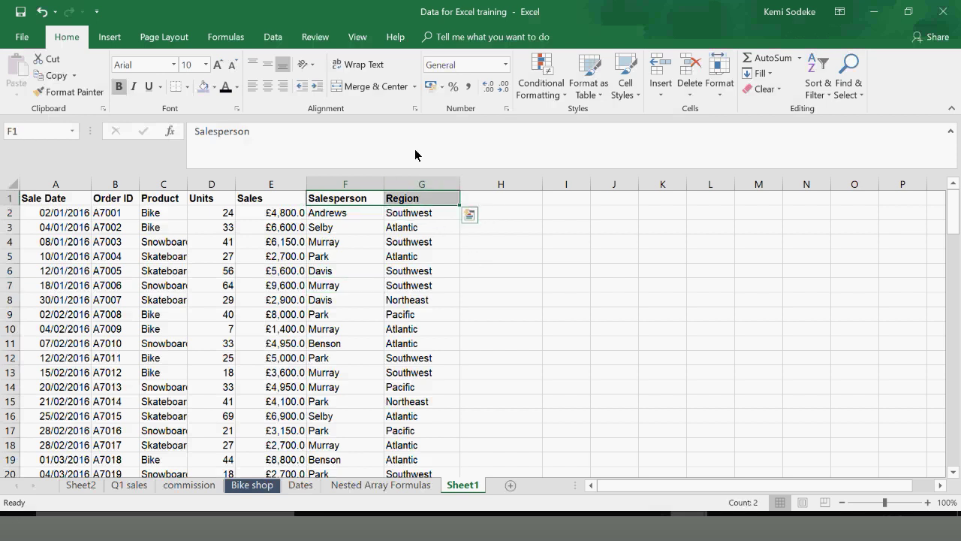
Insert a new top row and type 'Sales per Region' in C1
click(11, 198)
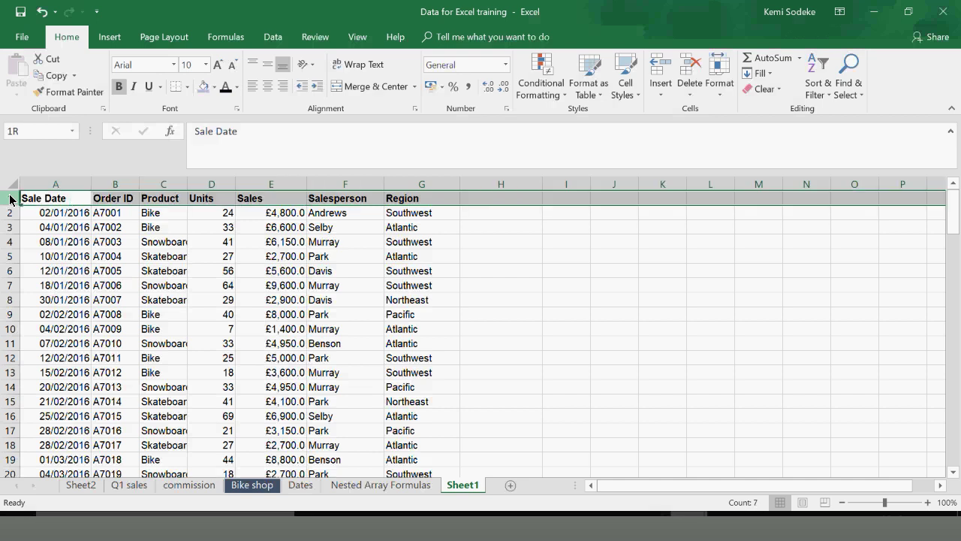
right_click(10, 198)
click(39, 298)
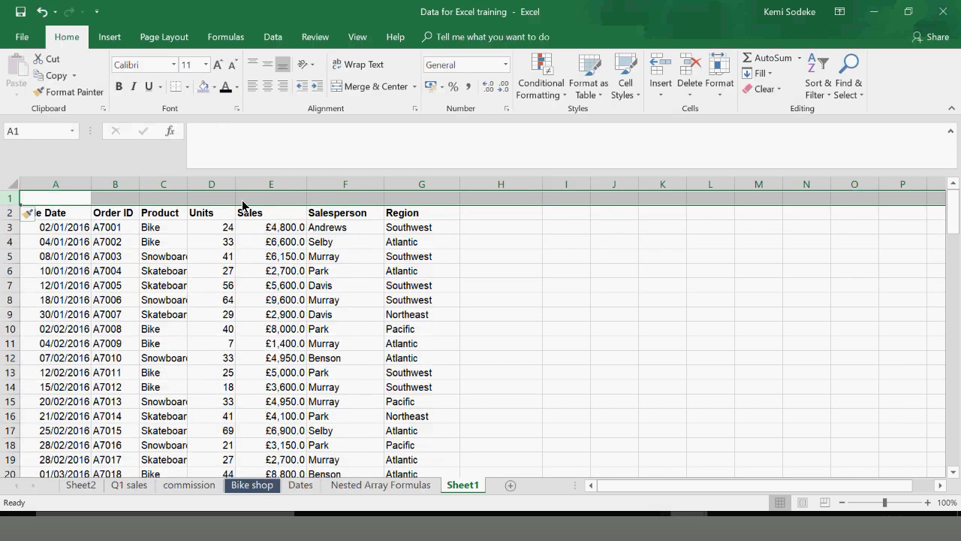
click(173, 202)
text(Sales per Region)
key(Return)
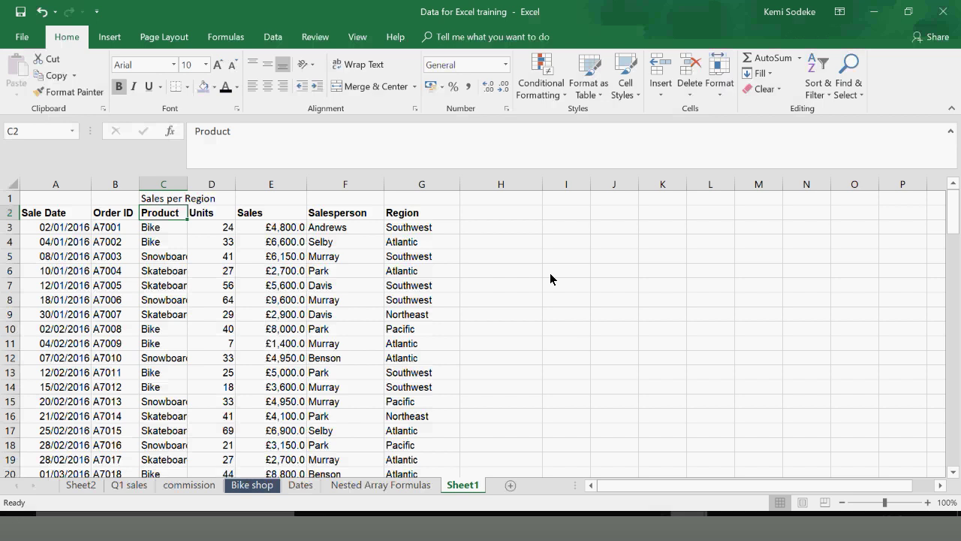
Merge and centre the title across A1:G1, bold, size 20, with light blue fill
drag(47, 200, 430, 199)
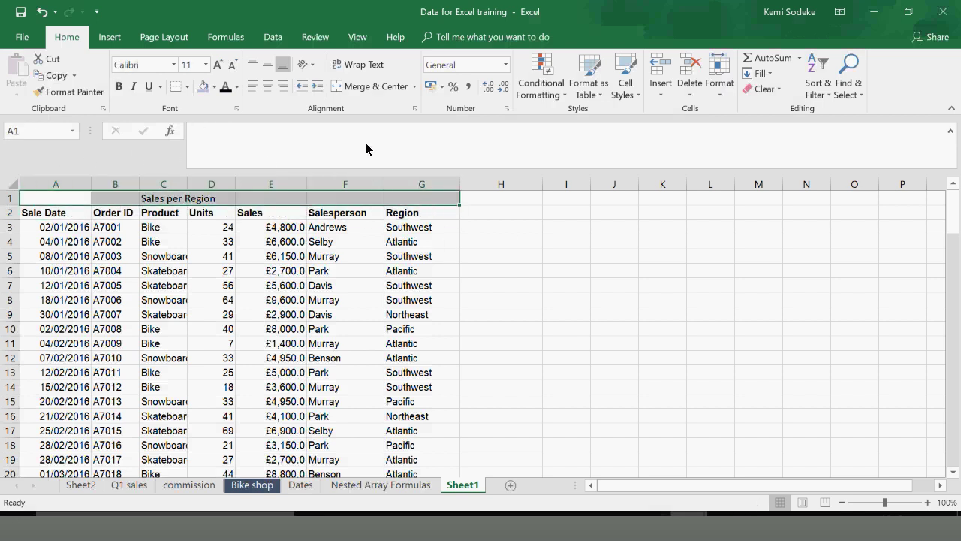
click(382, 87)
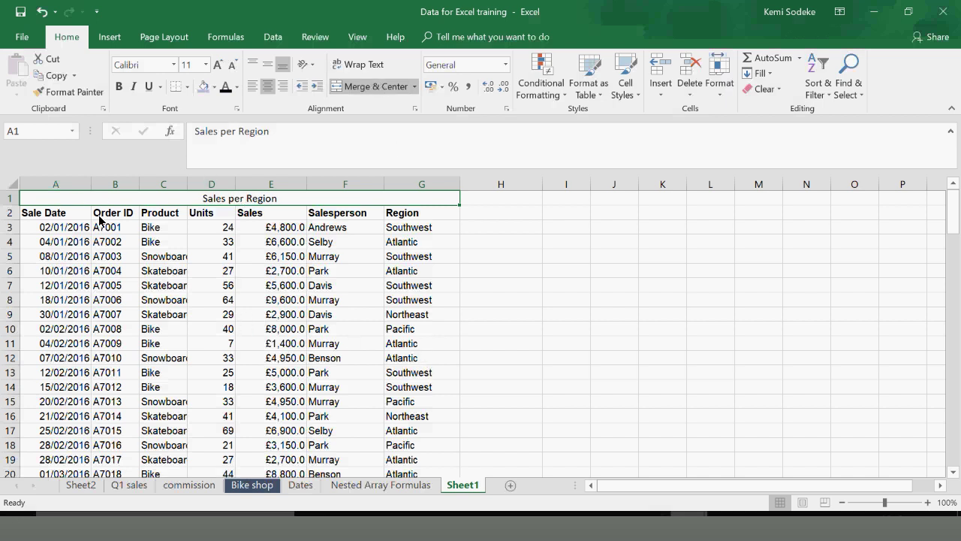
click(118, 86)
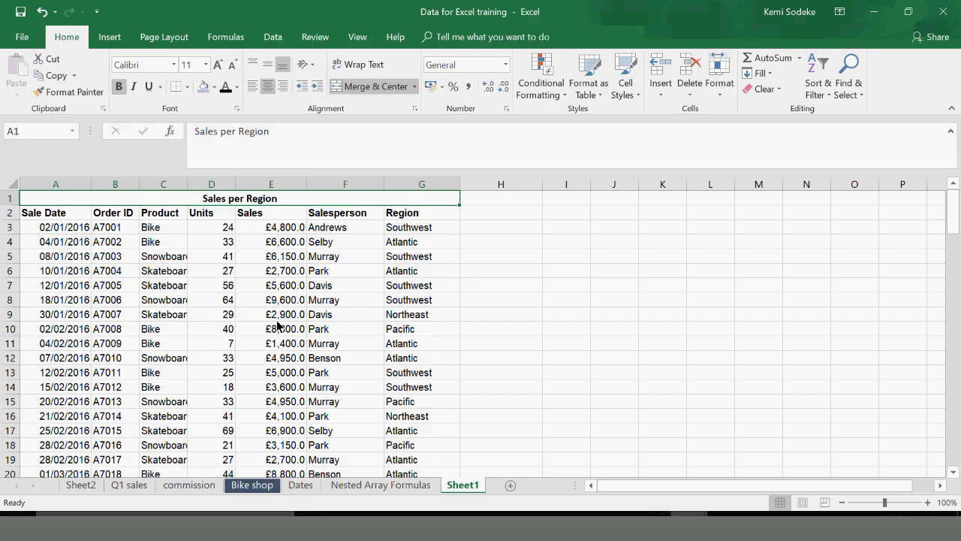
click(205, 65)
click(188, 199)
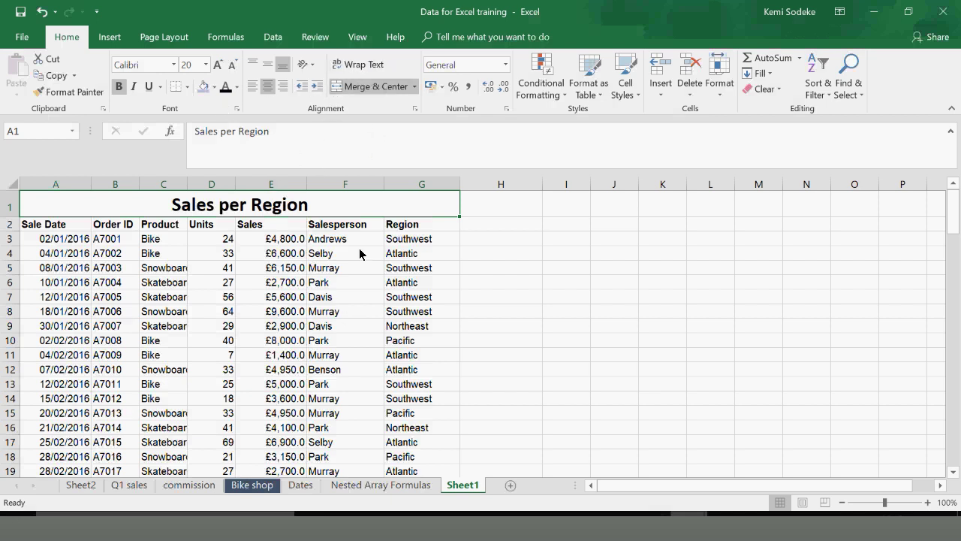
click(203, 86)
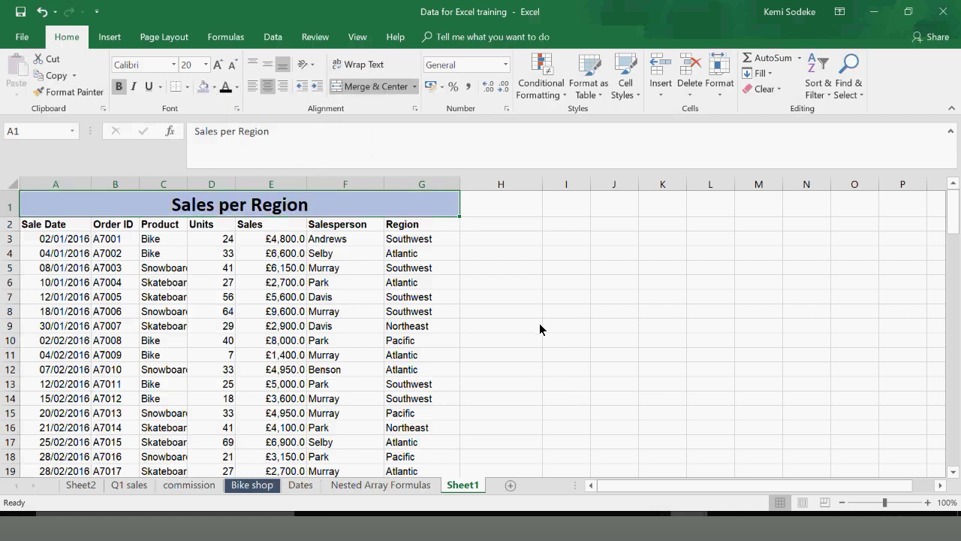
click(170, 37)
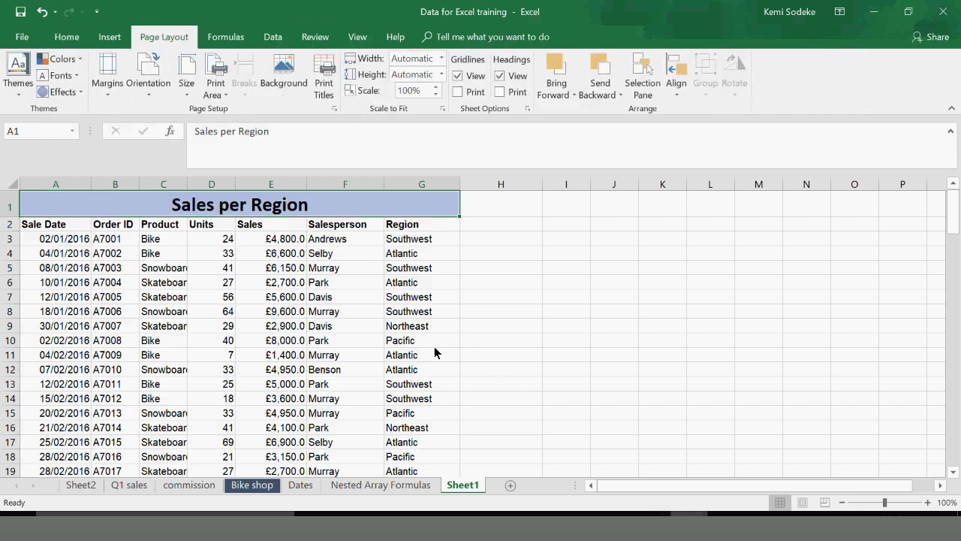
click(561, 339)
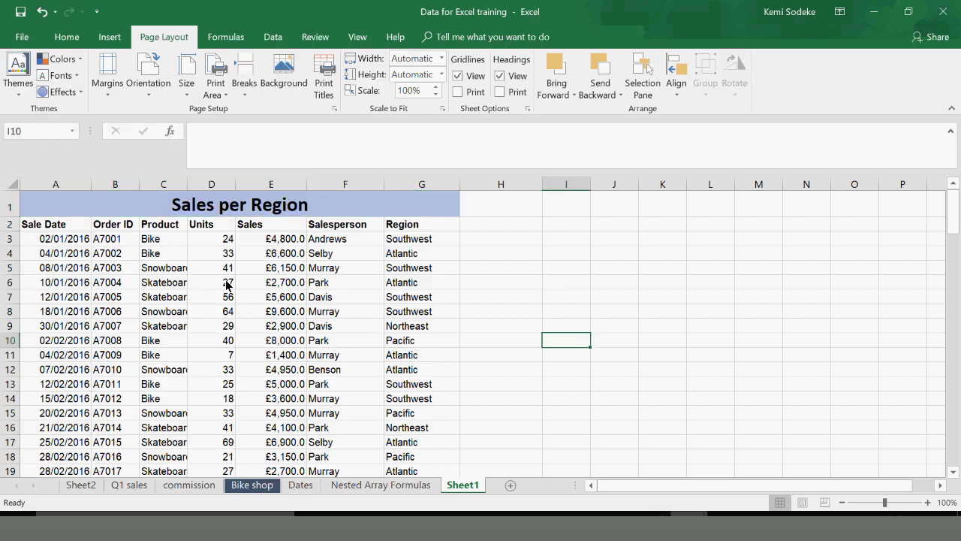
scroll(223, 281, down, 3)
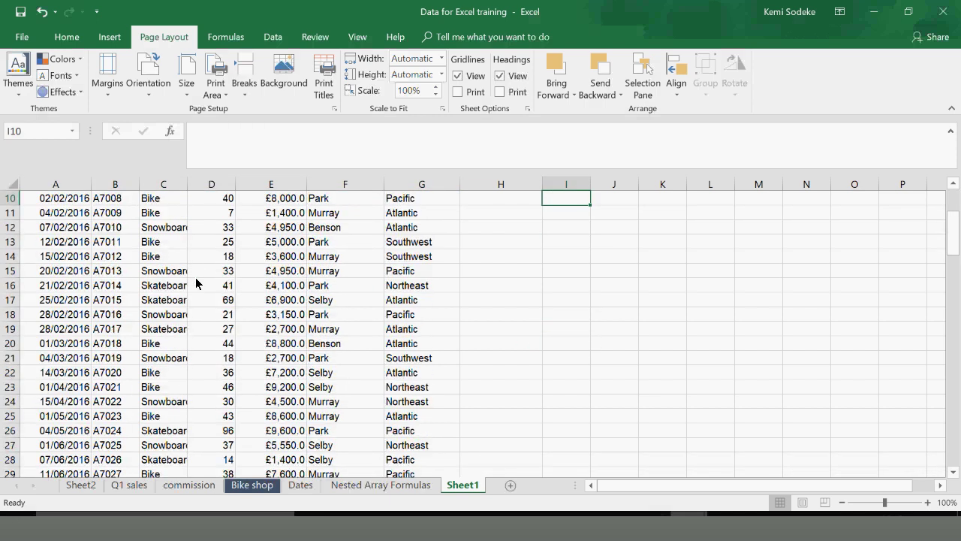
scroll(191, 285, up, 3)
Select the bike shop data below the title and look through the ribbon tabs before returning to Home
mouse_move(52, 223)
mouse_down()
mouse_move(266, 251)
mouse_move(446, 429)
mouse_move(436, 517)
mouse_up()
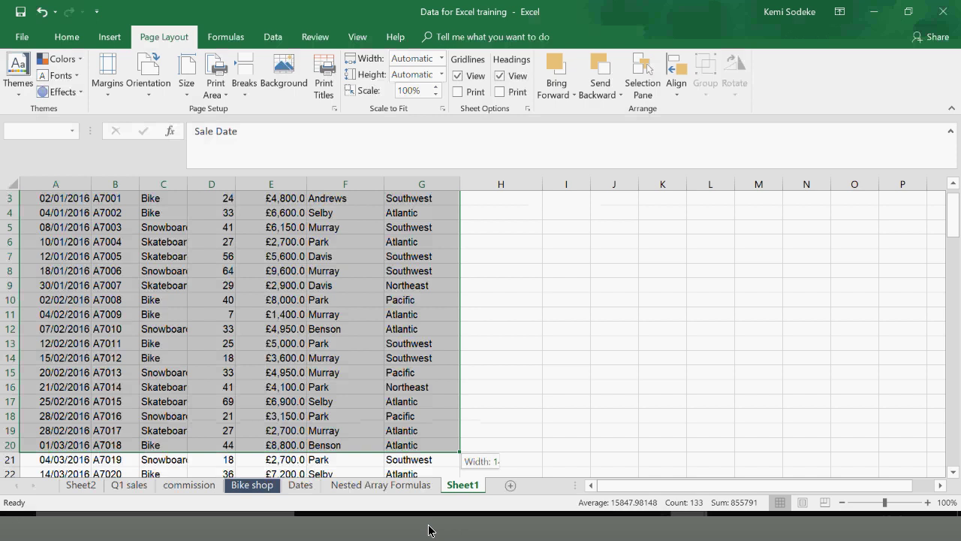
drag(428, 530, 425, 539)
click(109, 37)
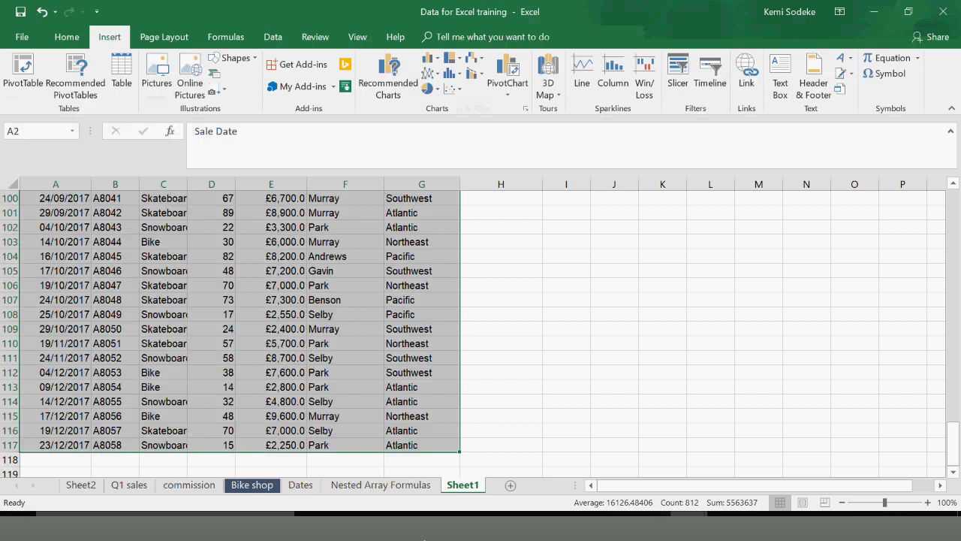
click(360, 41)
click(274, 37)
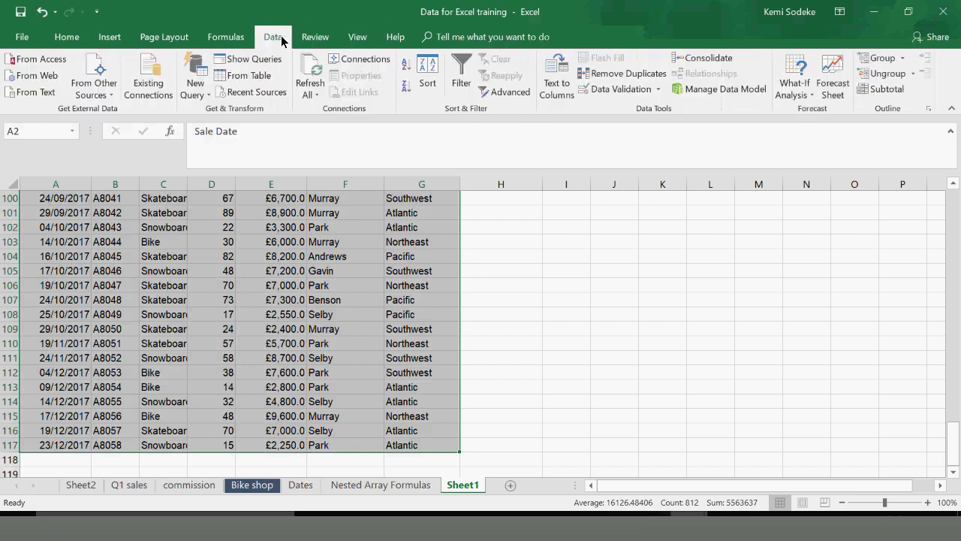
click(223, 39)
click(166, 39)
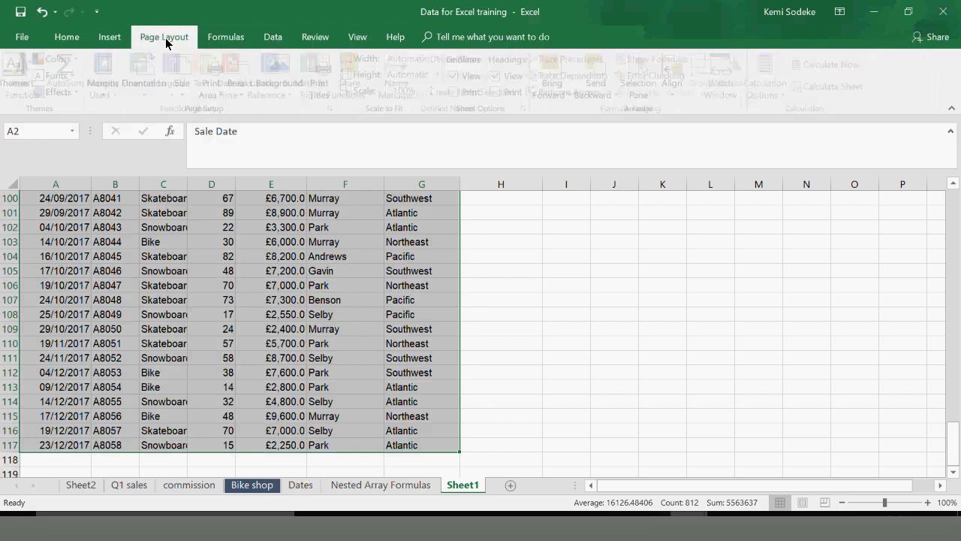
click(70, 40)
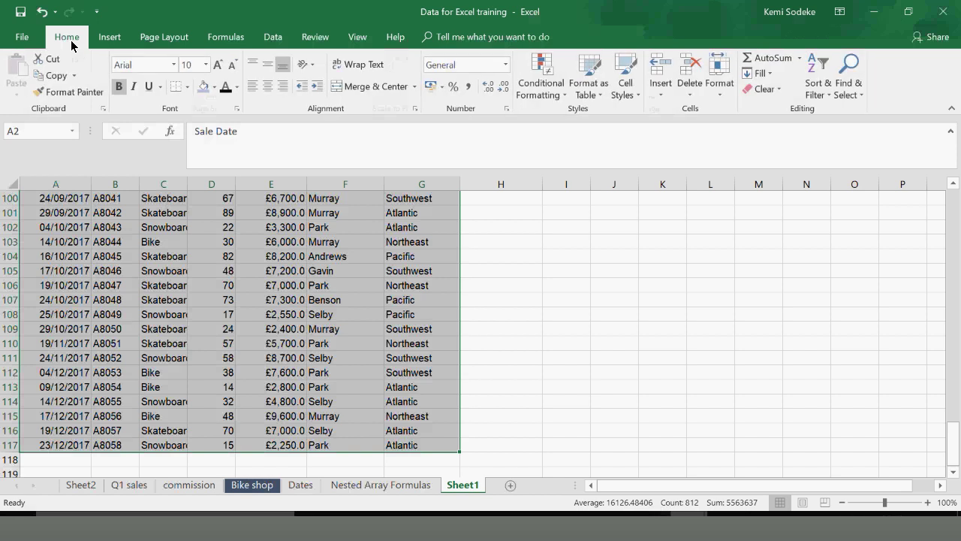
Format $A$2:$G$117 as a table in a blue style, with 'My table has headers' ticked
click(603, 100)
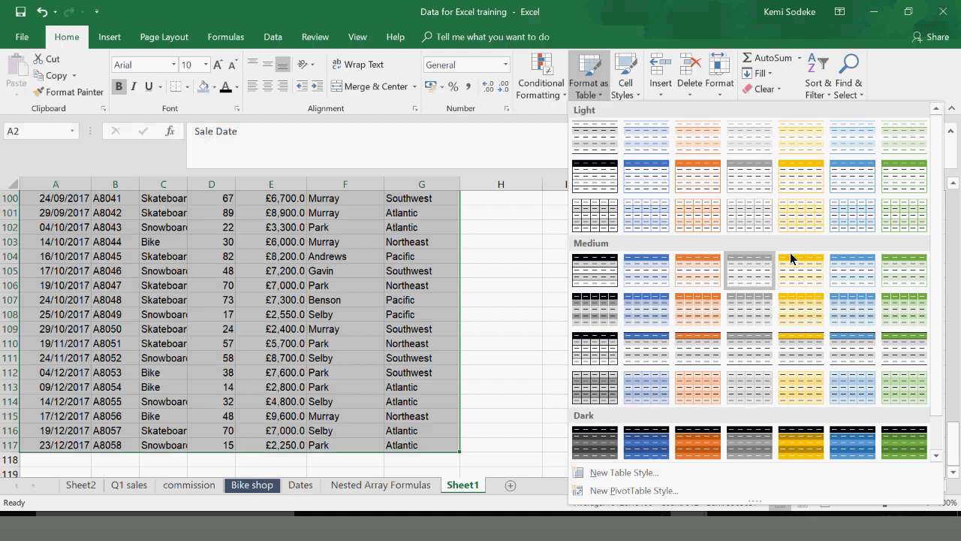
click(647, 175)
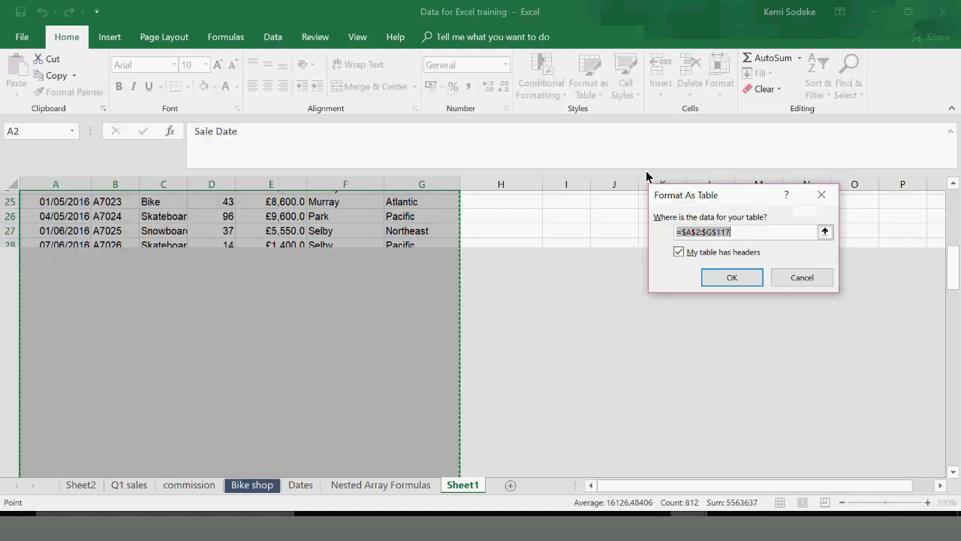
scroll(558, 370, up, 3)
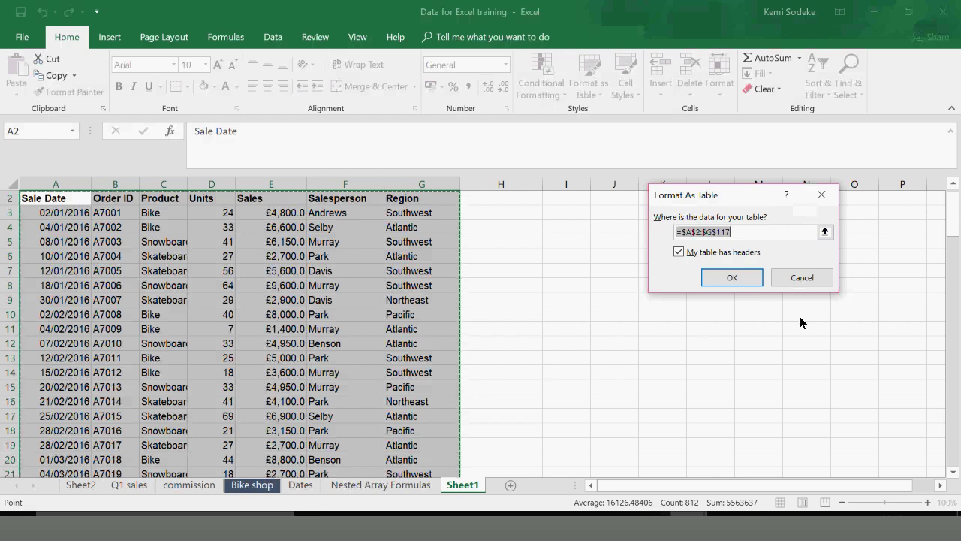
click(739, 277)
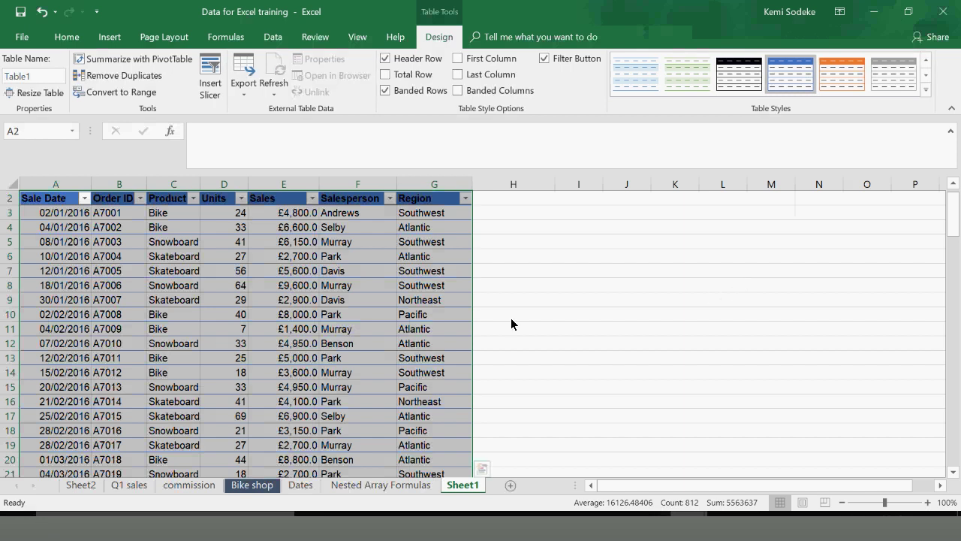
Scroll the new table, then click an empty cell to clear the table selection
scroll(556, 361, down, 8)
scroll(526, 355, down, 7)
scroll(516, 349, down, 12)
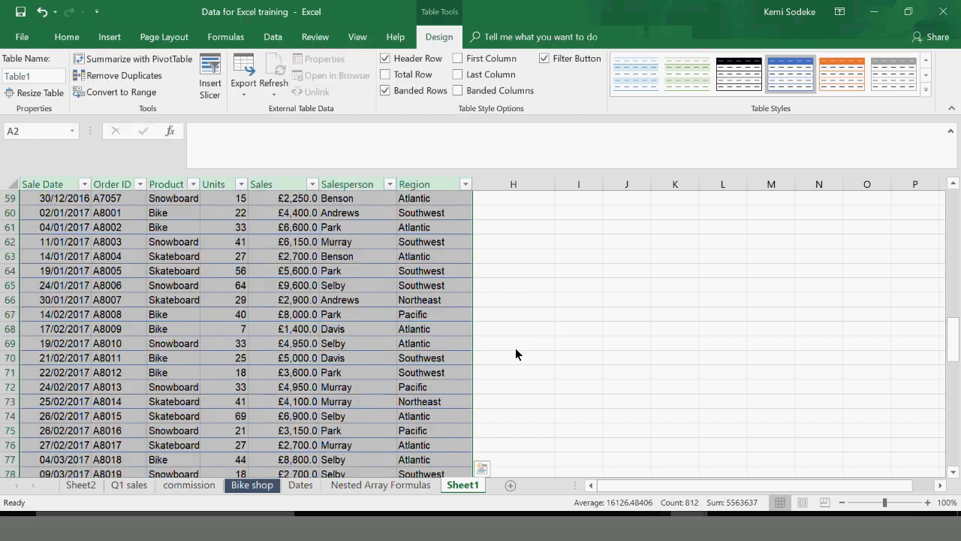
scroll(491, 335, down, 13)
scroll(491, 335, up, 20)
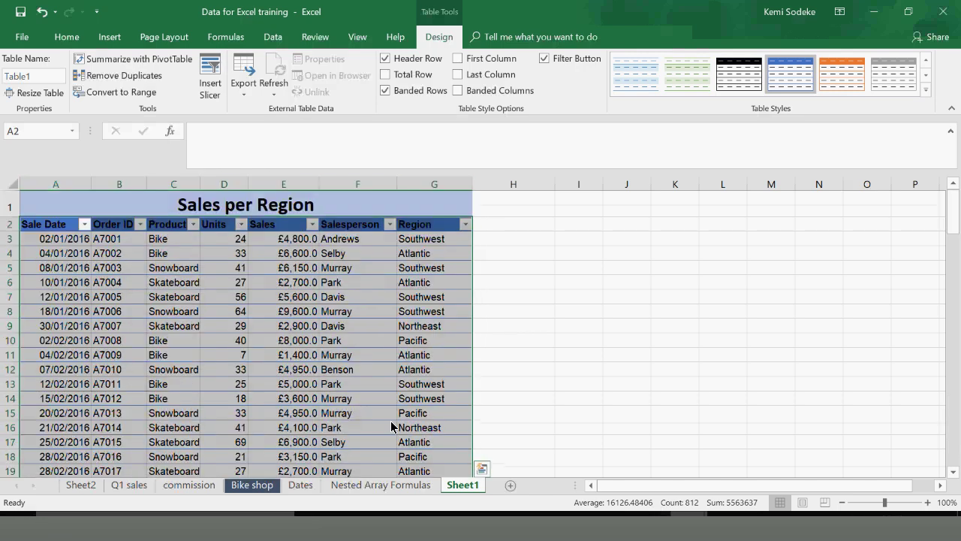
click(513, 310)
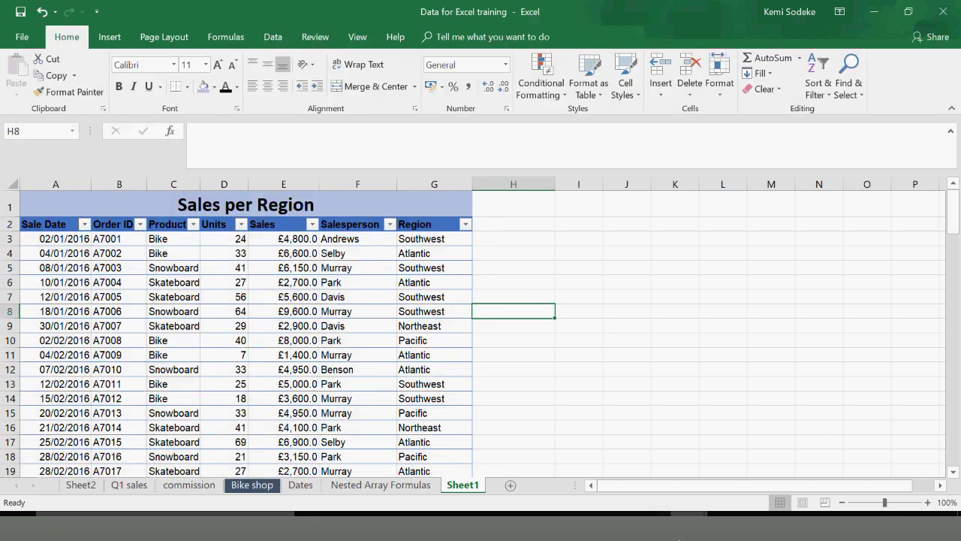
Scroll down through the blue banded rows and back up to review the formatting
scroll(661, 320, down, 1)
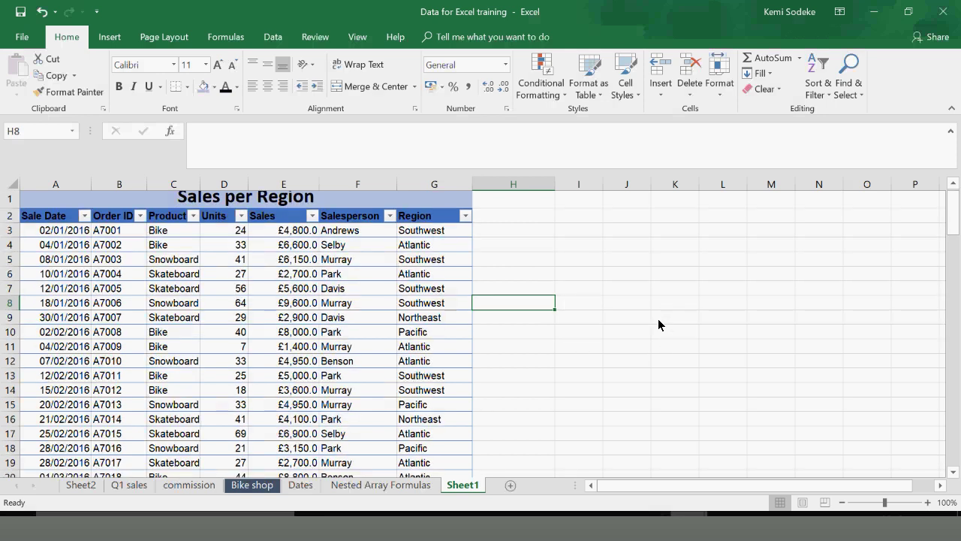
scroll(659, 320, down, 3)
scroll(659, 325, down, 1)
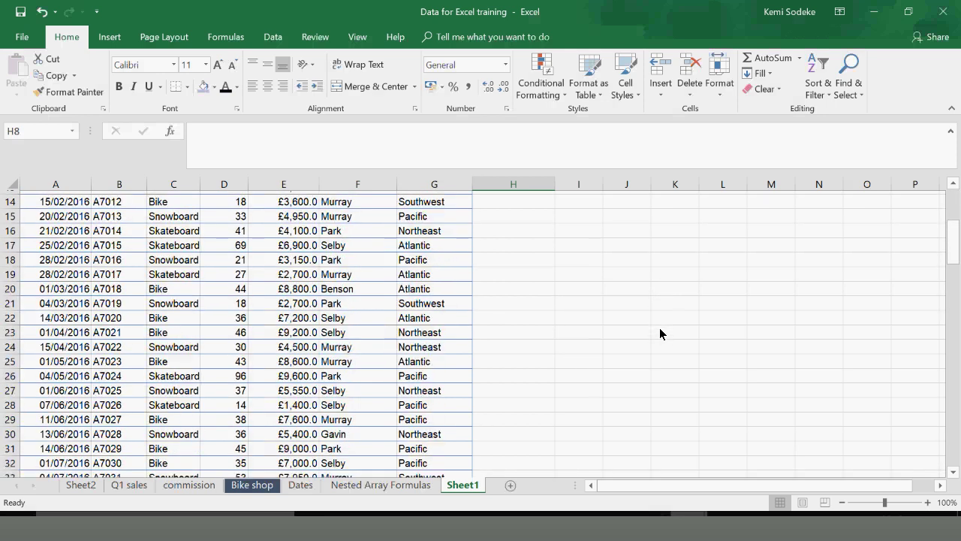
scroll(659, 327, down, 8)
scroll(648, 331, down, 1)
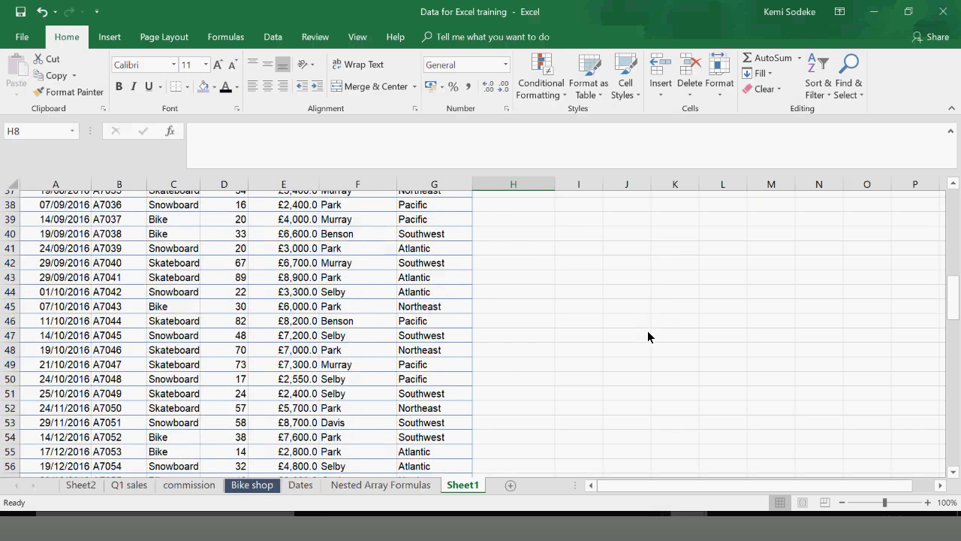
scroll(648, 332, down, 9)
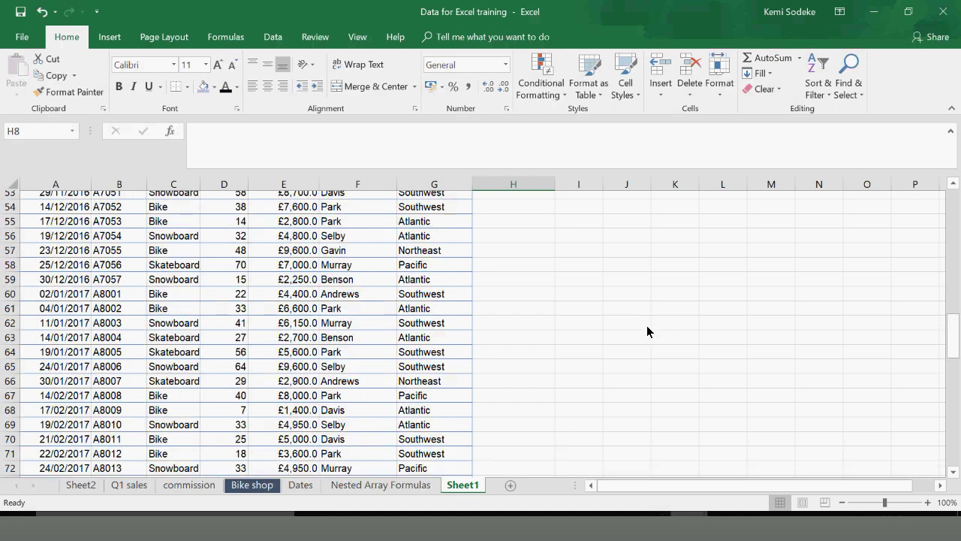
scroll(638, 325, down, 3)
scroll(636, 326, up, 7)
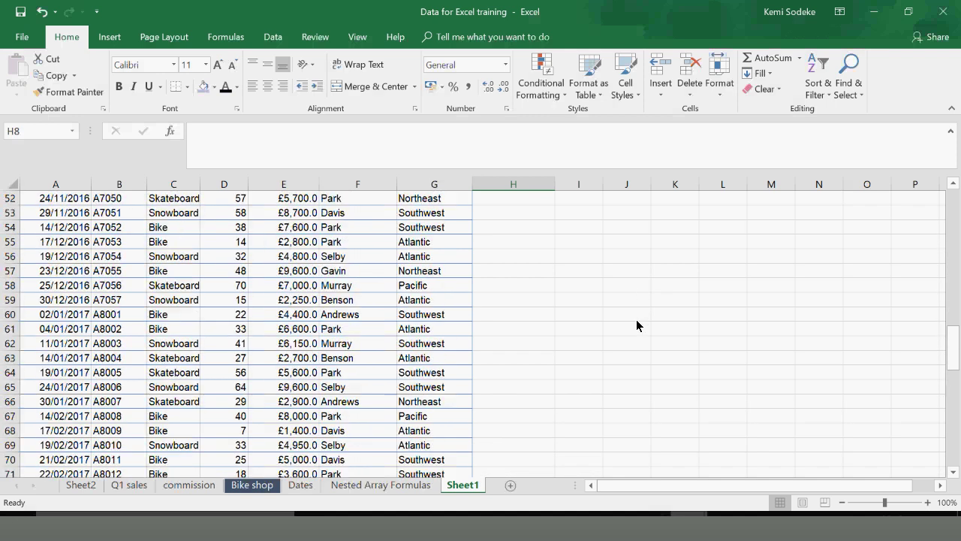
scroll(636, 319, up, 17)
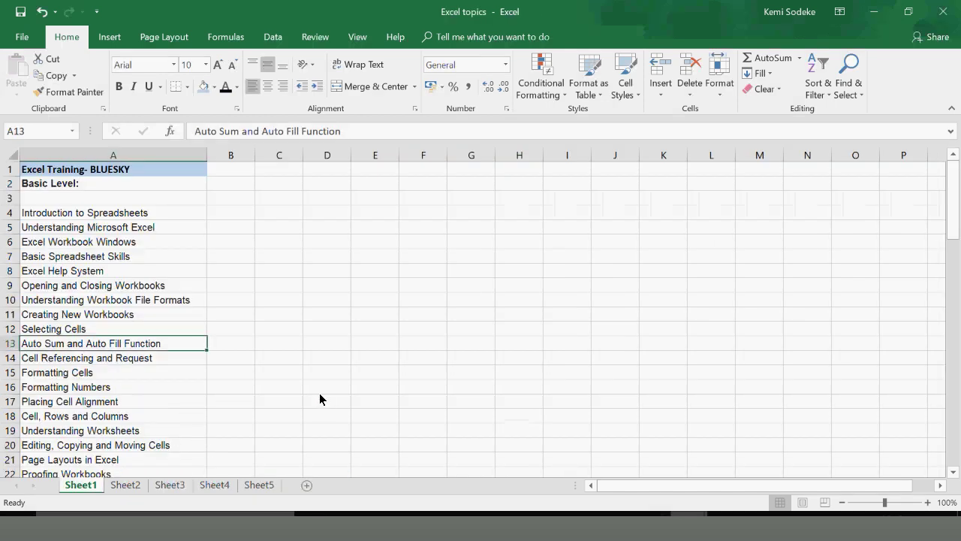
Scroll the Basic Level topics list, then switch to the Data for Excel training workbook
scroll(319, 399, down, 1)
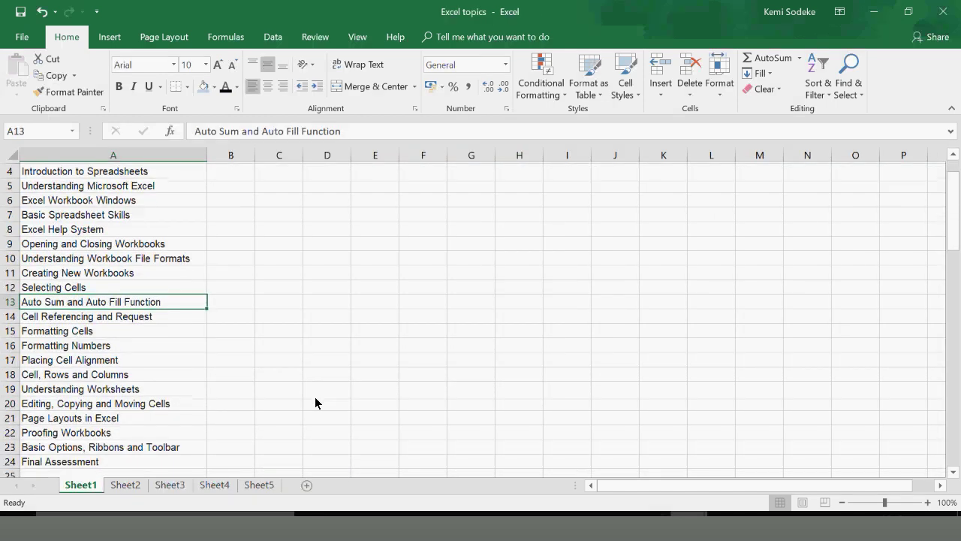
scroll(315, 403, down, 1)
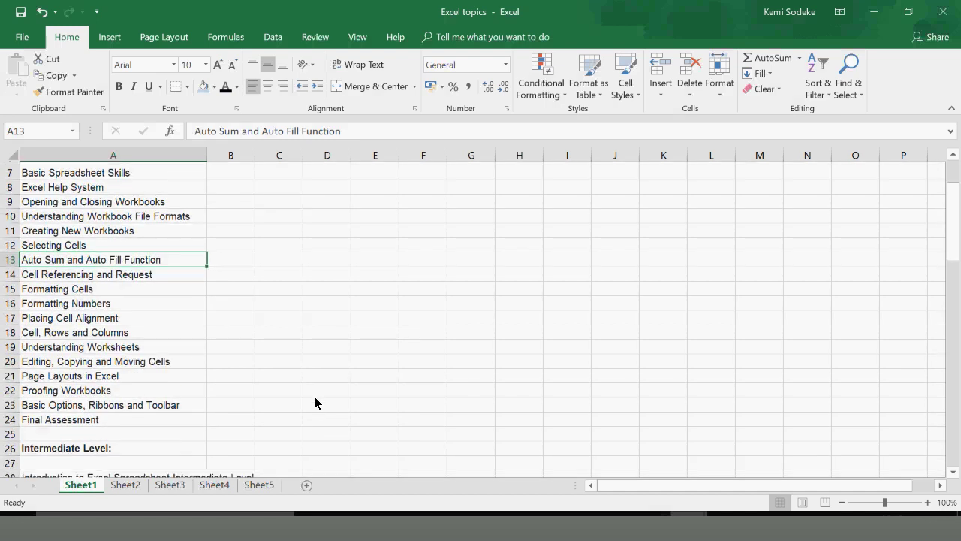
click(684, 531)
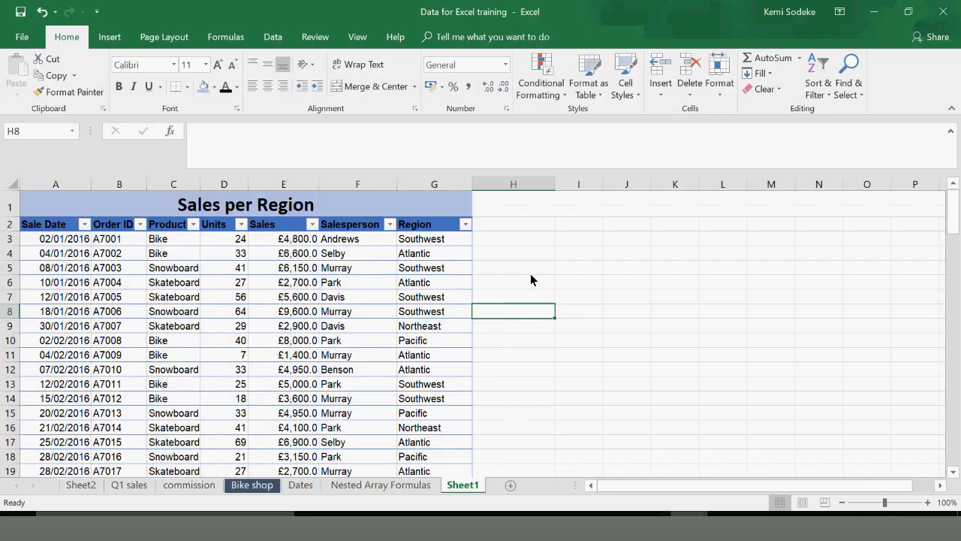
Select cell H3 beside the table's first data row and show the Formulas ribbon
scroll(523, 276, down, 2)
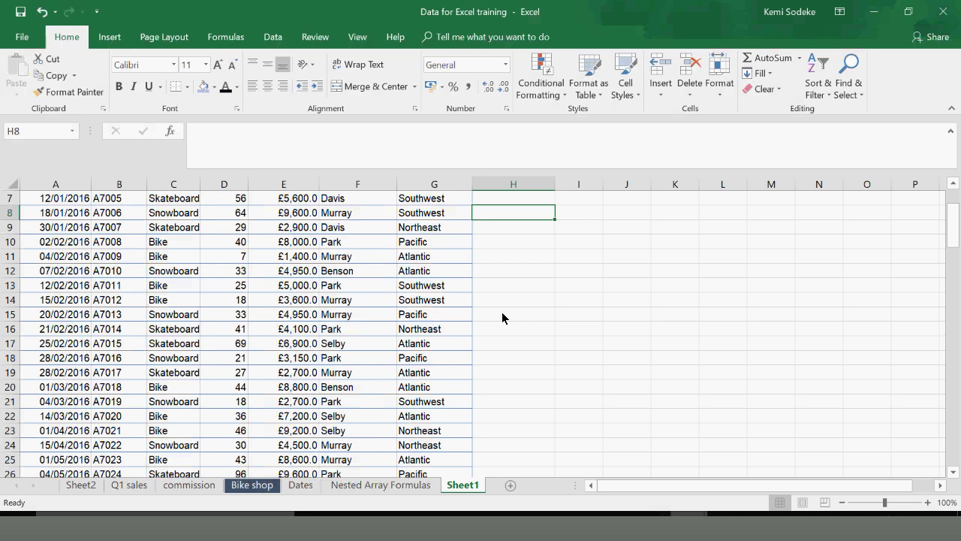
scroll(502, 317, up, 2)
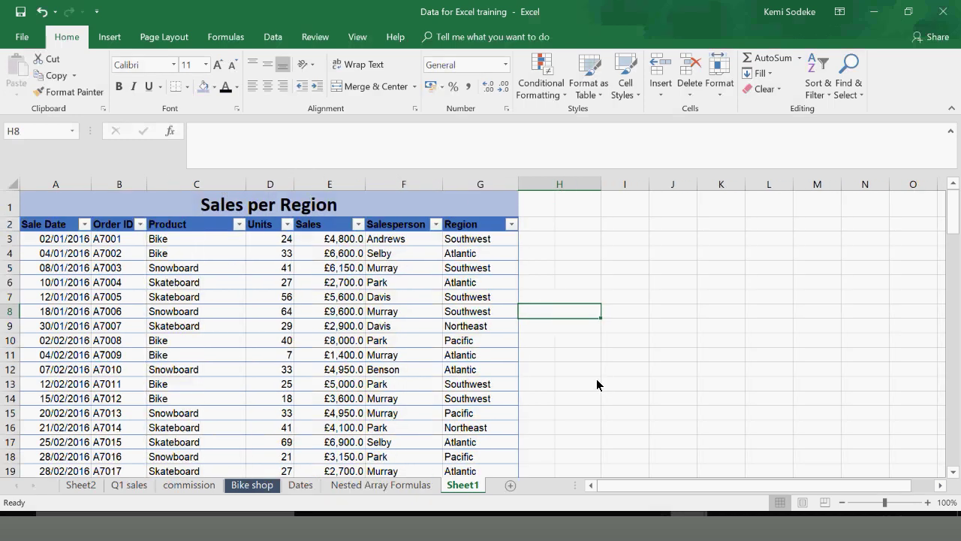
scroll(597, 384, down, 1)
scroll(597, 384, down, 2)
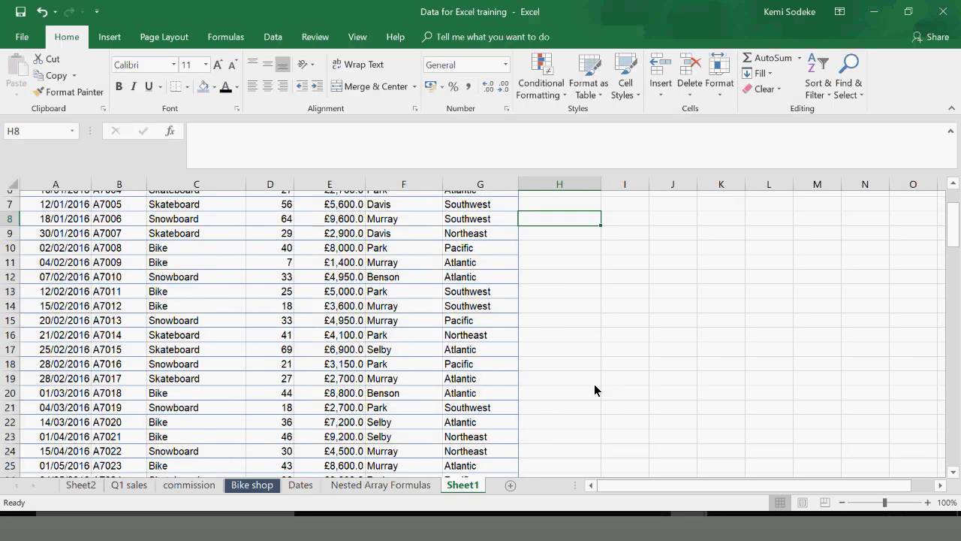
scroll(595, 389, up, 2)
click(560, 238)
click(225, 36)
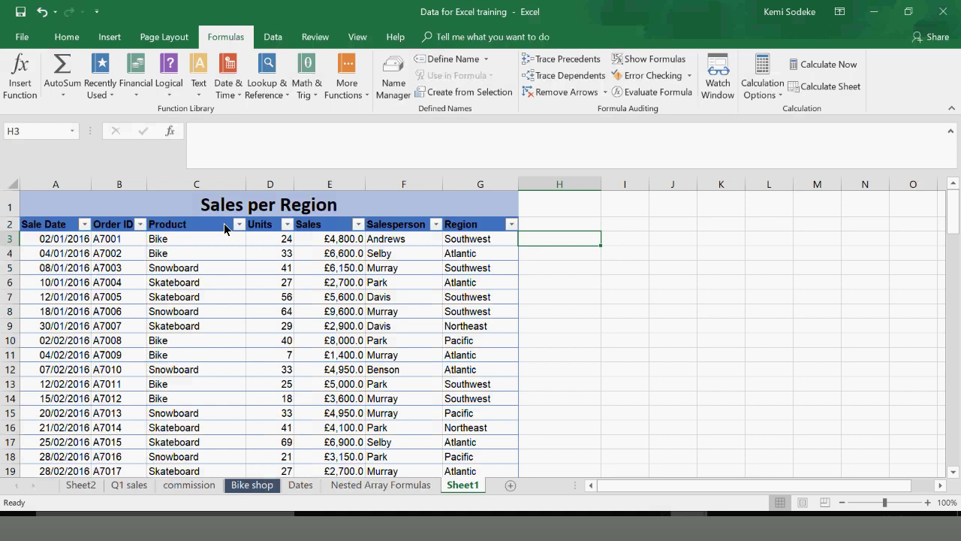
click(176, 239)
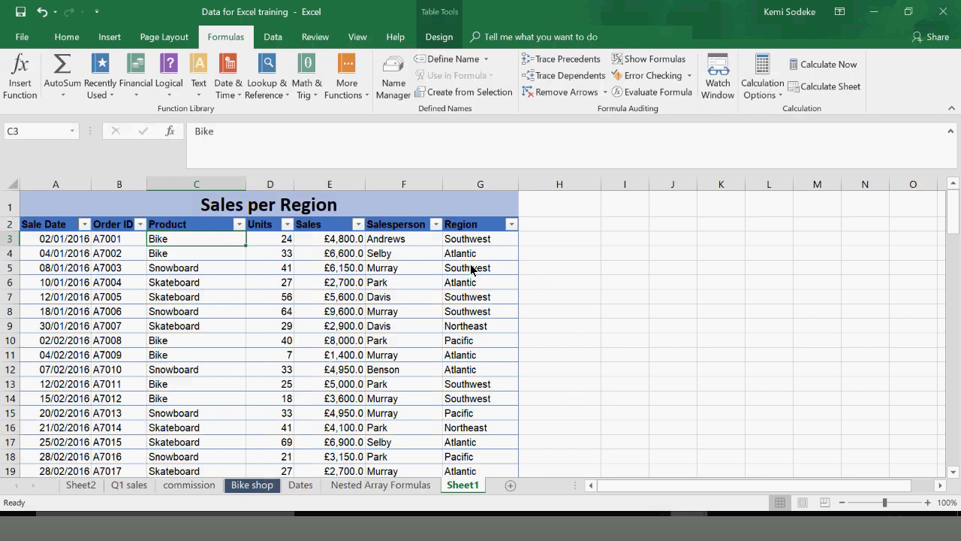
click(556, 240)
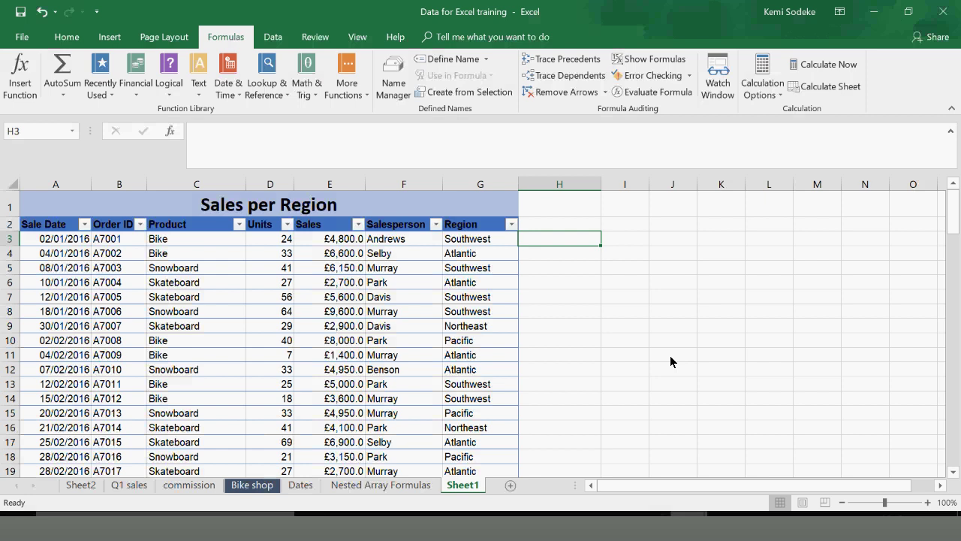
text(=)
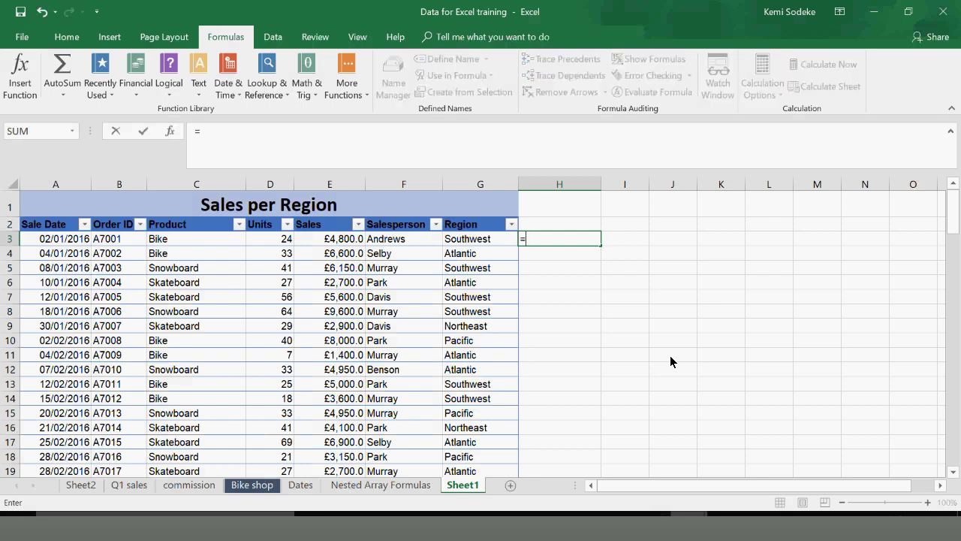
click(269, 243)
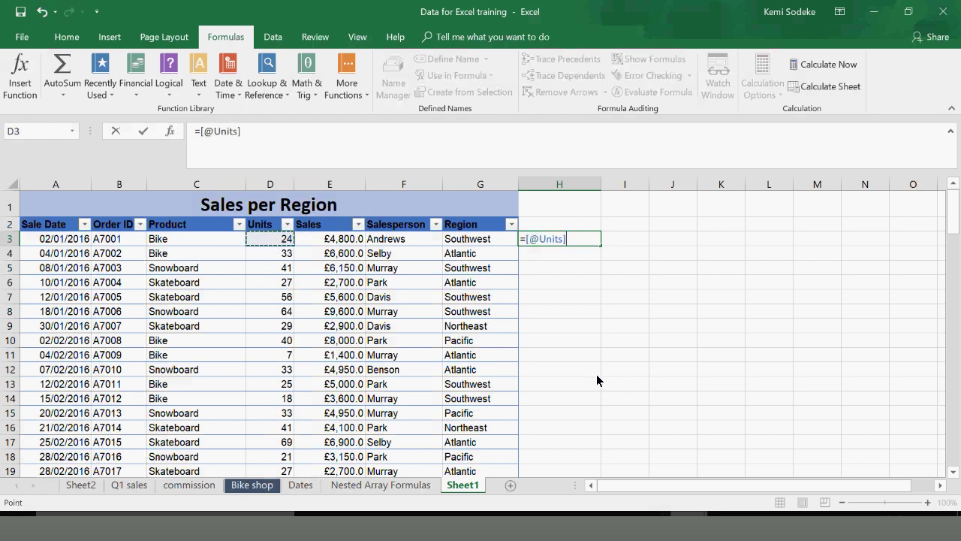
text(*)
click(316, 242)
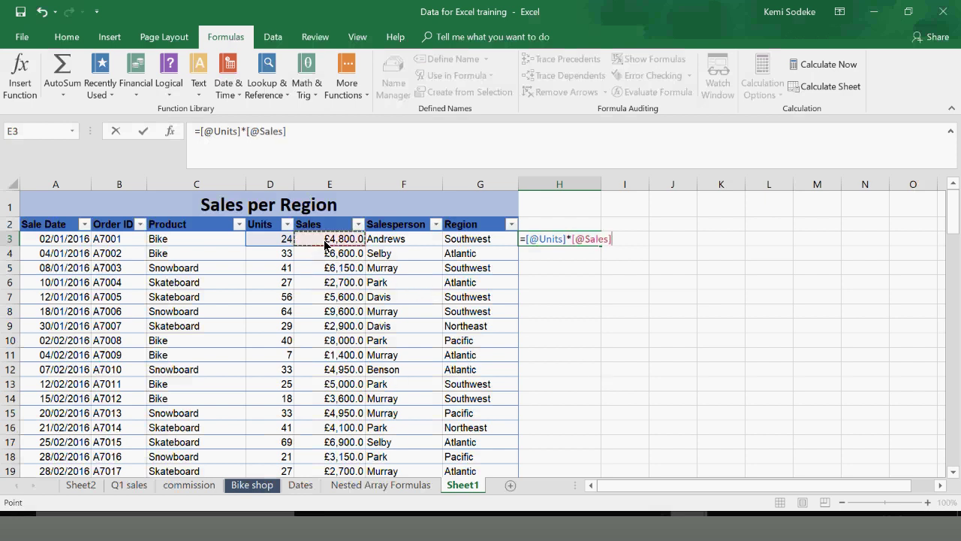
key(Return)
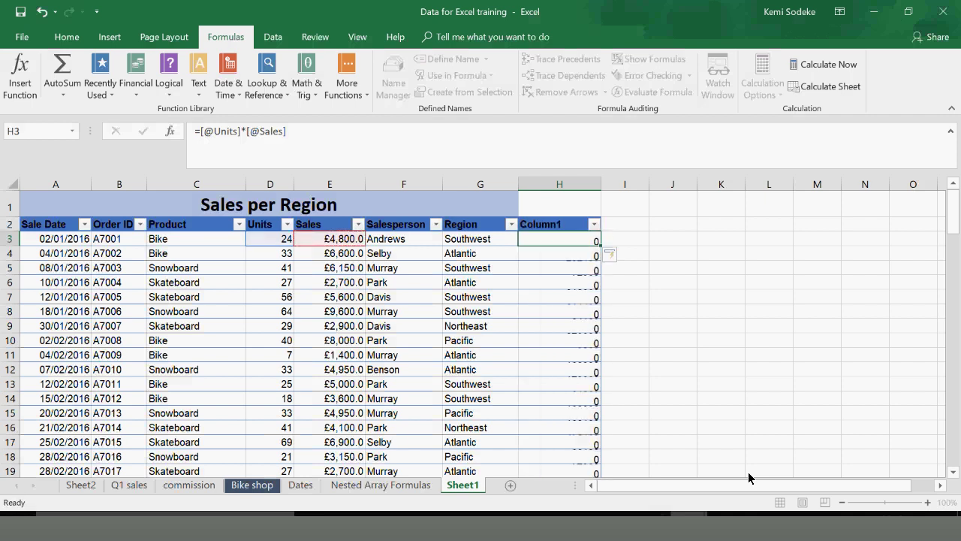
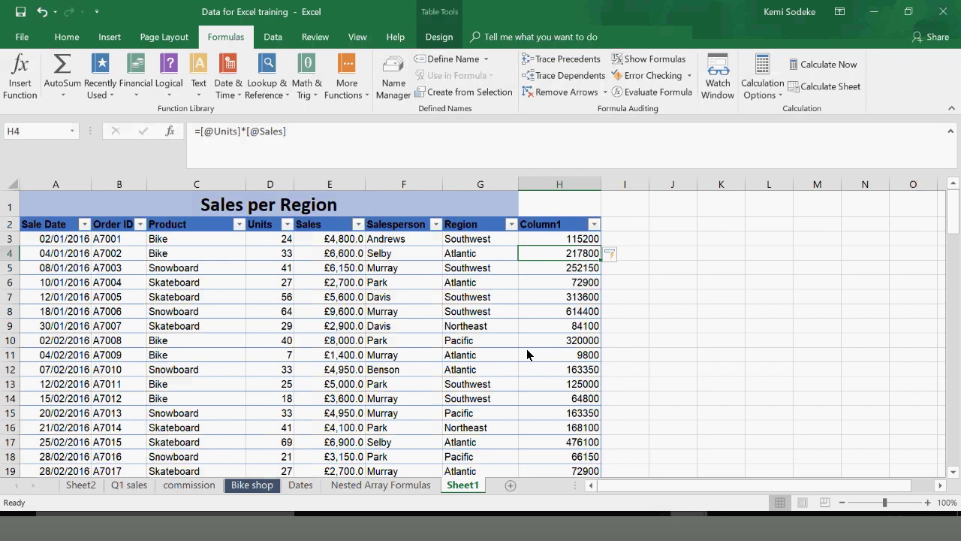
Undo the auto-filled Column1, the table expansion into column H, and the H3 formula
click(41, 13)
click(41, 9)
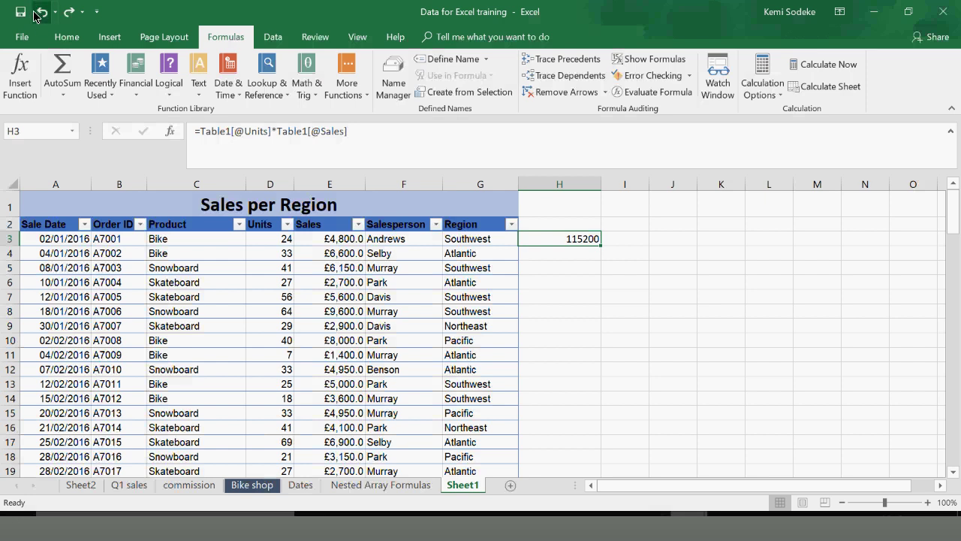
click(39, 13)
click(624, 368)
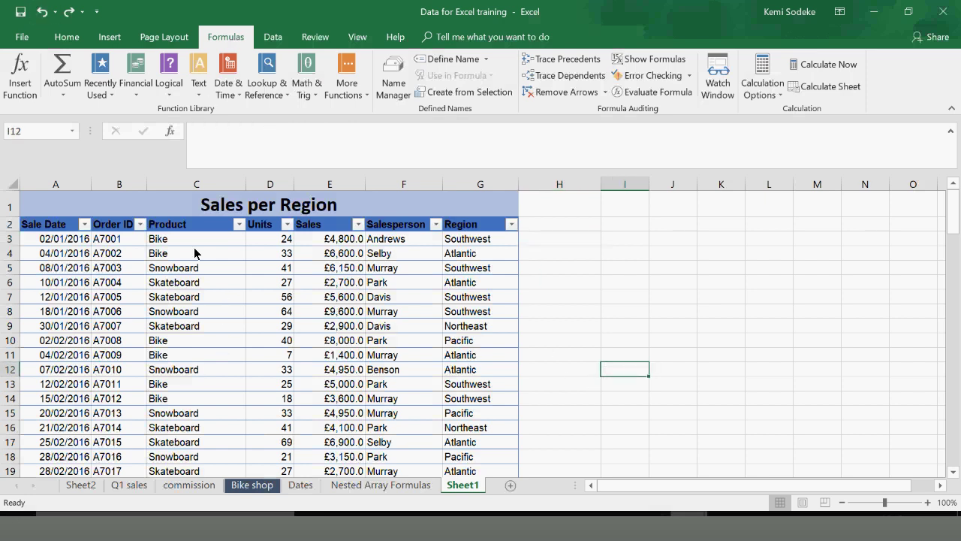
Start a formula in H3 referencing Units, then dismiss the error from the malformed entry
click(560, 241)
text(=)
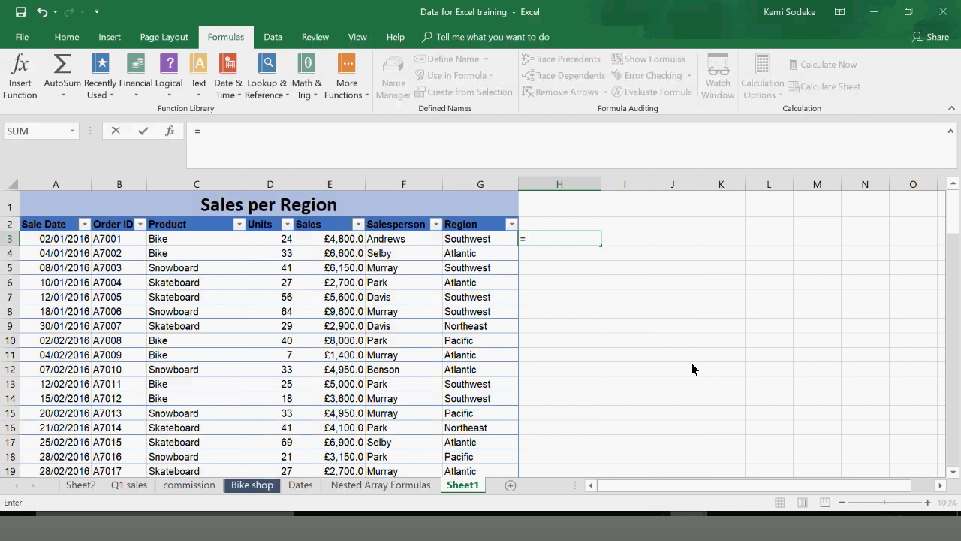
click(269, 239)
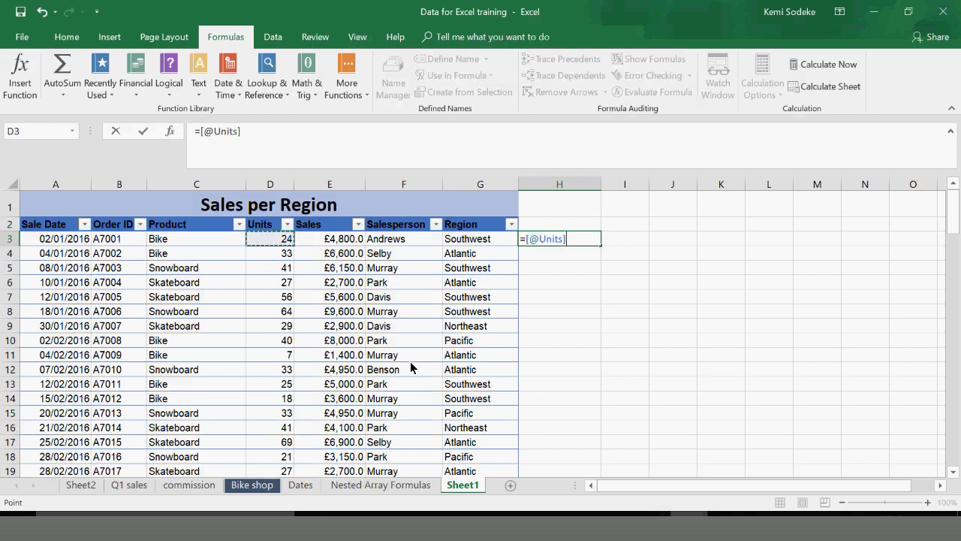
text(8)
key(Return)
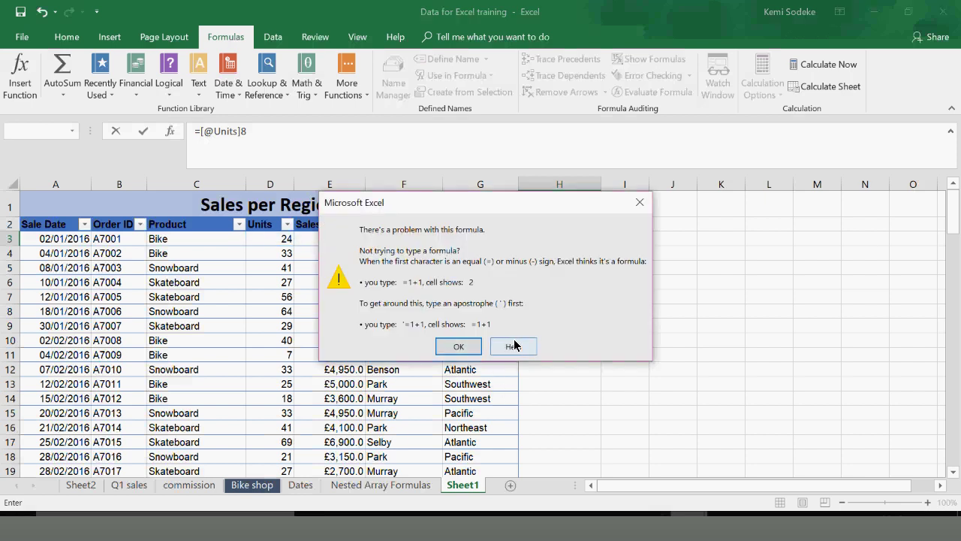
click(459, 348)
click(588, 246)
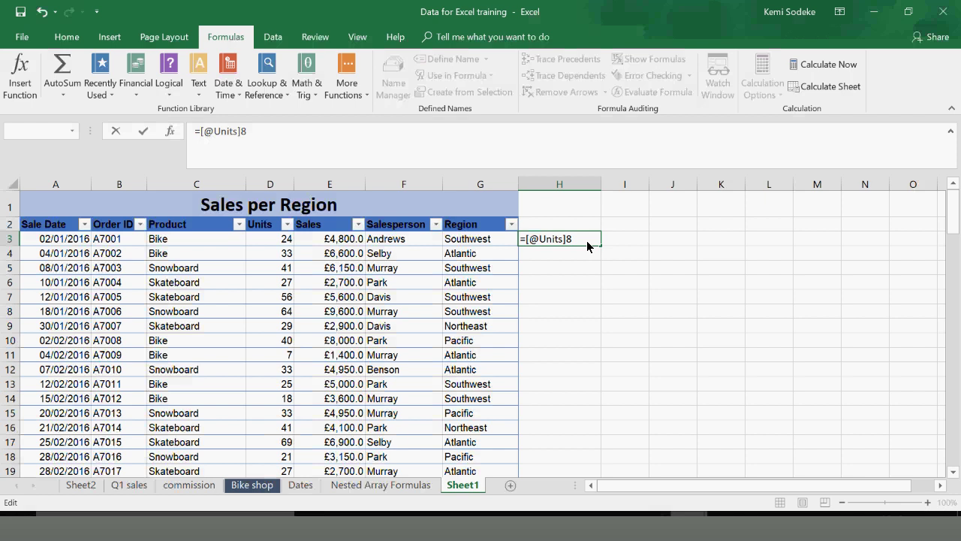
text(8)
key(BackSpace)
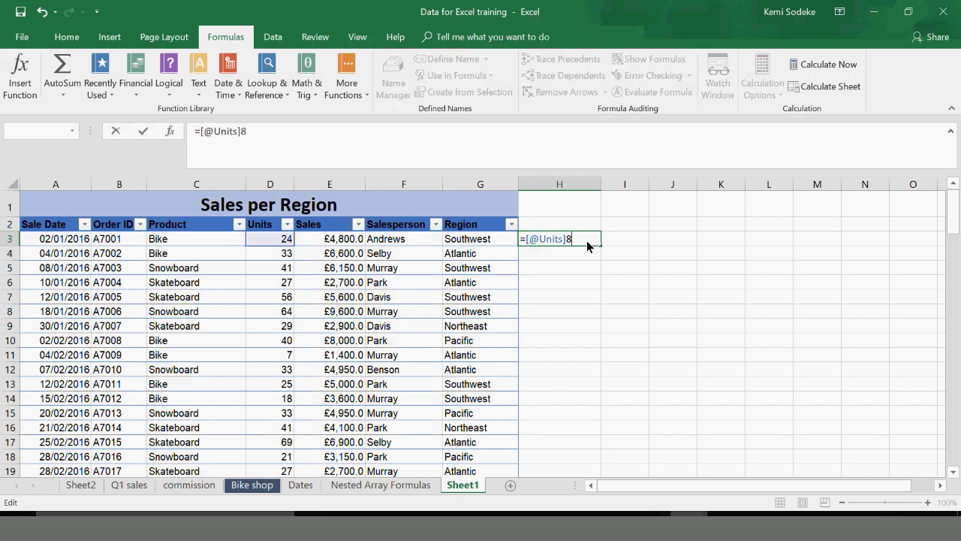
key(BackSpace)
text(*)
click(331, 241)
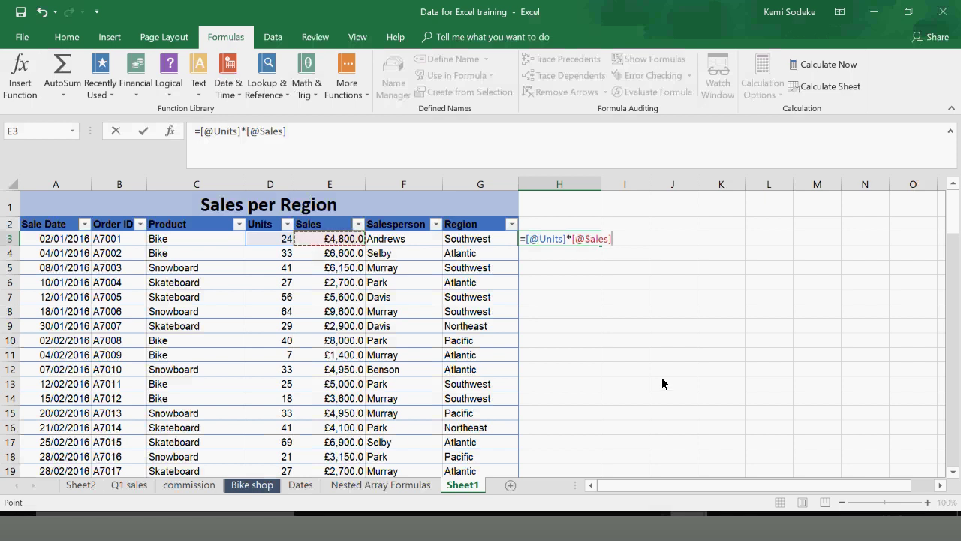
key(Return)
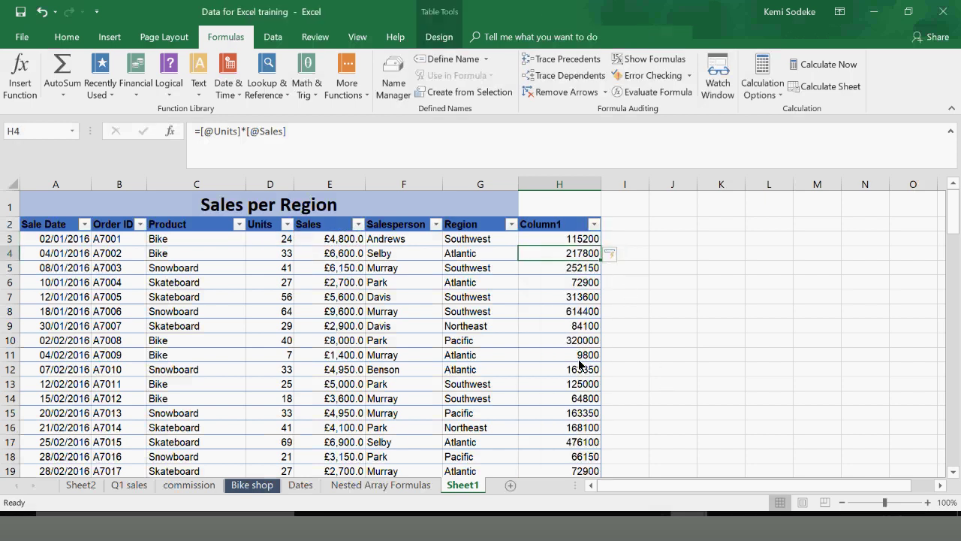
Check the Units × Sales products down to the last table row, then return to H3 and open the Undo list
scroll(579, 358, down, 1)
scroll(580, 364, down, 3)
scroll(580, 364, up, 1)
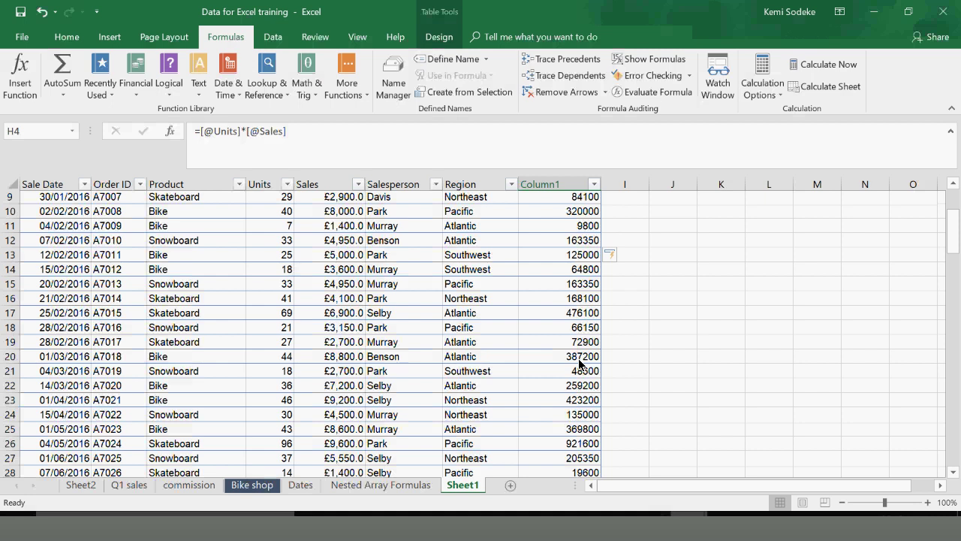
scroll(579, 363, up, 3)
scroll(579, 363, down, 5)
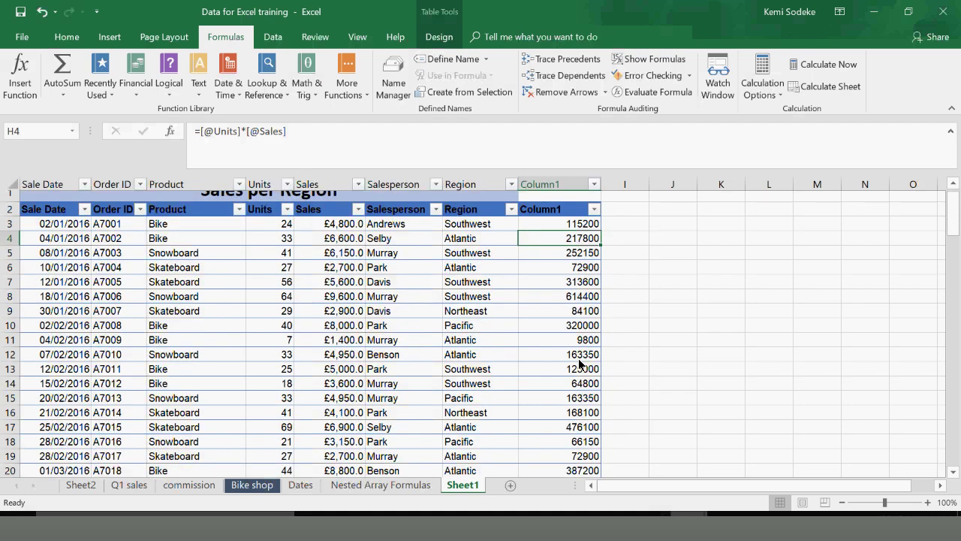
scroll(576, 359, down, 2)
scroll(577, 363, down, 3)
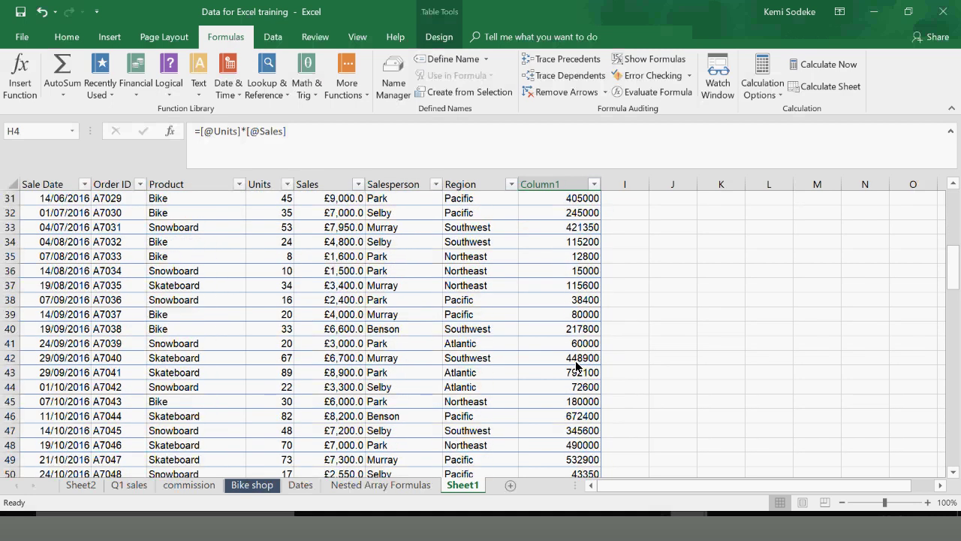
scroll(577, 366, down, 7)
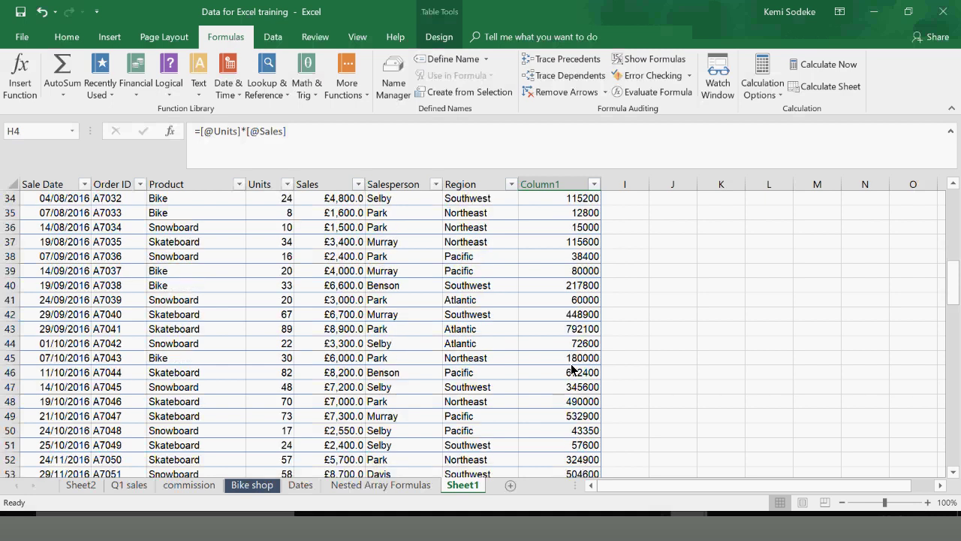
key(ctrl+Down)
key(Down)
scroll(703, 374, up, 6)
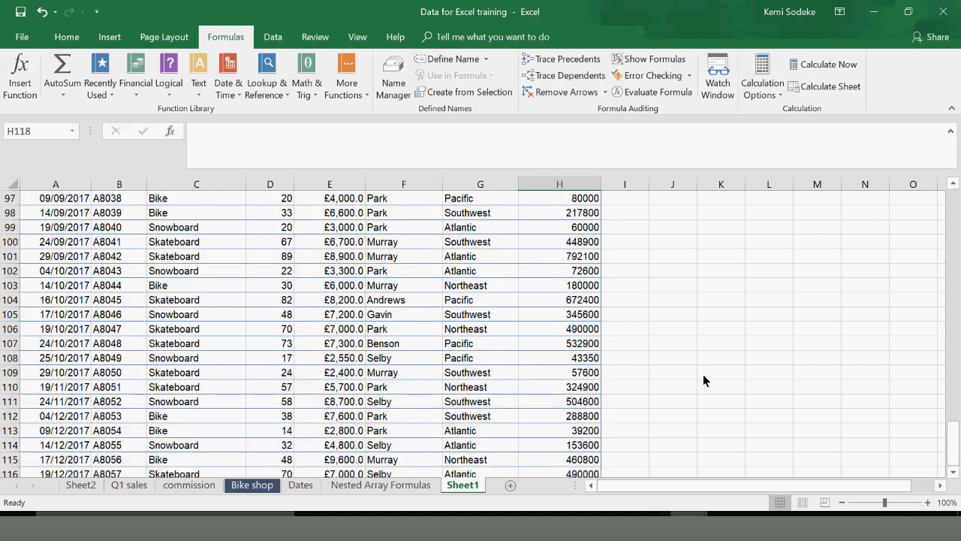
scroll(704, 380, up, 3)
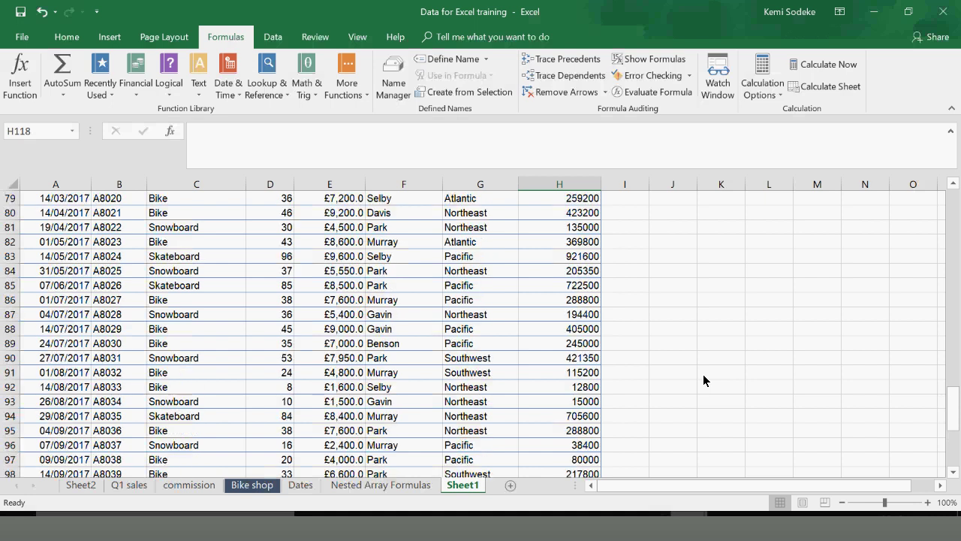
scroll(704, 380, up, 9)
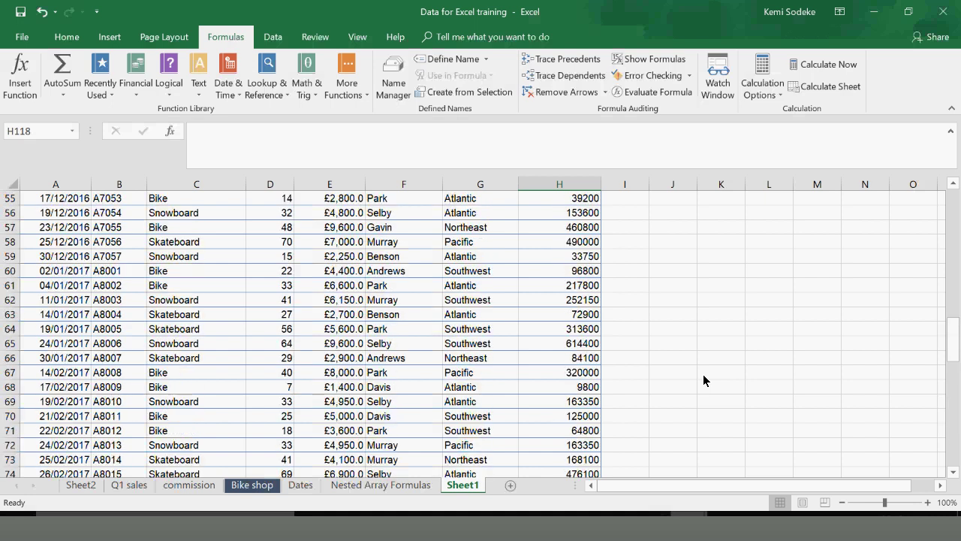
scroll(679, 311, up, 9)
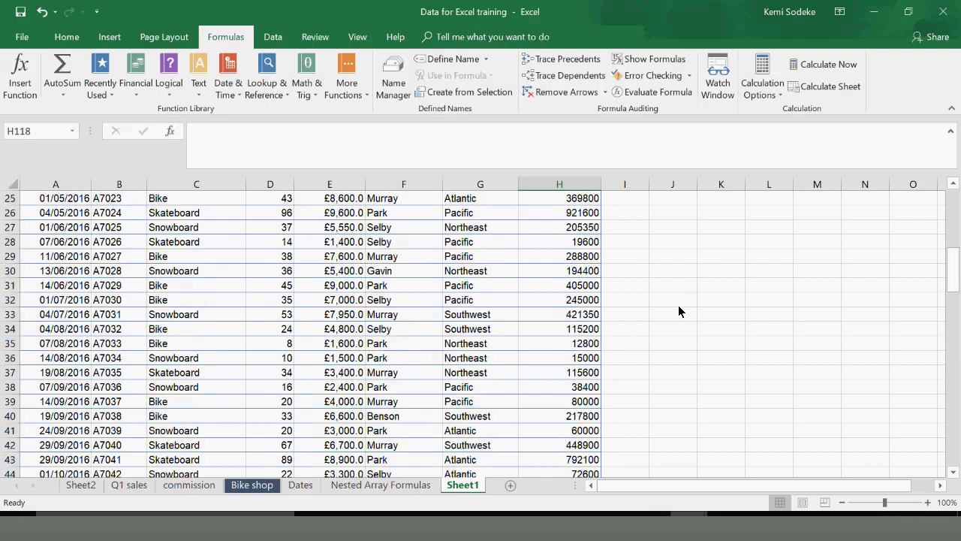
scroll(678, 311, up, 8)
click(562, 239)
click(55, 12)
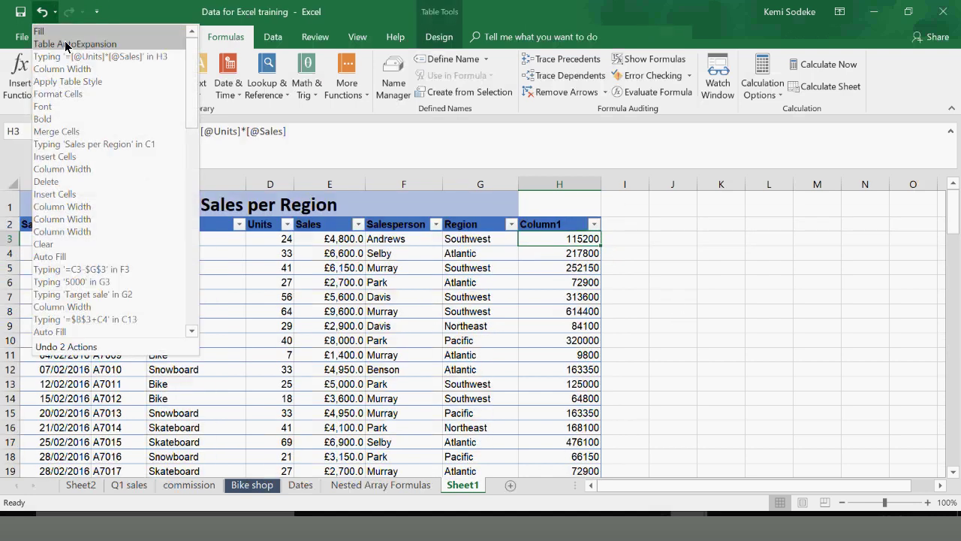
Undo the last three actions and insert SUM into H3 from Math & Trig
click(50, 57)
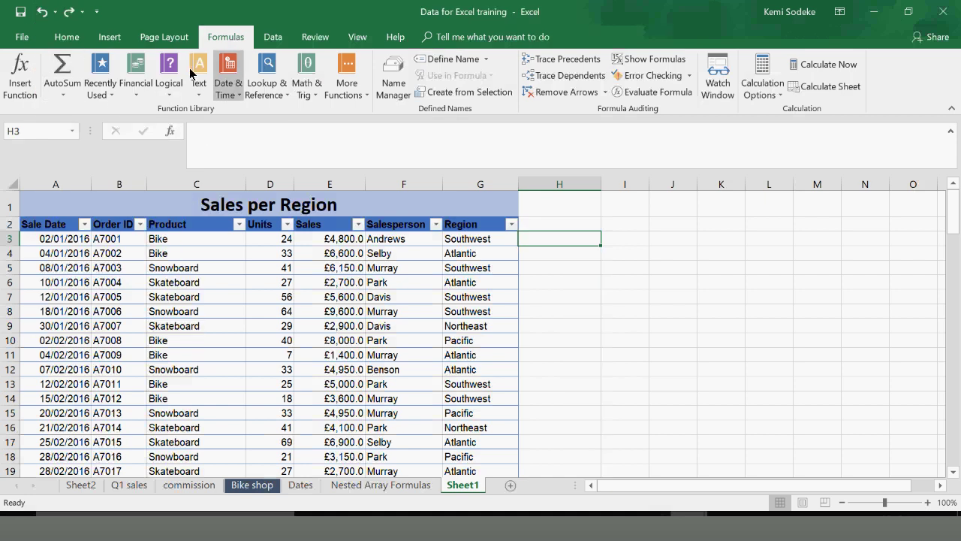
click(548, 234)
click(316, 93)
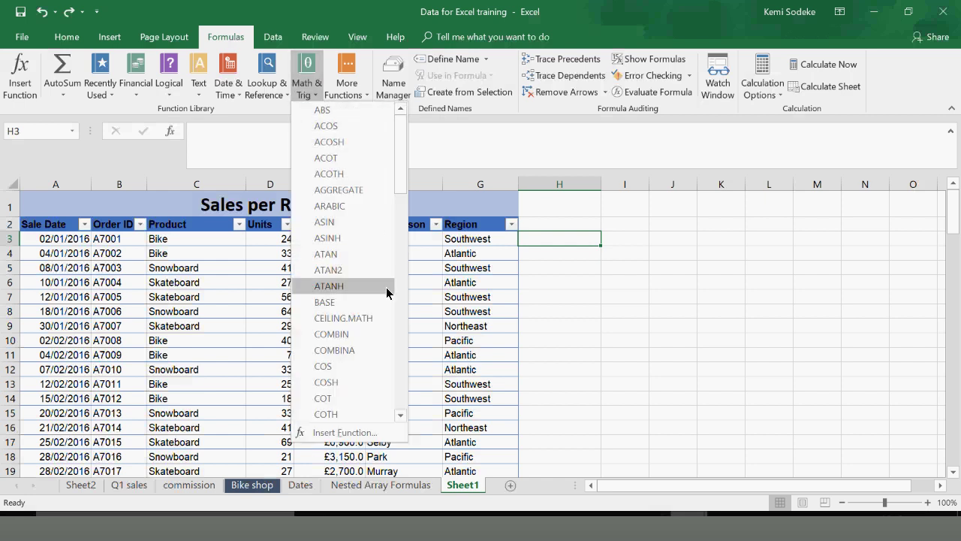
drag(397, 171, 421, 386)
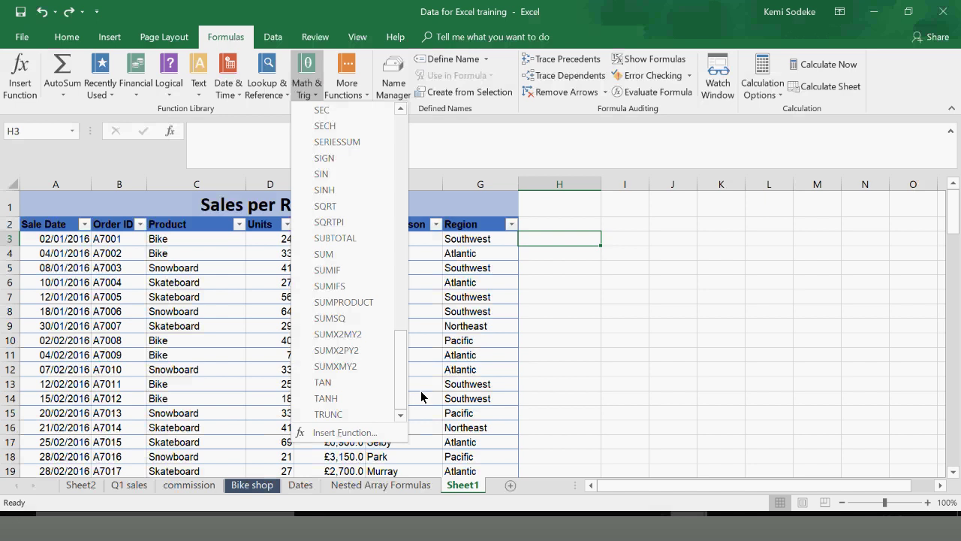
click(330, 254)
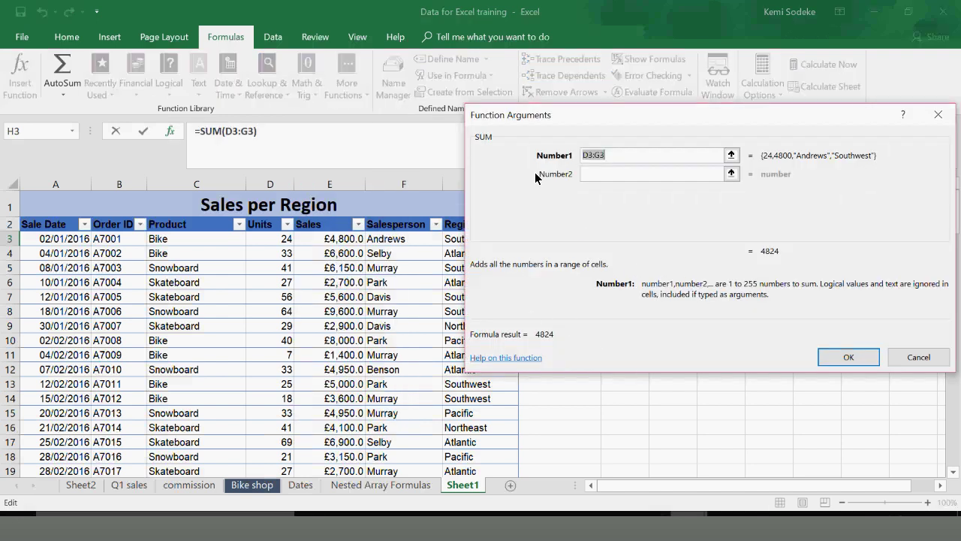
Set the SUM range to Sales E3:E115 and confirm, totalling 645100
drag(614, 111, 613, 93)
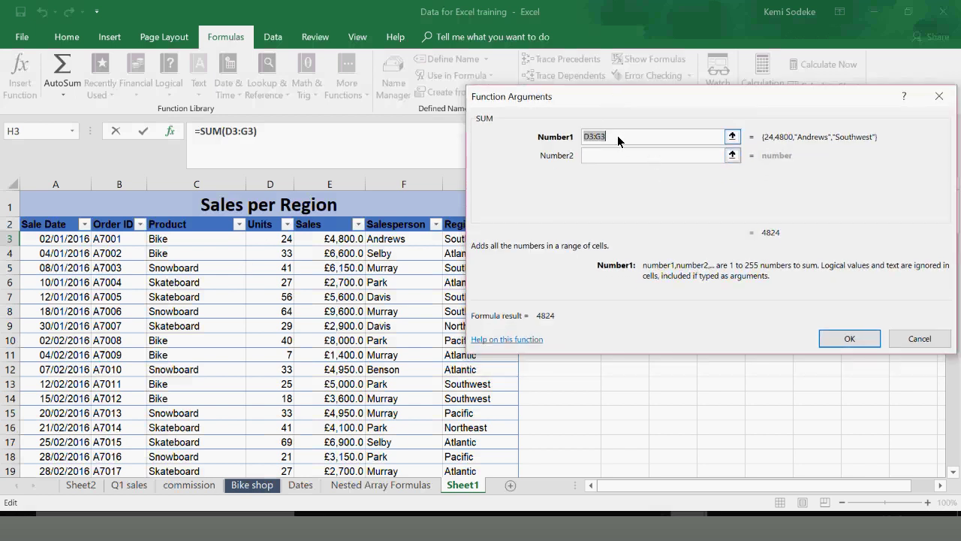
click(334, 239)
drag(334, 239, 319, 538)
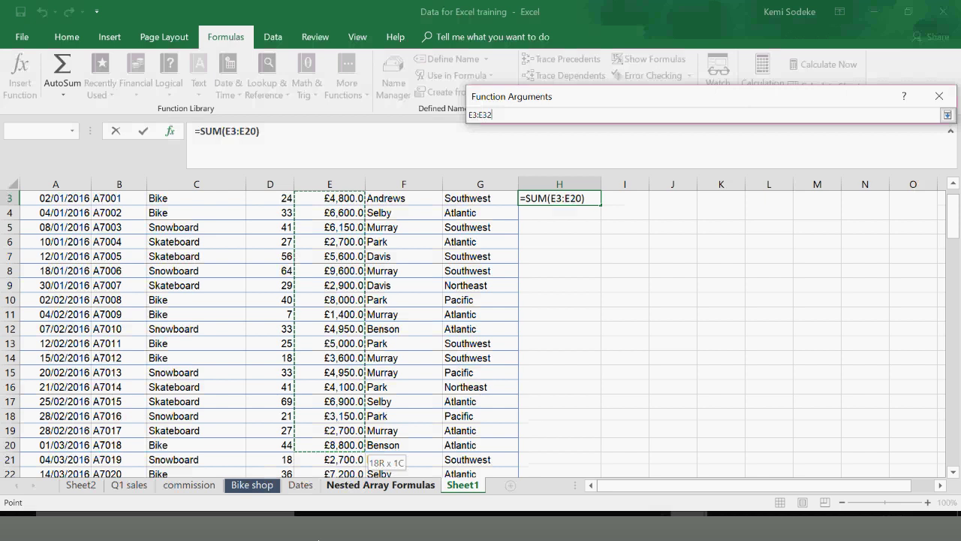
drag(319, 540, 329, 540)
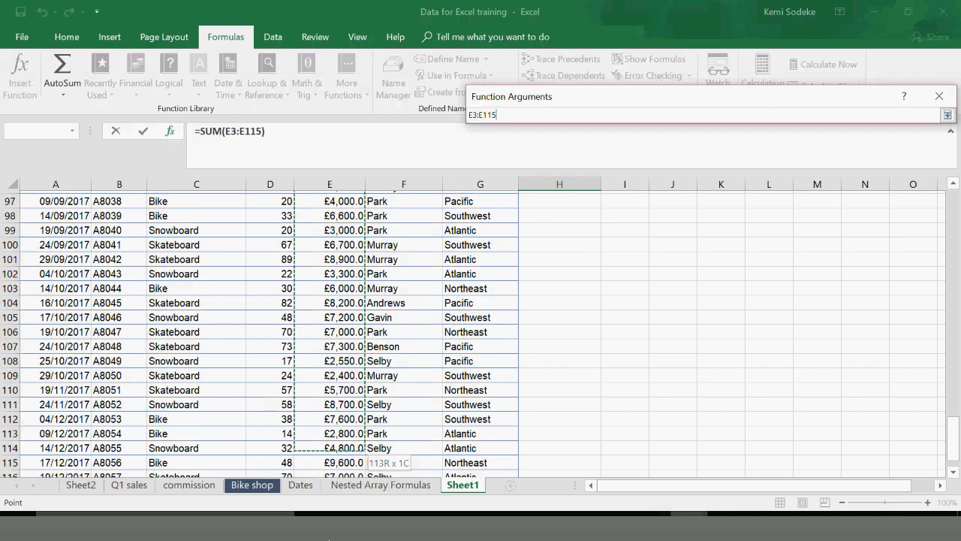
drag(329, 539, 329, 539)
key(Return)
Undo the table expansion into column H and clear the SUM formula from H3
key(ctrl+z)
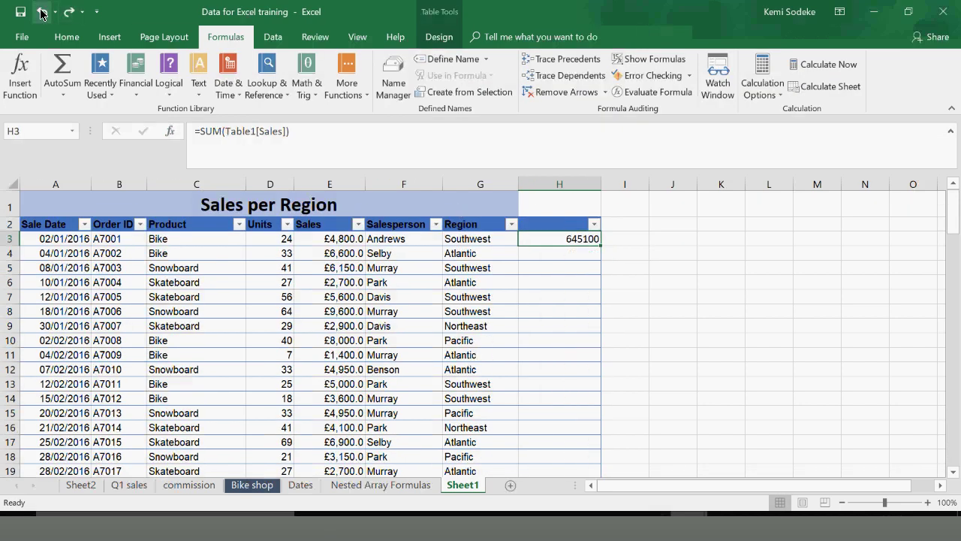
click(655, 347)
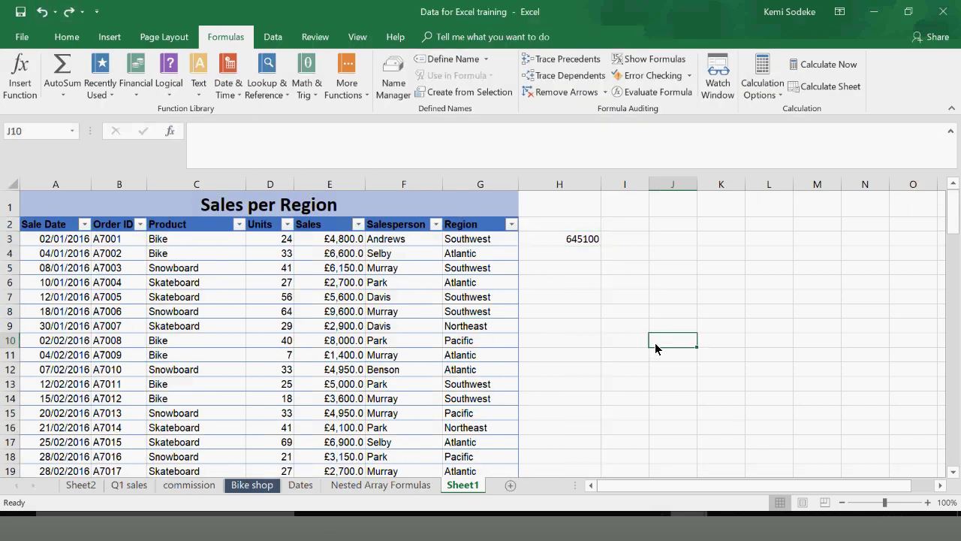
click(569, 240)
click(69, 12)
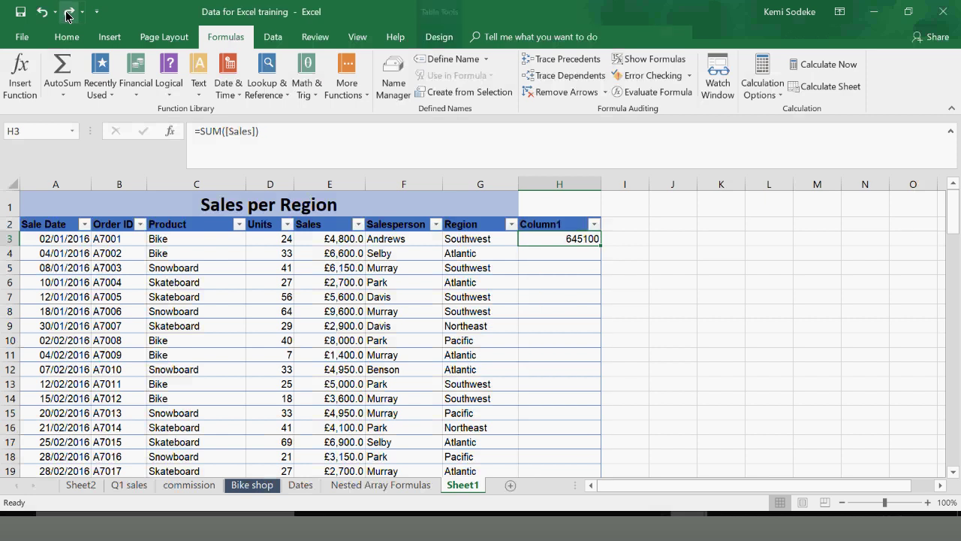
click(39, 12)
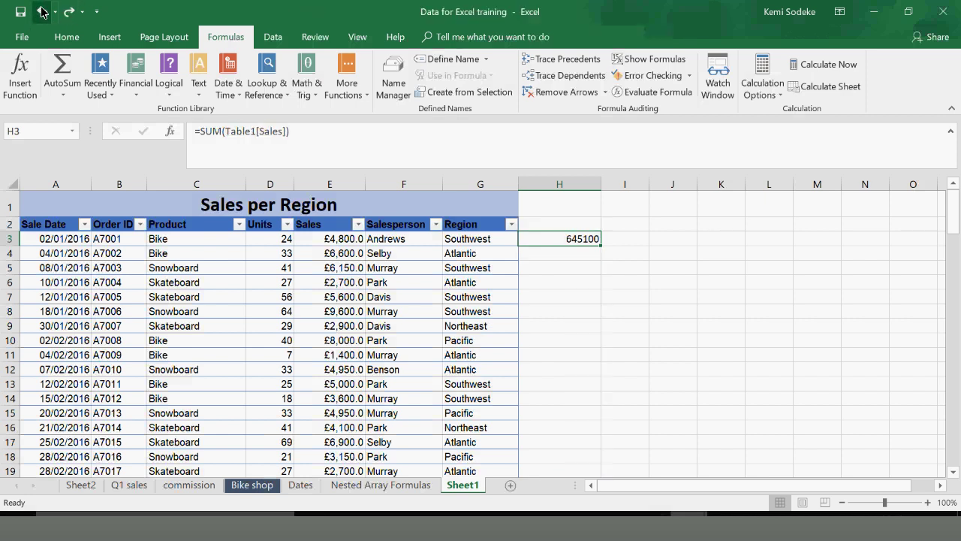
click(39, 12)
Retype =SUM over the Sales column in H3, undoing the fill so only H3 shows 645100
click(560, 239)
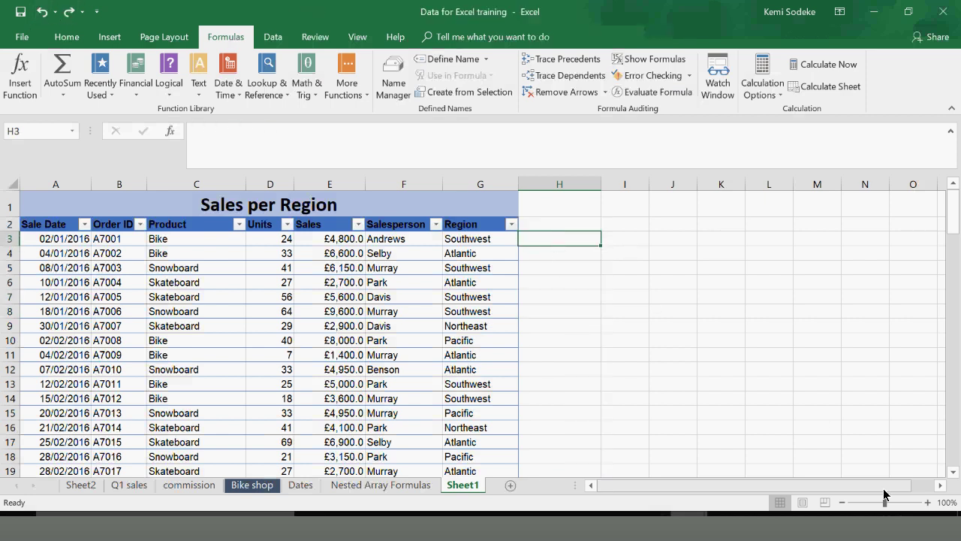
text(=sum)
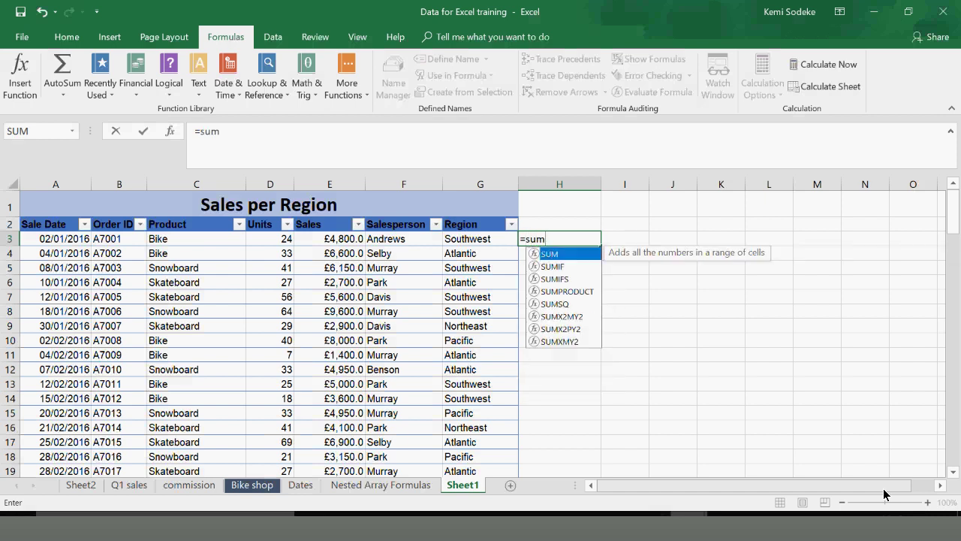
text(()
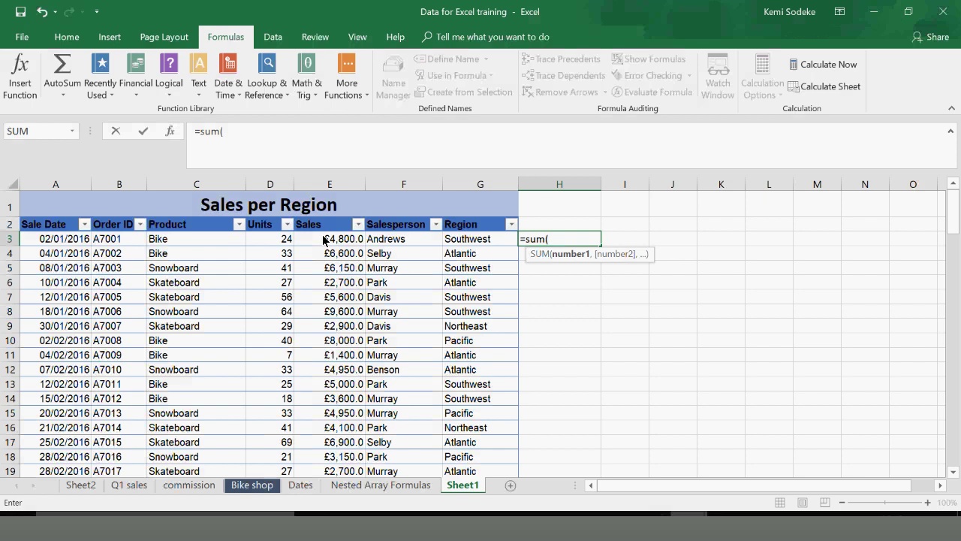
drag(332, 240, 315, 538)
key(Return)
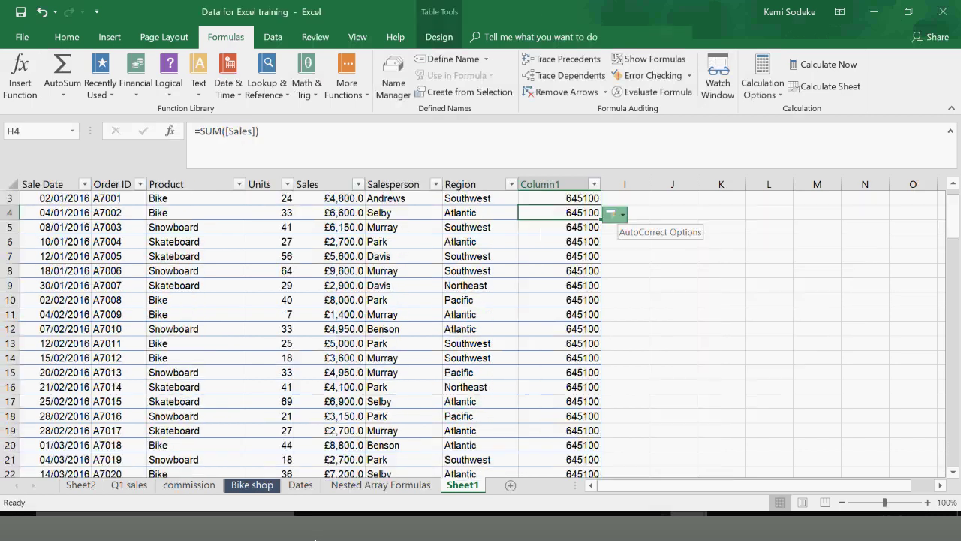
key(ctrl+z)
scroll(686, 355, up, 1)
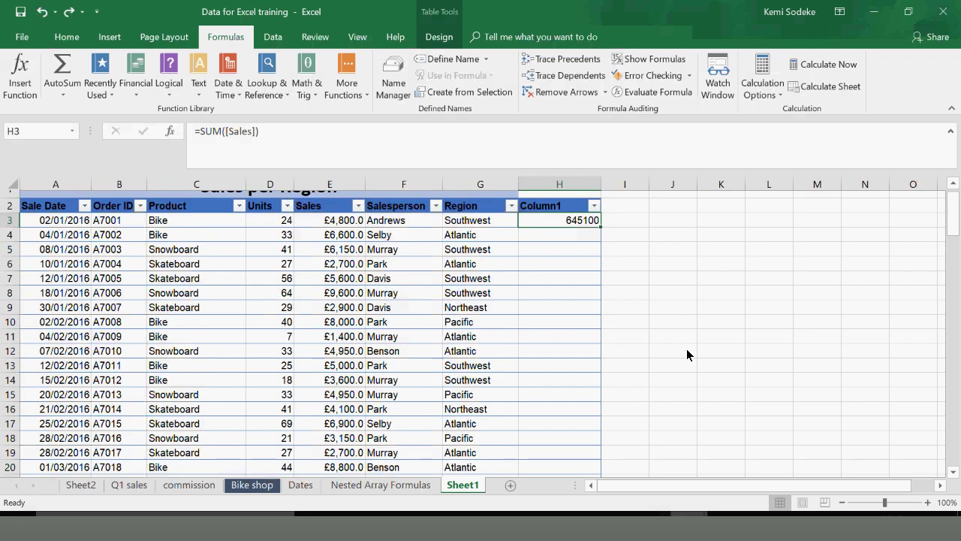
scroll(686, 355, up, 1)
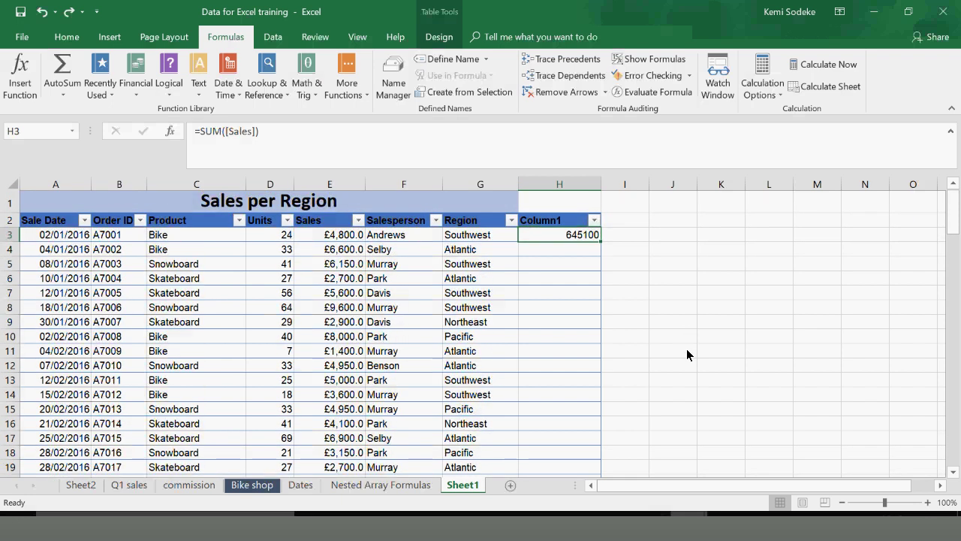
Open the calculated column's AutoCorrect options, then cancel the AutoCorrect dialog without changes
click(616, 255)
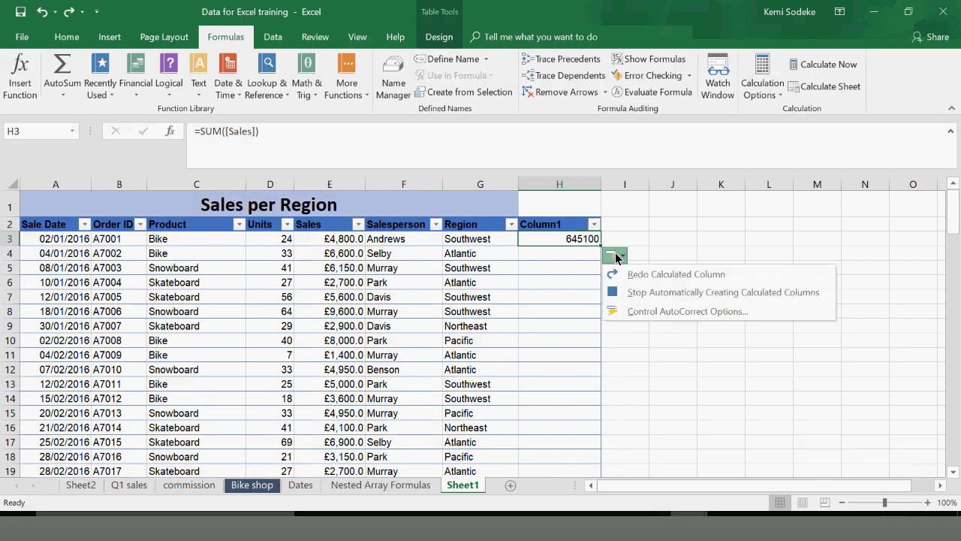
click(667, 299)
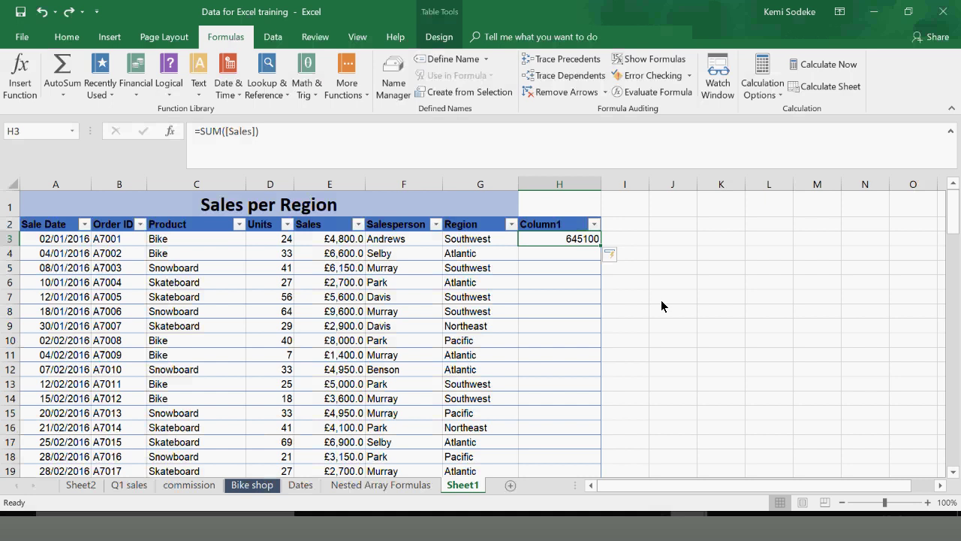
click(620, 259)
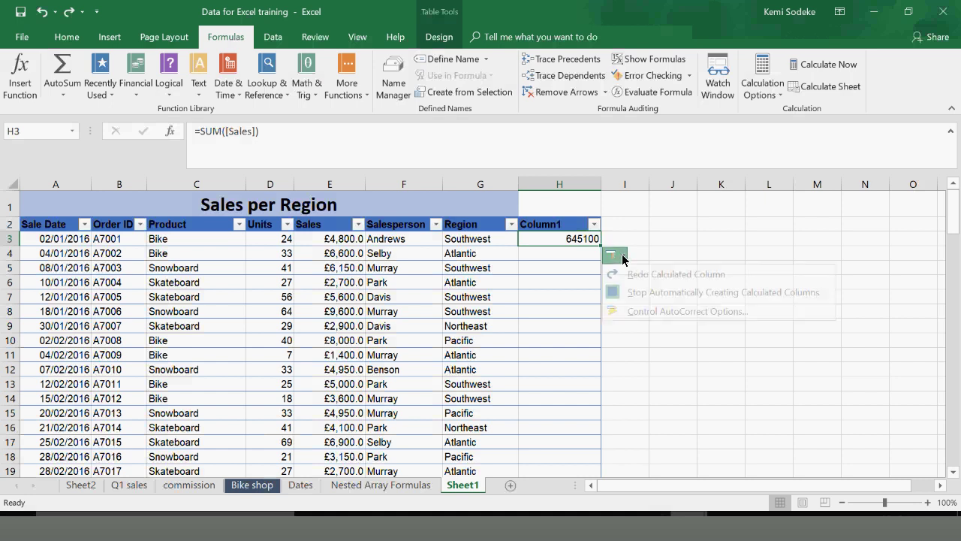
click(635, 312)
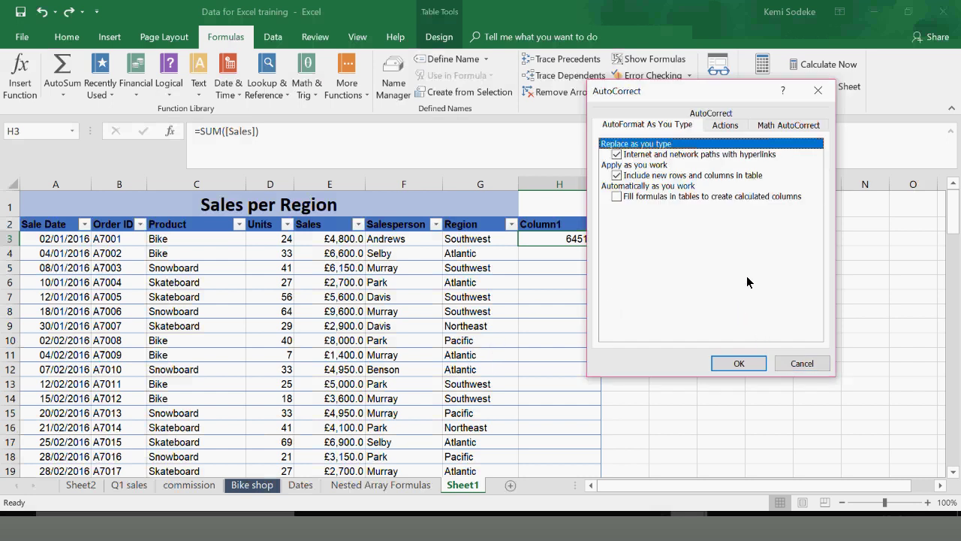
click(796, 364)
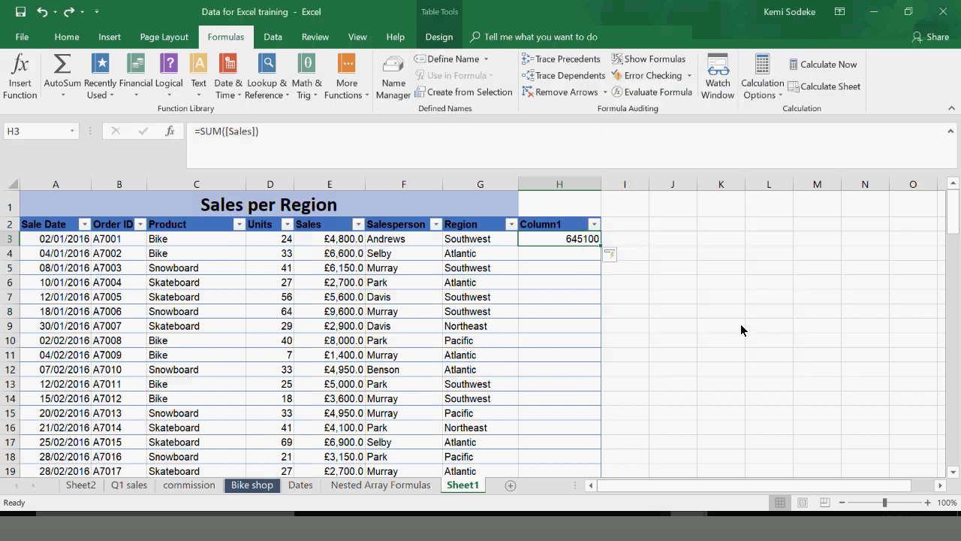
Undo three times to remove the column rewrite, the table expansion and H3's total
click(37, 15)
click(43, 16)
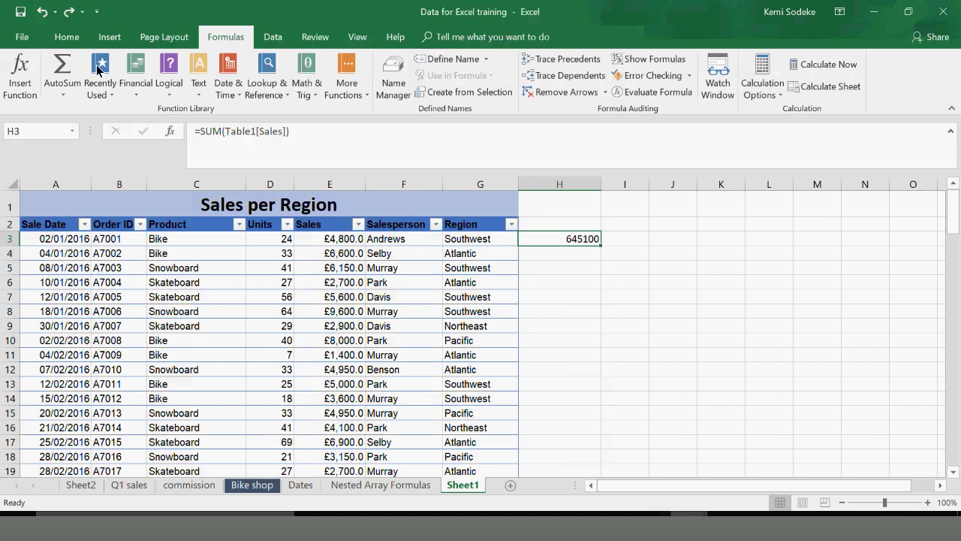
click(42, 14)
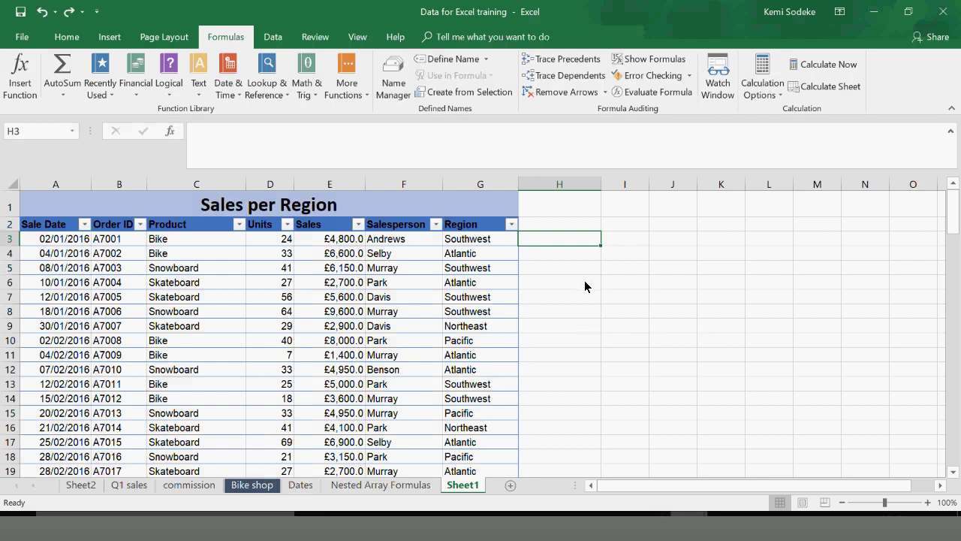
click(583, 344)
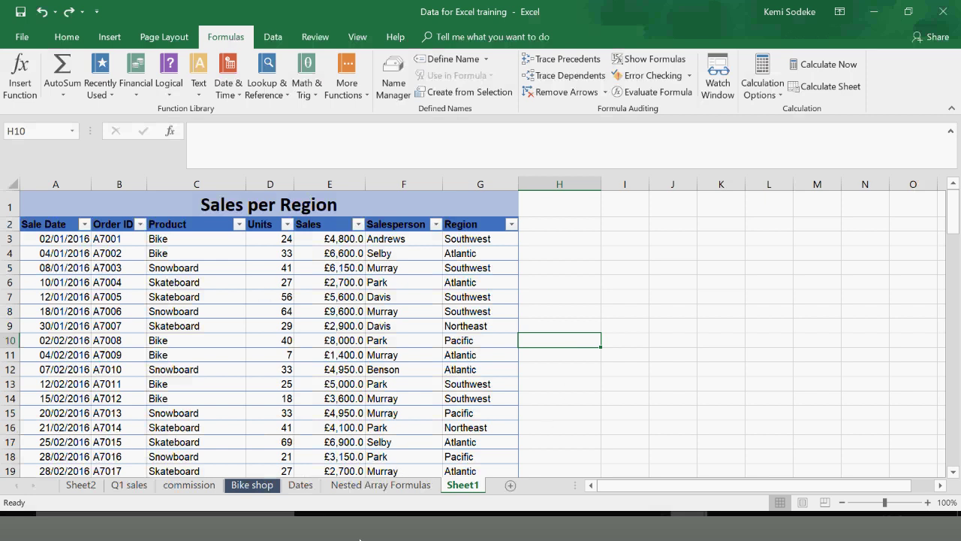
scroll(650, 379, down, 2)
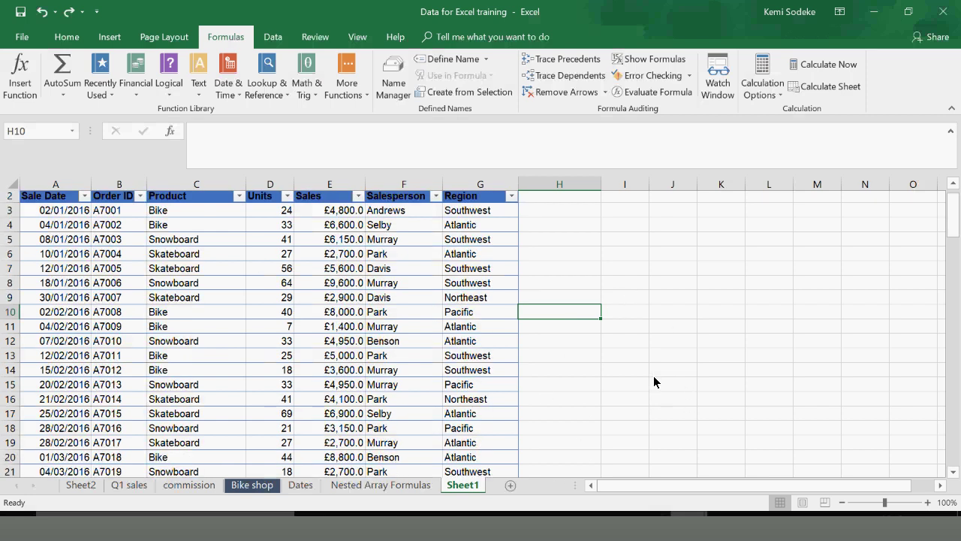
Select H3, start the ABS function from Math & Trig, then cancel it
scroll(584, 371, up, 2)
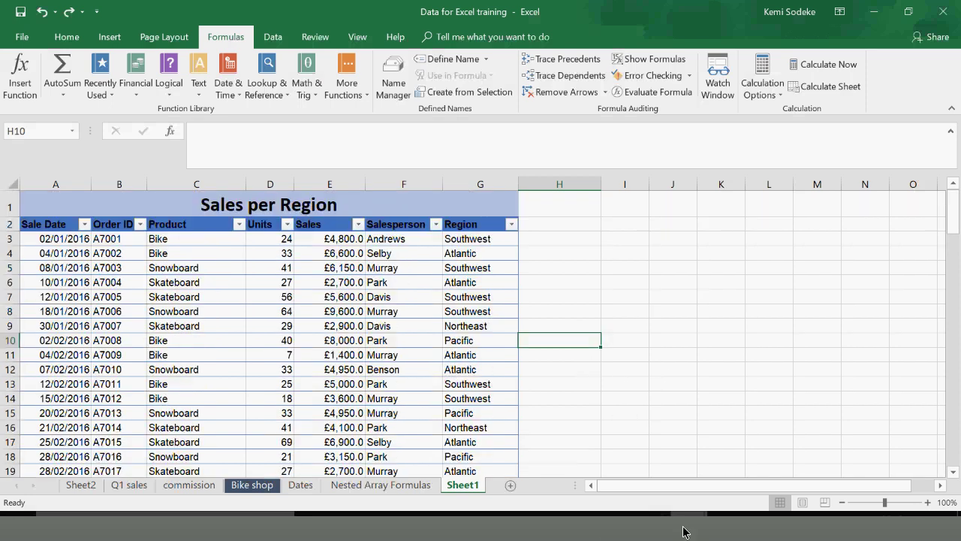
click(594, 284)
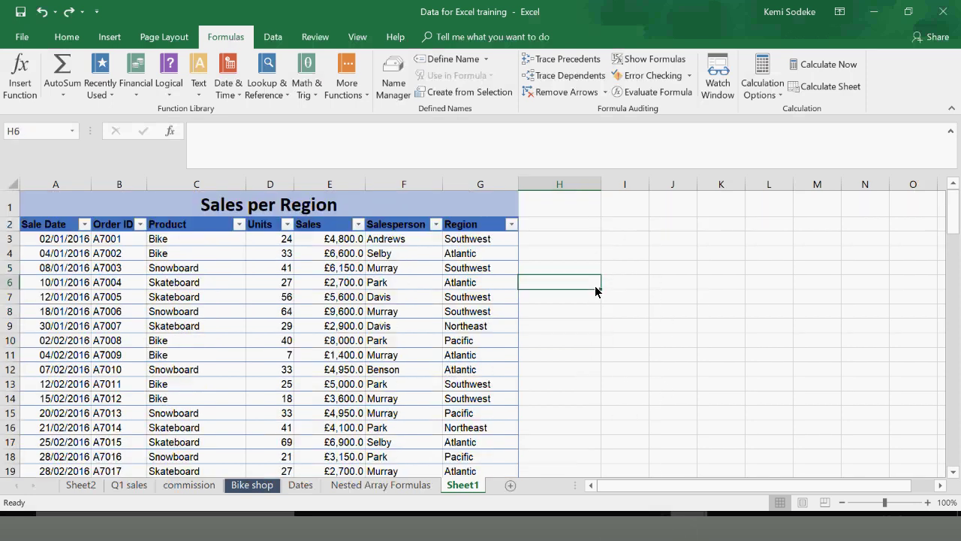
click(560, 240)
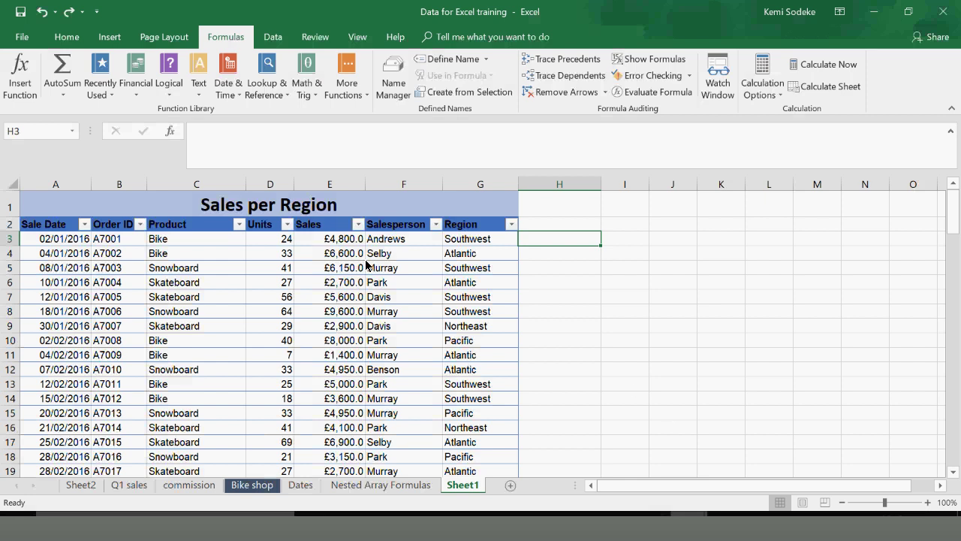
click(315, 95)
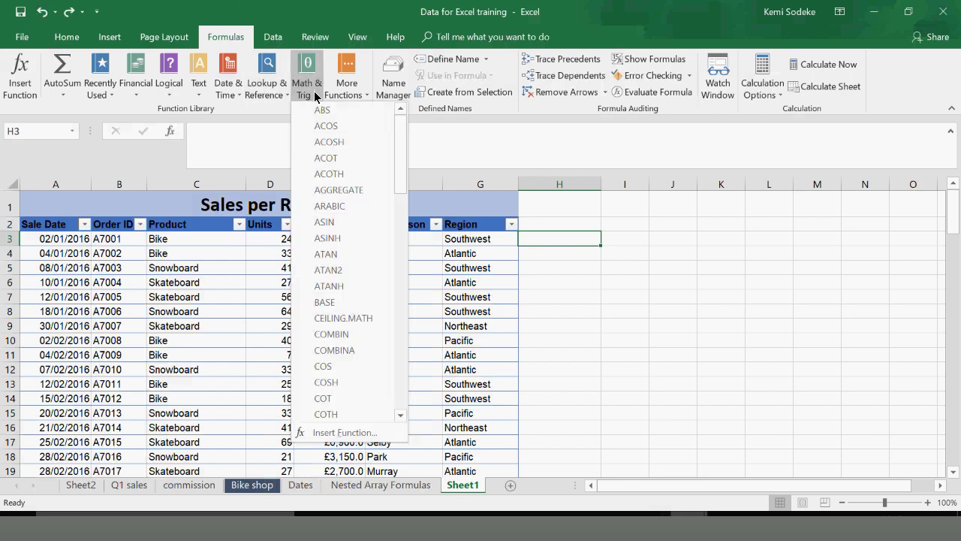
drag(400, 154, 356, 95)
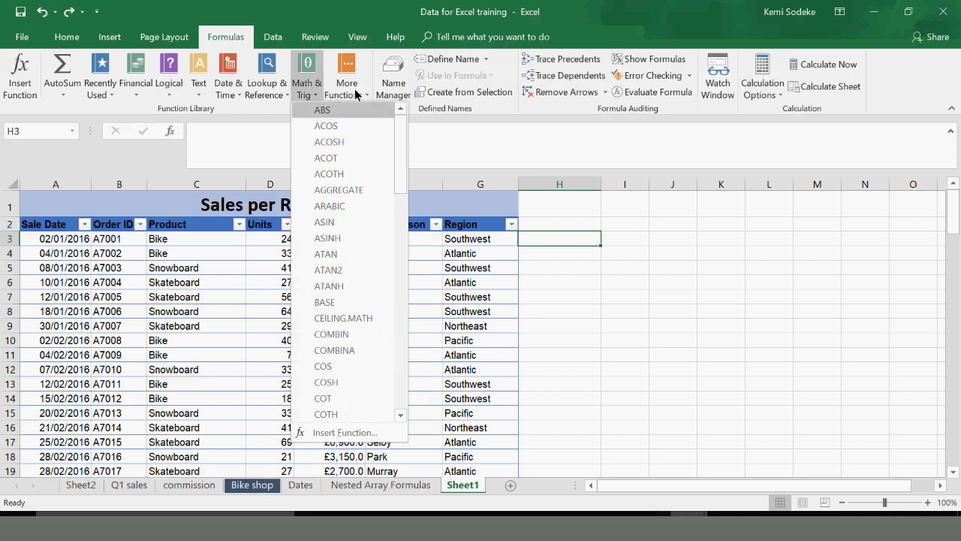
click(323, 112)
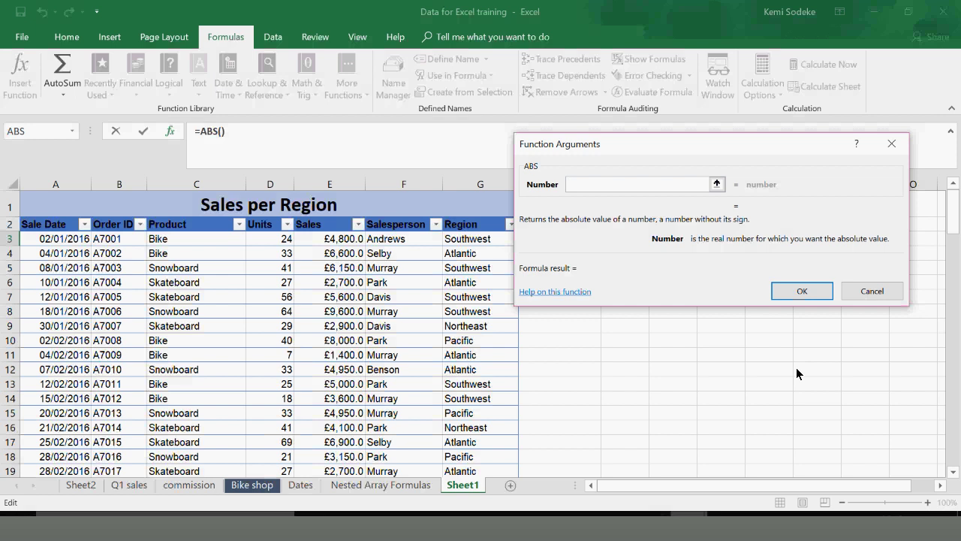
drag(689, 138, 732, 364)
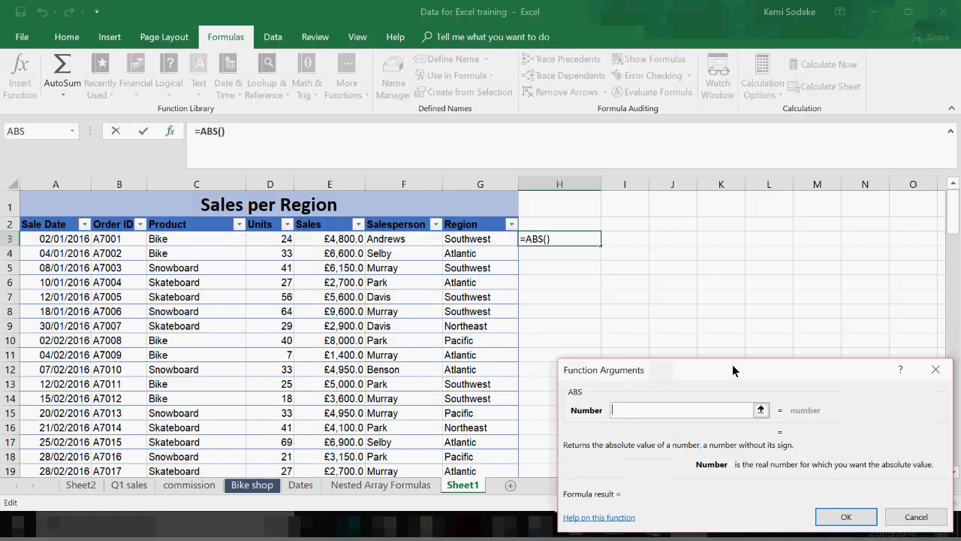
key(Escape)
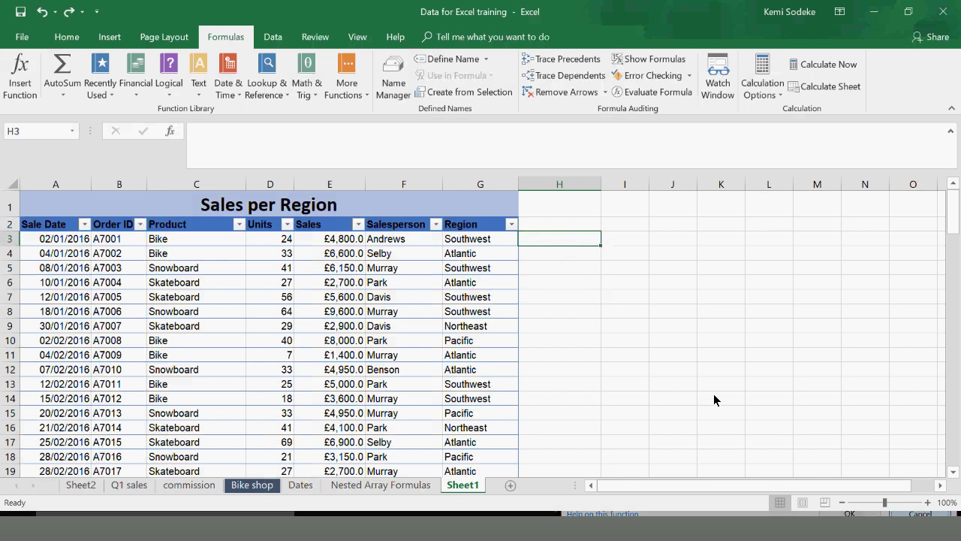
Enter -45000 in H3, extending the table with Column1
text(-45000)
key(Return)
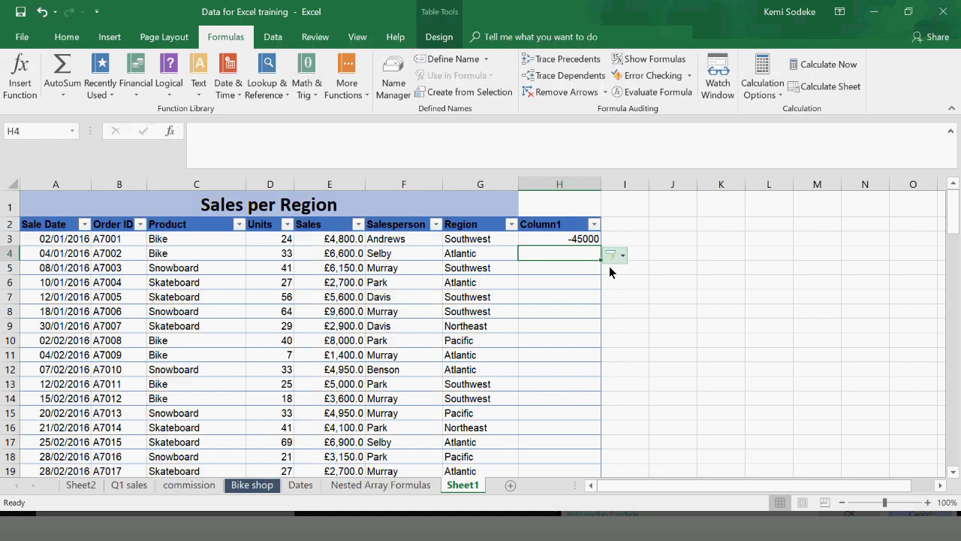
click(681, 308)
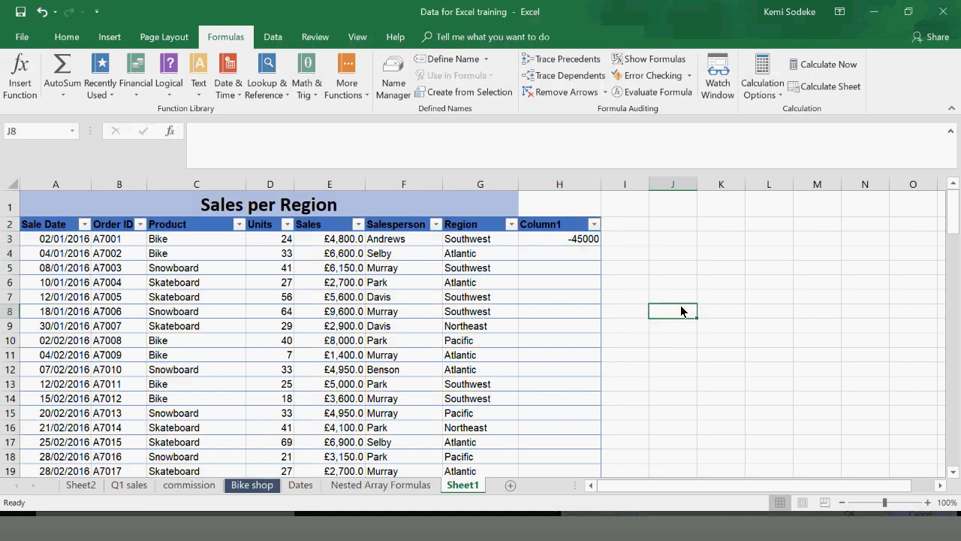
click(621, 239)
text(=)
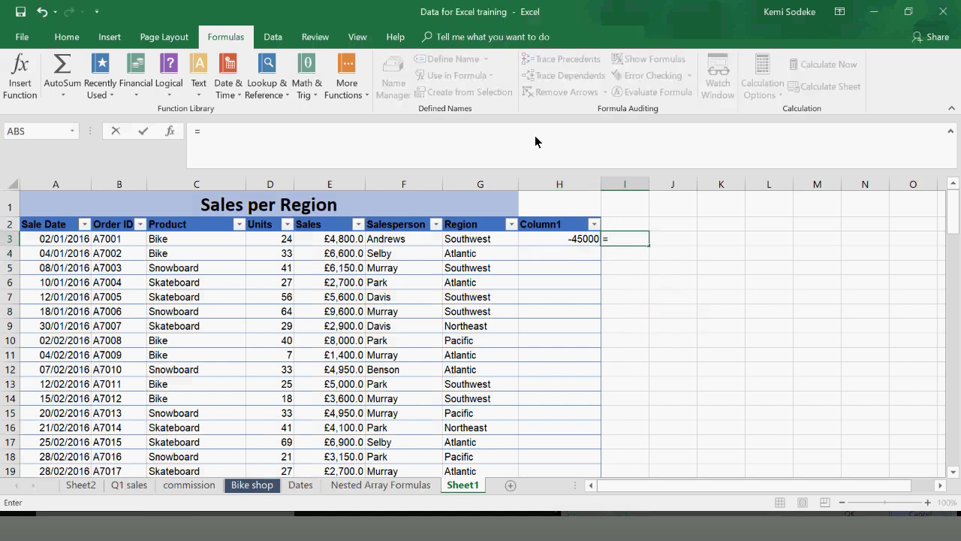
click(307, 84)
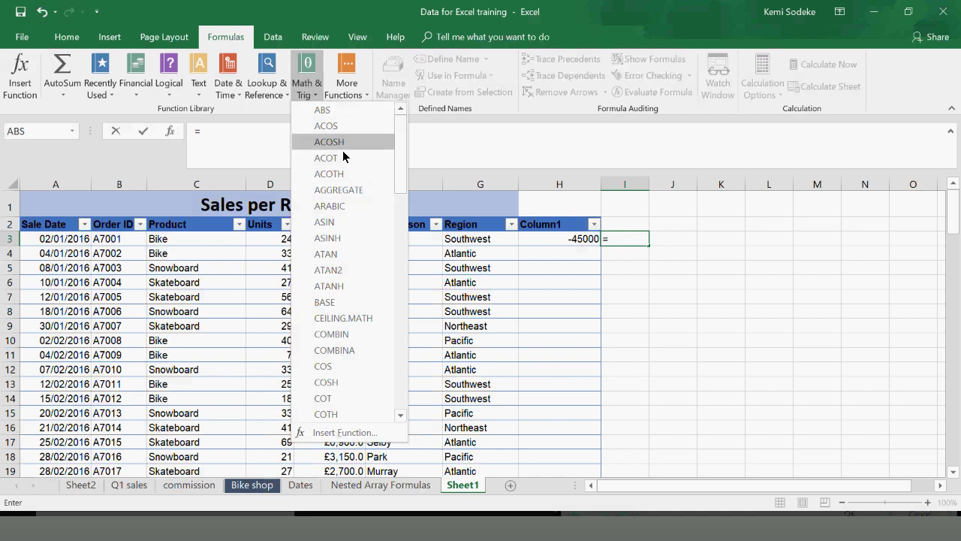
click(323, 110)
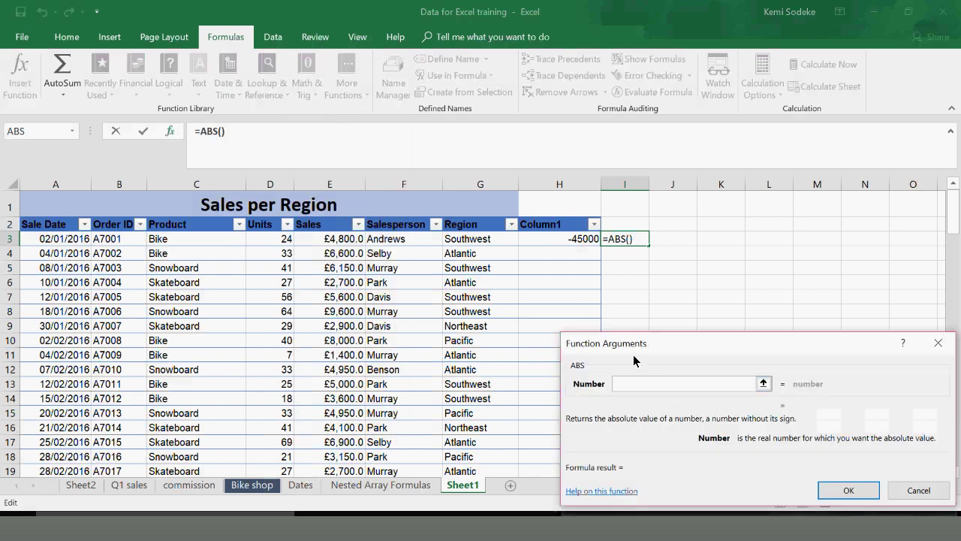
click(586, 242)
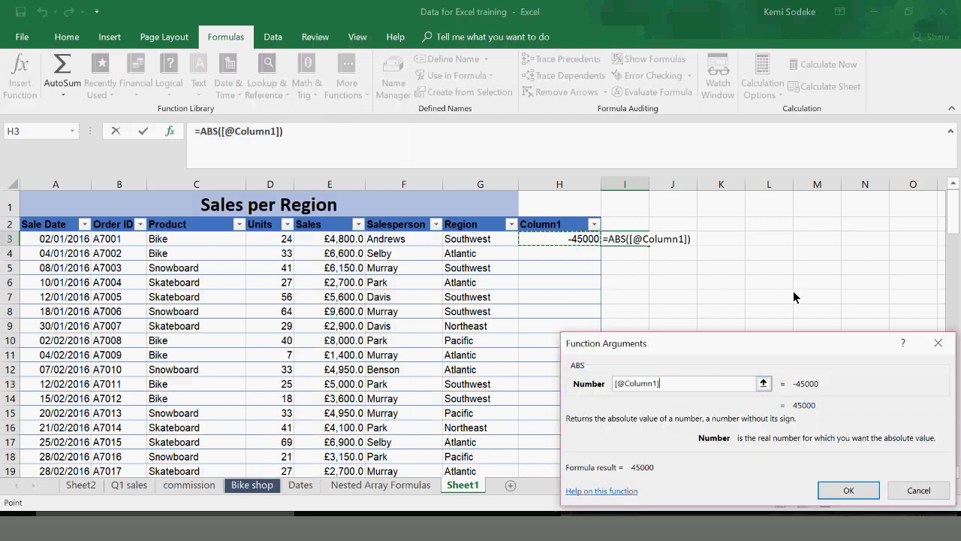
key(Return)
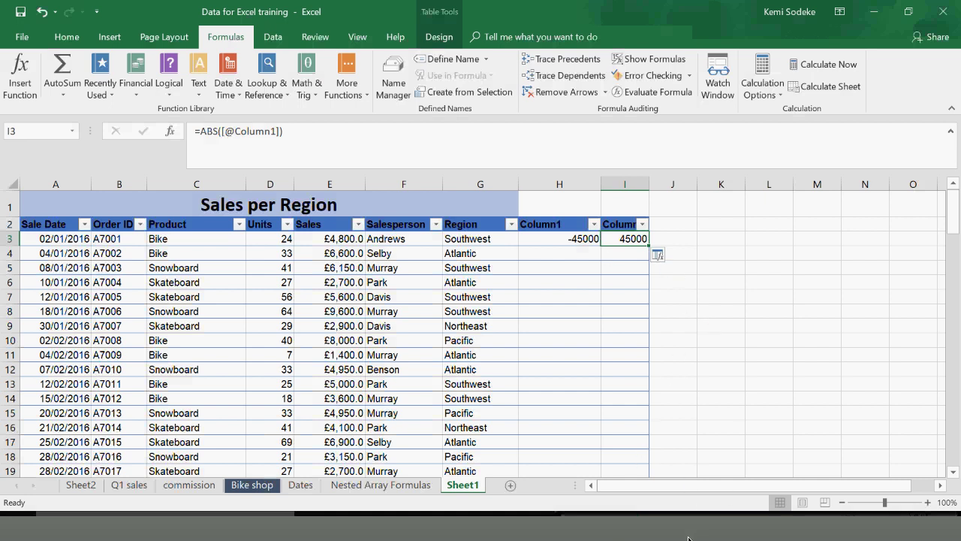
click(740, 255)
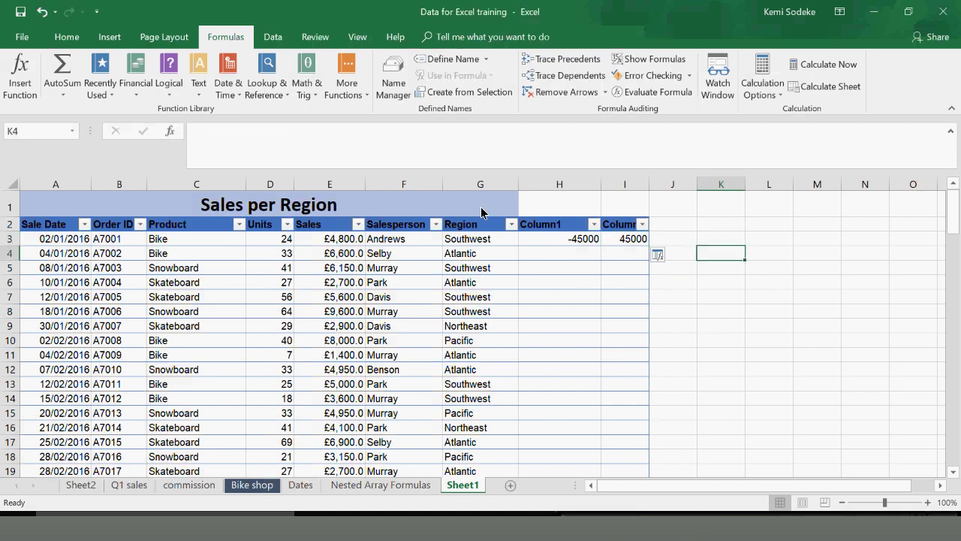
click(274, 36)
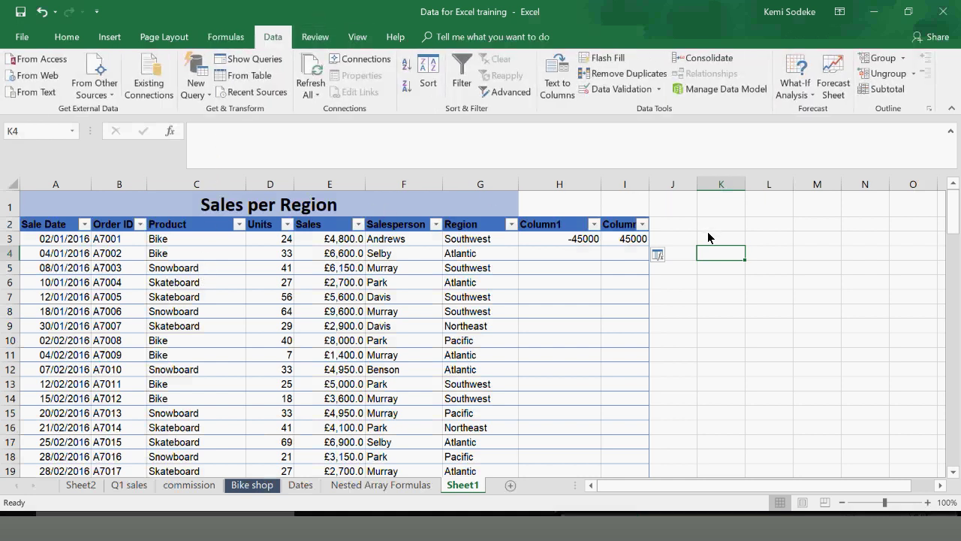
Delete the Column1 and Column2 columns H and I from the table
click(739, 332)
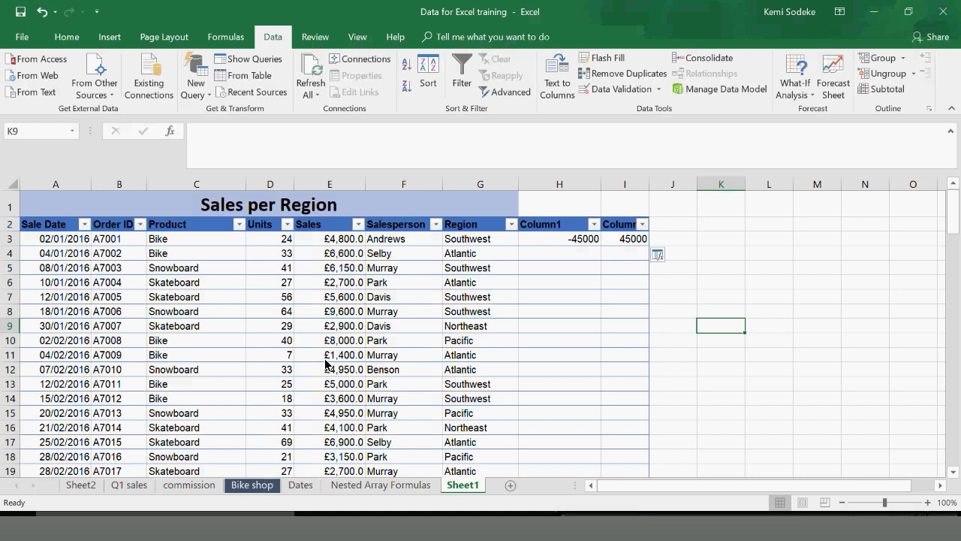
drag(561, 190, 624, 185)
right_click(625, 185)
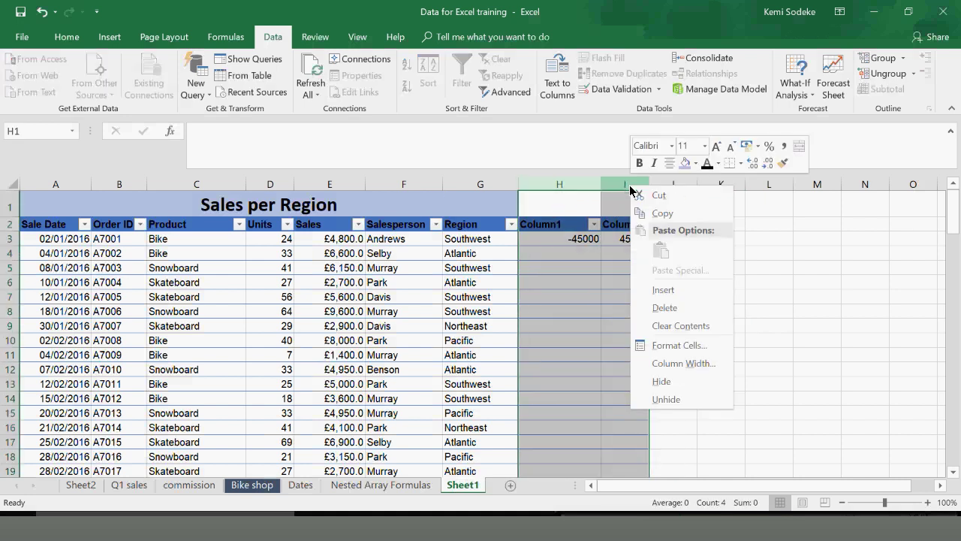
key(Escape)
key(ctrl+minus)
click(763, 325)
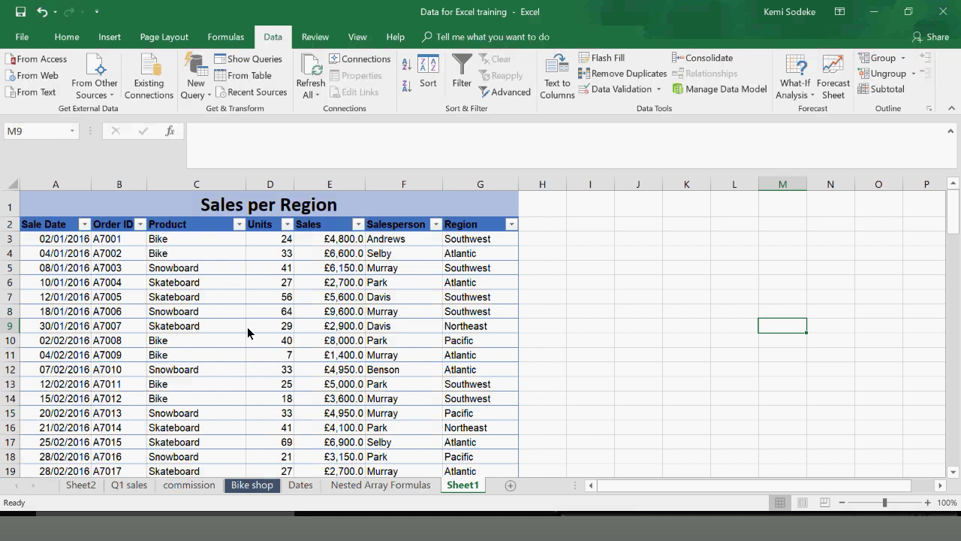
Select the whole Region column G and bring up its context menu
click(327, 373)
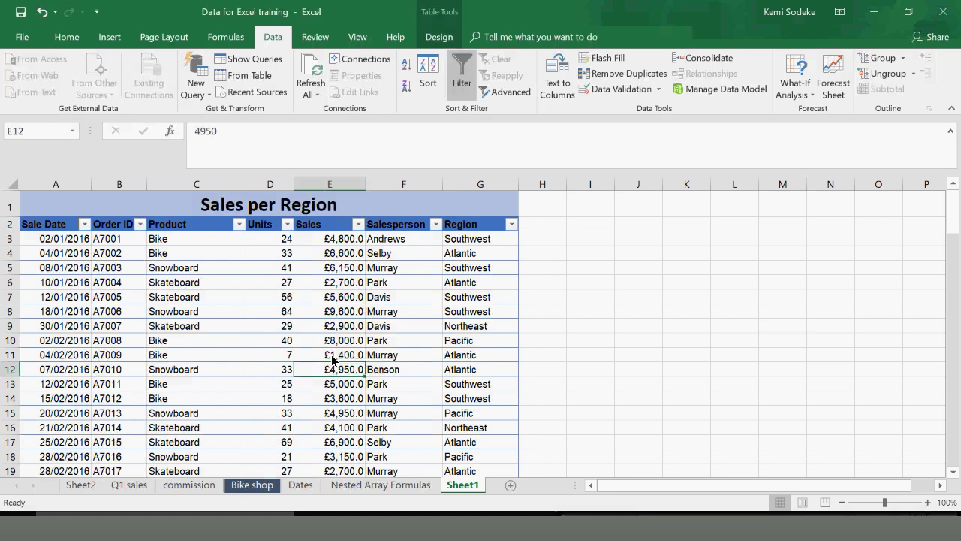
click(469, 241)
click(477, 268)
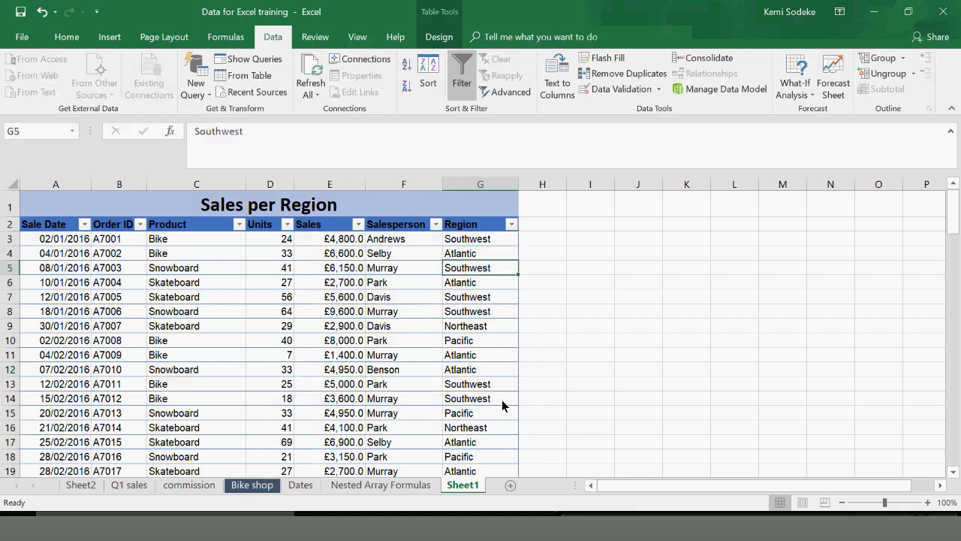
scroll(501, 373, down, 7)
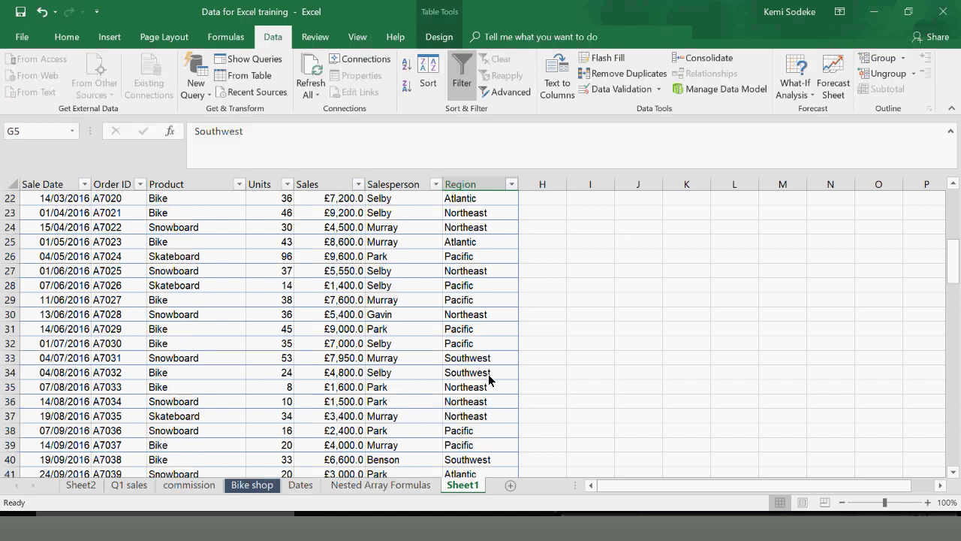
scroll(489, 382, up, 7)
right_click(480, 184)
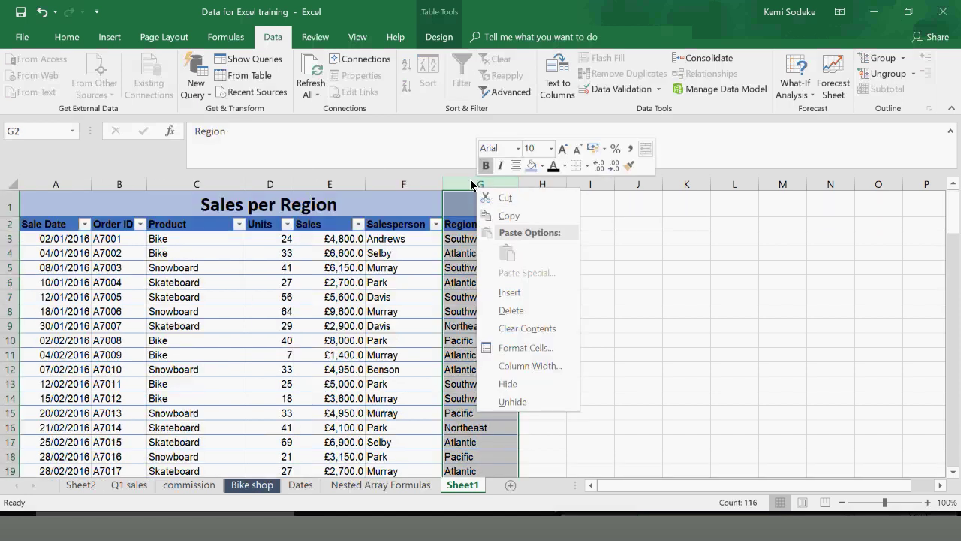
Copy the Region column and add a new blank Sheet3, dismissing the paste size error
click(524, 217)
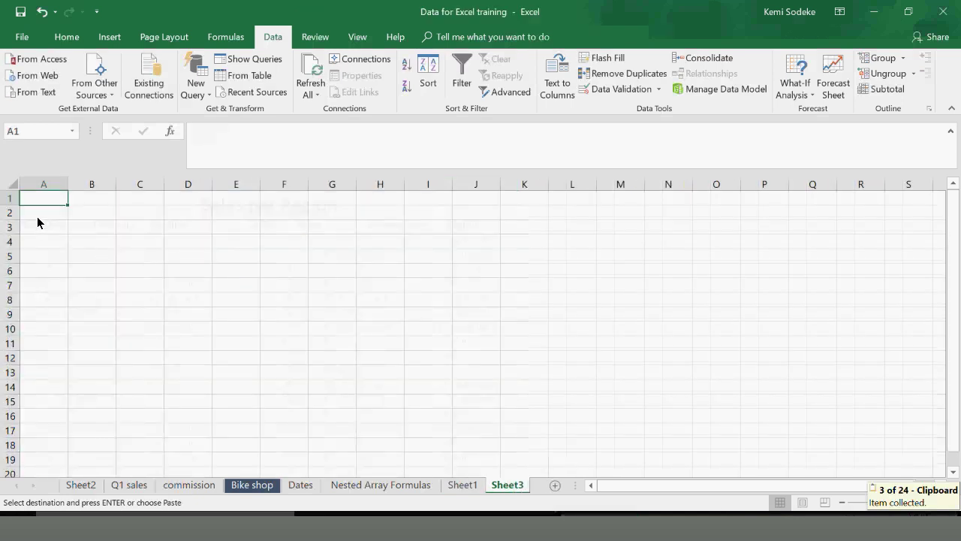
click(37, 216)
key(ctrl+v)
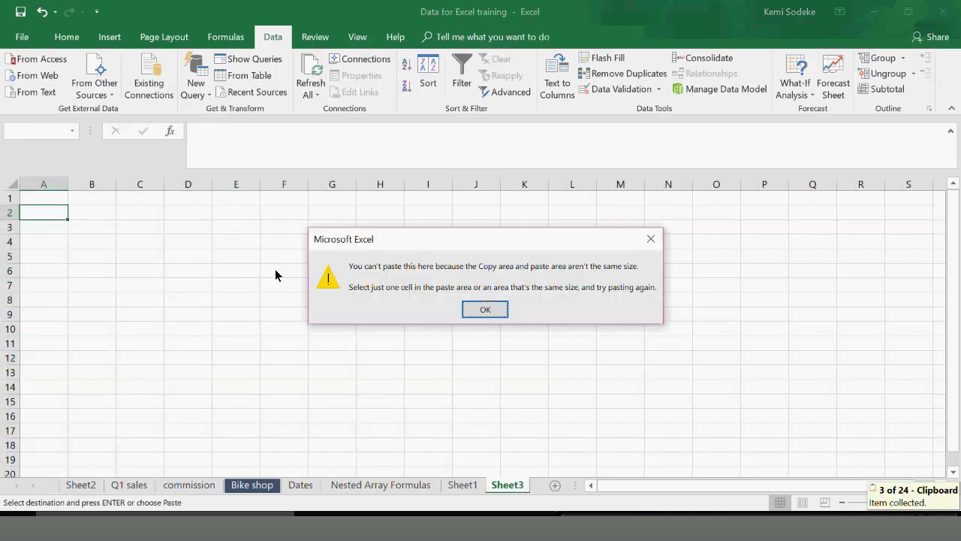
click(480, 308)
Paste the Region column at A1 of Sheet3 and select column A
click(33, 198)
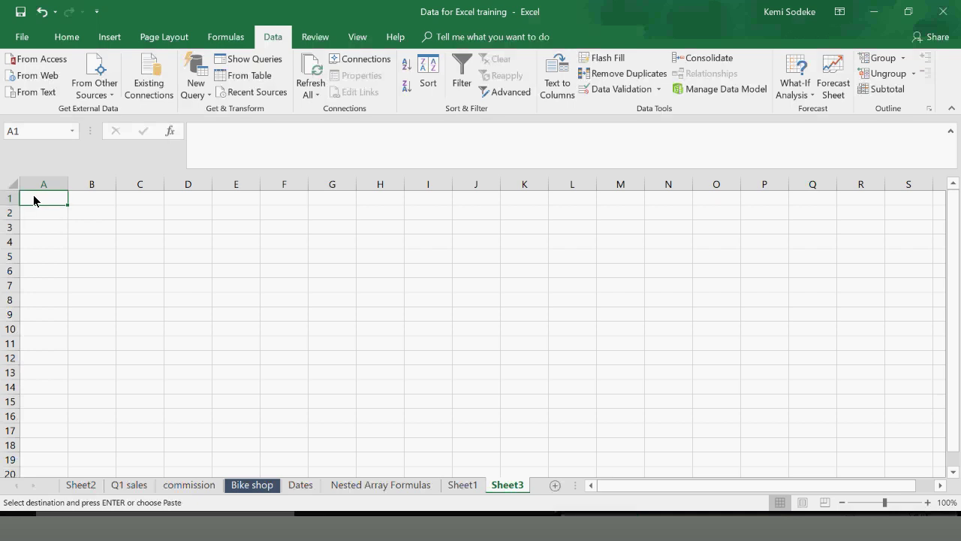
key(ctrl+v)
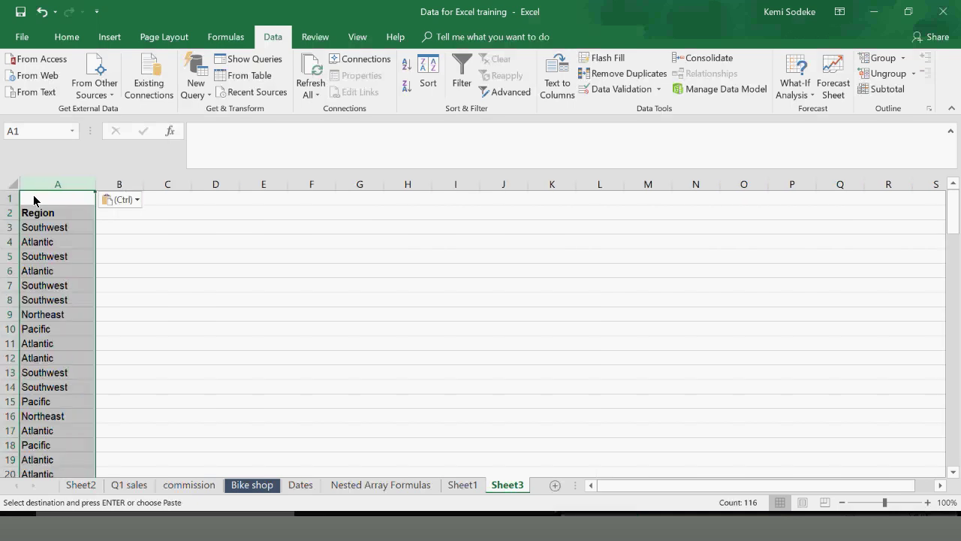
click(170, 300)
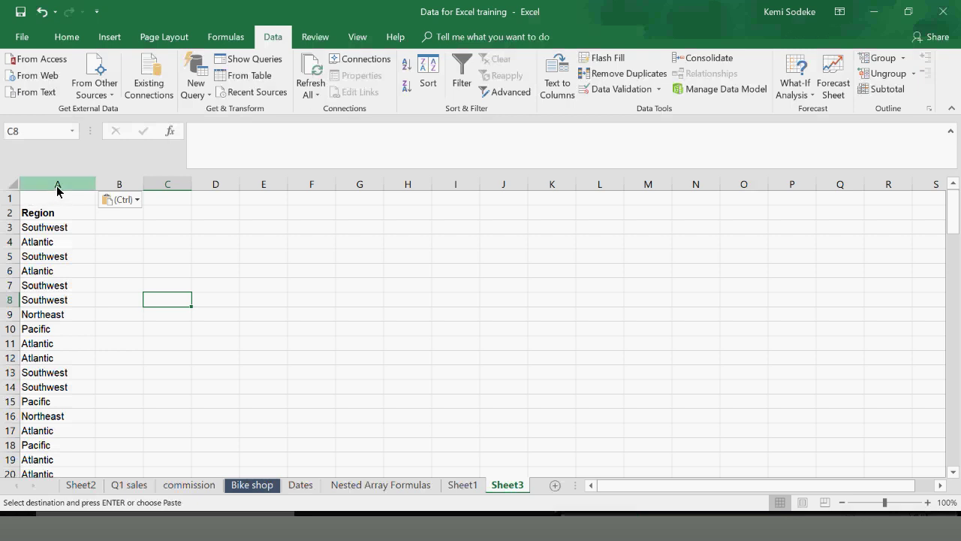
click(57, 185)
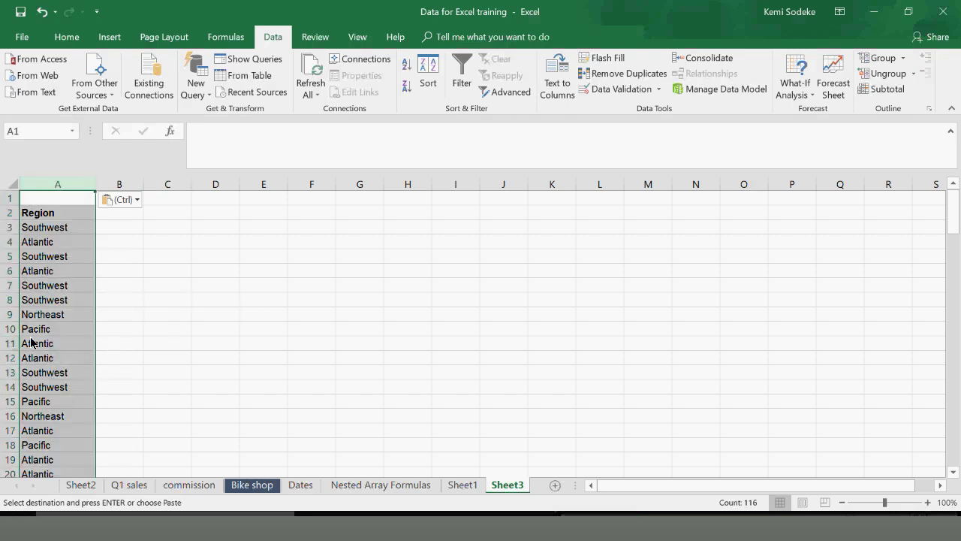
scroll(33, 338, down, 3)
scroll(36, 330, up, 3)
Remove duplicates from Sheet3's column A, leaving Southwest, Atlantic, Northeast and Pacific
click(54, 190)
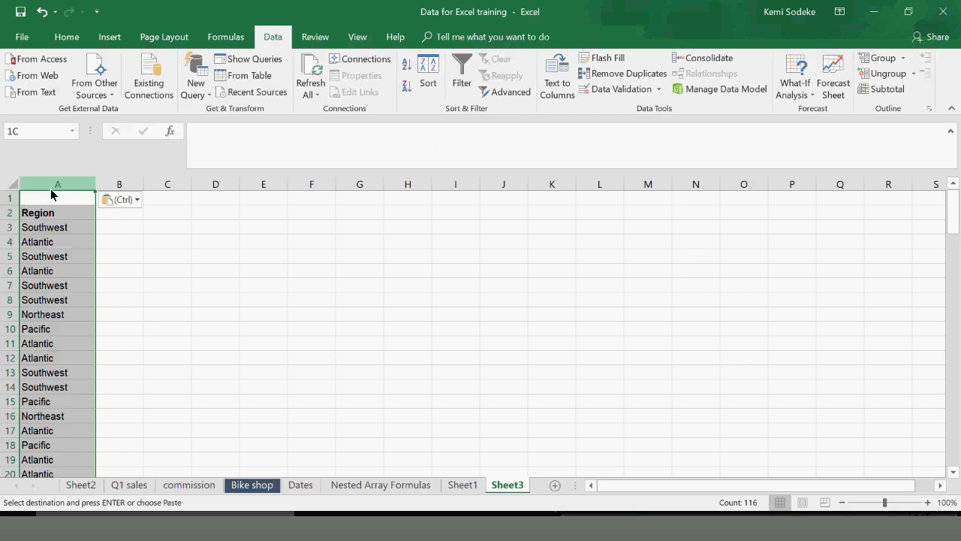
click(631, 75)
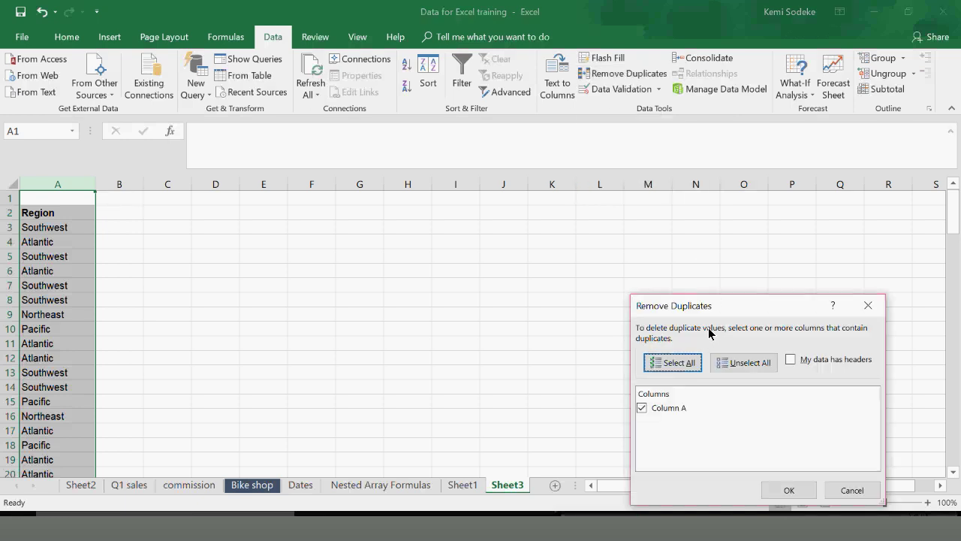
click(789, 491)
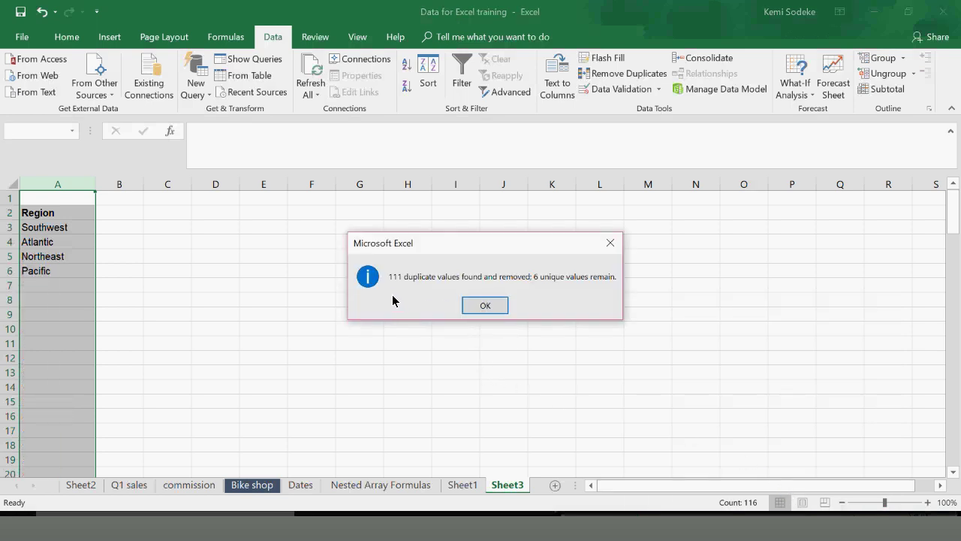
click(489, 306)
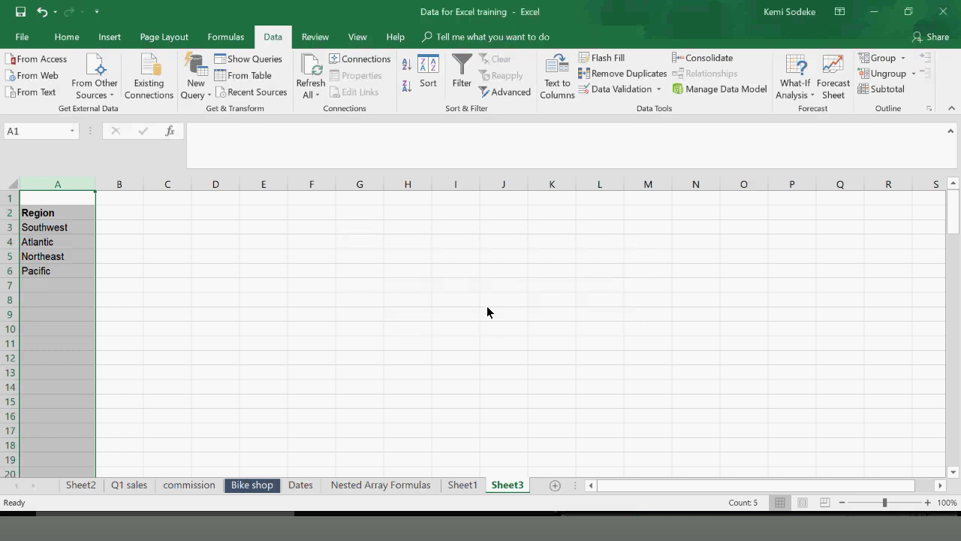
Select the four unique regions in A3:A6, then return to Sheet1's sales table
drag(58, 228, 58, 271)
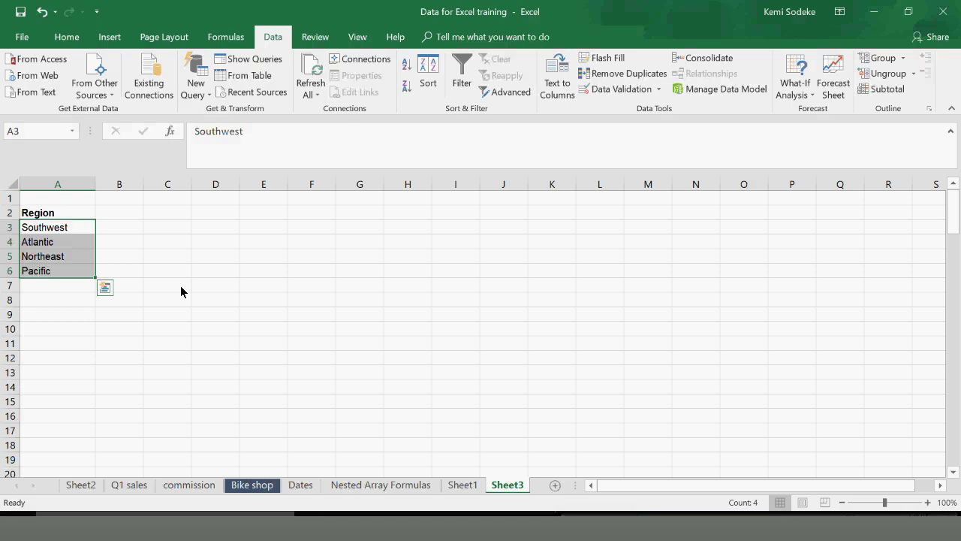
click(462, 486)
click(577, 270)
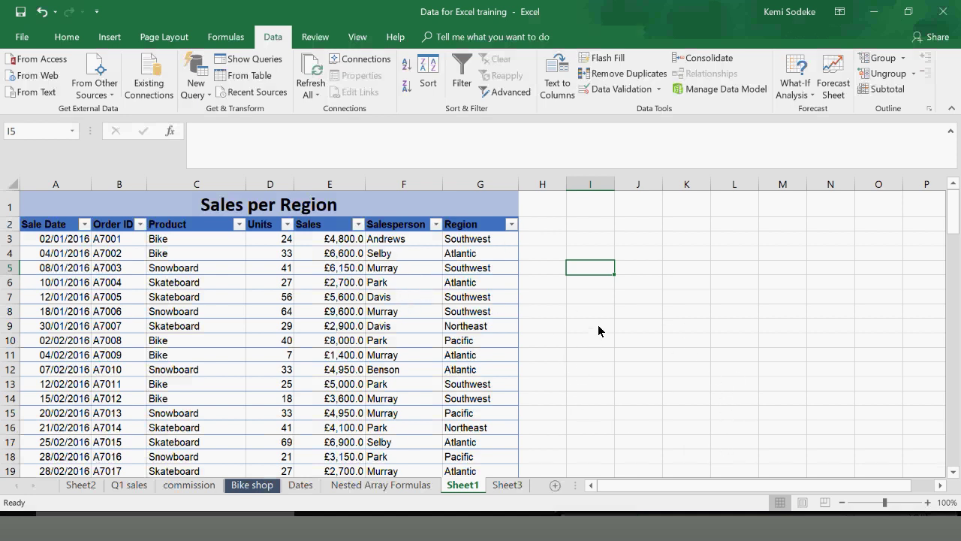
Scroll through Sheet1's Sales per Region table and bring up the Home ribbon commands
scroll(598, 324, down, 3)
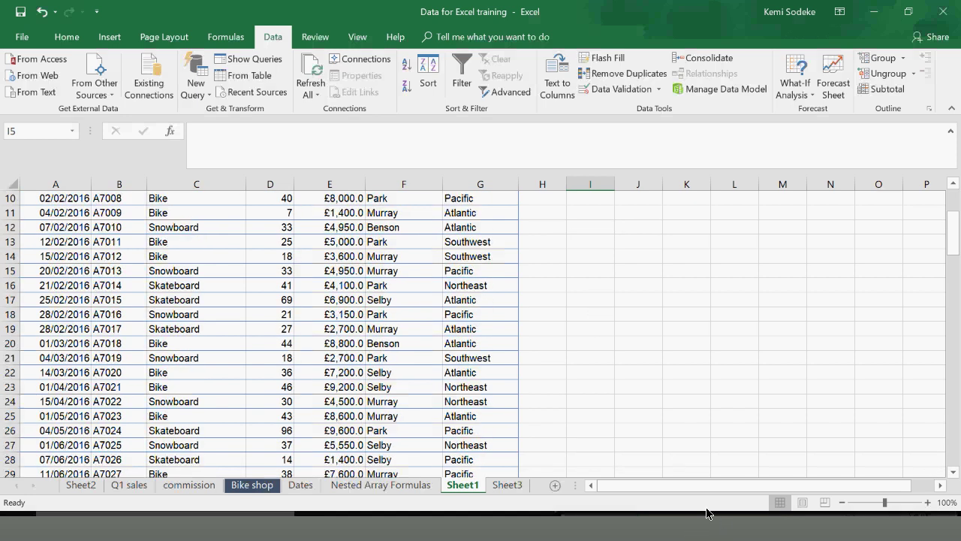
scroll(704, 410, down, 1)
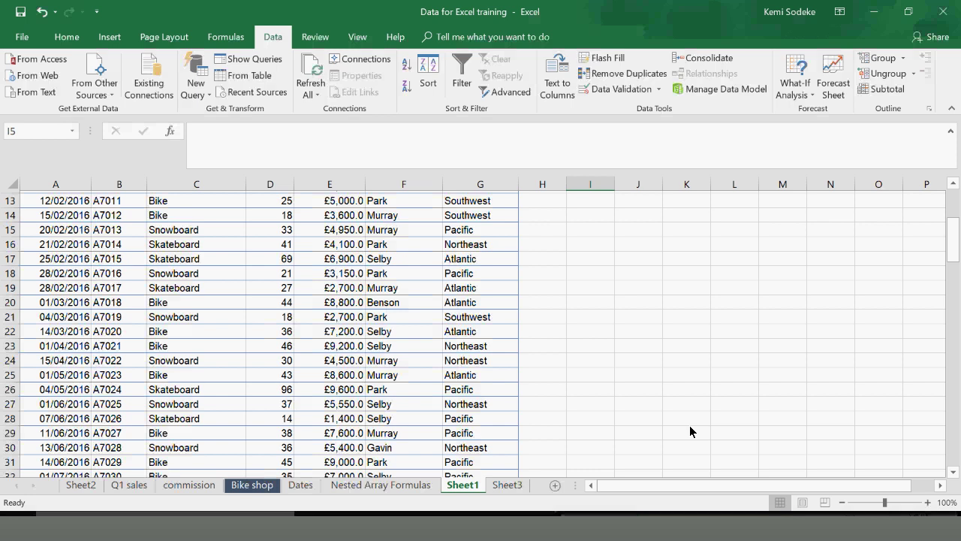
scroll(689, 425, up, 1)
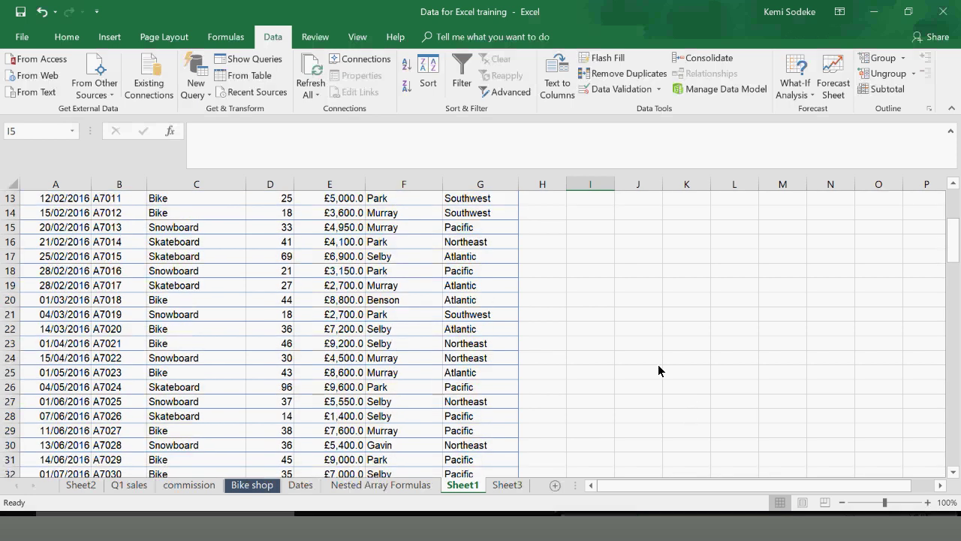
scroll(659, 369, up, 4)
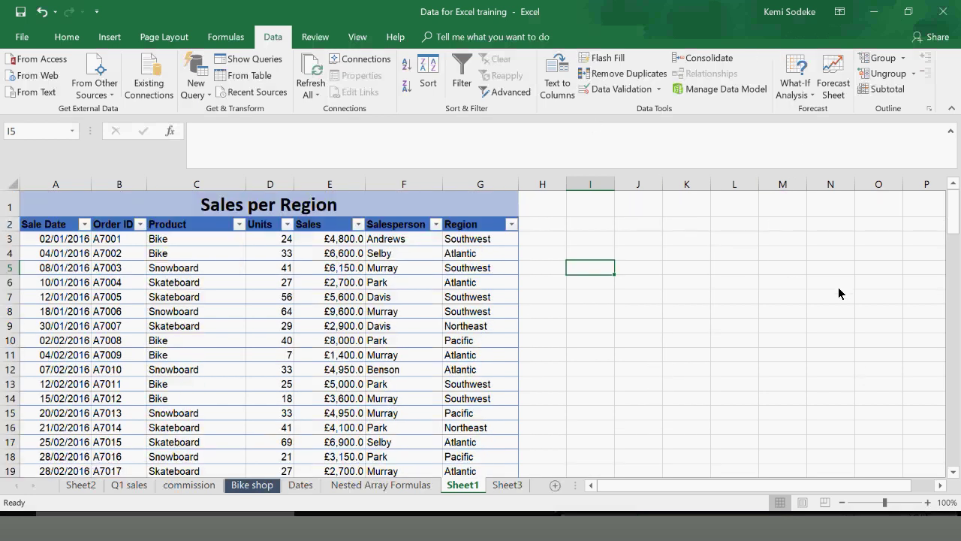
click(735, 213)
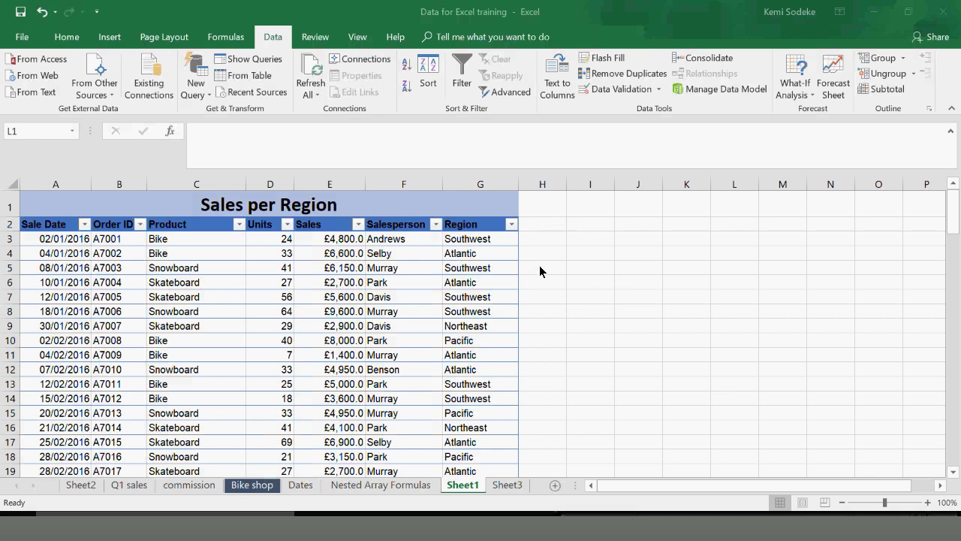
click(66, 39)
click(591, 311)
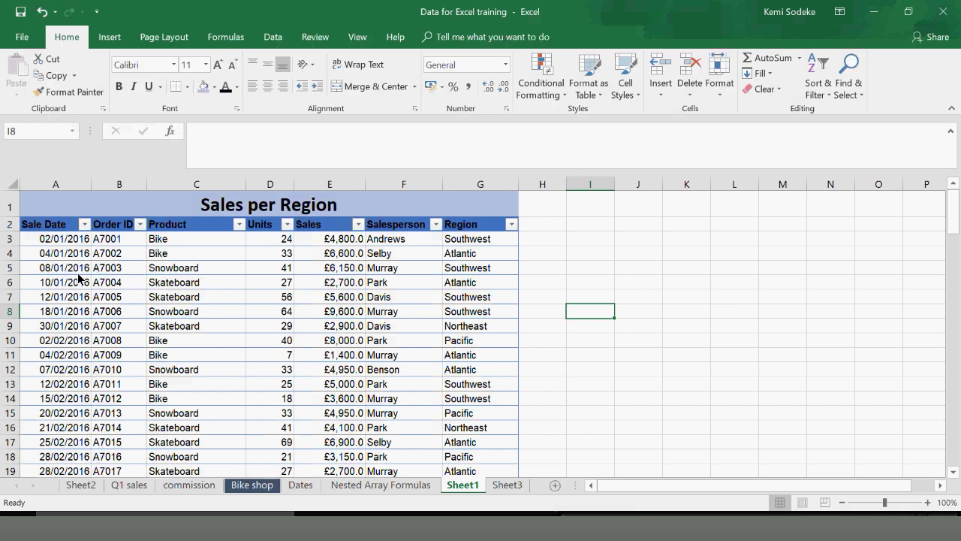
click(11, 284)
drag(10, 284, 11, 311)
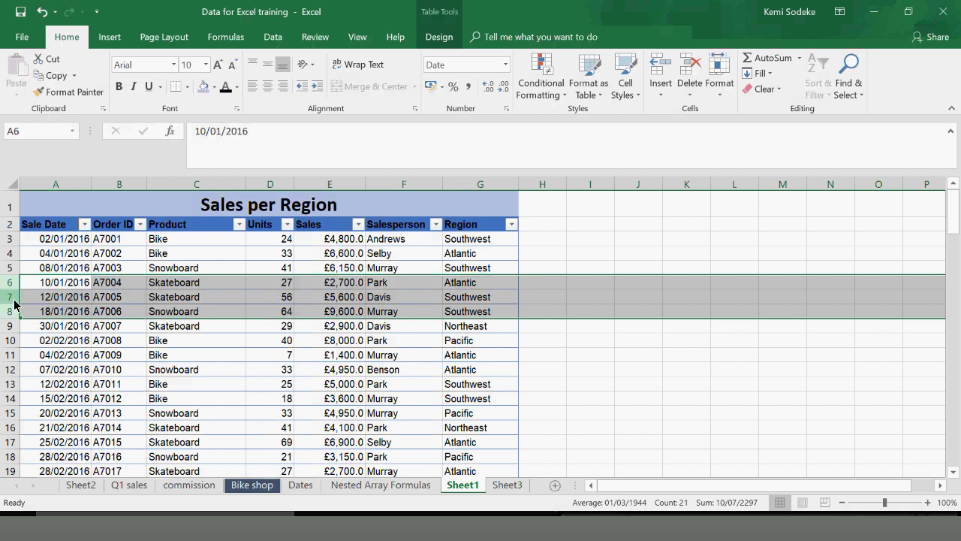
right_click(9, 287)
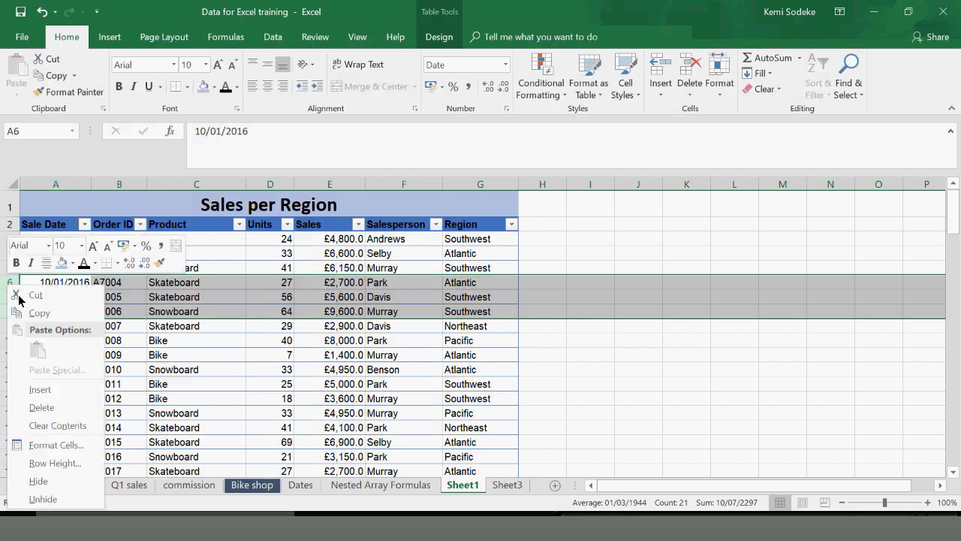
click(45, 412)
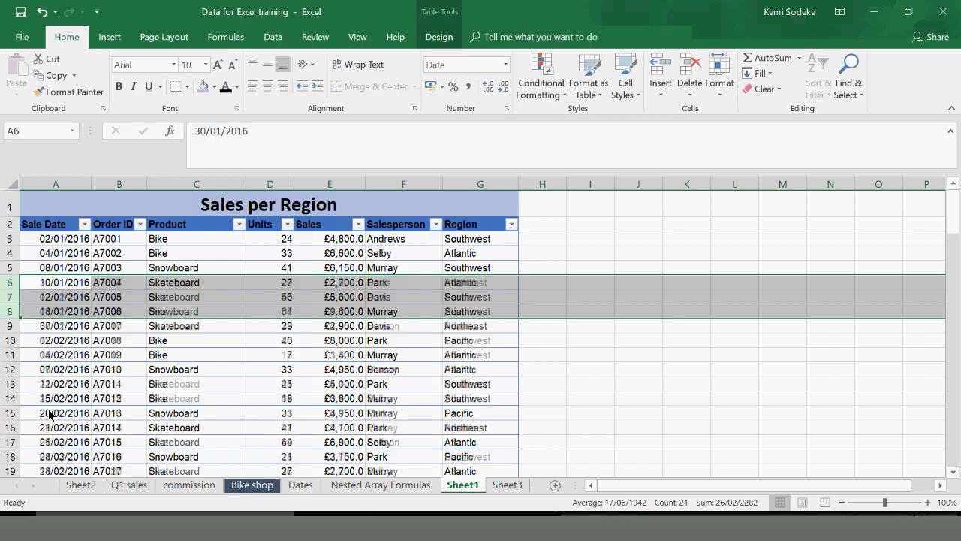
click(41, 12)
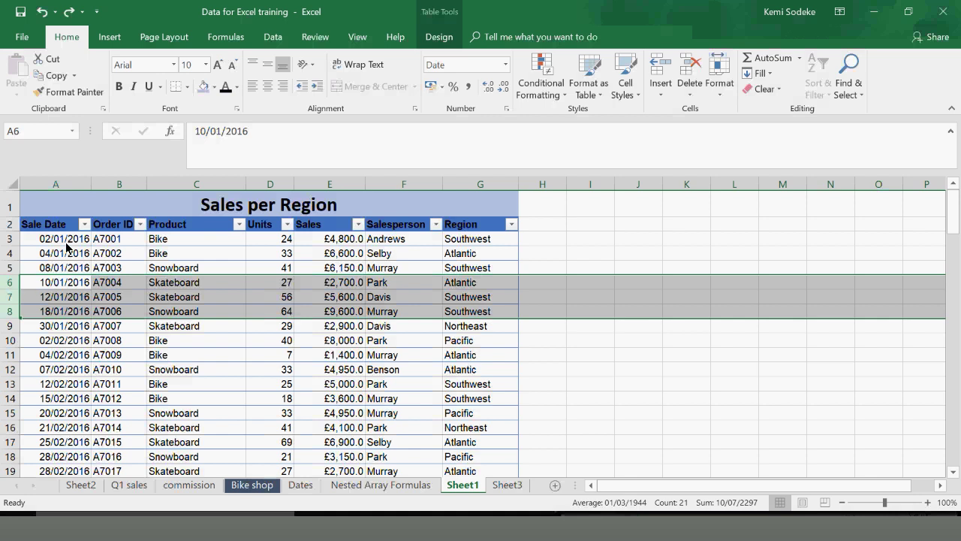
Switch between open workbooks back to Data for Excel training and select H3 beside the table
drag(686, 414, 686, 431)
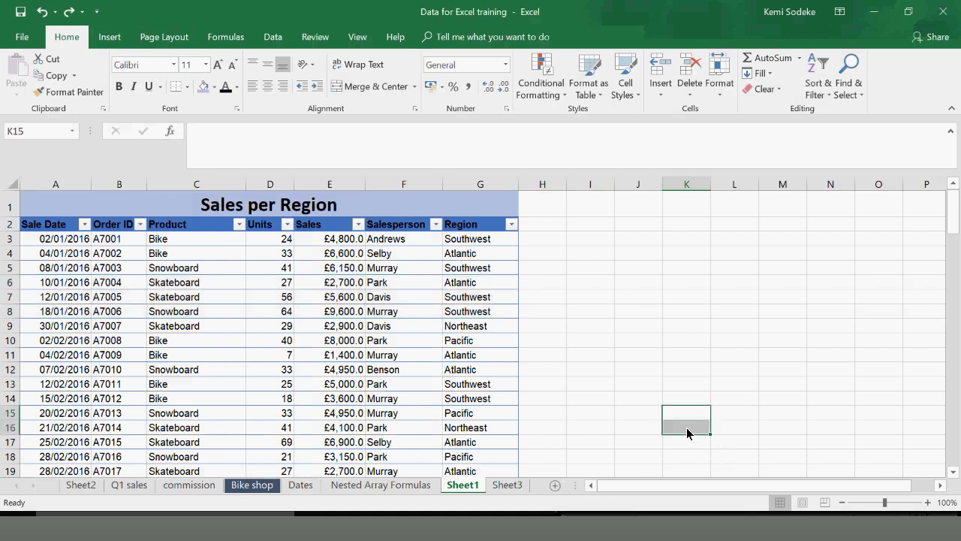
click(694, 533)
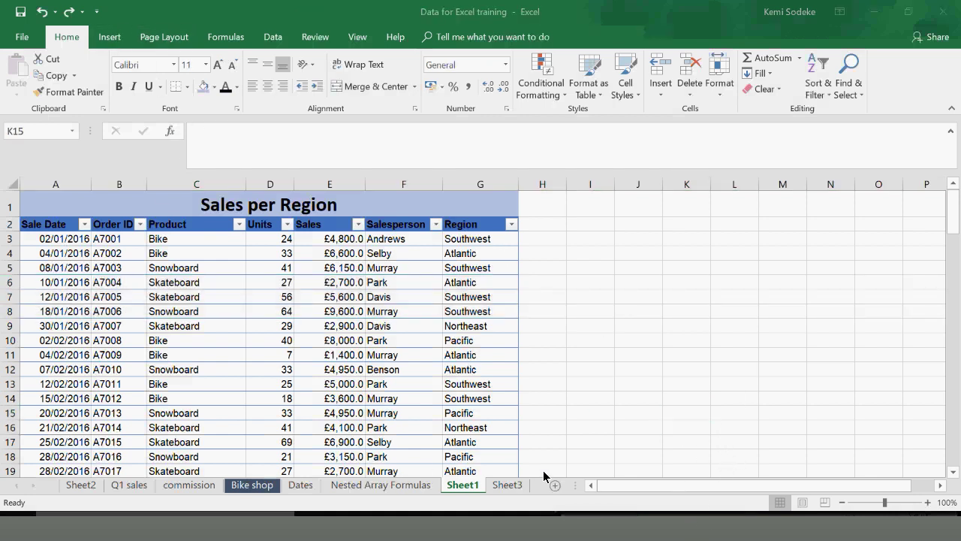
key(alt+Tab)
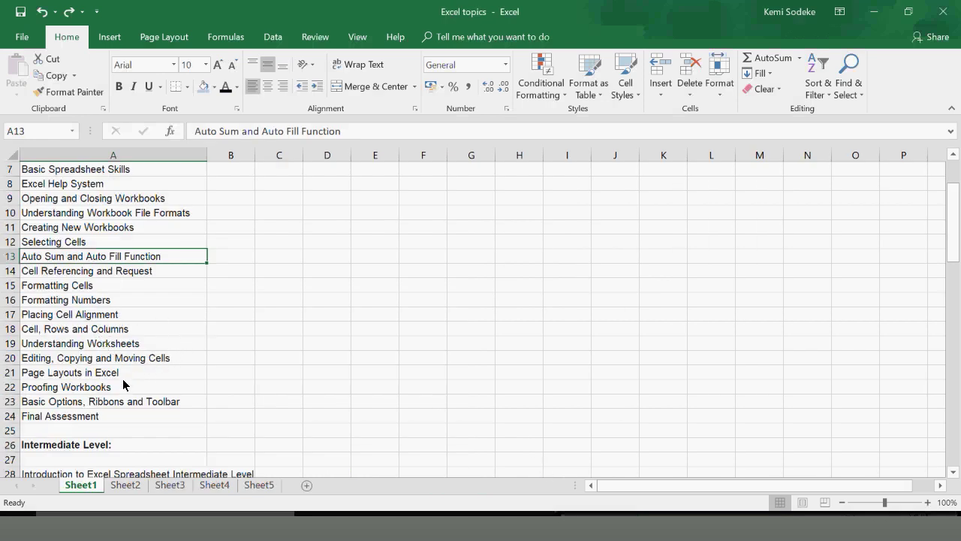
click(689, 529)
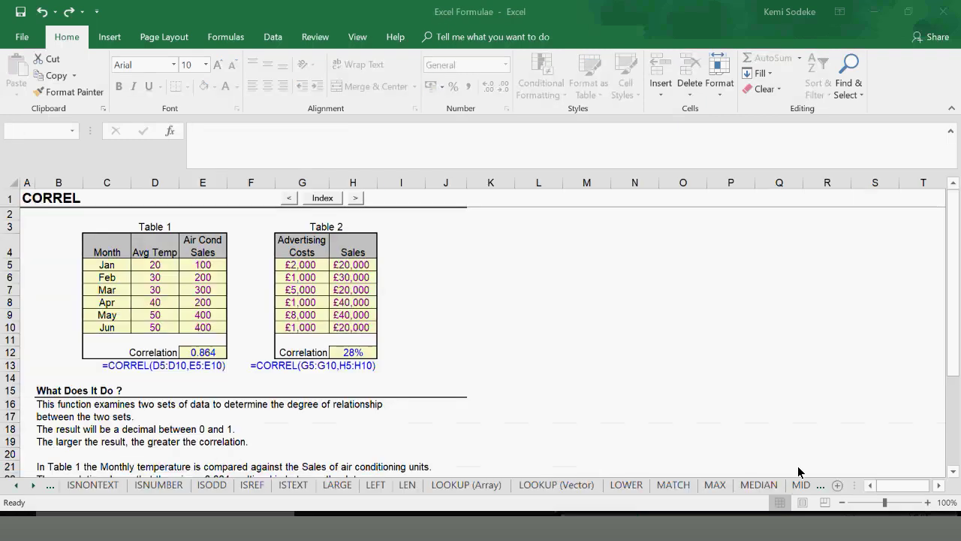
click(850, 480)
click(695, 525)
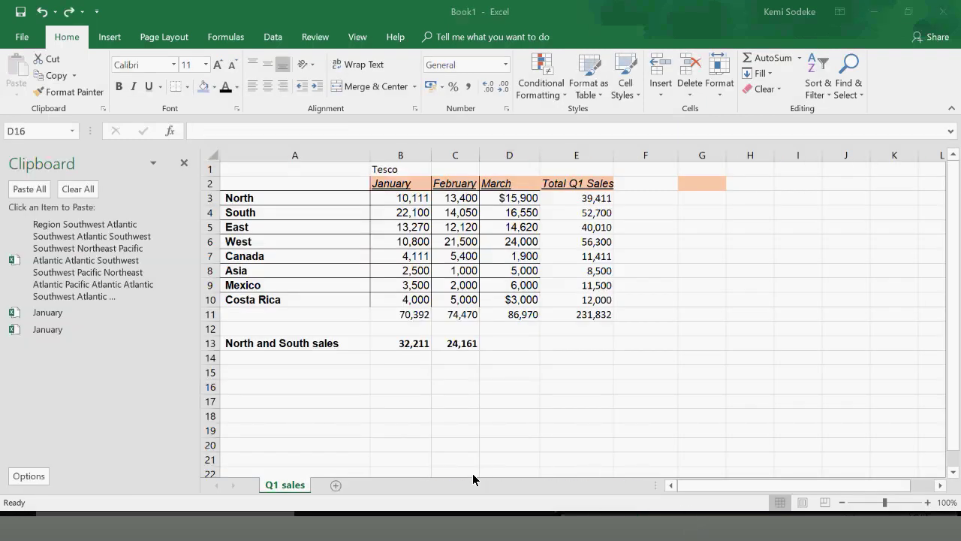
click(418, 480)
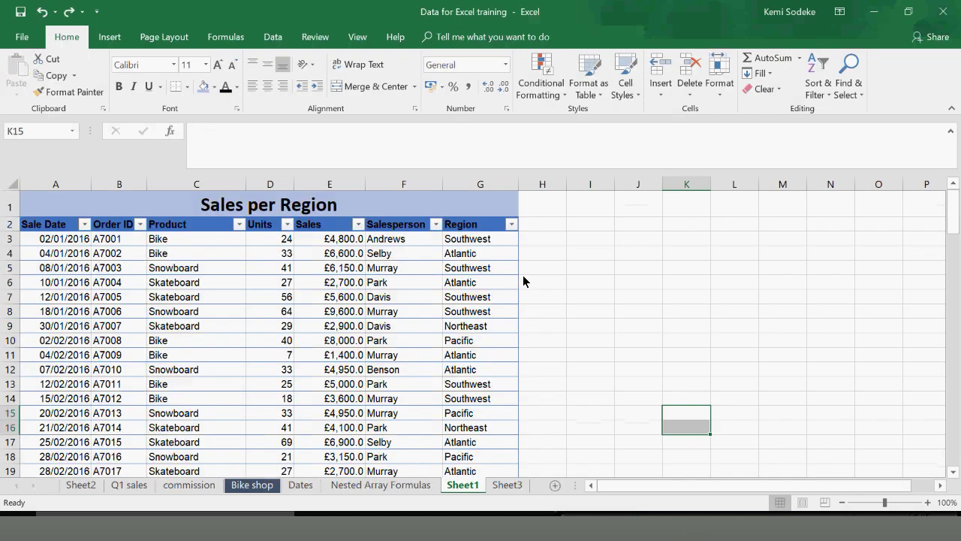
click(549, 240)
Widen column H and enter a SUM formula in H3 adding the first row's Sales and E4
drag(566, 184, 584, 185)
text(=)
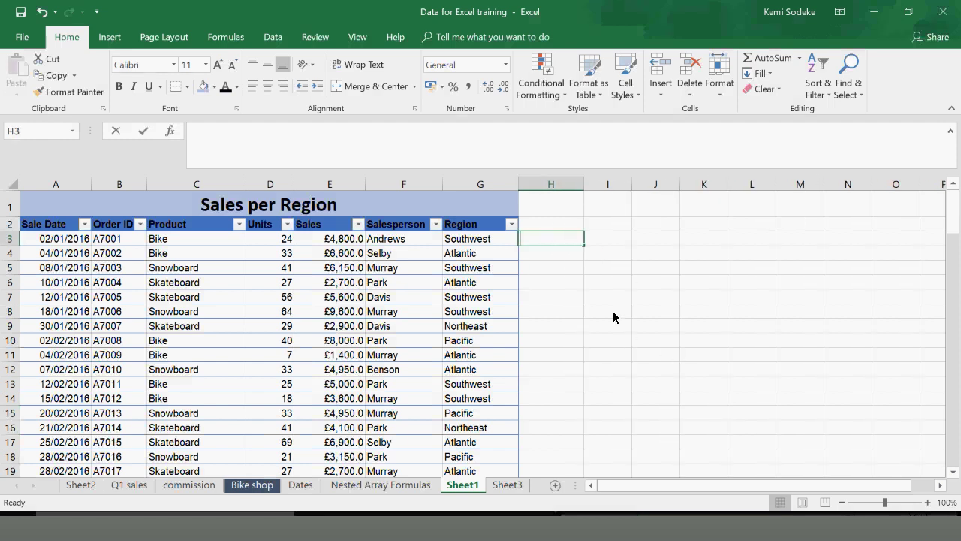
text(S)
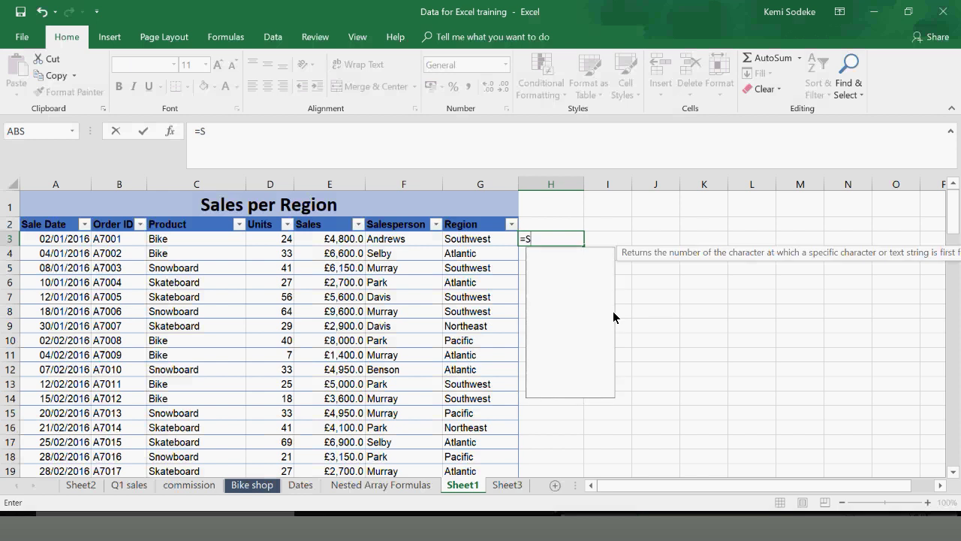
text(um()
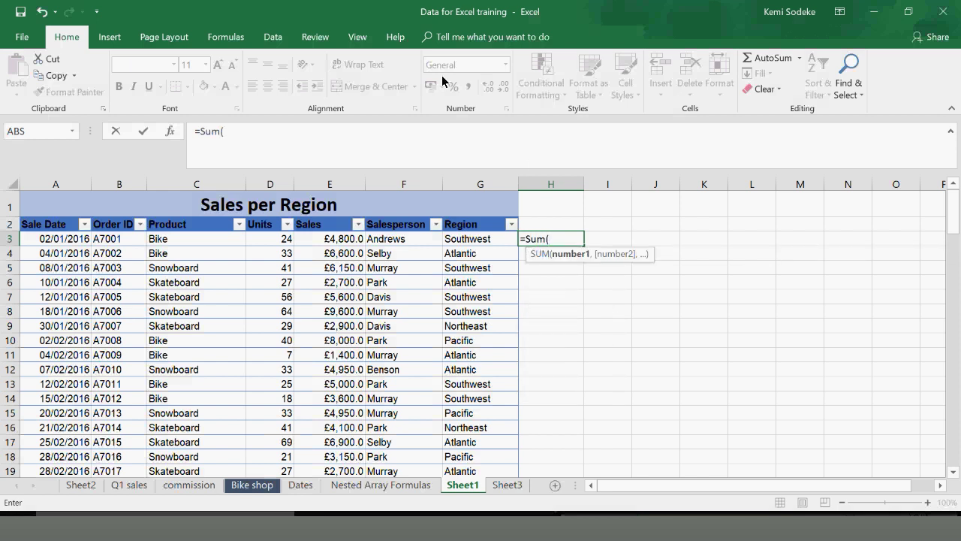
click(346, 239)
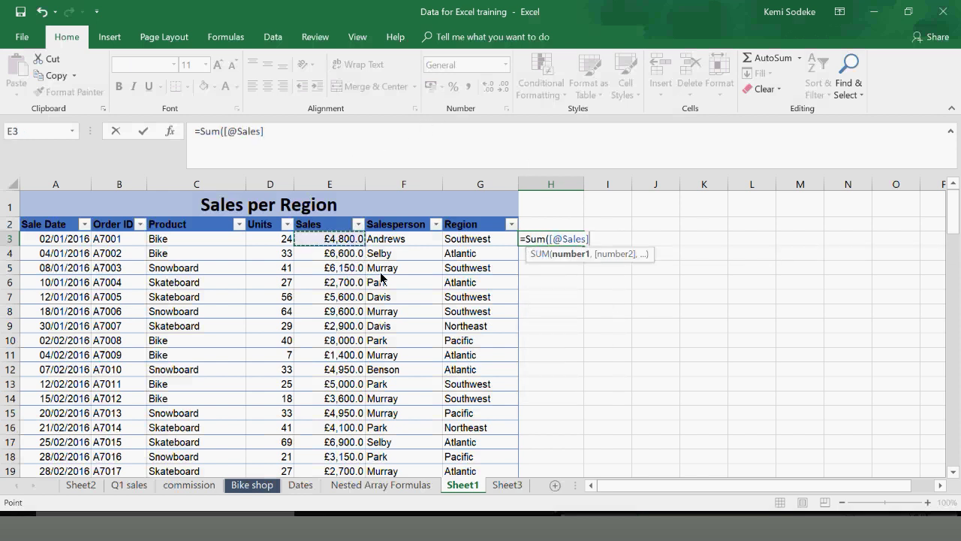
text(,)
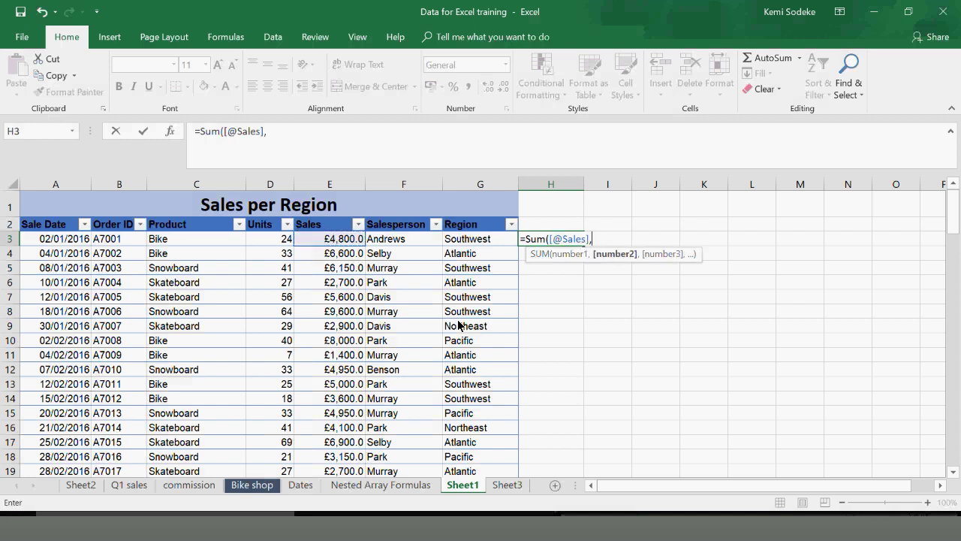
click(317, 253)
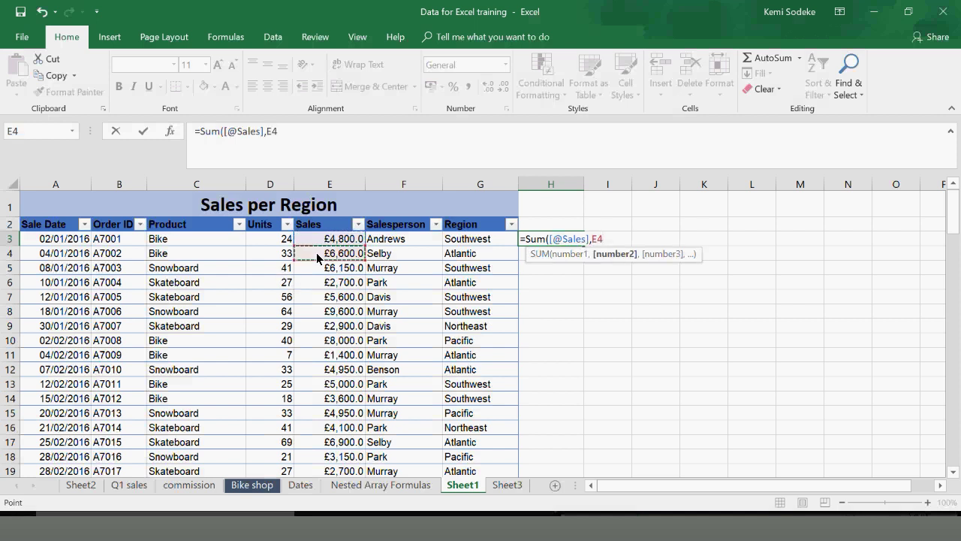
text())
key(Return)
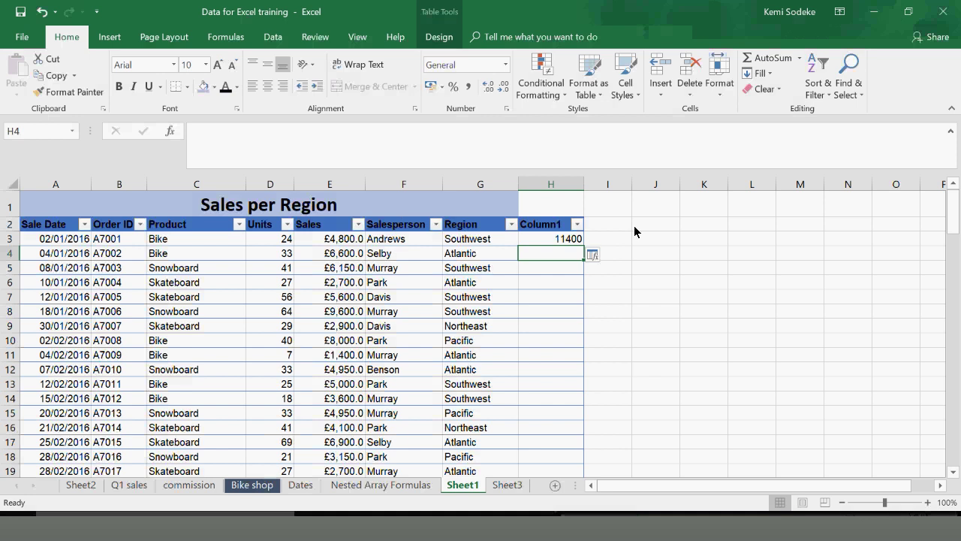
Revise the H3 formula to =SUM(E3,E4), giving £11,400.0
click(564, 240)
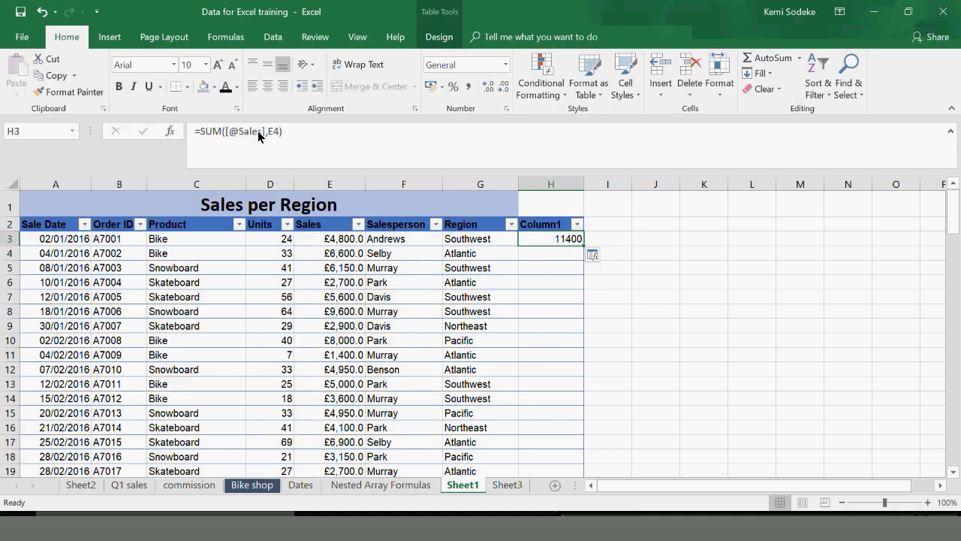
drag(266, 131, 223, 129)
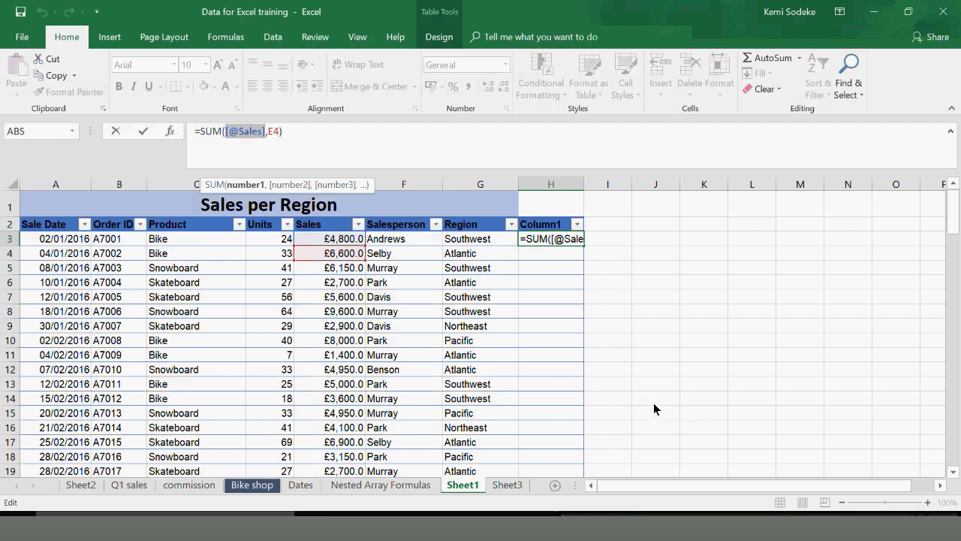
text(E)
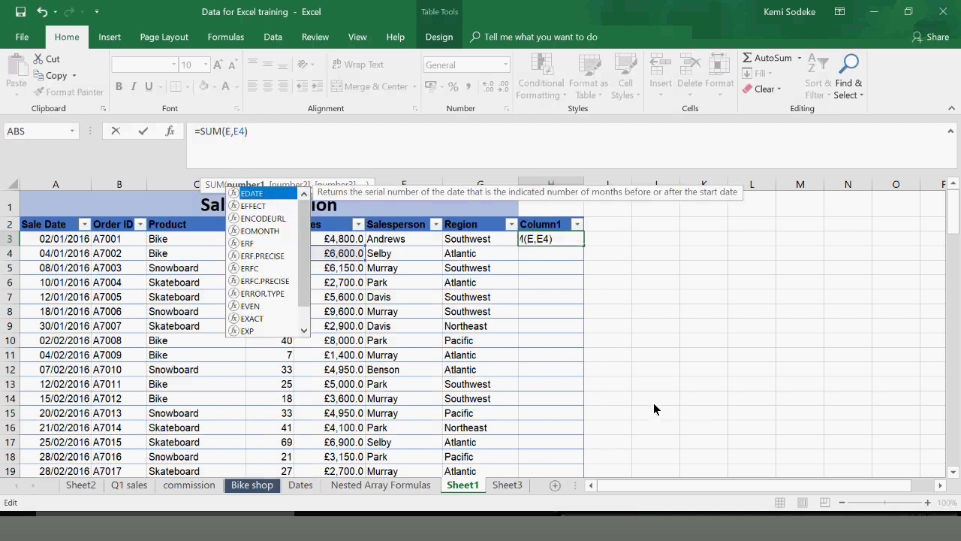
text(3)
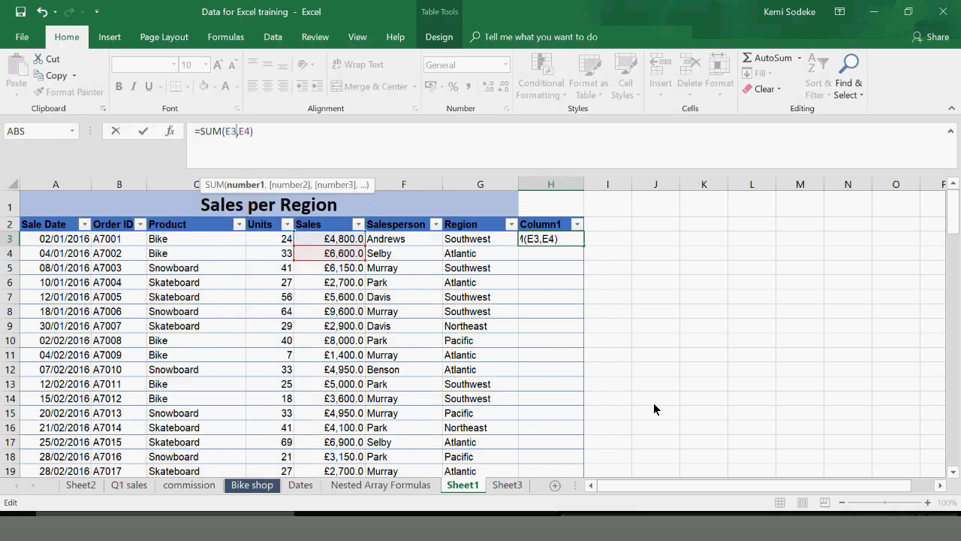
key(Return)
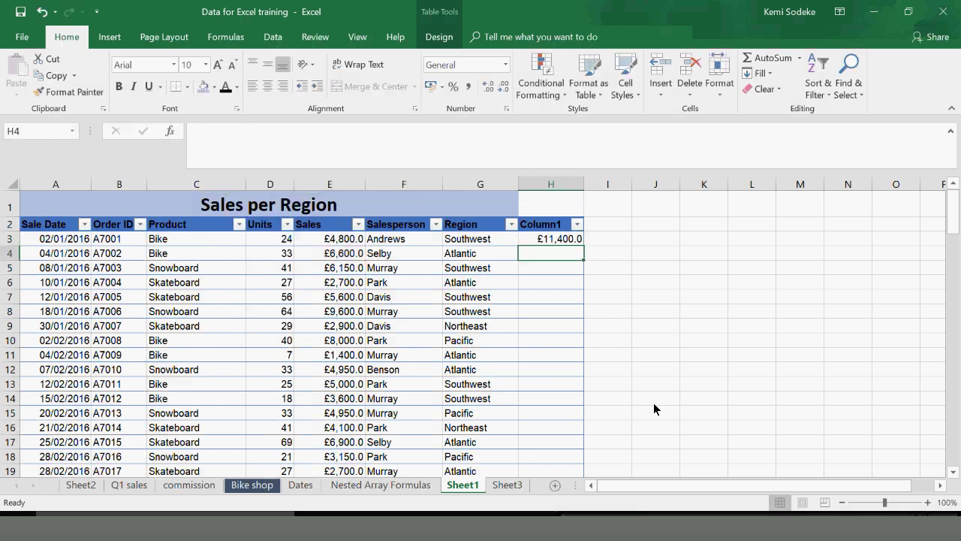
click(555, 241)
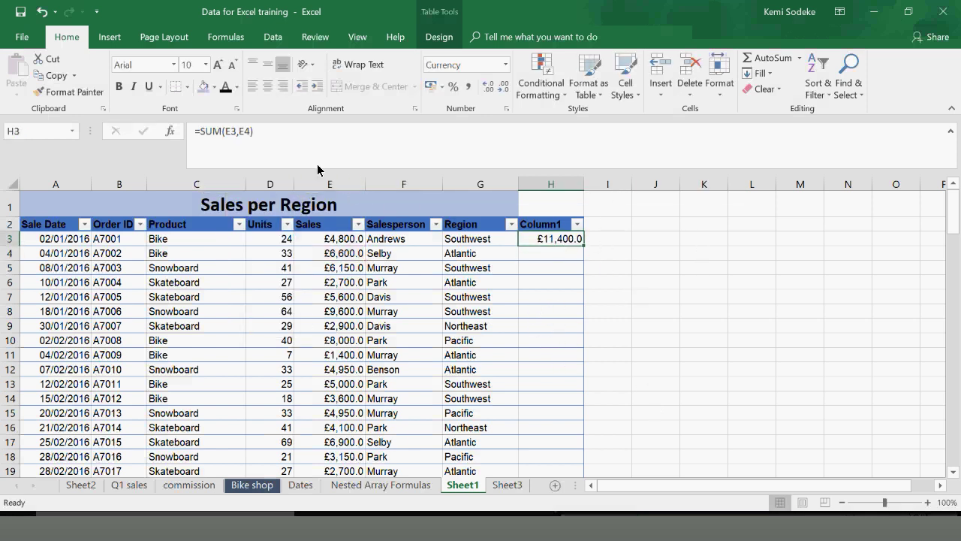
Change the H3 formula to =SUM(E12,E10) by dragging its reference borders
click(269, 144)
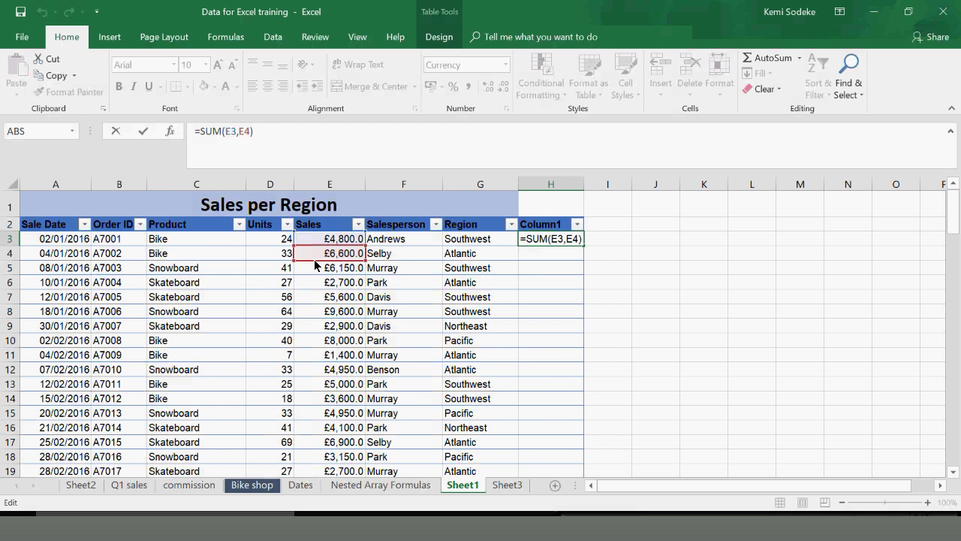
drag(314, 259, 327, 341)
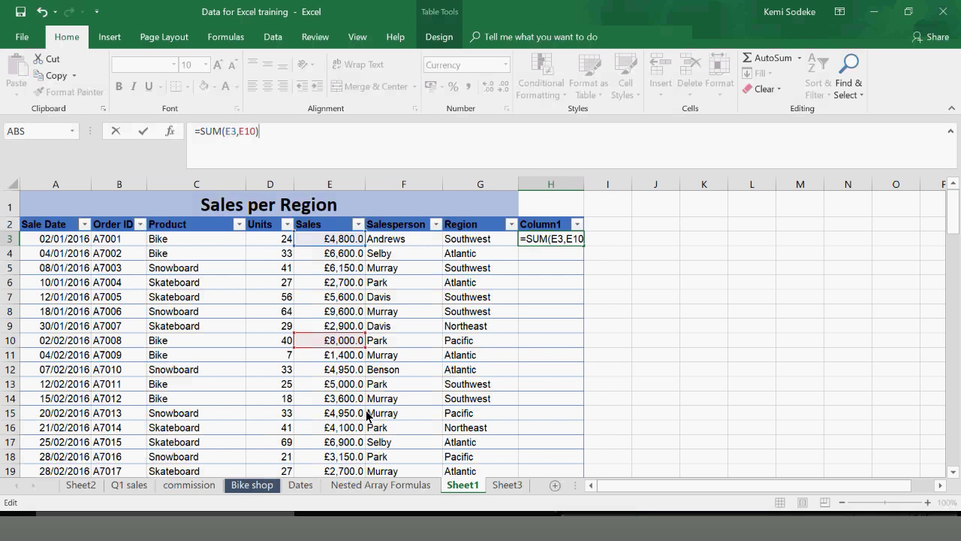
drag(317, 246, 331, 375)
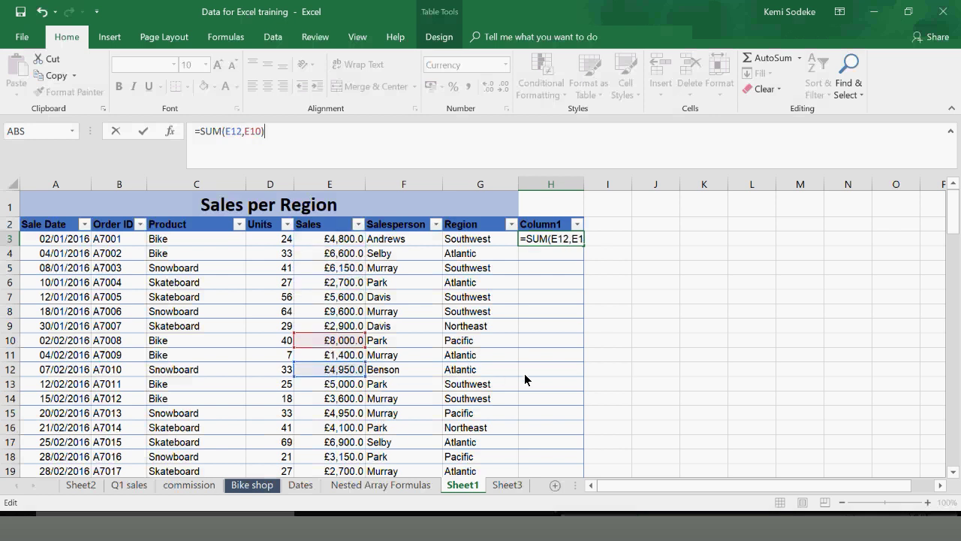
key(Return)
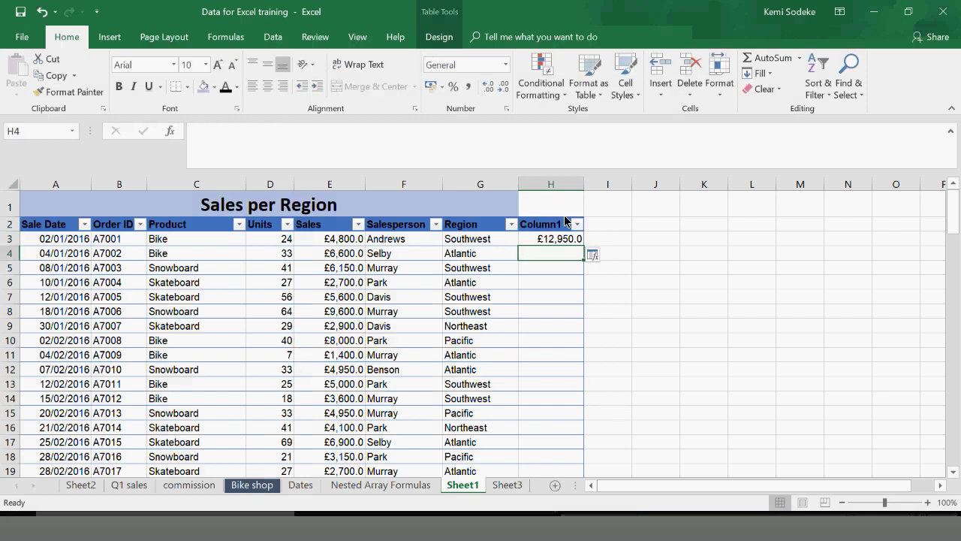
click(555, 239)
click(293, 148)
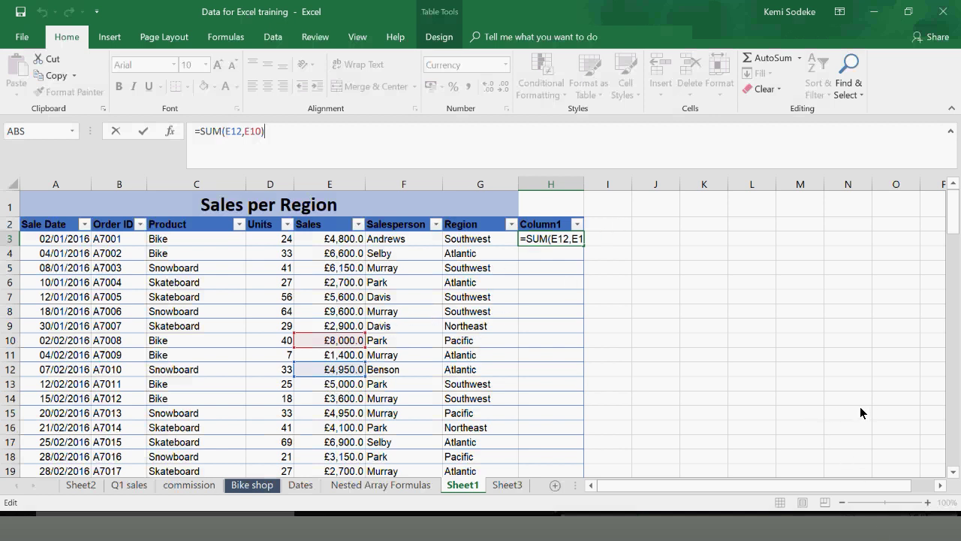
key(Escape)
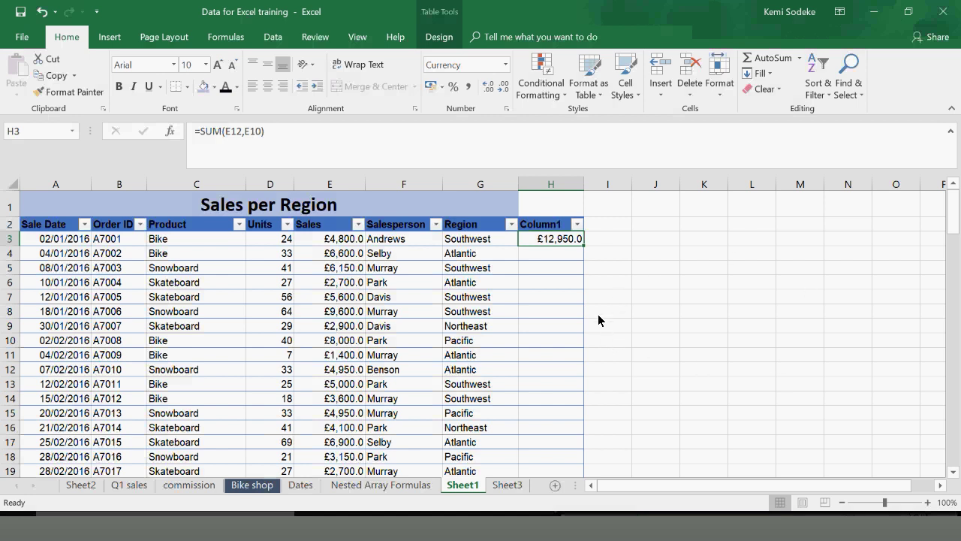
click(285, 142)
click(578, 353)
Fill the H3 formula down to H9, then clear H3:H9
click(551, 240)
drag(584, 246, 582, 330)
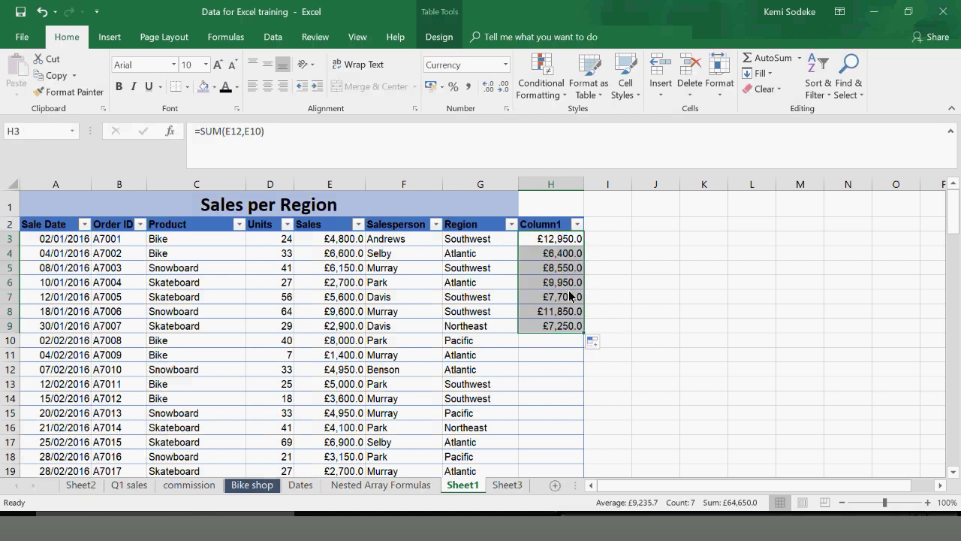
key(Delete)
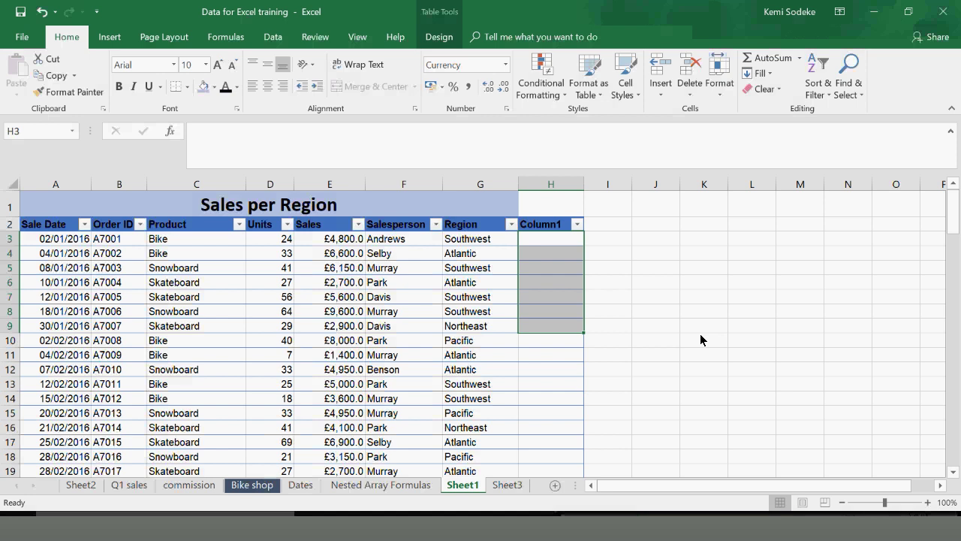
click(726, 357)
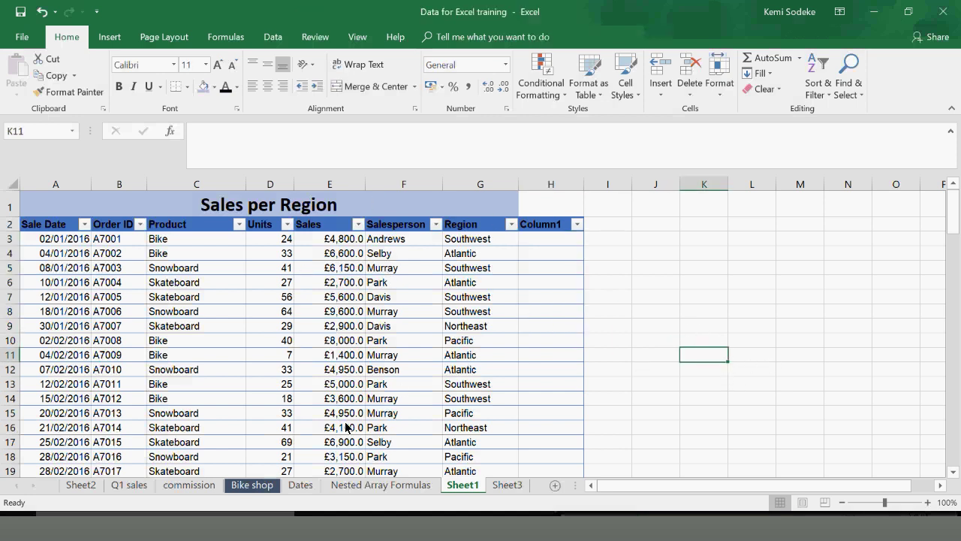
scroll(342, 396, down, 2)
scroll(340, 393, down, 1)
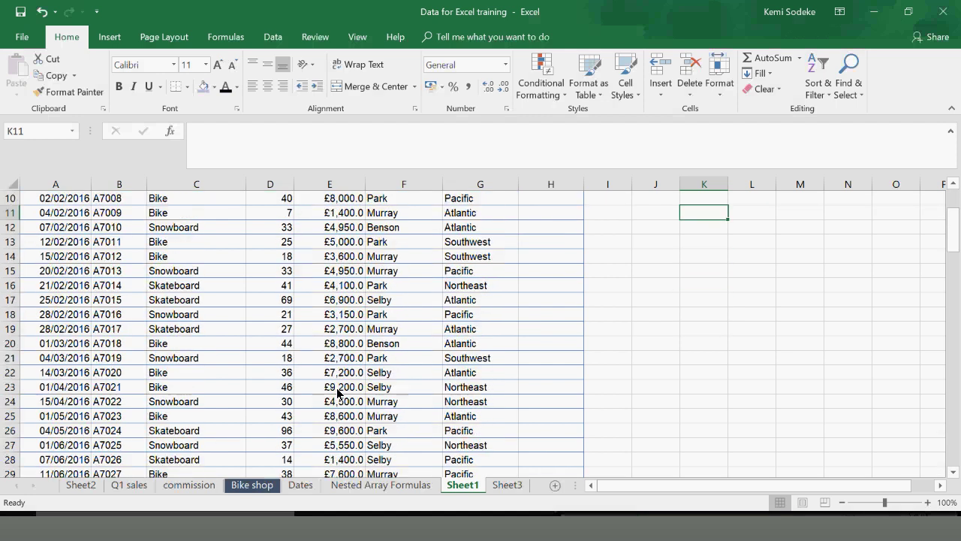
scroll(335, 388, up, 3)
click(704, 238)
click(704, 535)
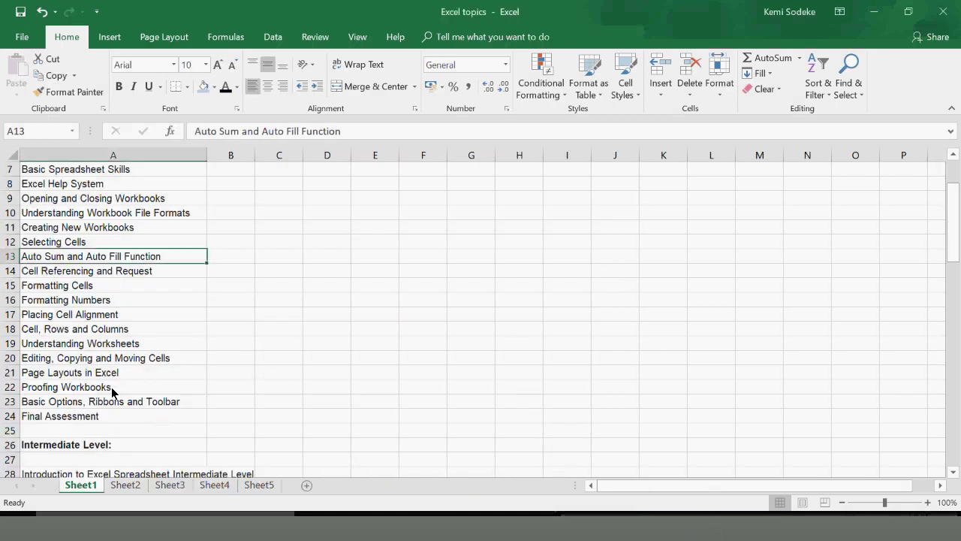
click(139, 363)
click(689, 527)
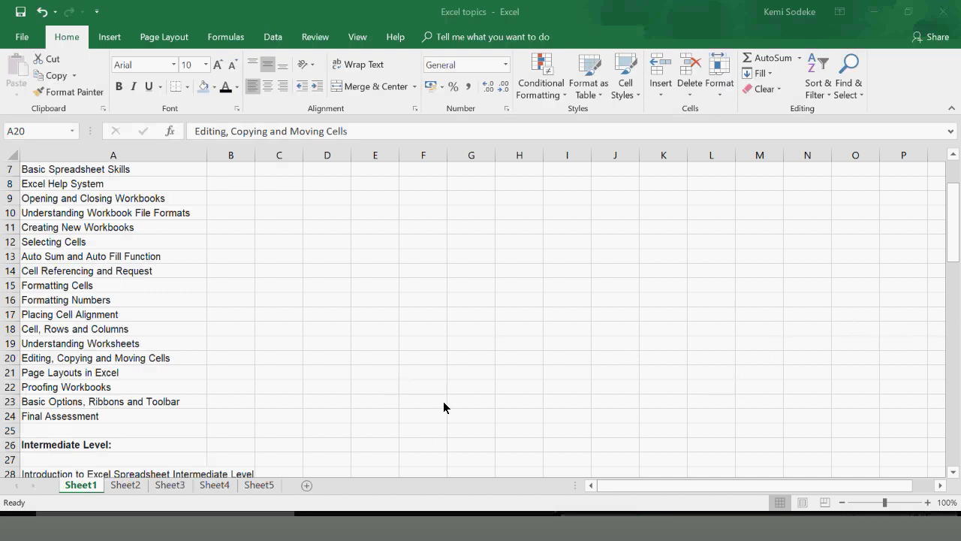
scroll(647, 392, down, 18)
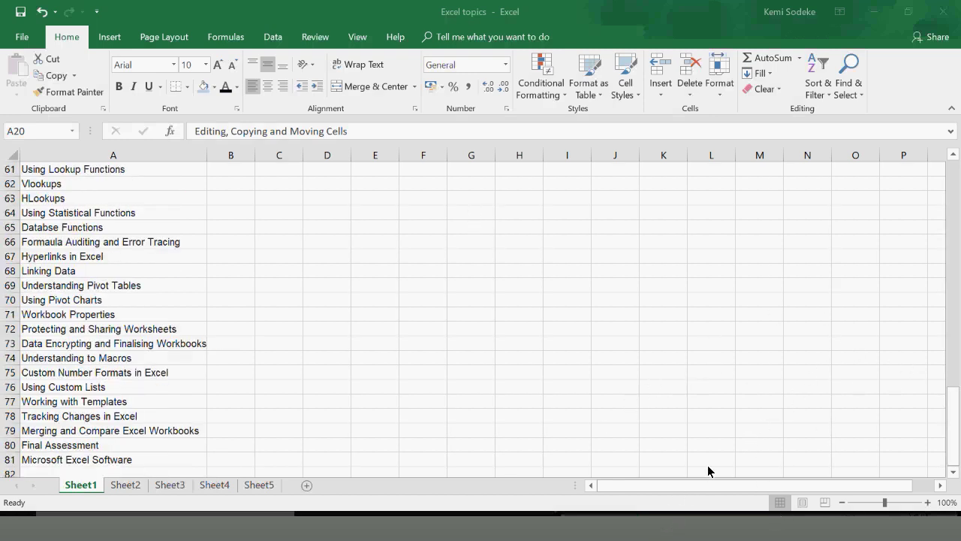
click(731, 505)
scroll(321, 372, up, 13)
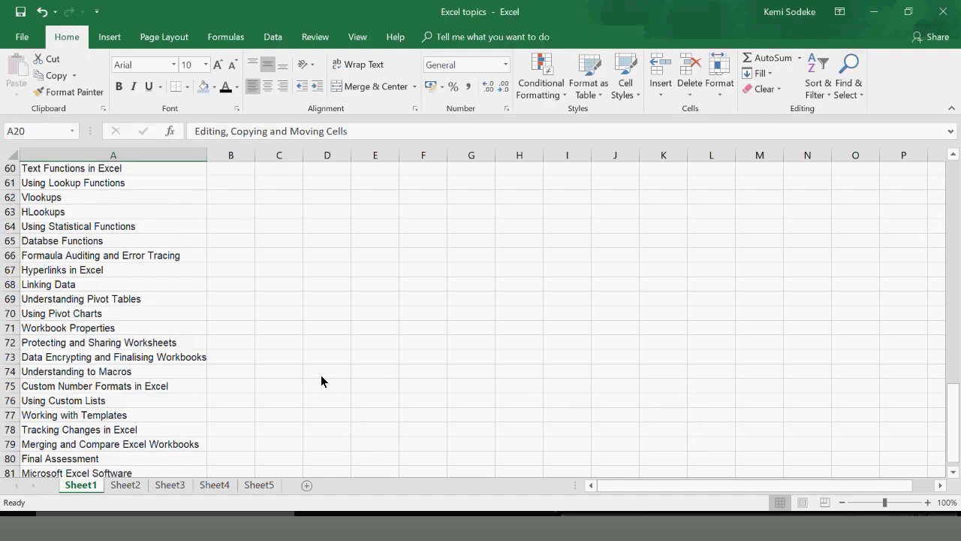
scroll(320, 383, up, 7)
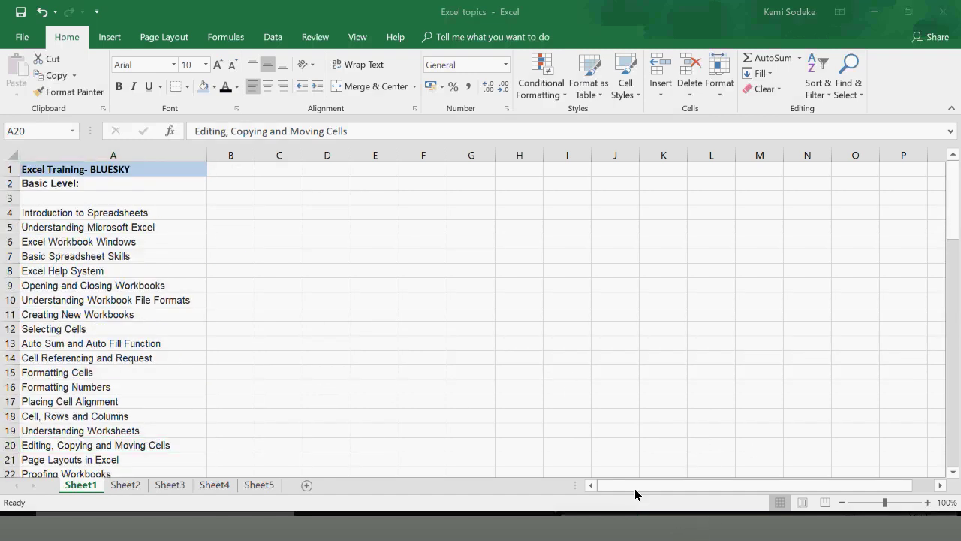
Back in Data for Excel training, delete the empty column H beside the table
key(alt+Tab)
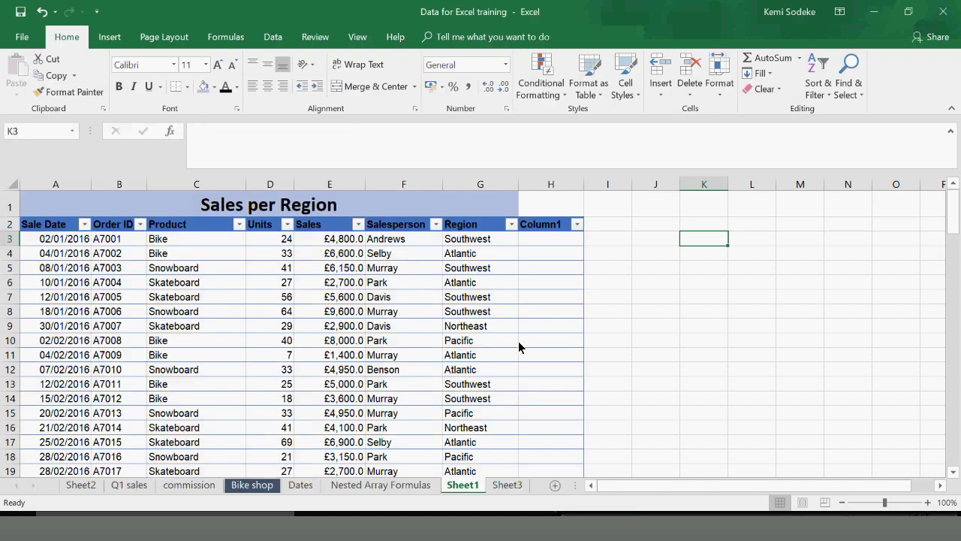
click(752, 203)
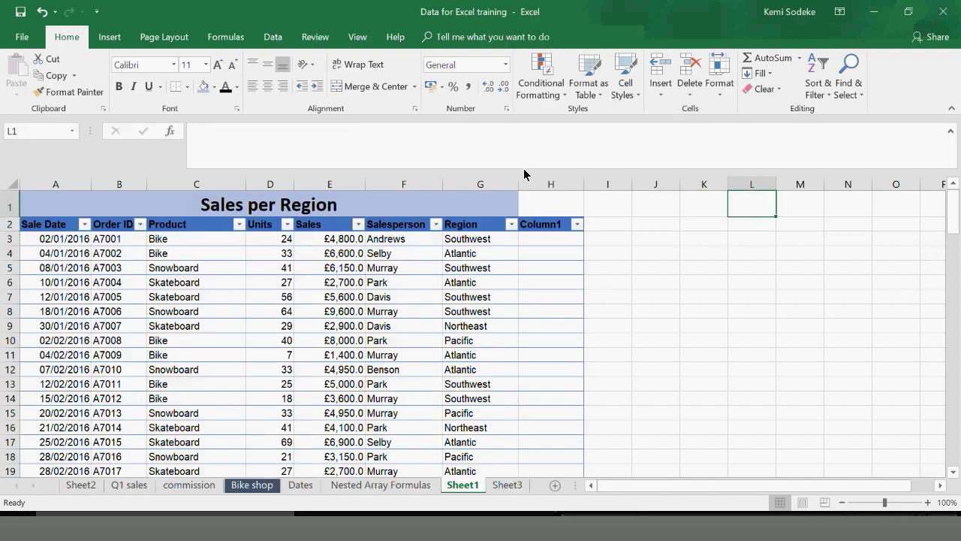
click(547, 184)
right_click(545, 186)
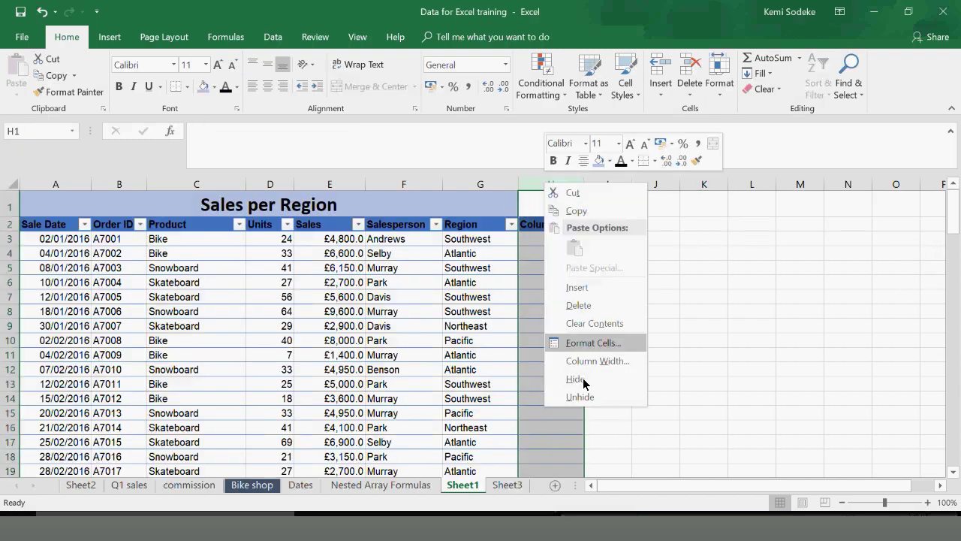
click(589, 307)
click(697, 413)
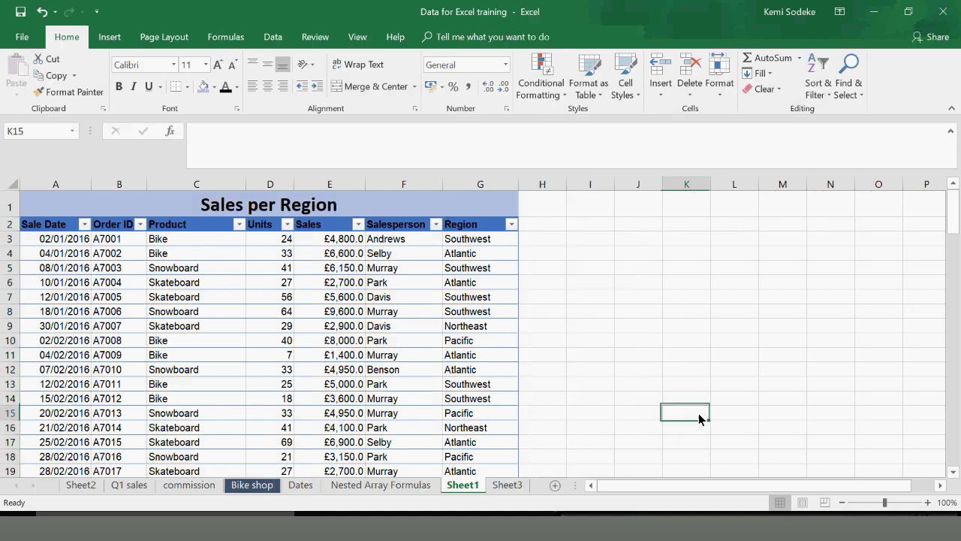
click(575, 211)
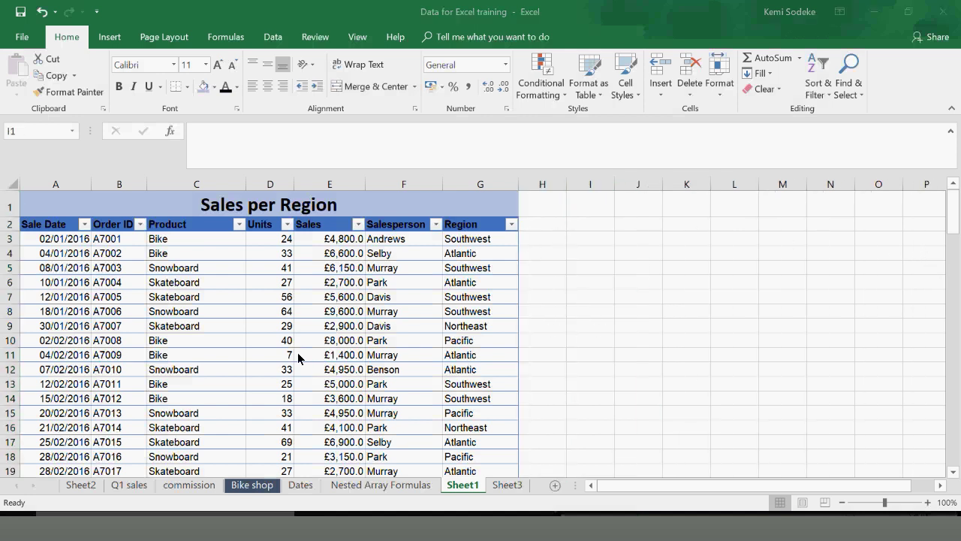
Scroll down through the sales rows to the table's last row, 117
scroll(294, 342, down, 4)
scroll(294, 342, down, 1)
scroll(294, 342, down, 5)
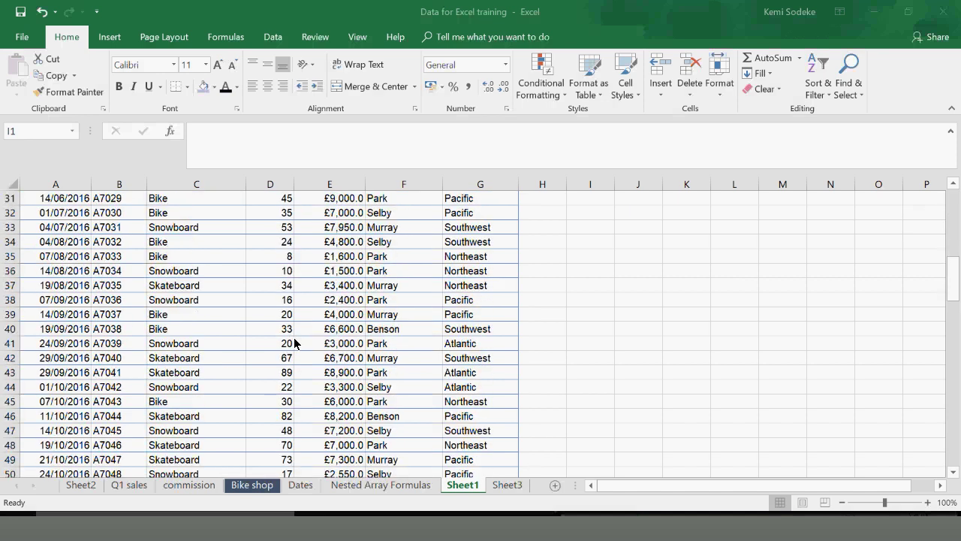
scroll(541, 303, up, 10)
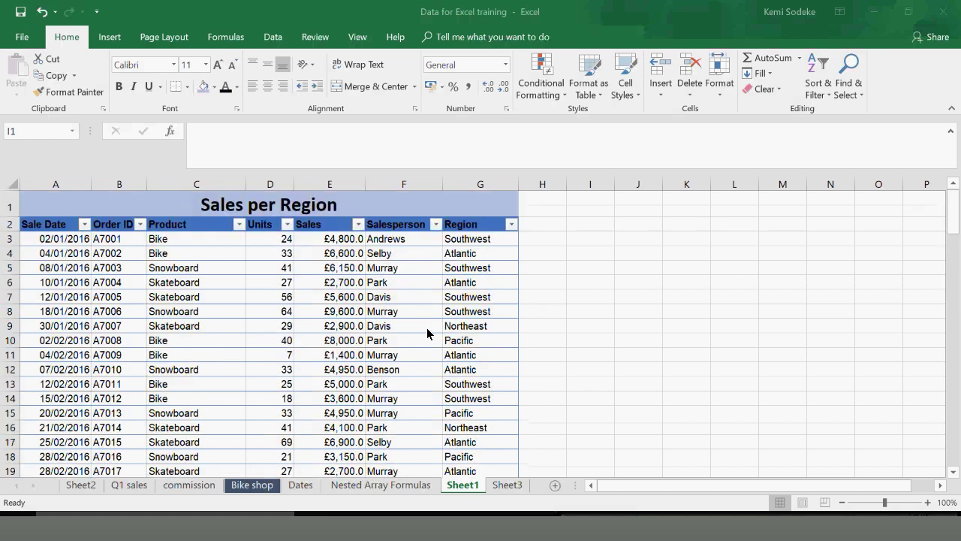
scroll(426, 331, down, 2)
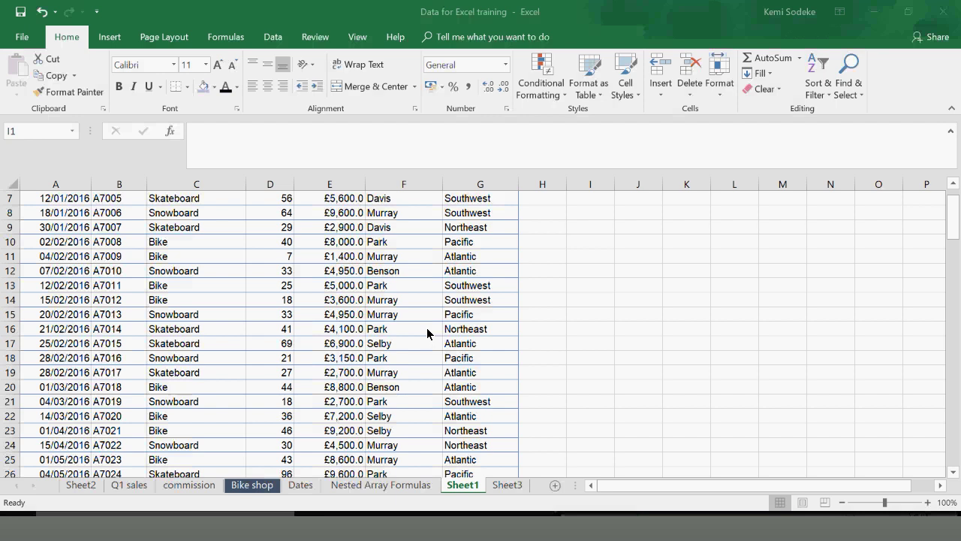
scroll(427, 328, down, 5)
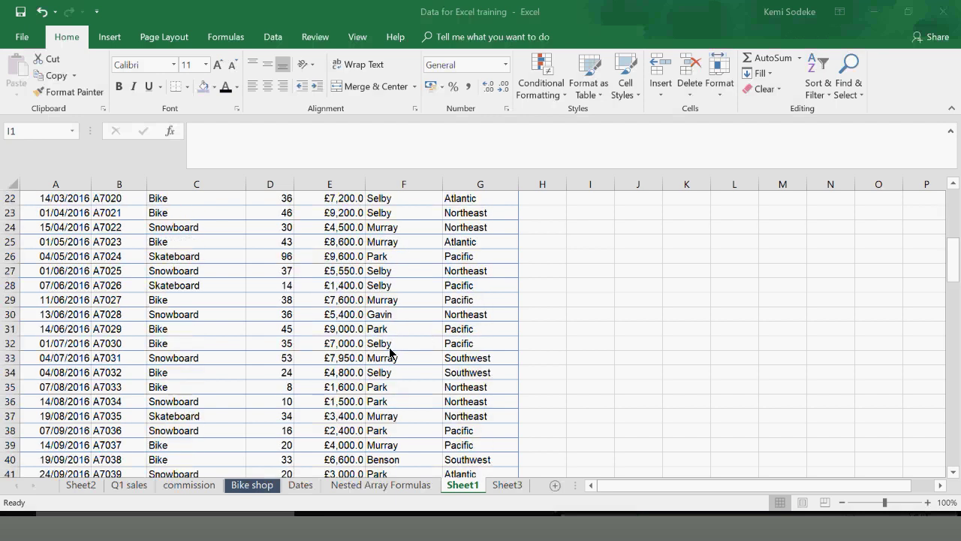
scroll(363, 357, down, 10)
scroll(352, 356, down, 4)
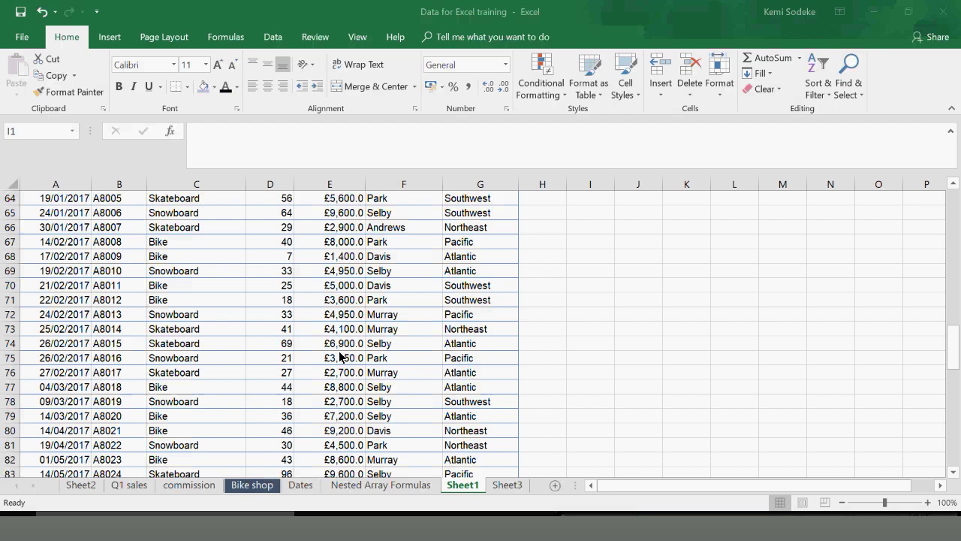
scroll(340, 356, down, 6)
scroll(297, 346, down, 6)
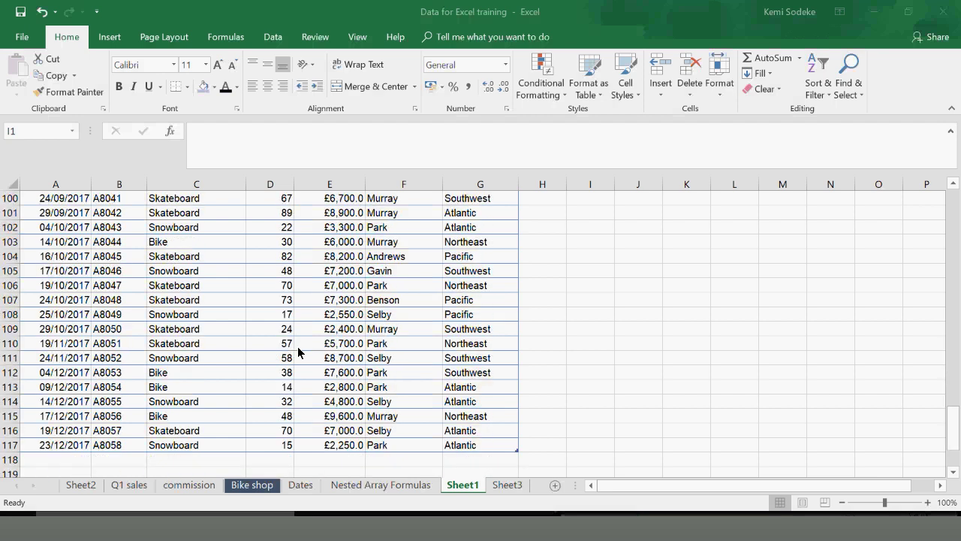
scroll(297, 347, up, 3)
scroll(283, 370, up, 1)
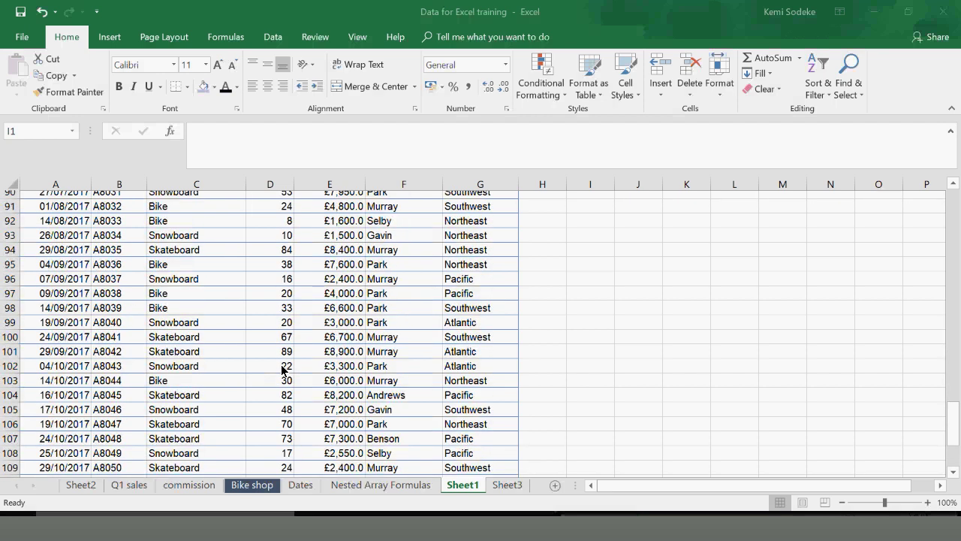
scroll(284, 369, up, 9)
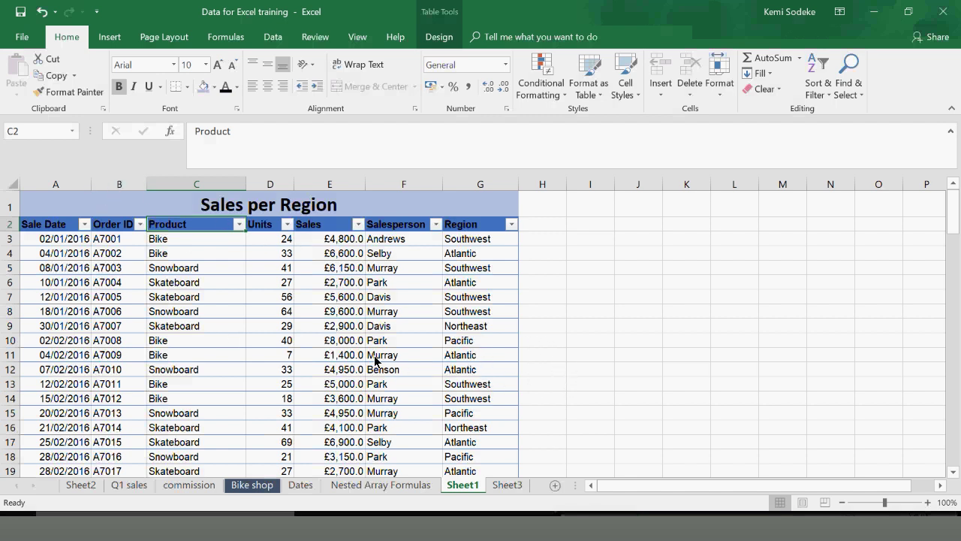
scroll(370, 350, down, 3)
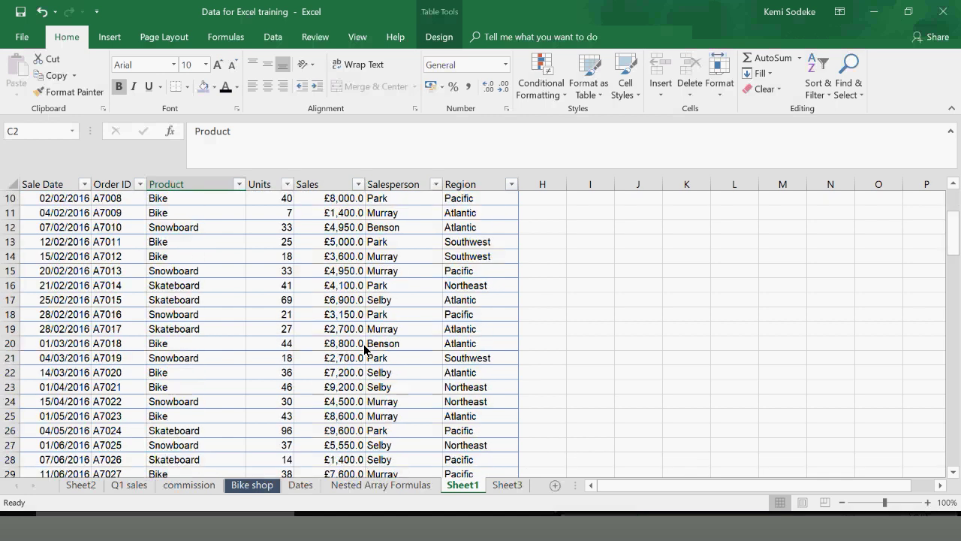
scroll(363, 344, up, 3)
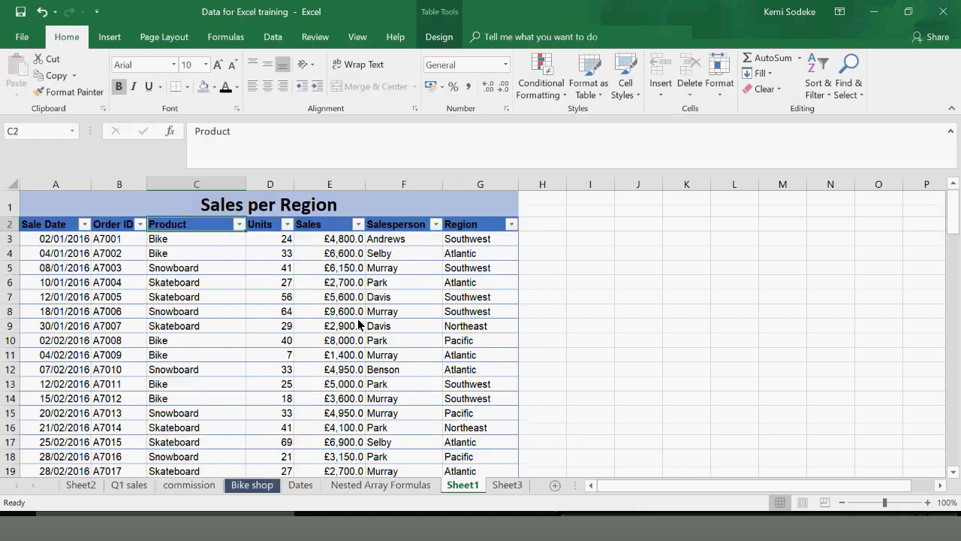
scroll(359, 325, down, 20)
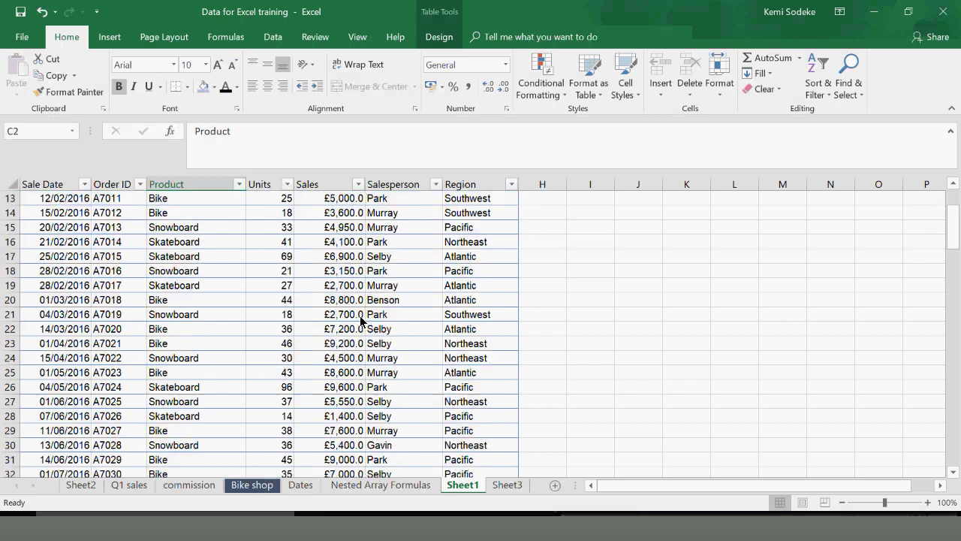
scroll(372, 314, down, 16)
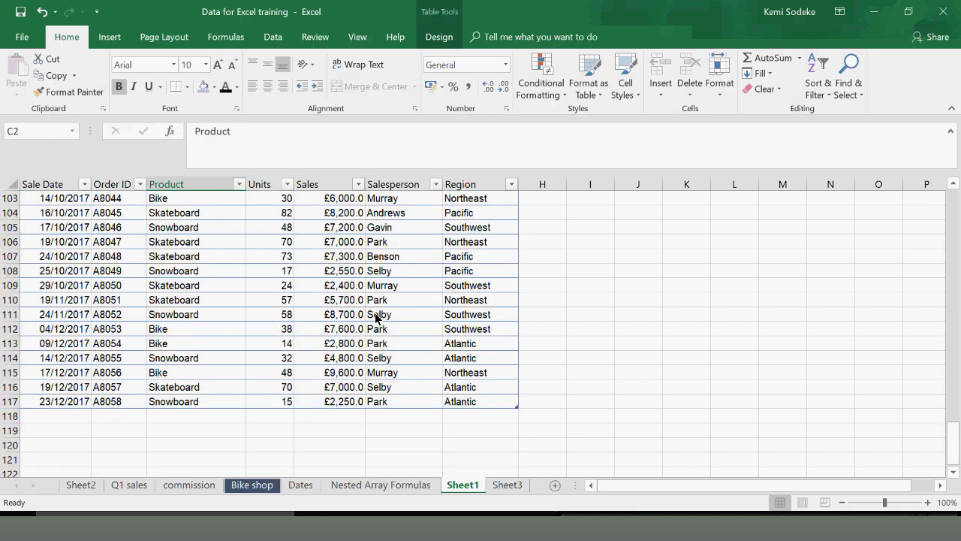
scroll(320, 343, up, 12)
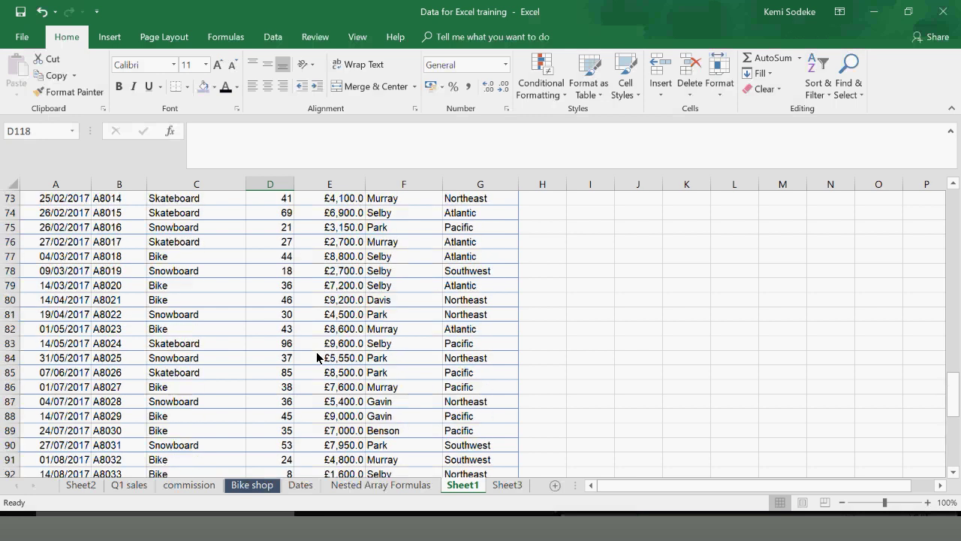
scroll(317, 352, up, 14)
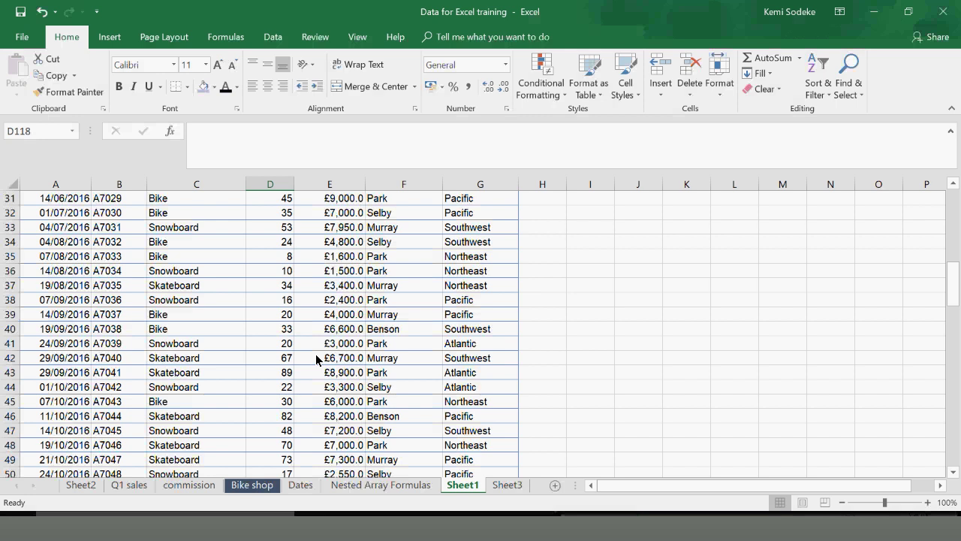
scroll(316, 354, up, 10)
scroll(416, 396, down, 3)
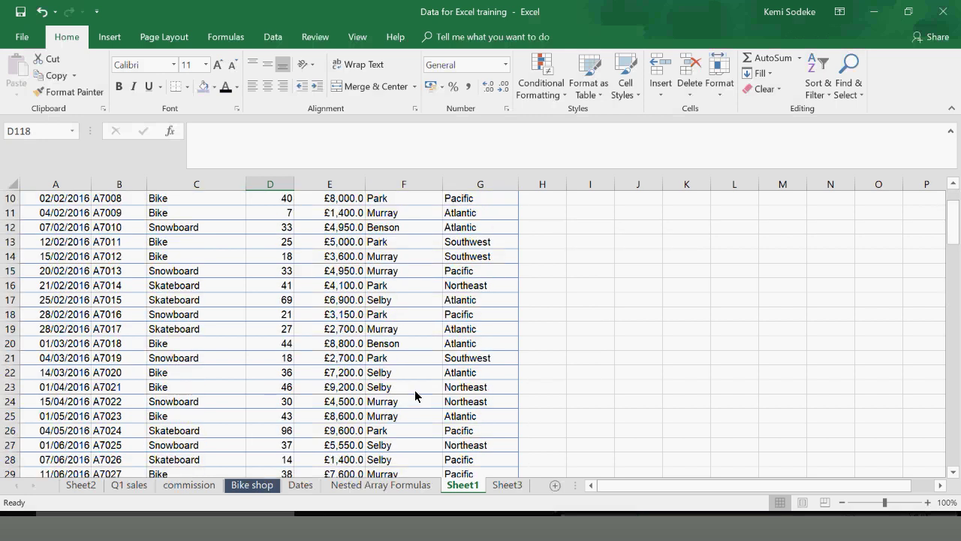
scroll(415, 396, down, 3)
scroll(400, 383, down, 3)
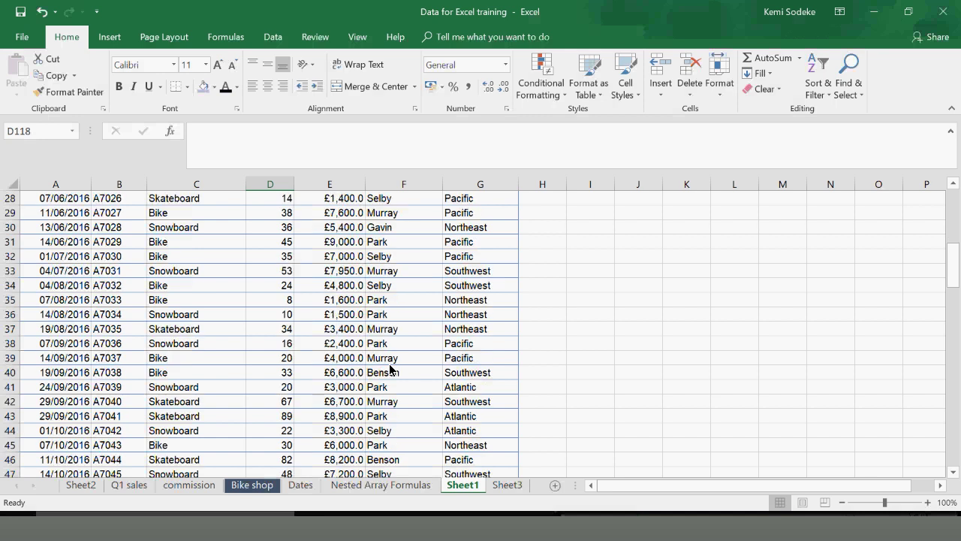
scroll(389, 368, down, 6)
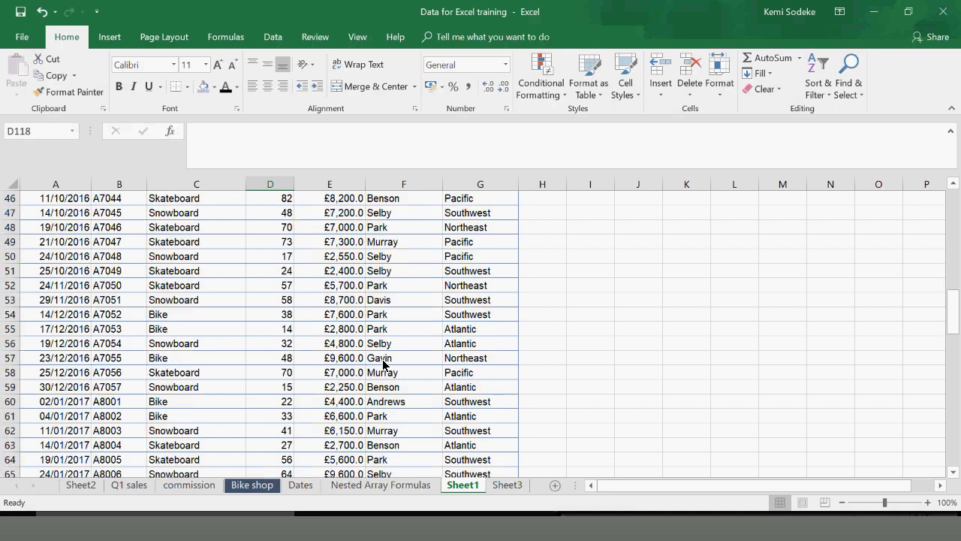
scroll(383, 364, down, 17)
Start =subtotal( in D118, after browsing Lookup & Reference and Insert Function without choosing
text(=subtotal()
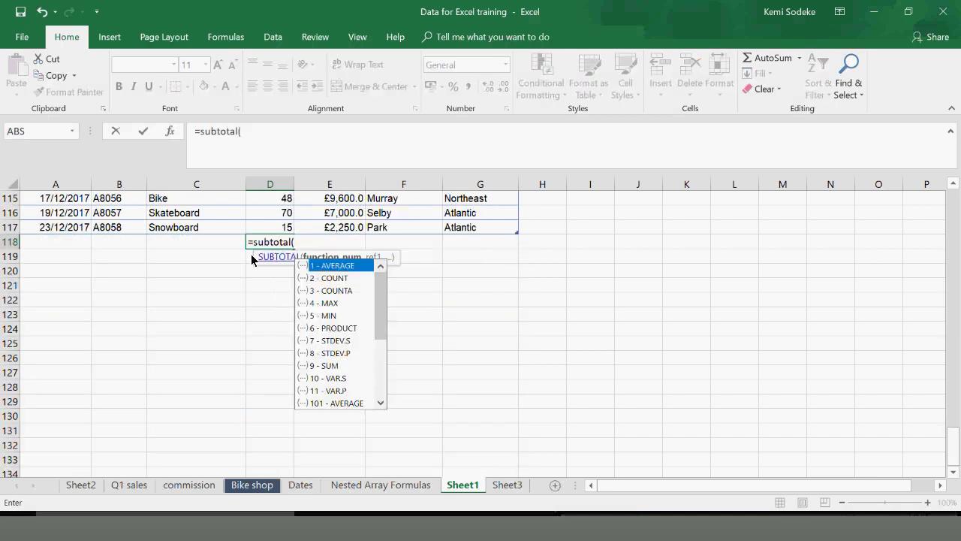
key(Escape)
text(=)
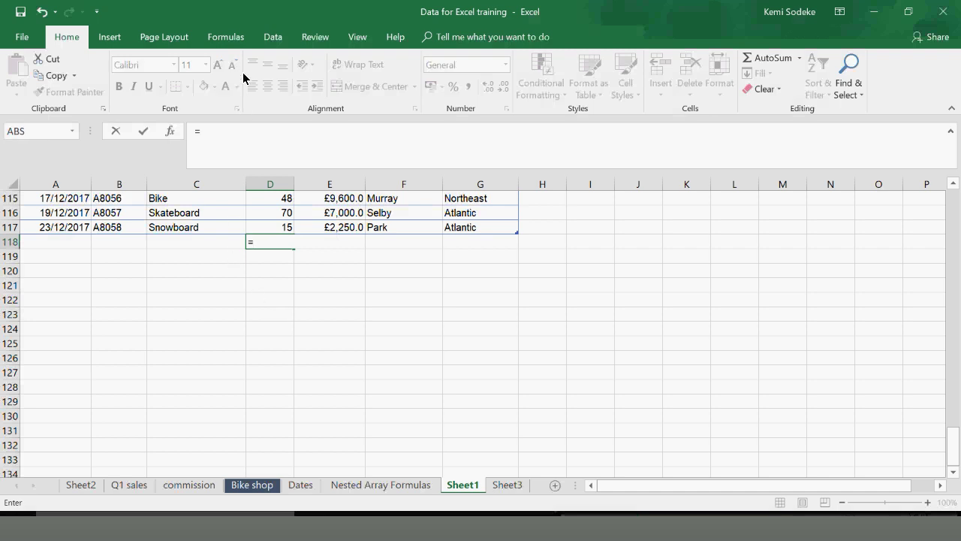
click(231, 36)
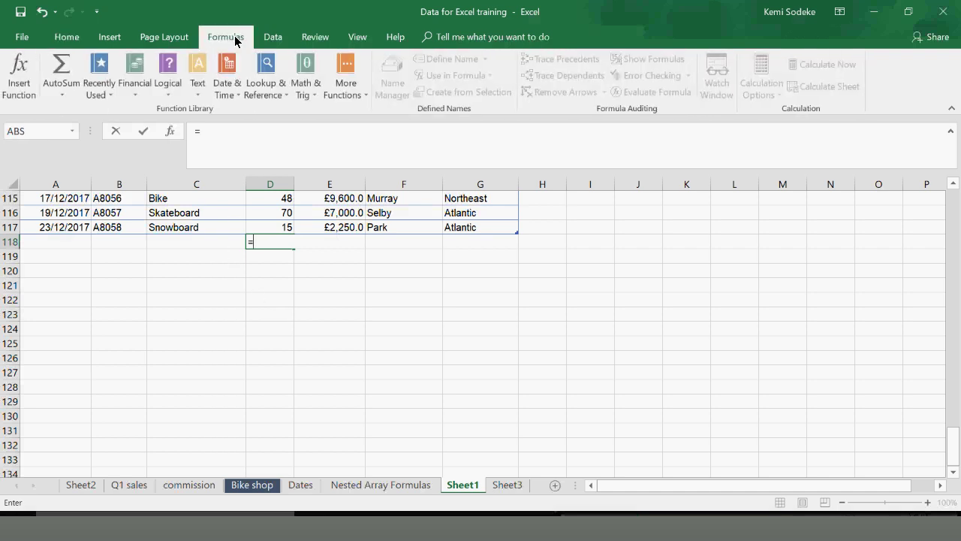
click(261, 93)
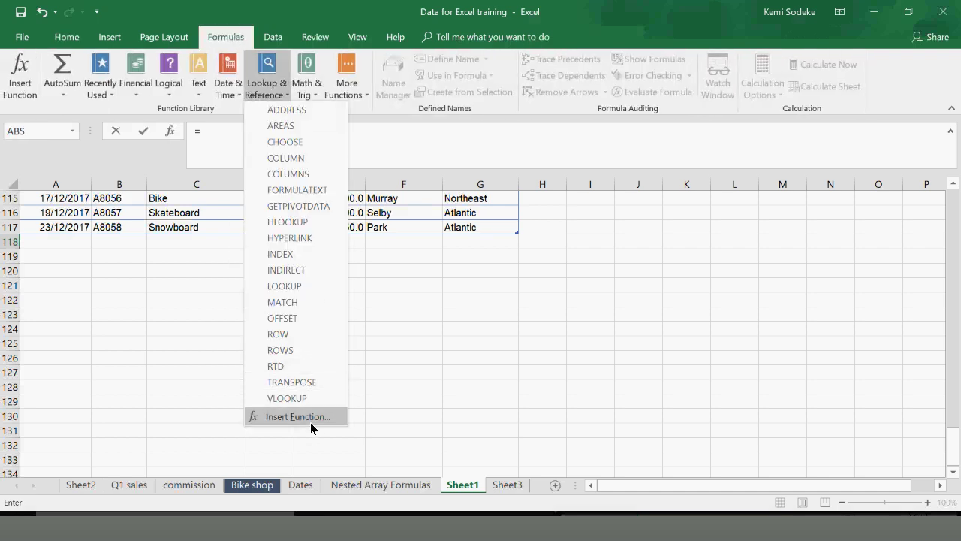
click(449, 387)
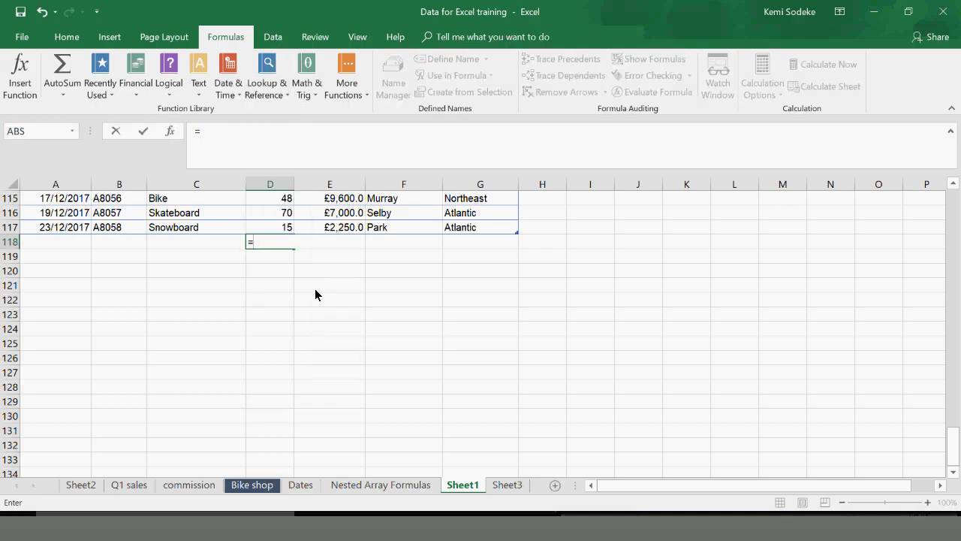
text(subtotal)
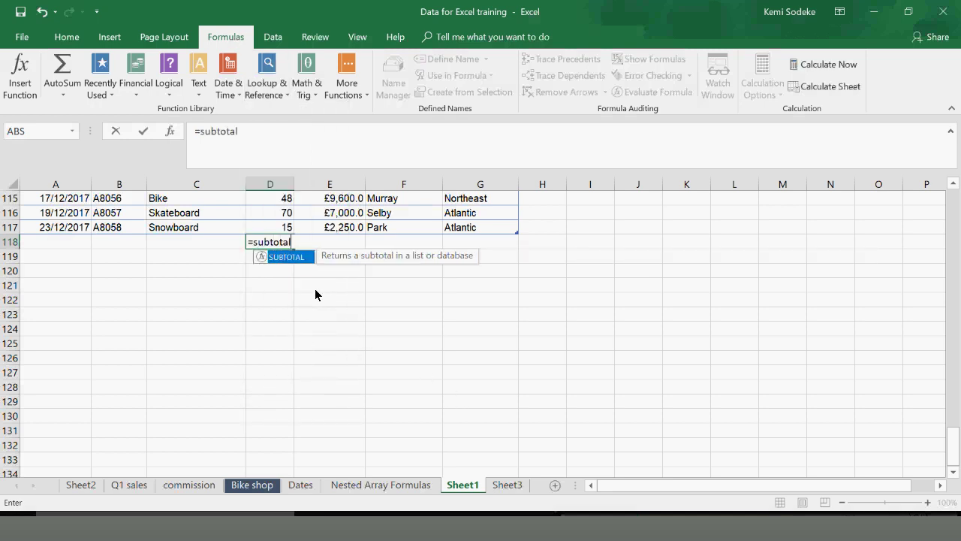
click(170, 130)
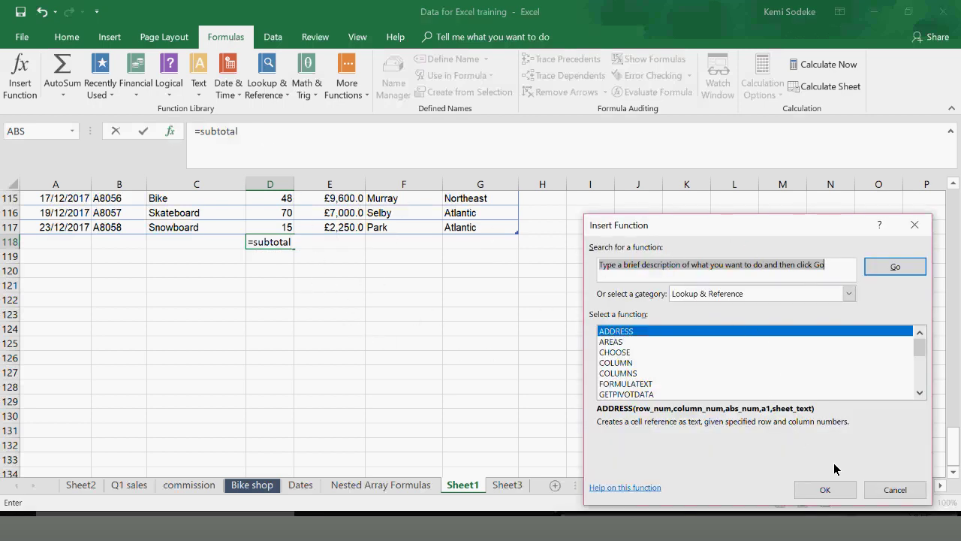
click(894, 490)
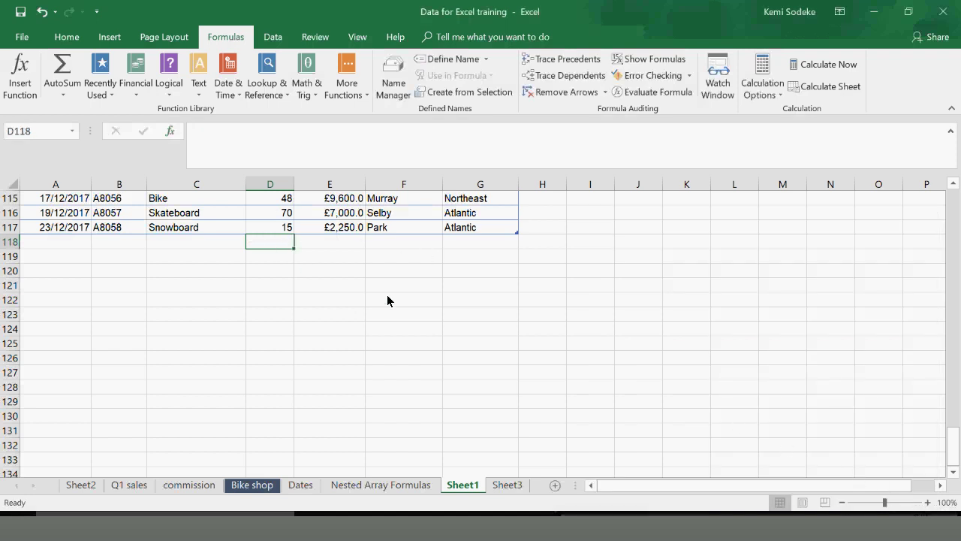
text(=sub)
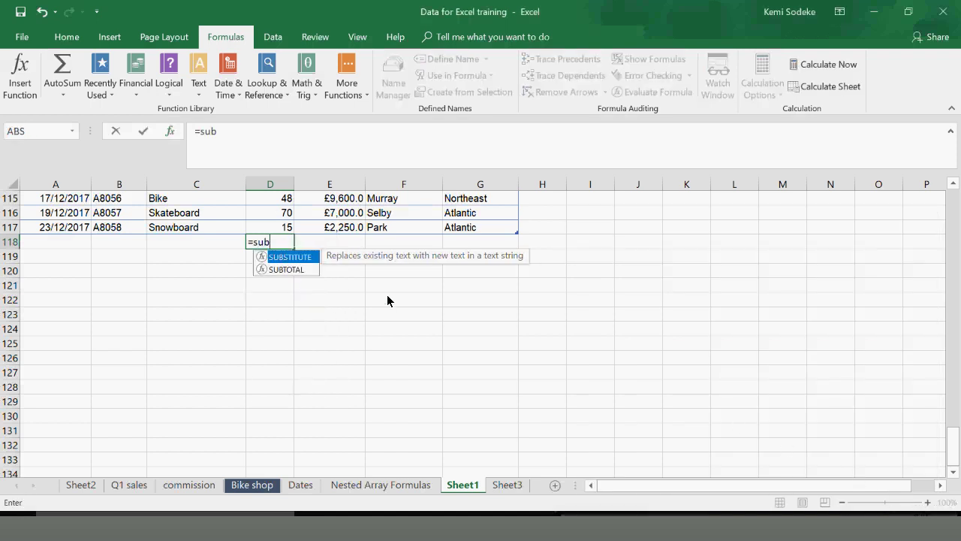
text(total()
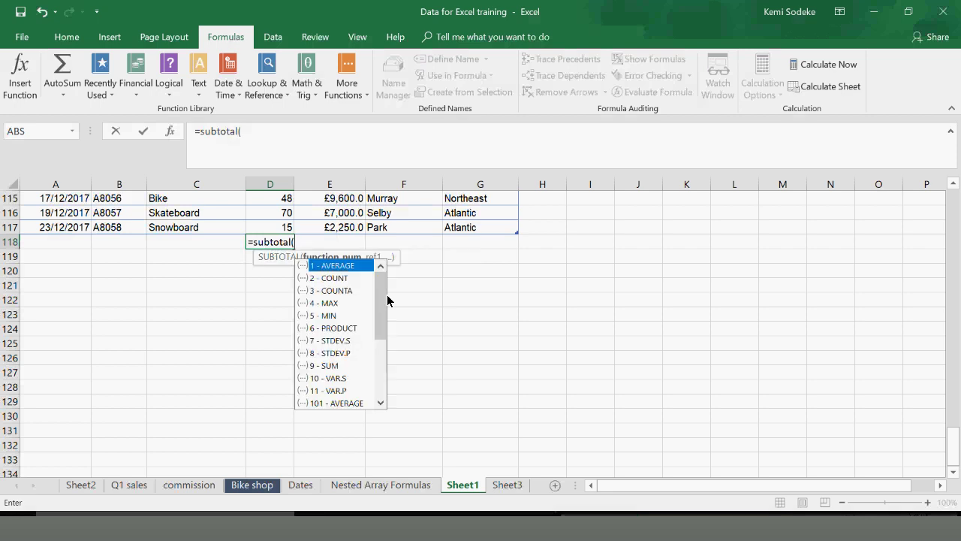
Open the SUBTOTAL Function Arguments dialog and enter 9 as Function_num
click(171, 132)
drag(667, 231, 673, 194)
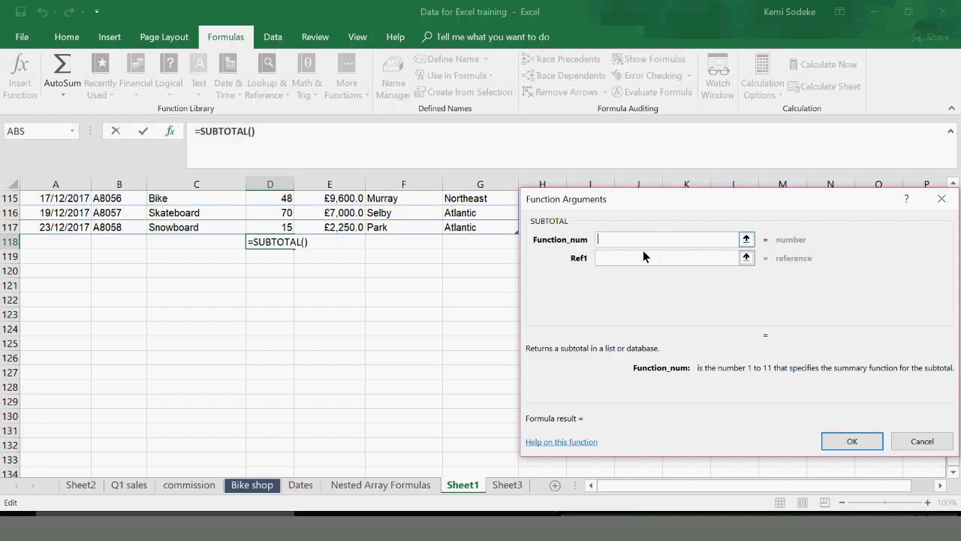
click(688, 258)
text(9)
Try several Ref1 ranges: the Sales cells, E117, G119 and finally C5
click(612, 260)
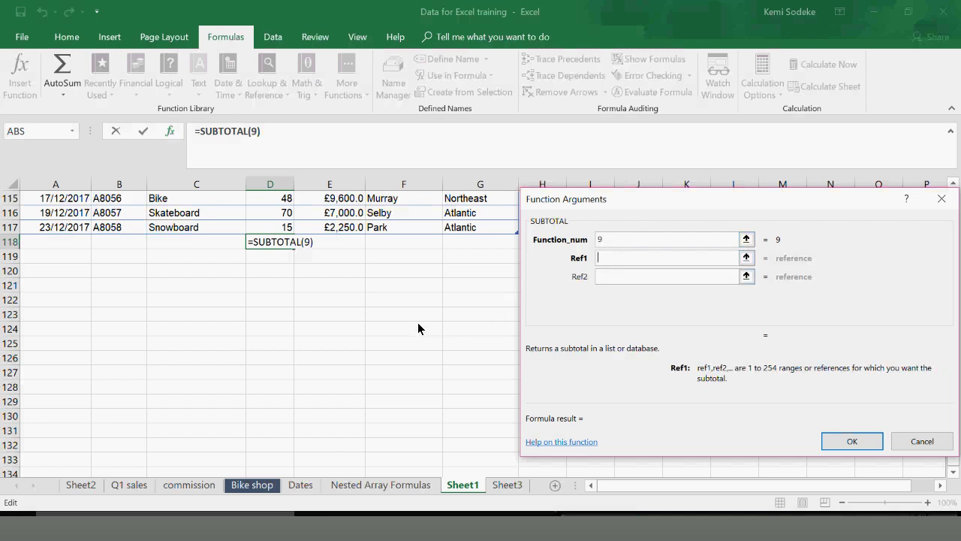
scroll(414, 328, up, 2)
scroll(411, 333, up, 20)
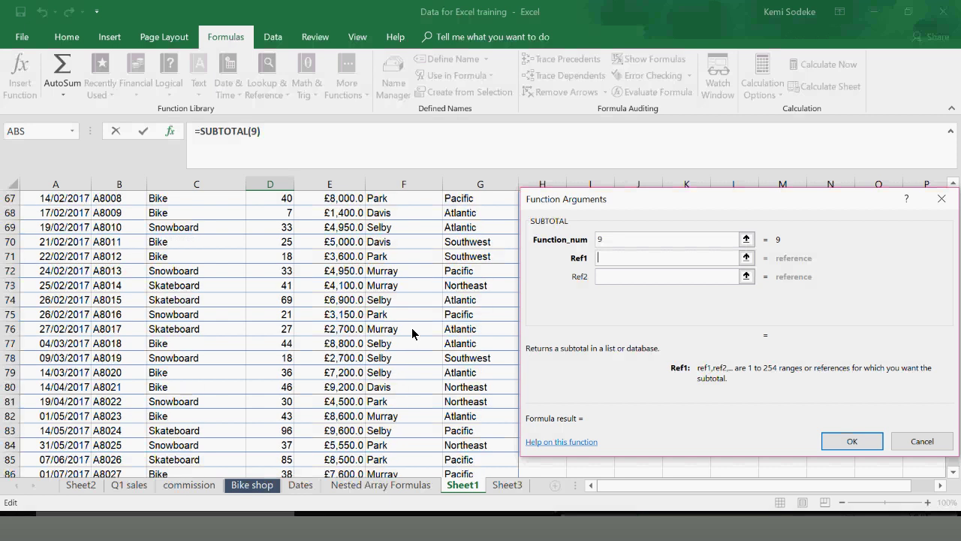
scroll(412, 332, up, 5)
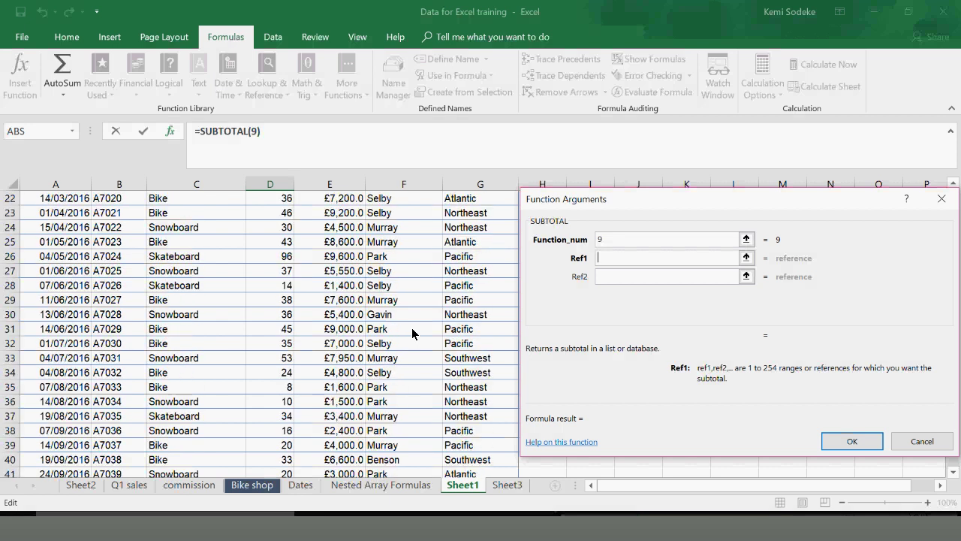
scroll(412, 333, up, 7)
drag(329, 234, 378, 430)
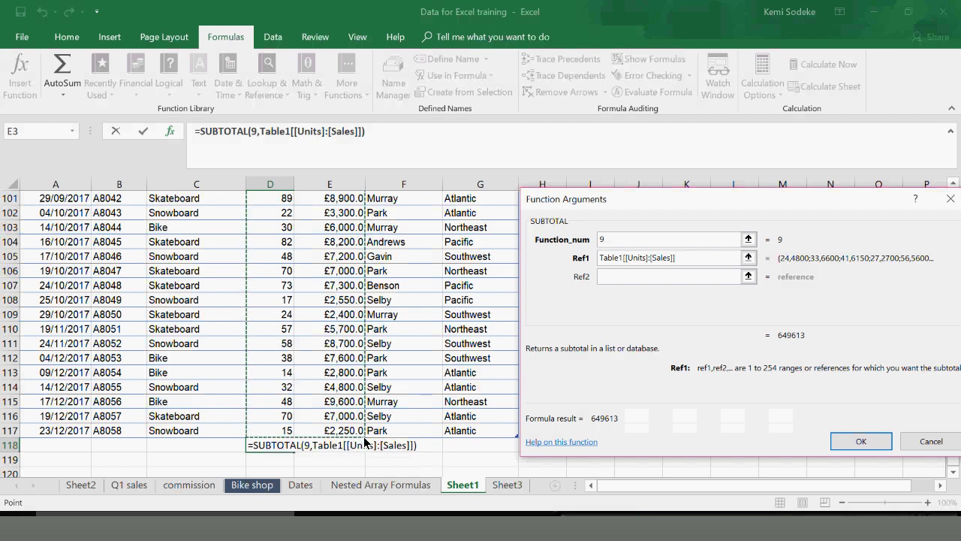
click(364, 437)
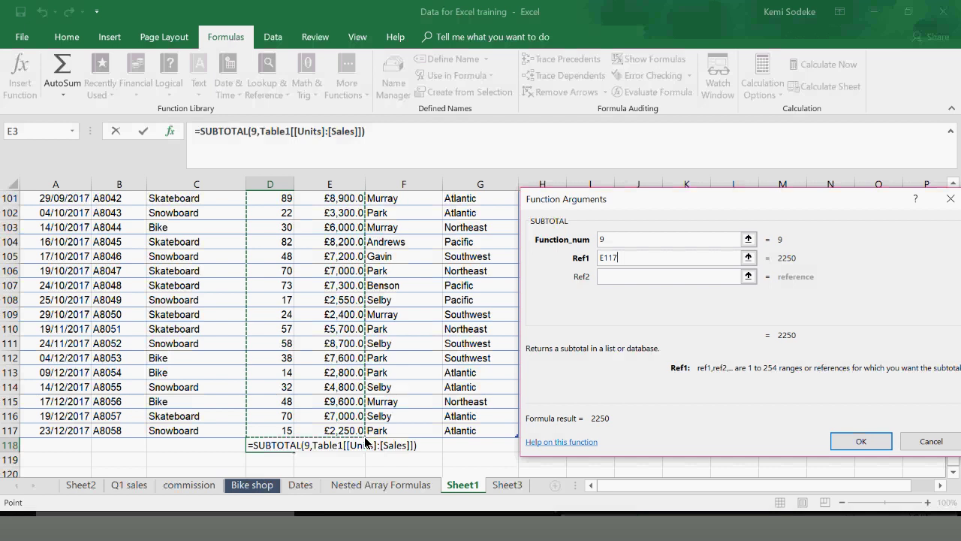
click(455, 458)
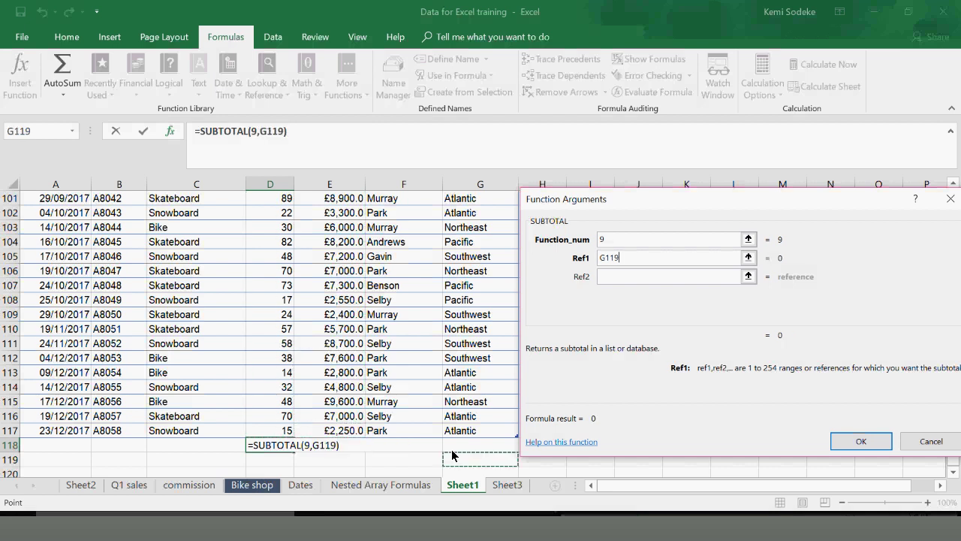
scroll(453, 455, up, 11)
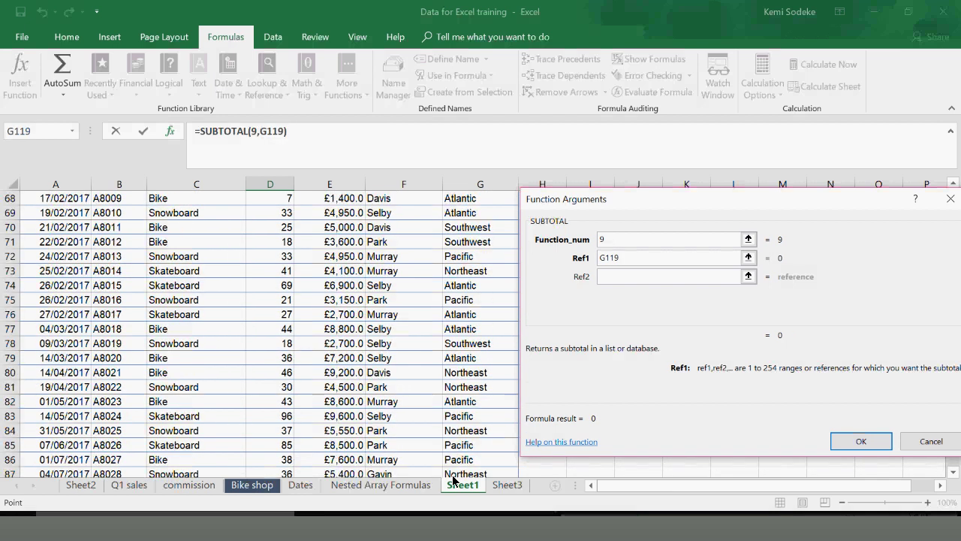
scroll(453, 474, up, 20)
click(196, 267)
Cancel the SUBTOTAL formula and return to the top of Sheet1
key(Return)
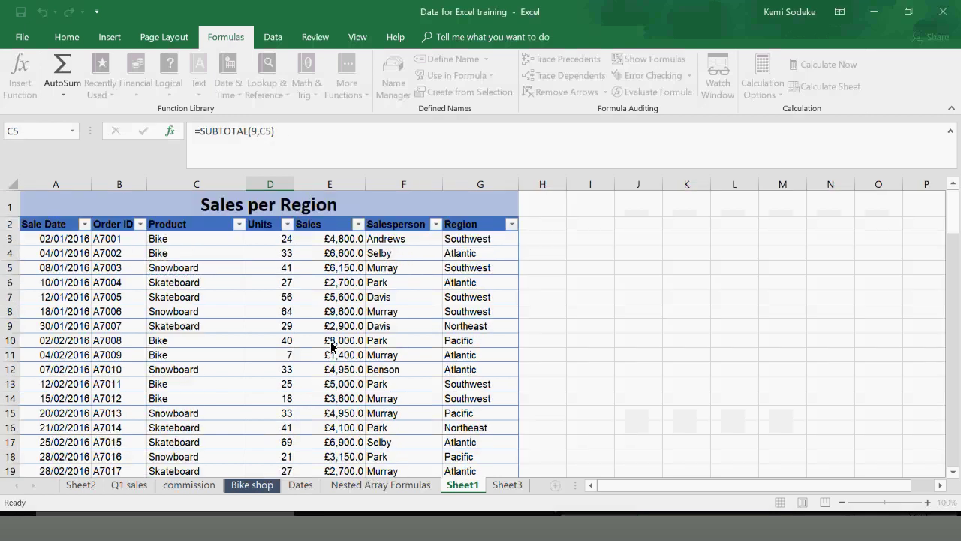
scroll(331, 346, down, 8)
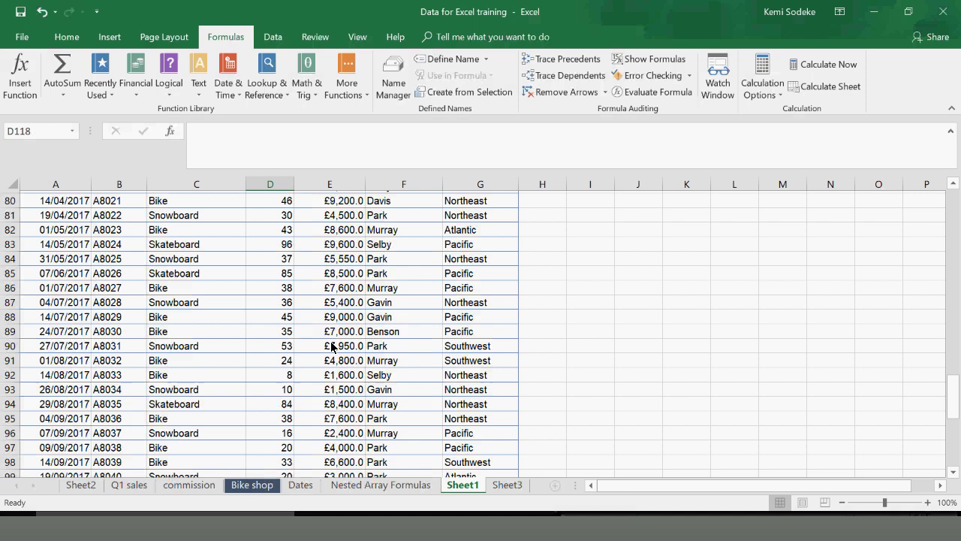
scroll(331, 346, down, 4)
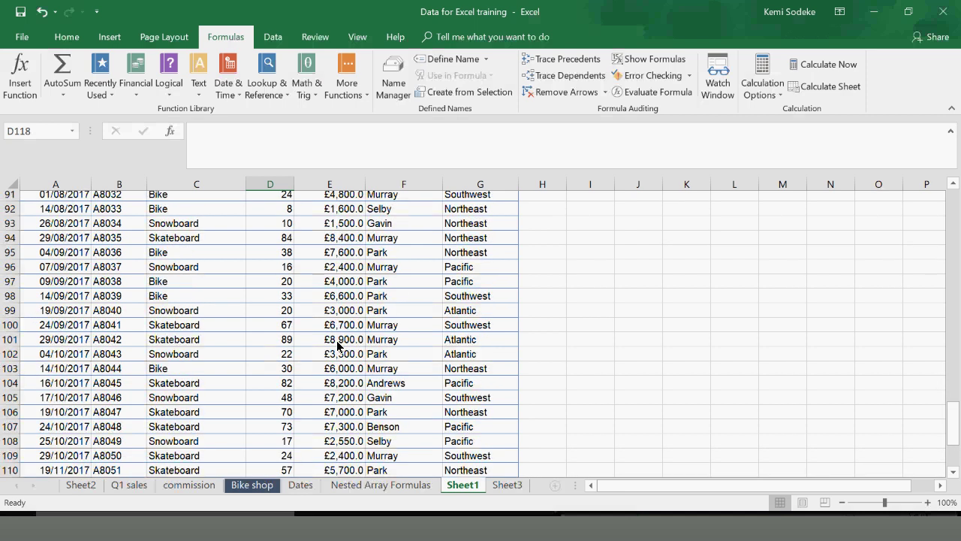
scroll(337, 340, down, 2)
key(ctrl+Home)
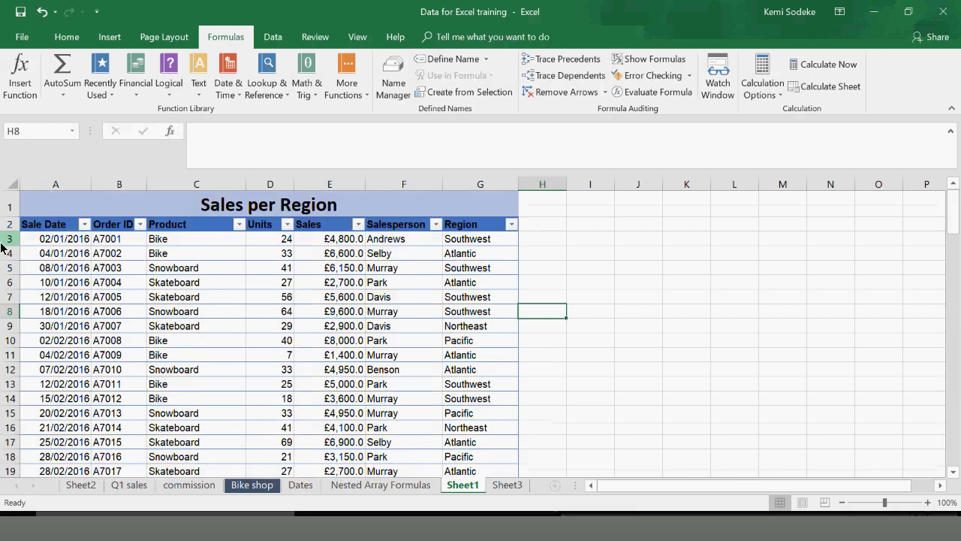
Copy the sales table A2:G117, Sale Date through Region, from Sheet1
click(9, 184)
click(275, 37)
click(163, 37)
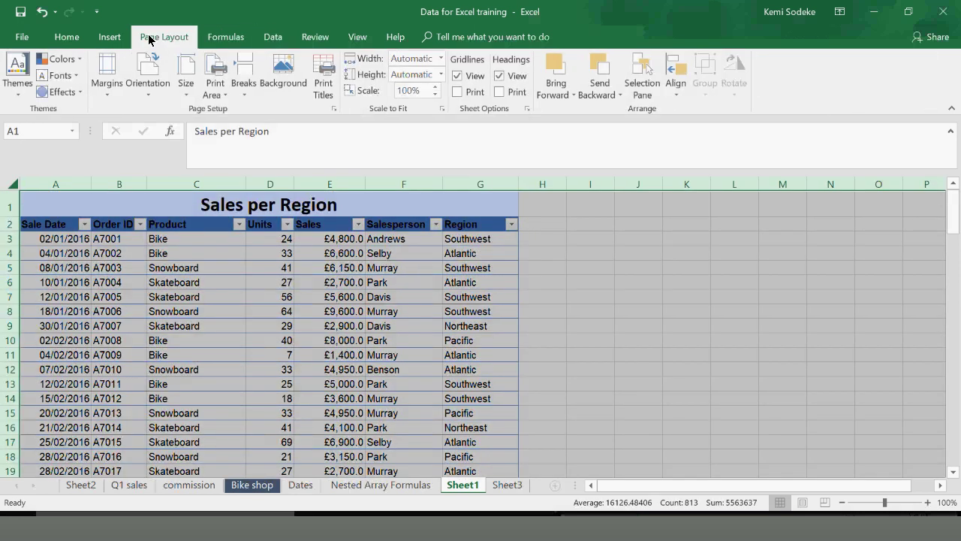
click(109, 37)
click(599, 281)
drag(45, 239, 463, 445)
scroll(301, 338, up, 2)
key(ctrl+c)
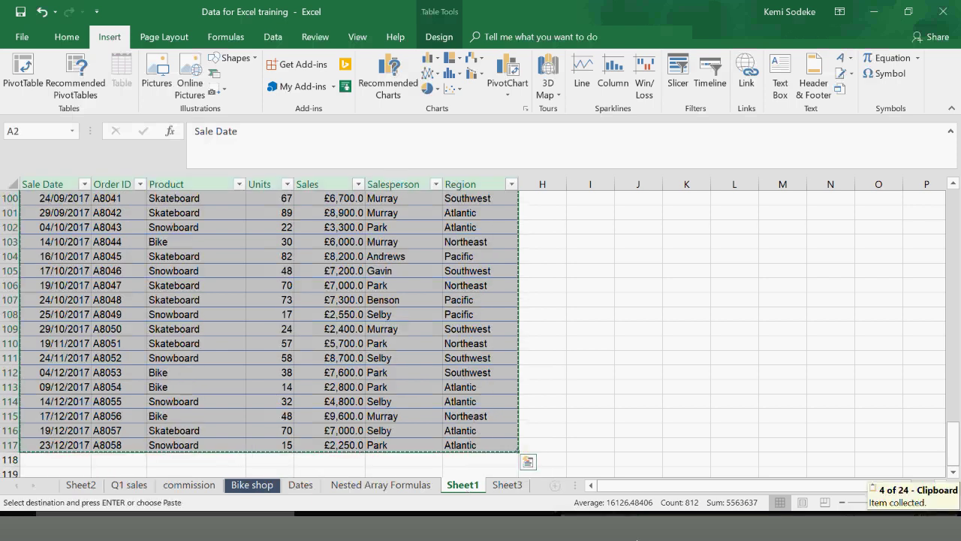
key(ctrl+Page_Down)
Insert a new Sheet4, paste the sales table at A2, and widen column G
click(459, 485)
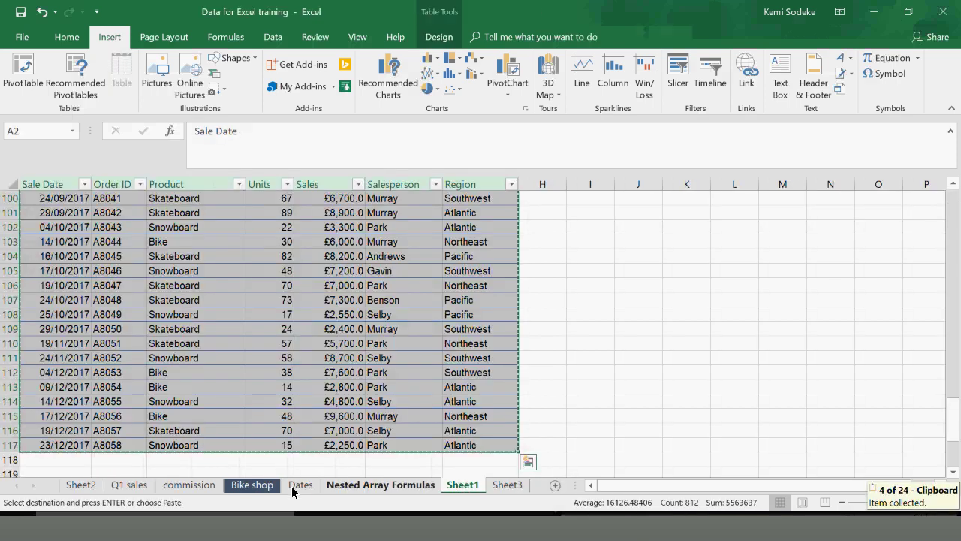
click(252, 485)
click(555, 485)
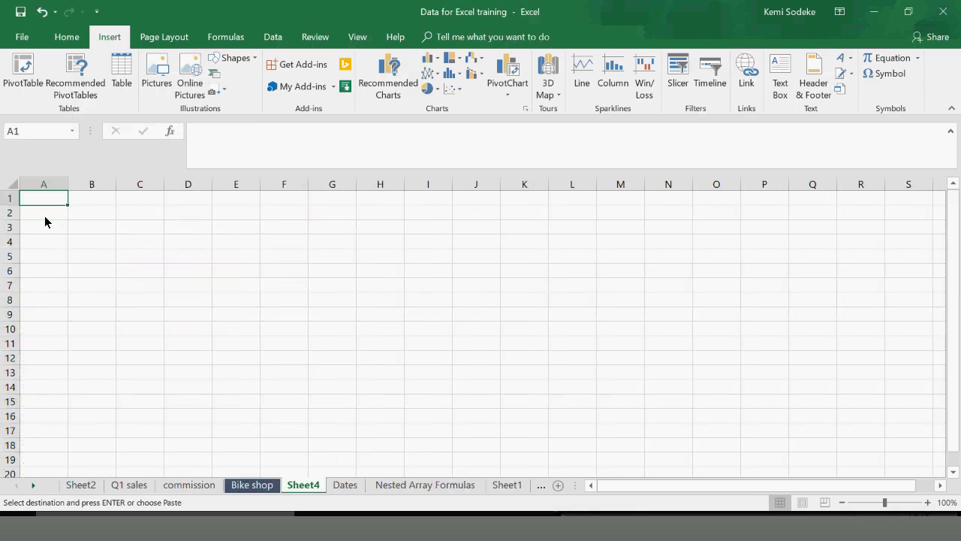
click(44, 216)
key(ctrl+v)
drag(358, 184, 374, 188)
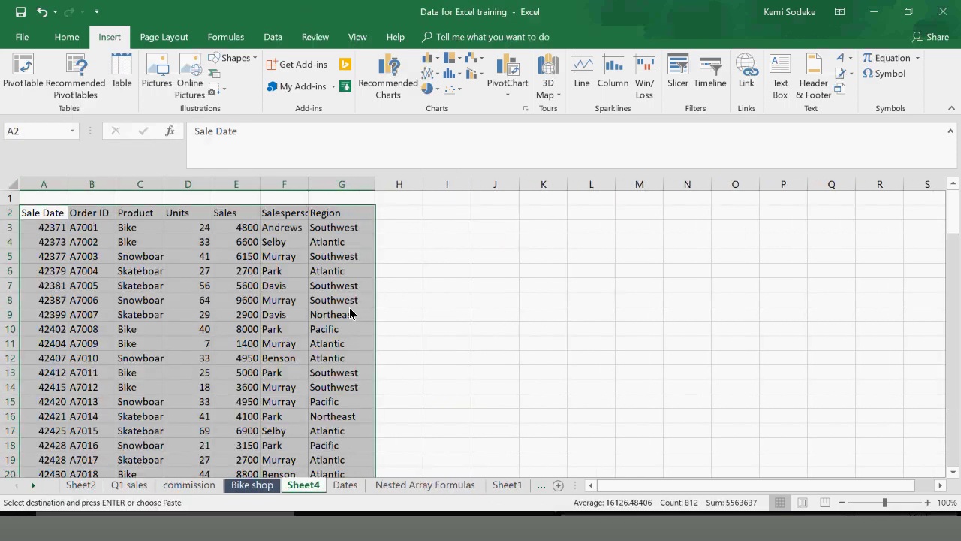
Begin a =subtotal( formula in E118 below the Sales column
scroll(349, 311, down, 4)
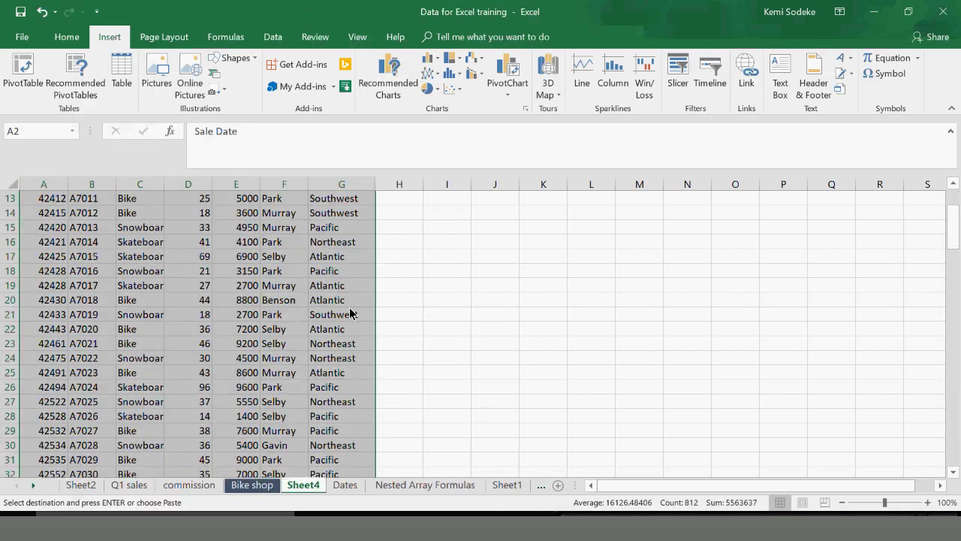
scroll(349, 314, down, 3)
scroll(351, 320, down, 20)
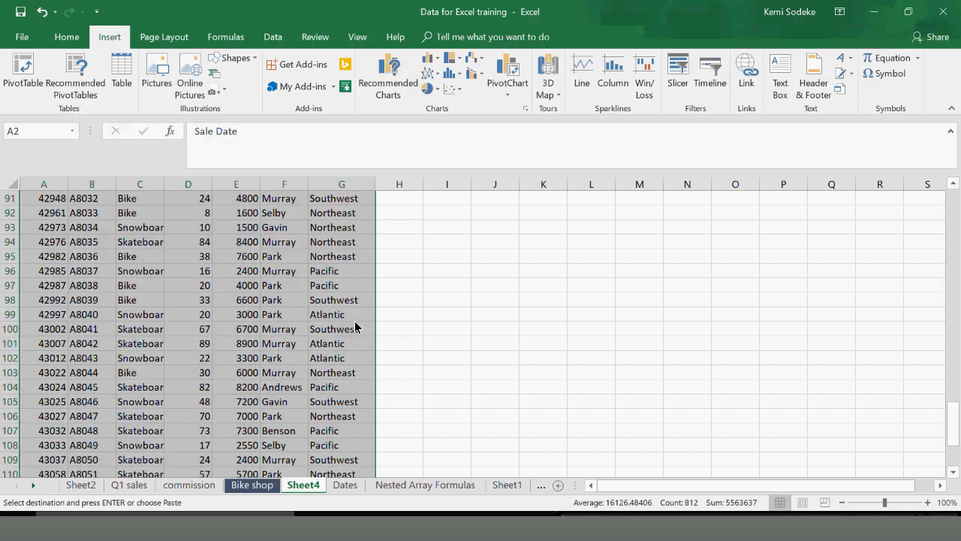
scroll(355, 328, down, 7)
scroll(345, 338, up, 3)
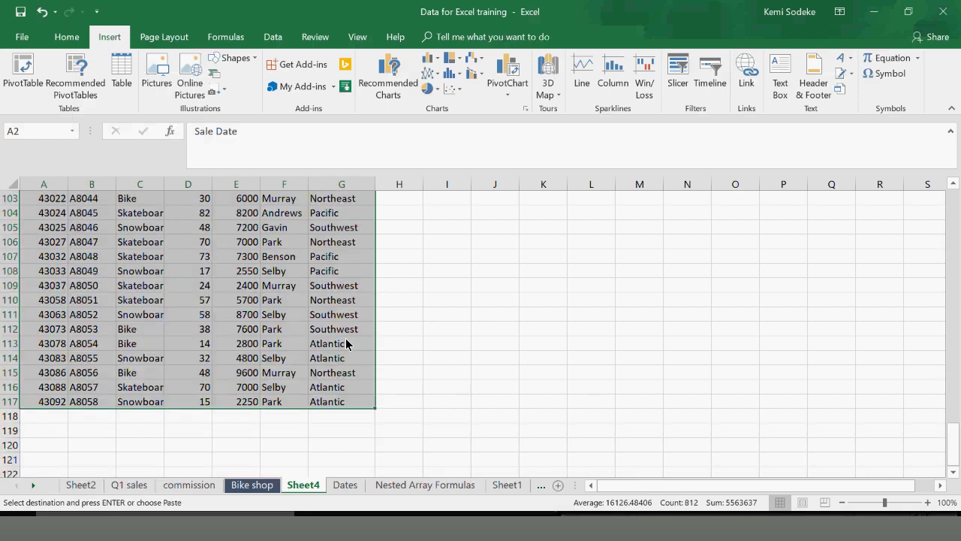
click(236, 416)
text(=subtotal()
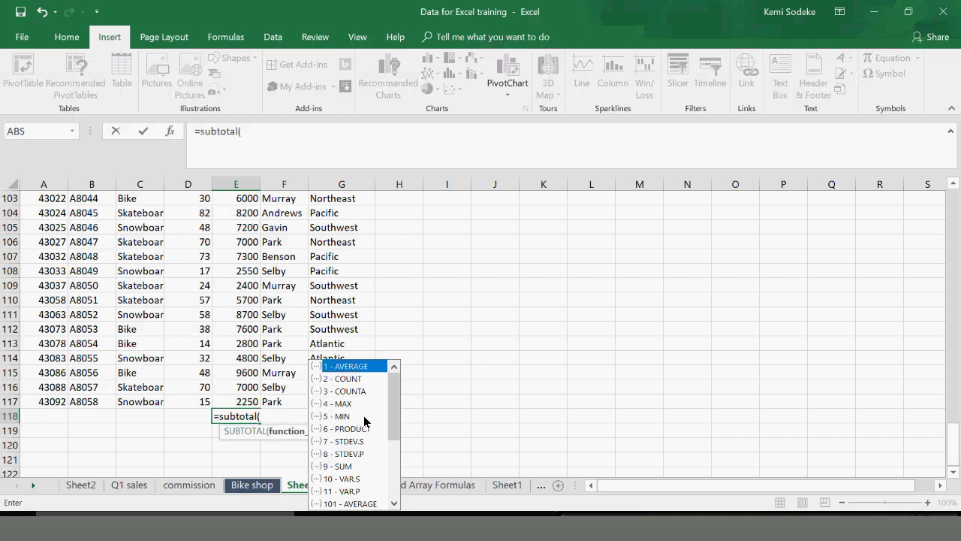
Finish E118's formula as =SUBTOTAL(9,E3:E117), a SUM of Sales showing 645100
click(340, 467)
click(340, 467)
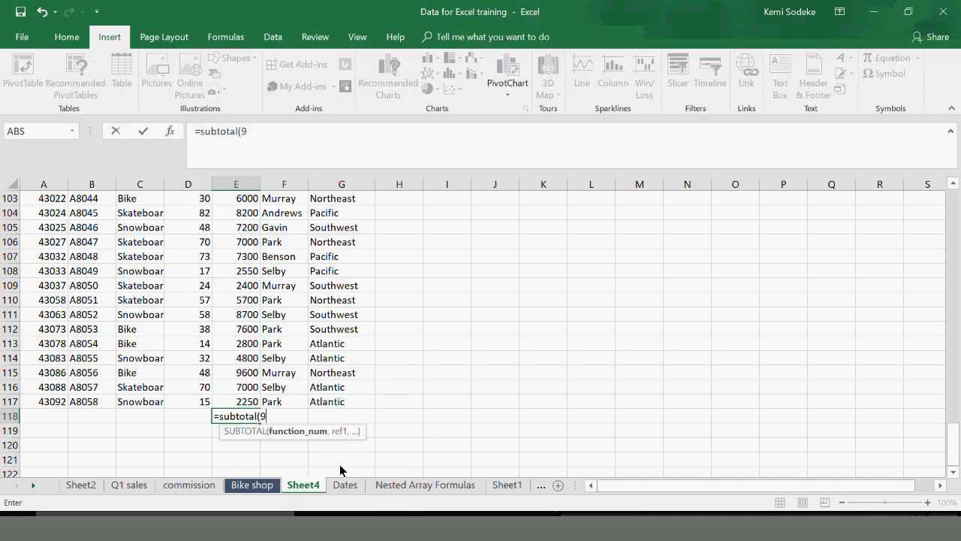
text(,)
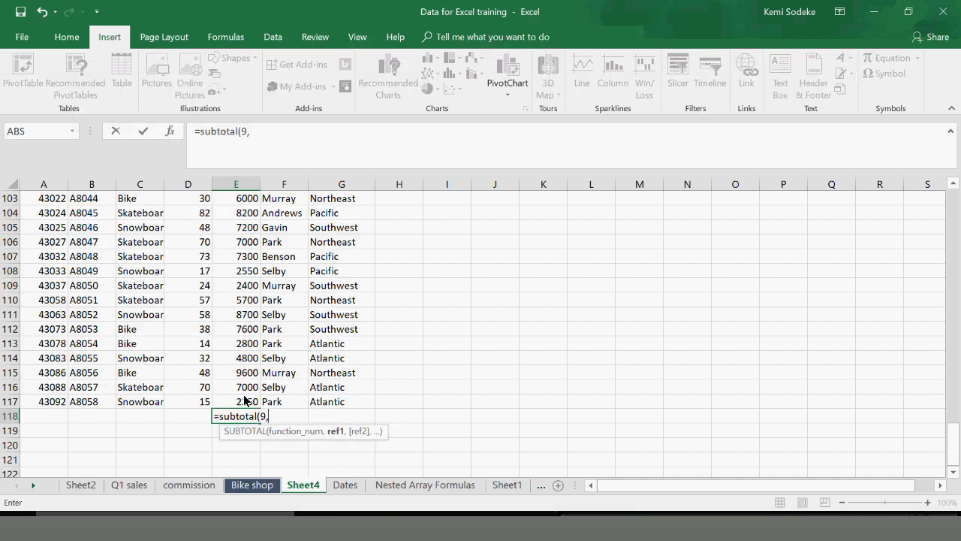
drag(233, 405, 203, 110)
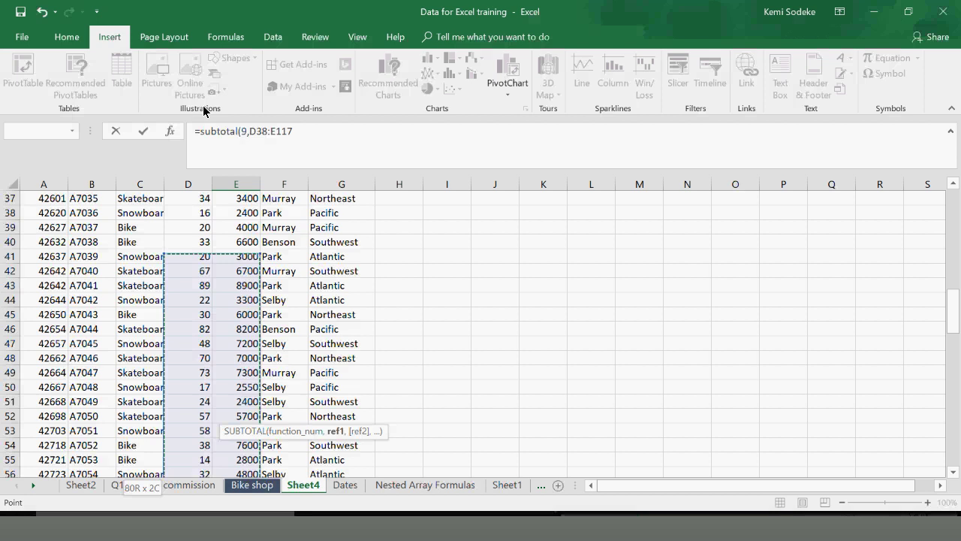
drag(203, 111, 215, 97)
key(Return)
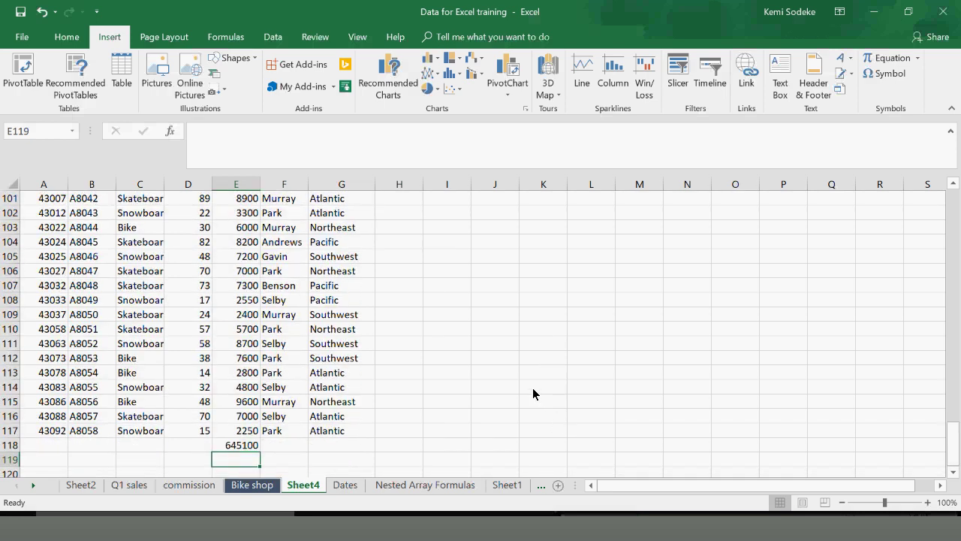
Select E118 to view its SUBTOTAL formula
scroll(533, 394, up, 1)
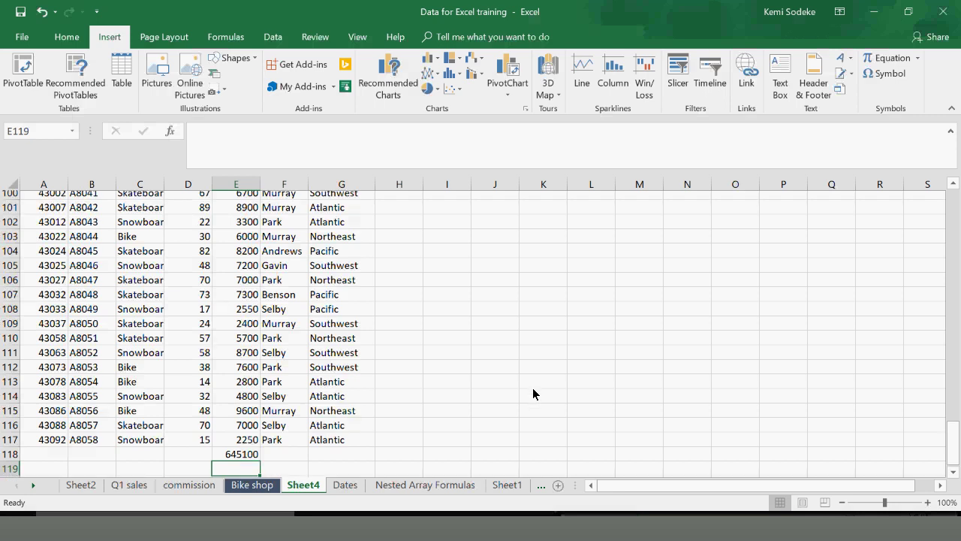
scroll(470, 375, up, 10)
scroll(241, 270, down, 15)
click(241, 271)
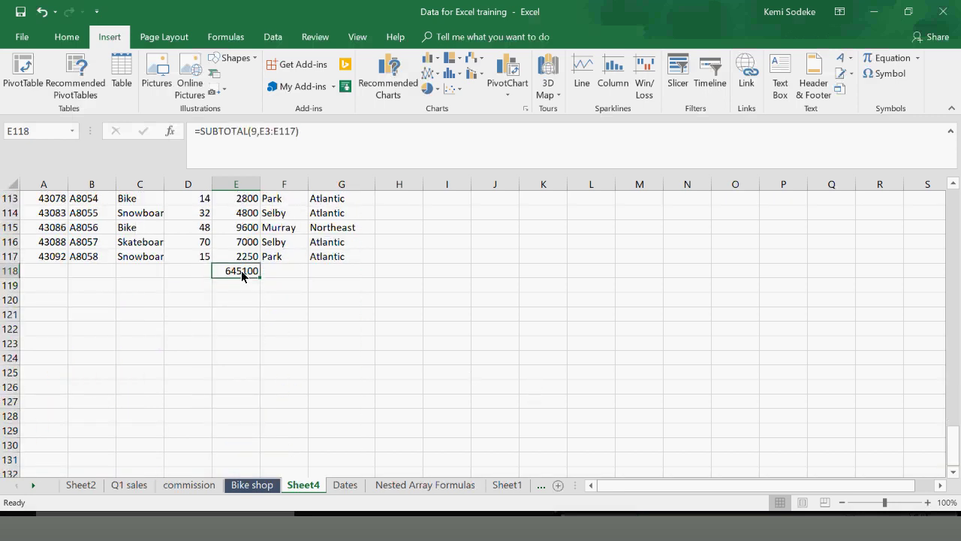
Format the whole Sales column with a thousands separator
scroll(325, 332, up, 7)
click(236, 184)
right_click(242, 293)
click(259, 223)
click(148, 66)
click(415, 385)
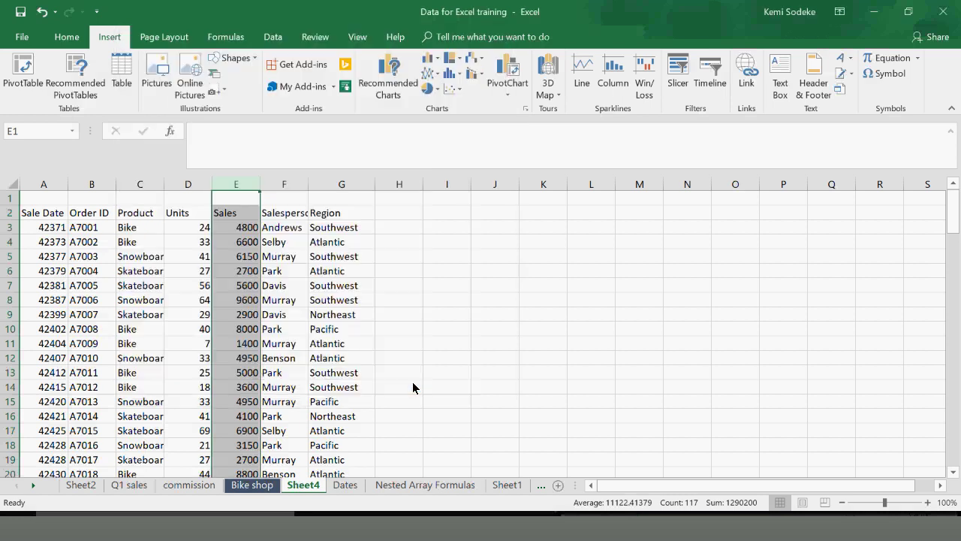
Add AutoFilter dropdowns to the header row 2 of the sales table
click(9, 218)
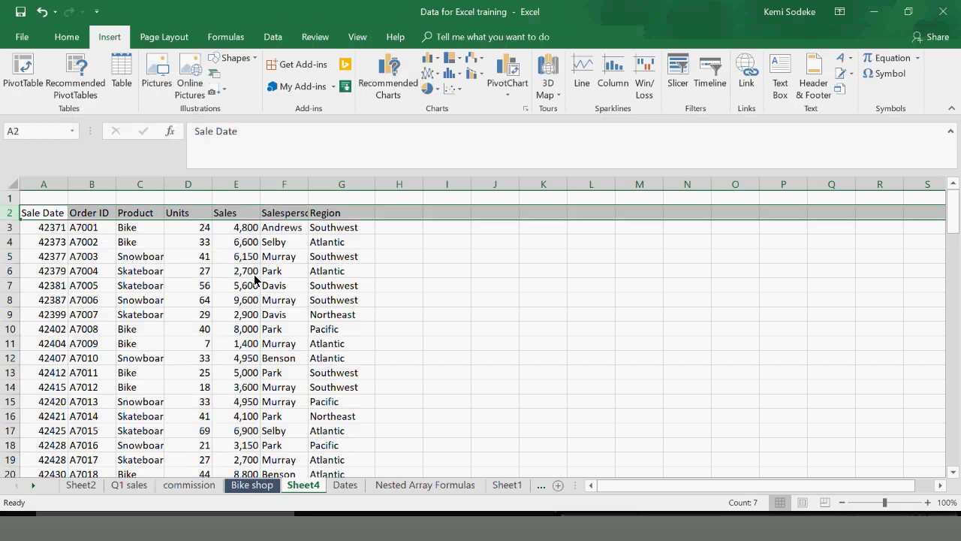
click(270, 39)
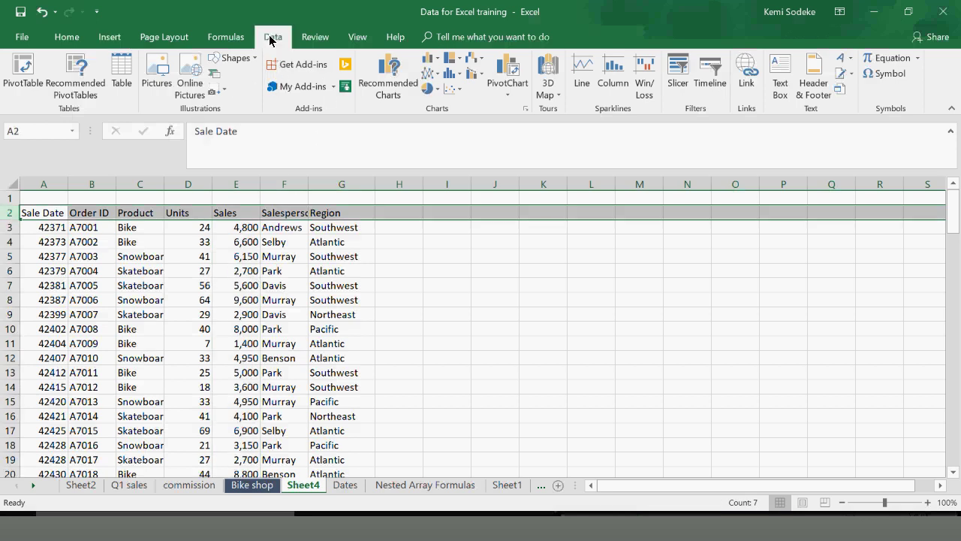
click(463, 73)
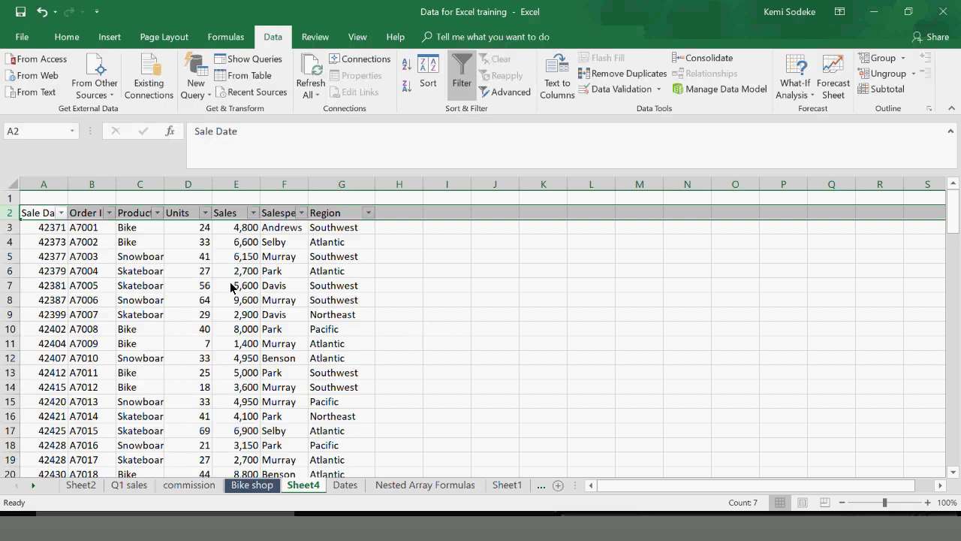
click(403, 343)
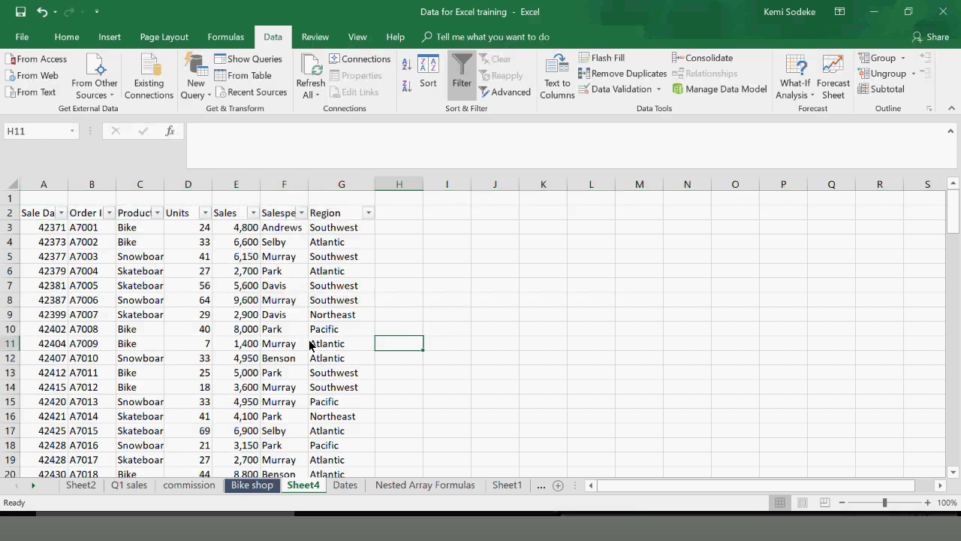
Check that E118's SUBTOTAL total under Sales shows 645,100
scroll(310, 344, down, 6)
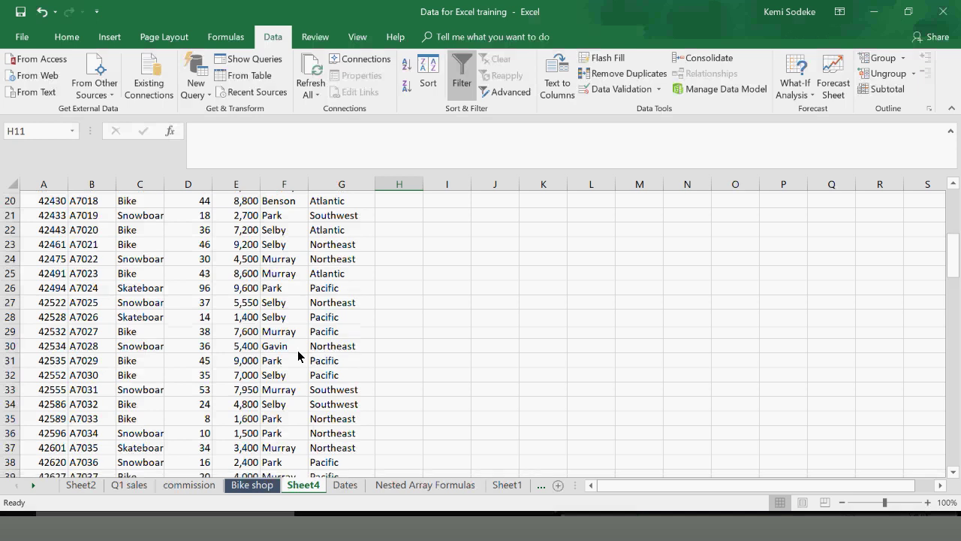
scroll(298, 350, down, 20)
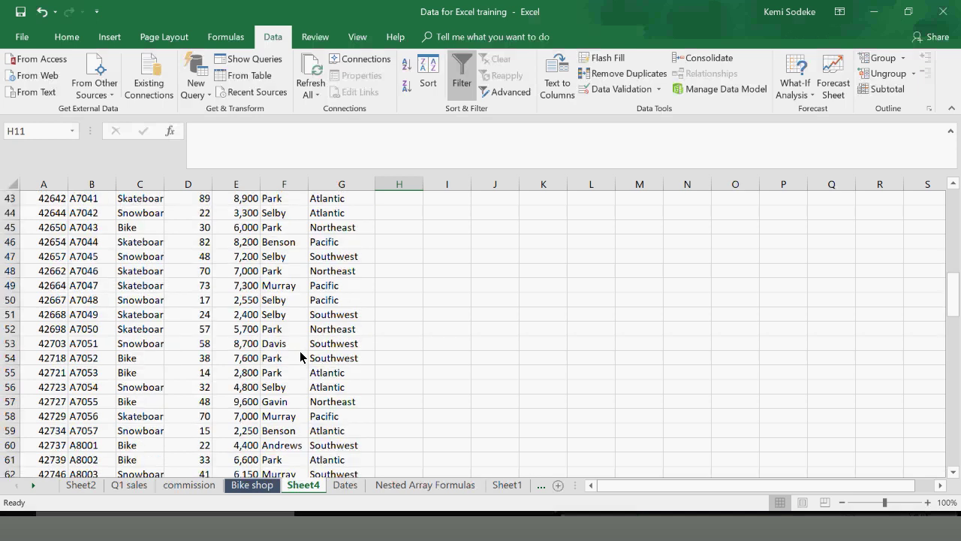
scroll(317, 350, down, 3)
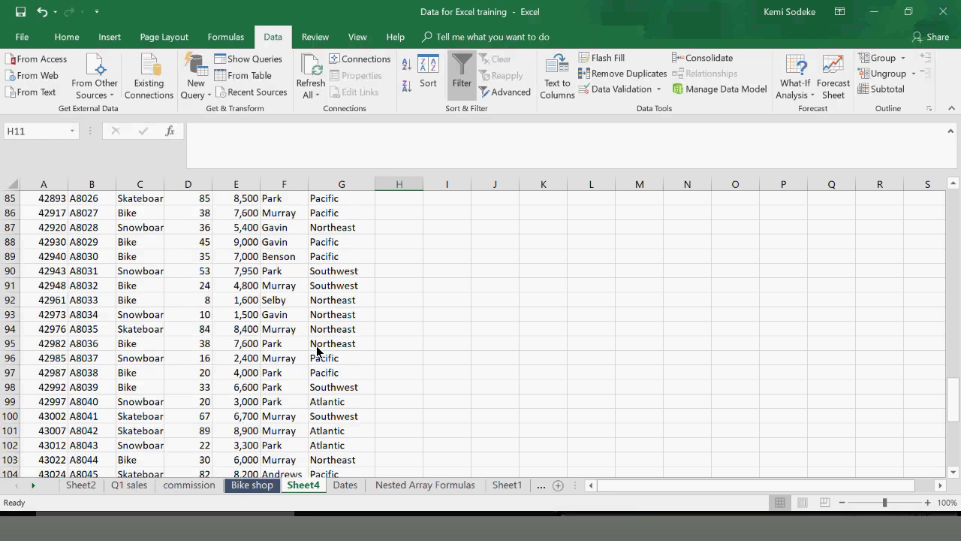
scroll(317, 350, down, 12)
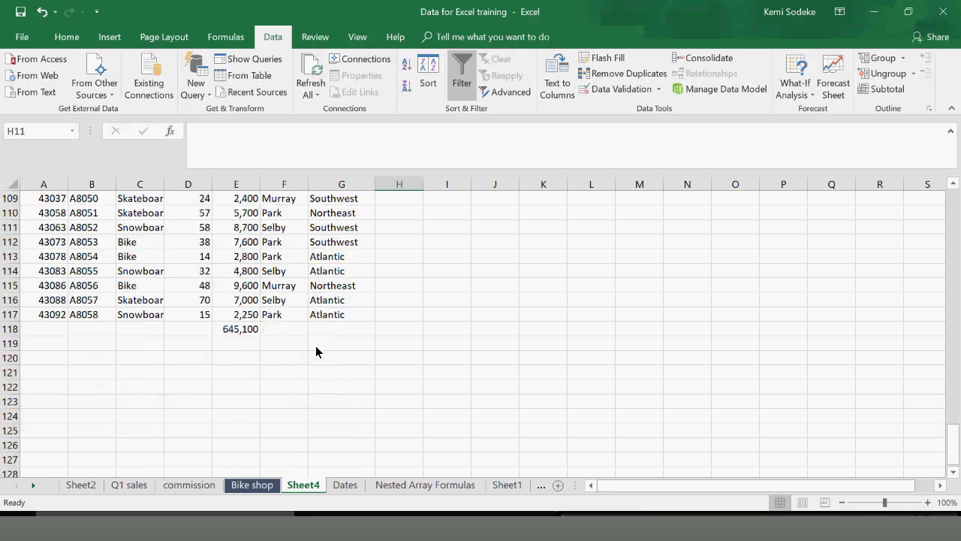
scroll(264, 311, up, 4)
click(236, 285)
click(67, 36)
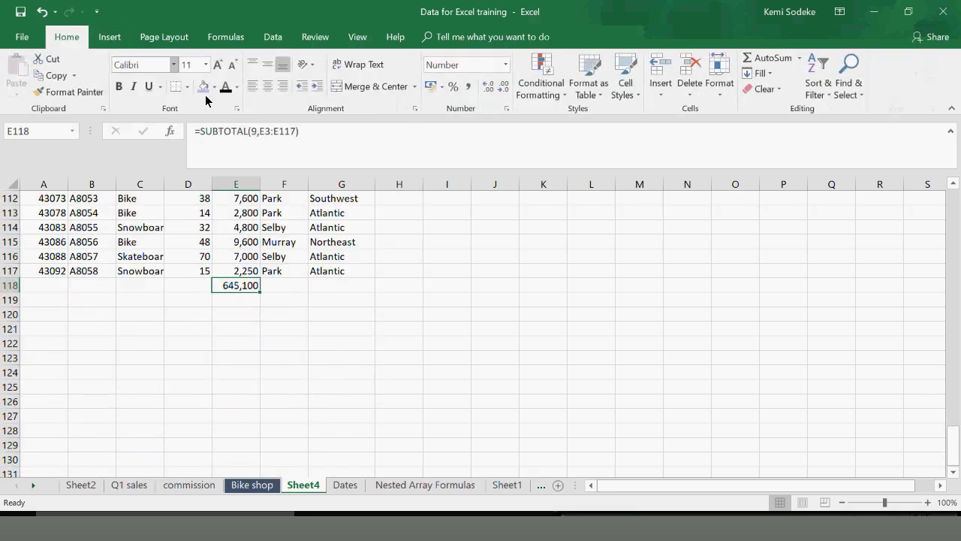
scroll(890, 255, up, 15)
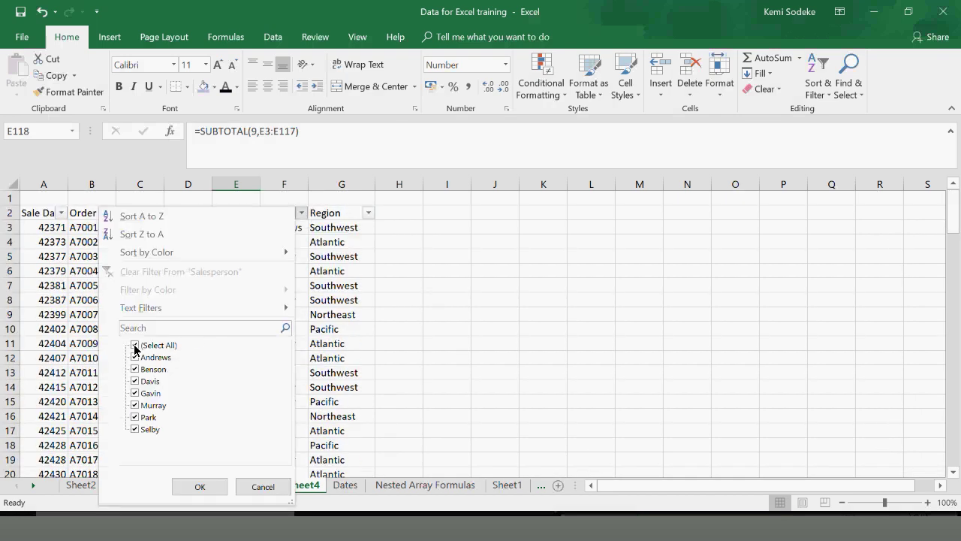
Filter Salesperson to the first name and copy E118's subtotal into D118 for Units
click(134, 344)
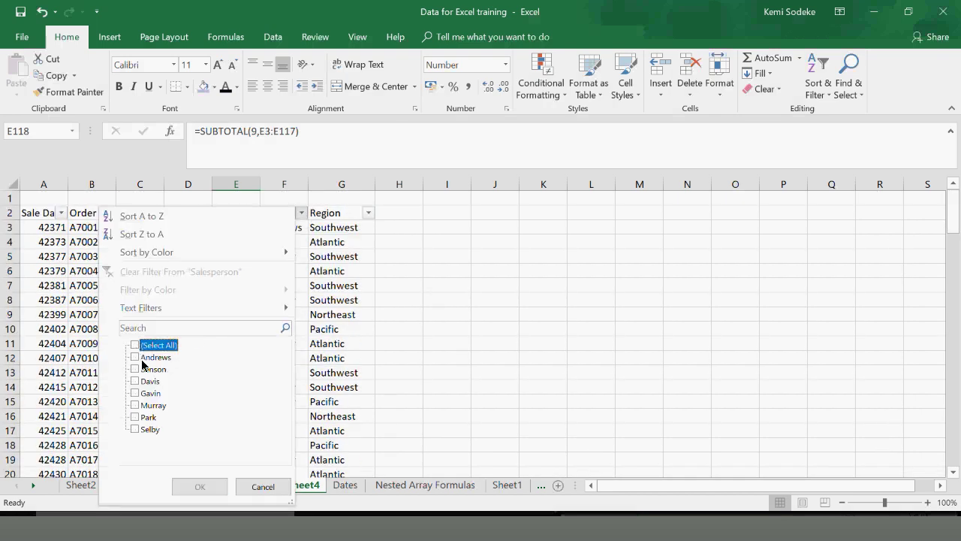
click(135, 358)
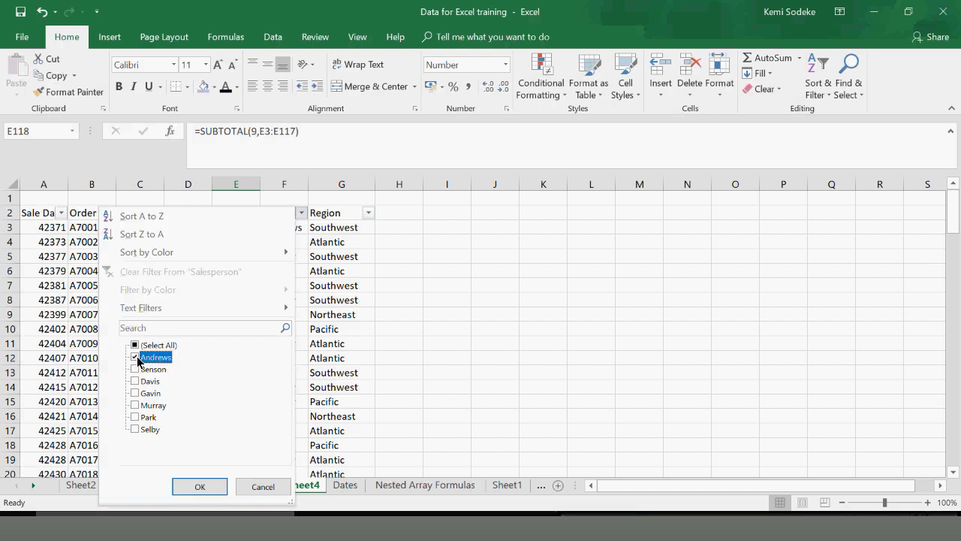
click(199, 487)
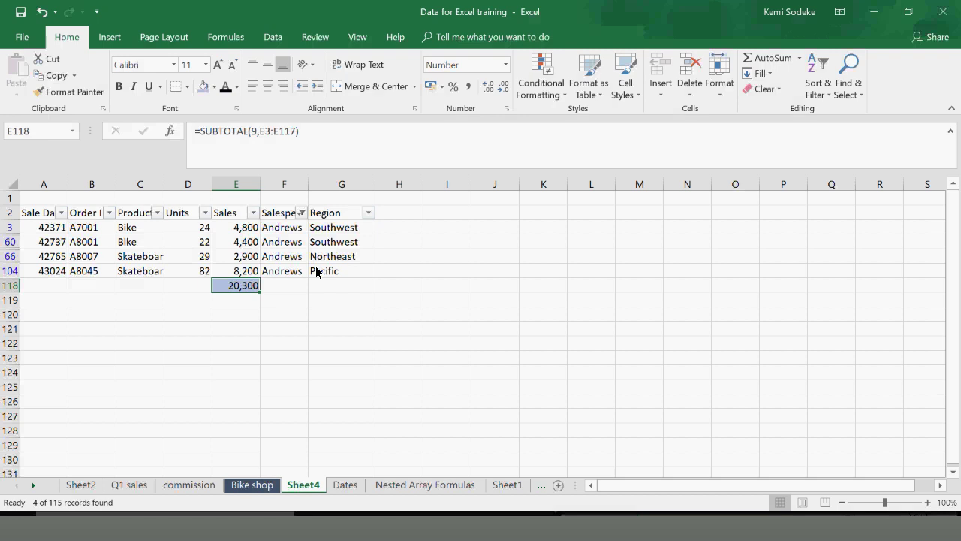
drag(260, 291, 184, 286)
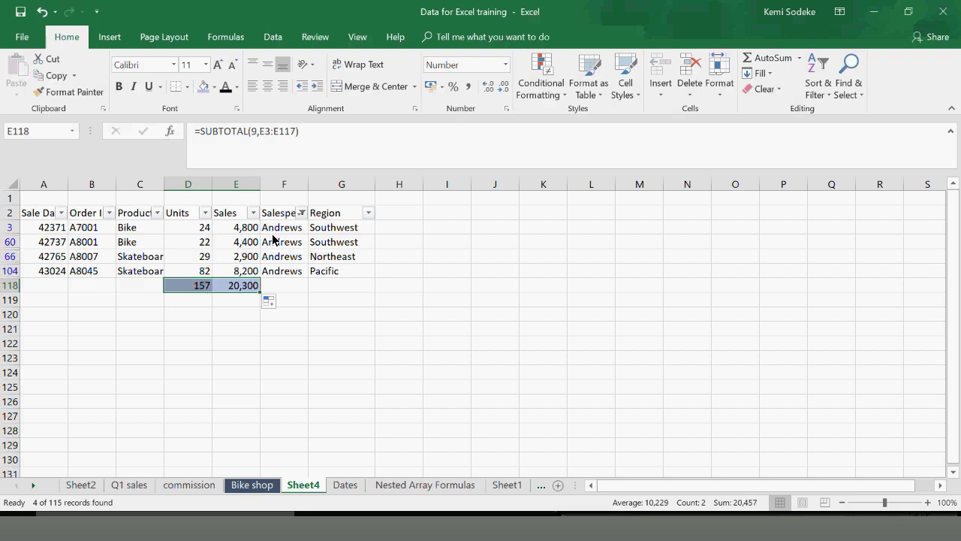
Switch the Salesperson filter to the next salesperson only
click(301, 213)
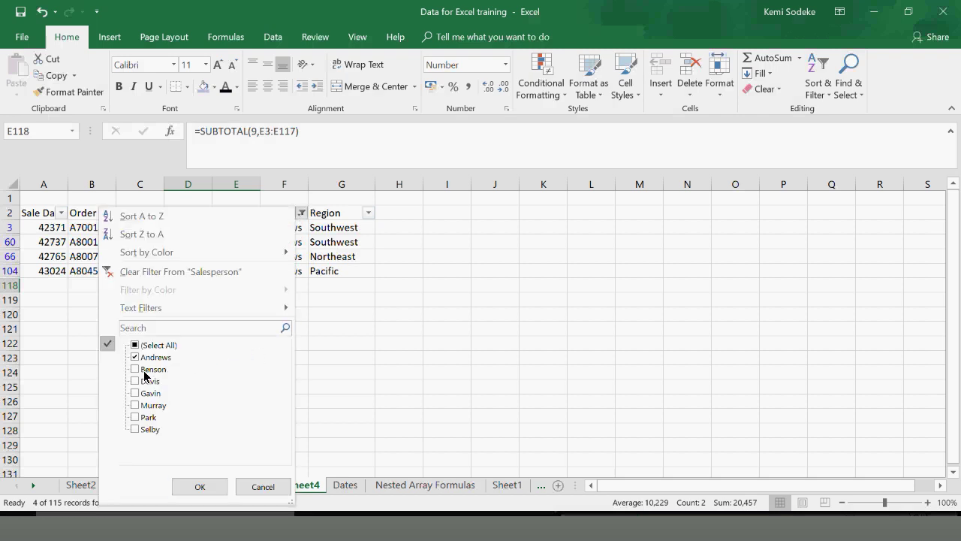
click(143, 369)
click(143, 356)
click(200, 487)
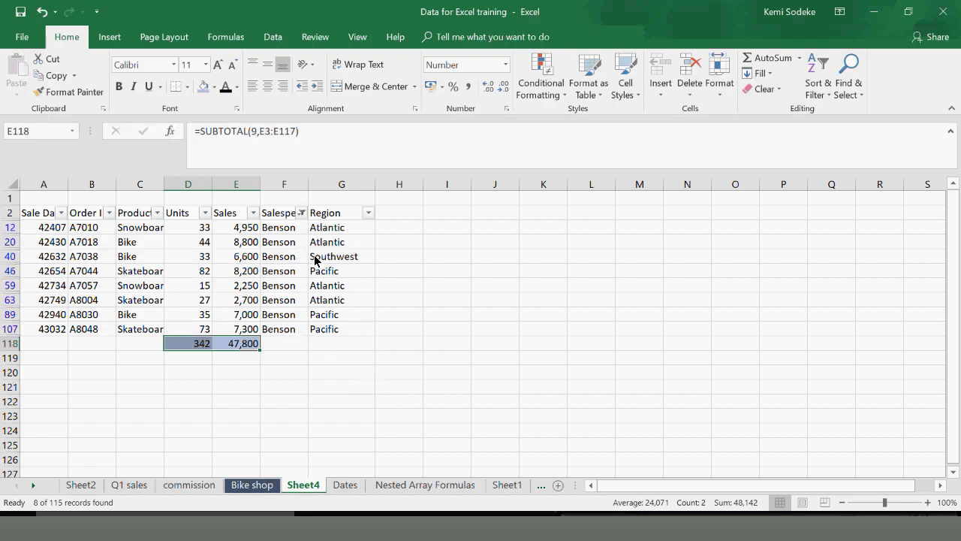
Clear the filter from Salesperson so every sales row shows again
click(302, 212)
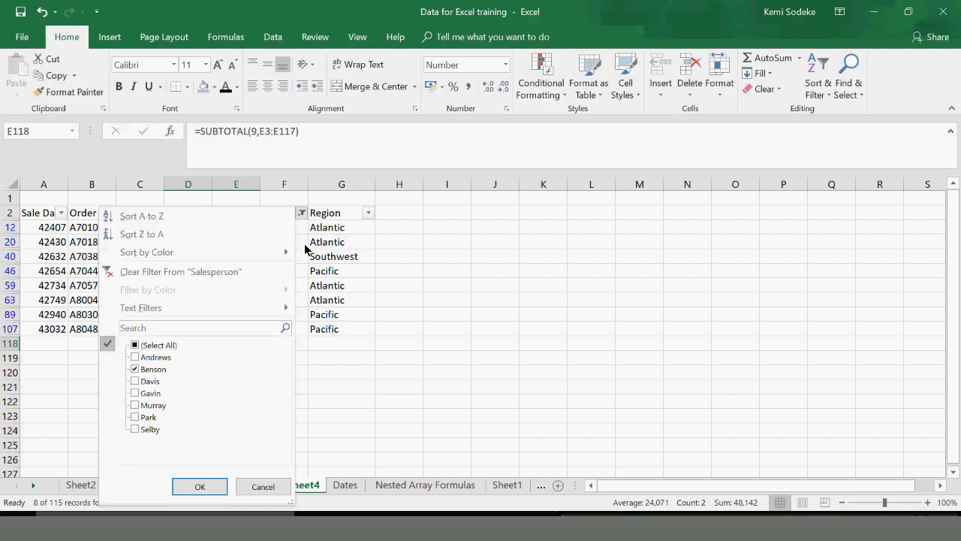
click(215, 270)
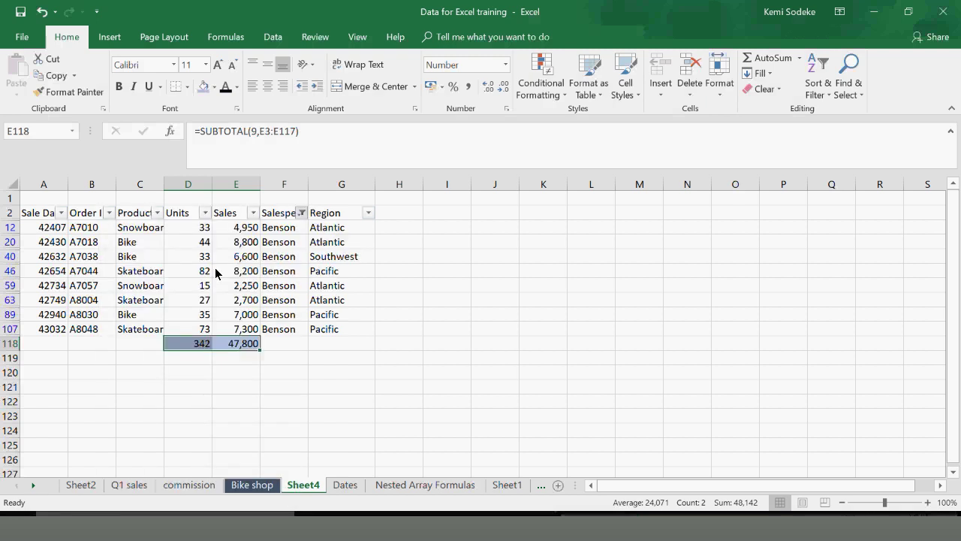
click(353, 333)
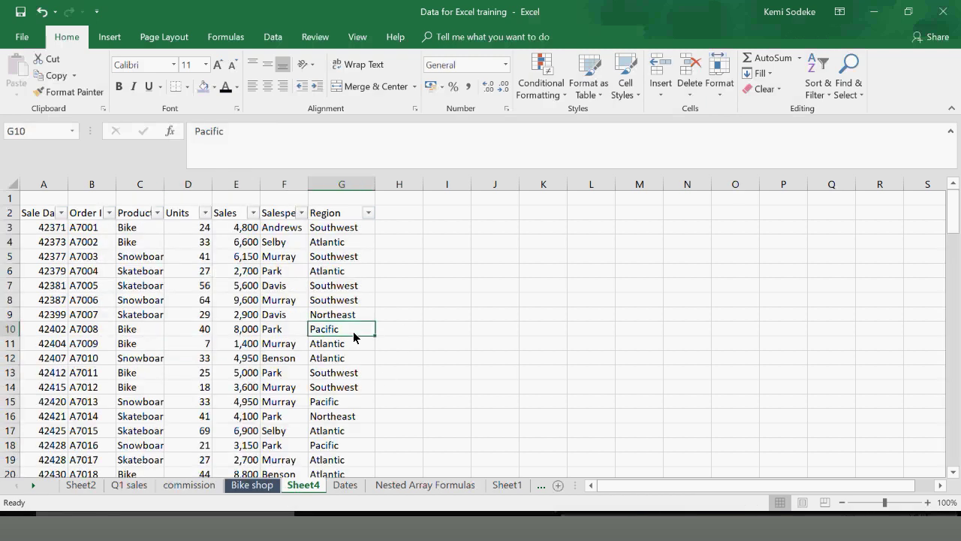
click(368, 213)
click(202, 345)
click(203, 357)
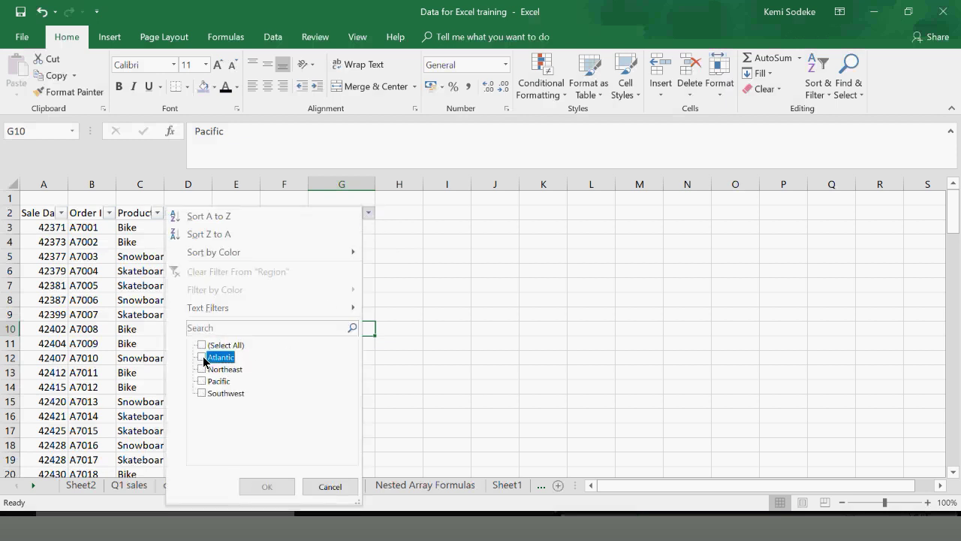
click(271, 485)
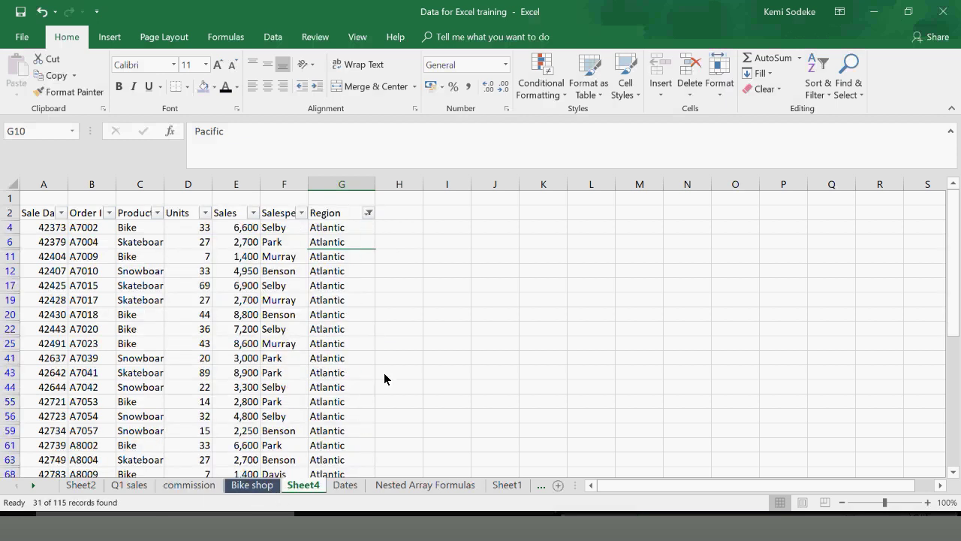
scroll(382, 376, down, 5)
scroll(379, 373, down, 2)
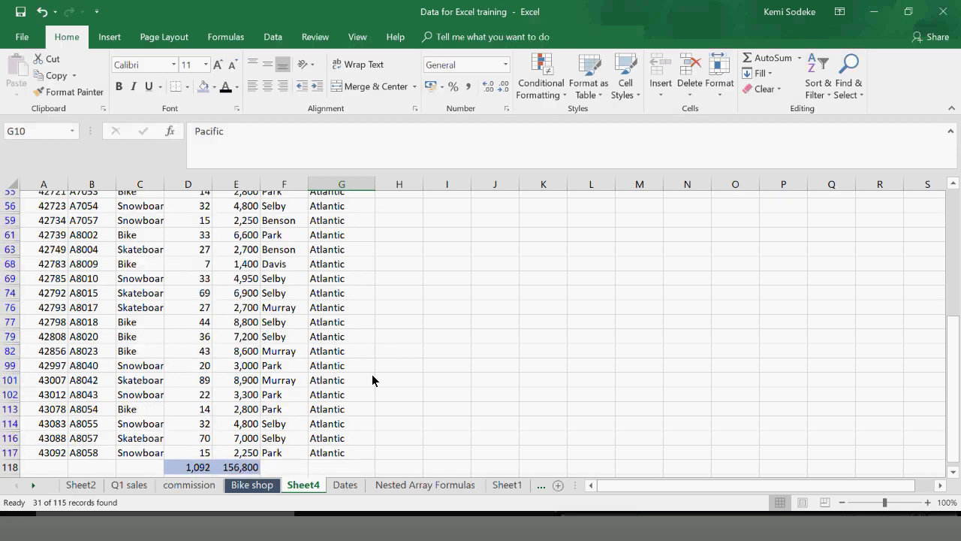
click(236, 474)
scroll(304, 278, up, 5)
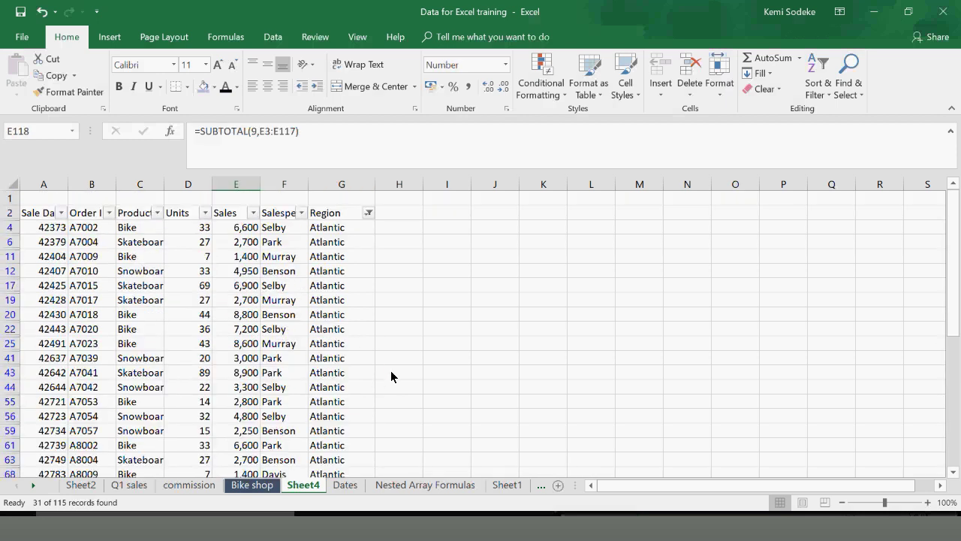
scroll(295, 374, down, 7)
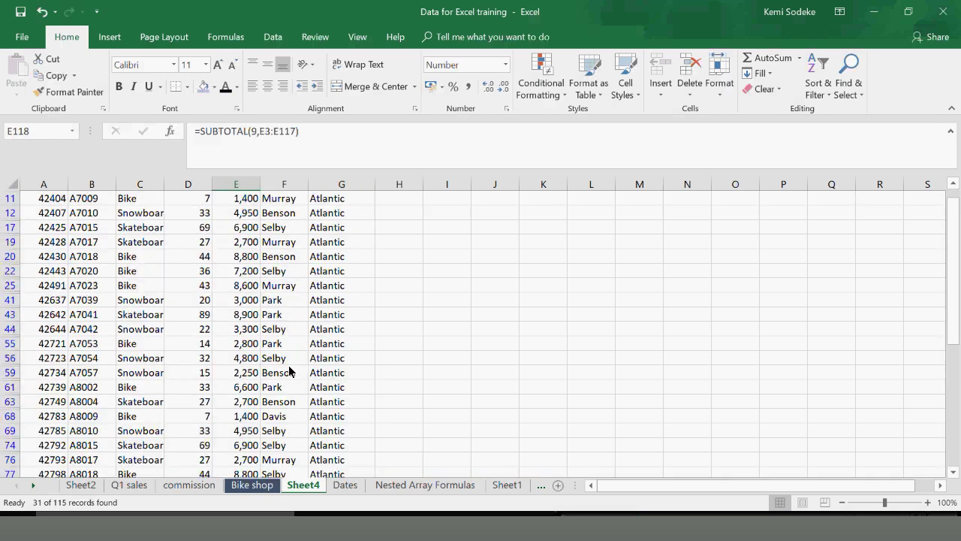
scroll(328, 386, down, 3)
scroll(329, 386, up, 10)
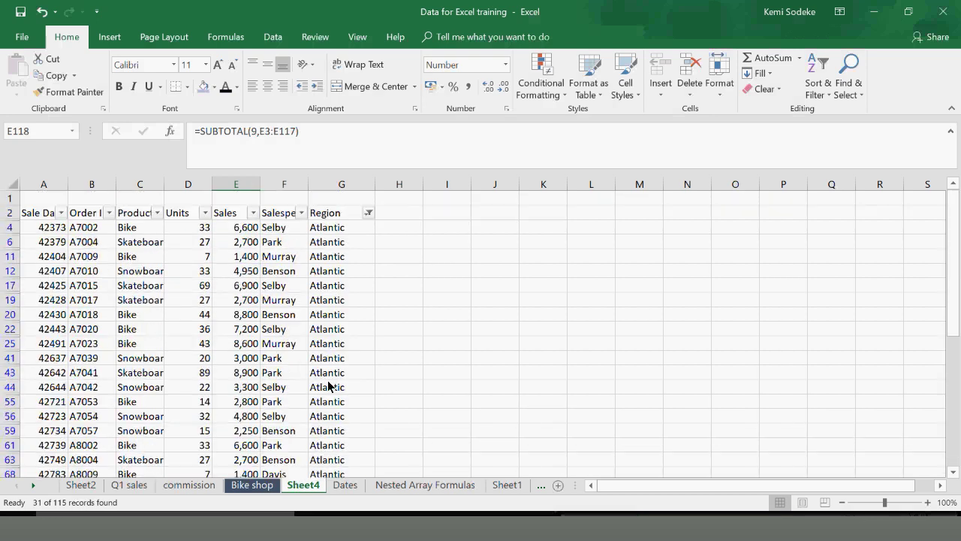
click(369, 214)
click(254, 272)
click(454, 349)
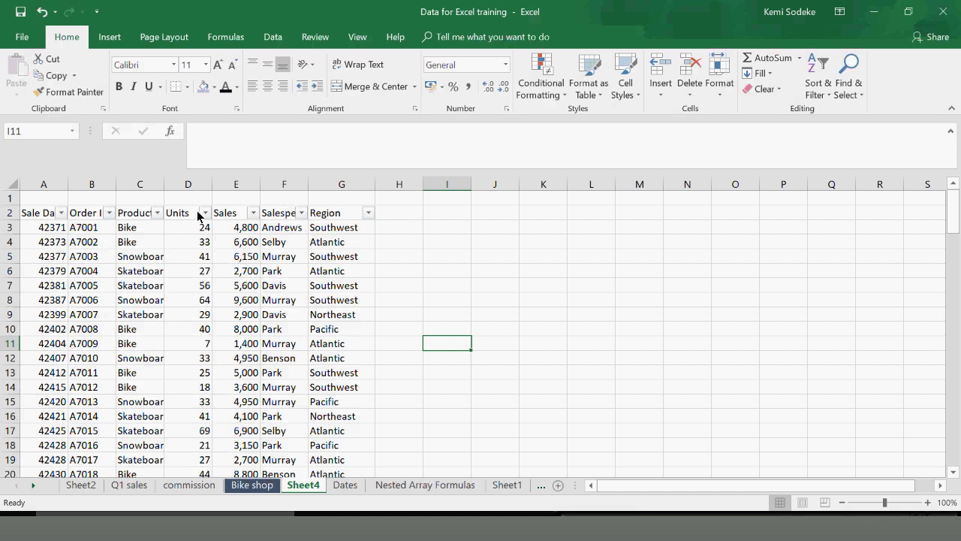
Autofit the Salesperson column width to fit its header
drag(42, 220, 345, 538)
key(ctrl+BackSpace)
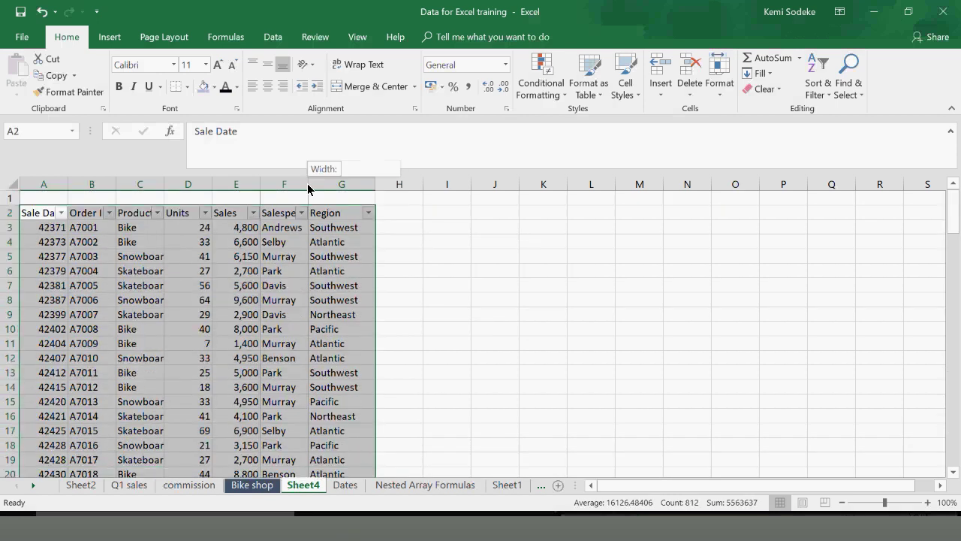
double_click(308, 189)
Sort the sales table by Salesperson A to Z, starting with Andrews
click(326, 213)
click(180, 216)
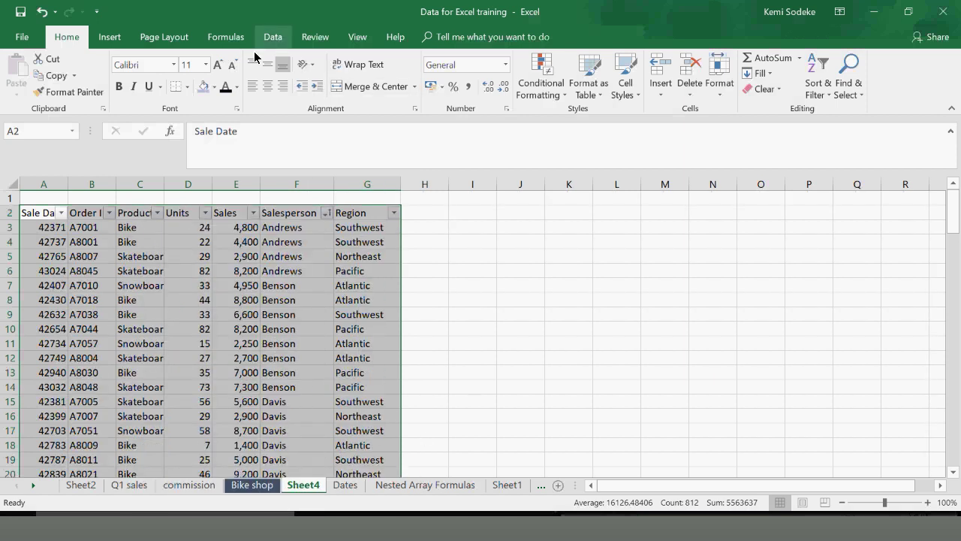
click(107, 36)
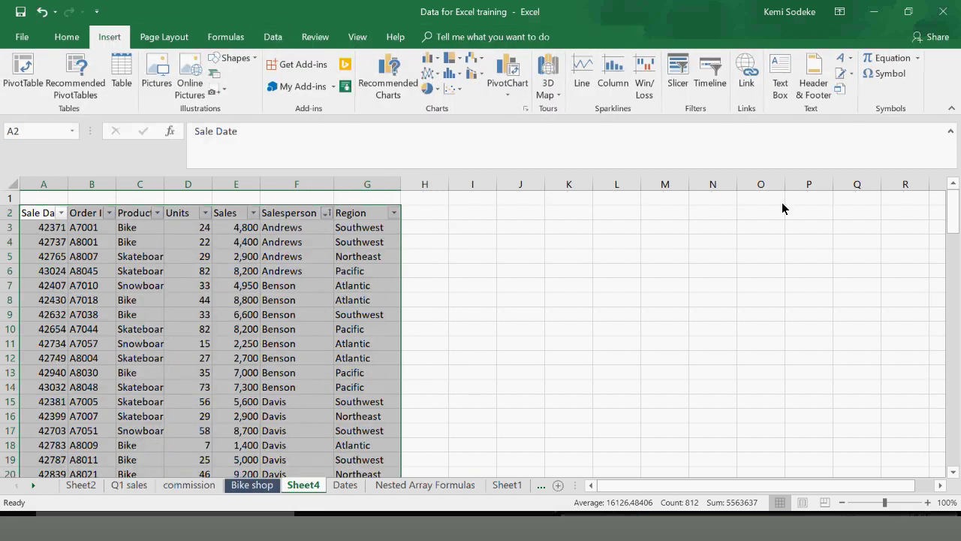
click(216, 38)
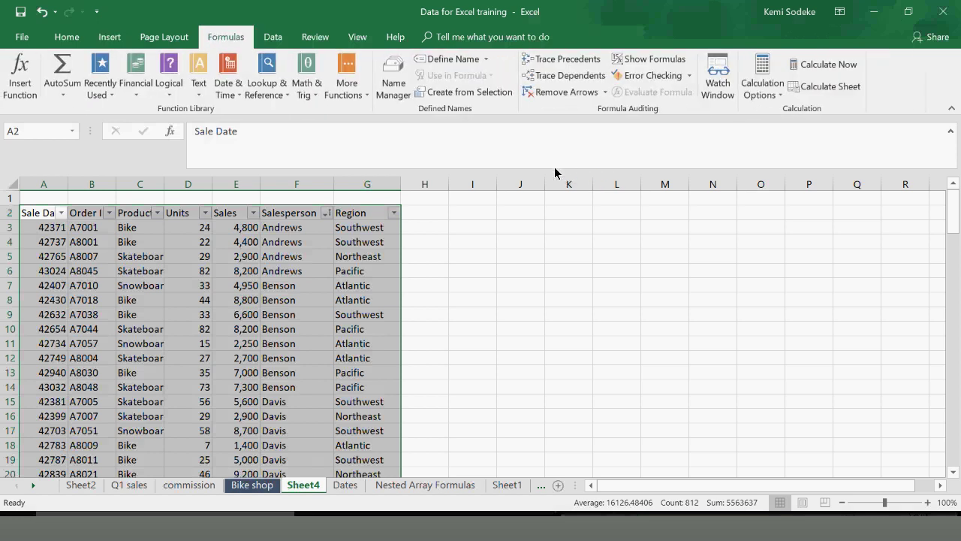
click(428, 345)
click(275, 36)
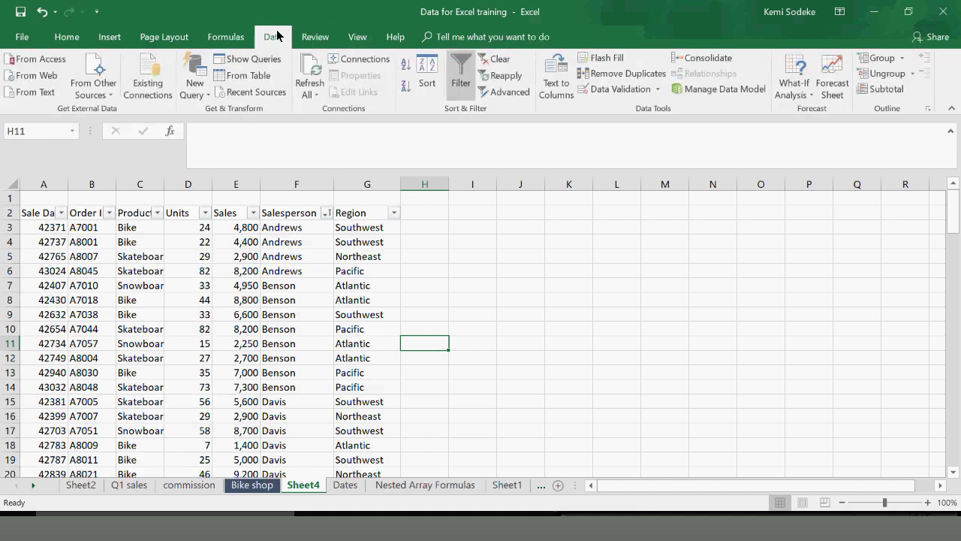
Select the sorted range A2:G117 and start a PivotTable from it
drag(171, 272, 131, 272)
drag(41, 216, 357, 538)
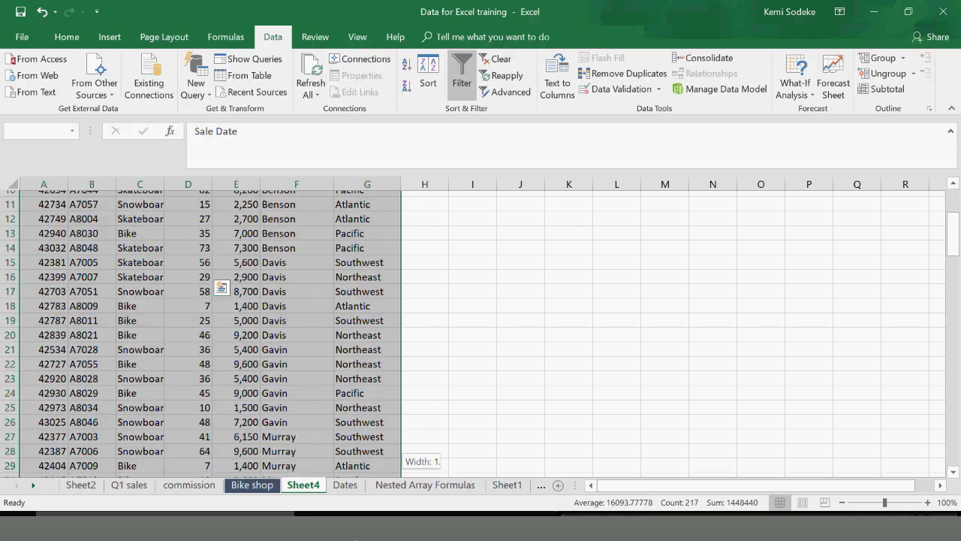
drag(357, 538, 360, 539)
drag(360, 539, 362, 535)
scroll(588, 293, up, 7)
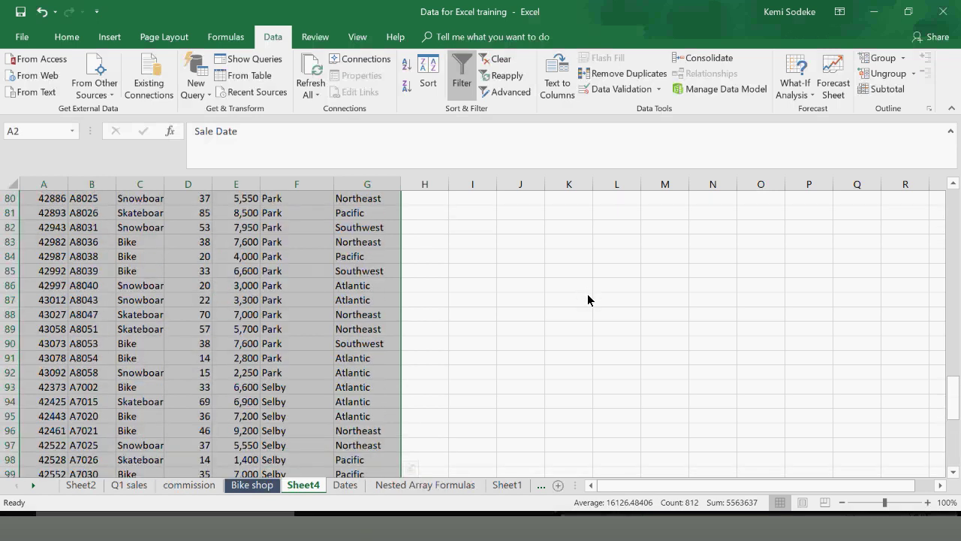
scroll(588, 299, up, 18)
drag(953, 325, 474, 350)
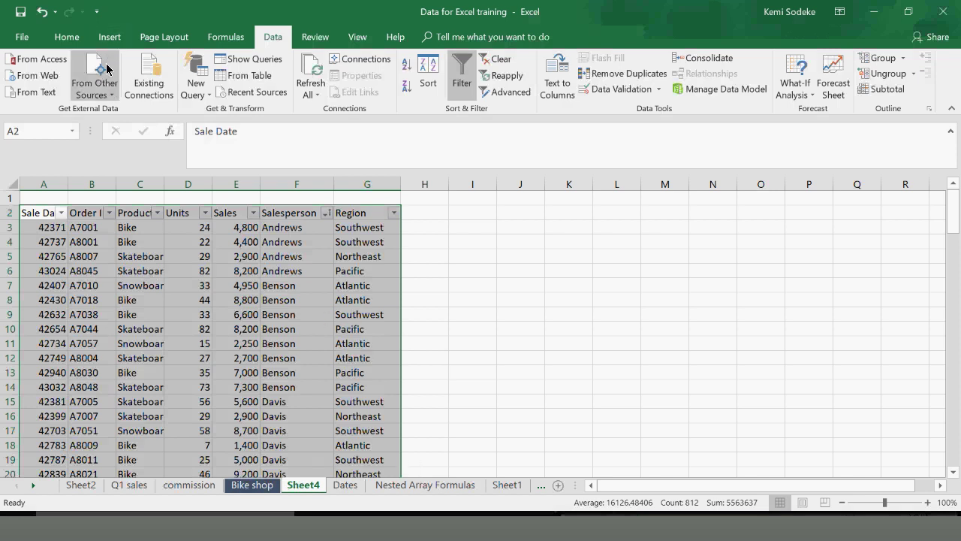
click(109, 39)
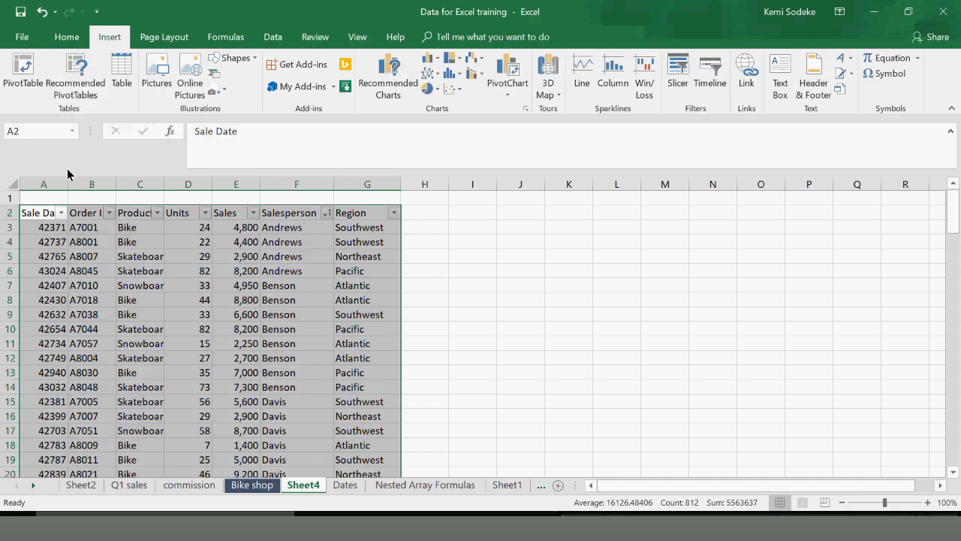
click(23, 69)
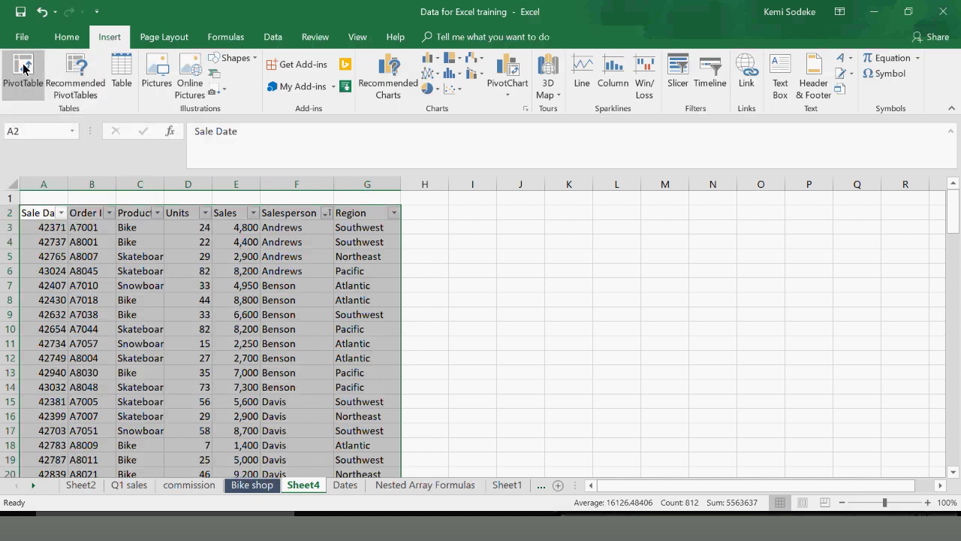
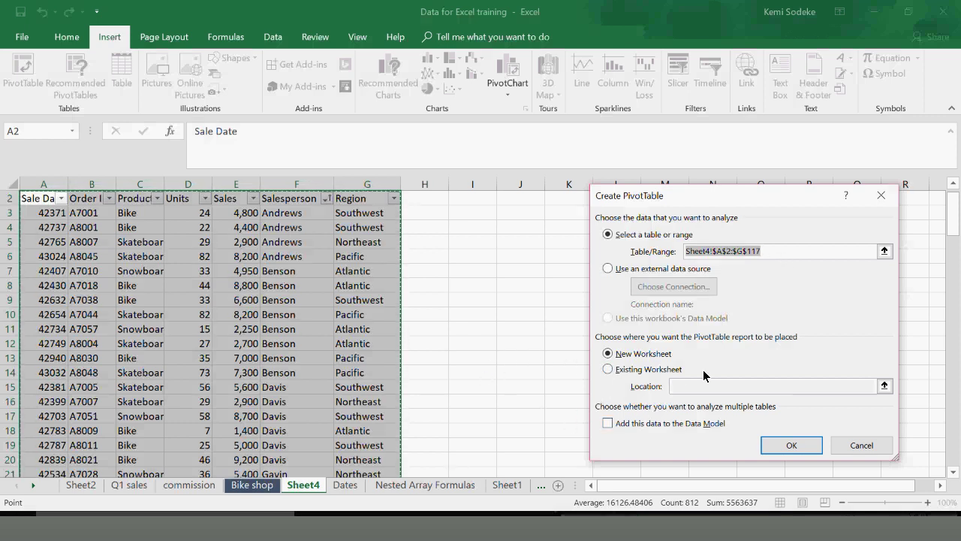
Create the PivotTable on the existing worksheet, starting at cell I2
click(610, 368)
drag(469, 199, 659, 316)
click(799, 446)
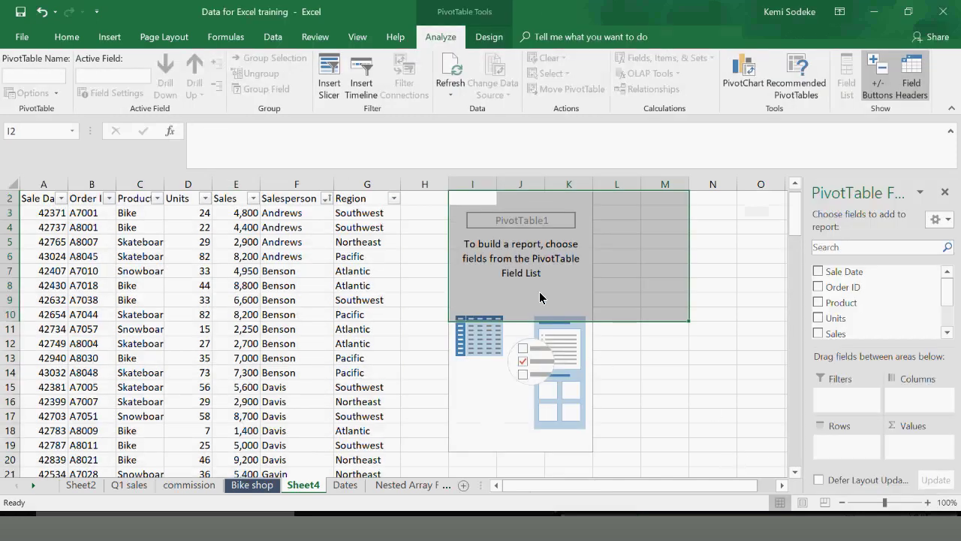
Add Salesperson to Rows and Sales to Values, giving a 645100 grand total
click(539, 289)
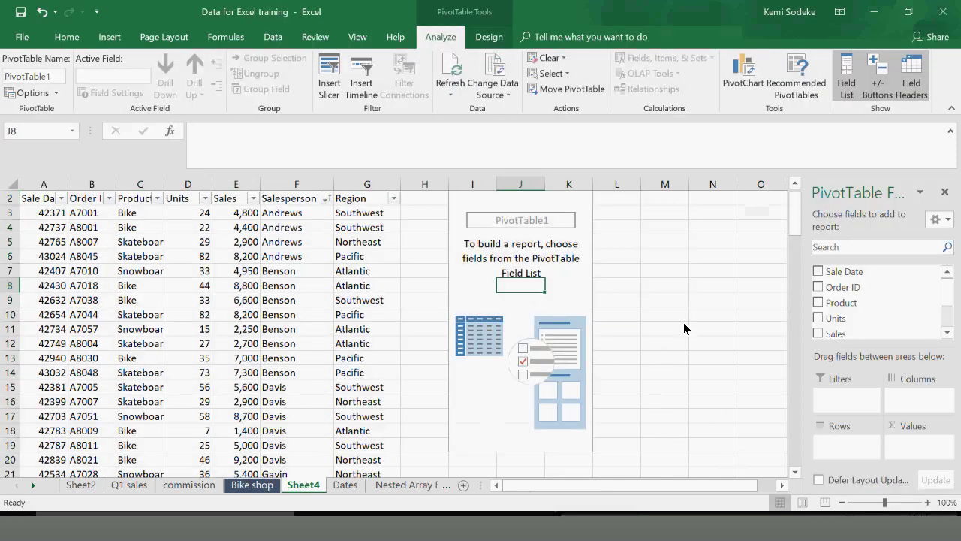
drag(945, 300, 949, 322)
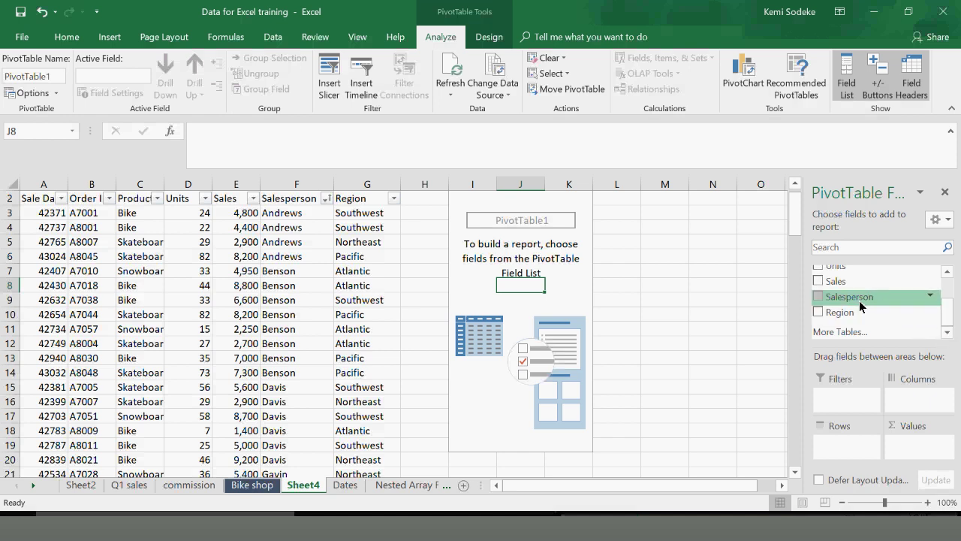
drag(862, 298, 849, 451)
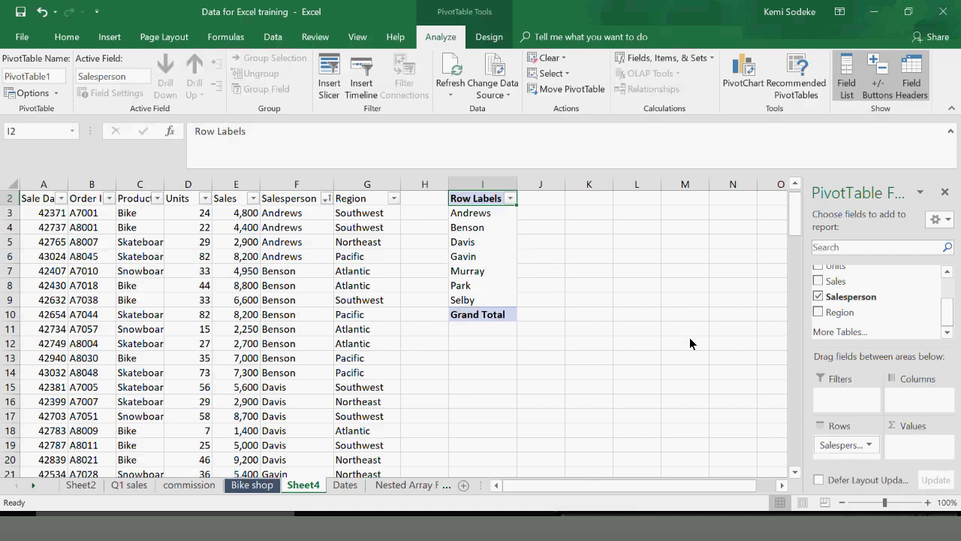
drag(849, 281, 920, 446)
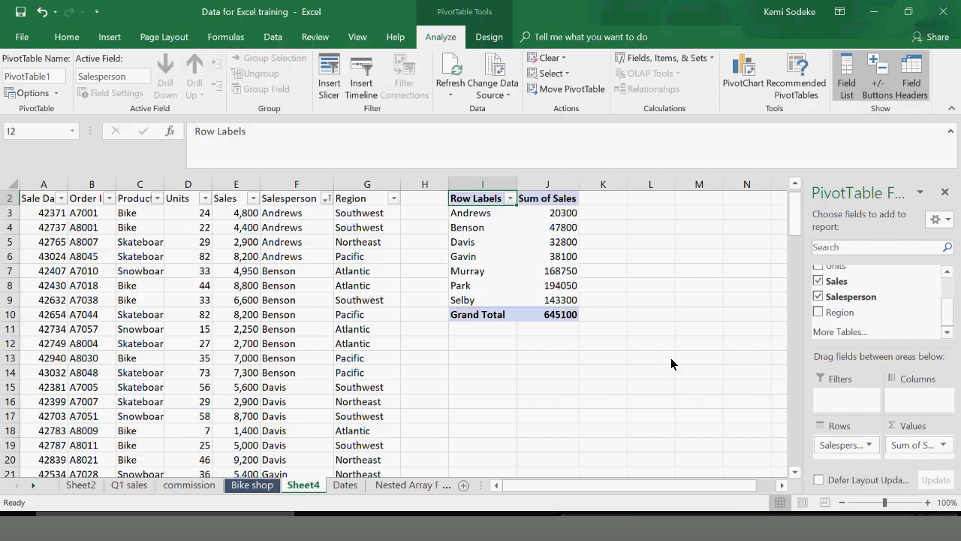
scroll(657, 326, up, 1)
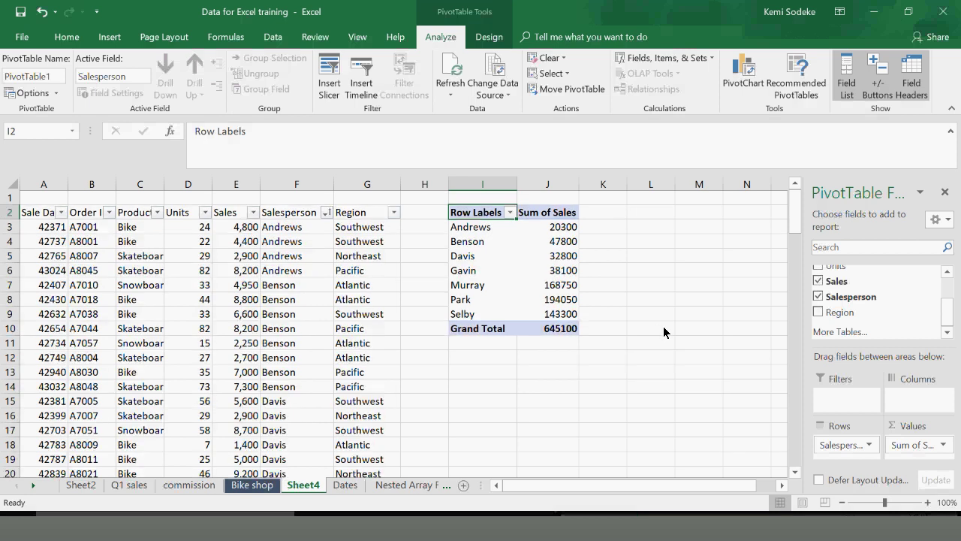
Add Region above Salesperson in the pivot rows and widen columns I and J to fit
drag(516, 184, 560, 184)
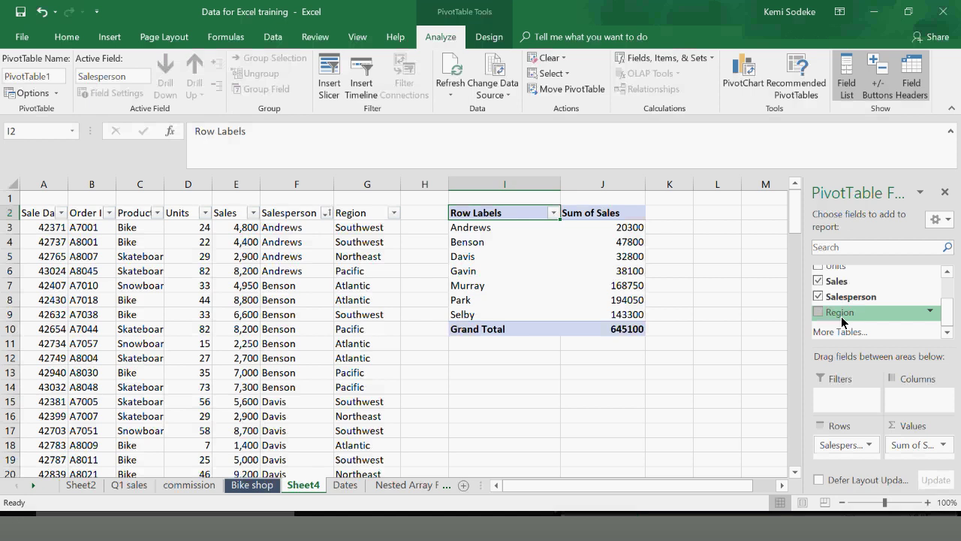
drag(843, 318, 844, 442)
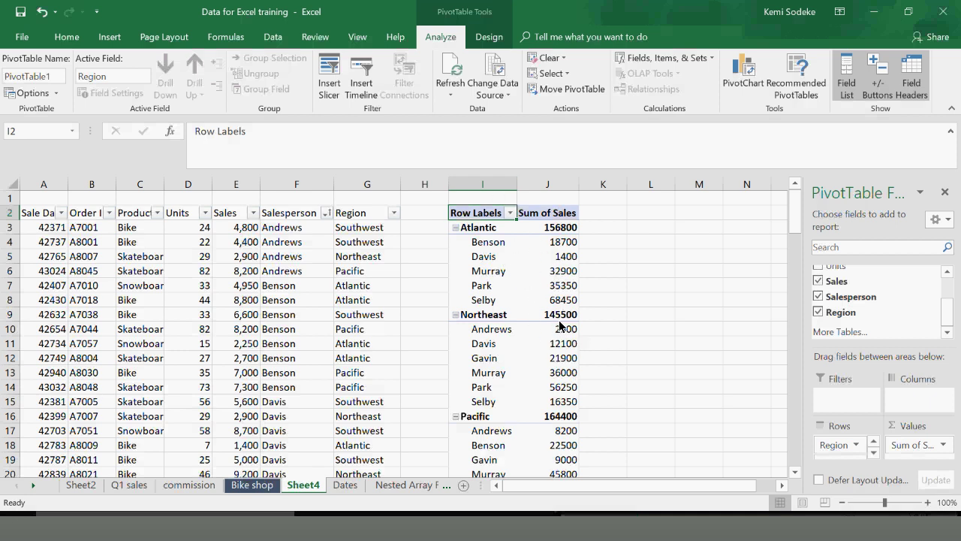
drag(518, 186, 544, 184)
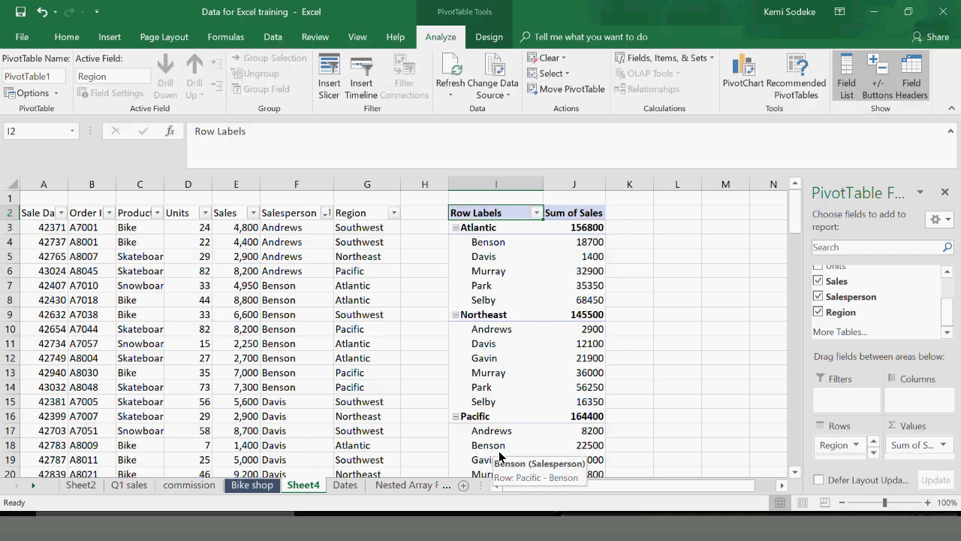
mouse_move(591, 449)
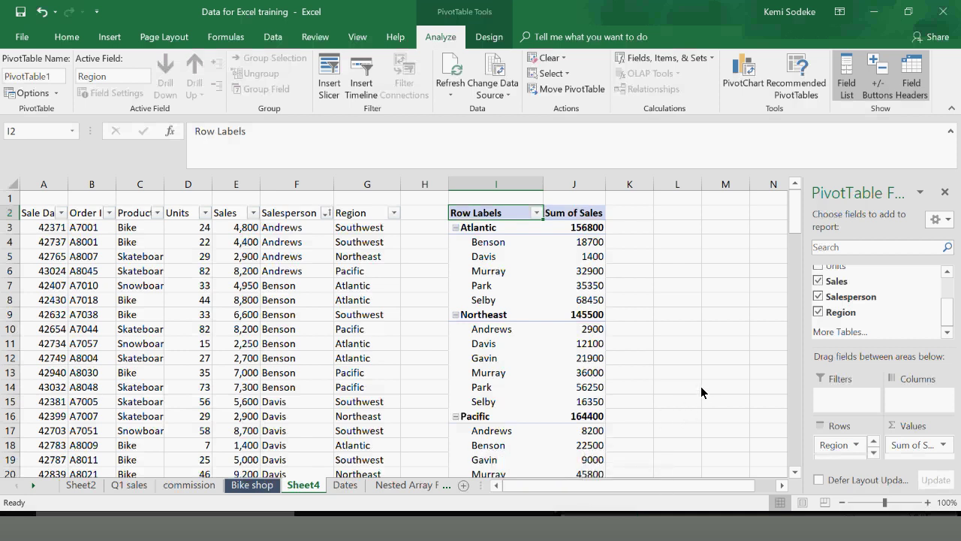
Turn on Classic PivotTable layout in PivotTable Options' Display settings and hide the field list
click(711, 273)
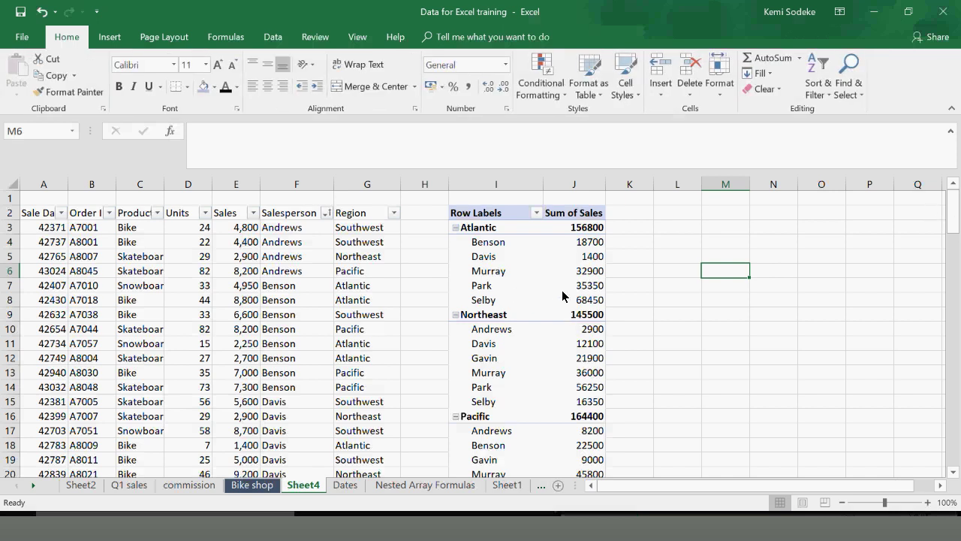
right_click(522, 257)
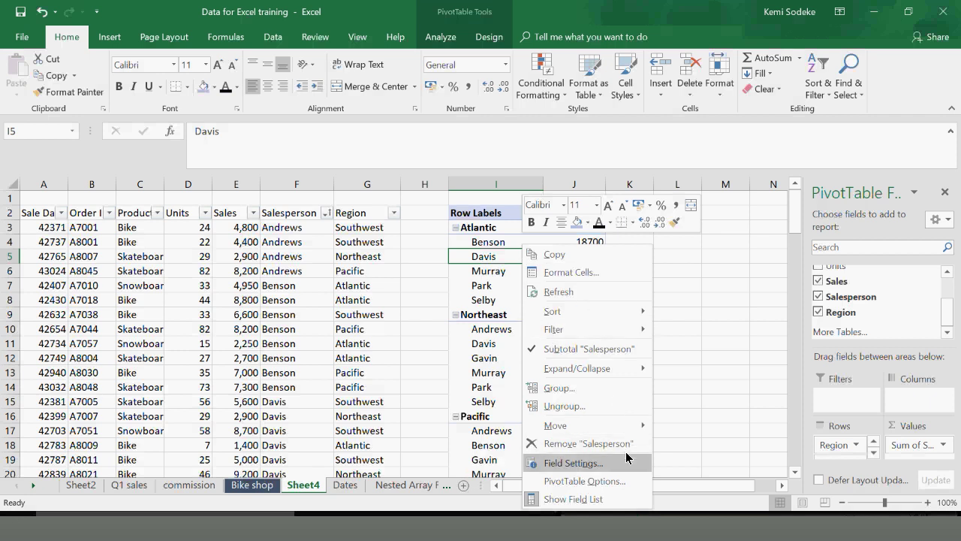
click(584, 481)
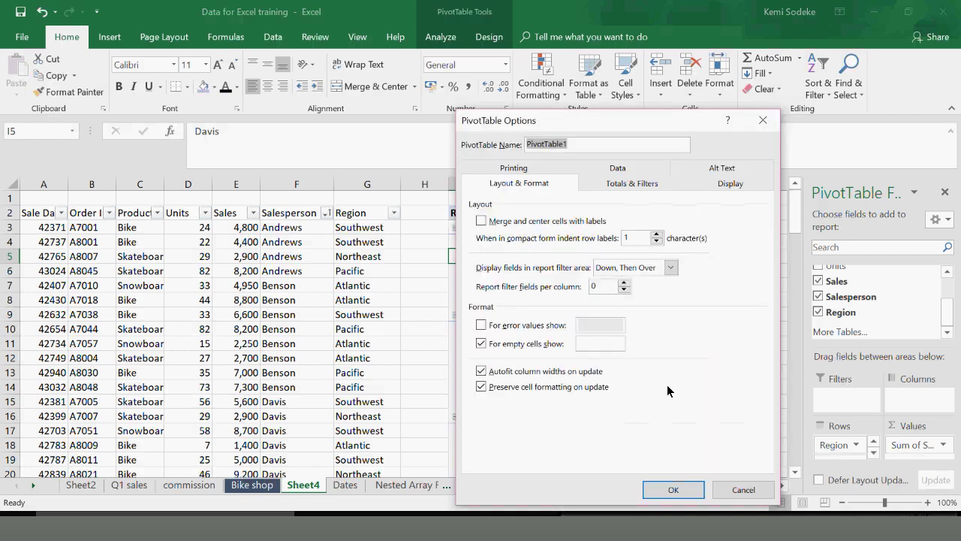
click(728, 184)
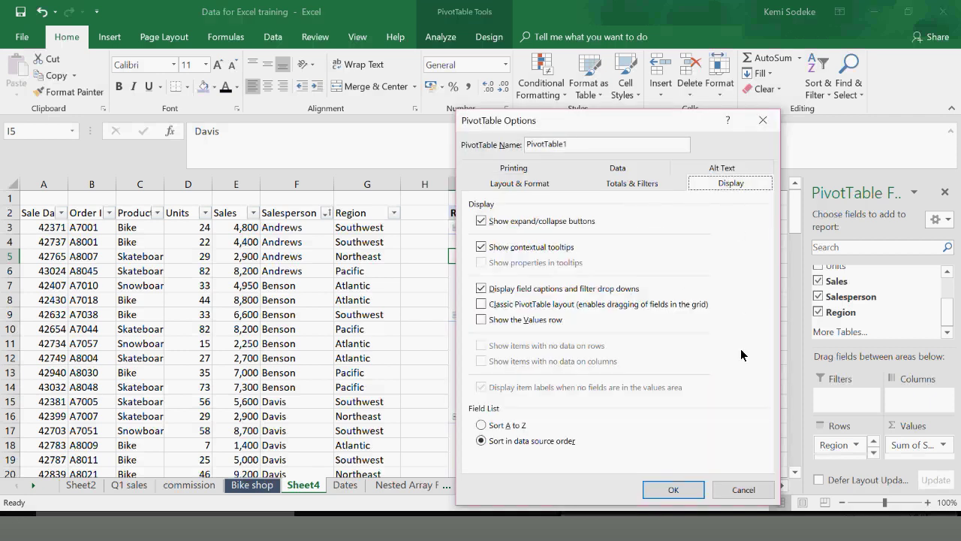
click(482, 304)
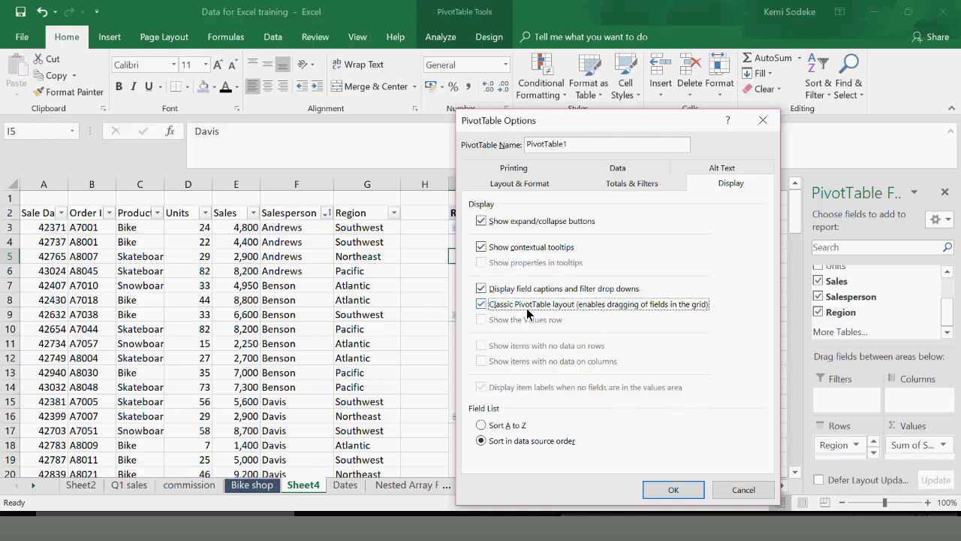
click(674, 490)
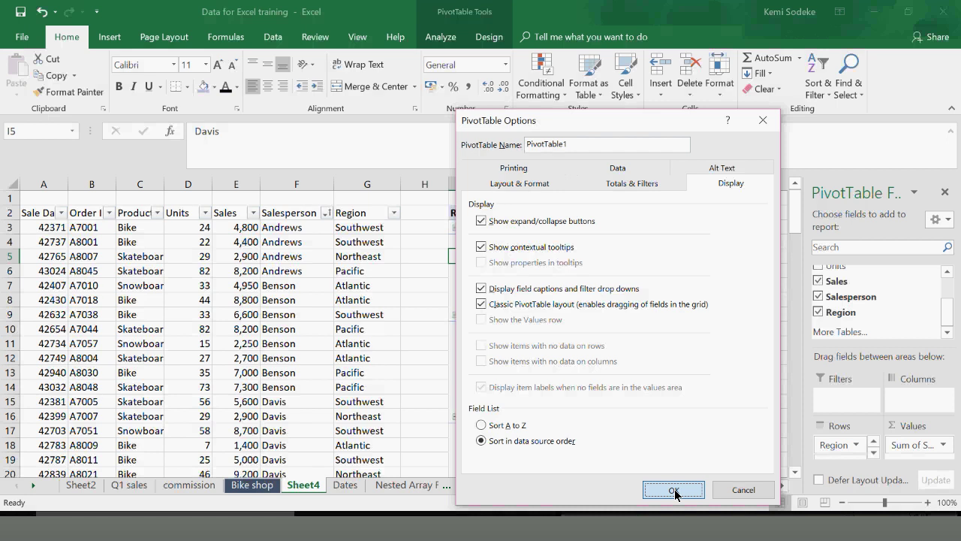
click(945, 192)
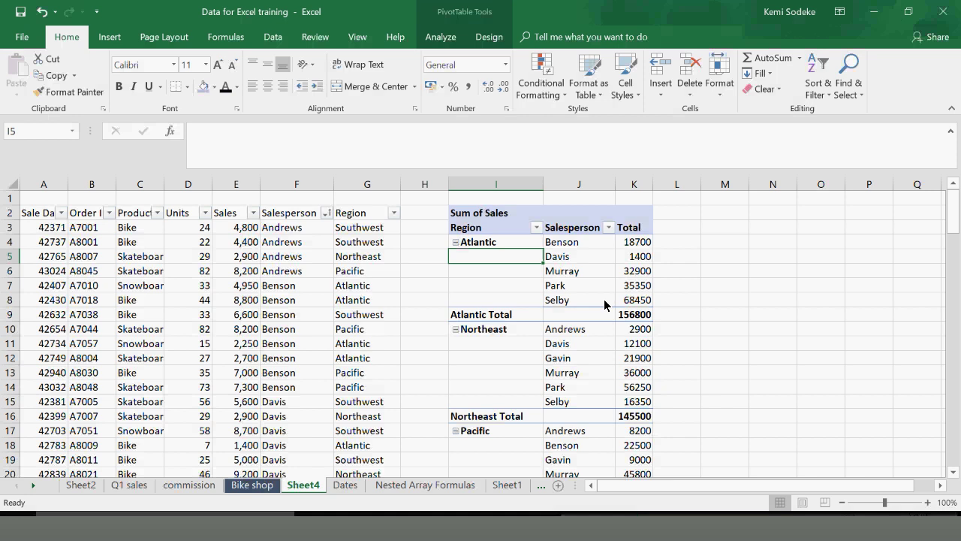
Widen column K for the pivot totals, then select the 18700 total in K4
drag(650, 191, 681, 192)
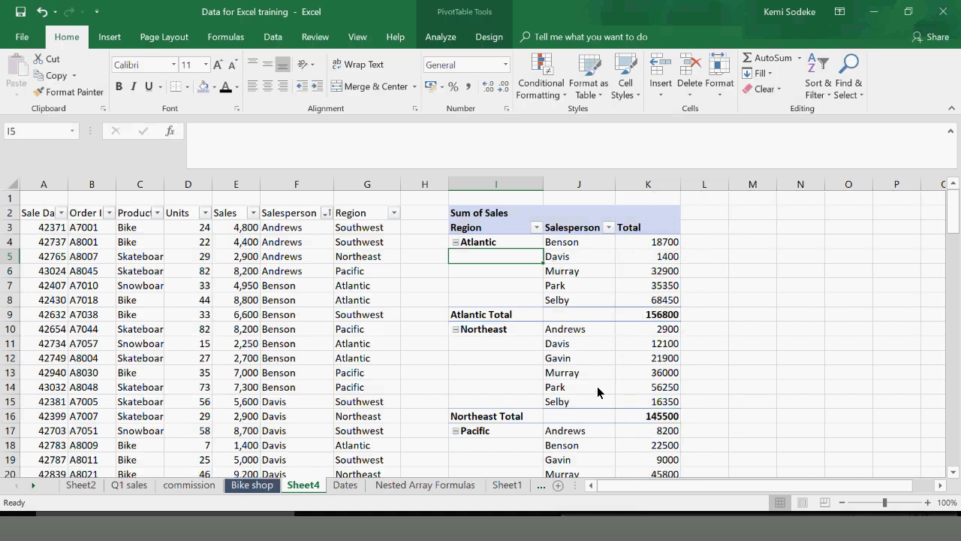
scroll(594, 386, down, 4)
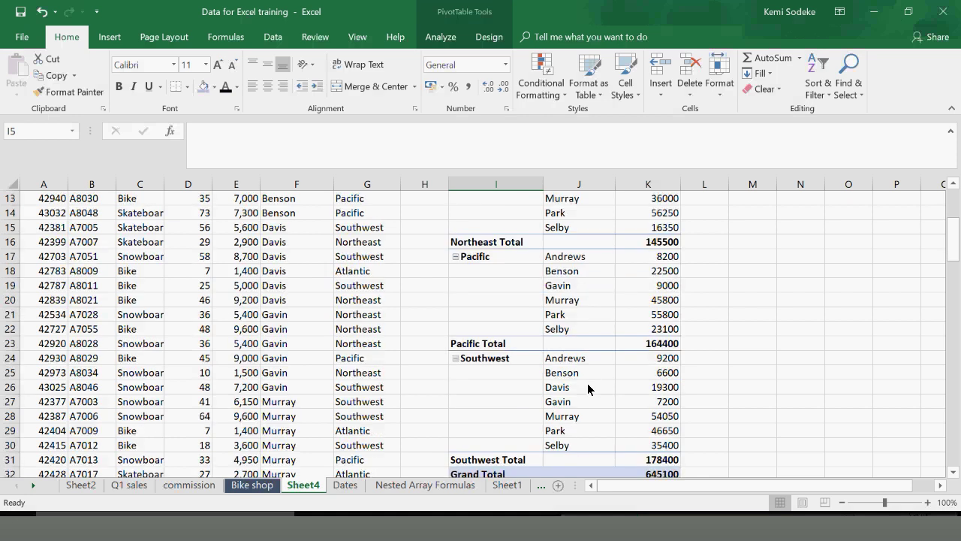
scroll(588, 388, up, 1)
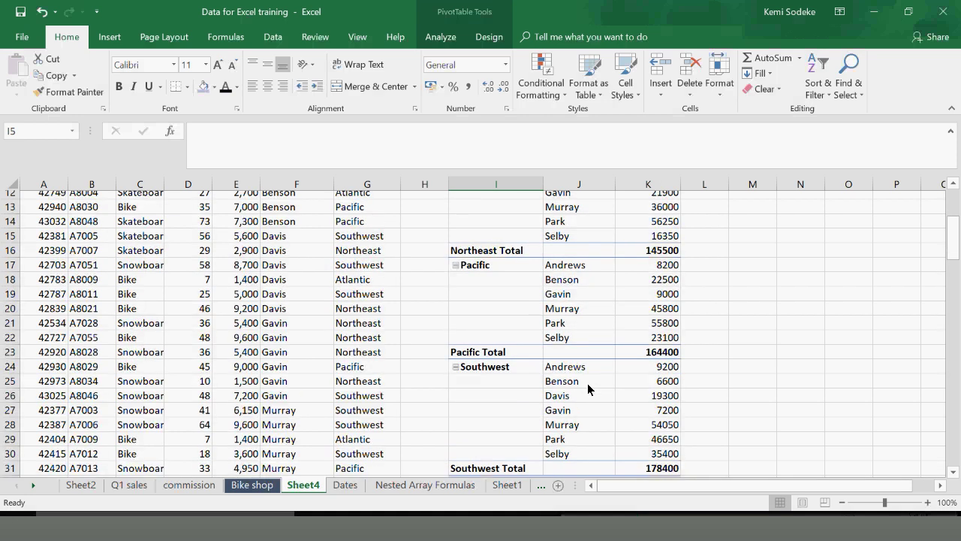
scroll(588, 388, up, 3)
scroll(588, 388, up, 1)
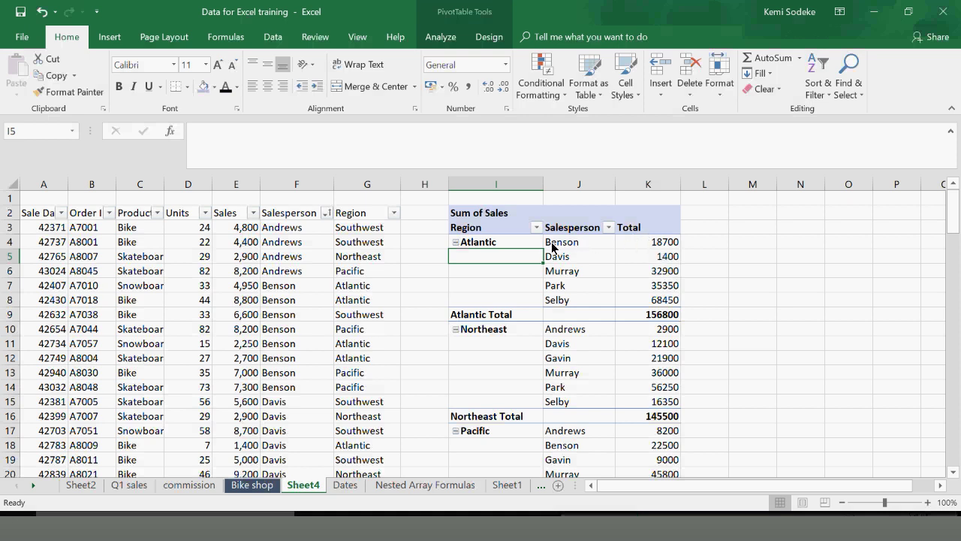
click(637, 240)
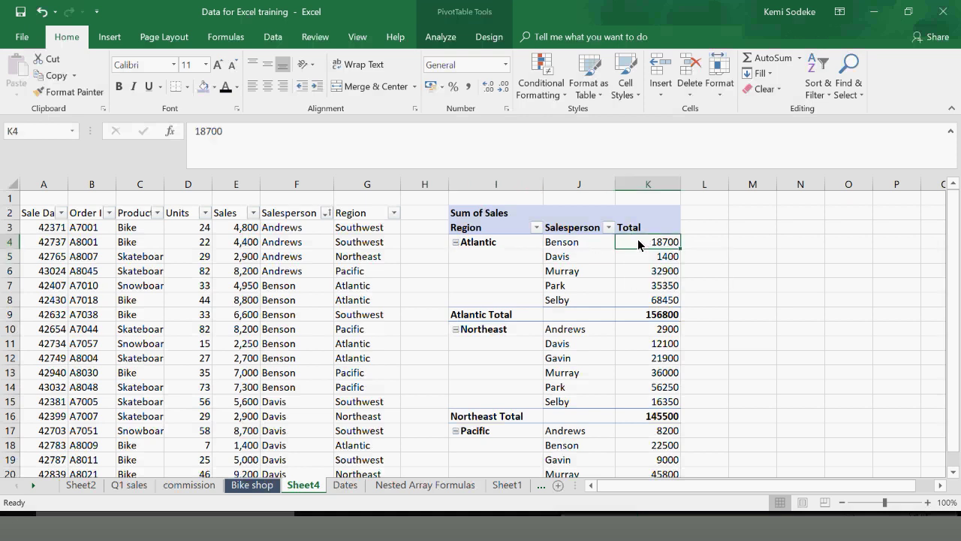
Drill into the 18700 total to list its four sales on Sheet5, widening columns A and B
double_click(638, 240)
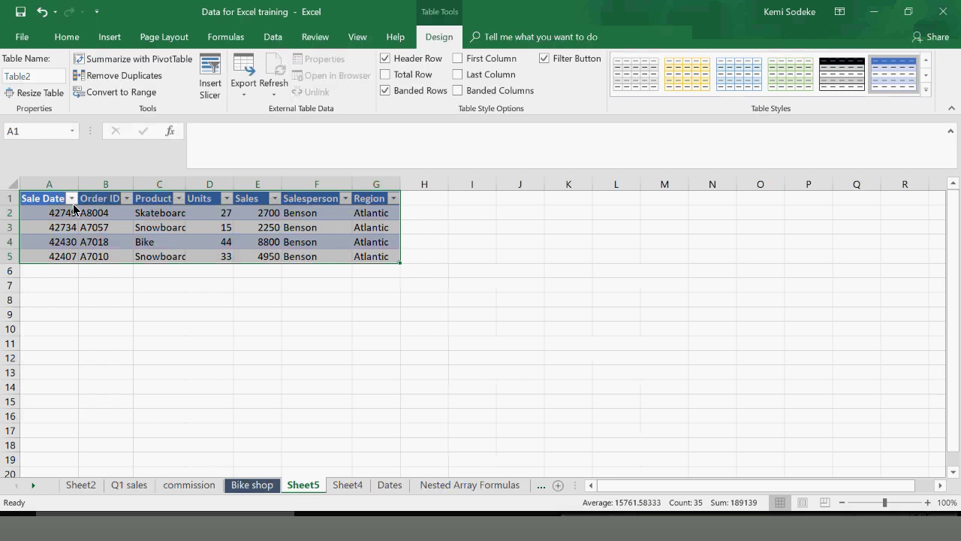
drag(78, 184, 120, 186)
drag(179, 187, 392, 188)
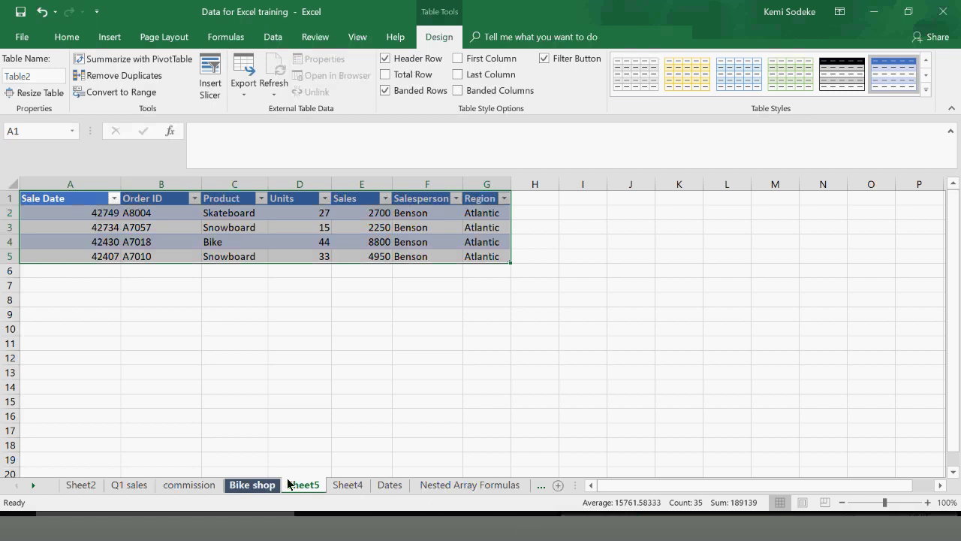
Switch between the Bike shop, Sheet5 and Sheet4 tabs, ending on the Sheet4 pivot
click(255, 485)
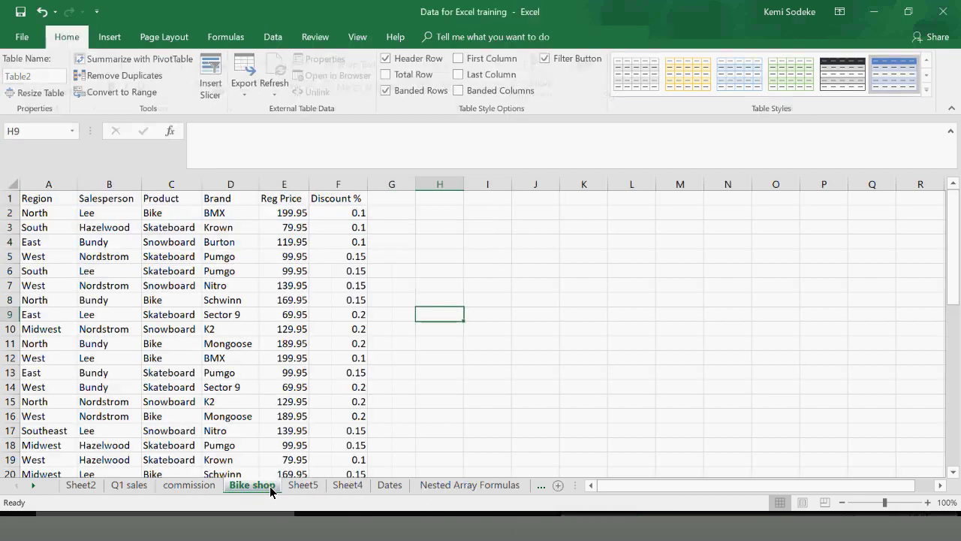
click(339, 485)
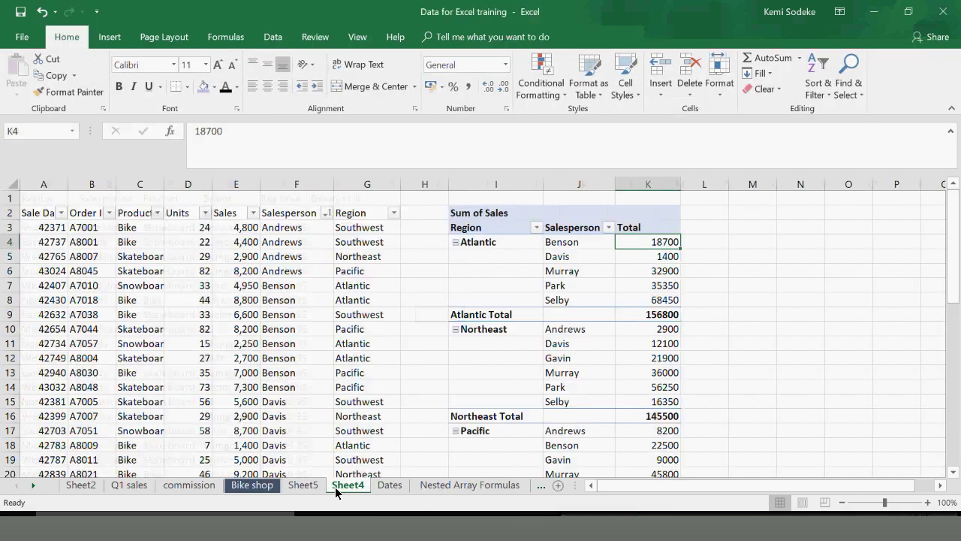
click(308, 484)
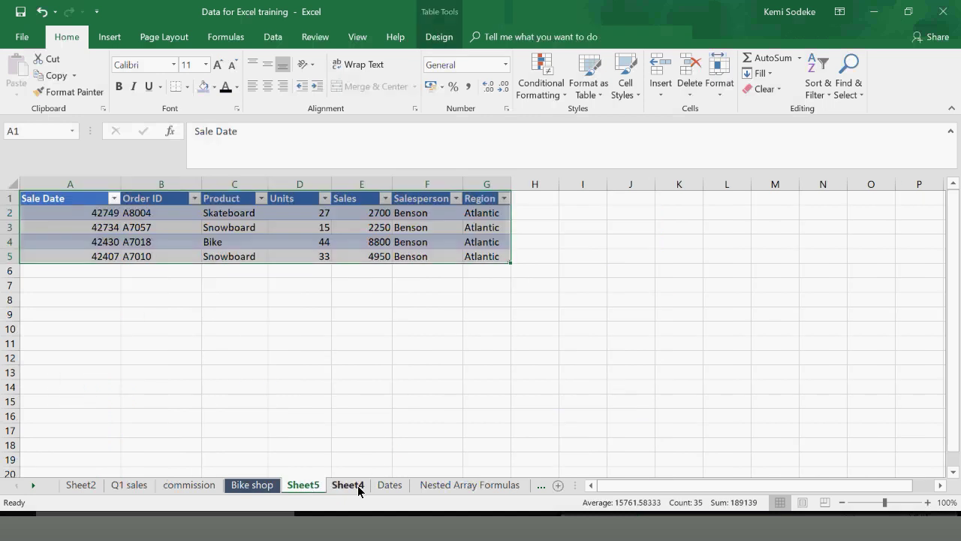
click(357, 488)
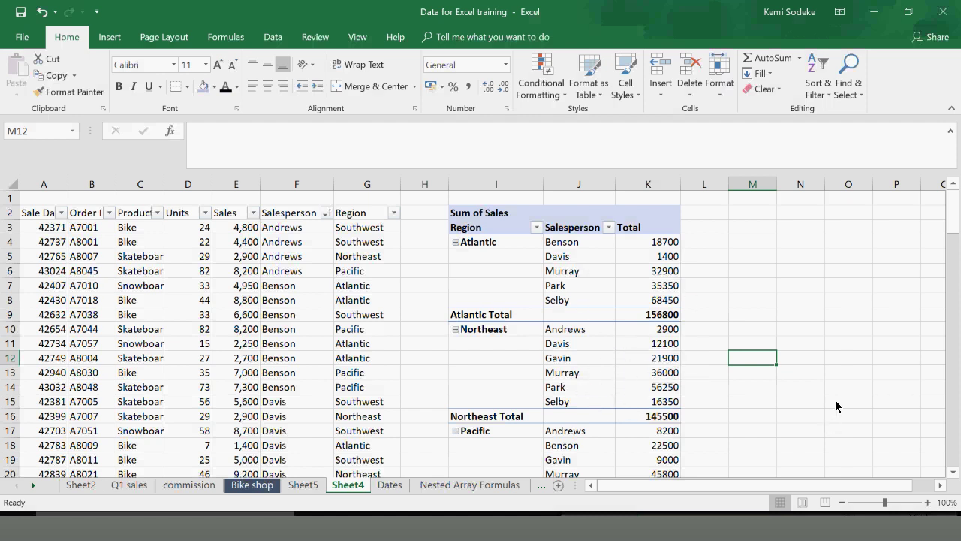
Show the PivotTable field list and remove Region and Salesperson from the pivot
click(576, 273)
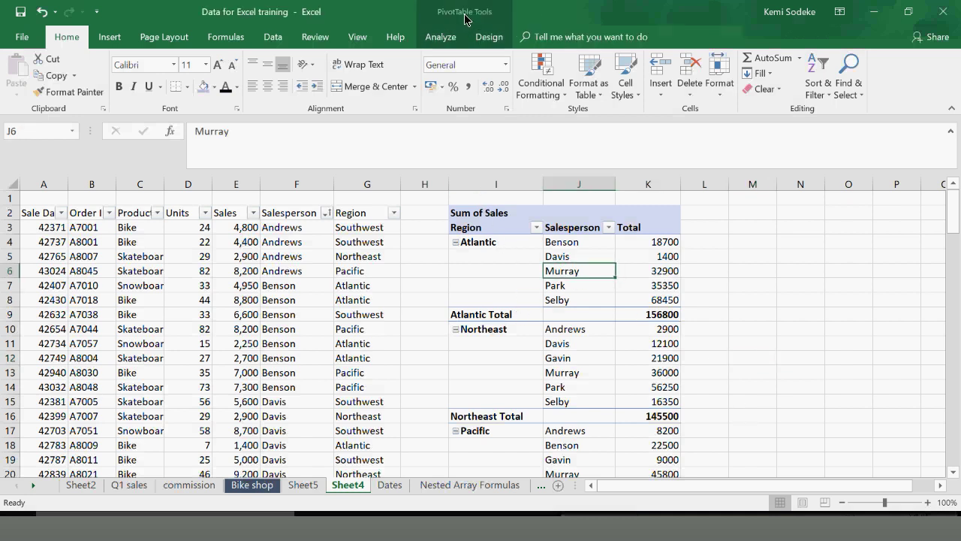
click(442, 37)
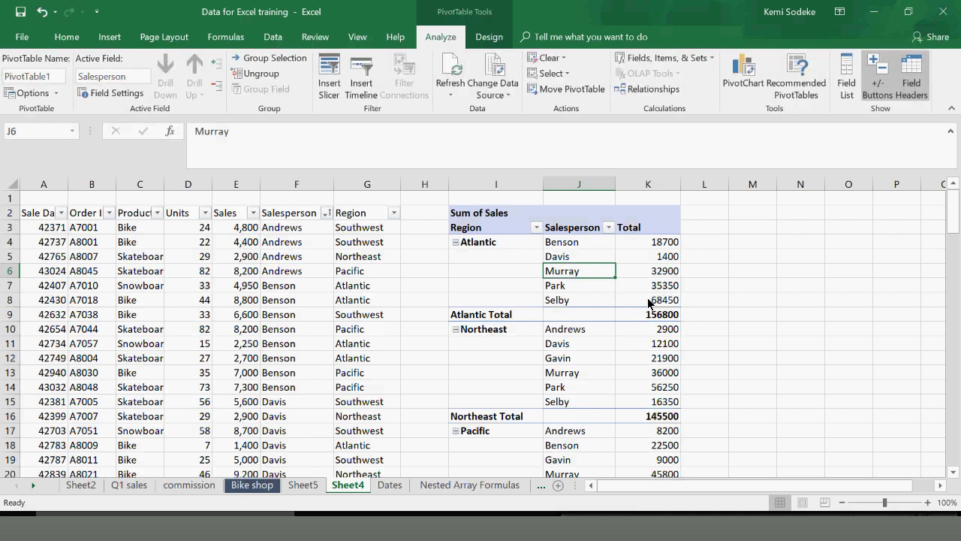
click(847, 79)
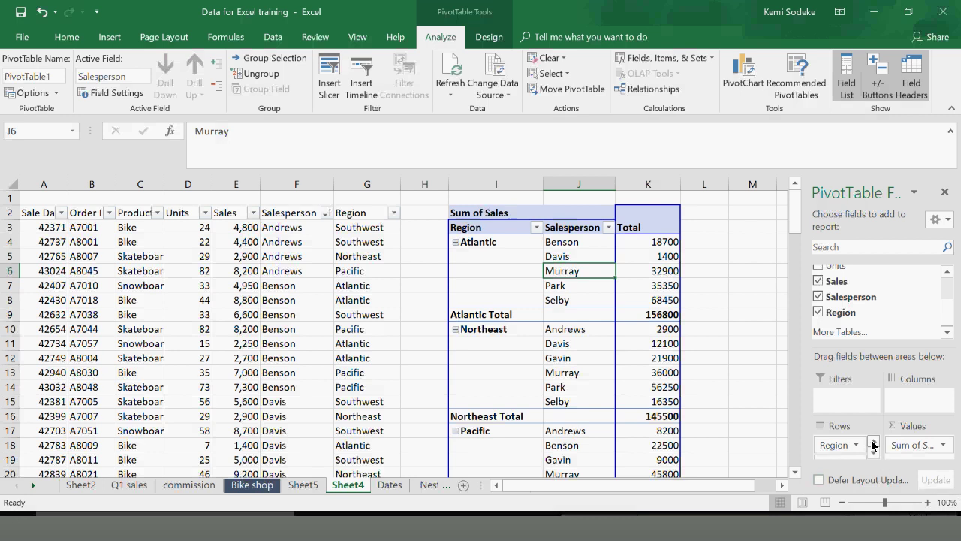
mouse_move(950, 315)
mouse_down()
mouse_move(944, 297)
mouse_move(939, 316)
mouse_up()
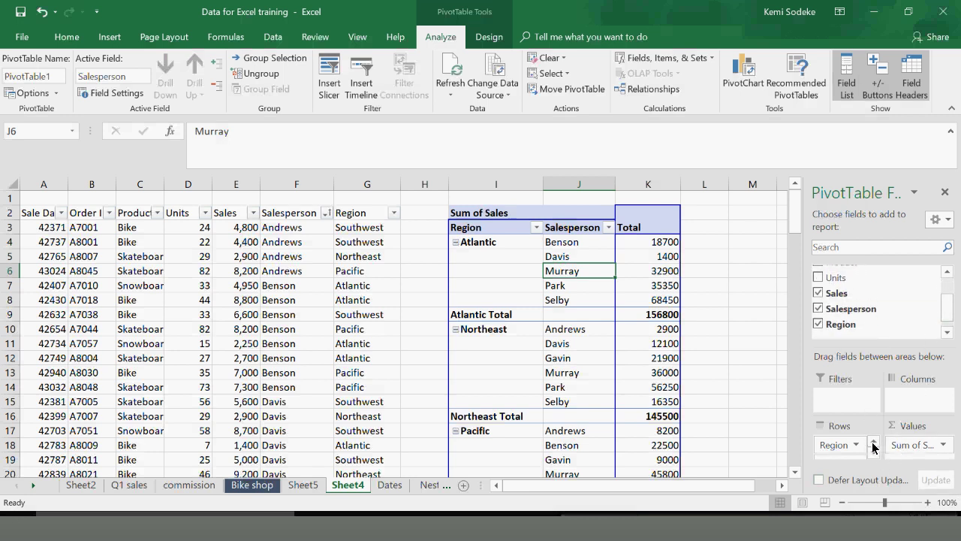
click(840, 325)
click(819, 309)
Group the pivot rows by Product and widen column I to fit
drag(948, 323, 948, 311)
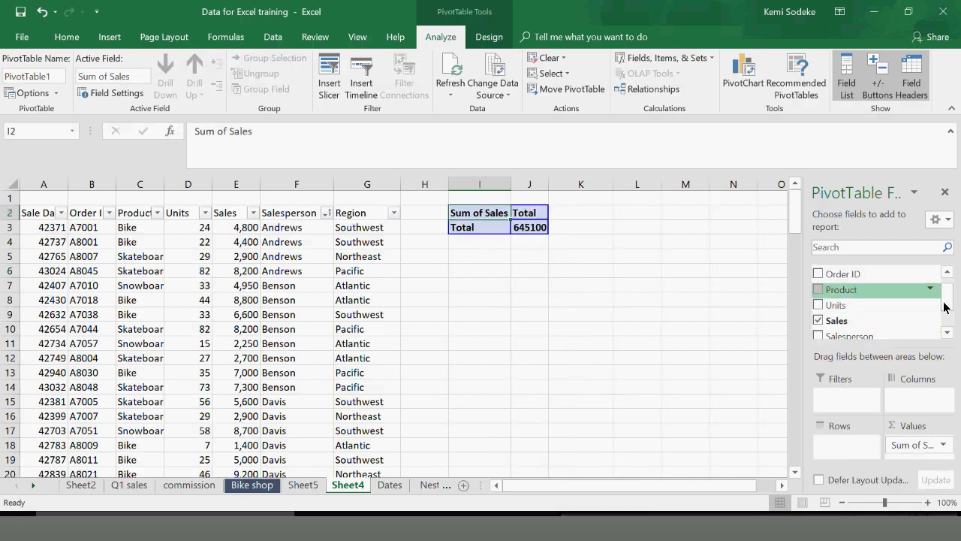
drag(847, 289, 845, 449)
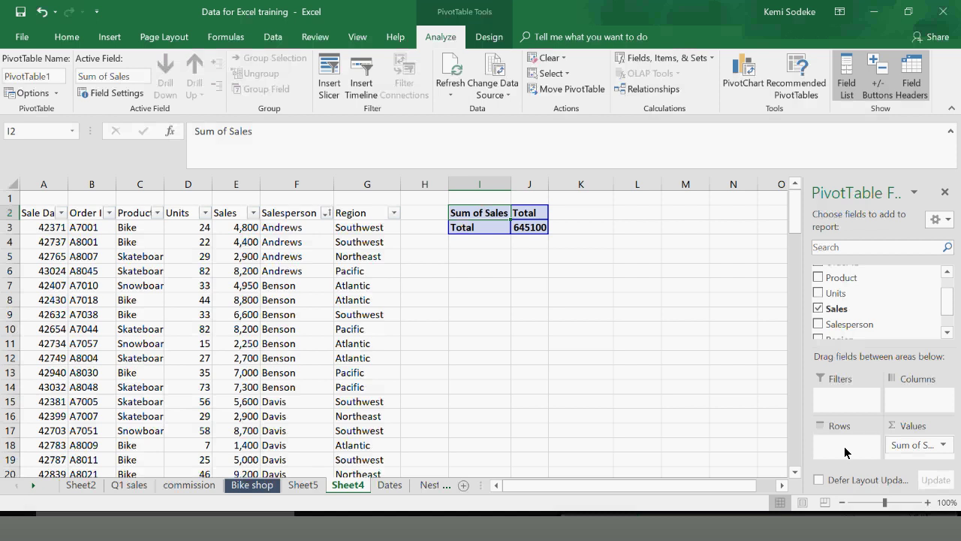
drag(508, 190, 618, 194)
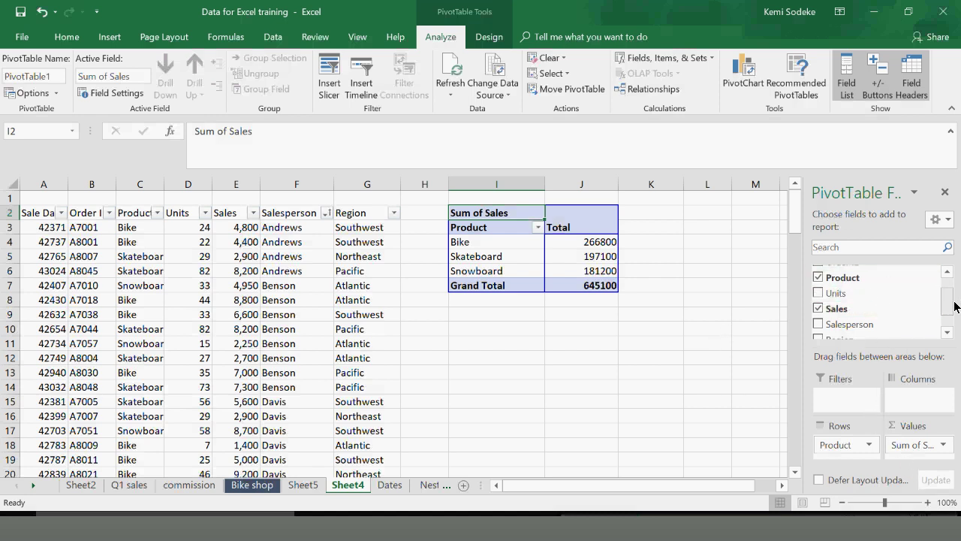
scroll(949, 299, up, 2)
scroll(948, 298, down, 2)
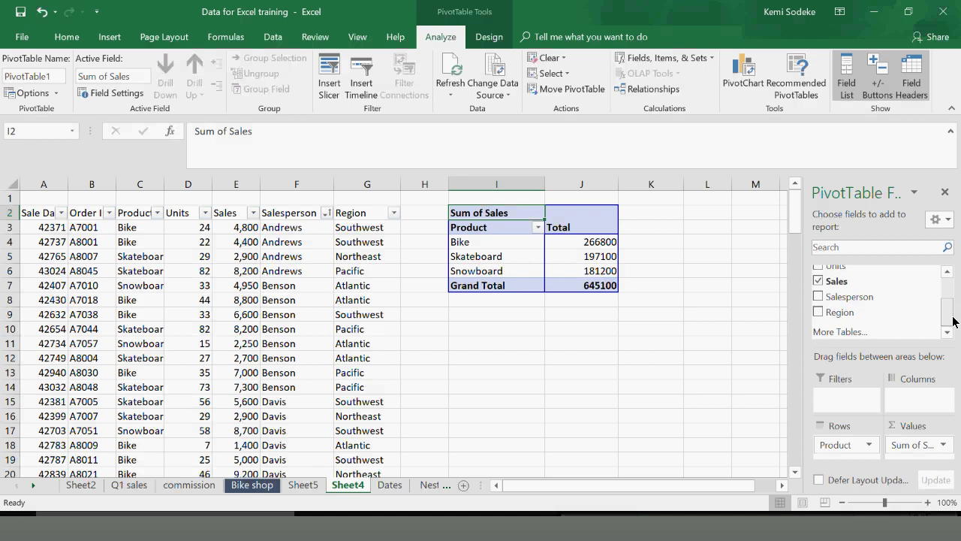
drag(849, 312, 834, 439)
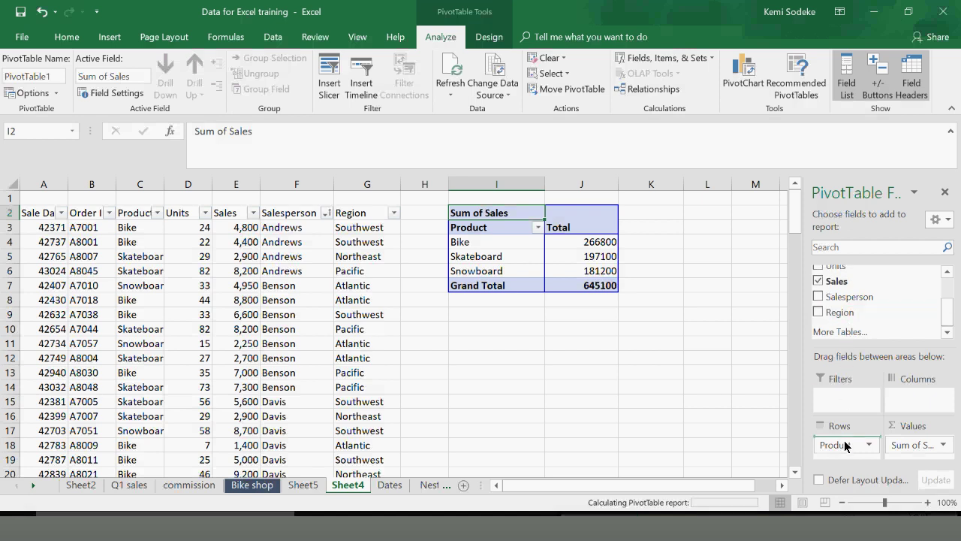
Widen columns J and K for product names and totals, then reselect the pivot's Bike cell
drag(638, 189, 689, 192)
drag(610, 192, 625, 192)
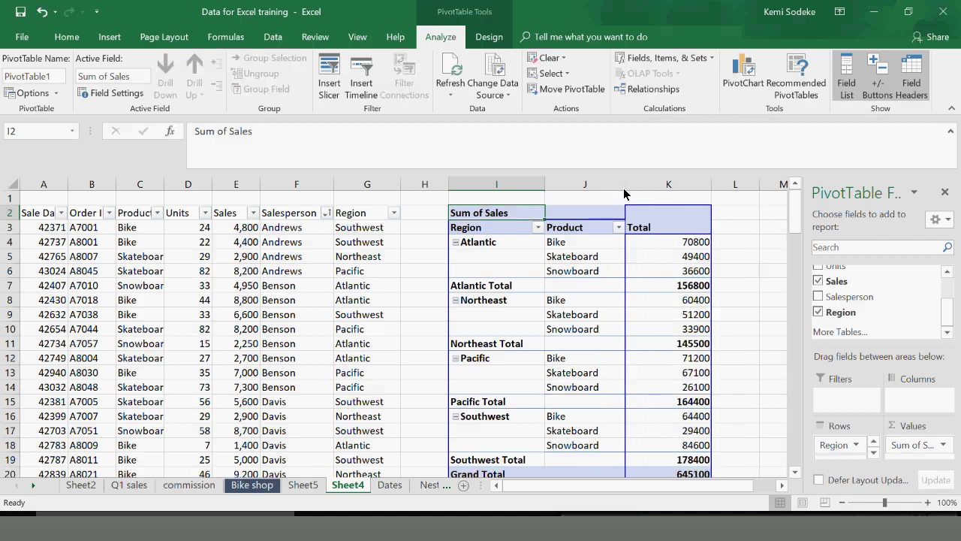
click(796, 473)
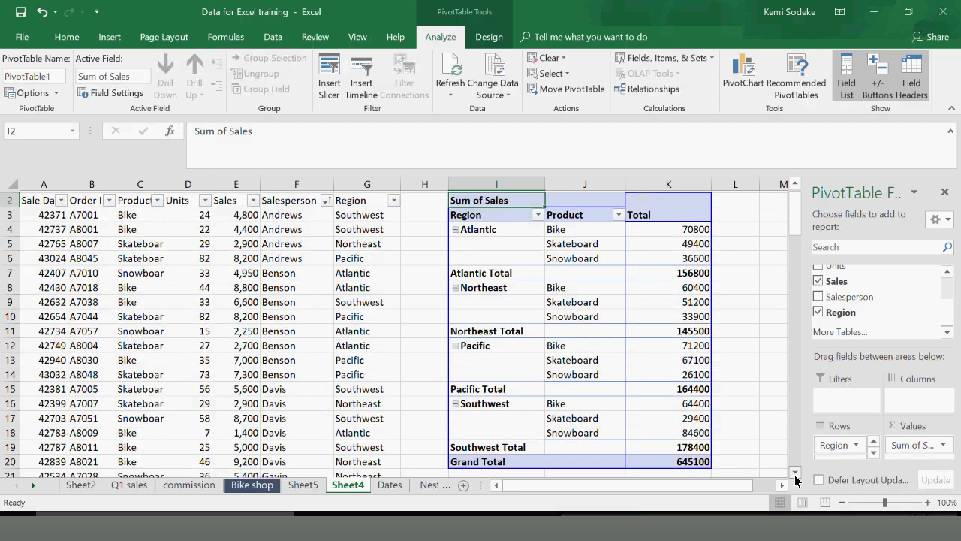
click(796, 475)
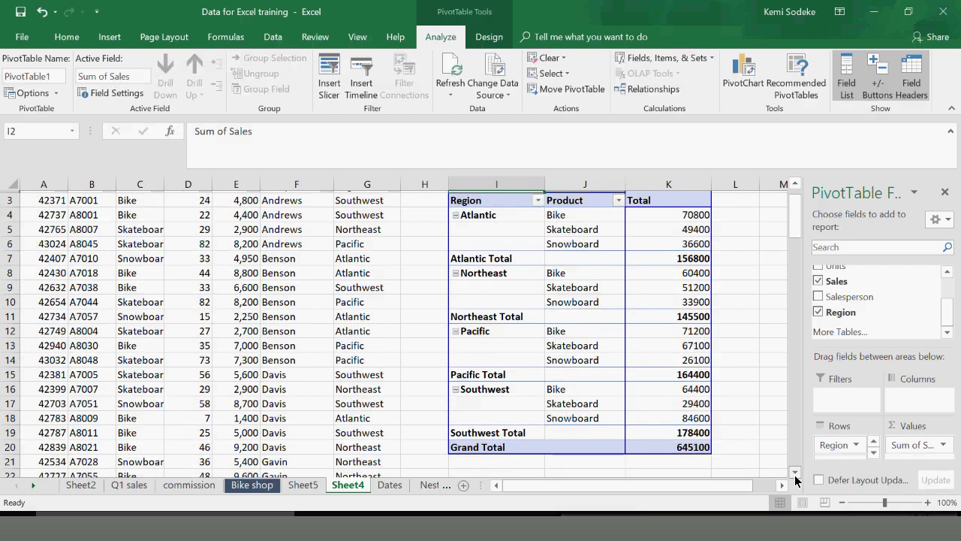
click(736, 329)
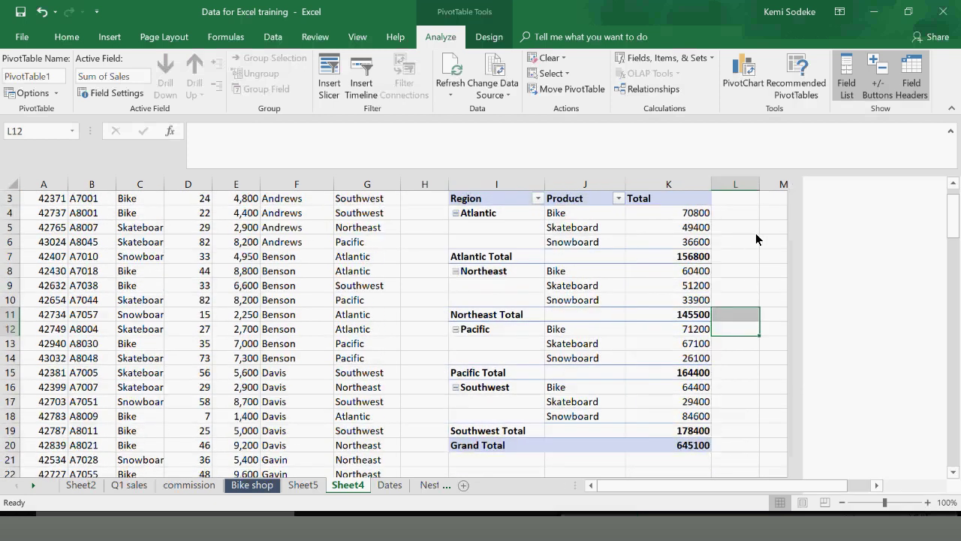
scroll(851, 293, up, 1)
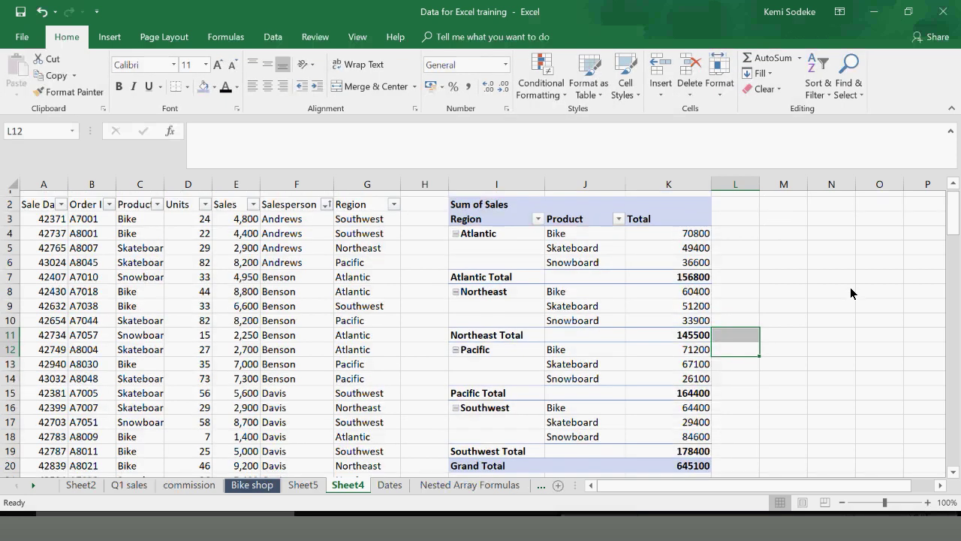
scroll(851, 293, up, 1)
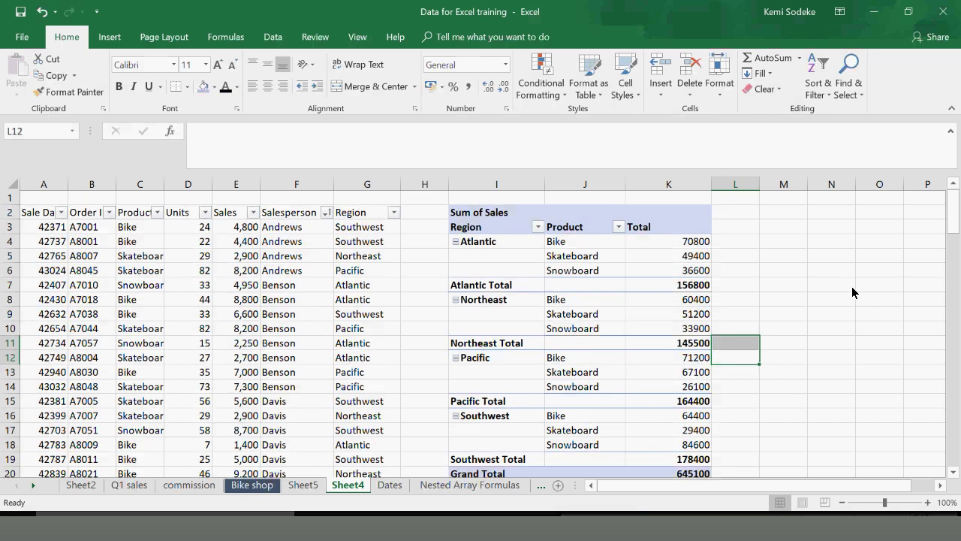
click(575, 240)
click(480, 11)
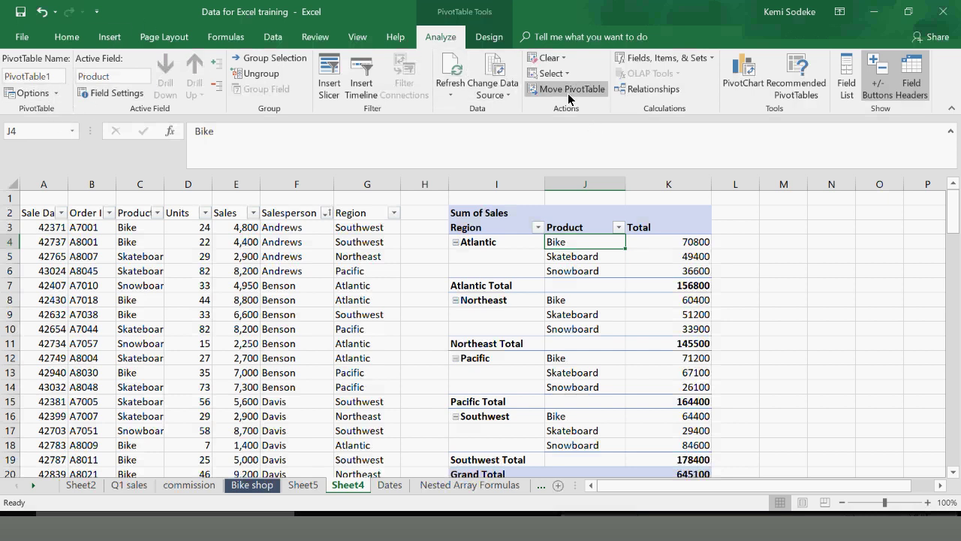
Insert a Clustered Column PivotChart from the region-by-product pivot table
click(741, 72)
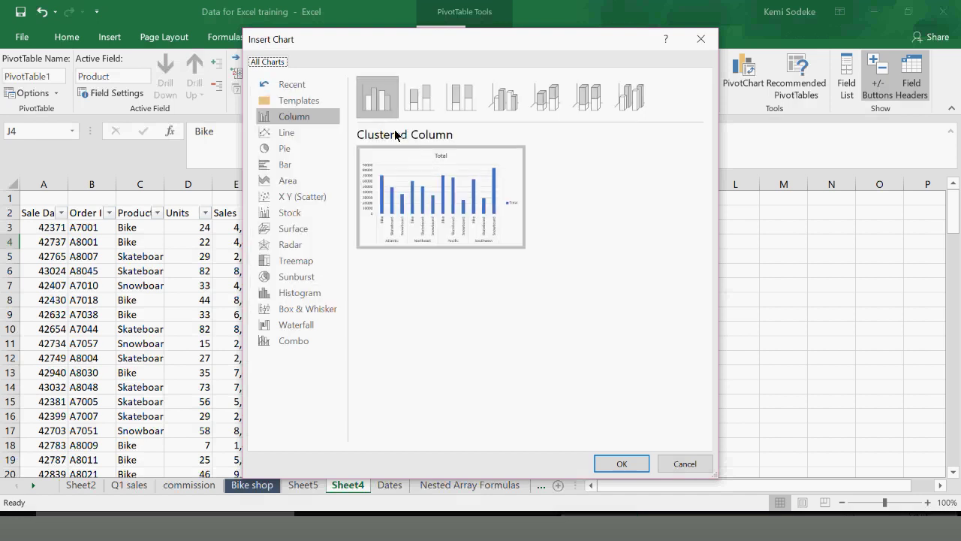
click(378, 96)
click(282, 132)
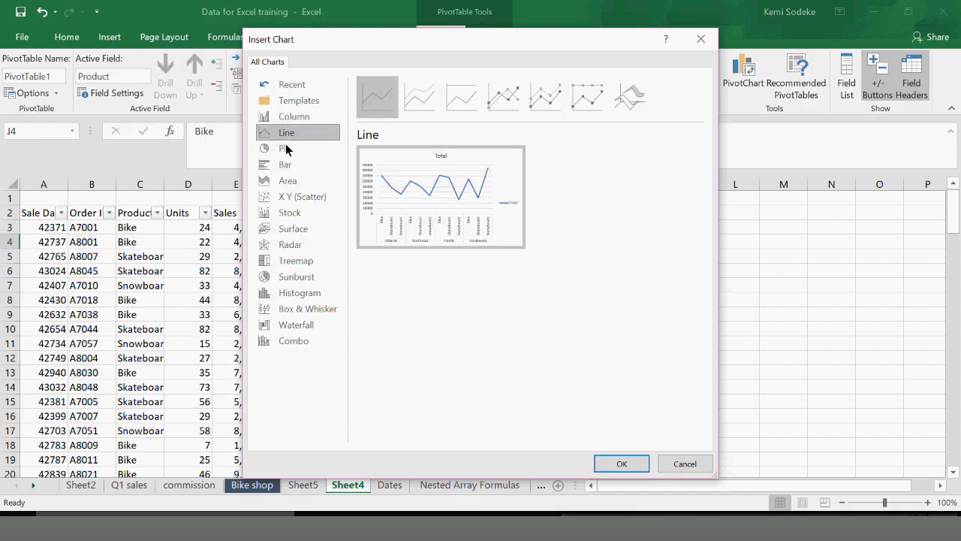
click(292, 121)
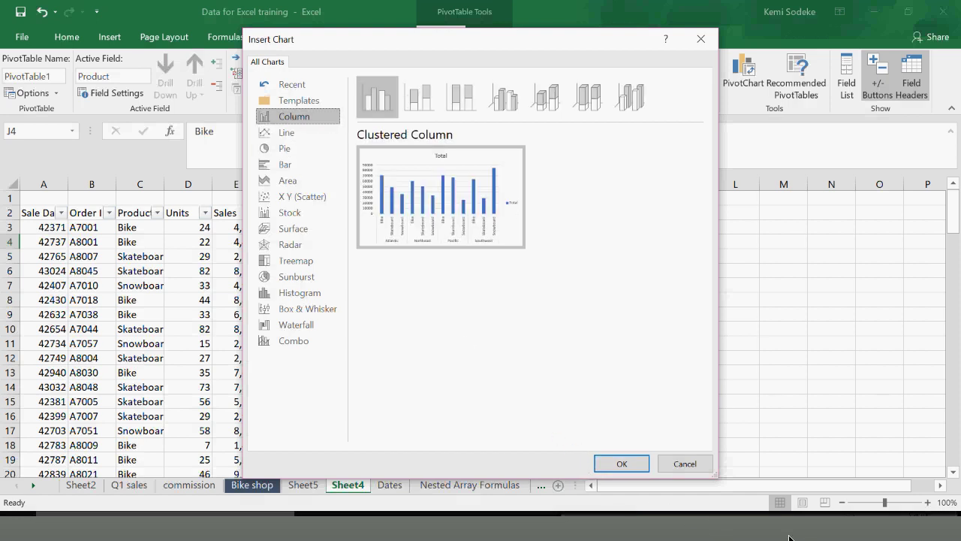
click(626, 463)
Move the new PivotChart to sit beside the pivot table
drag(439, 244, 816, 235)
click(941, 485)
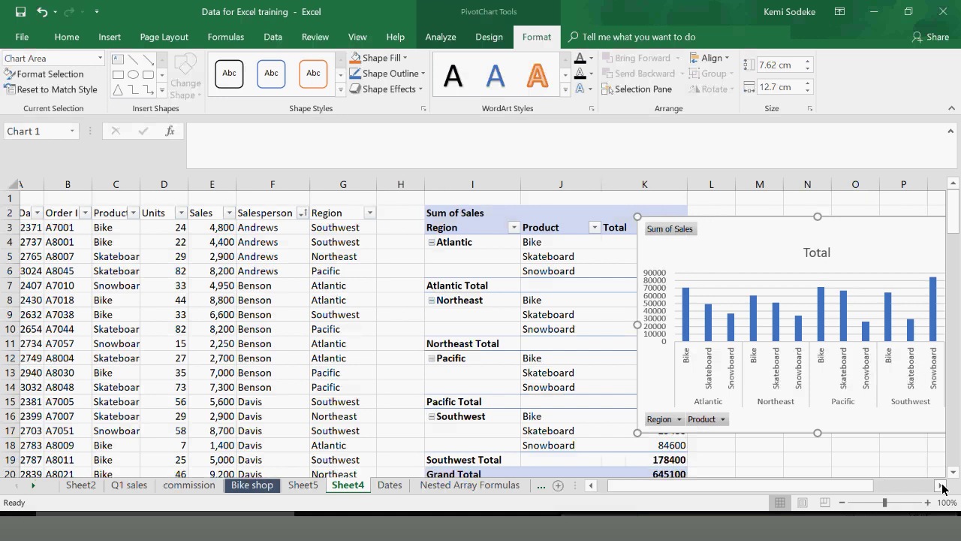
click(942, 486)
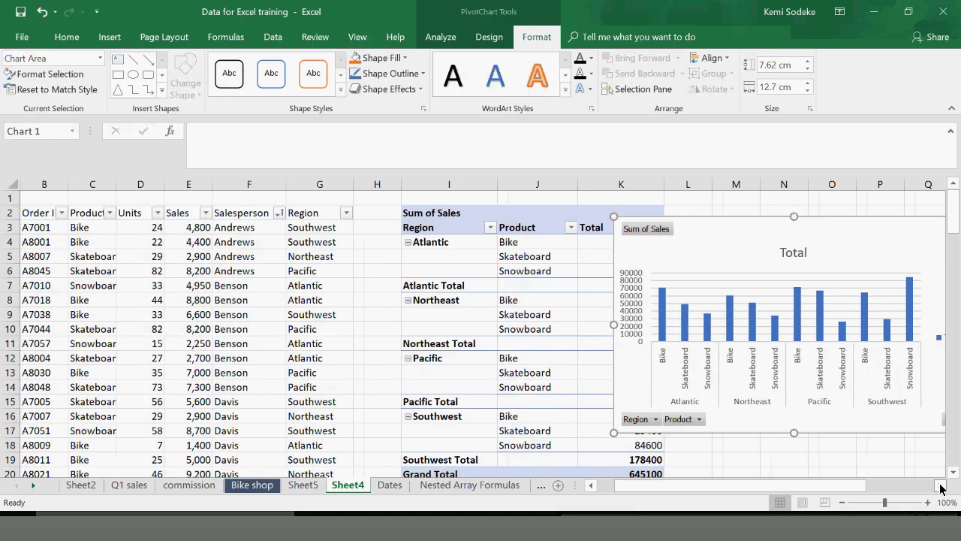
click(941, 486)
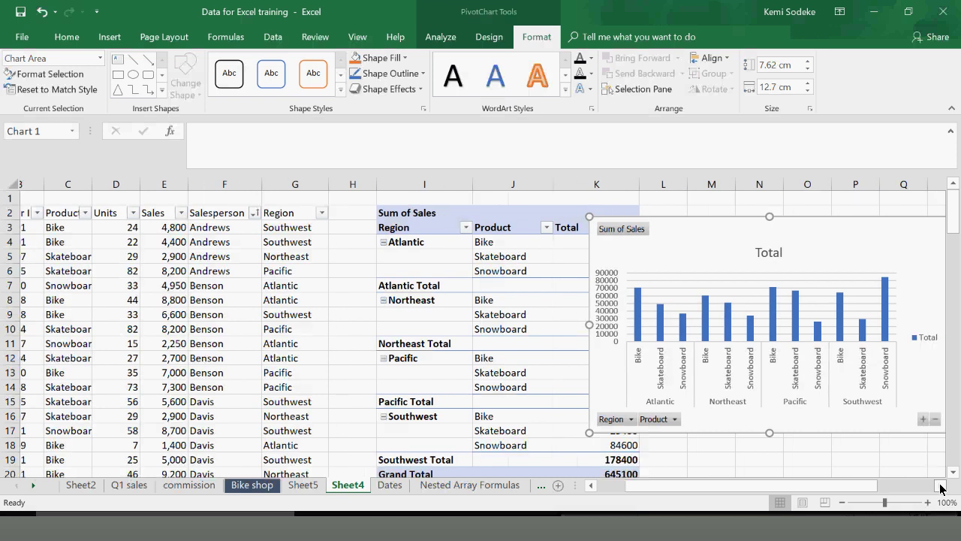
click(941, 486)
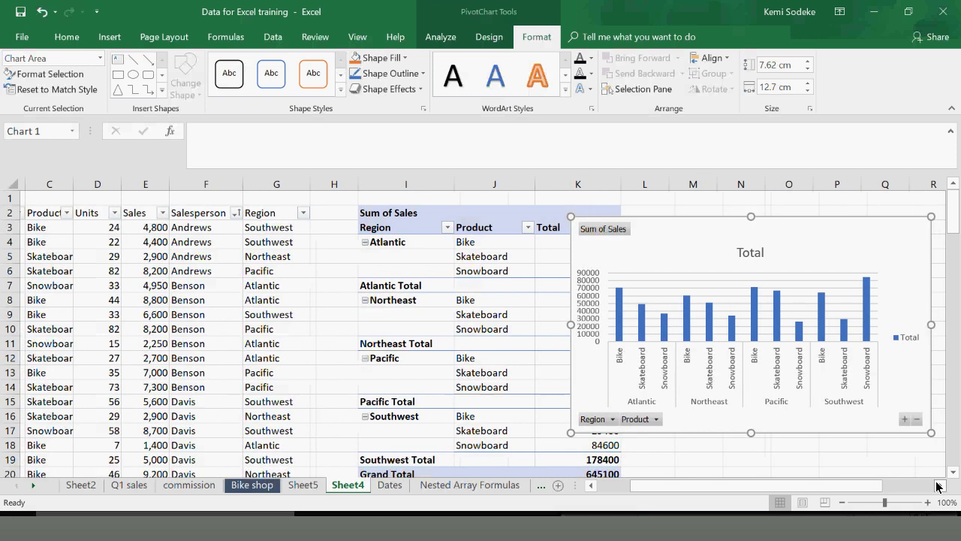
click(938, 487)
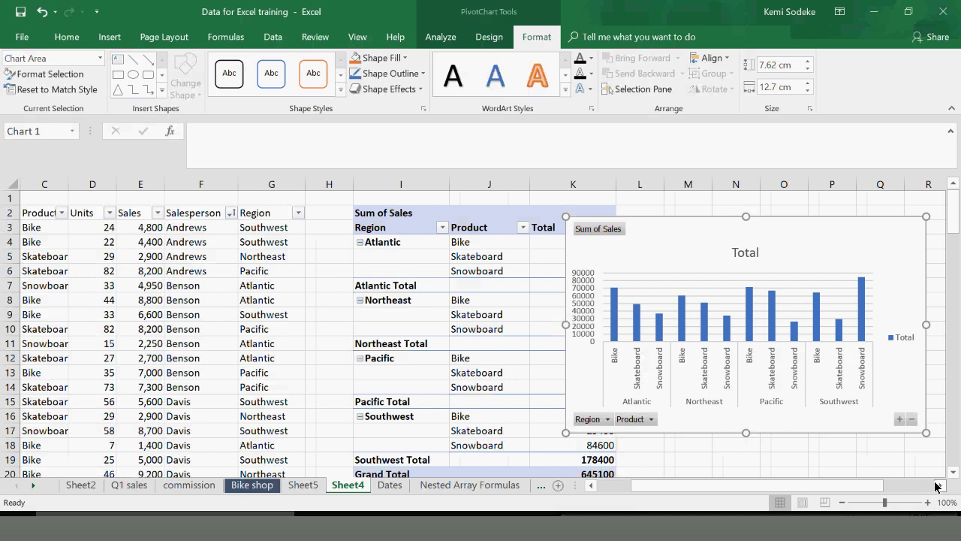
click(938, 486)
click(938, 486)
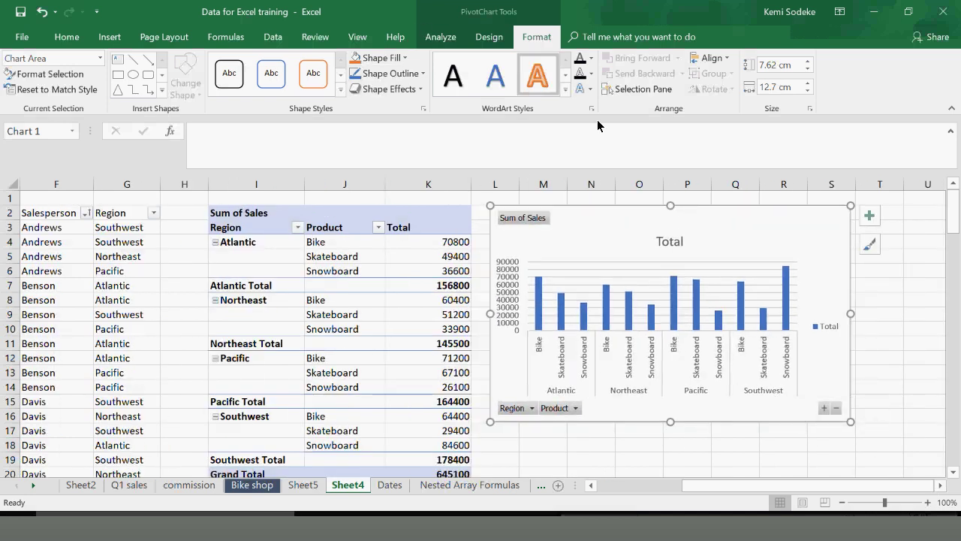
click(441, 37)
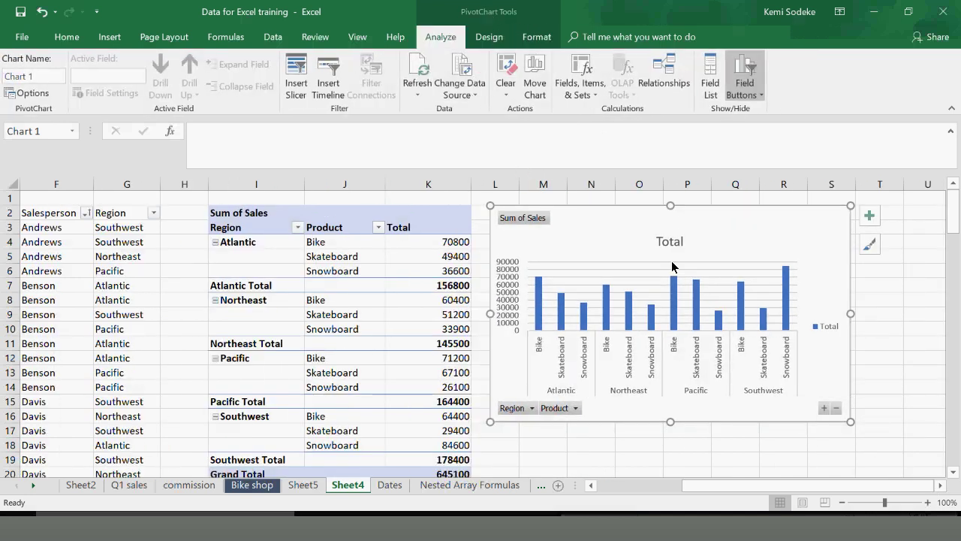
Apply a chart style with an uppercase TOTAL title and value labels on each column
click(868, 244)
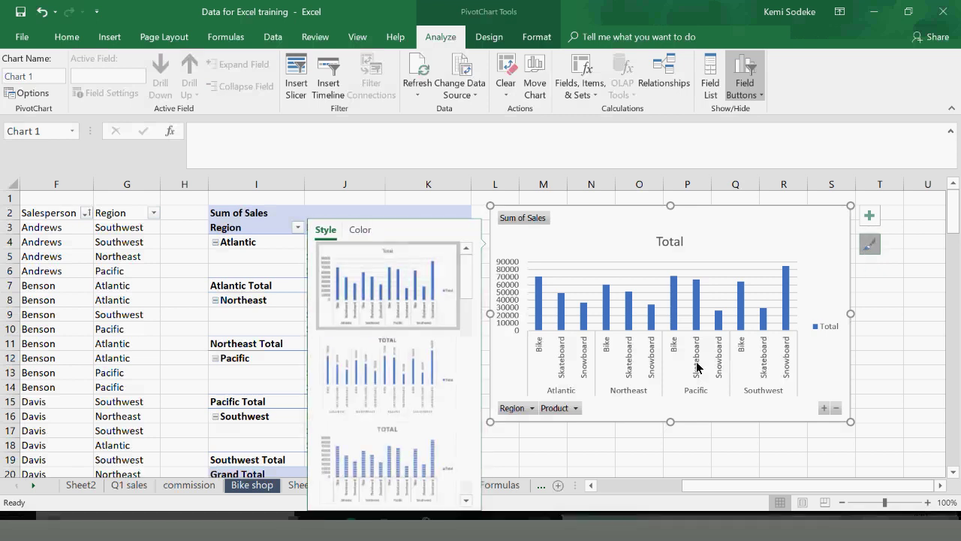
click(466, 500)
click(465, 500)
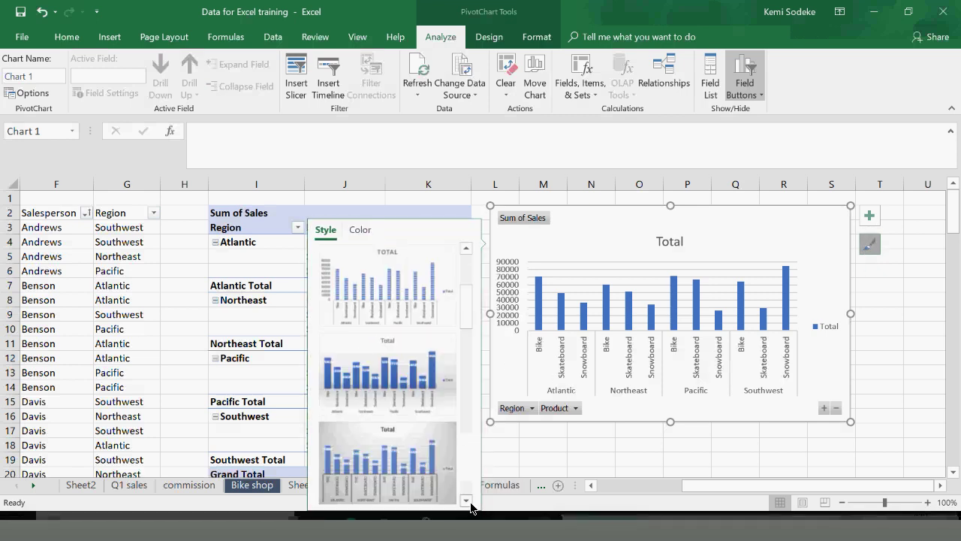
click(385, 361)
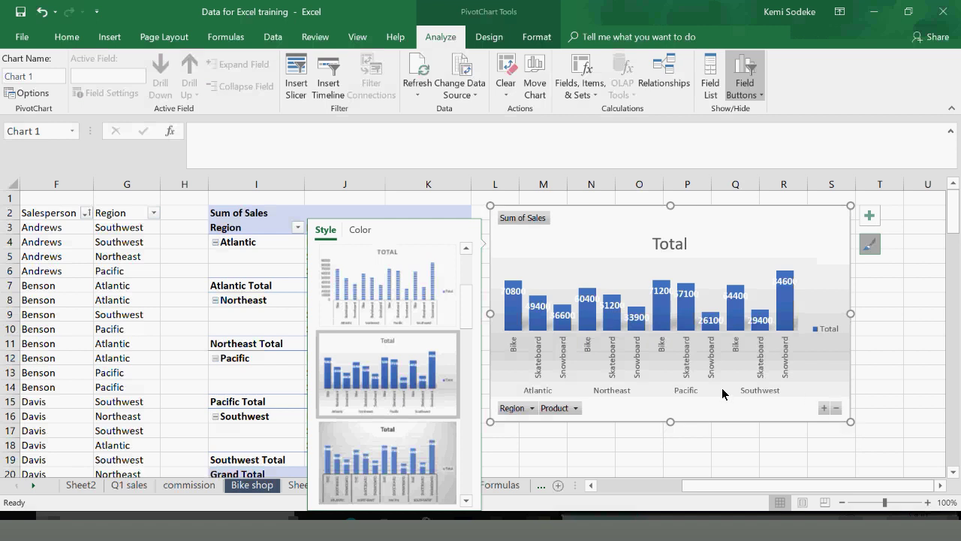
click(402, 281)
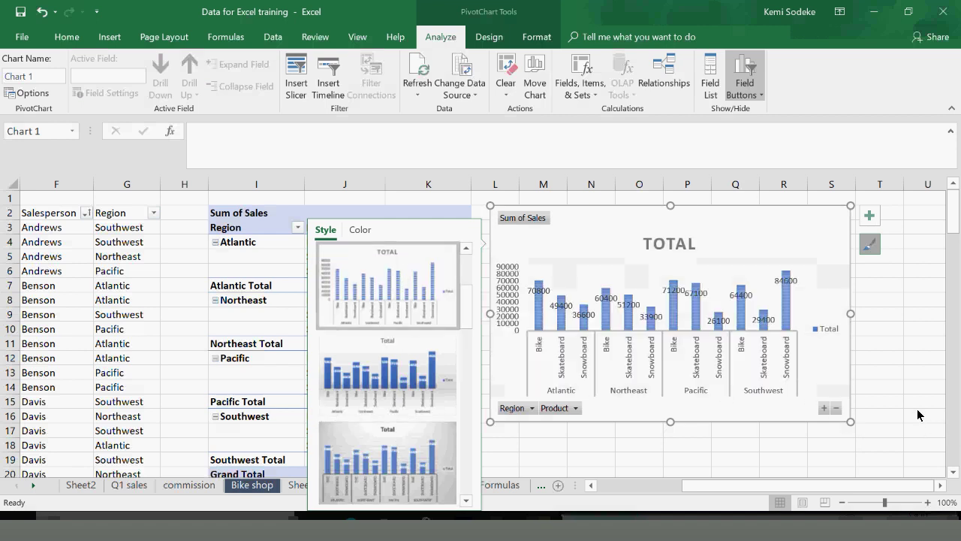
click(912, 389)
click(756, 252)
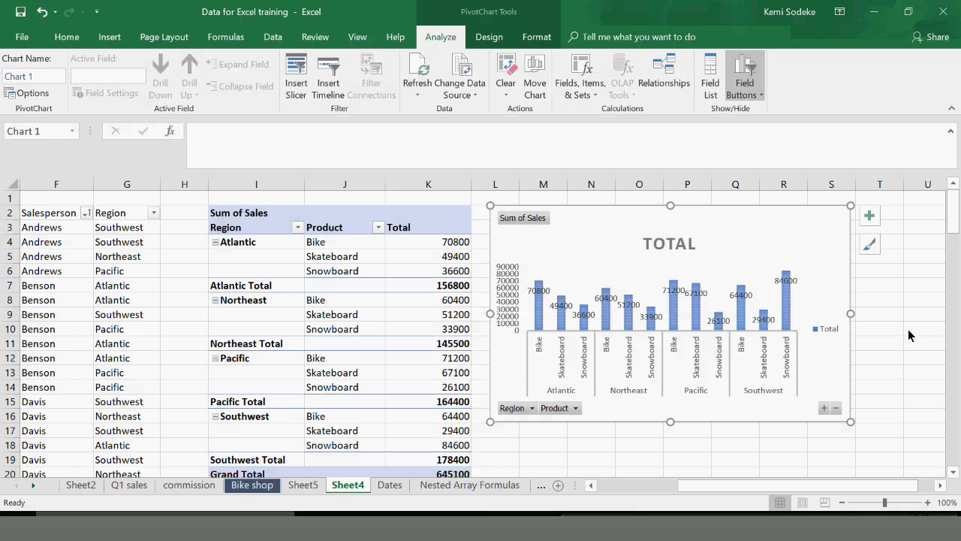
Review the chart's style list and colour palettes, then deselect the chart
click(870, 244)
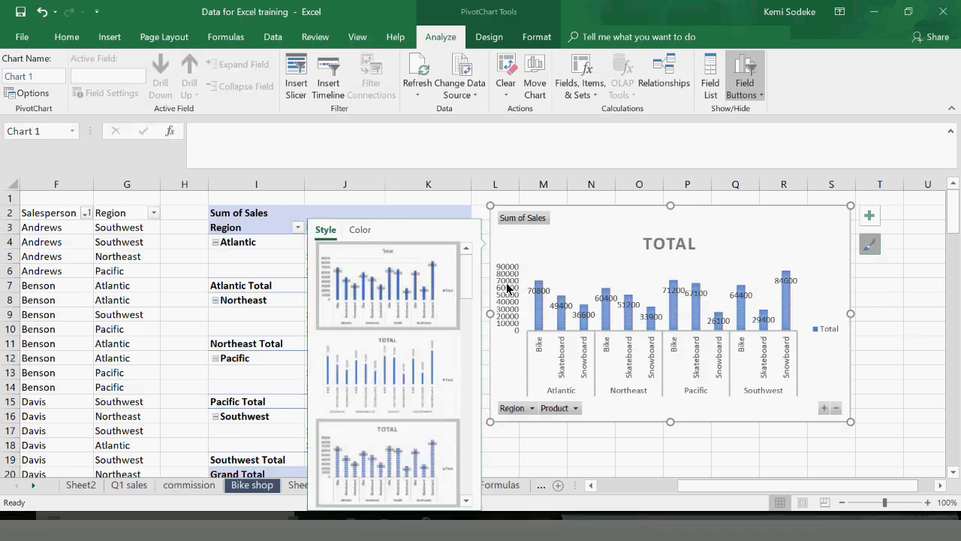
scroll(464, 451, down, 6)
scroll(464, 487, up, 3)
drag(463, 391, 465, 323)
click(360, 229)
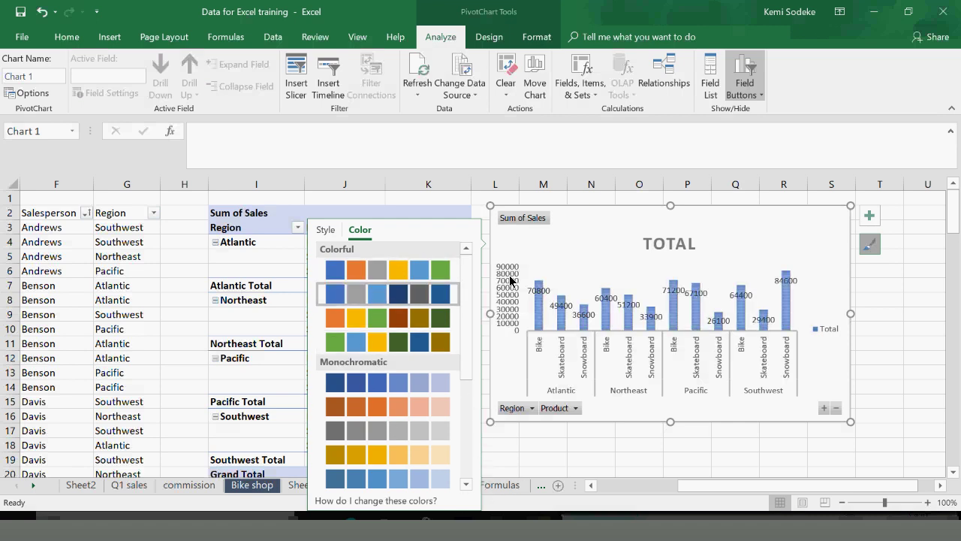
click(714, 458)
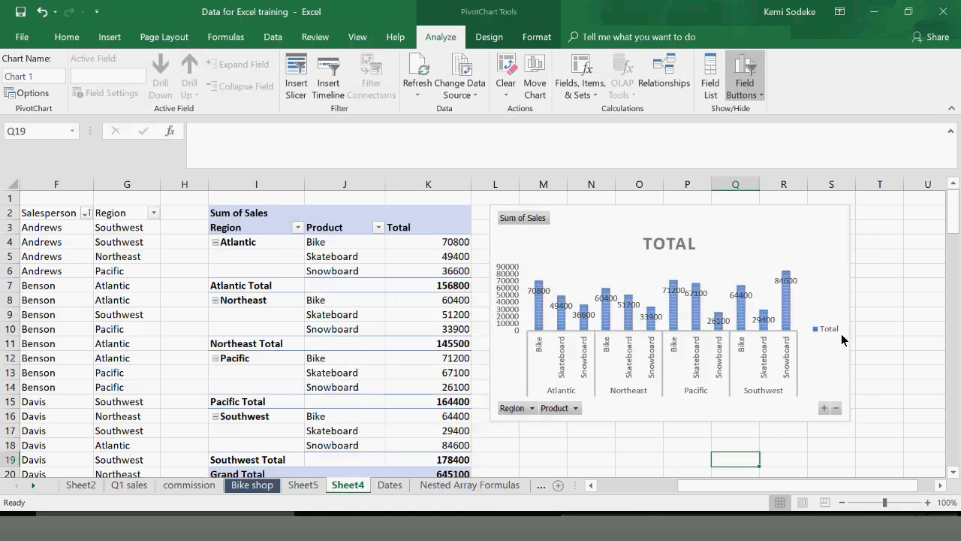
Delete the PivotChart and select the product cells in the pivot table
click(753, 242)
key(Delete)
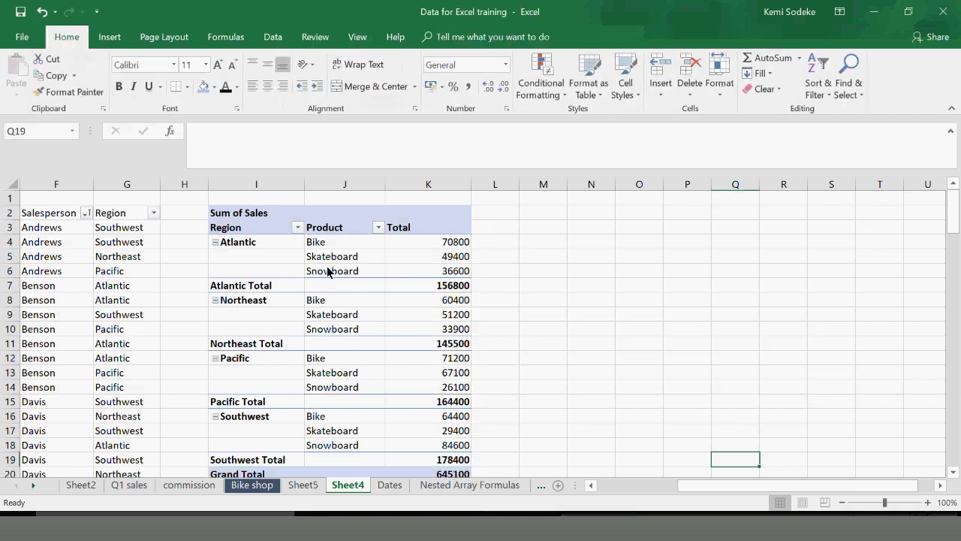
click(383, 248)
key(Down)
key(Down)
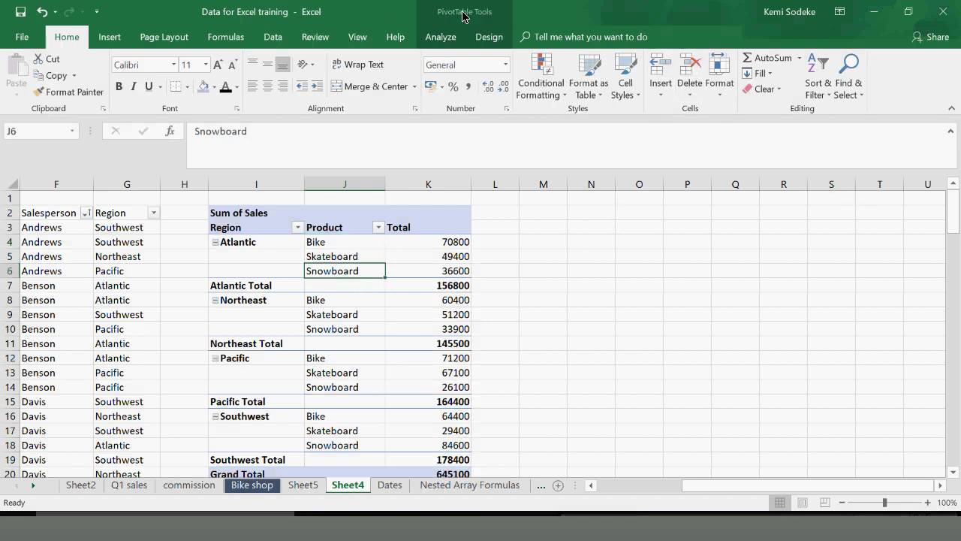
Bring back the PivotTable field list and widen column L so the totals fit
click(441, 37)
click(846, 79)
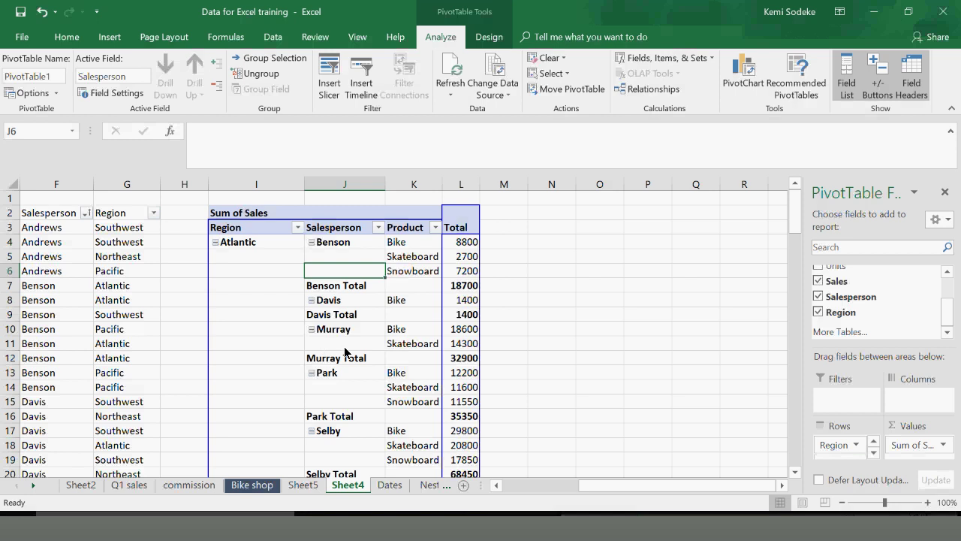
drag(479, 186, 509, 193)
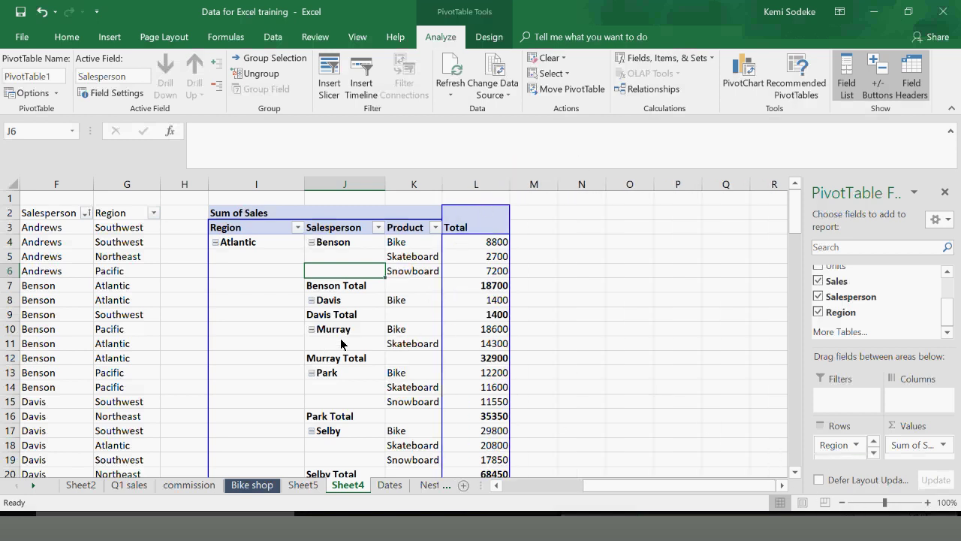
click(340, 257)
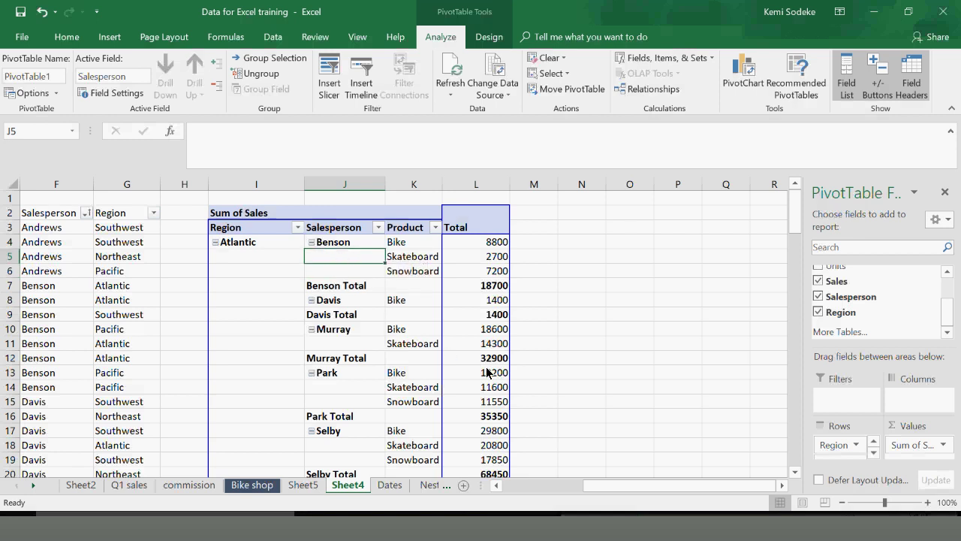
Insert a Salesperson slicer and place it to the right of the PivotTable
click(331, 80)
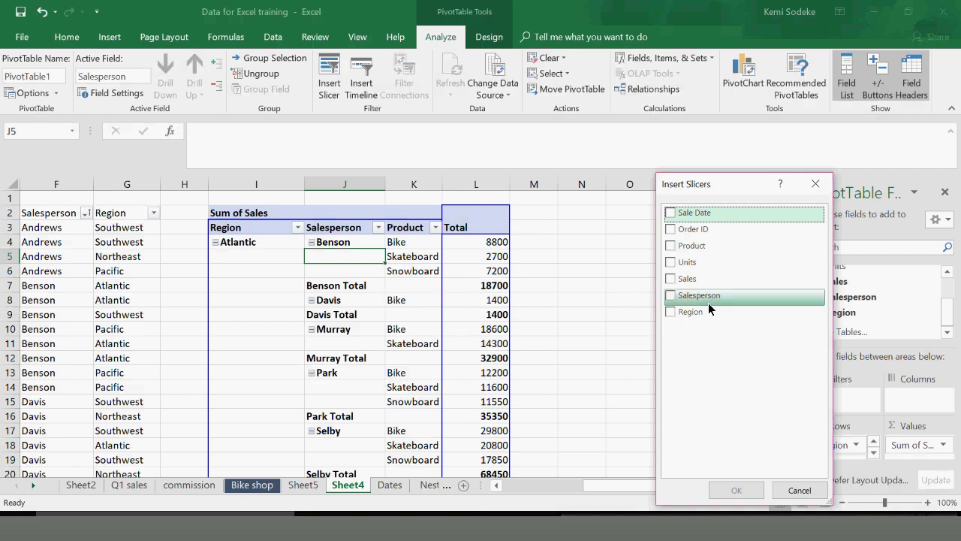
click(669, 295)
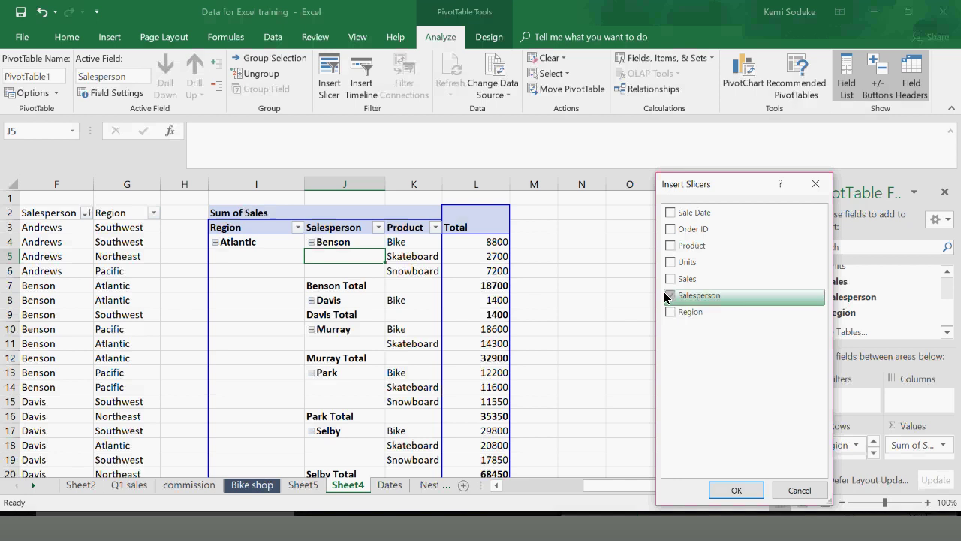
click(737, 489)
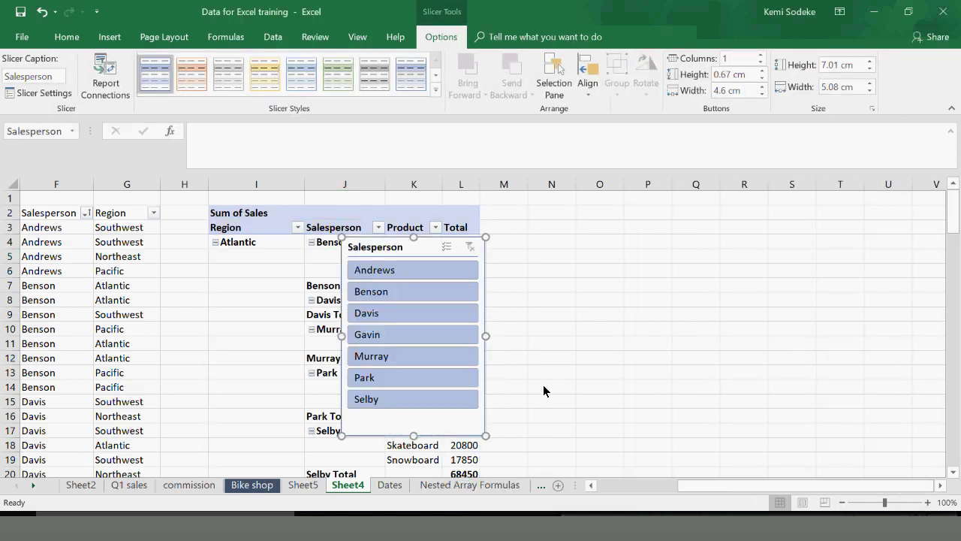
drag(413, 249, 593, 209)
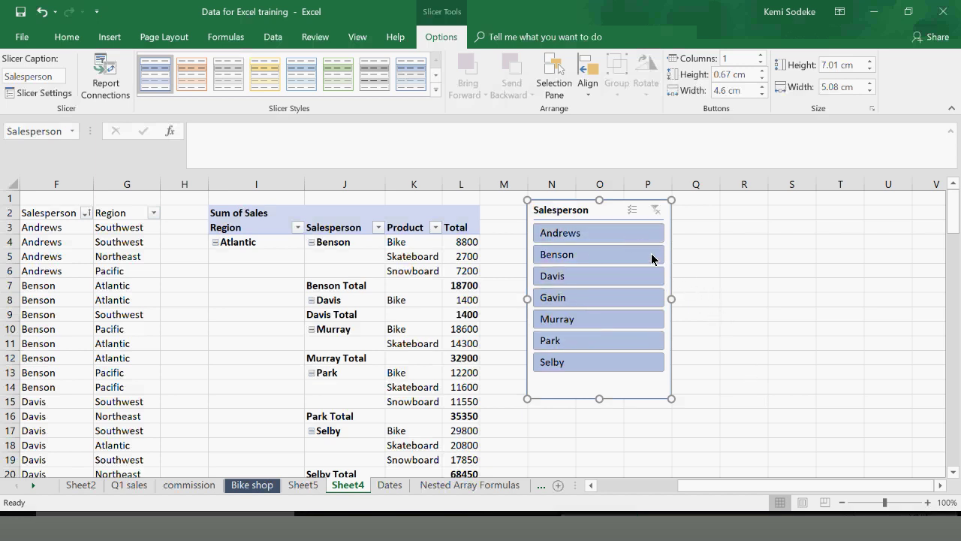
Enable Multi-Select on the slicer and deselect names until only Selby remains
click(632, 210)
click(633, 211)
click(578, 232)
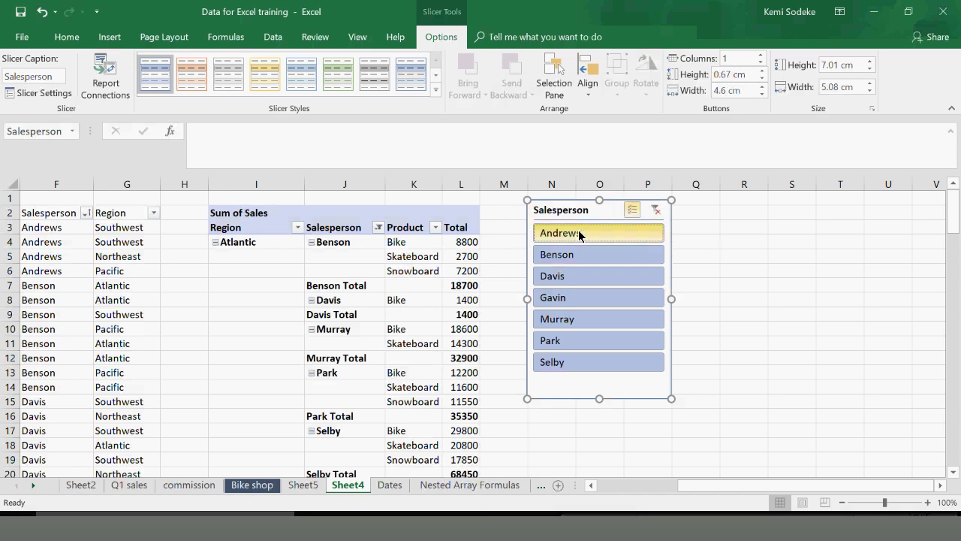
click(655, 212)
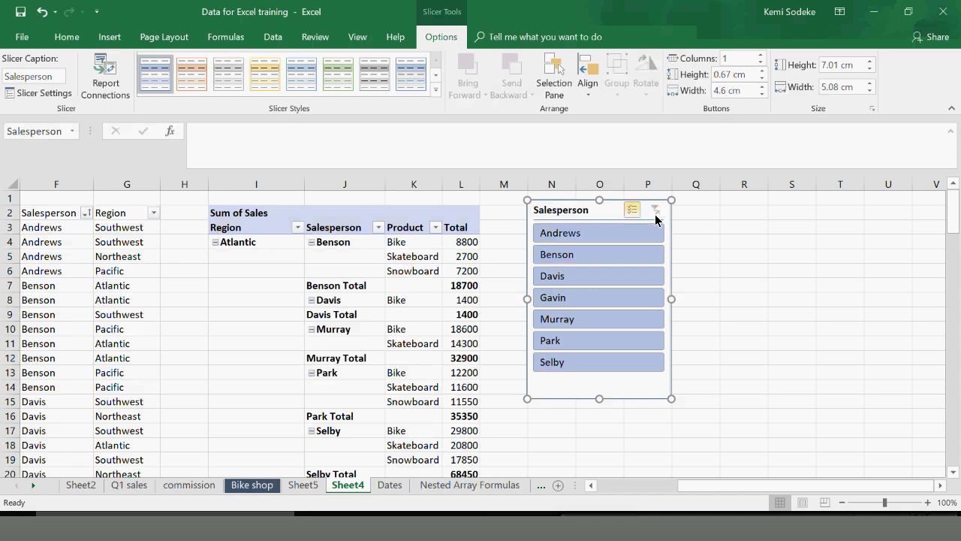
click(616, 232)
click(591, 257)
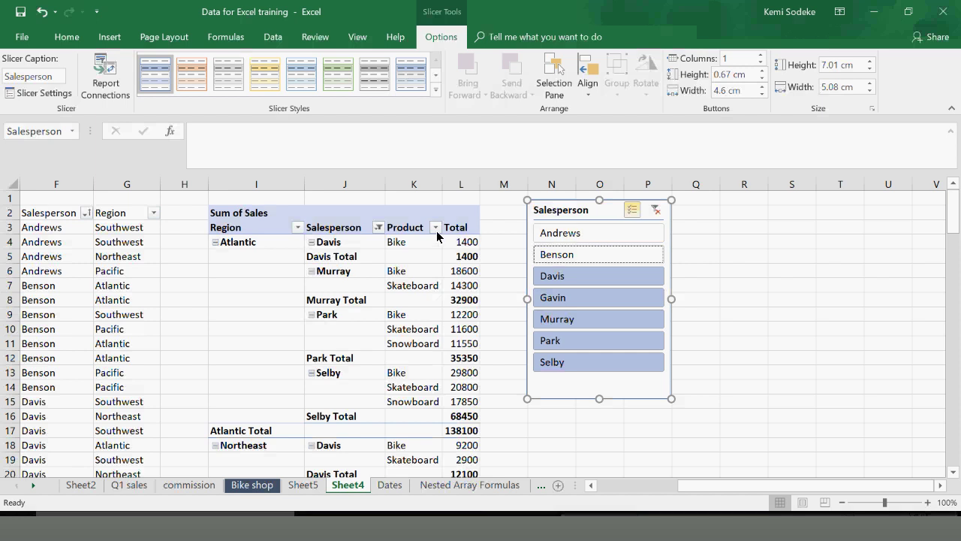
click(578, 297)
click(580, 320)
click(572, 341)
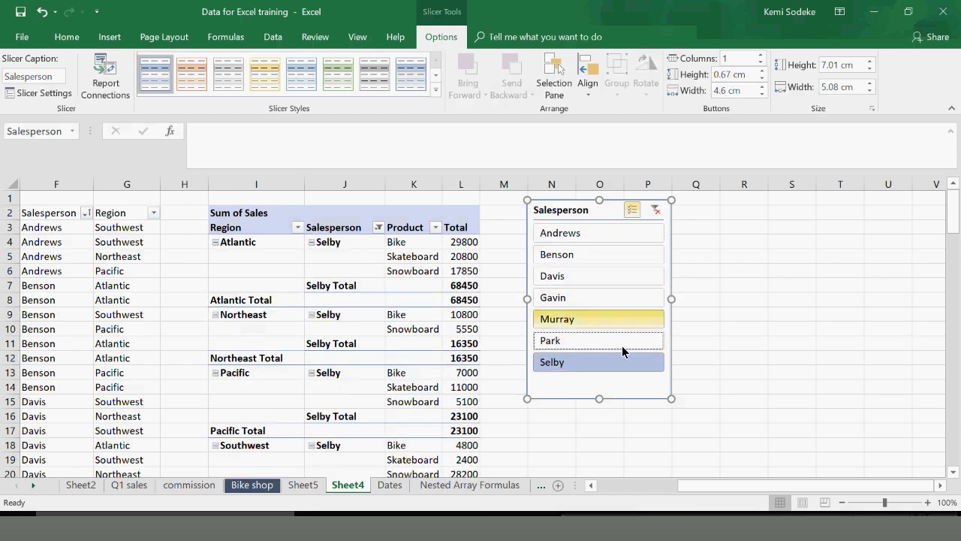
Filter the slicer to Park and Benson only, and widen PivotTable columns K and L
drag(579, 211, 647, 219)
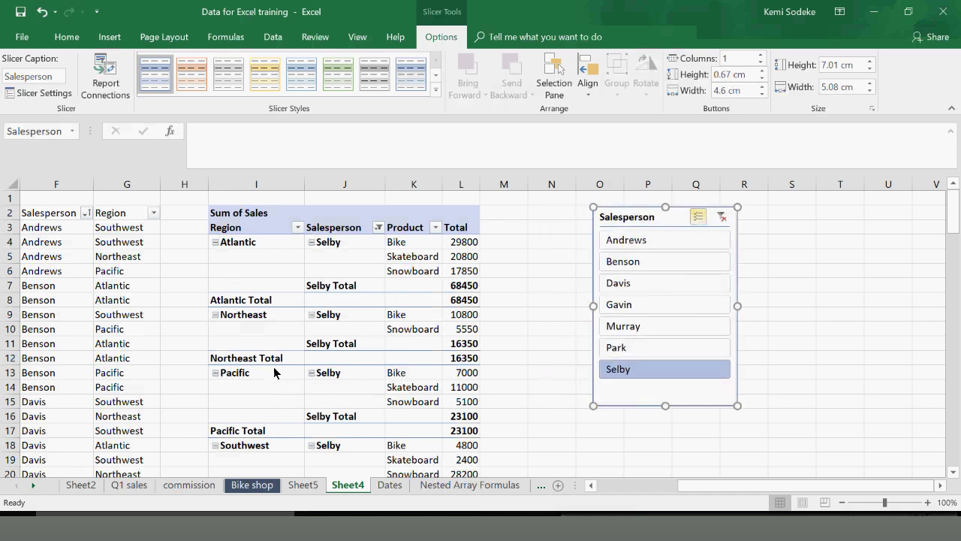
click(630, 352)
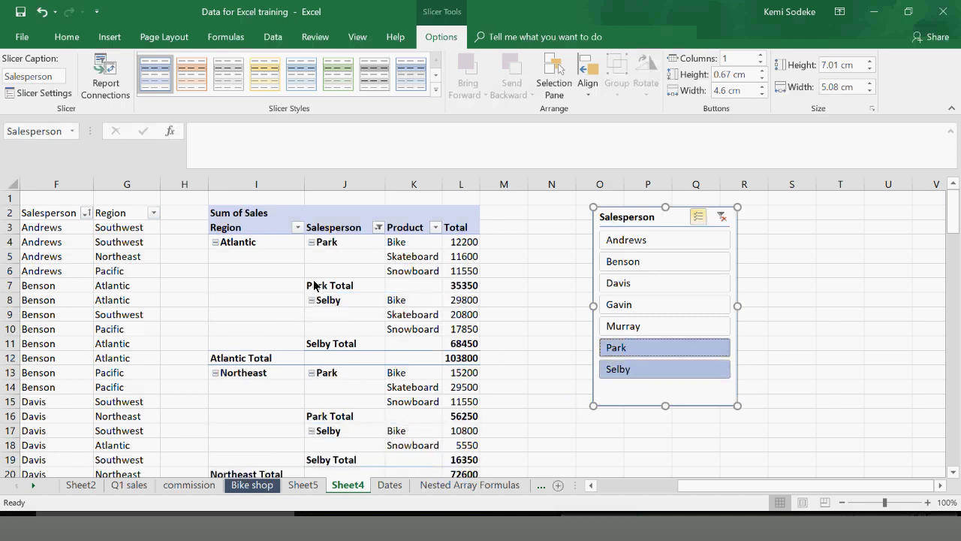
click(630, 369)
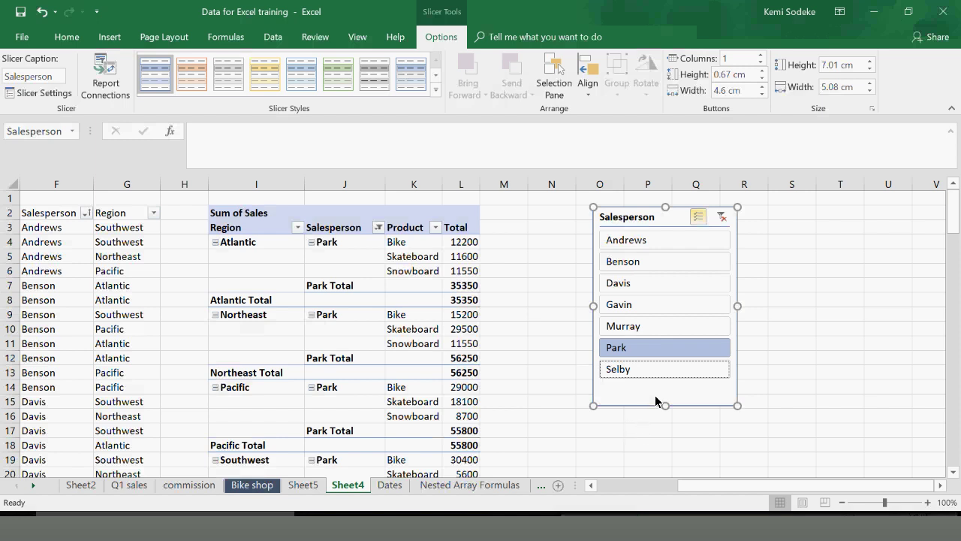
click(652, 259)
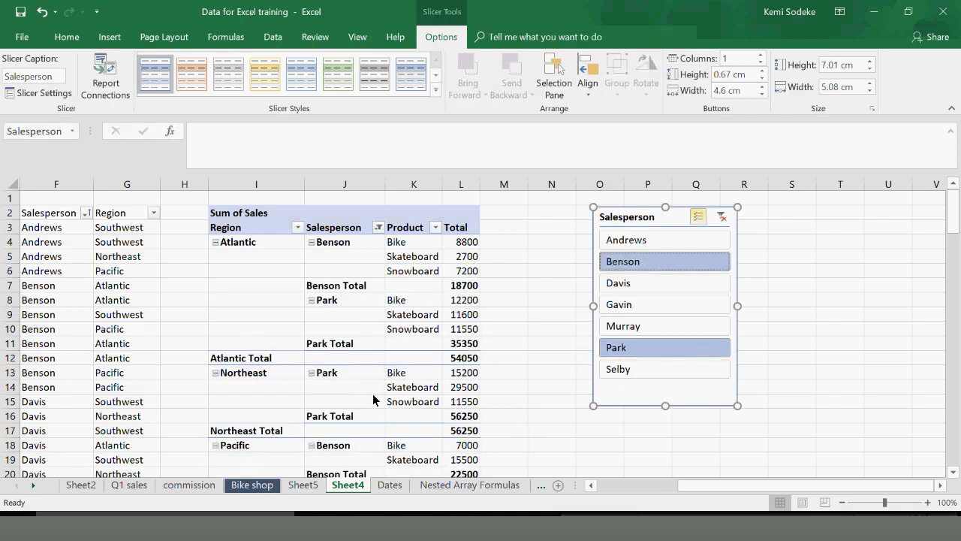
drag(443, 192, 532, 189)
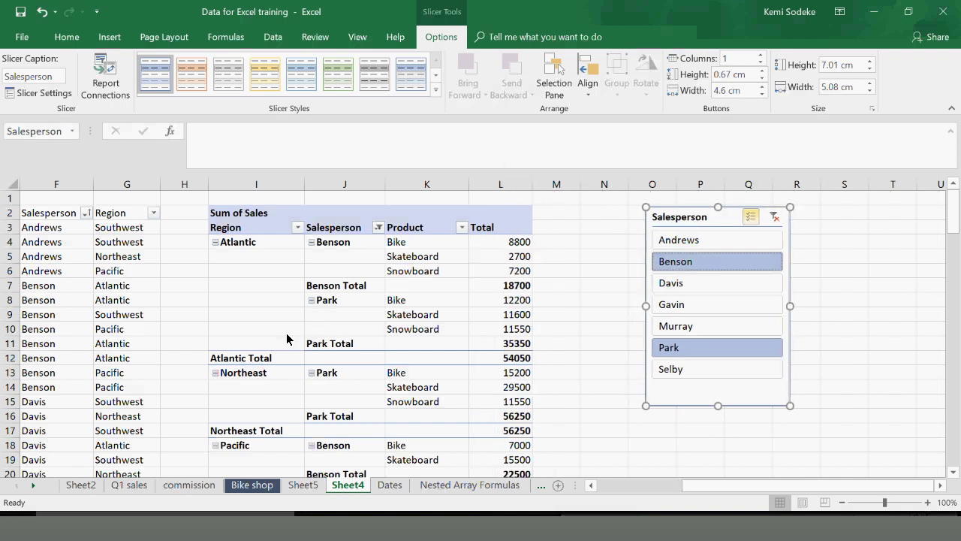
click(274, 300)
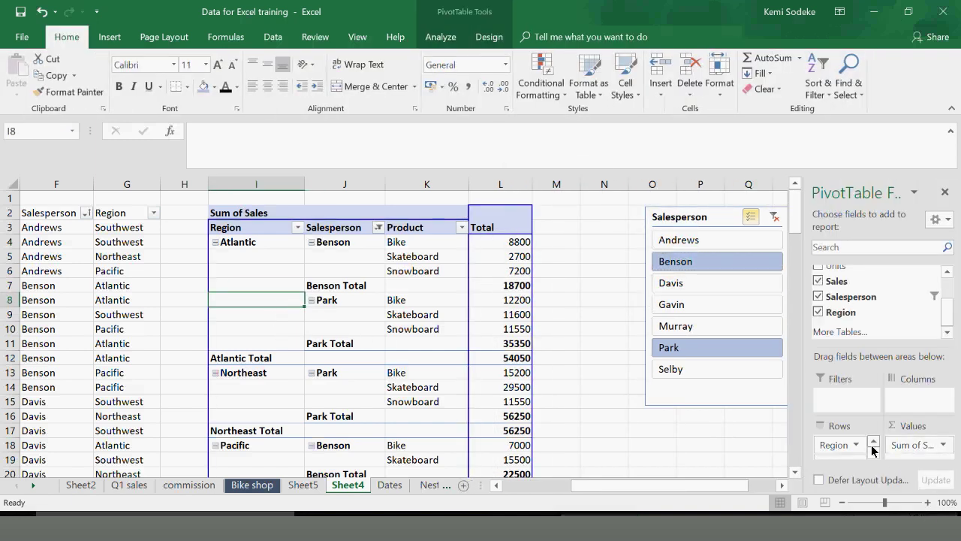
Remove Region from the PivotTable rows, widen columns J and K, and move the slicer beside it
click(818, 312)
drag(399, 184, 450, 188)
drag(361, 187, 386, 187)
click(669, 428)
drag(722, 215, 579, 201)
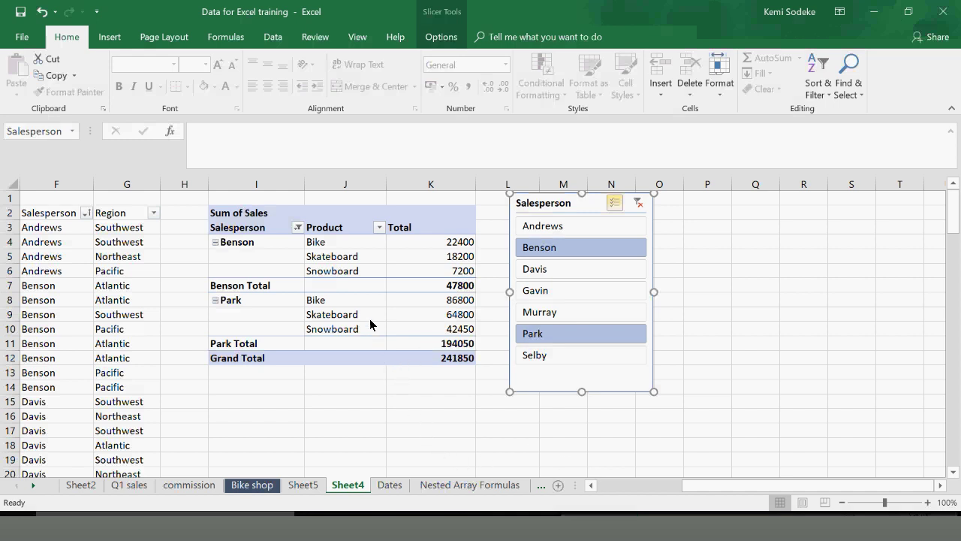
Check the Salesperson filter's names without changes and nudge the slicer into place
click(298, 228)
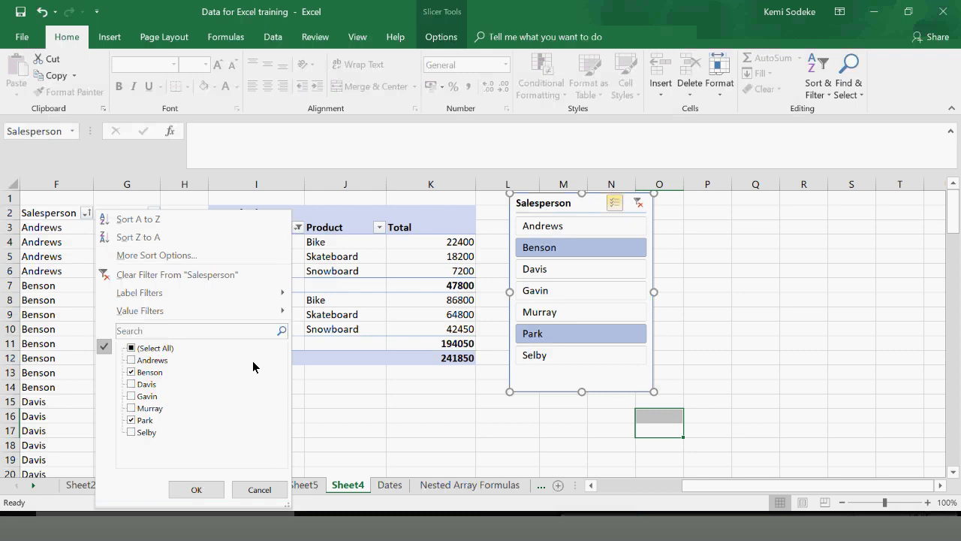
click(450, 410)
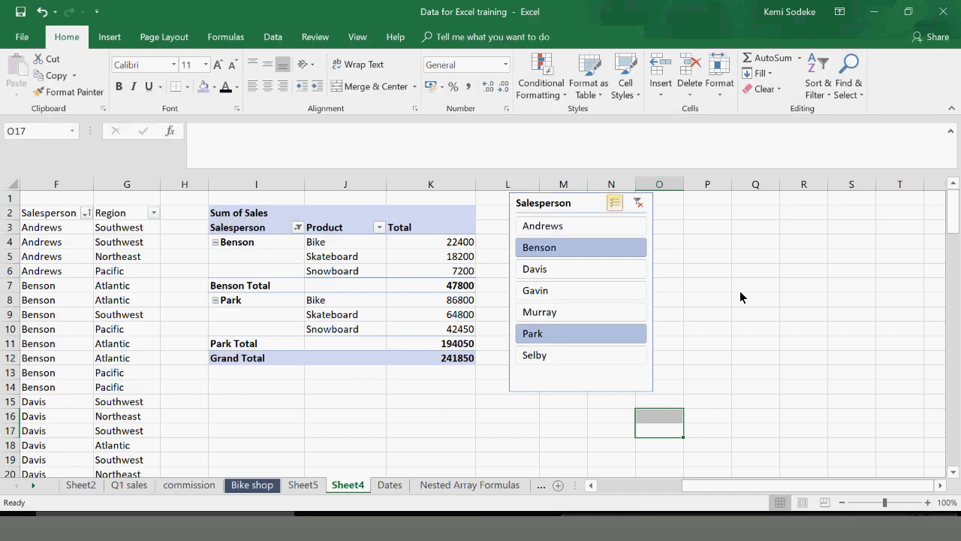
click(760, 345)
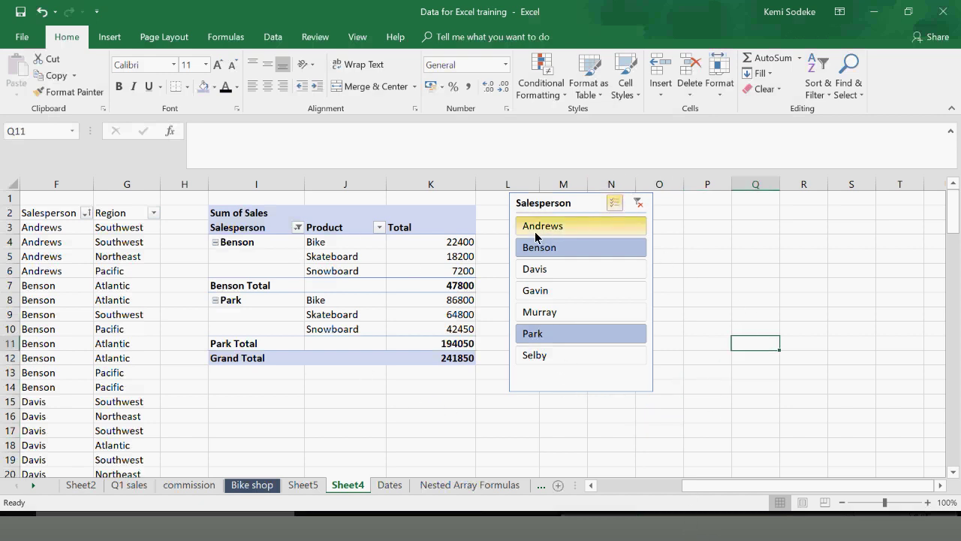
drag(700, 483, 634, 473)
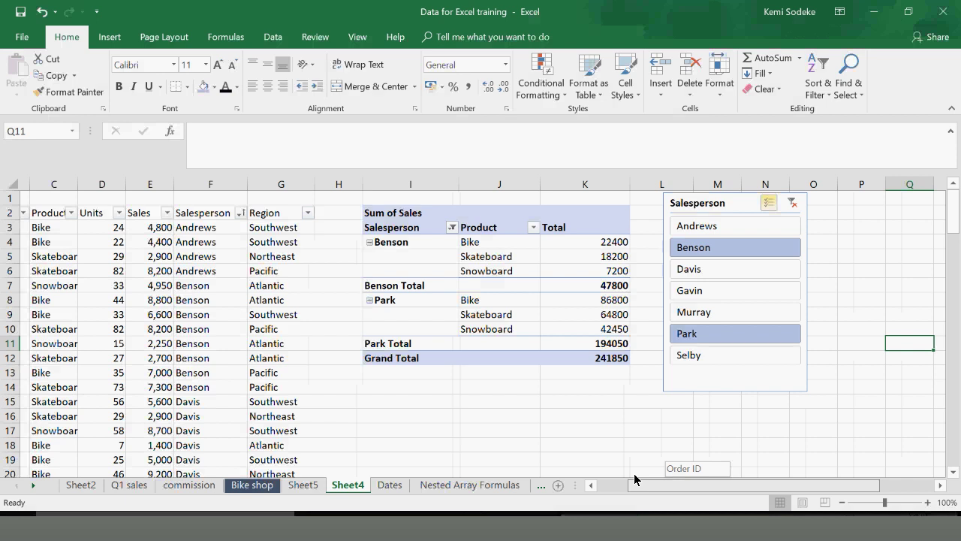
drag(634, 475, 610, 475)
click(835, 207)
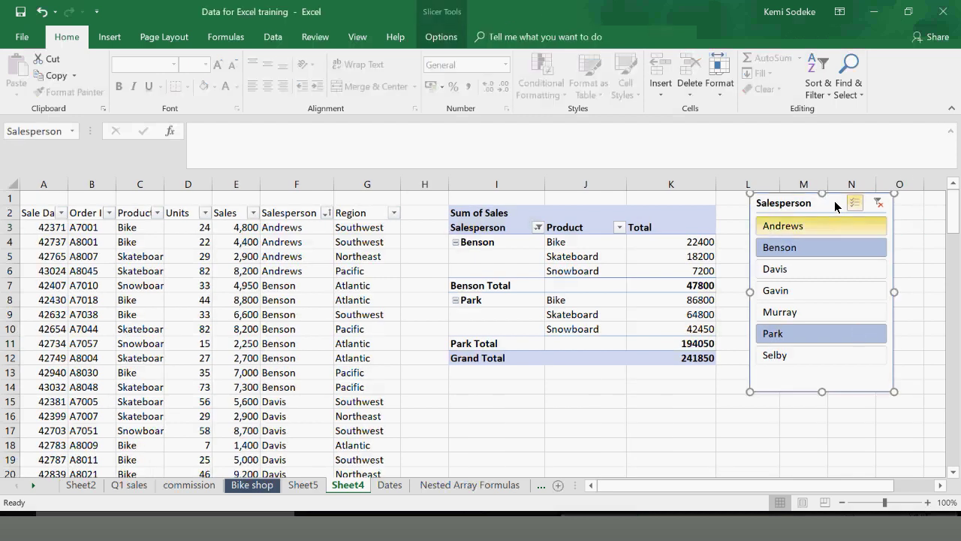
drag(821, 208, 857, 213)
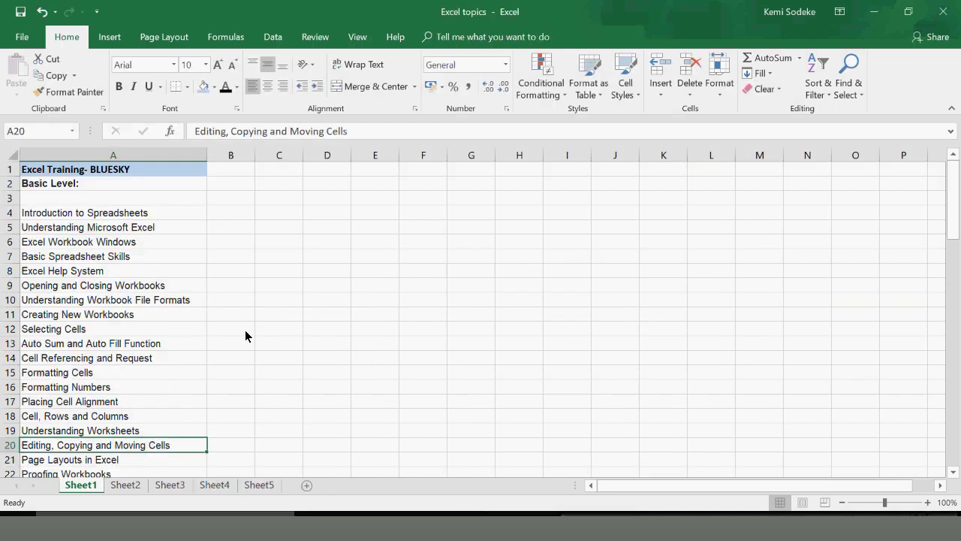
scroll(245, 330, down, 3)
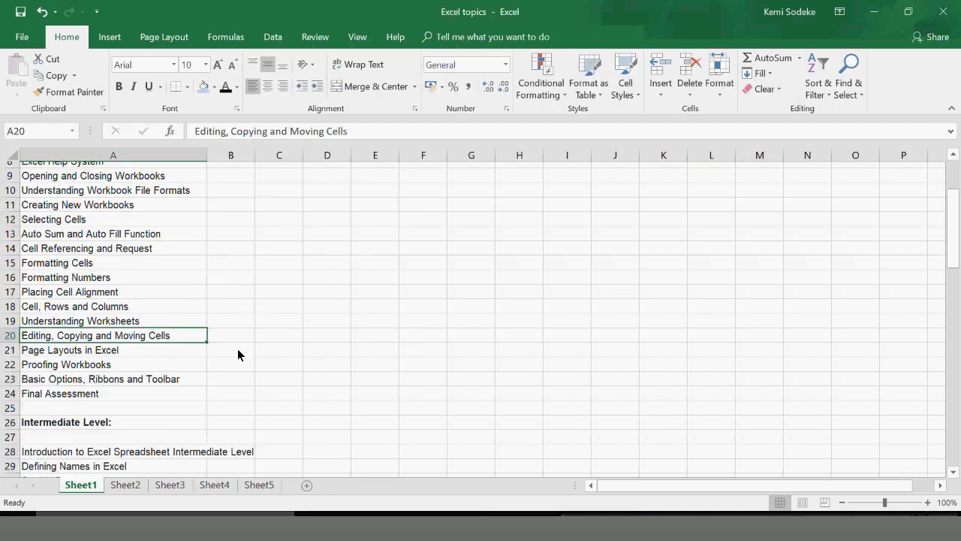
scroll(221, 356, down, 2)
scroll(217, 361, down, 1)
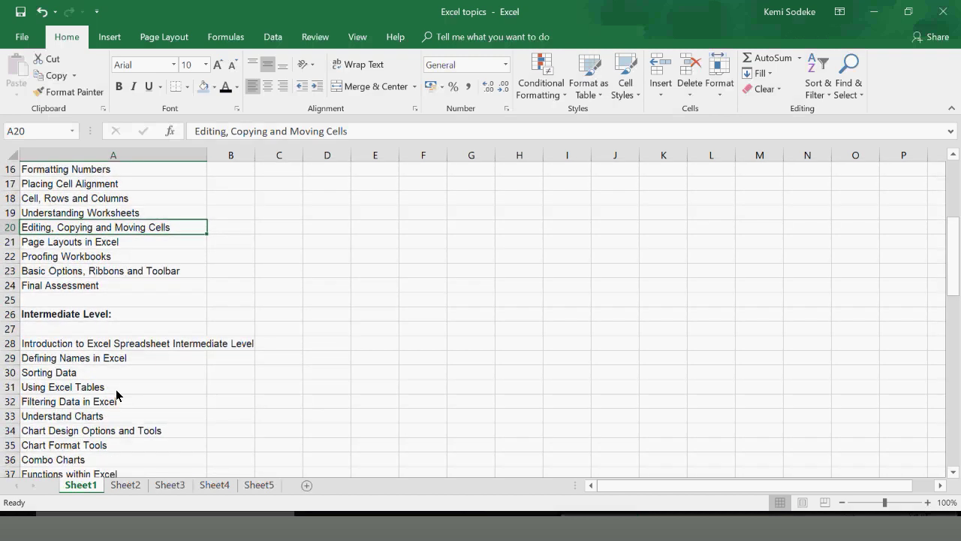
scroll(116, 396, down, 1)
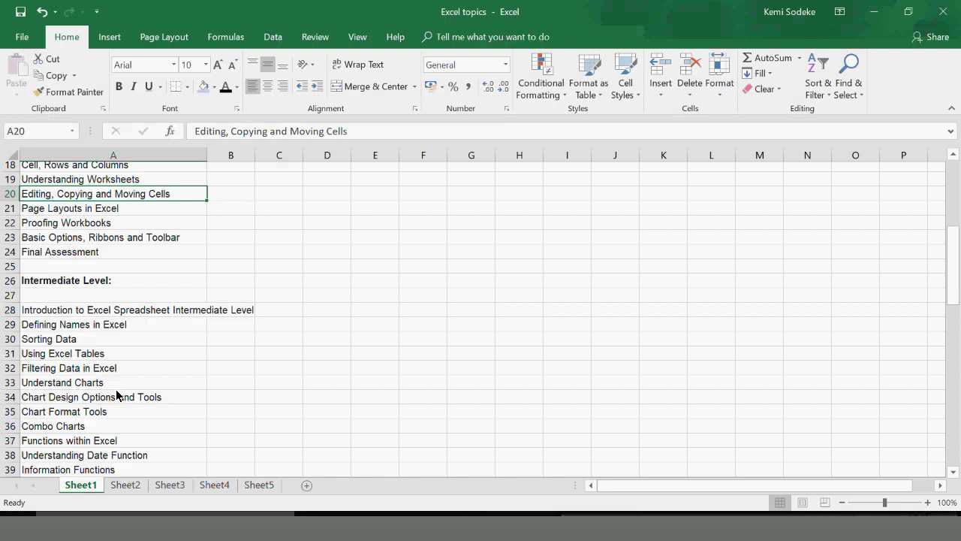
scroll(116, 396, down, 2)
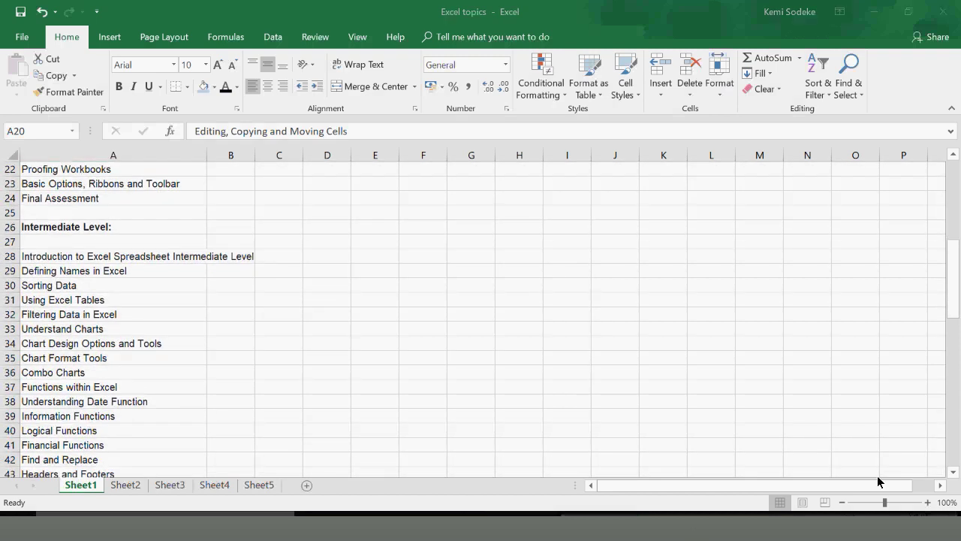
click(702, 533)
key(alt+Tab)
drag(497, 184, 900, 362)
Delete the PivotTable and Salesperson slicer from Sheet4
click(863, 209)
key(Delete)
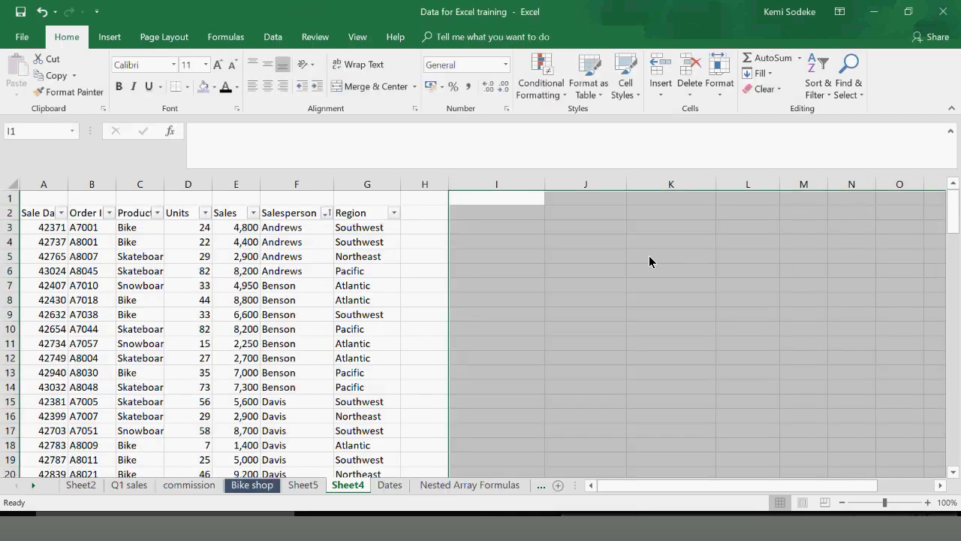
click(649, 255)
Clear the Salesperson filter via Sort & Filter and select the bike shop data from A2
click(818, 87)
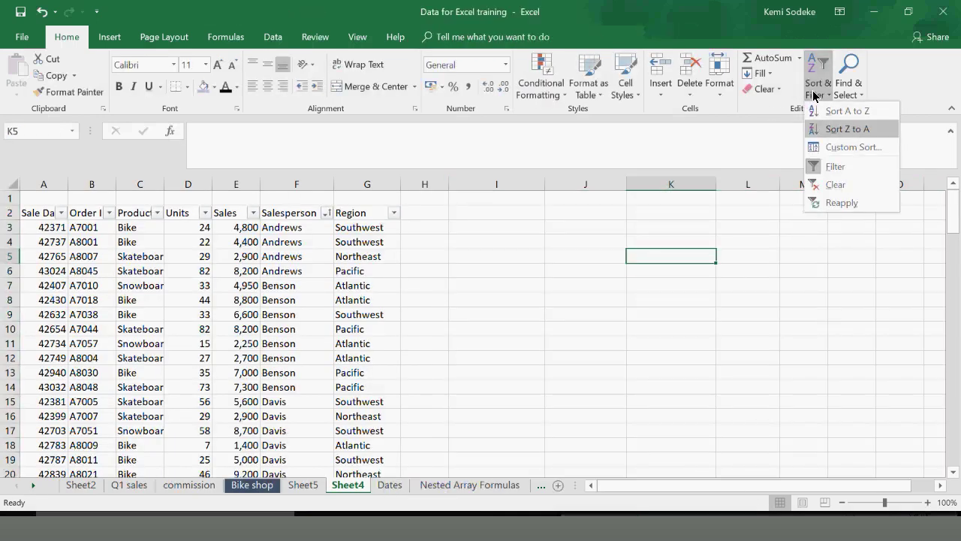
click(842, 186)
click(409, 361)
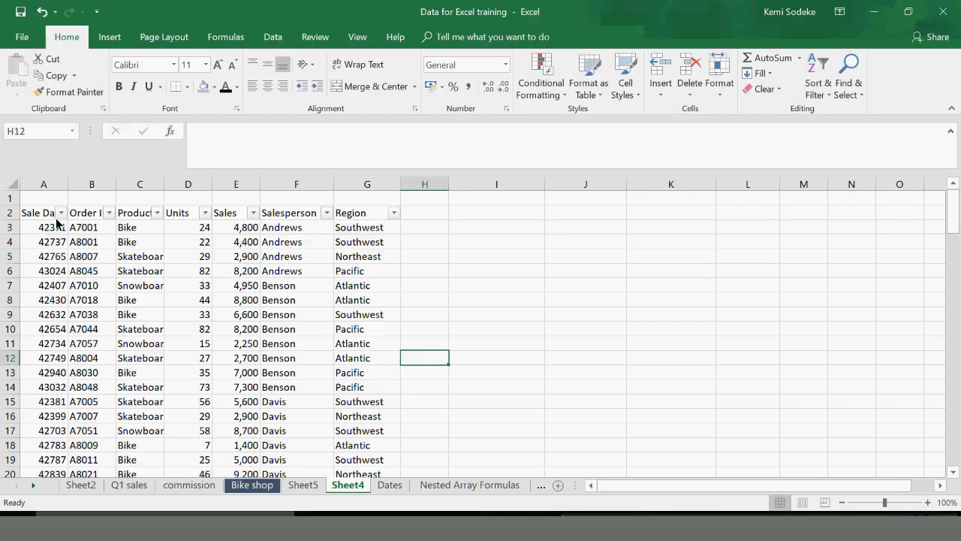
drag(39, 218, 368, 430)
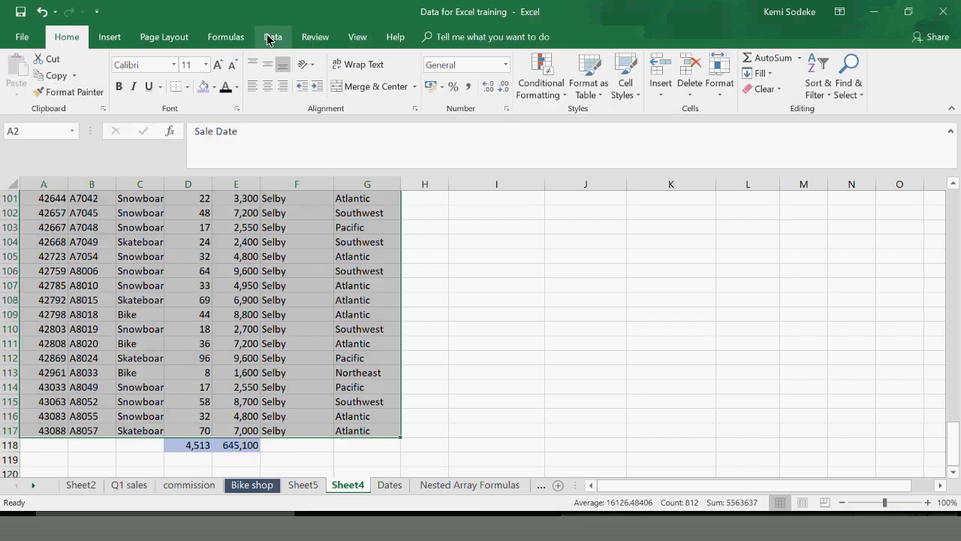
click(272, 37)
click(102, 37)
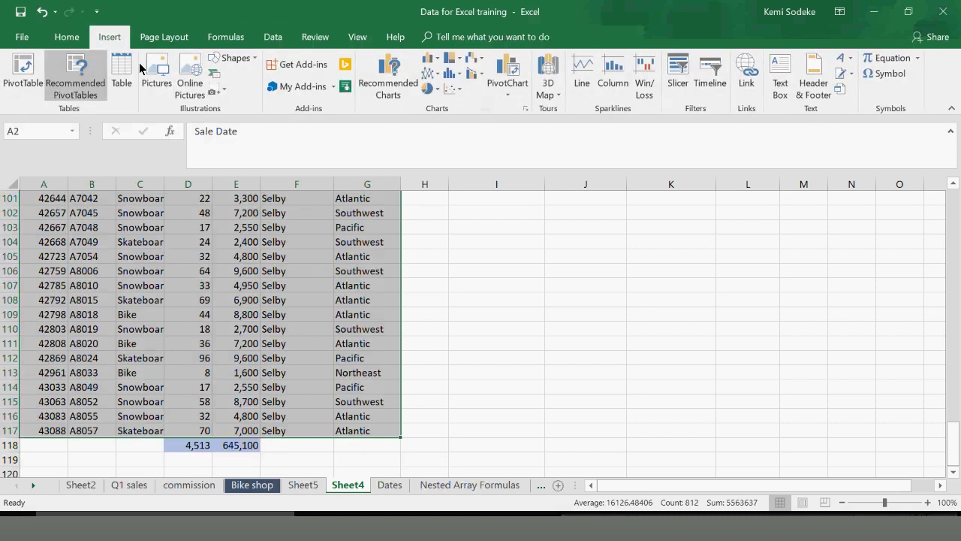
click(524, 109)
click(352, 63)
click(284, 148)
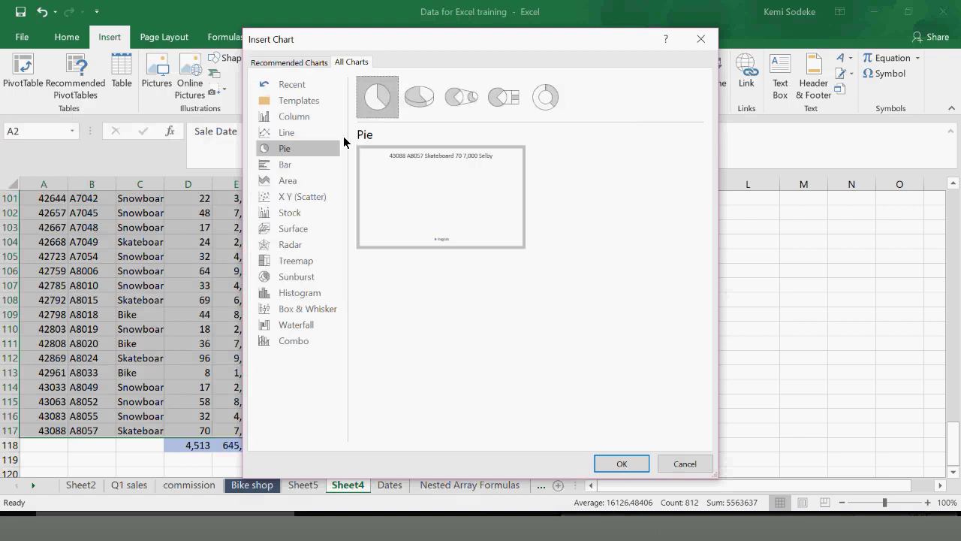
click(293, 118)
click(289, 132)
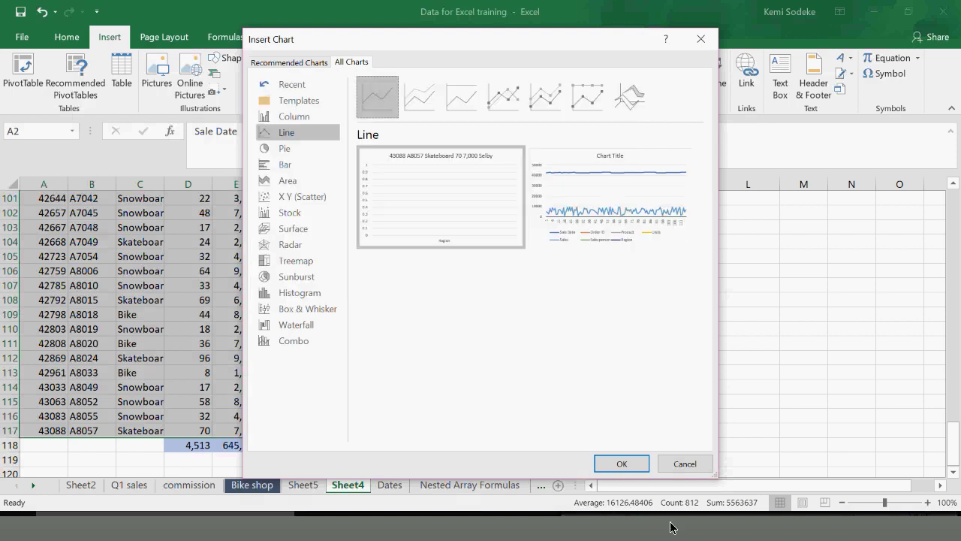
click(629, 463)
click(480, 241)
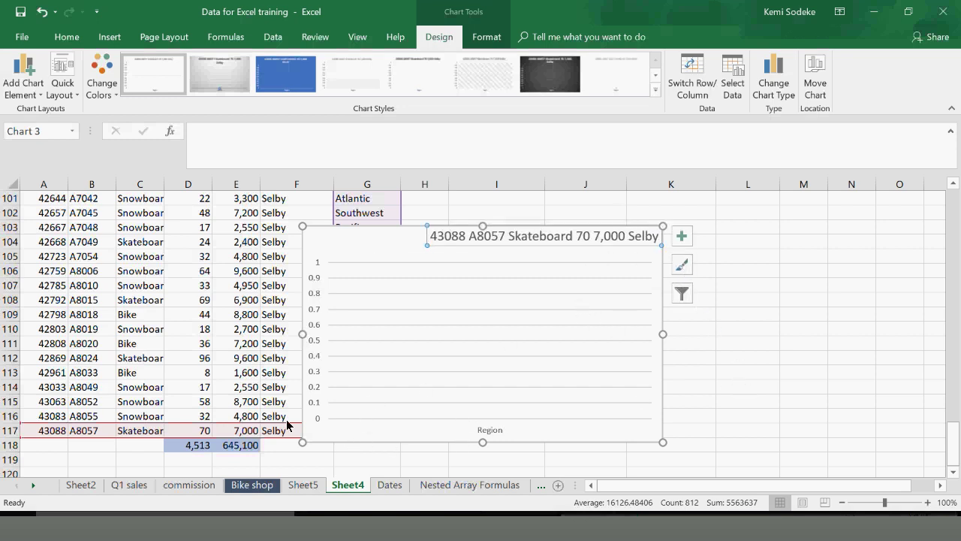
drag(721, 406, 669, 371)
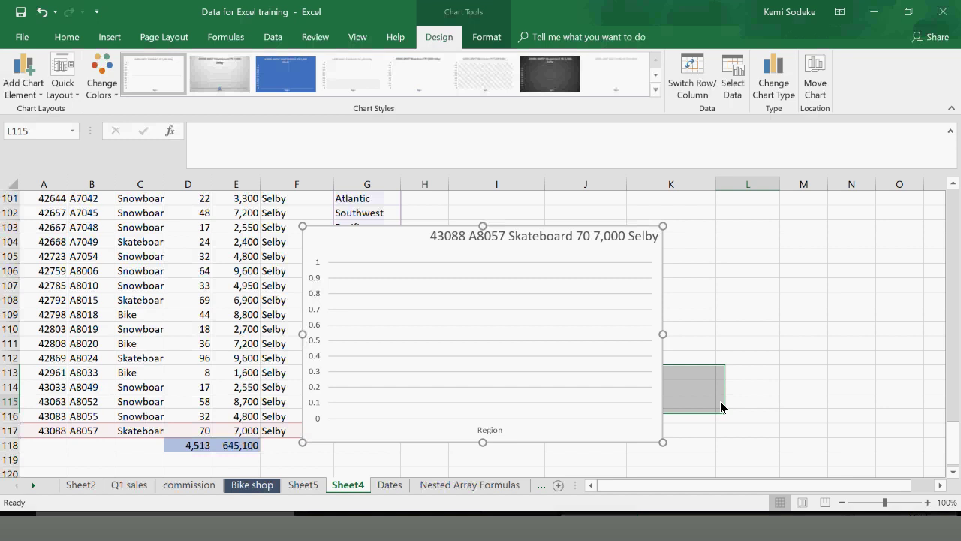
click(397, 336)
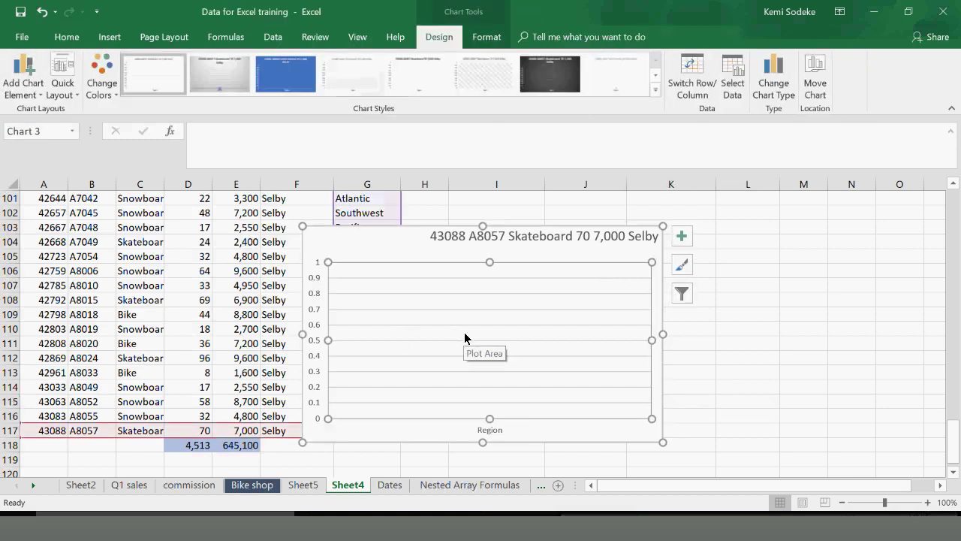
drag(757, 403, 722, 386)
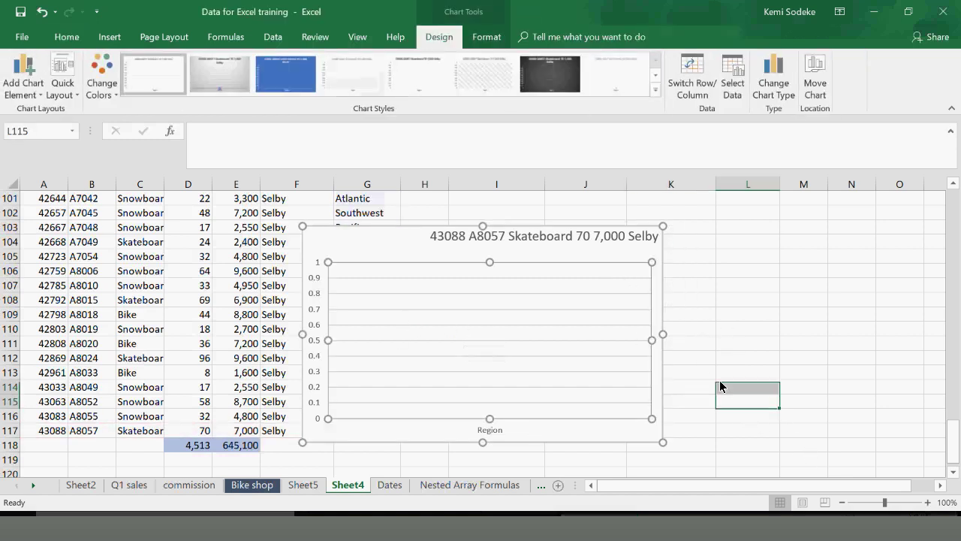
drag(356, 182, 511, 184)
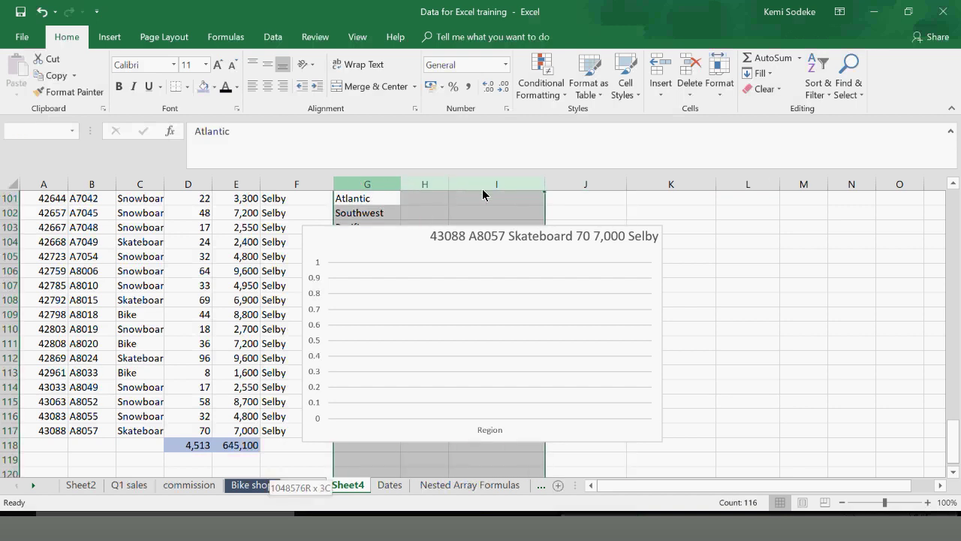
click(510, 242)
key(Delete)
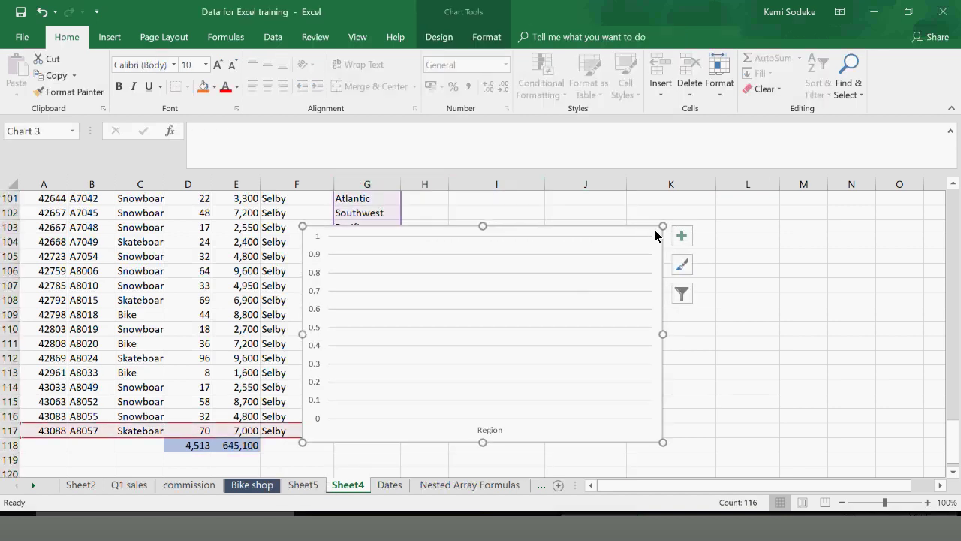
key(Delete)
scroll(713, 458, up, 1)
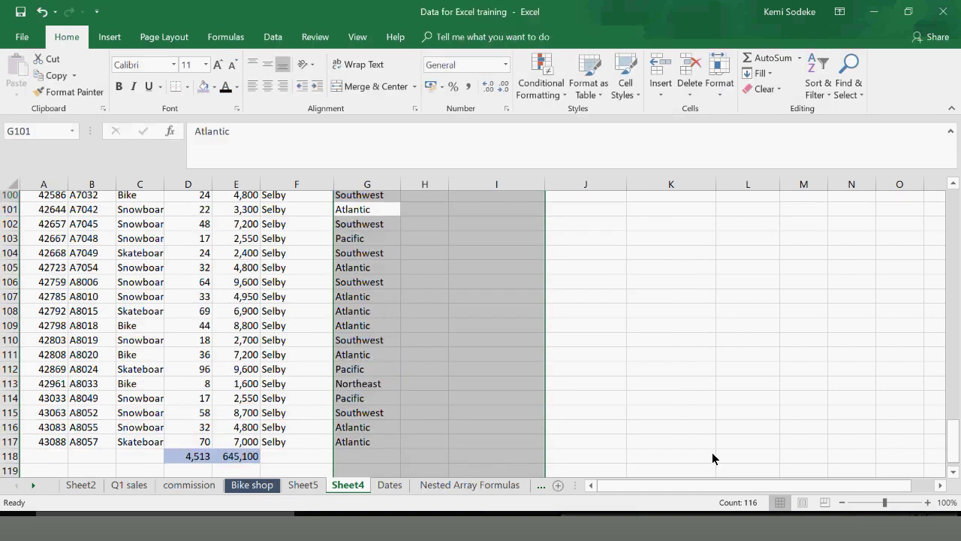
scroll(713, 458, up, 20)
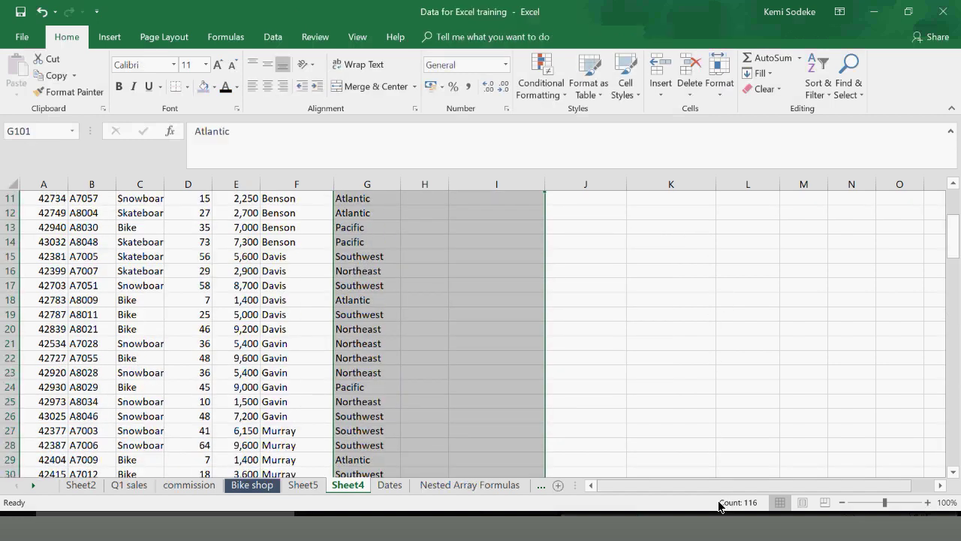
scroll(638, 378, up, 4)
click(638, 378)
drag(43, 212, 540, 450)
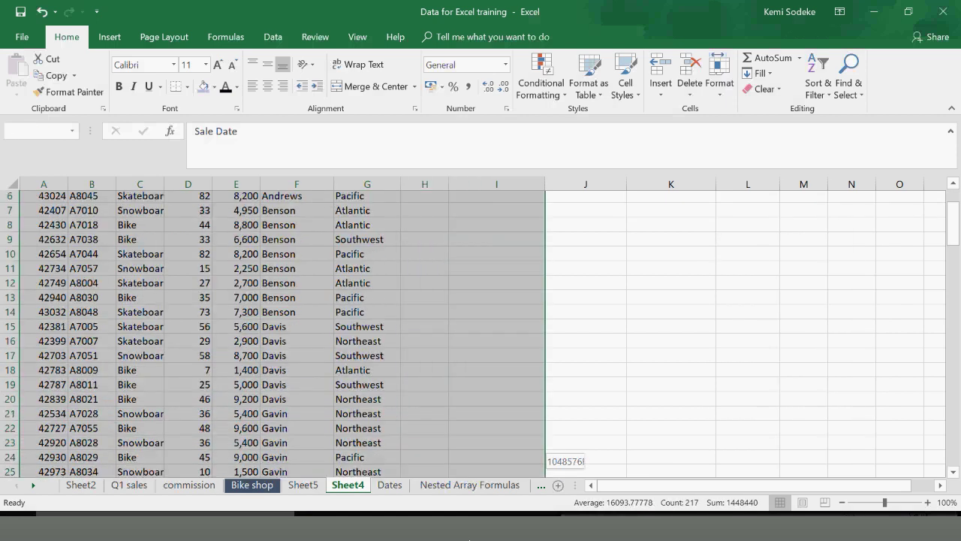
drag(469, 539, 467, 539)
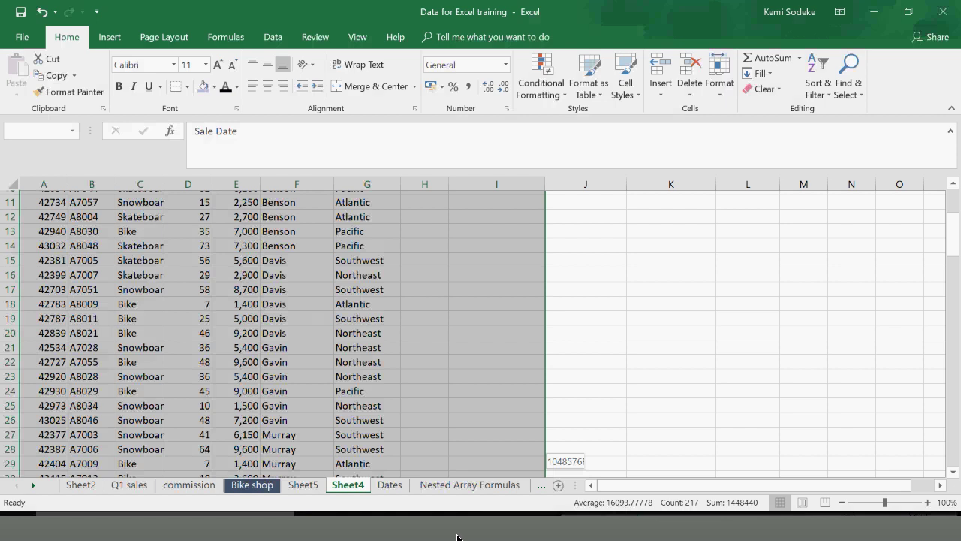
drag(457, 538, 371, 538)
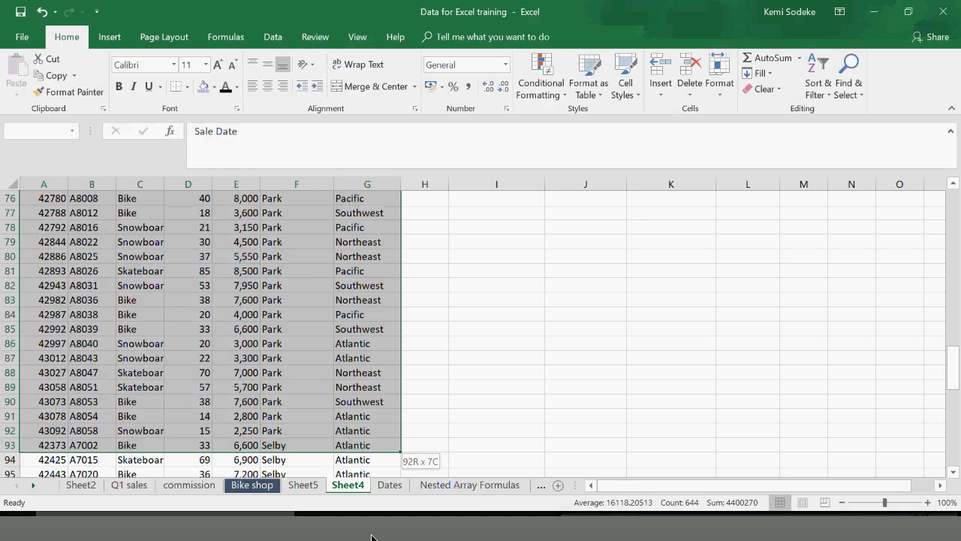
drag(371, 537, 365, 523)
key(alt+F1)
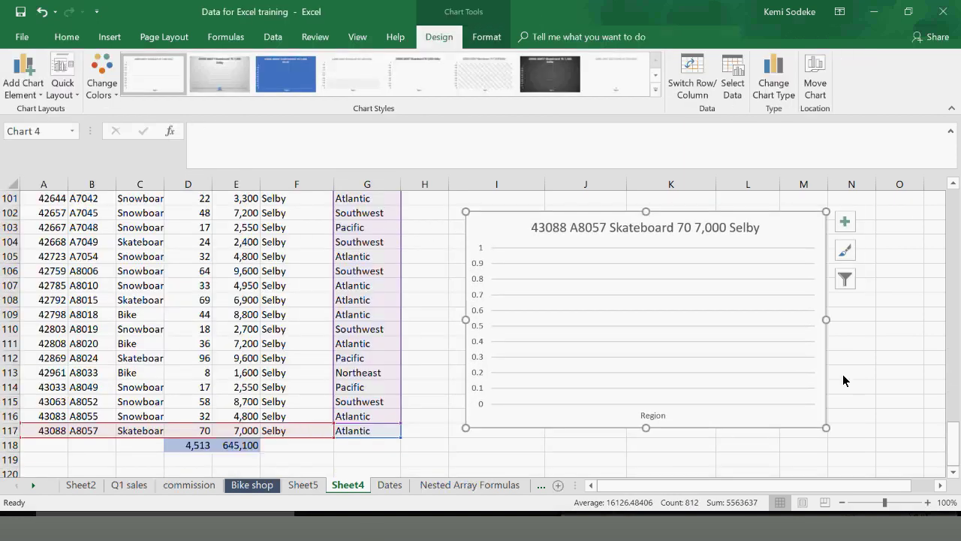
click(41, 11)
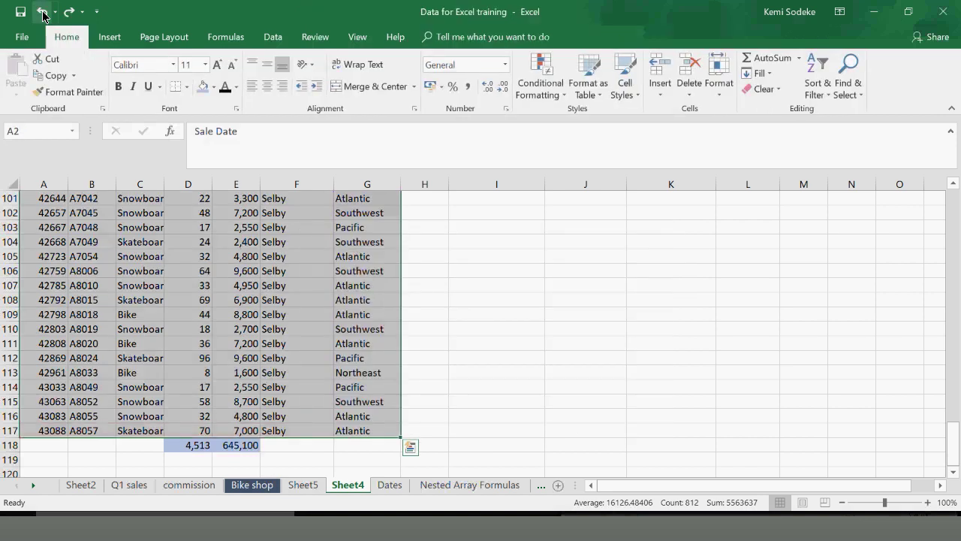
click(605, 392)
scroll(608, 404, up, 1)
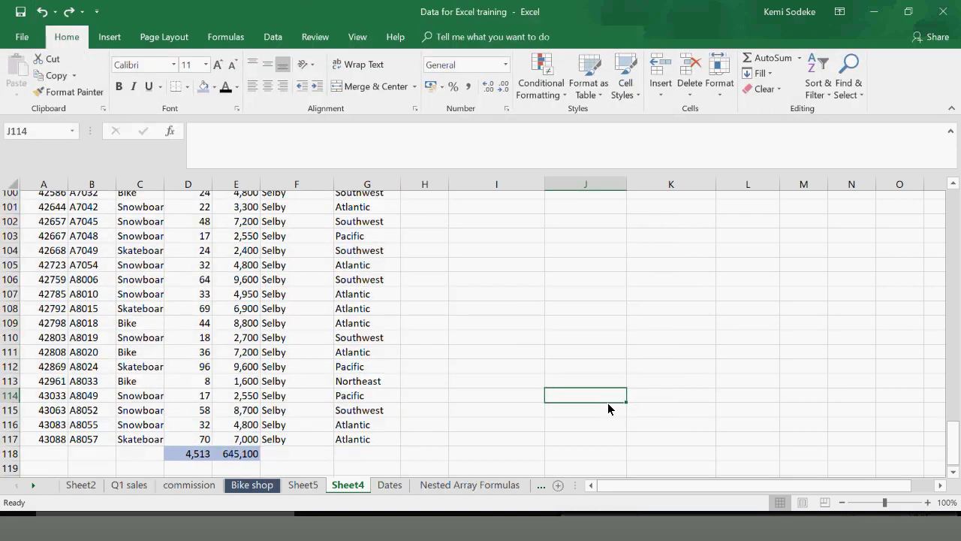
scroll(608, 408, up, 20)
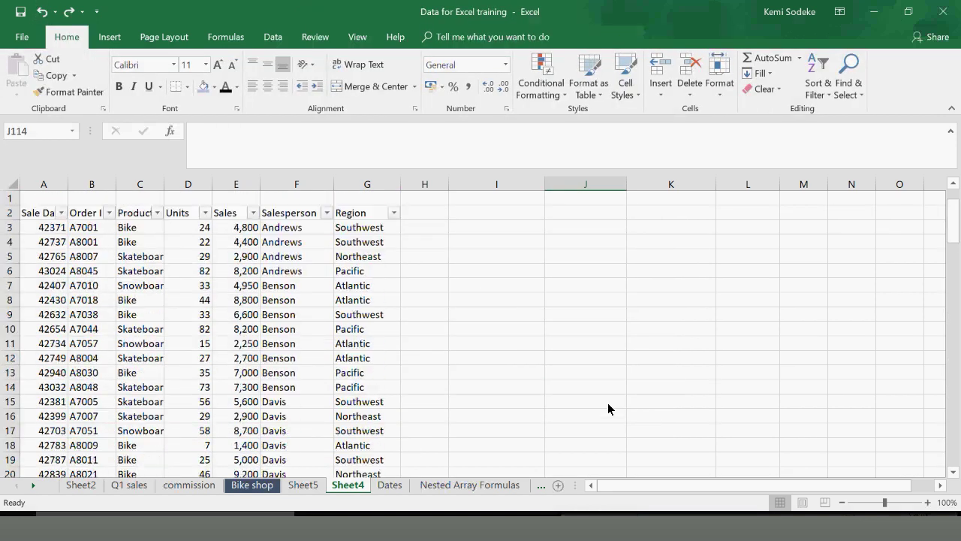
Browse the sheet tabs, return to the Q1 sales sheet, and select A2:D10
click(143, 486)
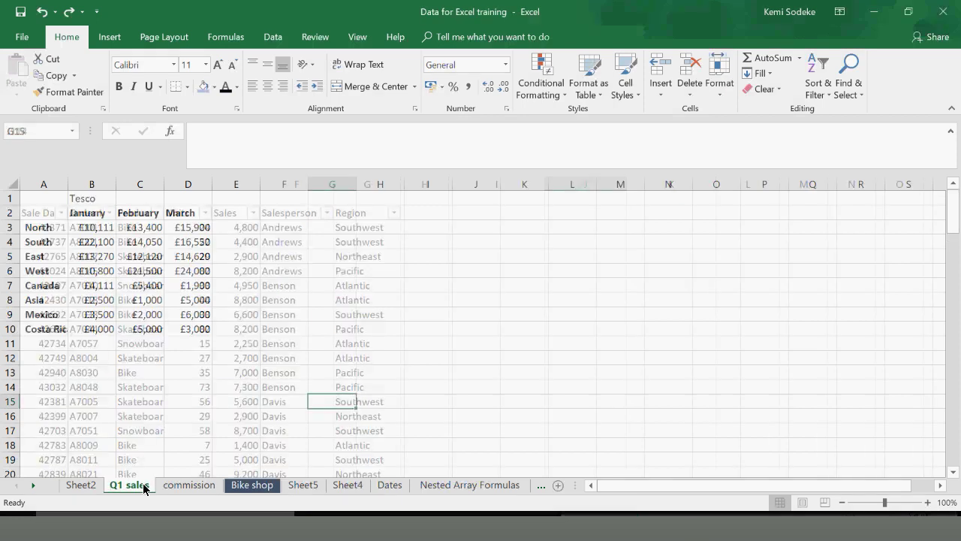
click(182, 488)
click(309, 488)
click(350, 486)
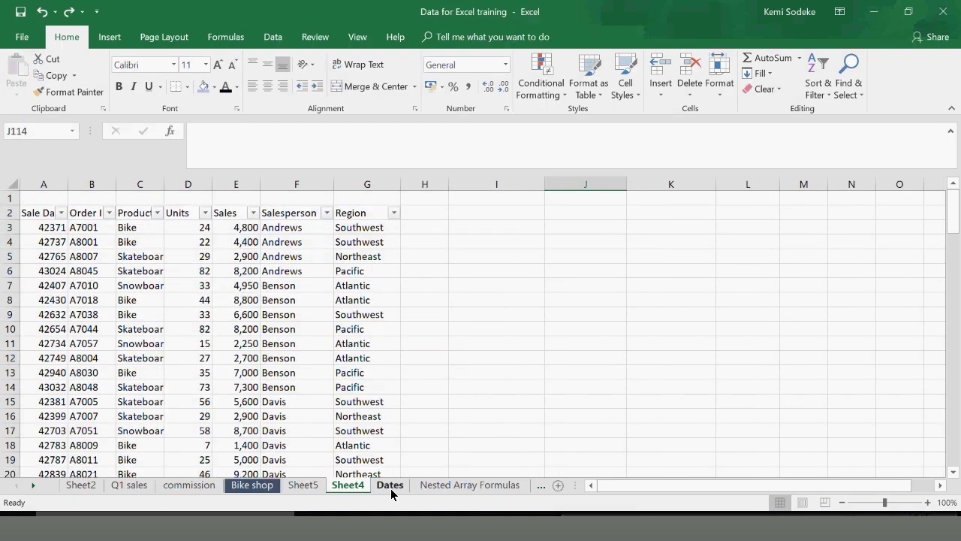
click(390, 488)
click(428, 488)
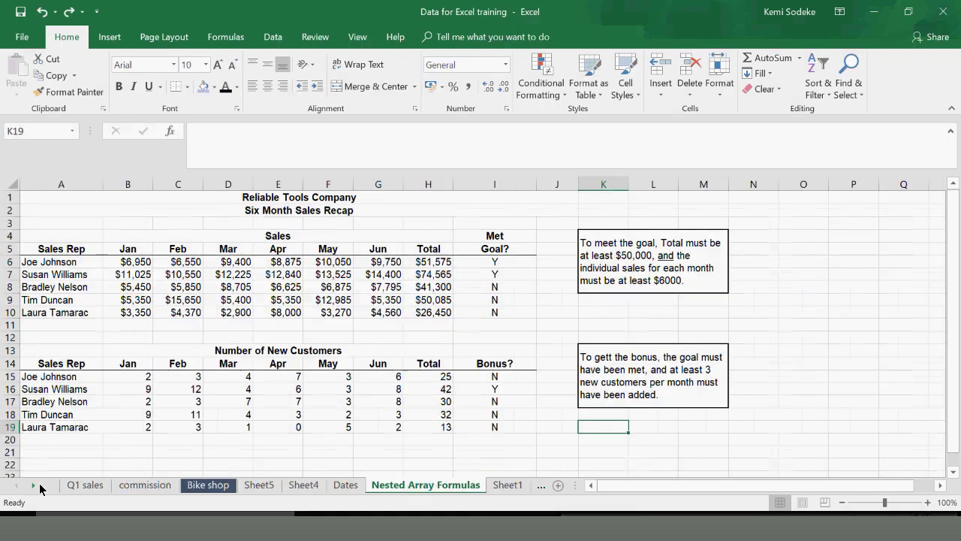
click(456, 486)
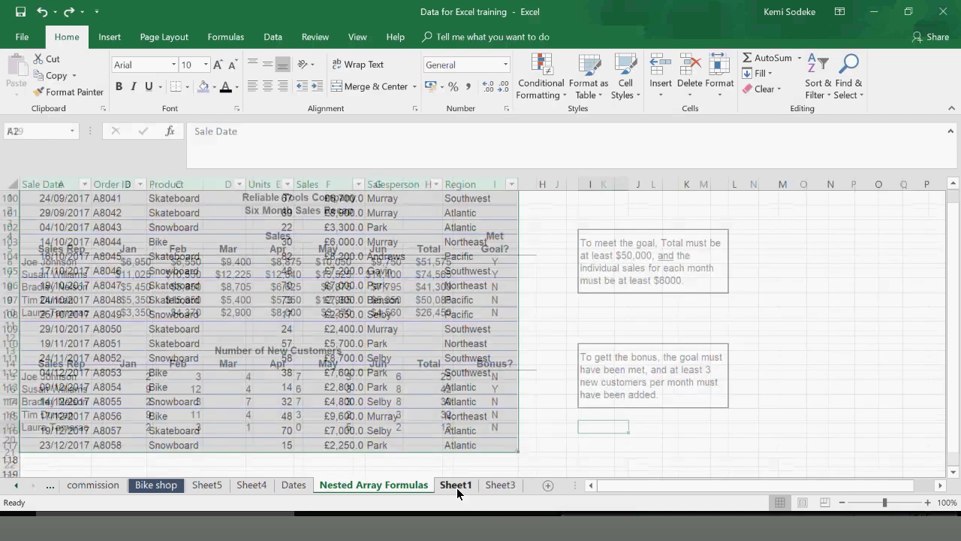
click(495, 486)
click(15, 485)
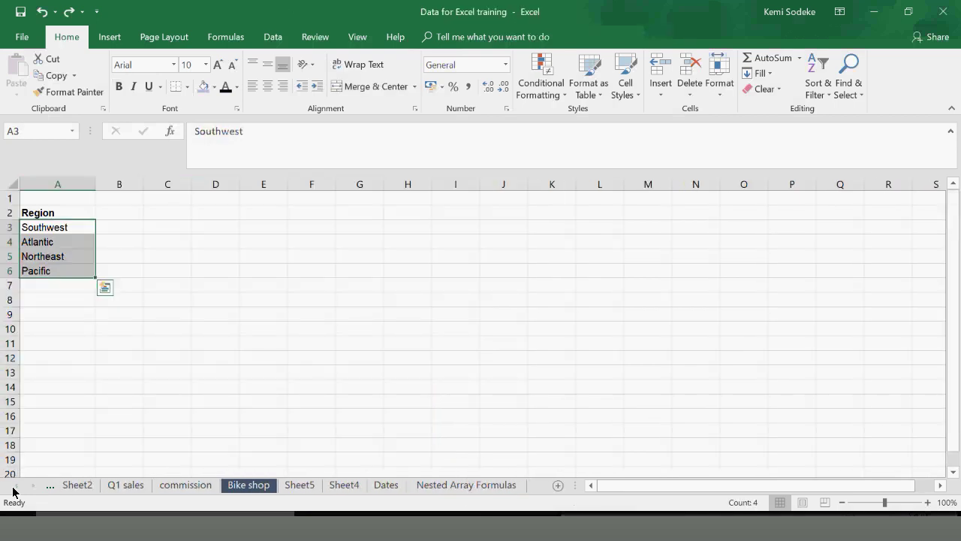
click(129, 485)
drag(41, 213, 207, 336)
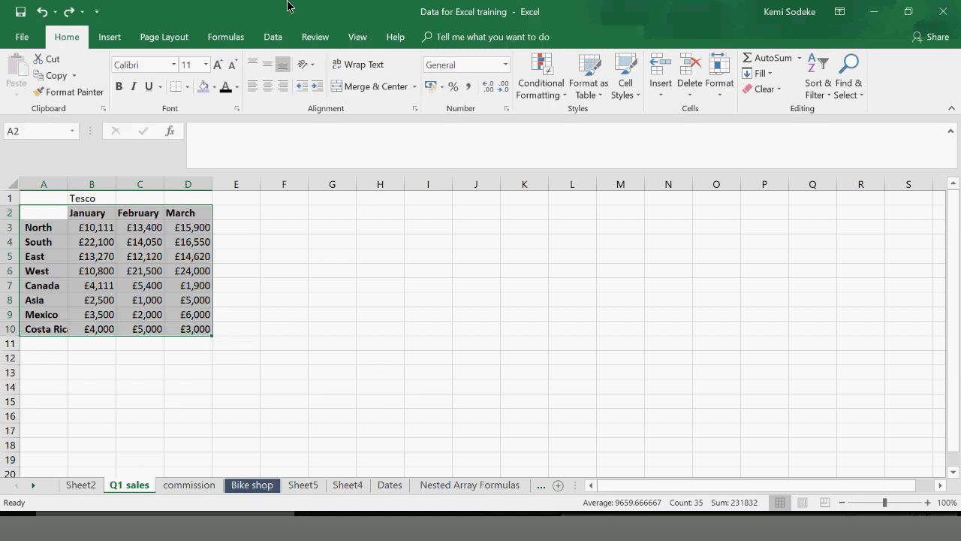
Insert a clustered column chart, move it, then undo the move and insertion
click(108, 38)
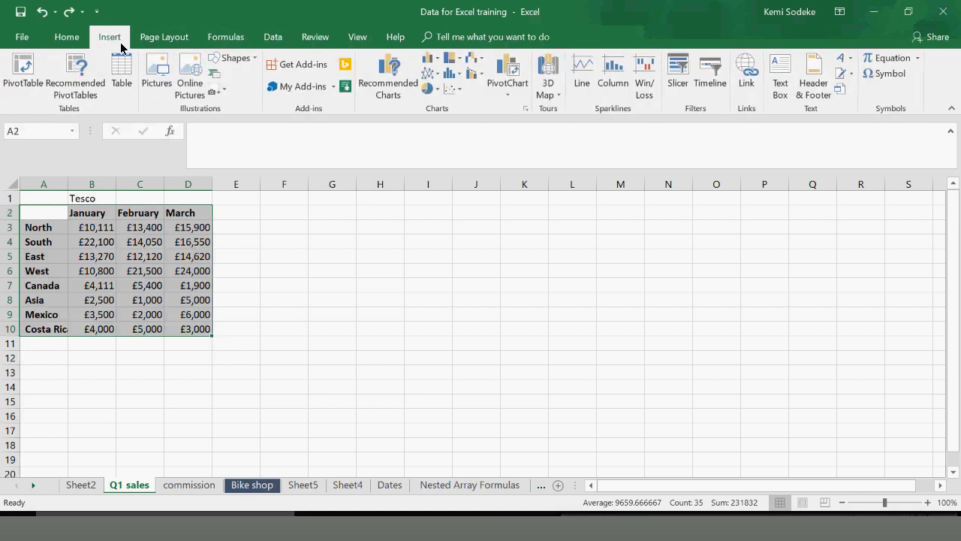
click(432, 60)
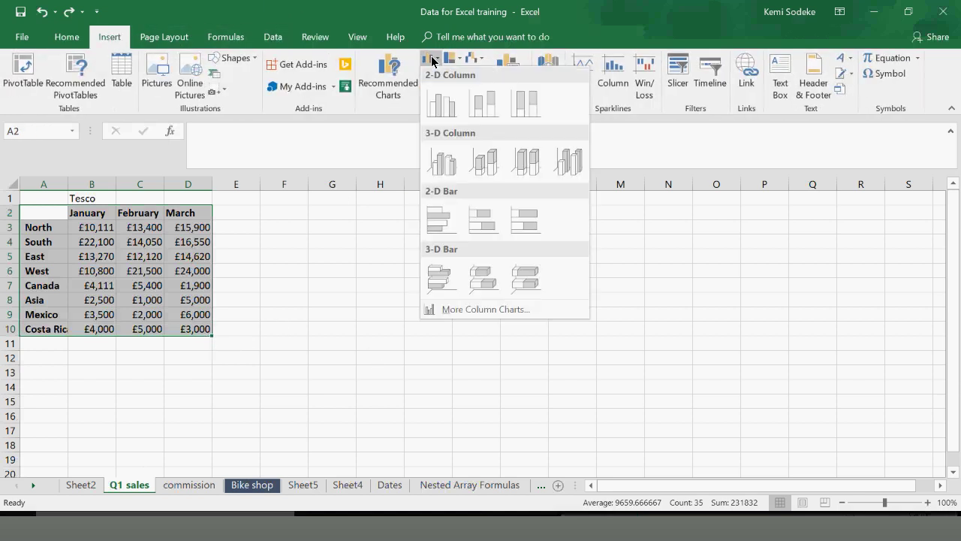
click(438, 102)
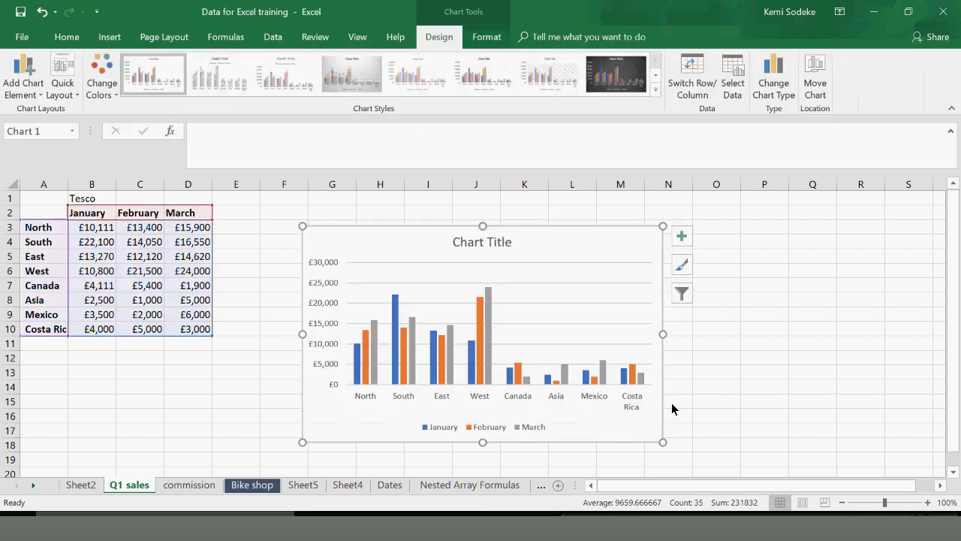
drag(380, 243, 477, 237)
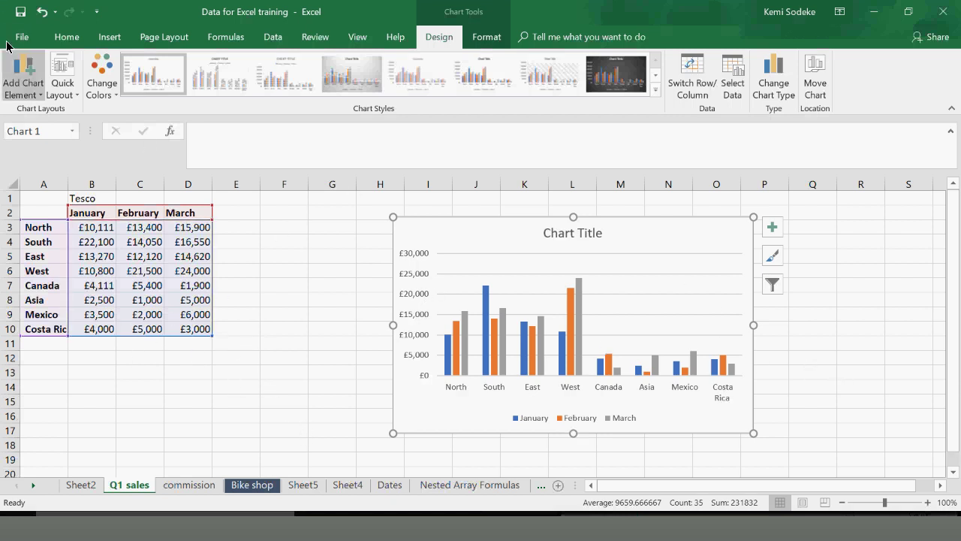
click(40, 11)
click(40, 12)
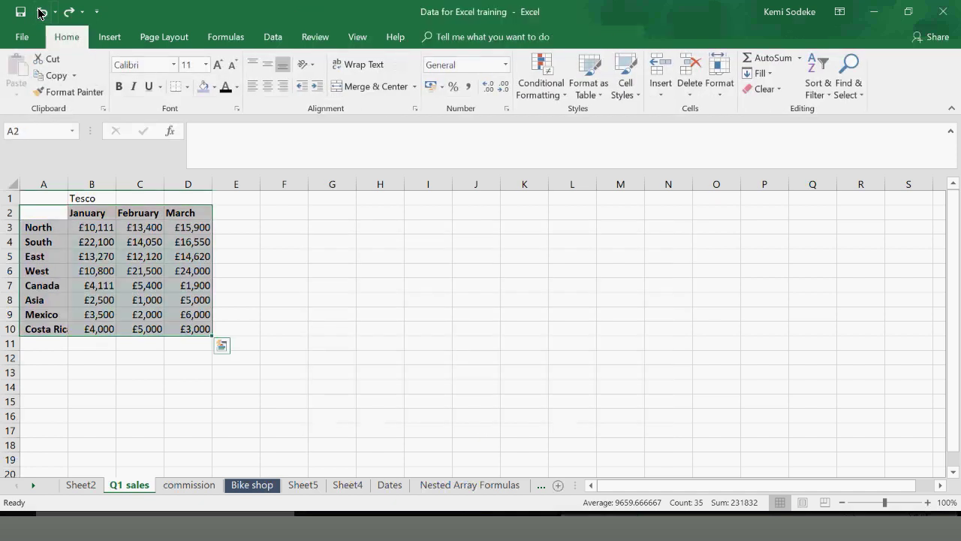
click(40, 11)
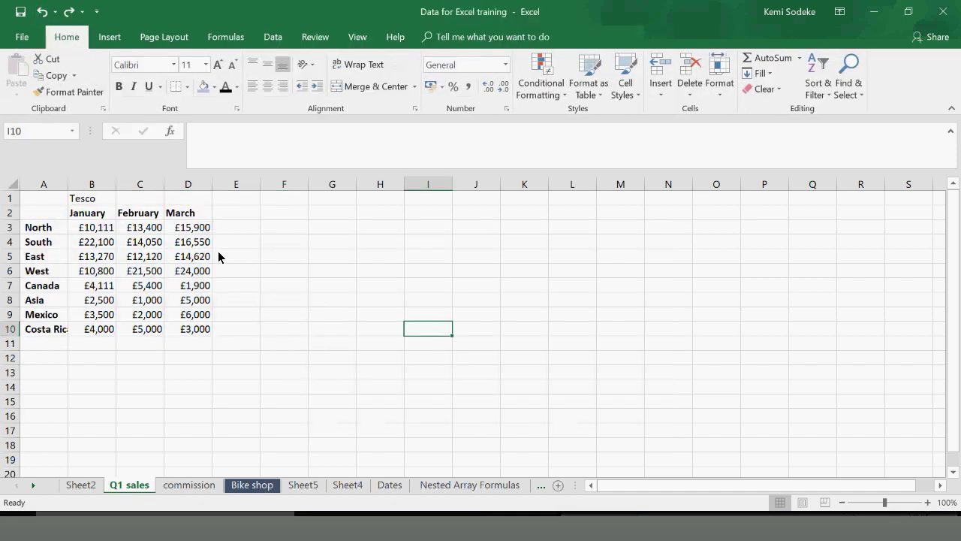
Reselect A2:D10 and launch the full Insert Chart dialog from the Charts group
drag(37, 216, 203, 328)
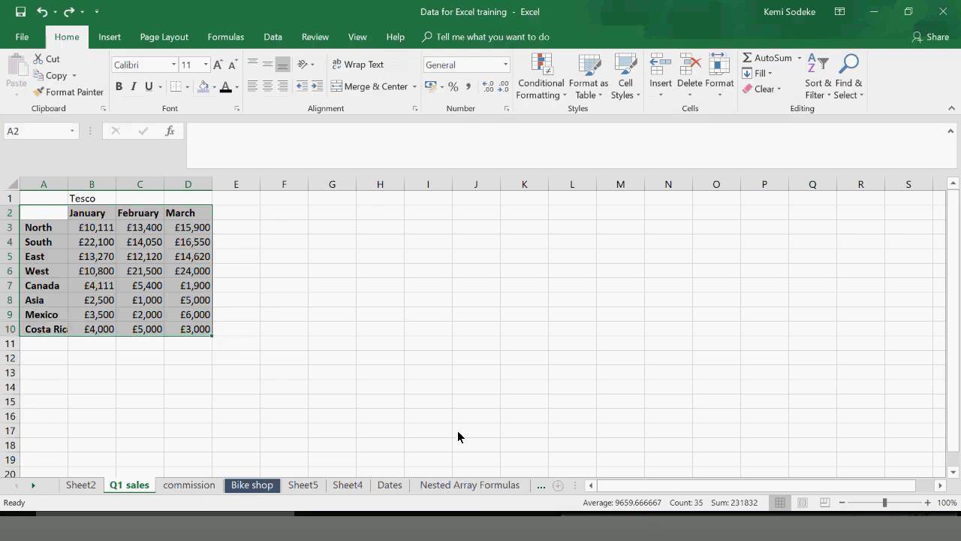
click(116, 41)
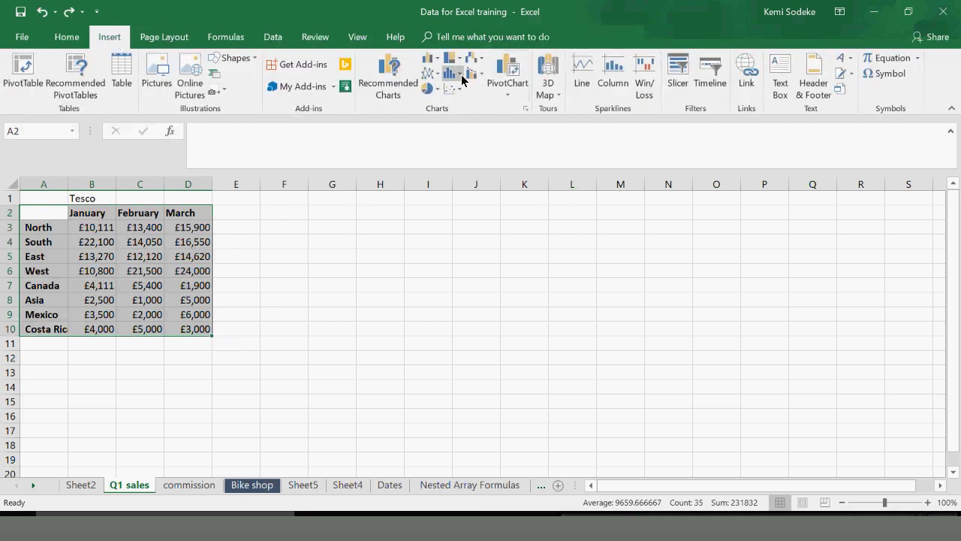
click(525, 110)
Insert the recommended Clustered Column chart from the Insert Chart dialog
click(337, 132)
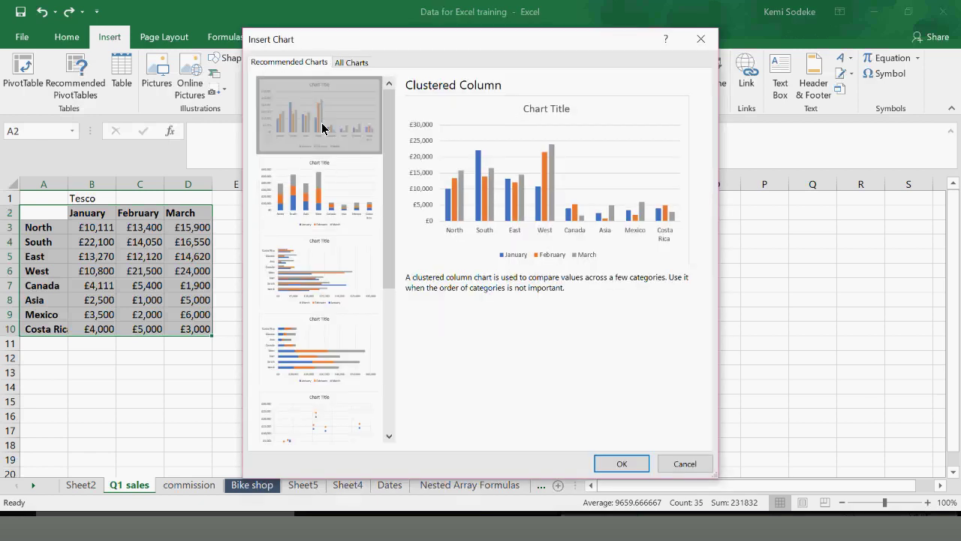
click(620, 463)
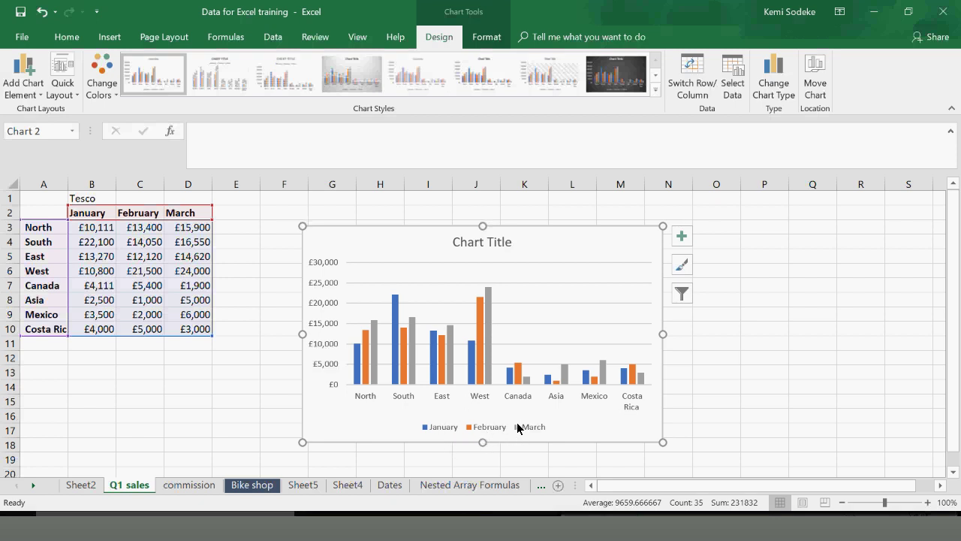
In Chart Filters, keep only the January and February series, excluding March, and apply
click(683, 269)
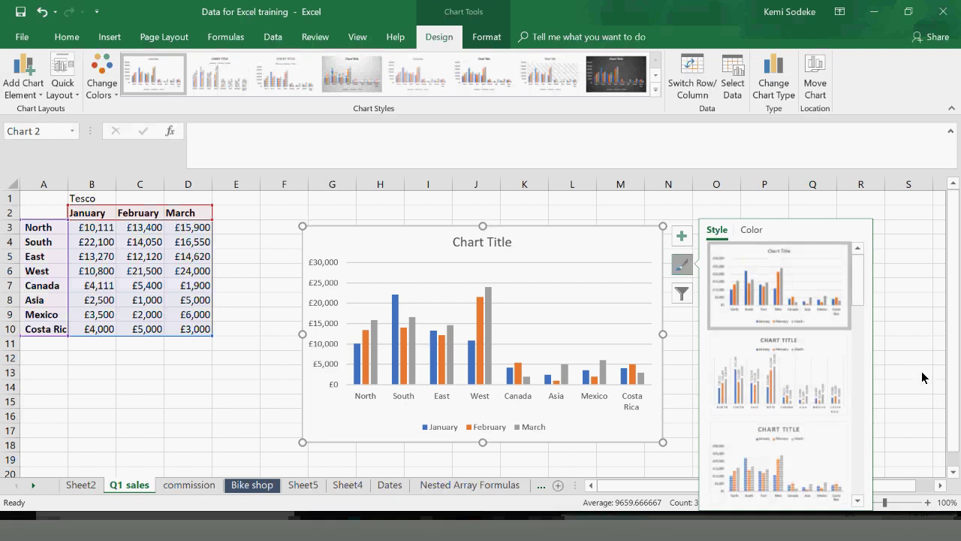
click(685, 295)
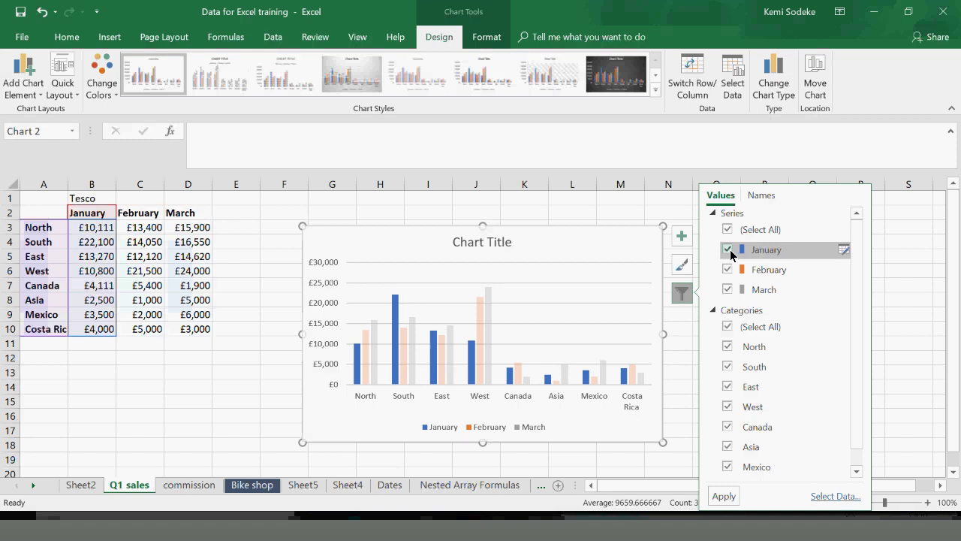
click(726, 291)
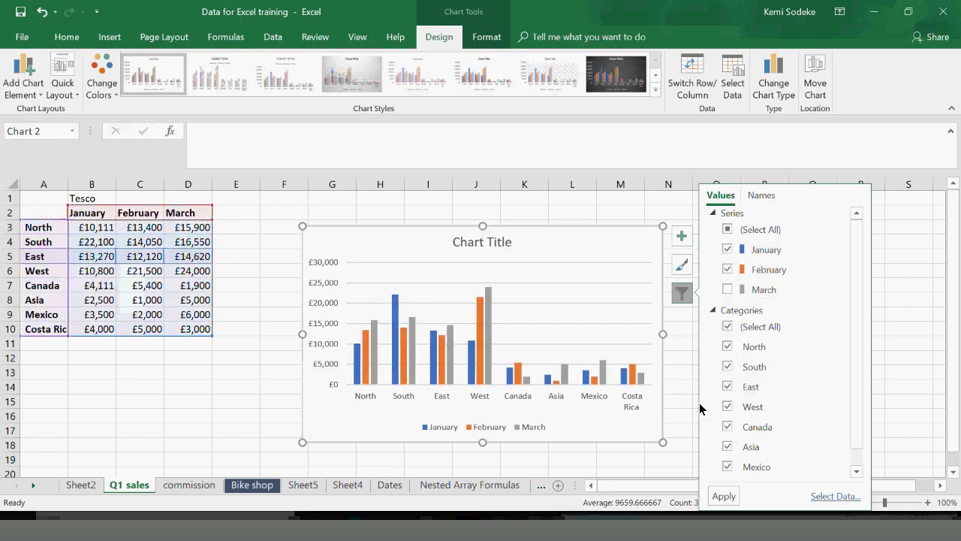
click(909, 386)
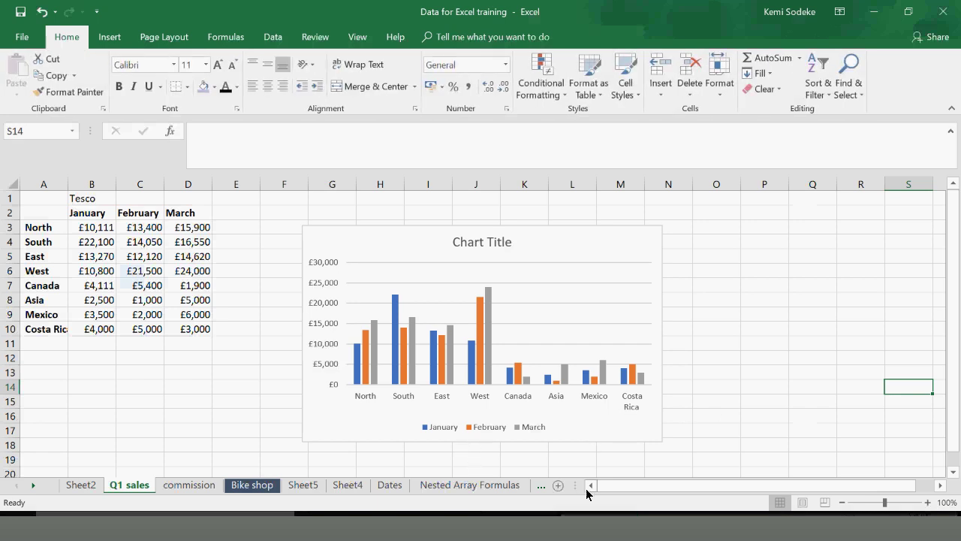
click(561, 299)
click(683, 295)
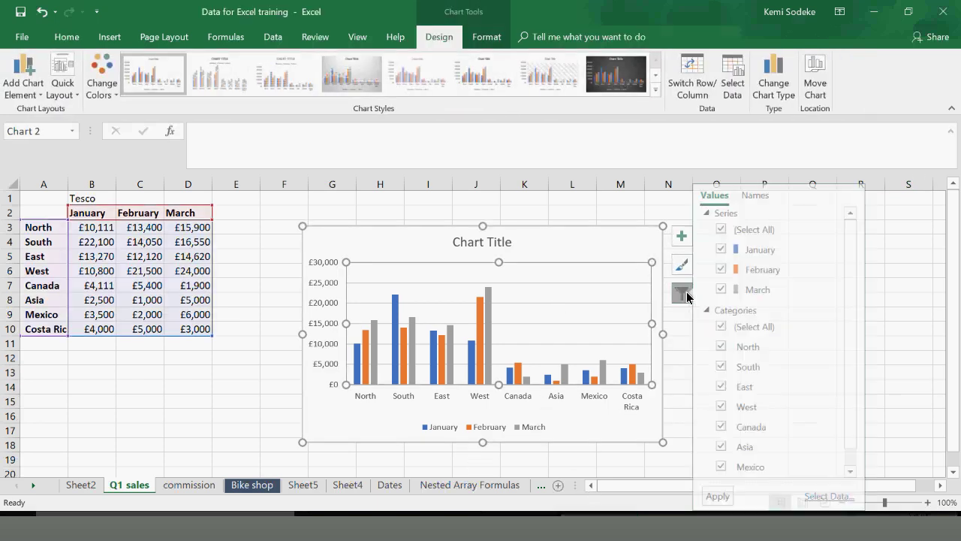
click(726, 230)
click(726, 250)
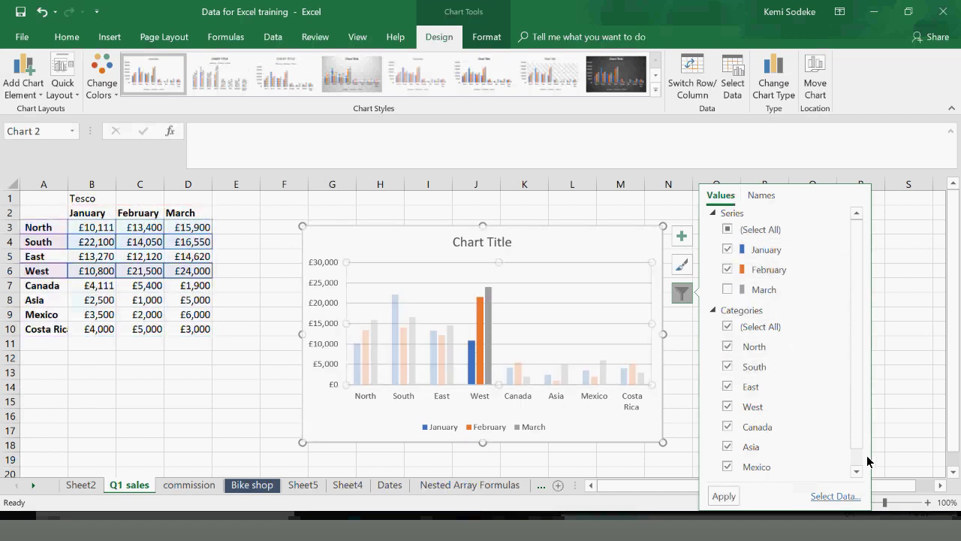
scroll(861, 454, down, 1)
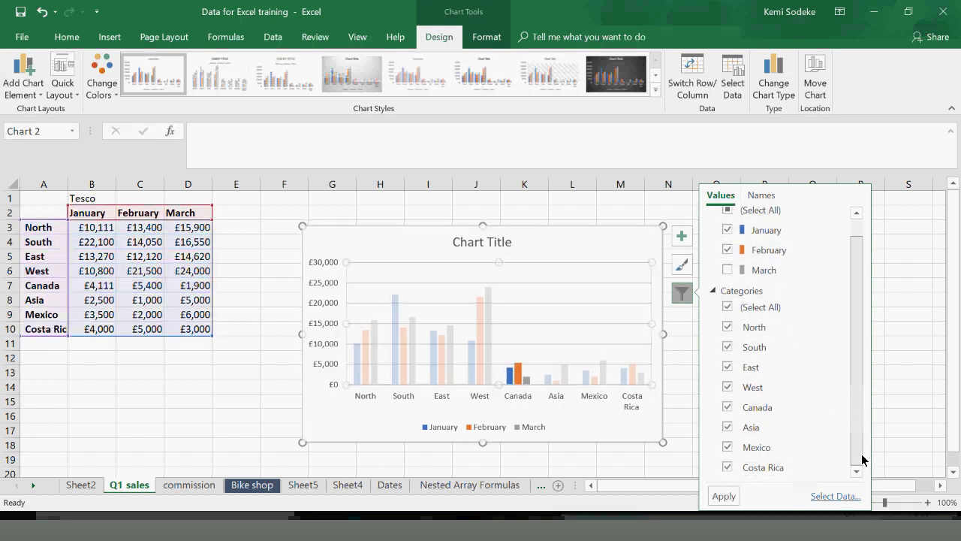
click(724, 496)
click(912, 343)
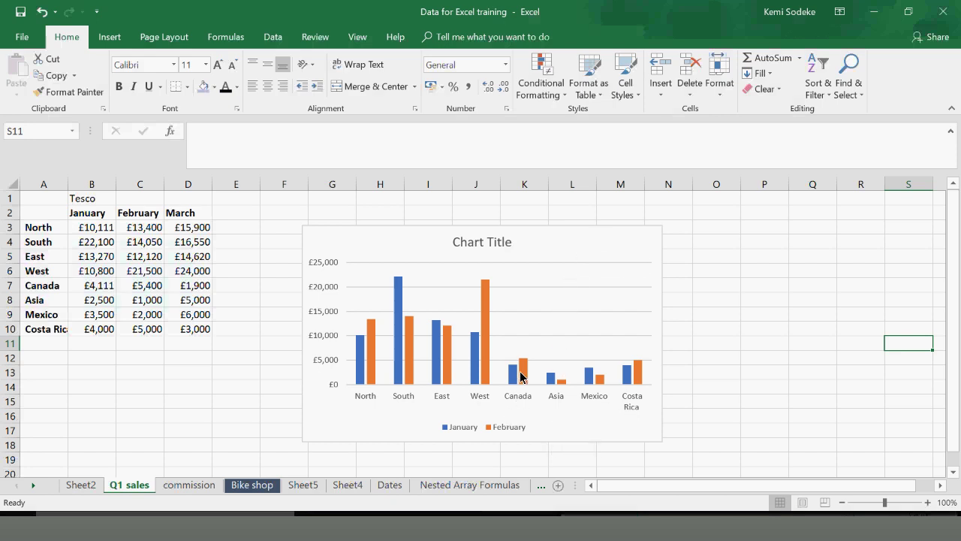
Apply Colorful Palette 3 from the Chart Styles Color options
click(488, 303)
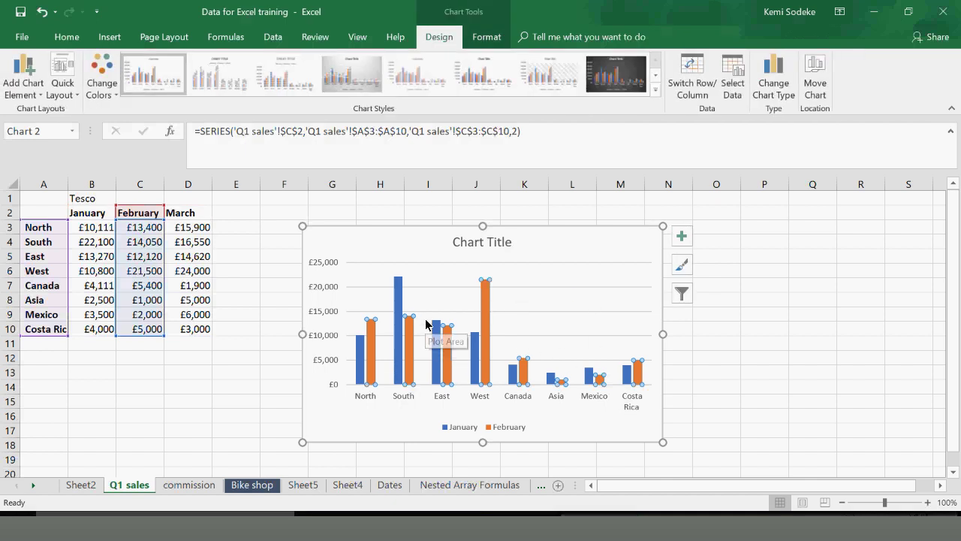
click(682, 266)
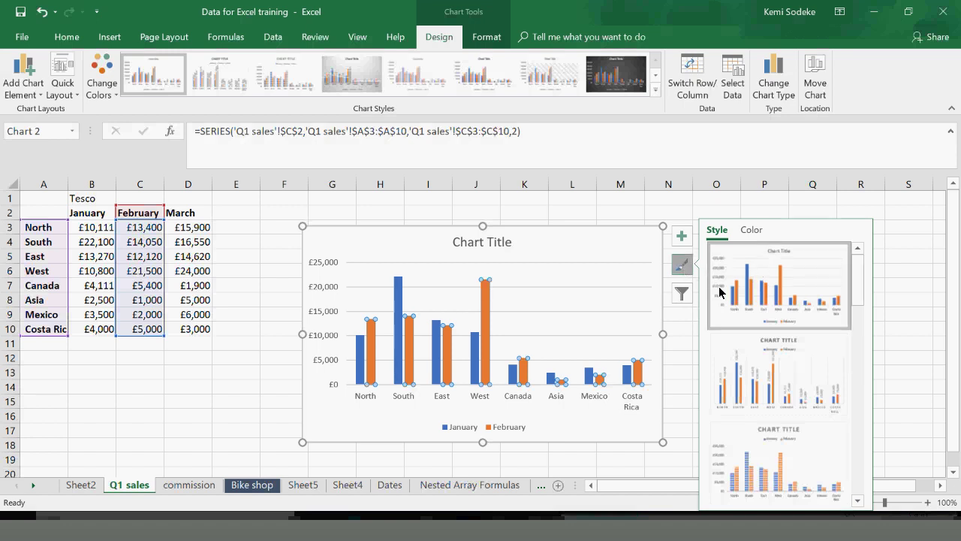
click(753, 231)
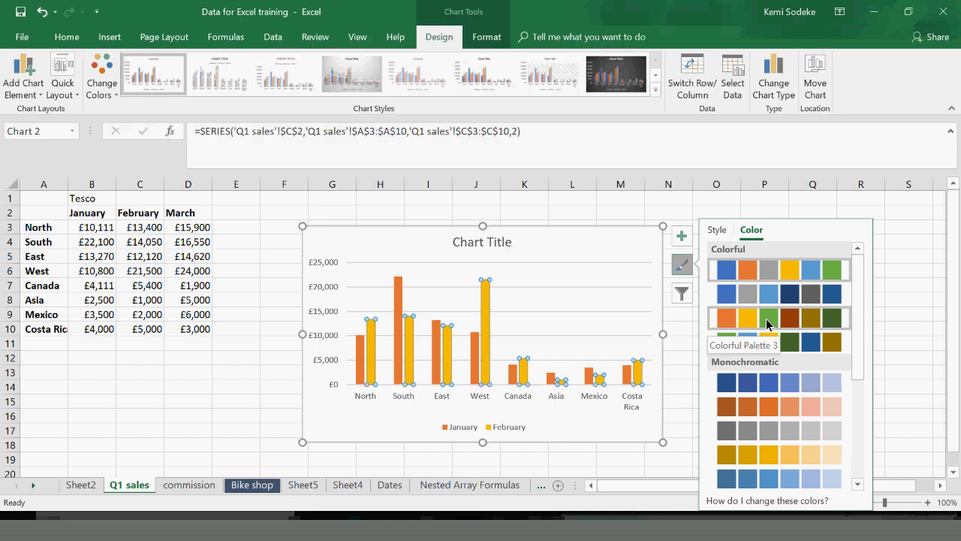
click(766, 342)
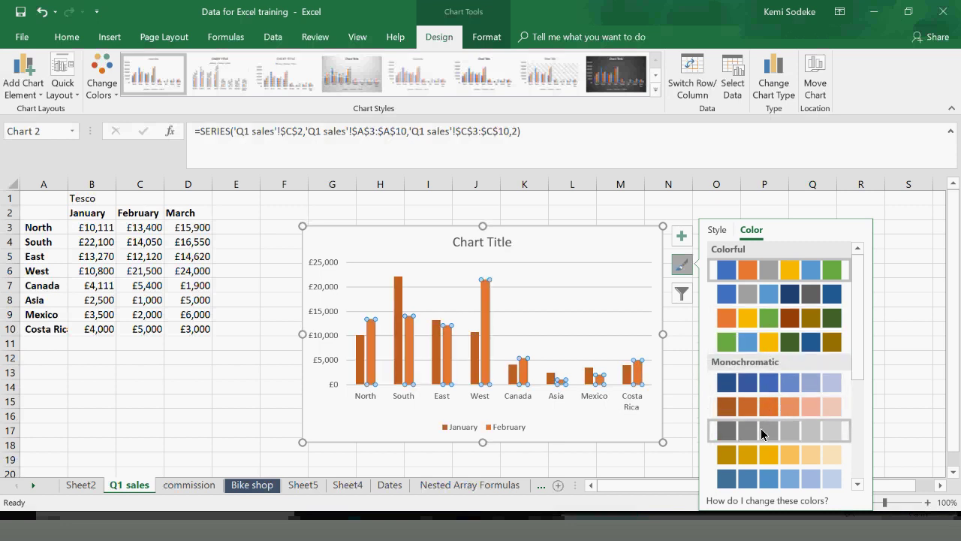
click(758, 321)
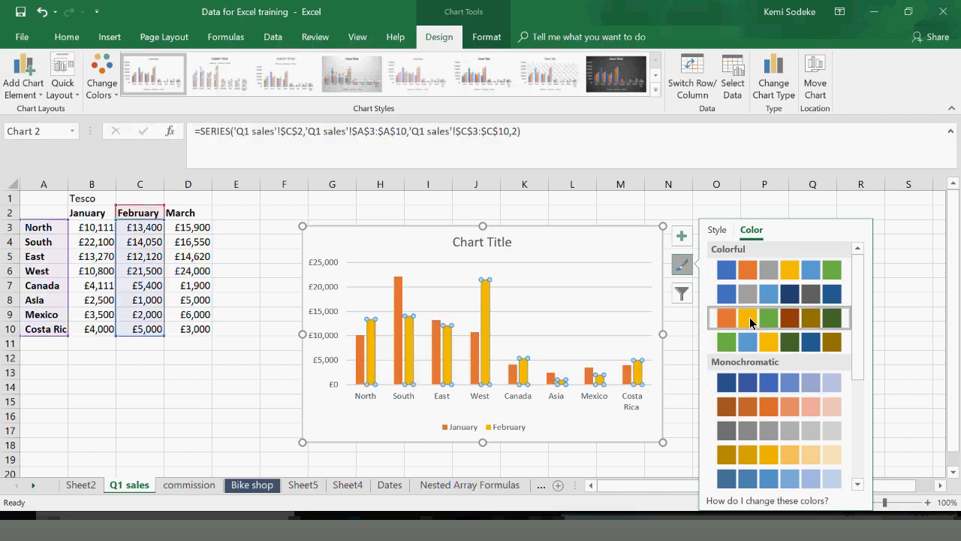
click(893, 242)
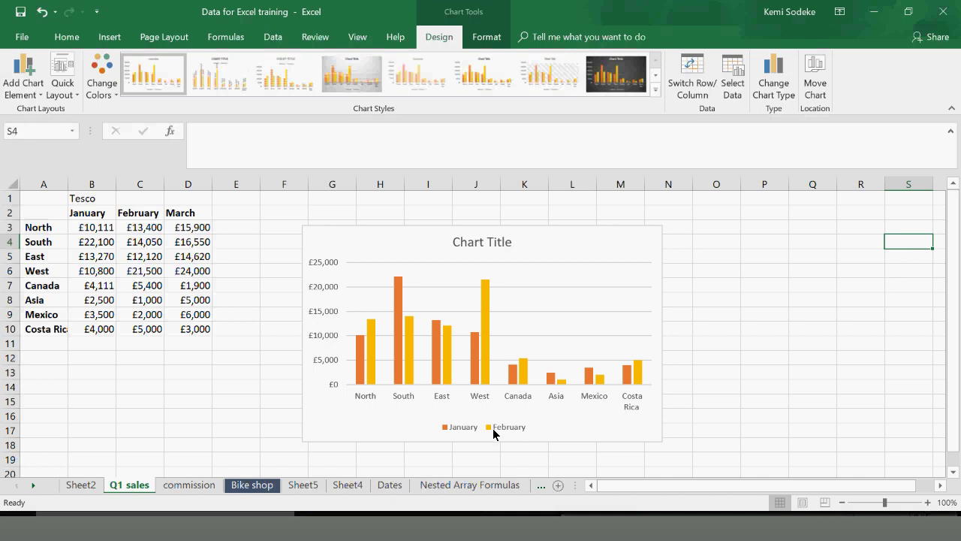
click(513, 429)
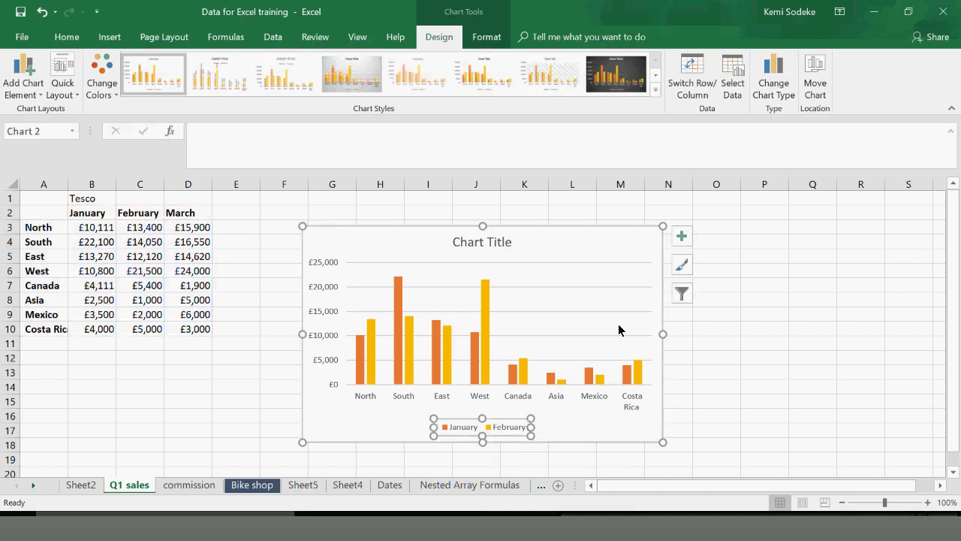
Uncheck Mexico, Asia and Canada under the chart's Categories filter and apply it
click(682, 267)
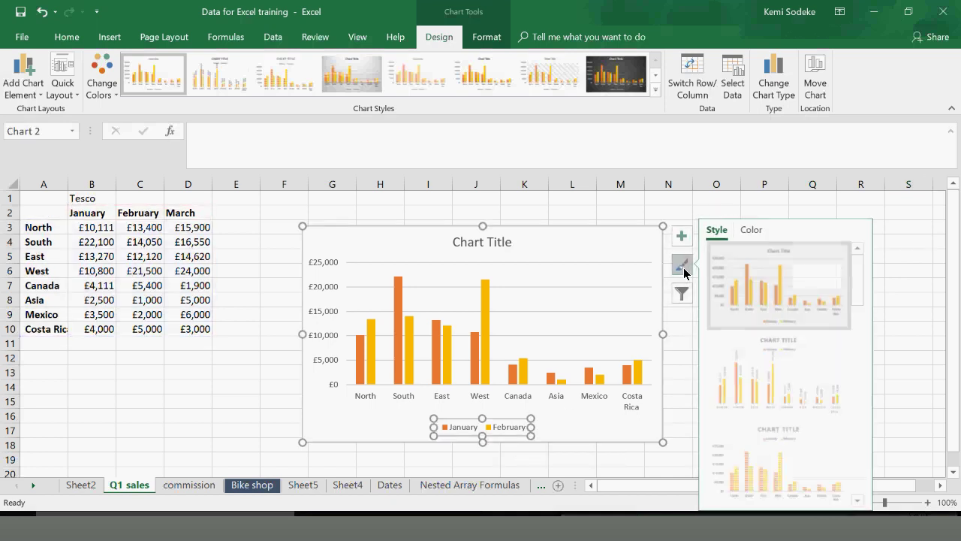
click(685, 296)
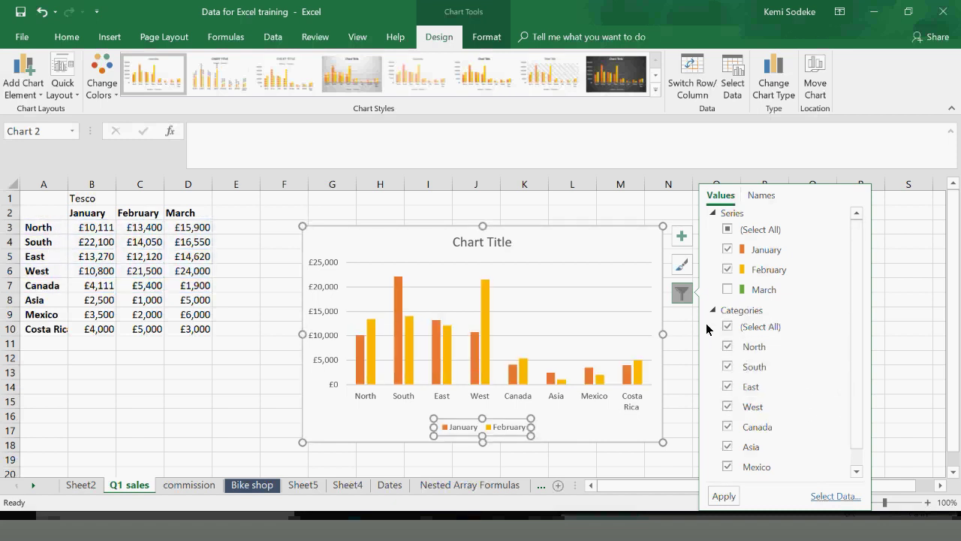
click(727, 466)
click(727, 446)
click(727, 427)
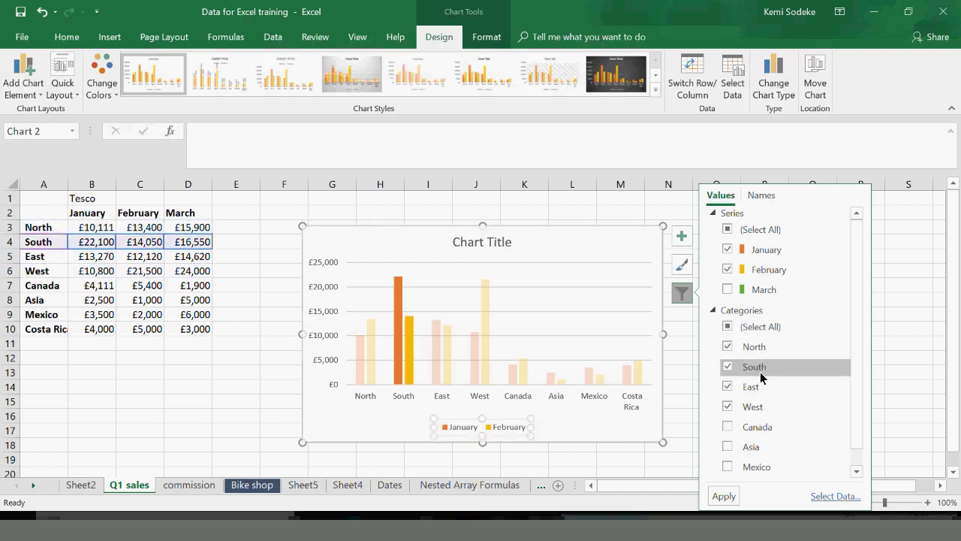
click(724, 498)
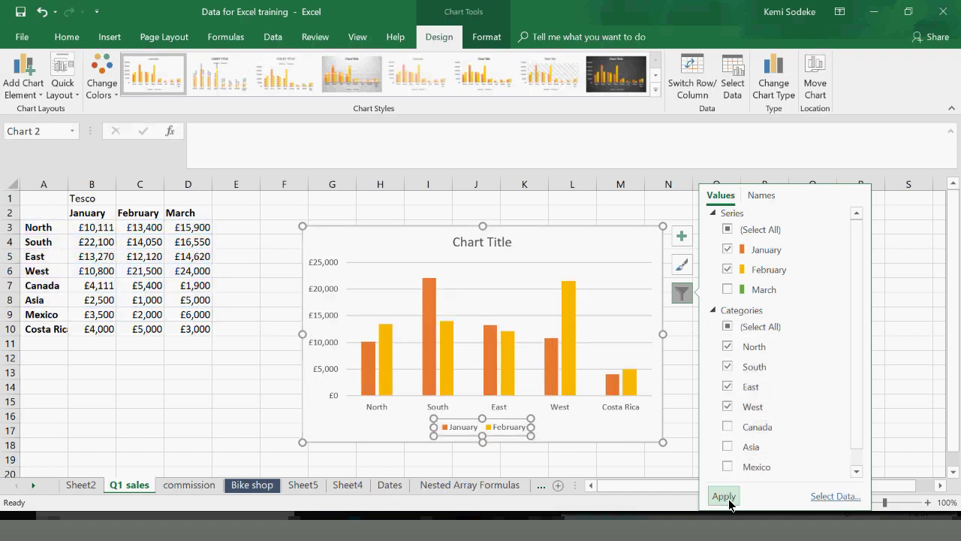
click(901, 401)
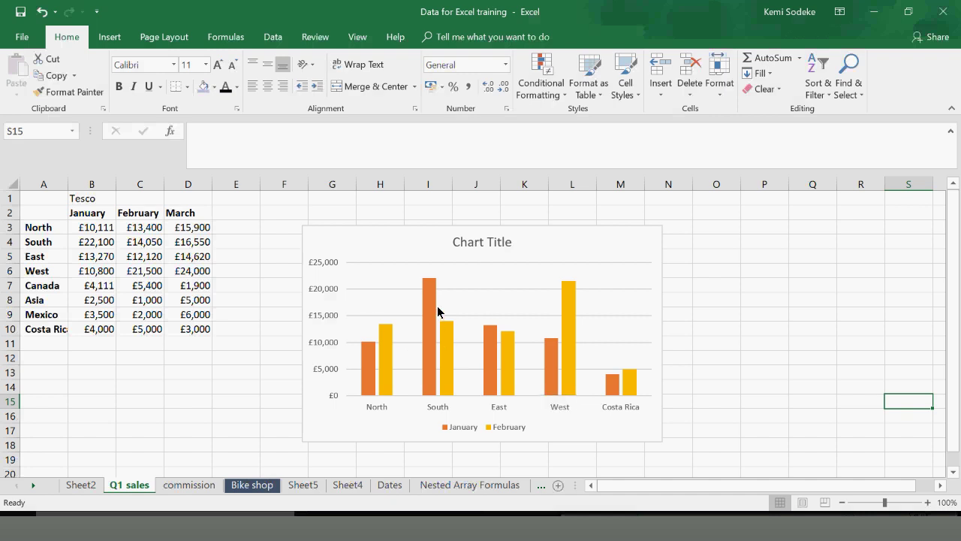
click(593, 244)
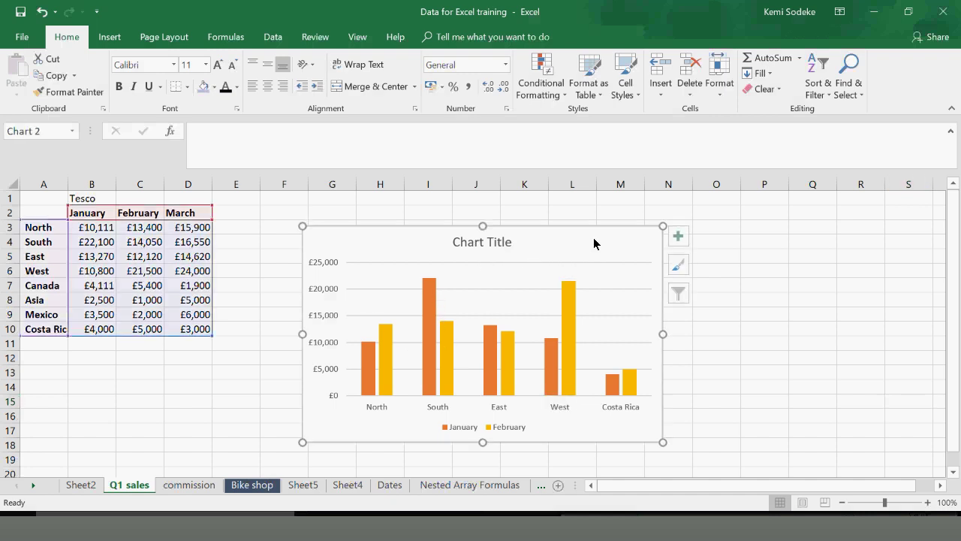
Change the chart to a 2-D line chart, then to a stacked area chart
click(113, 40)
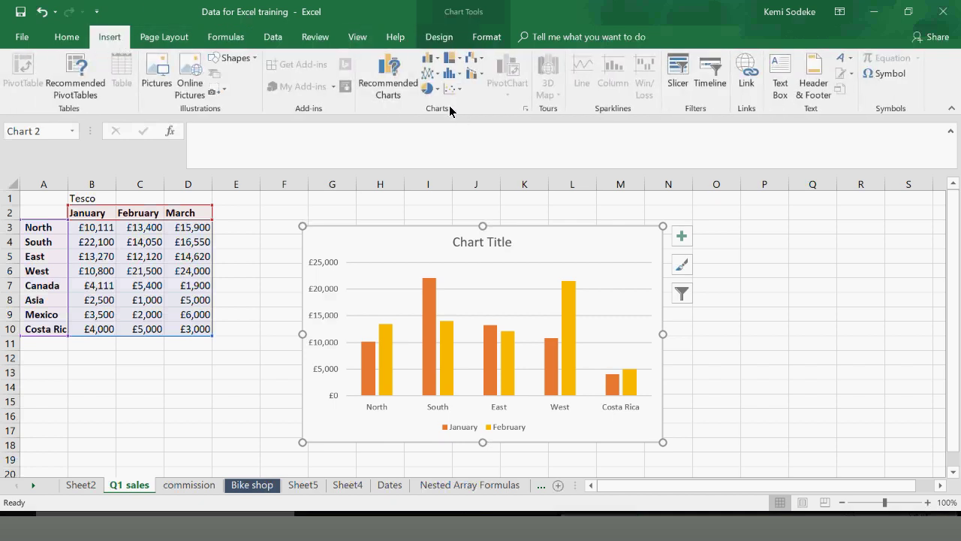
click(430, 73)
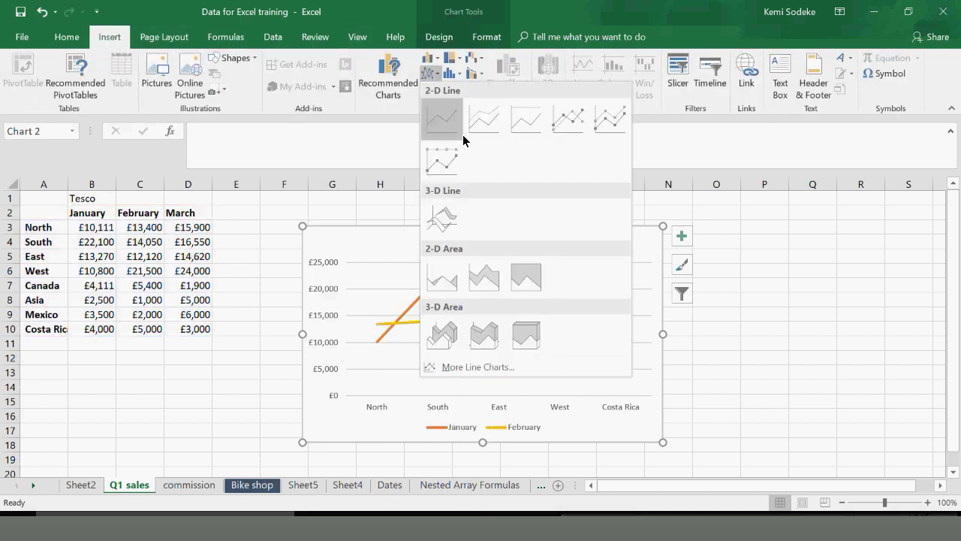
click(445, 121)
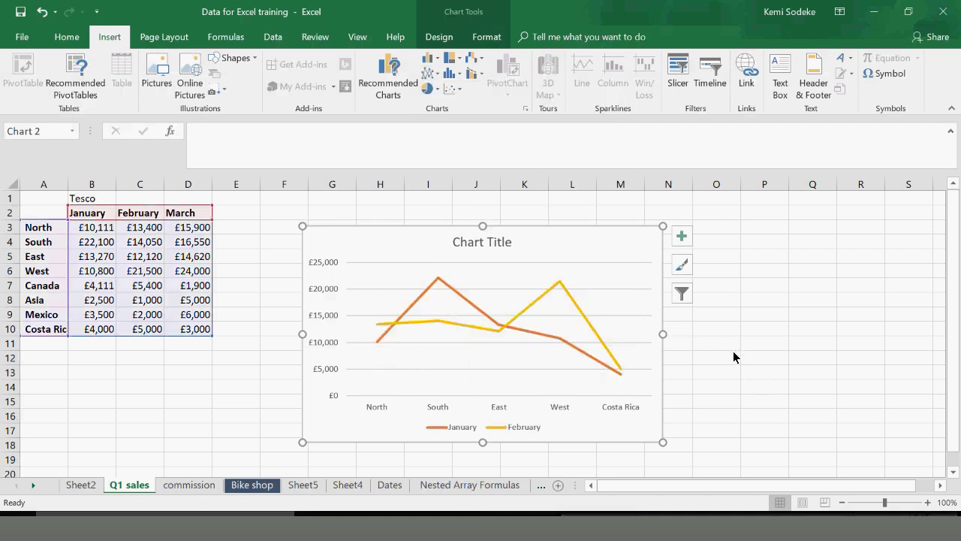
click(433, 73)
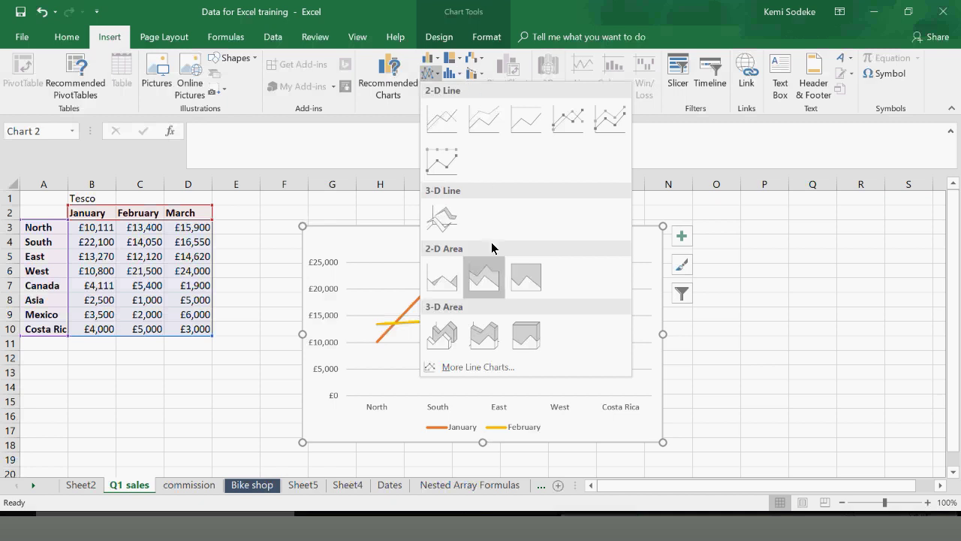
click(485, 277)
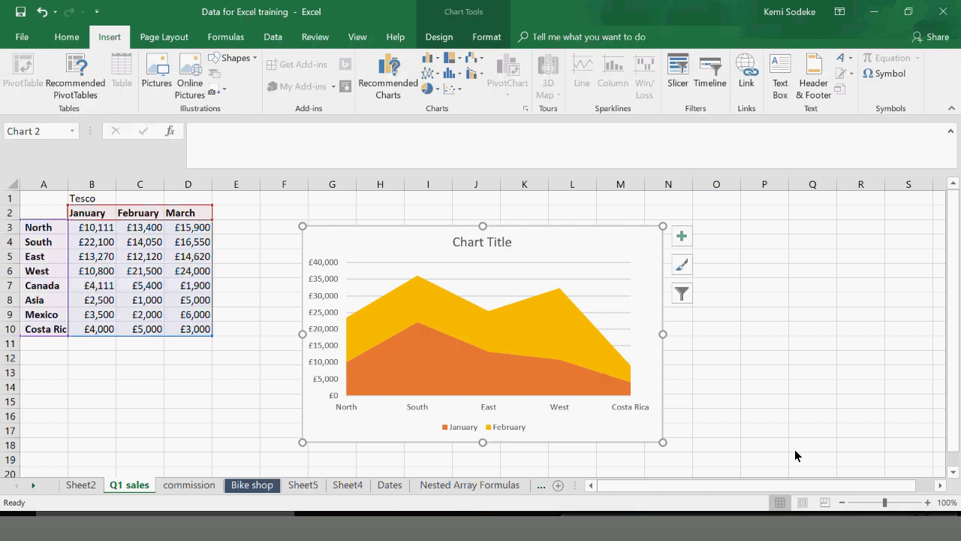
click(427, 89)
Make the January chart a 2-D pie and try the hatched and dark chart styles
click(440, 139)
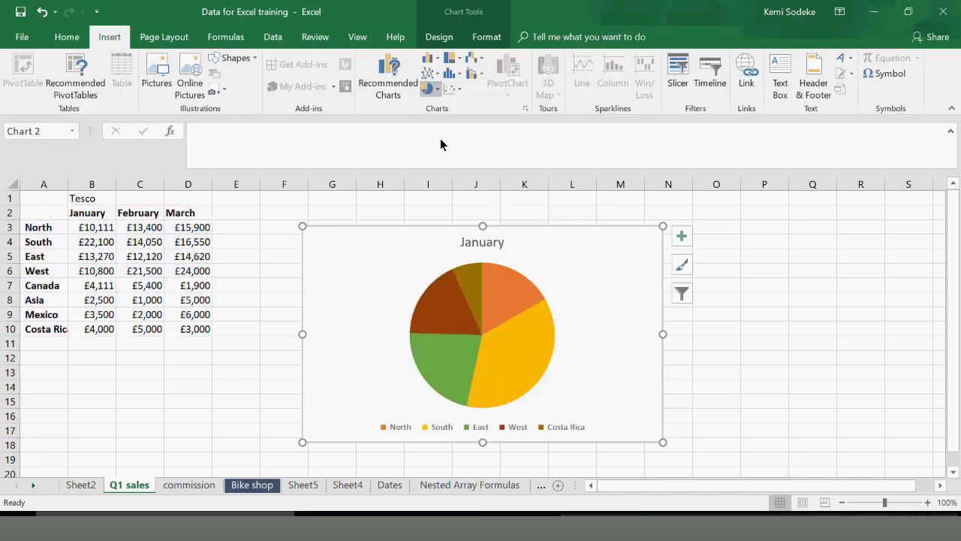
click(517, 304)
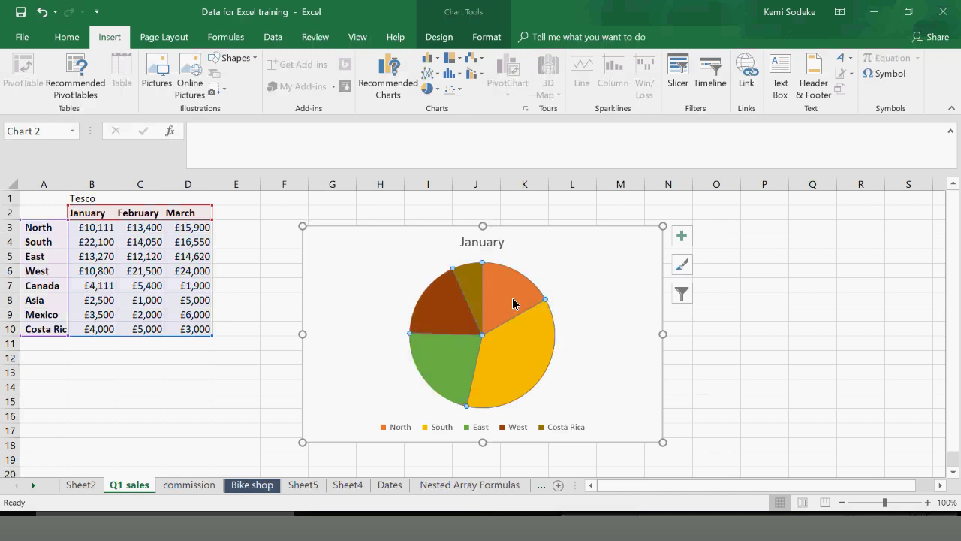
click(682, 265)
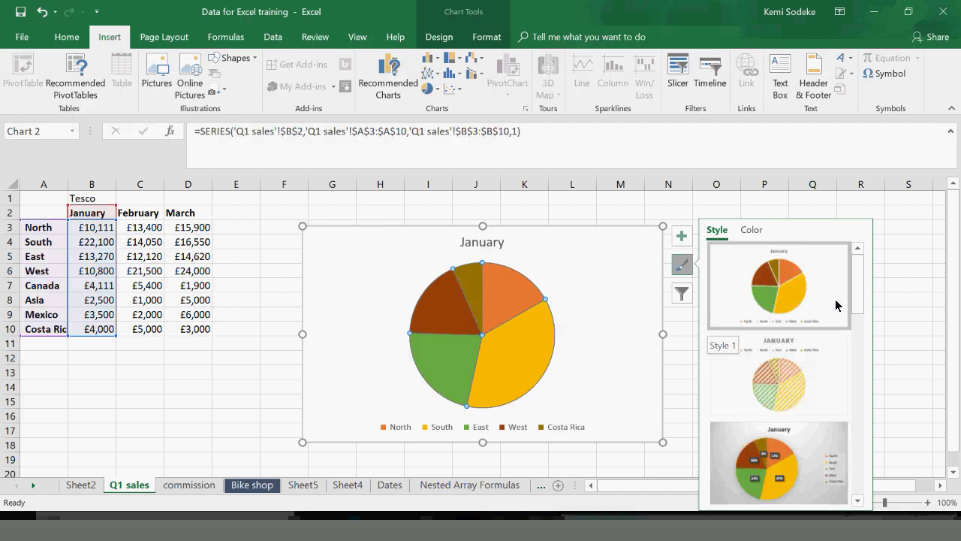
drag(859, 301, 865, 379)
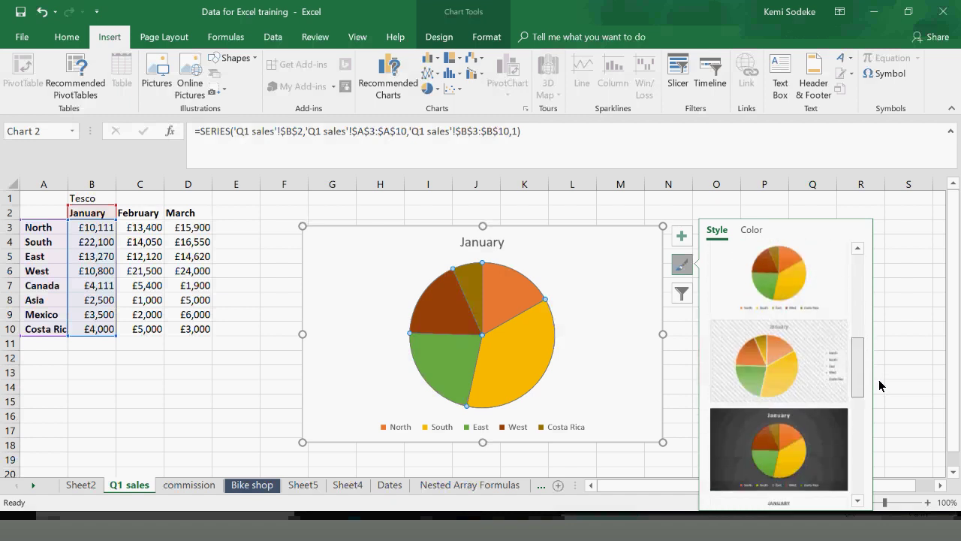
click(778, 348)
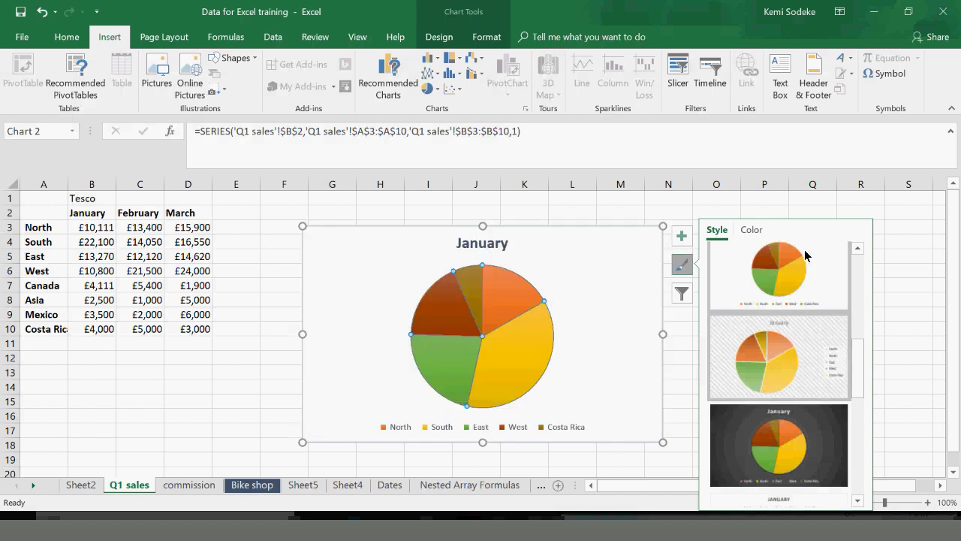
click(814, 437)
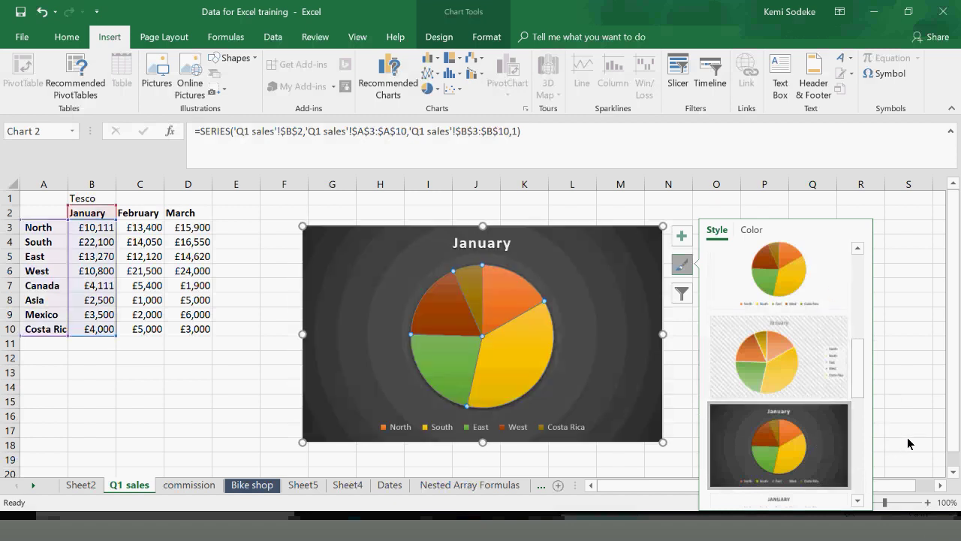
click(907, 434)
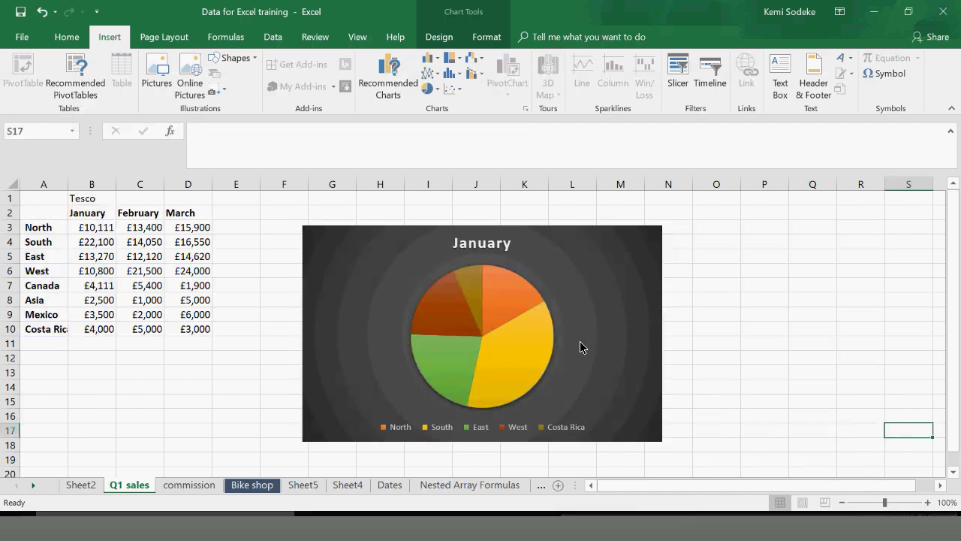
Apply the pie style with a top legend and slices labelled with region name and percentage
click(509, 329)
click(679, 267)
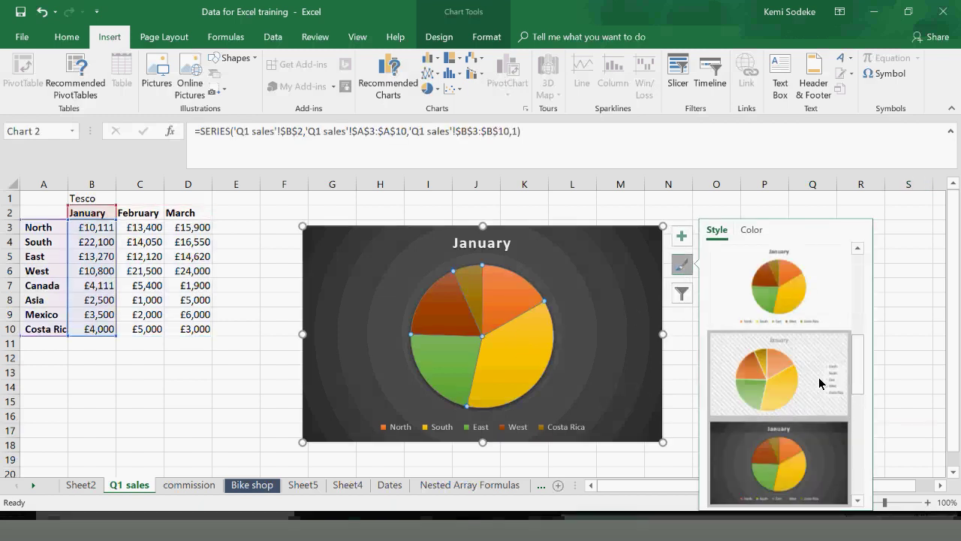
drag(859, 361, 857, 289)
click(802, 437)
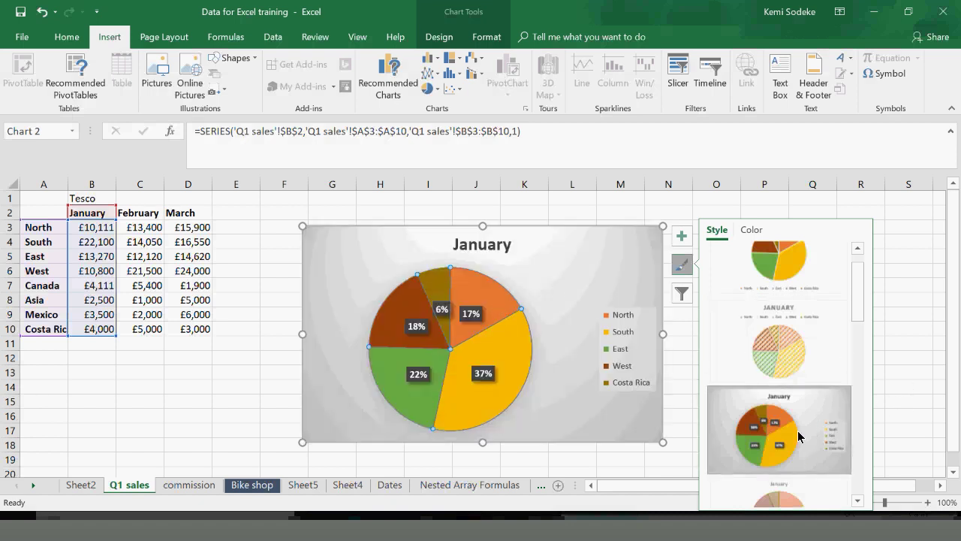
drag(854, 318, 888, 450)
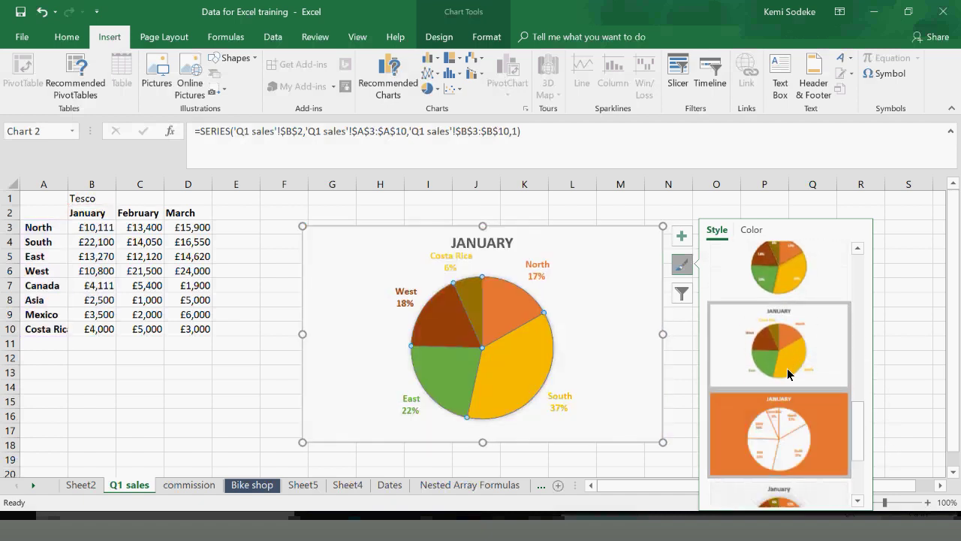
click(772, 260)
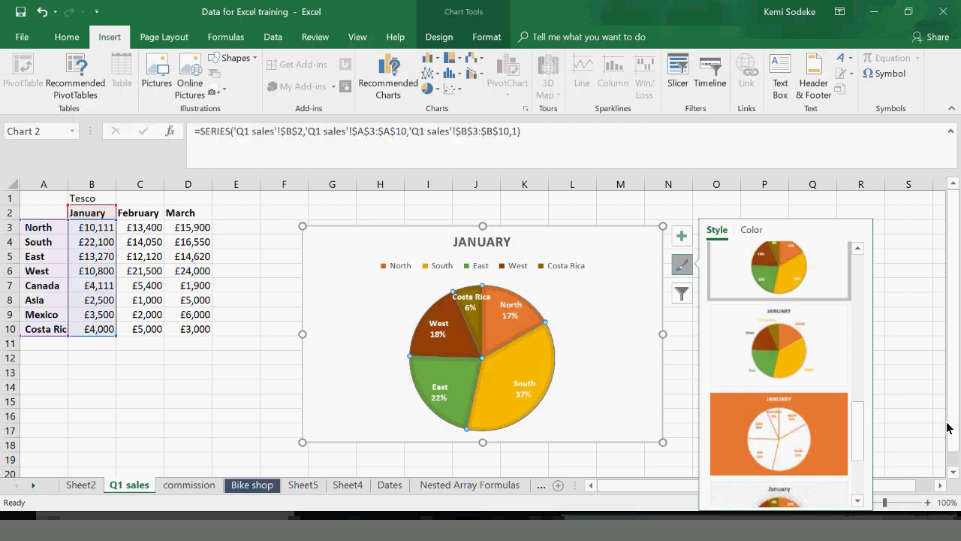
click(911, 406)
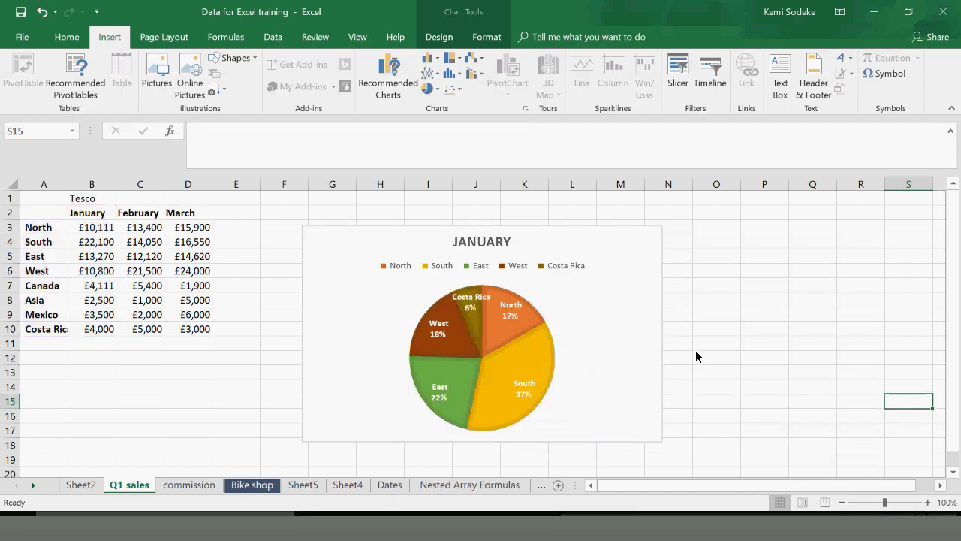
From the selected pie chart, start Insert > Slicer, opening Existing Connections showing no connections
click(133, 394)
scroll(189, 418, down, 1)
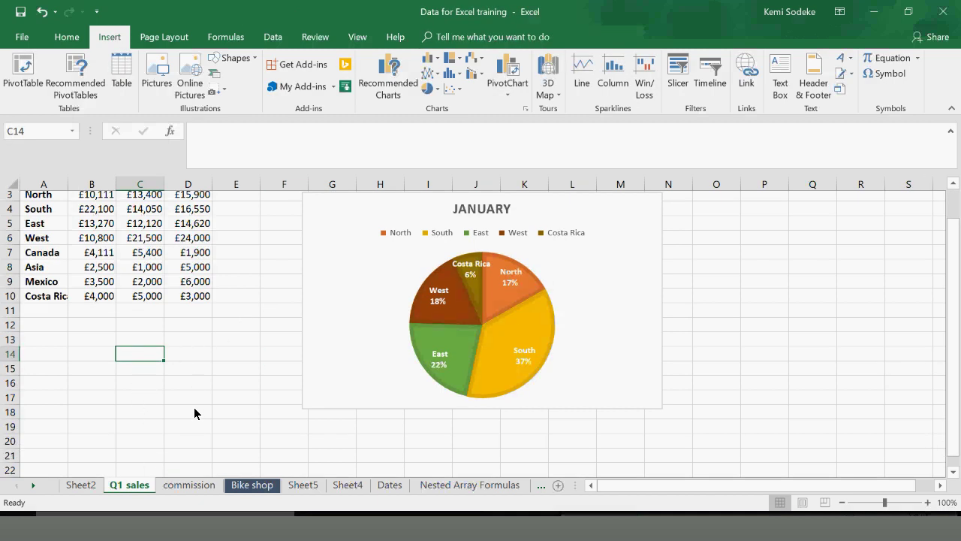
scroll(186, 422, up, 1)
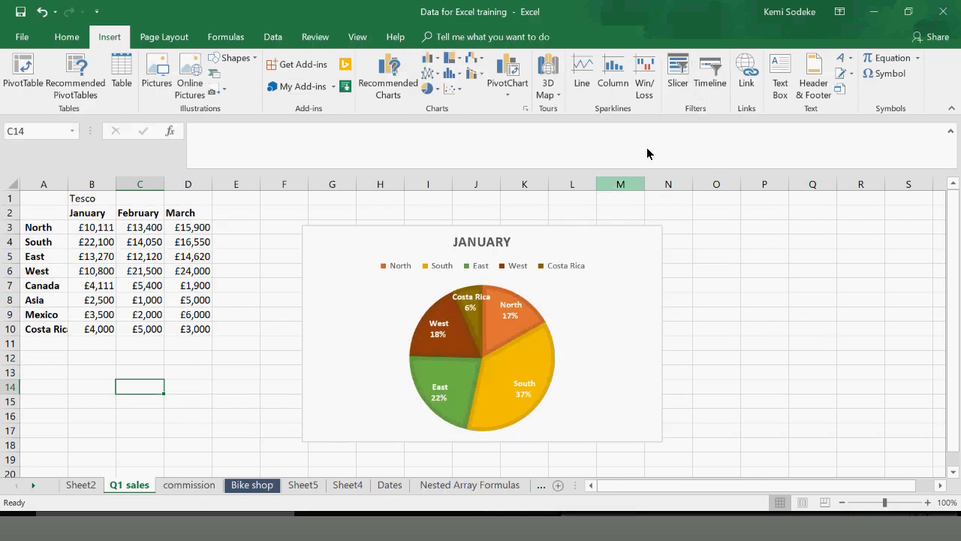
click(637, 261)
click(679, 71)
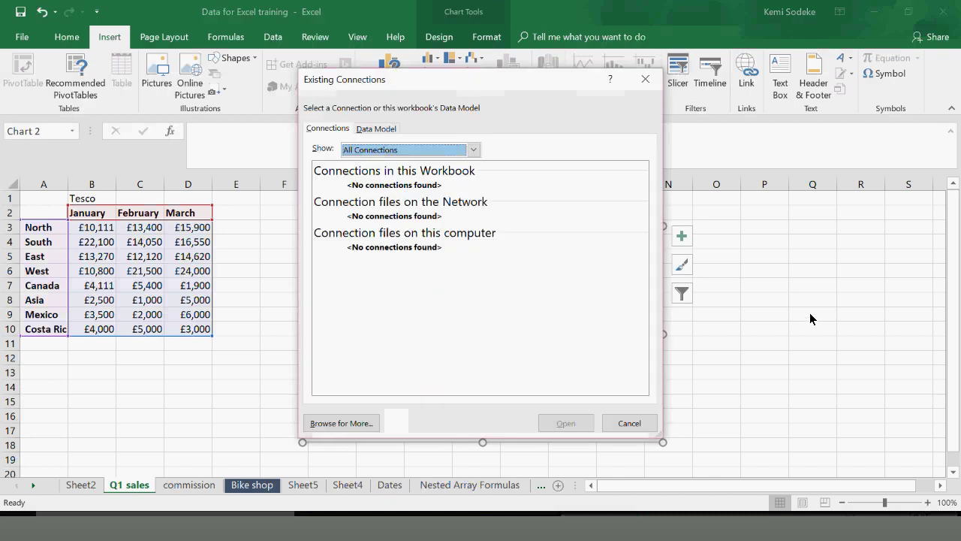
Close Existing Connections, look over the Excel topics workbook, then return to the Q1 sales sheet
click(646, 79)
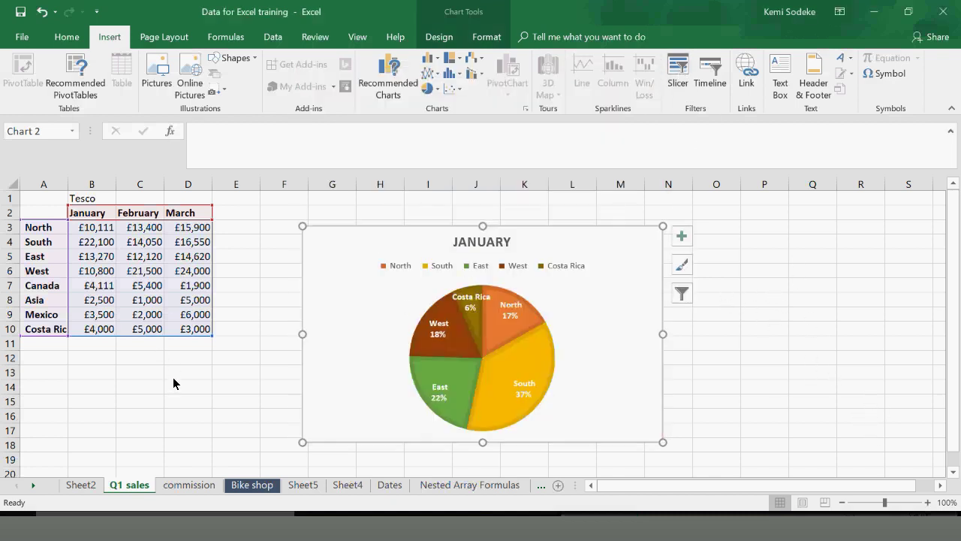
click(695, 530)
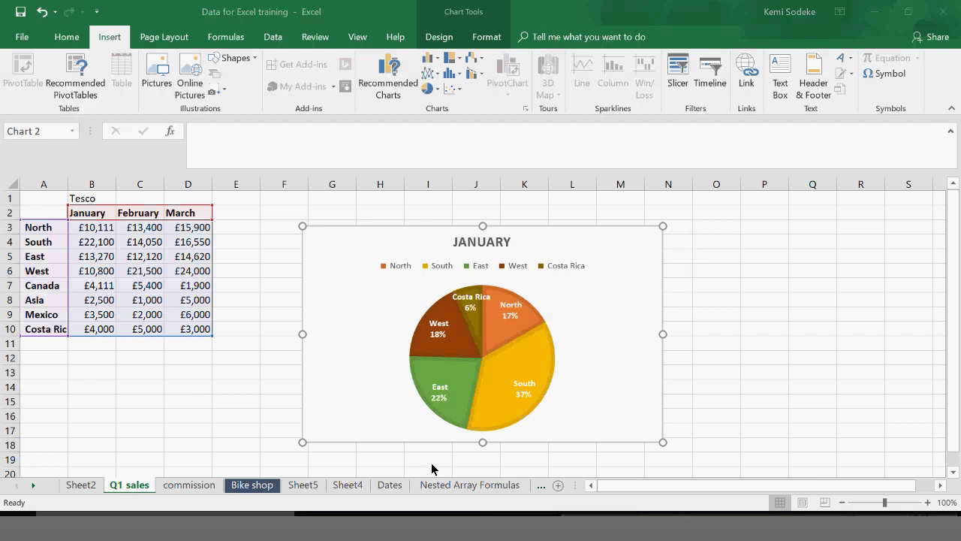
scroll(100, 258, up, 7)
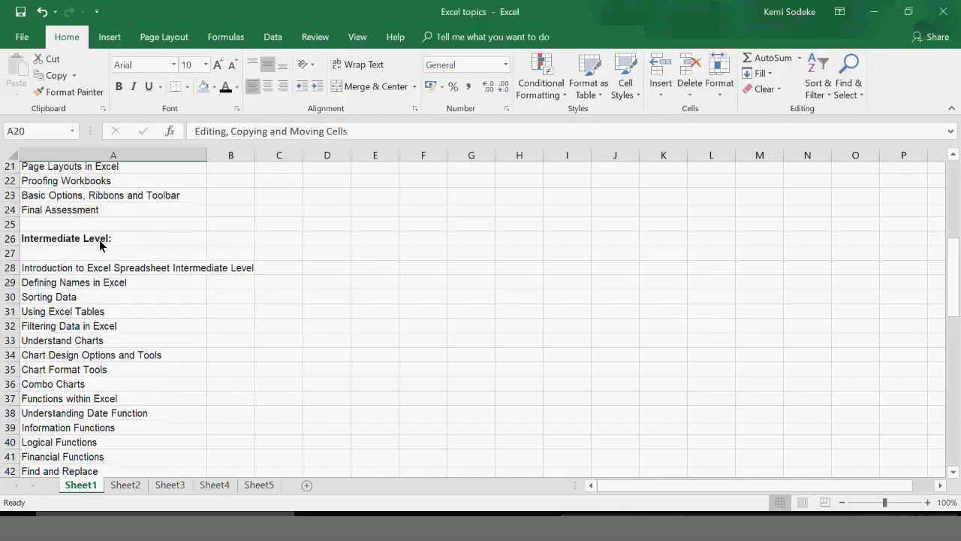
scroll(123, 347, down, 3)
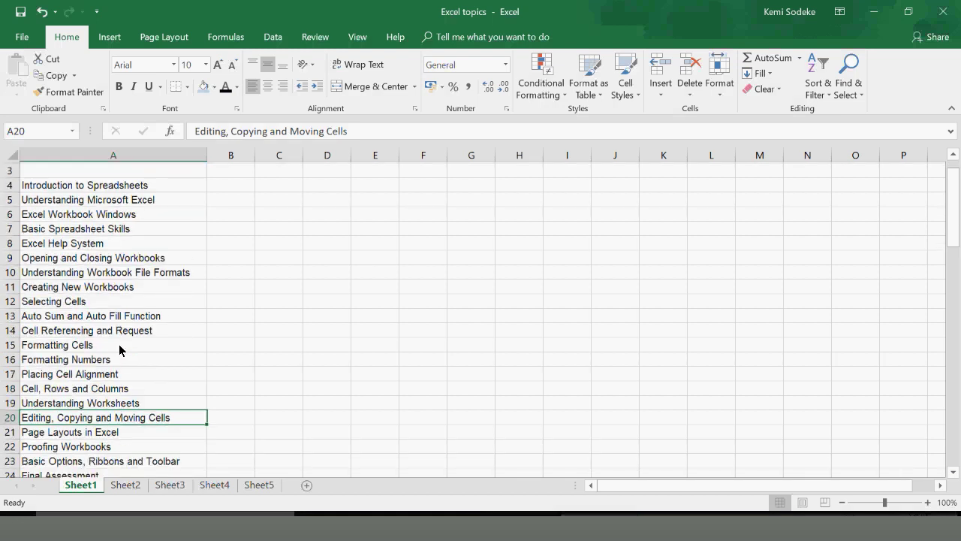
scroll(133, 402, down, 2)
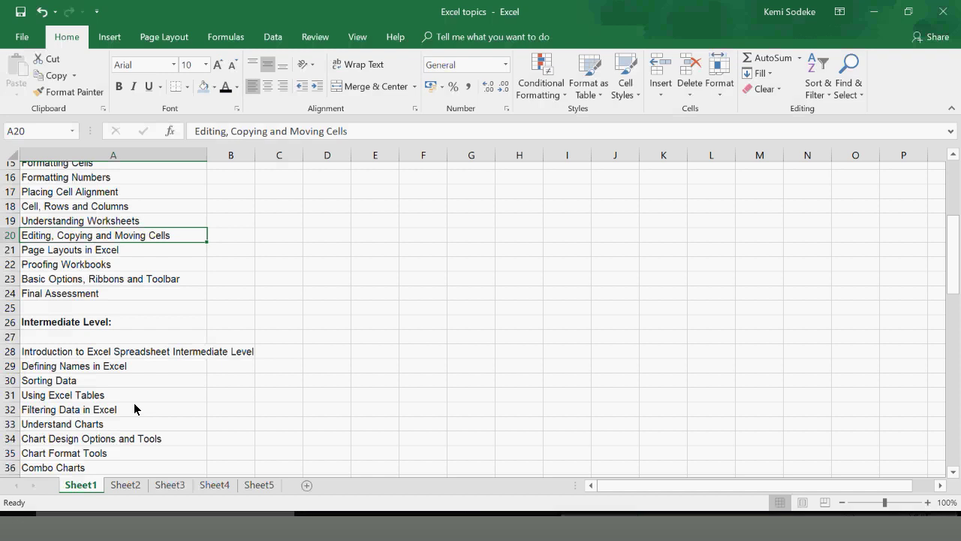
click(692, 534)
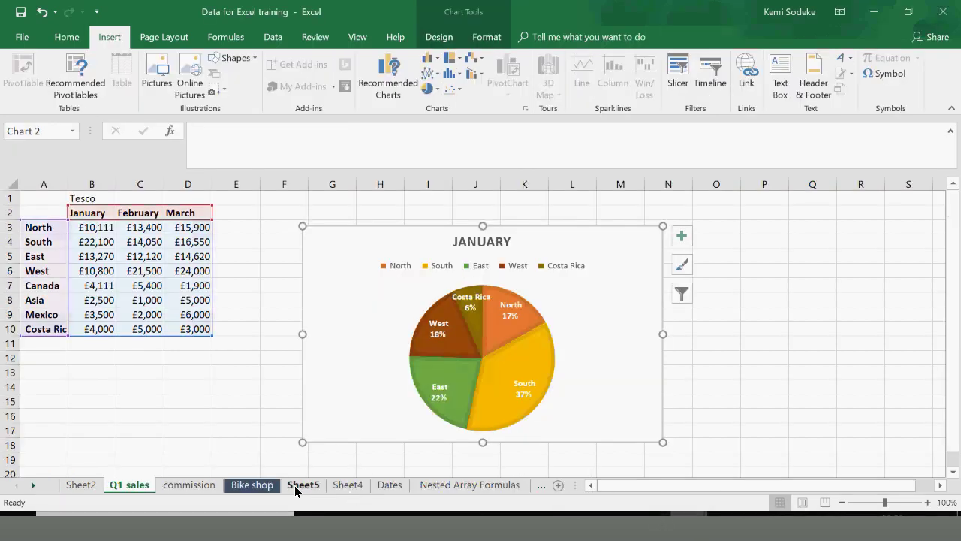
On the Bike shop sheet, select header row 1 and switch Data > Filter on, off, and on again
click(263, 483)
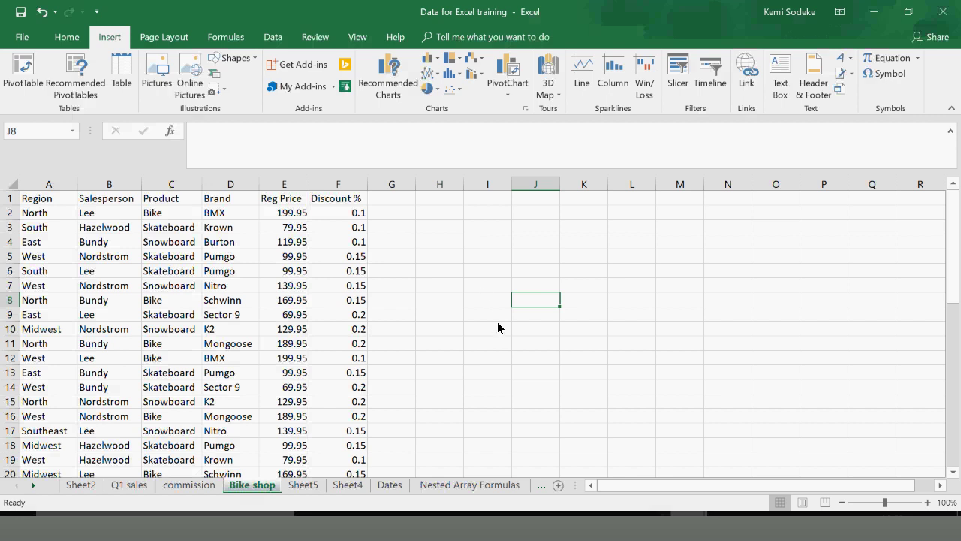
click(436, 290)
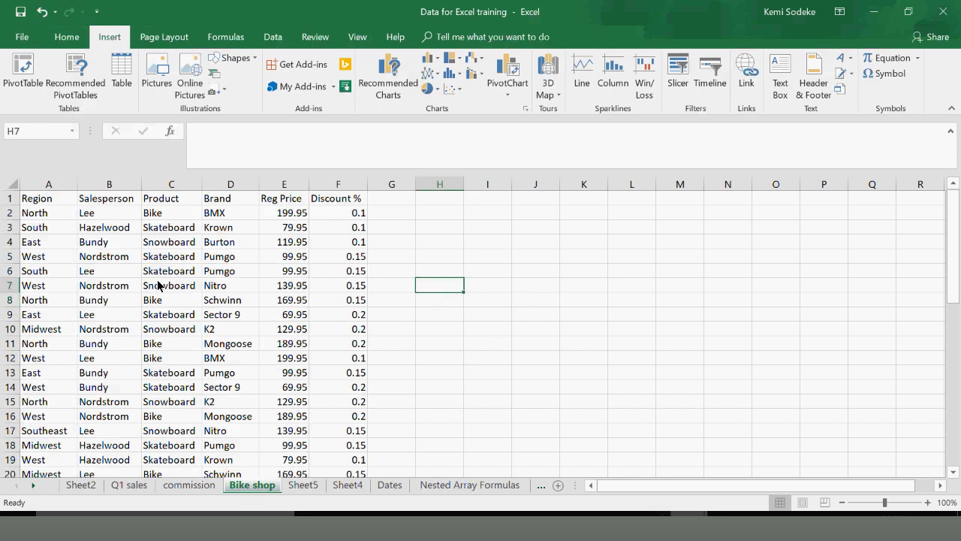
click(10, 201)
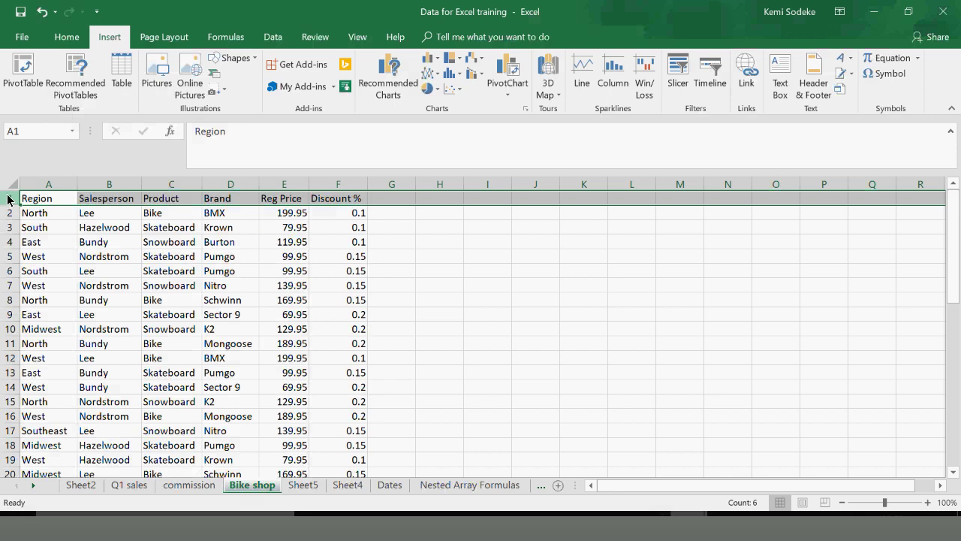
click(273, 36)
click(460, 69)
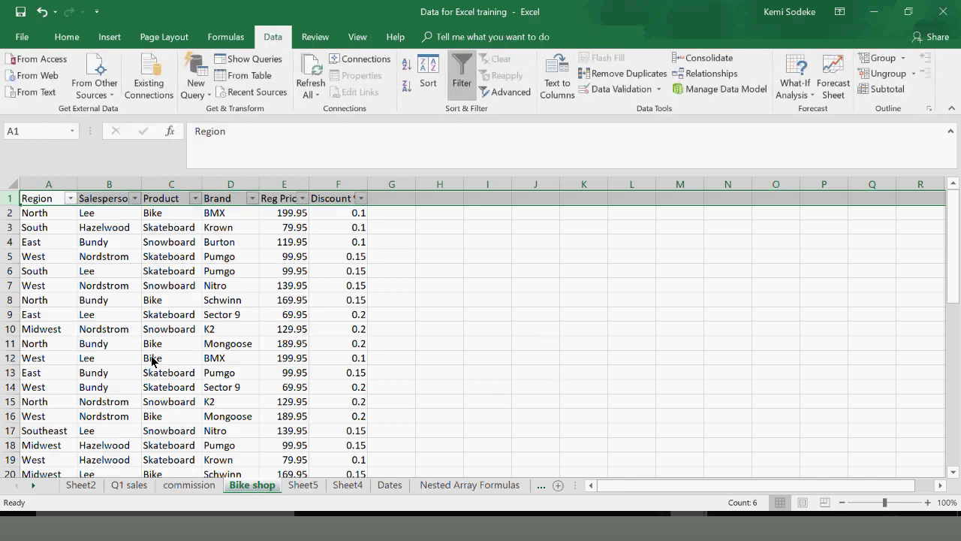
click(463, 65)
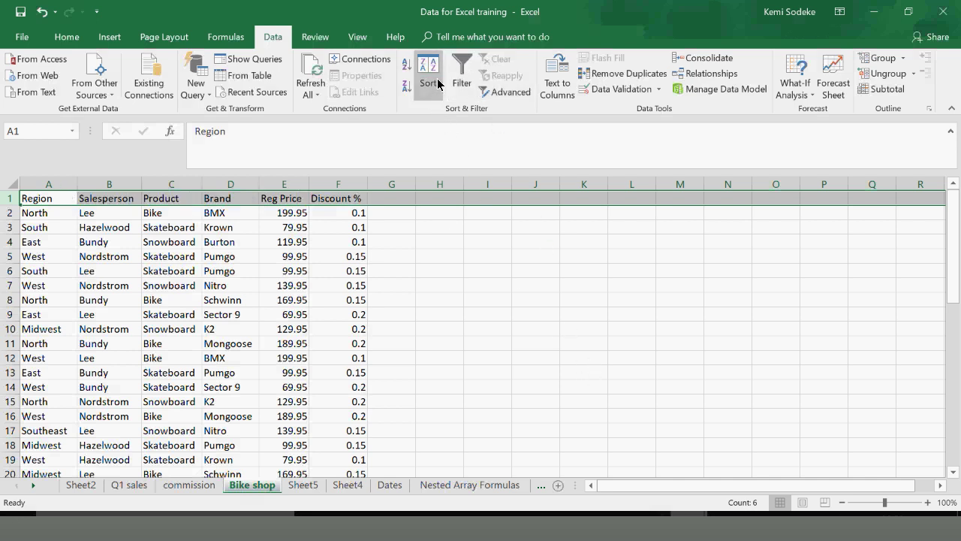
click(461, 60)
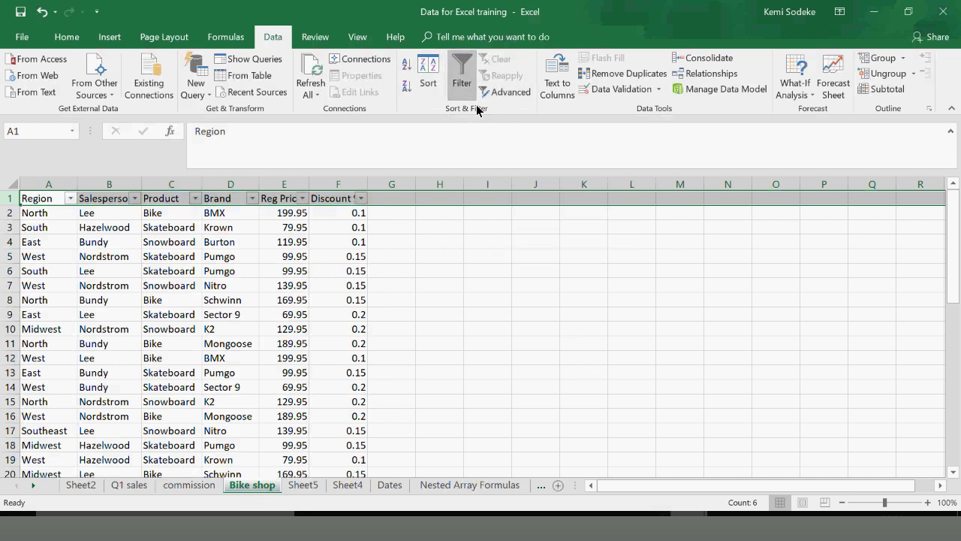
click(437, 311)
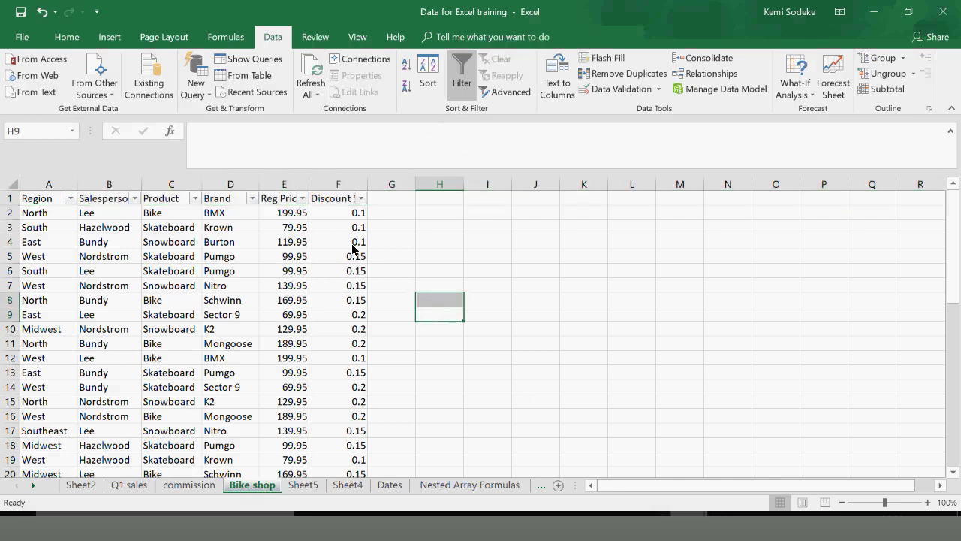
Fill the Reg Price cells E2:E10 with blue
click(304, 198)
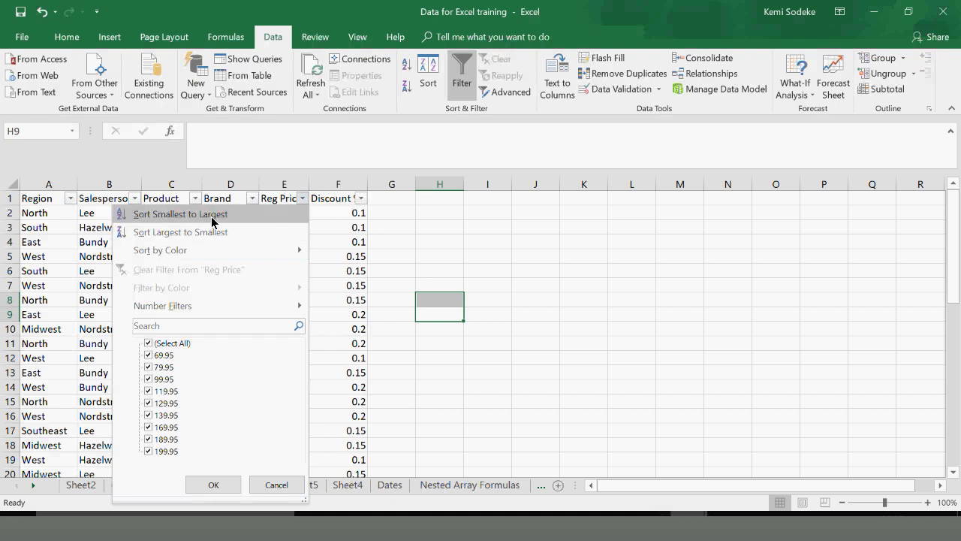
click(484, 389)
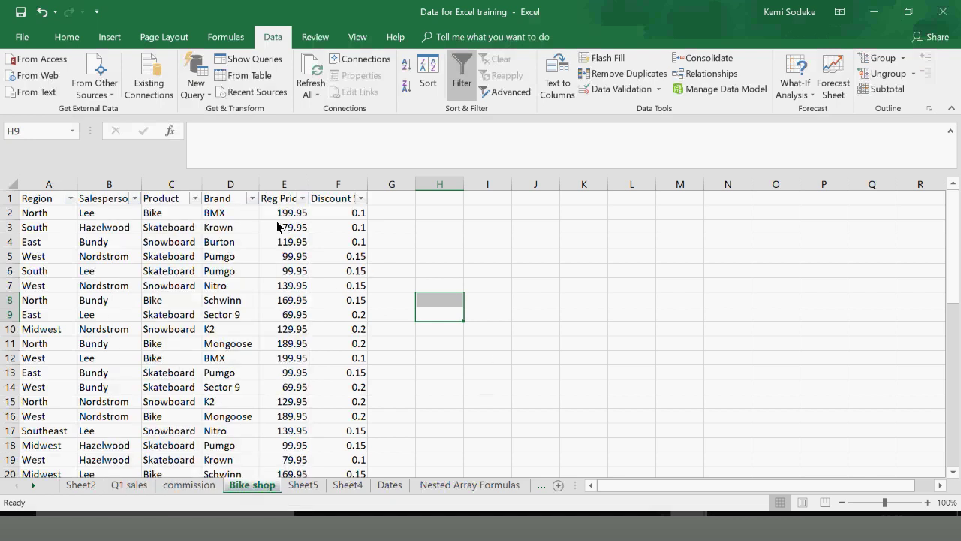
click(282, 215)
drag(283, 215, 282, 329)
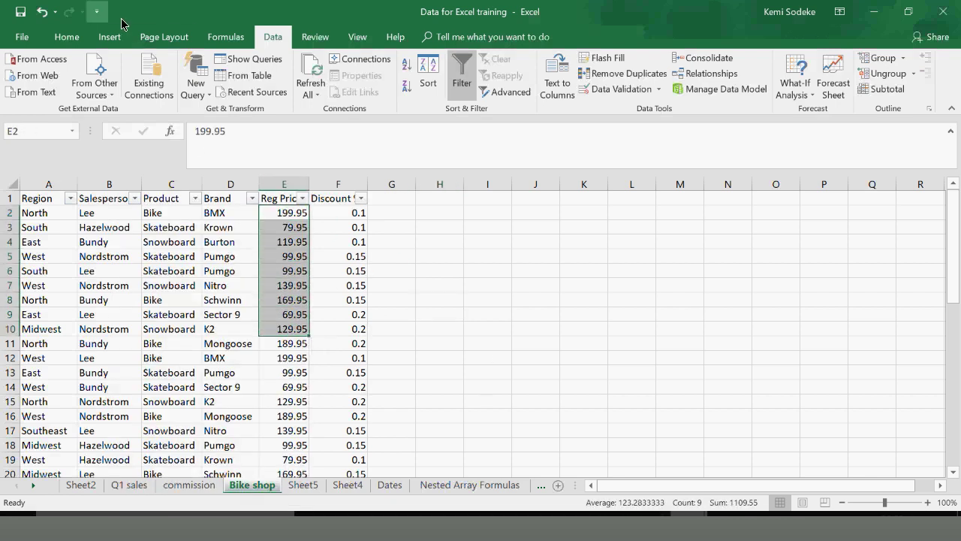
click(54, 34)
click(202, 87)
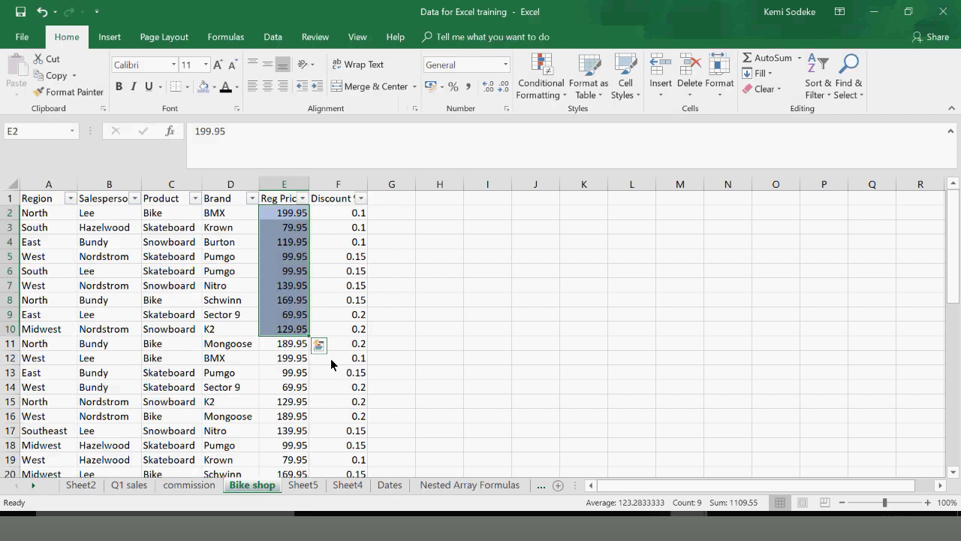
drag(319, 418, 323, 403)
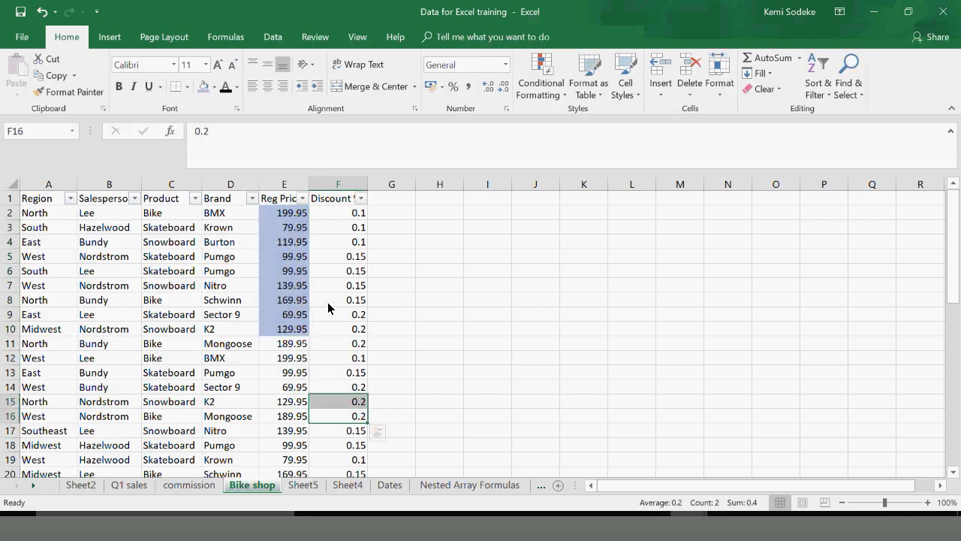
Filter Reg Price by the blue cell colour, showing 9 of 45 records
click(302, 198)
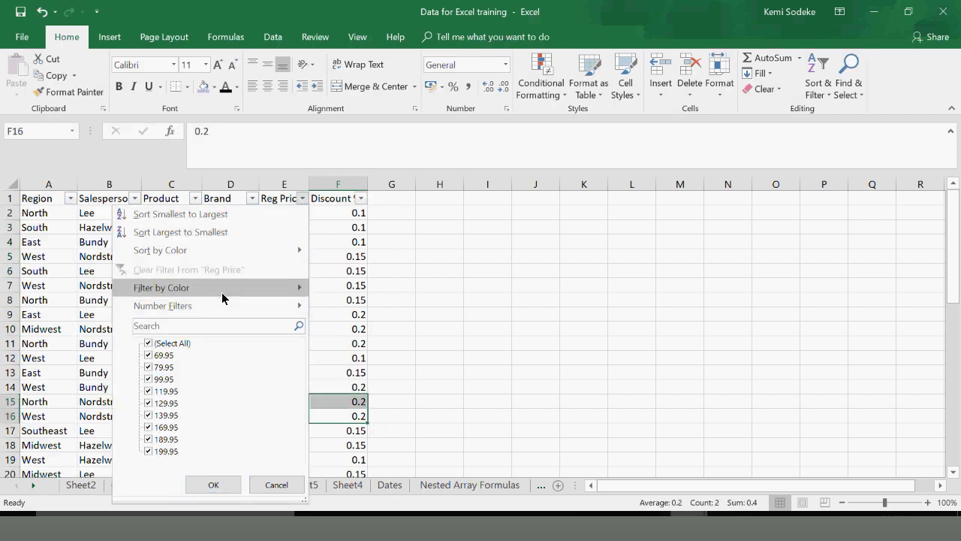
mouse_move(231, 297)
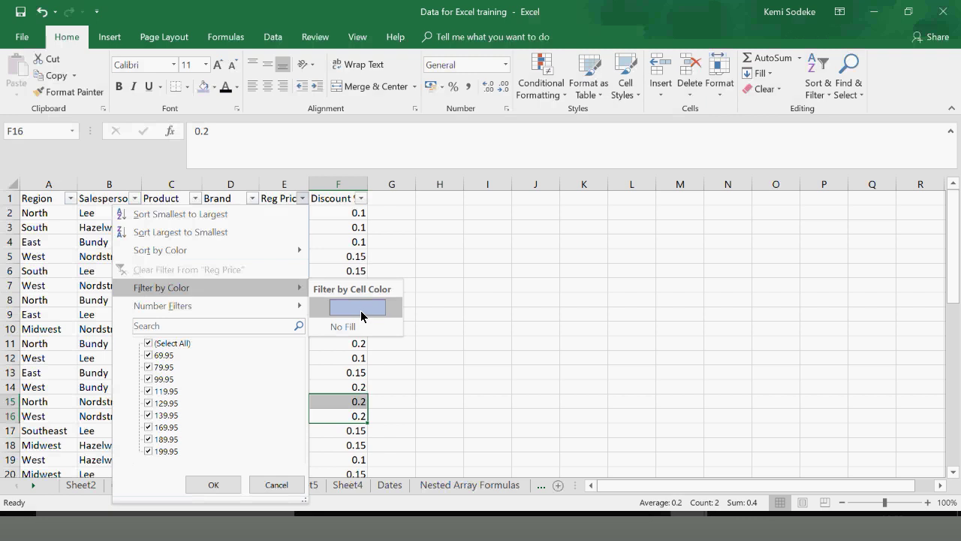
click(364, 310)
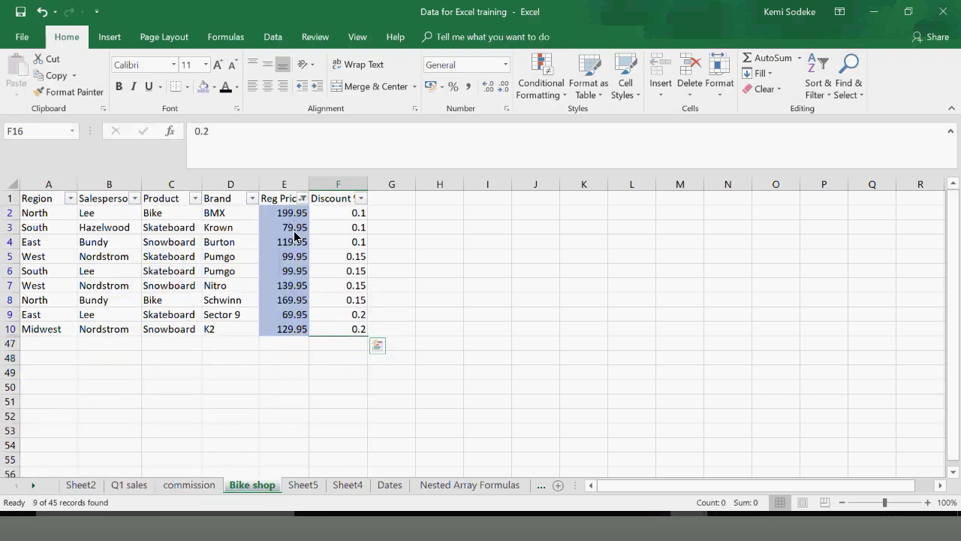
Clear the blue colour filter from Reg Price
click(302, 199)
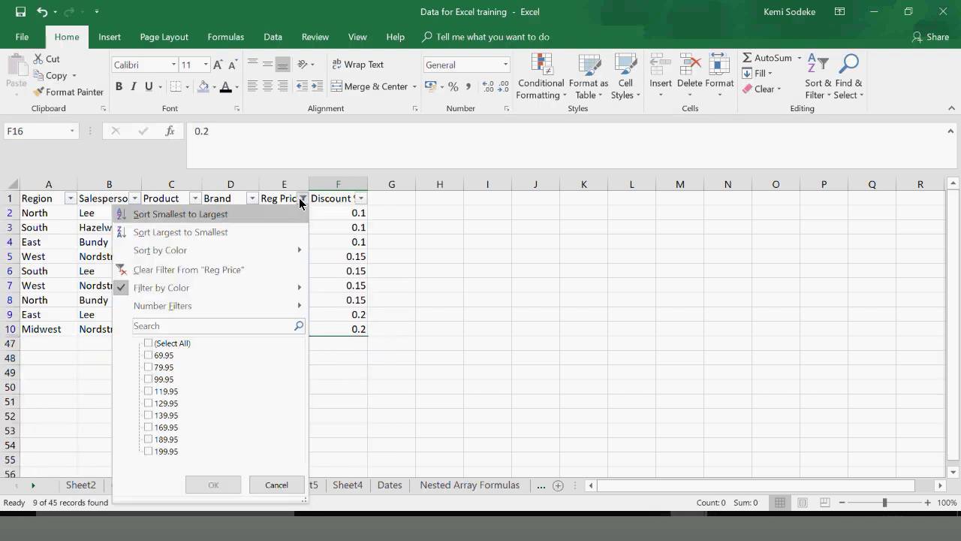
mouse_move(185, 310)
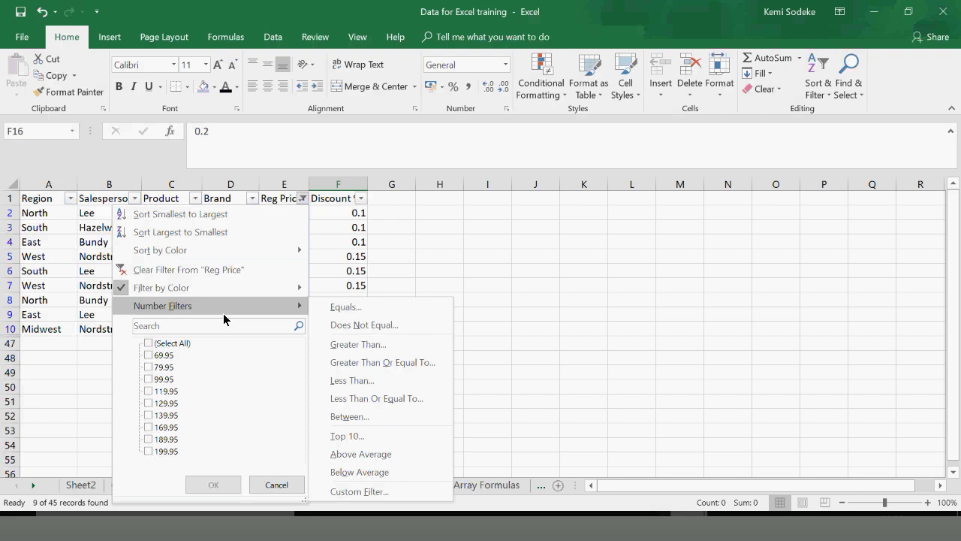
click(207, 270)
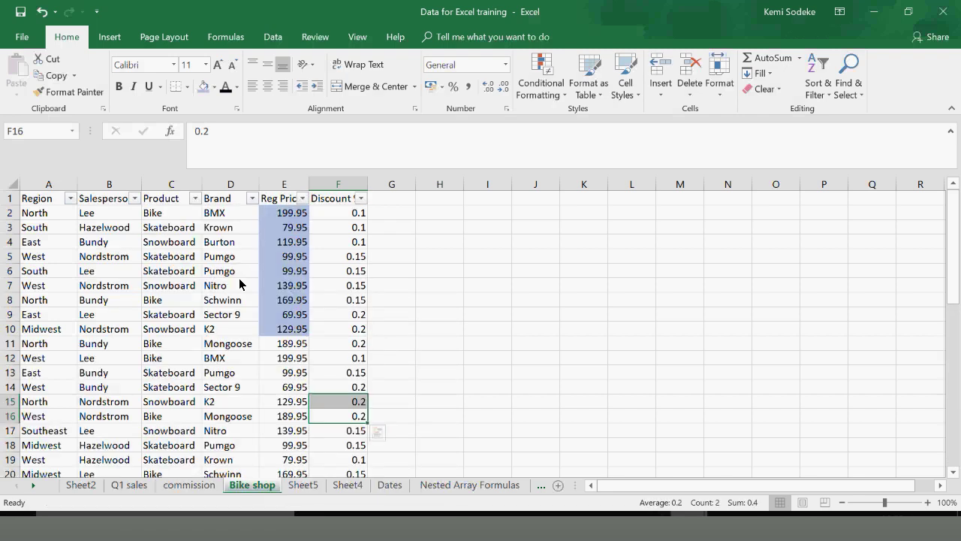
click(299, 315)
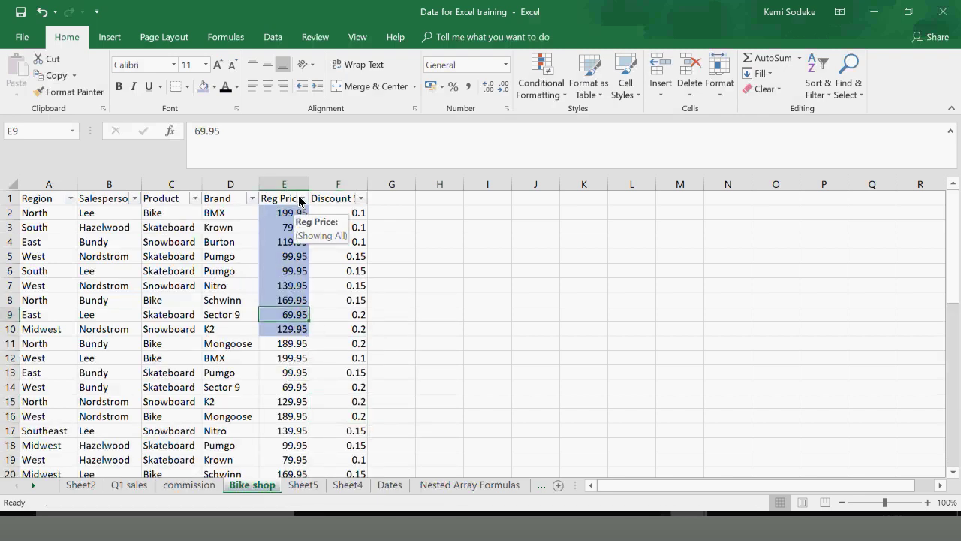
Filter Reg Price to values greater than 50, keeping all 45 records
click(303, 200)
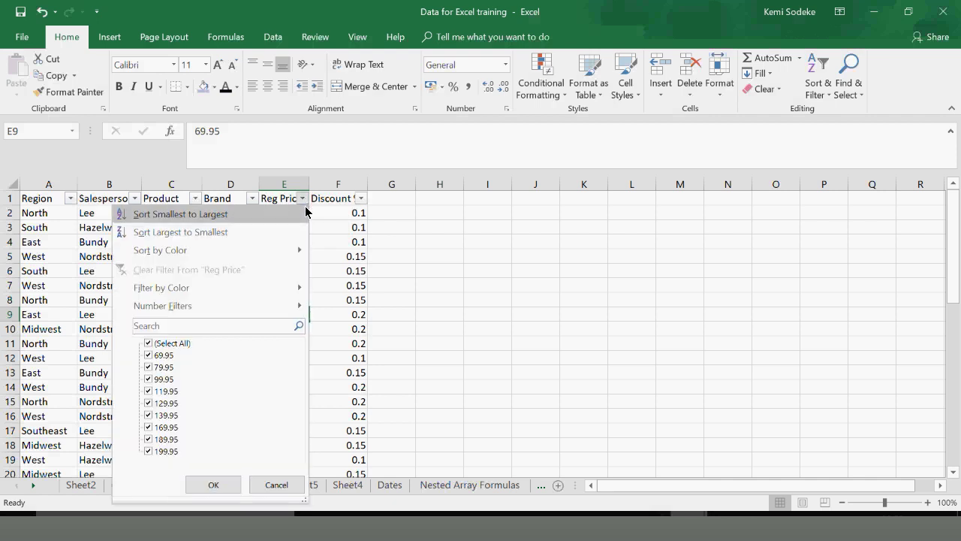
mouse_move(278, 308)
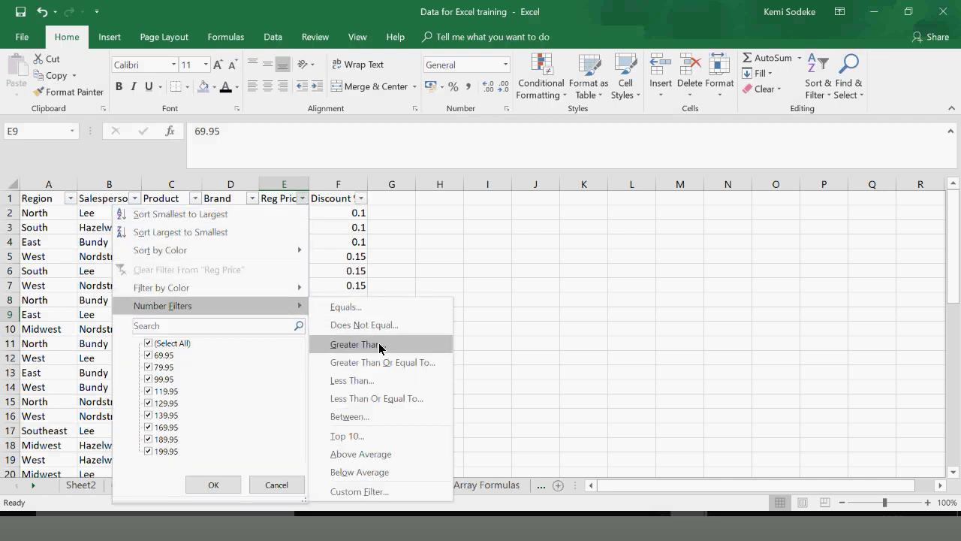
click(355, 345)
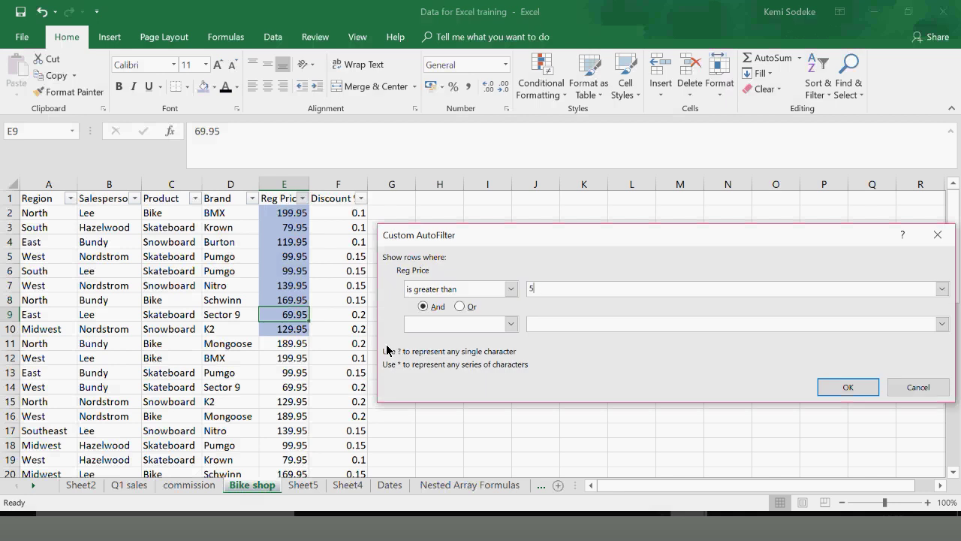
click(849, 386)
scroll(328, 359, down, 6)
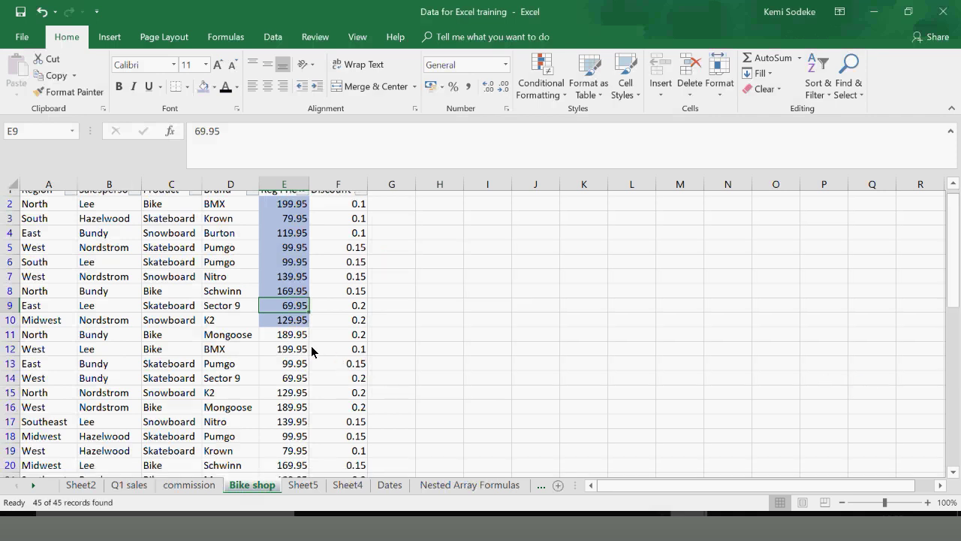
scroll(310, 360, down, 6)
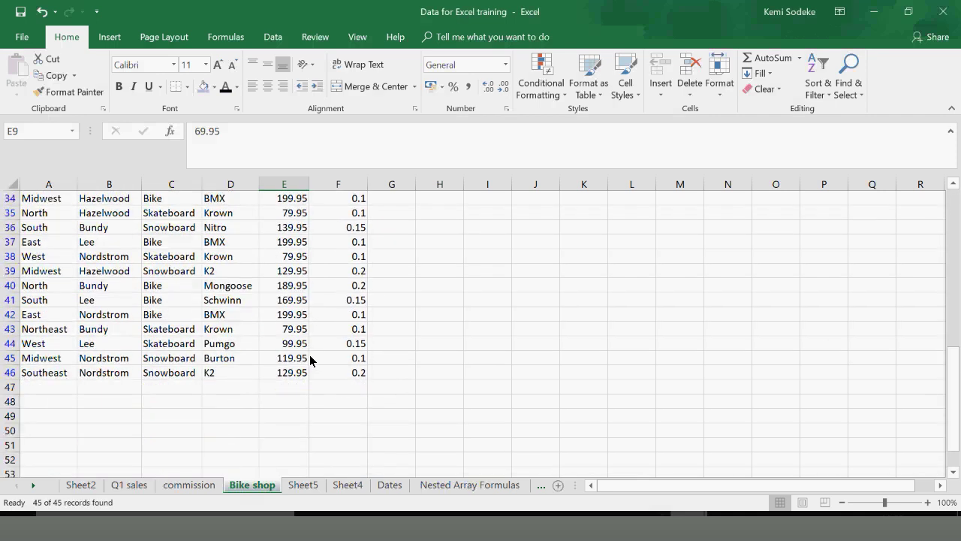
scroll(309, 355, up, 12)
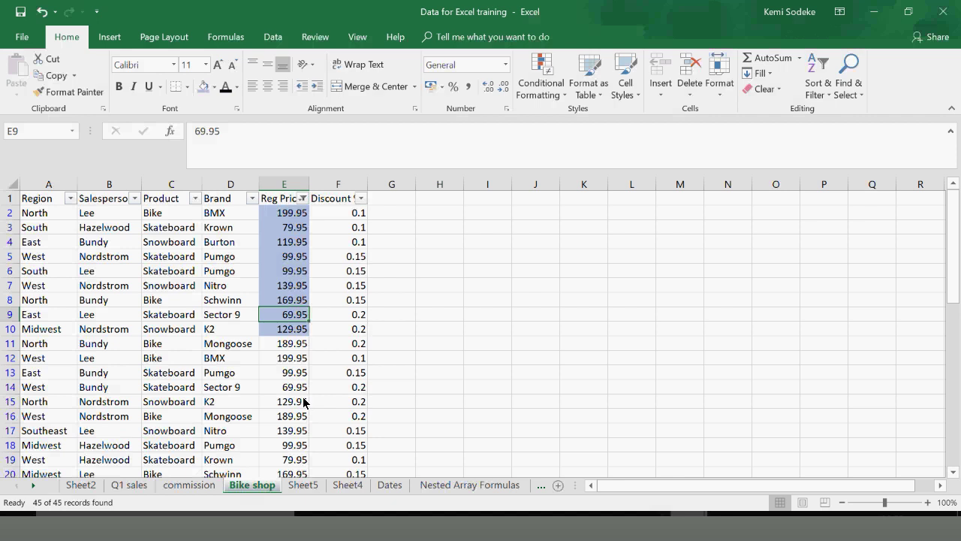
Filter Reg Price to between 50 and 70, leaving four 69.95 Sector 9 skateboard rows
click(303, 198)
mouse_move(197, 310)
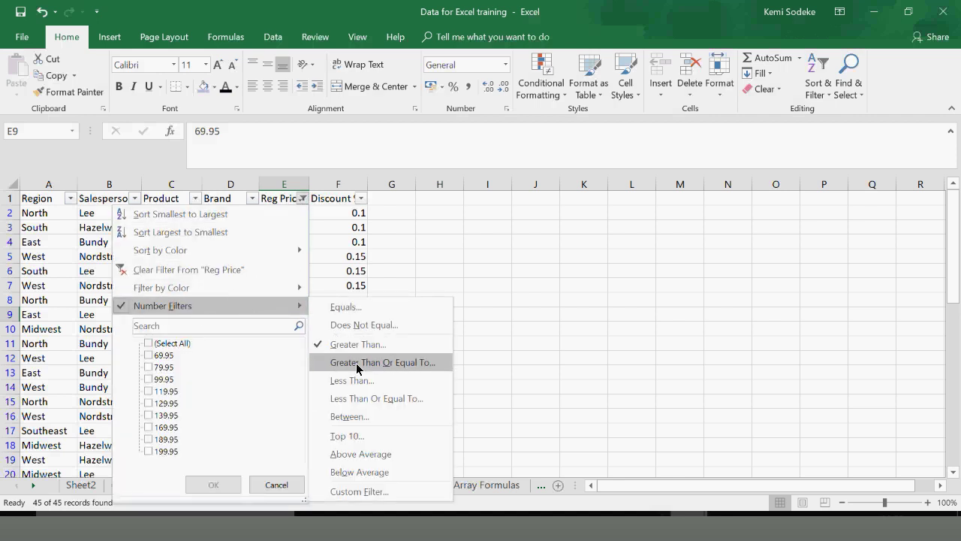
click(358, 417)
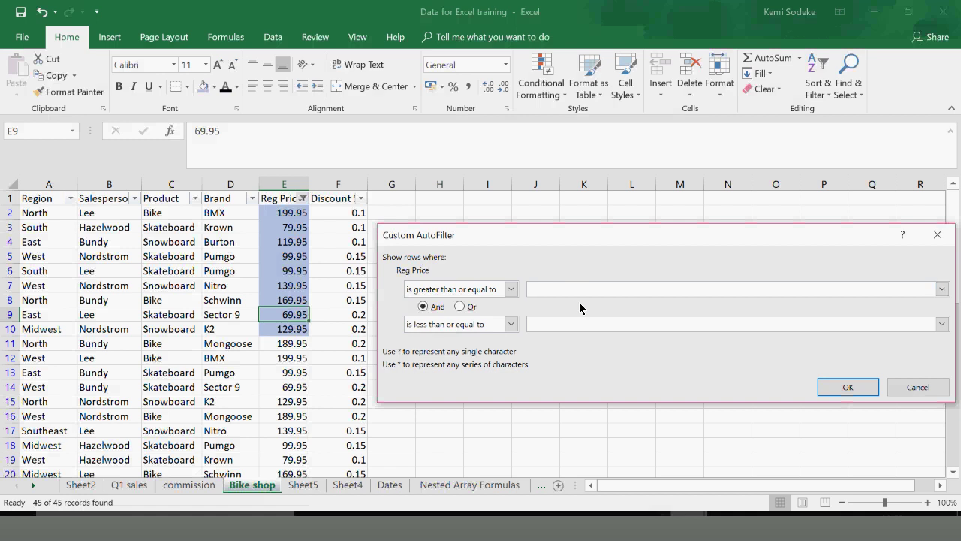
text(50)
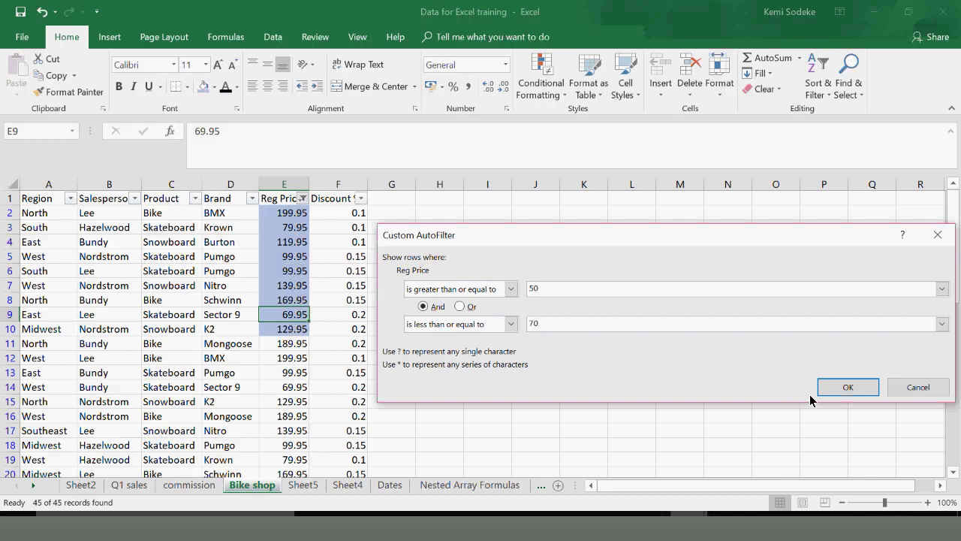
click(847, 387)
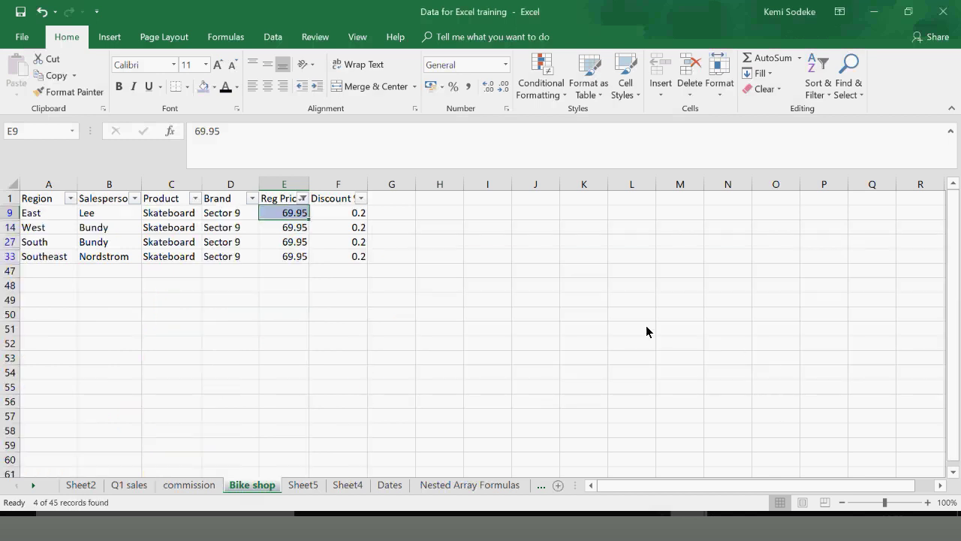
click(302, 198)
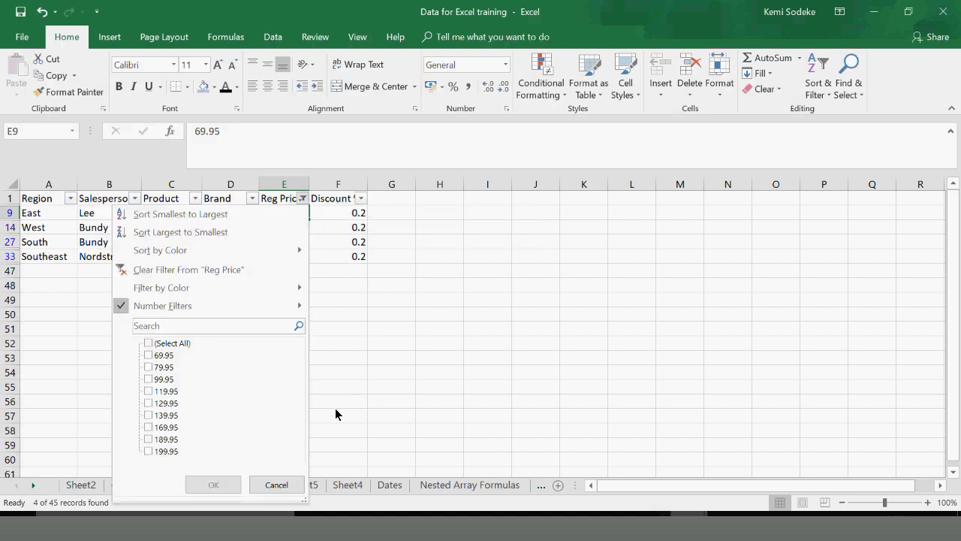
Filter Reg Price to values less than 50
mouse_move(213, 309)
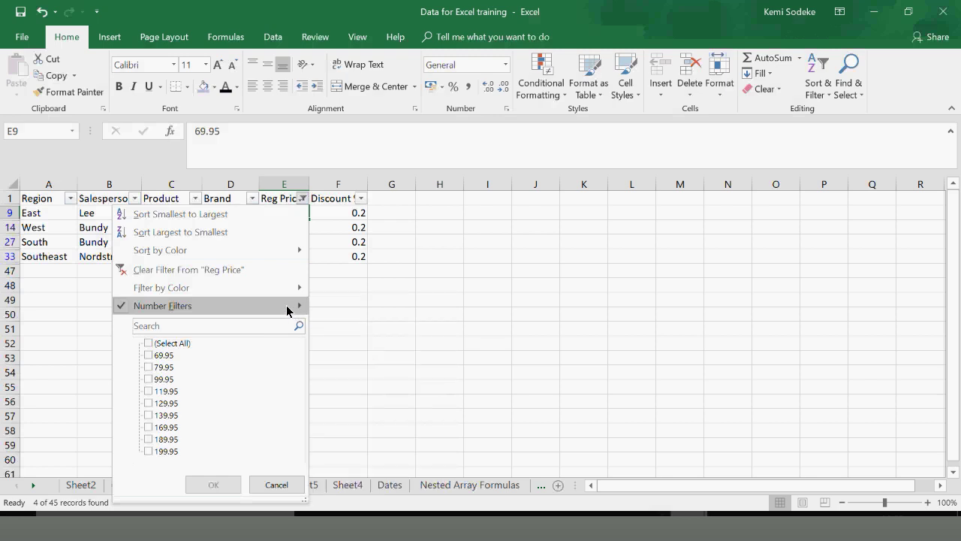
mouse_move(291, 312)
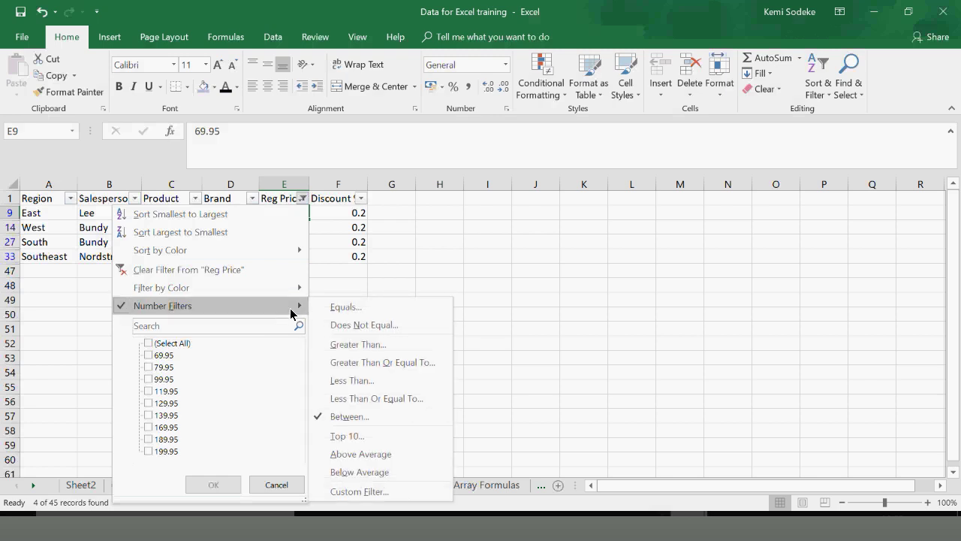
click(378, 386)
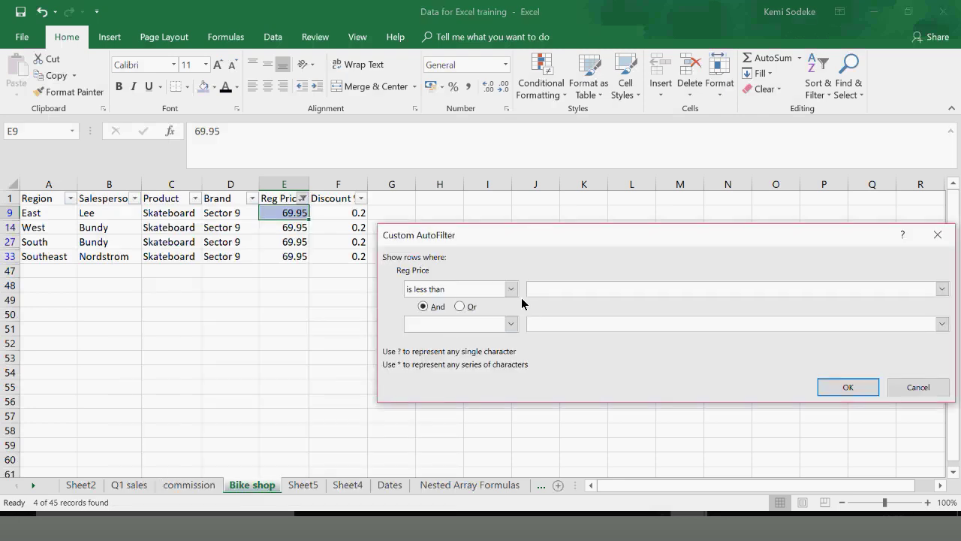
text(50)
click(861, 392)
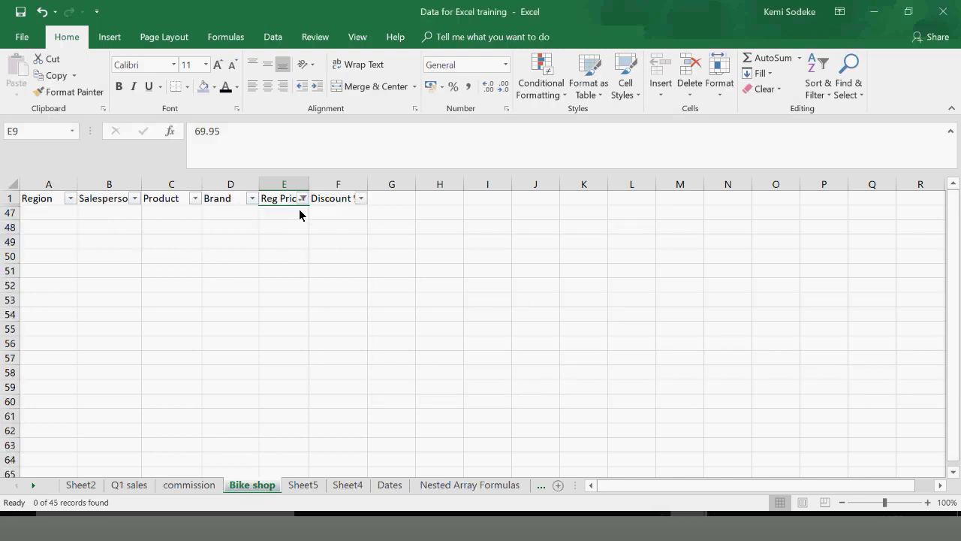
Change the less-than limit to 80, showing ten skateboards priced 69.95 or 79.95
click(299, 202)
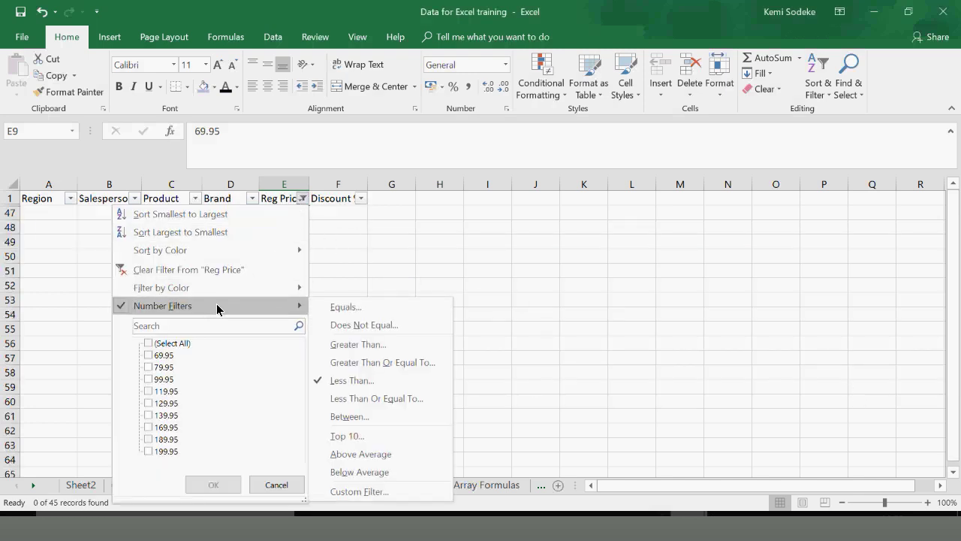
click(358, 377)
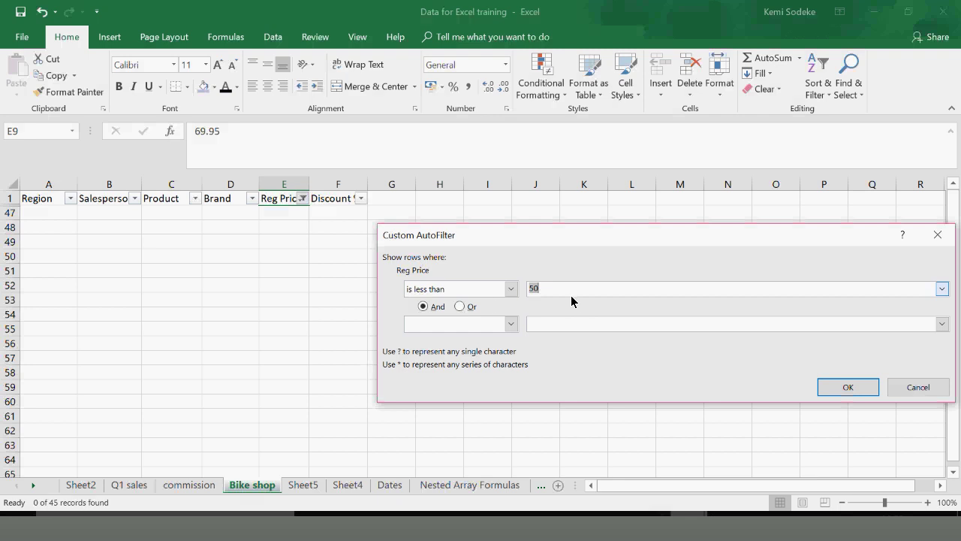
drag(563, 298, 523, 294)
key(Return)
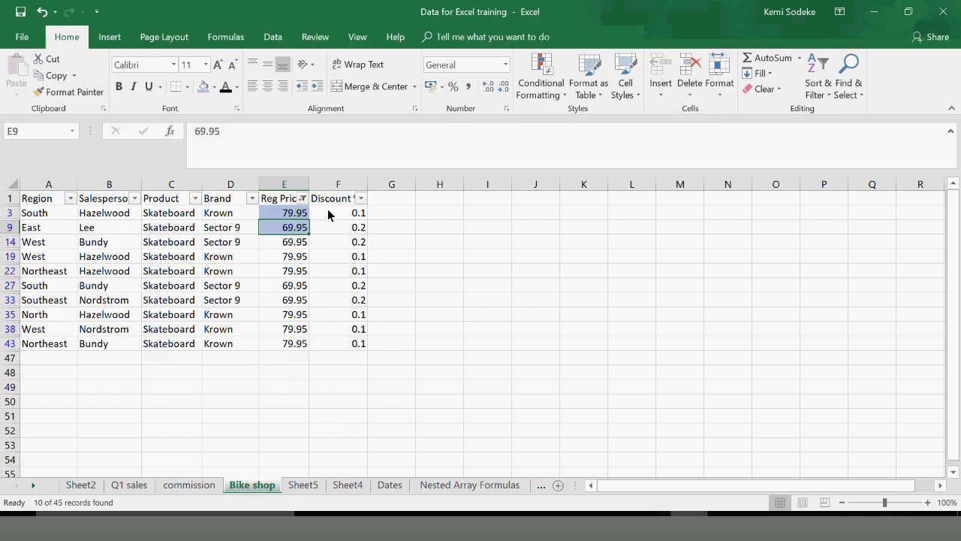
click(302, 199)
Show only the above-average Reg Price rows and review them
mouse_move(234, 309)
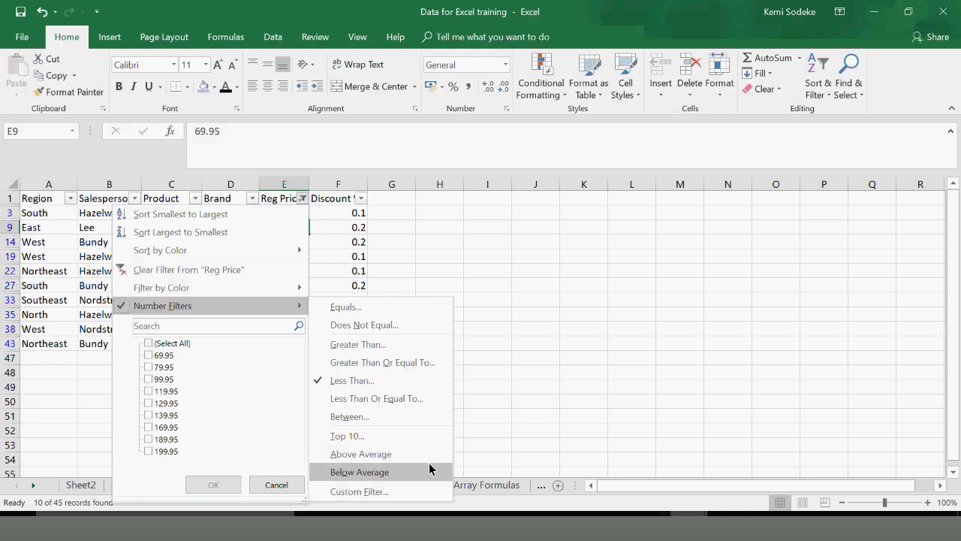
click(385, 454)
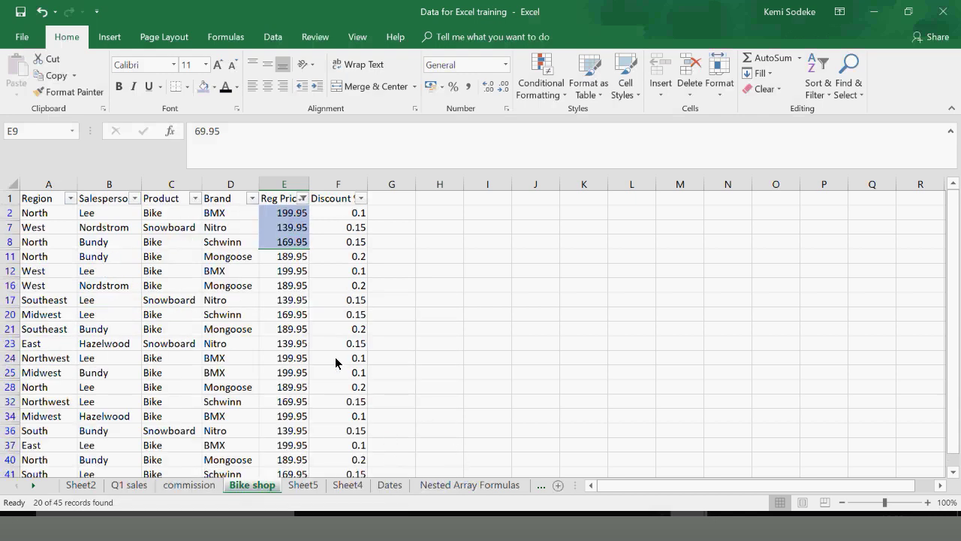
scroll(329, 365, down, 3)
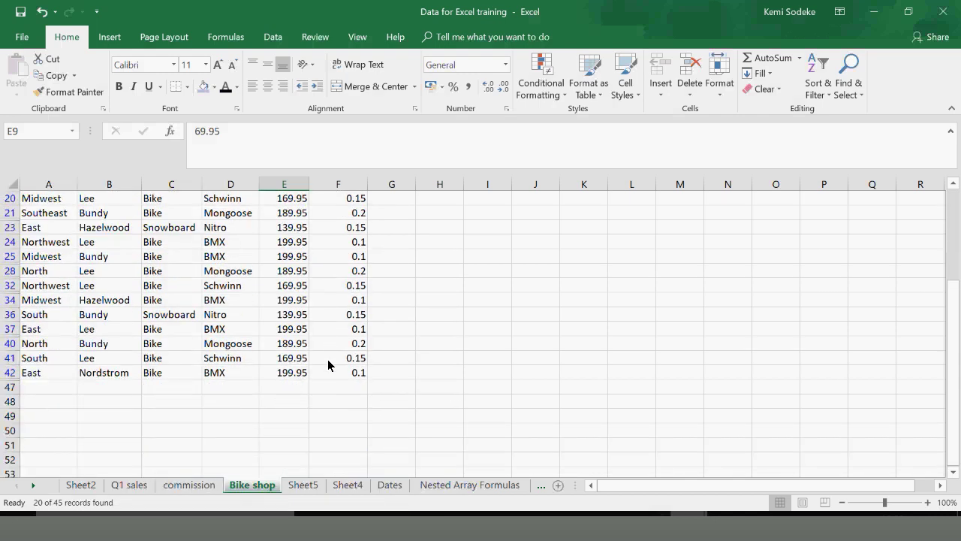
scroll(328, 365, up, 3)
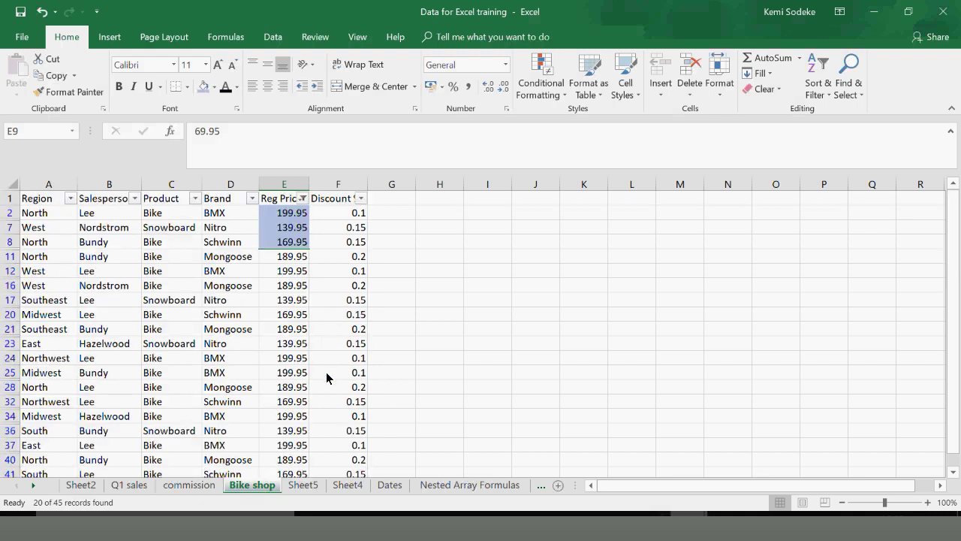
Clear the filter from Reg Price so all records show
click(301, 199)
click(172, 304)
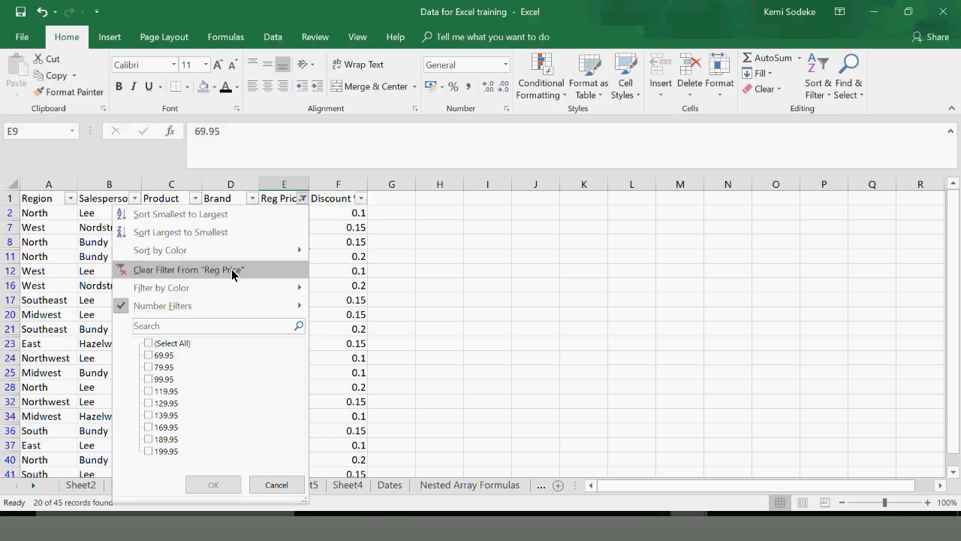
click(233, 271)
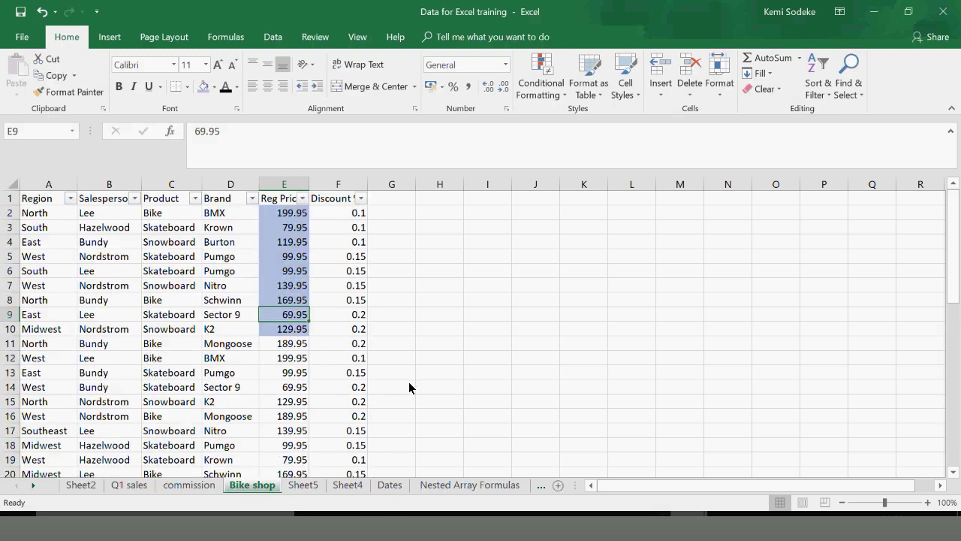
Apply a Brand Equals 'Pumgo' text filter, then clear it
ctrl+click(239, 349)
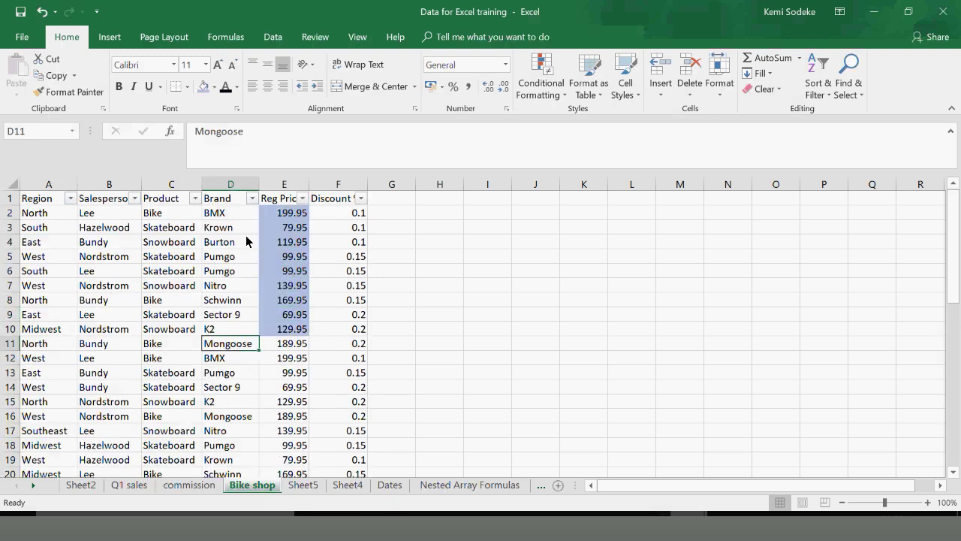
click(252, 198)
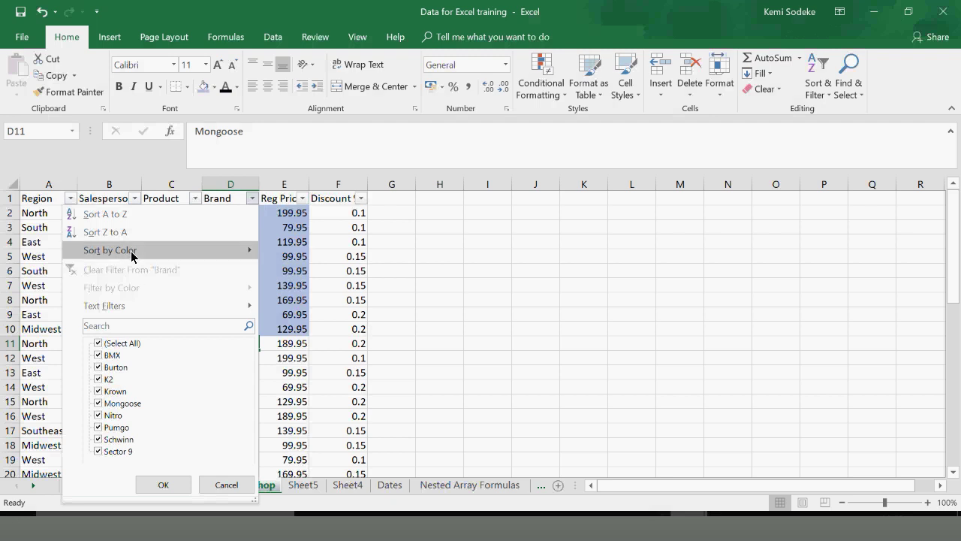
mouse_move(130, 255)
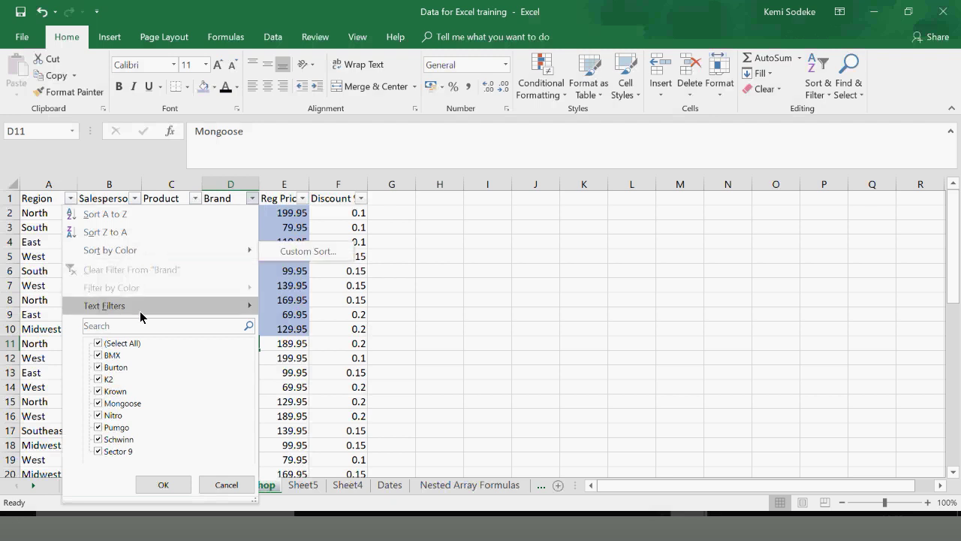
mouse_move(139, 316)
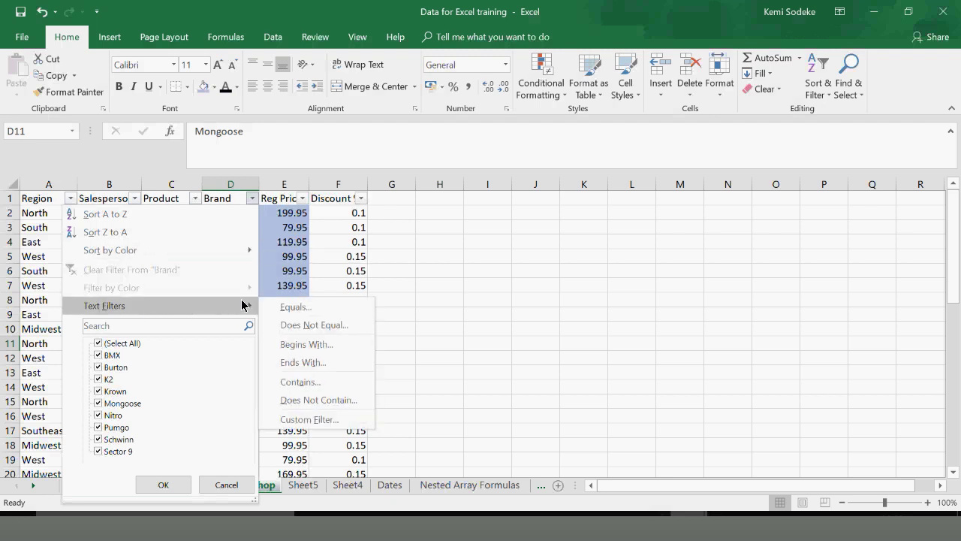
click(306, 310)
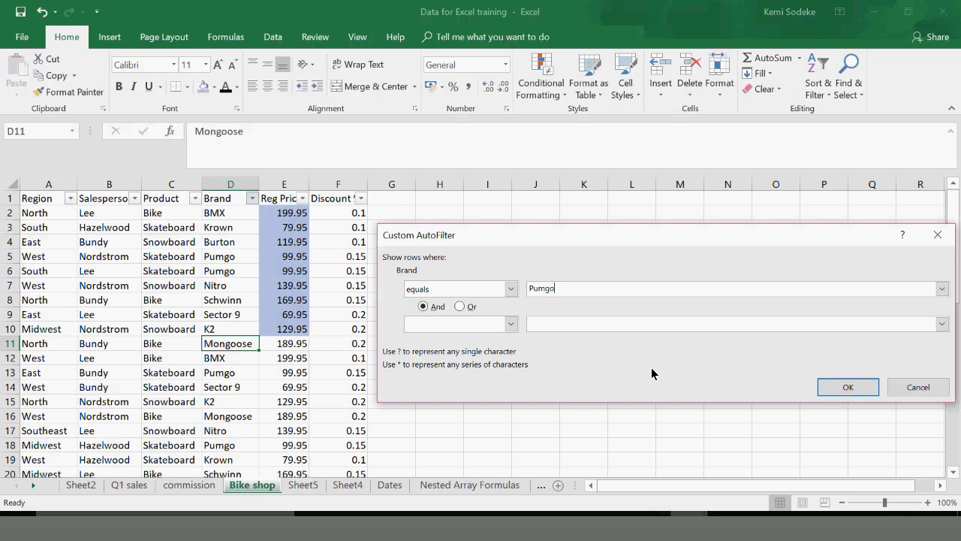
click(848, 387)
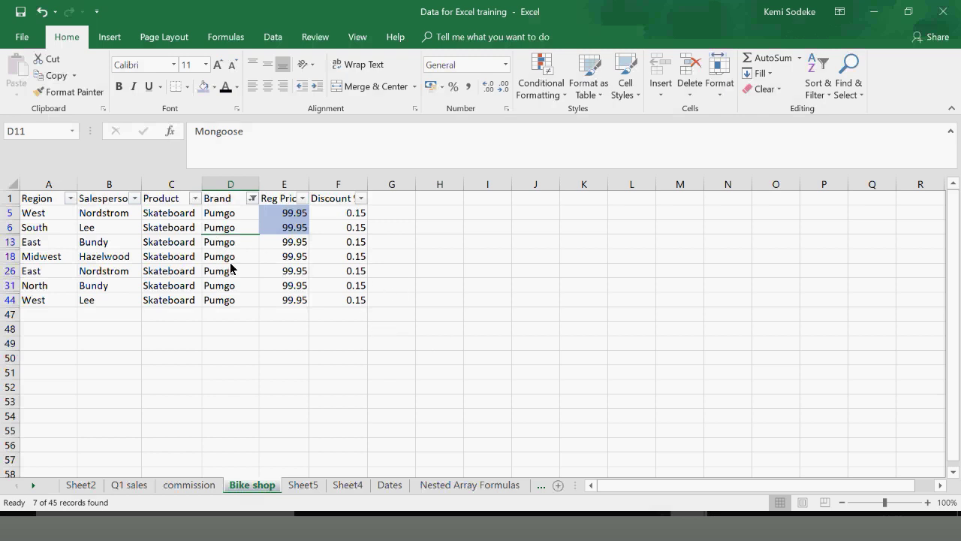
click(253, 198)
click(133, 270)
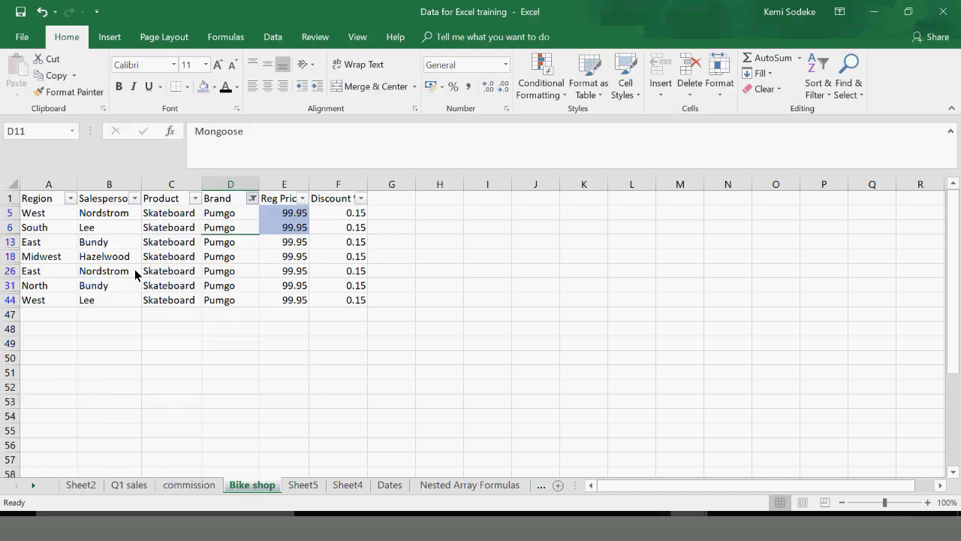
Search 'p' in the Brand checklist to keep Pumgo rows, then clear the Brand filter
click(251, 199)
click(169, 327)
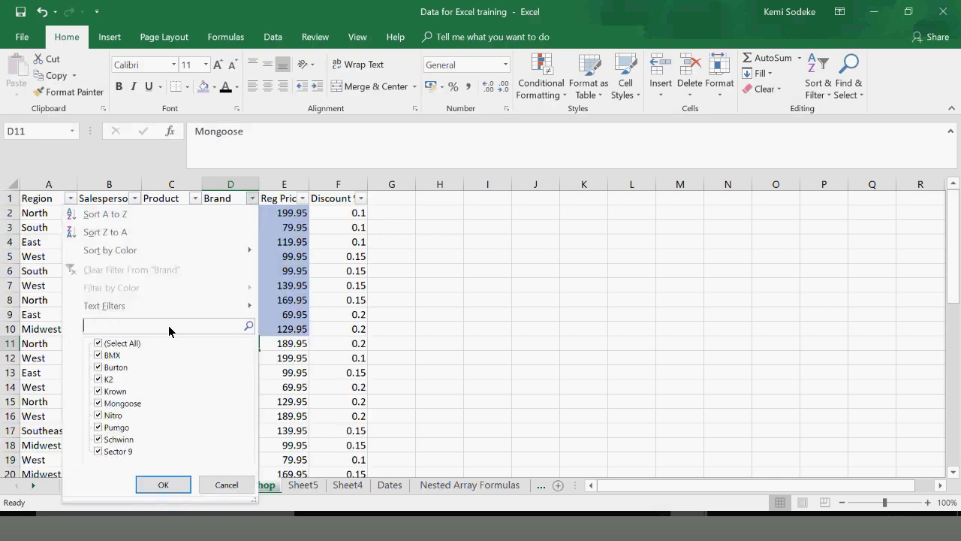
text(p)
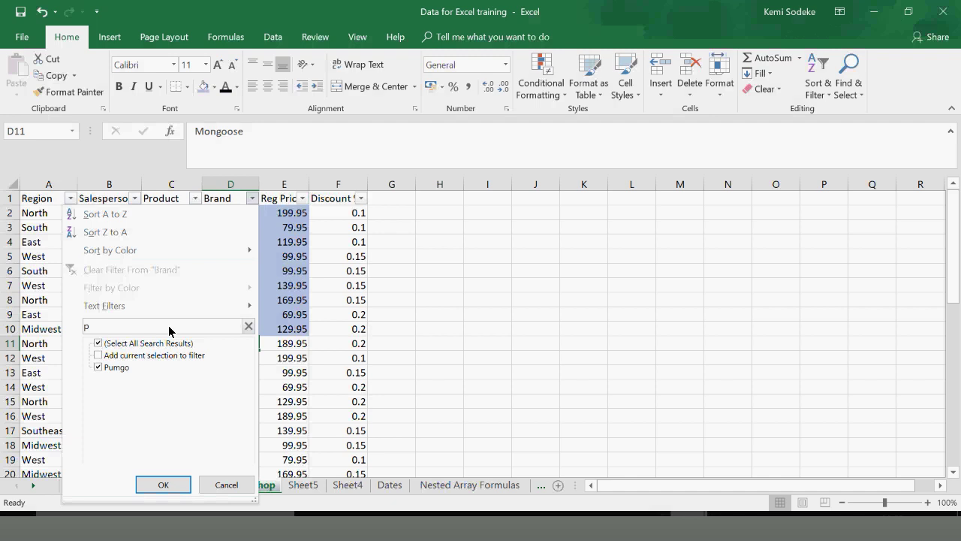
click(161, 485)
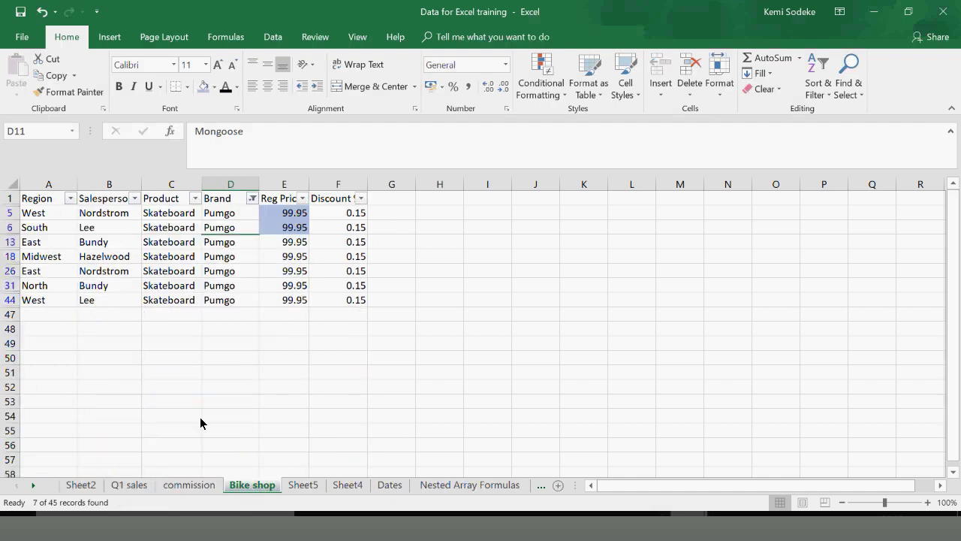
click(252, 200)
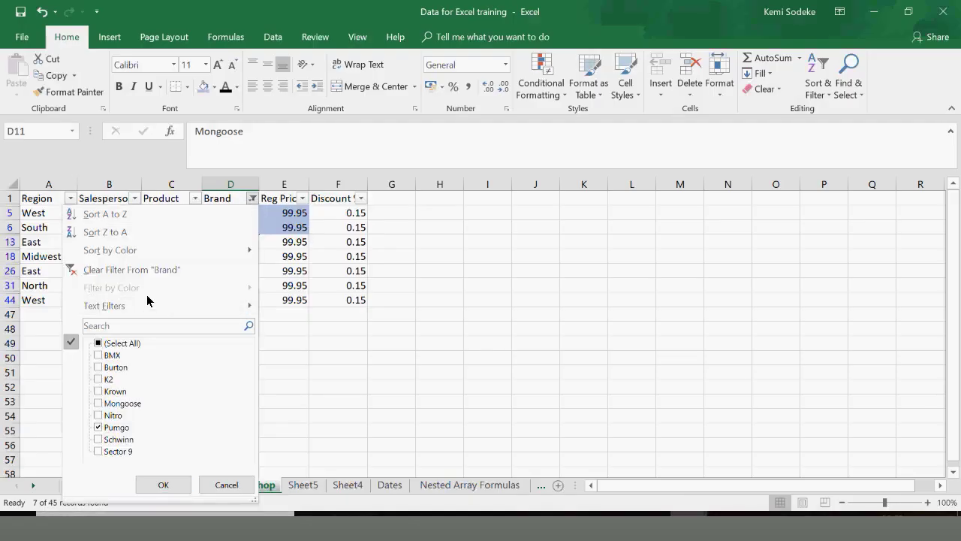
click(178, 270)
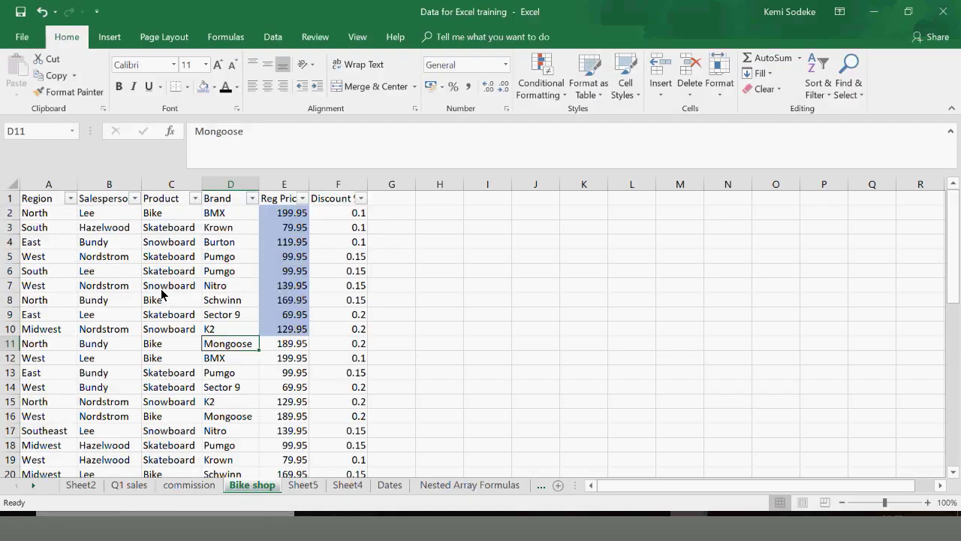
Filter the Brand column to brands containing 9
click(253, 198)
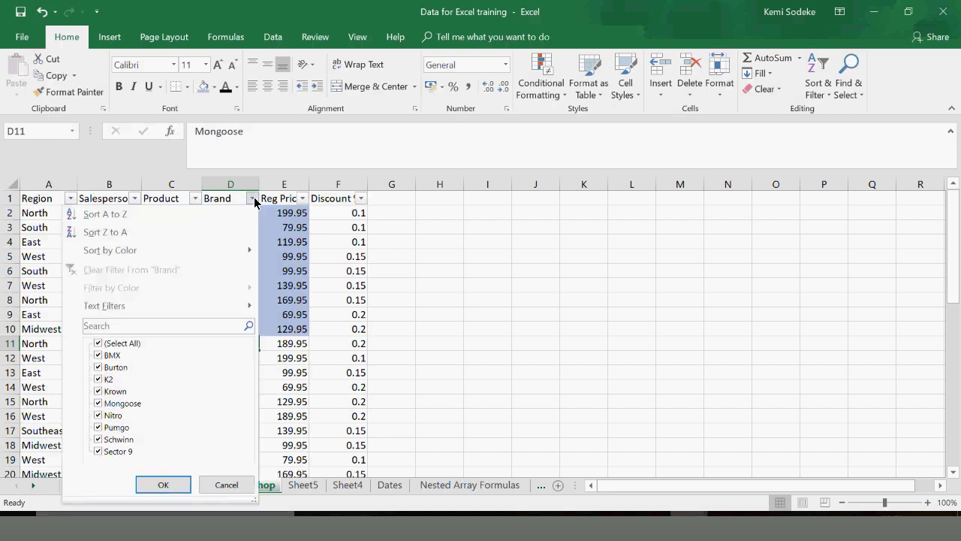
mouse_move(235, 312)
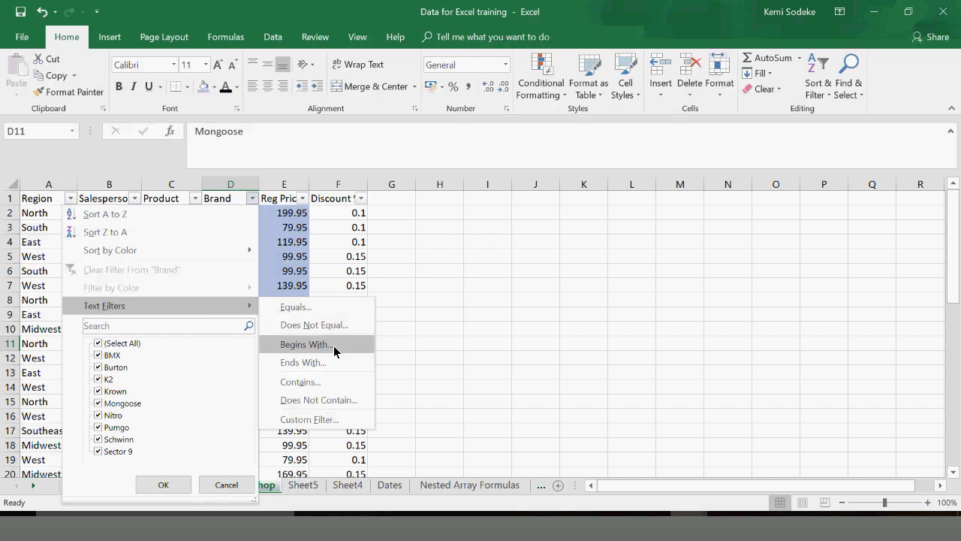
click(321, 385)
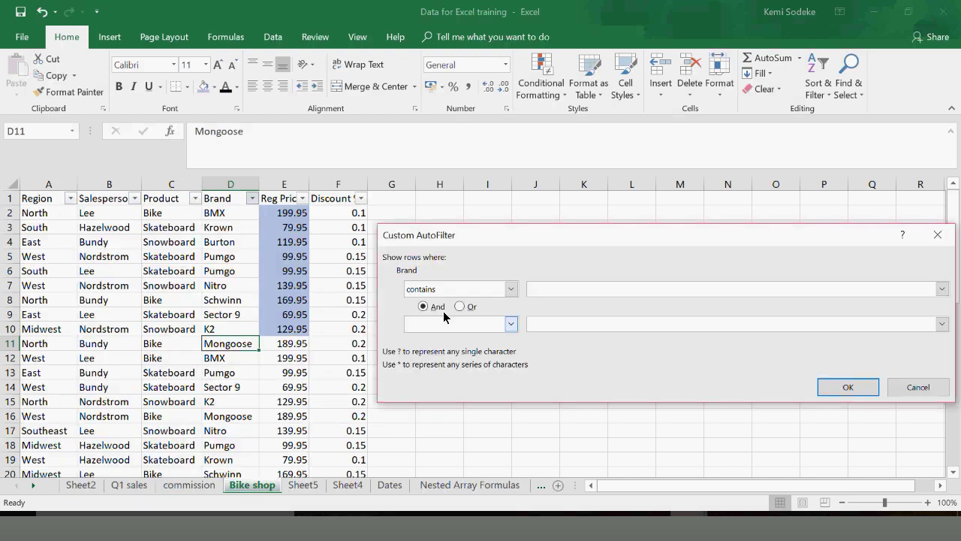
text(9)
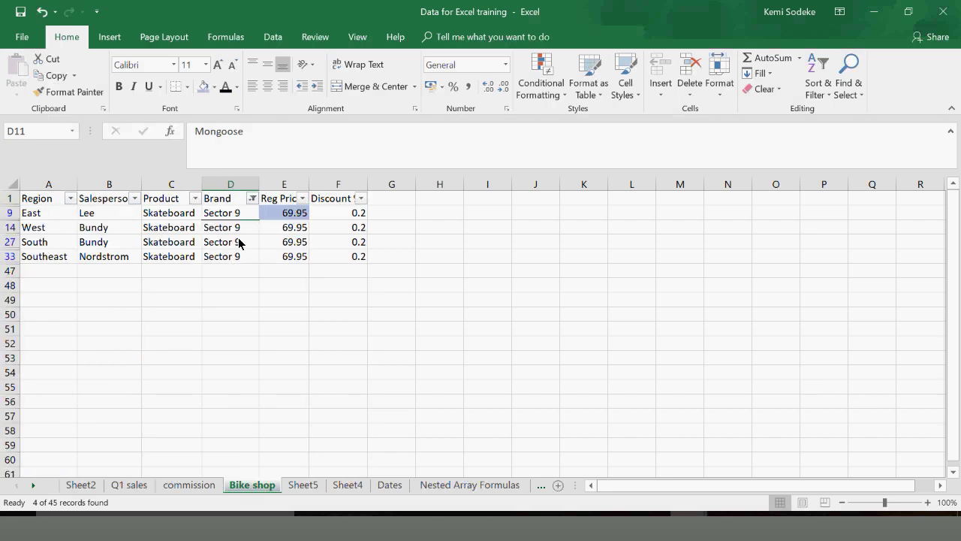
Change the Brand filter to a custom 'contains 9 Or begins with P' condition, showing Sector 9 and Pumgo
click(253, 199)
mouse_move(152, 313)
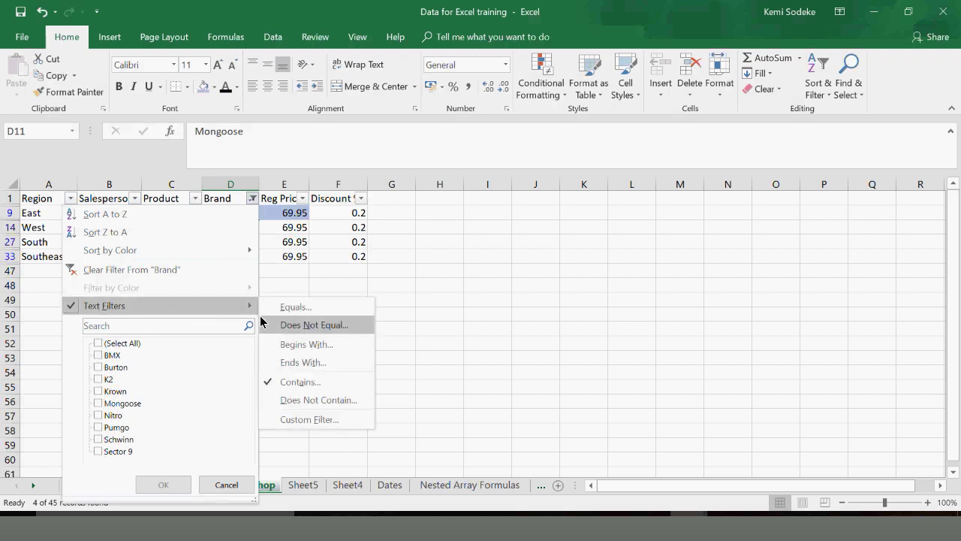
click(336, 422)
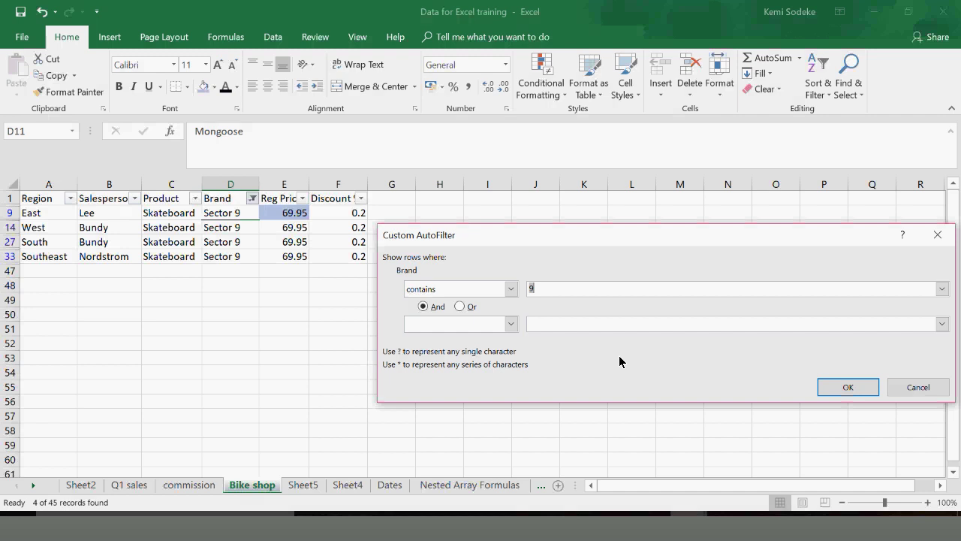
click(460, 306)
click(511, 323)
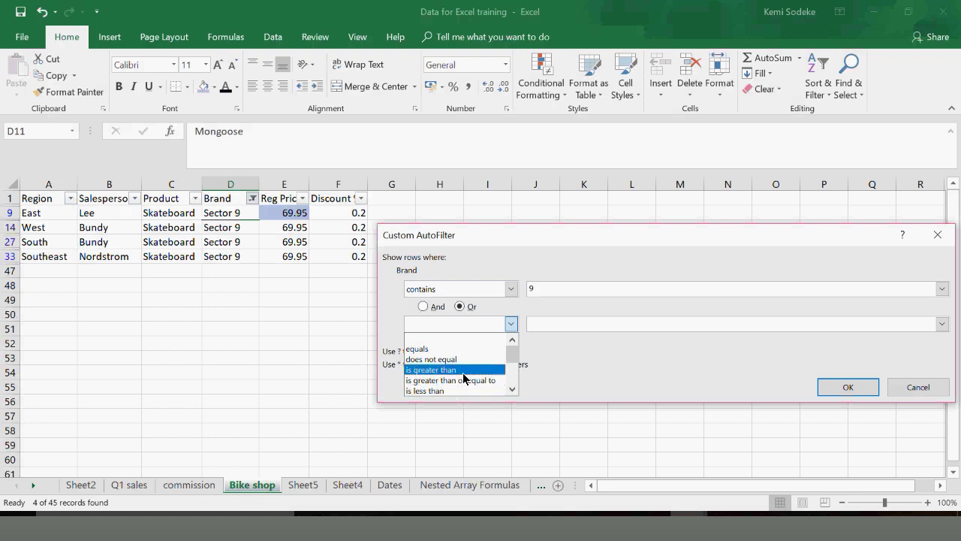
drag(508, 358, 513, 377)
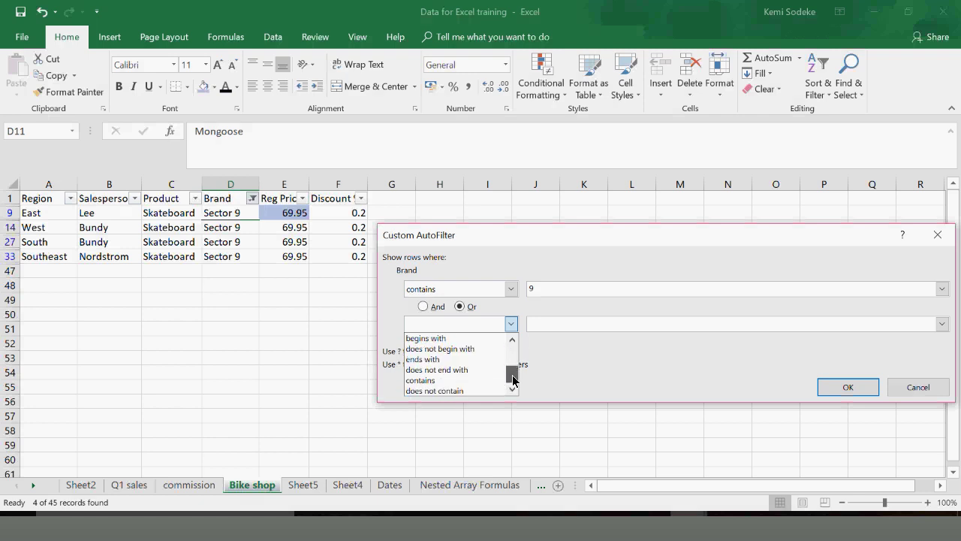
click(448, 339)
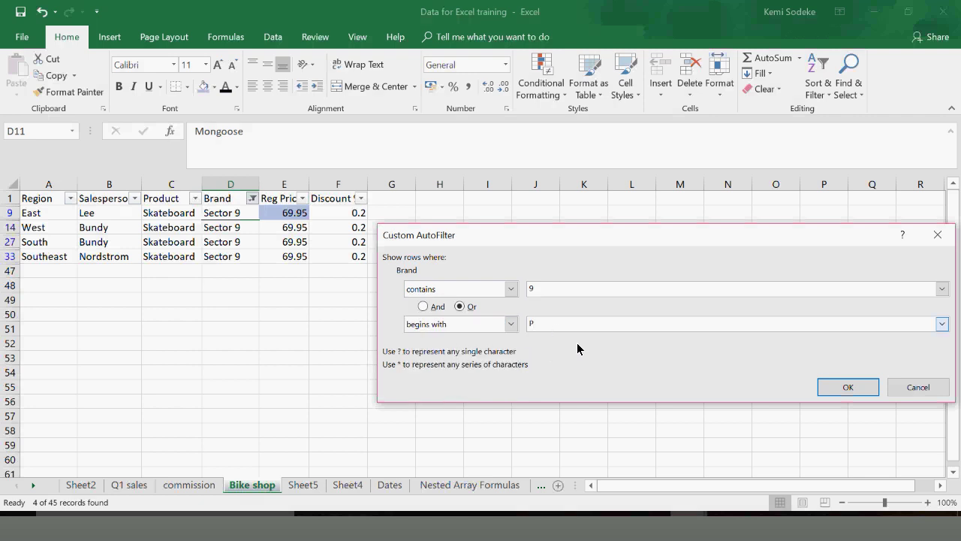
click(847, 388)
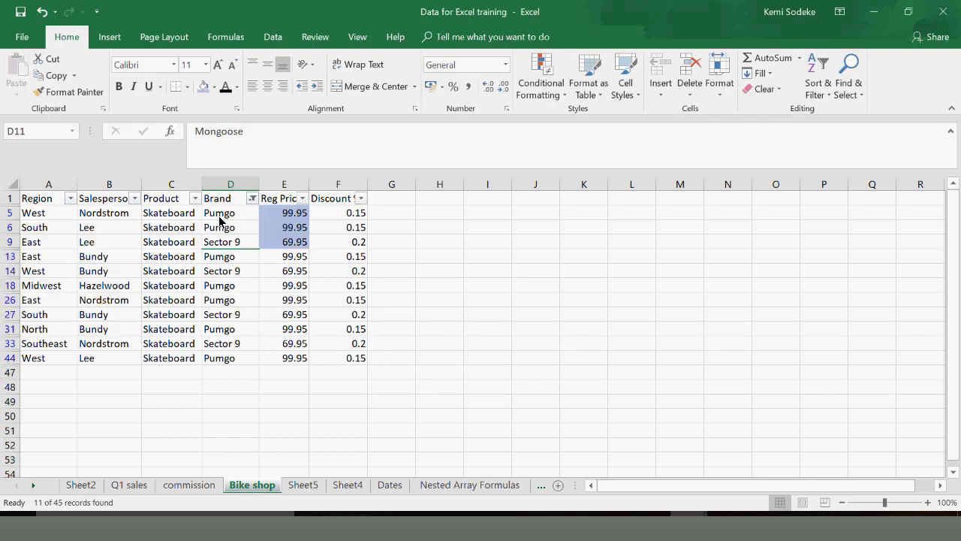
Clear the filter from Brand so all rows show again
click(243, 245)
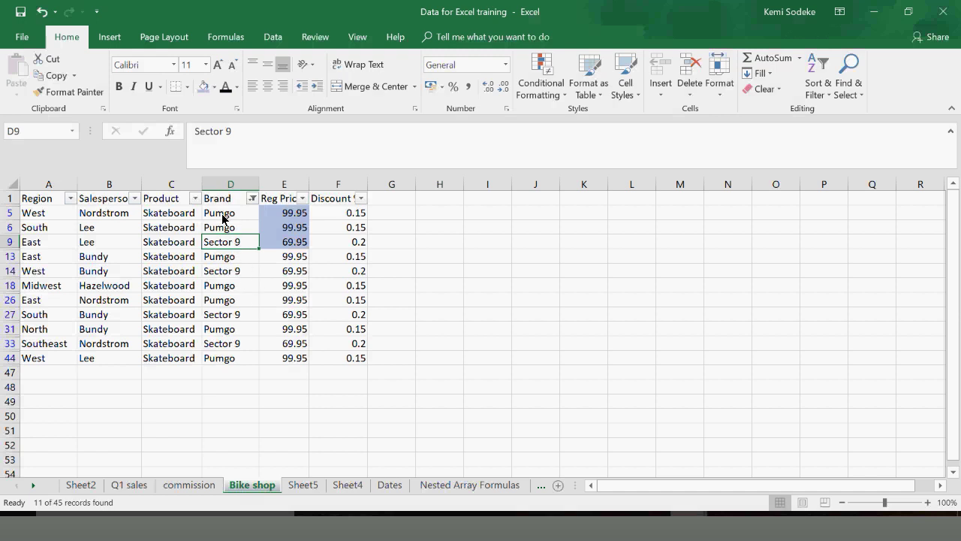
click(252, 198)
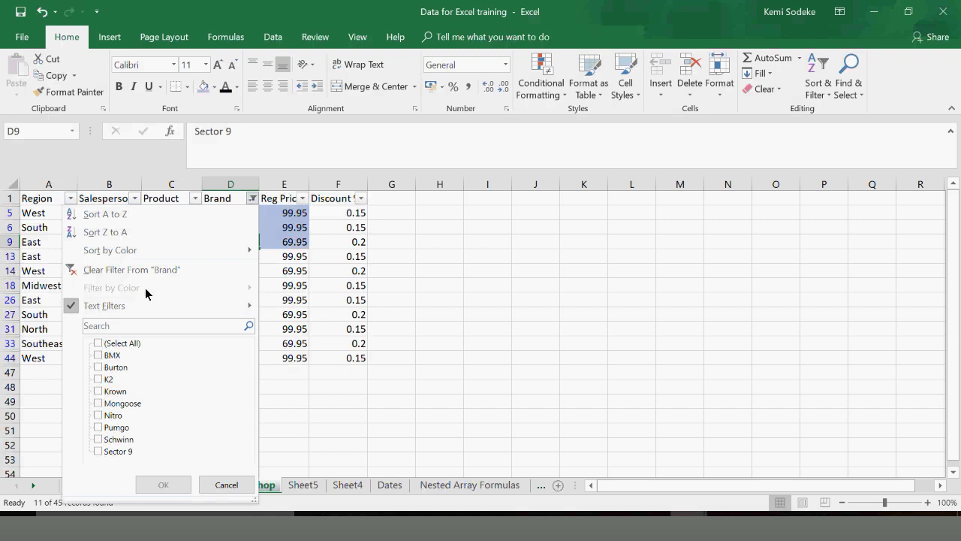
mouse_move(193, 309)
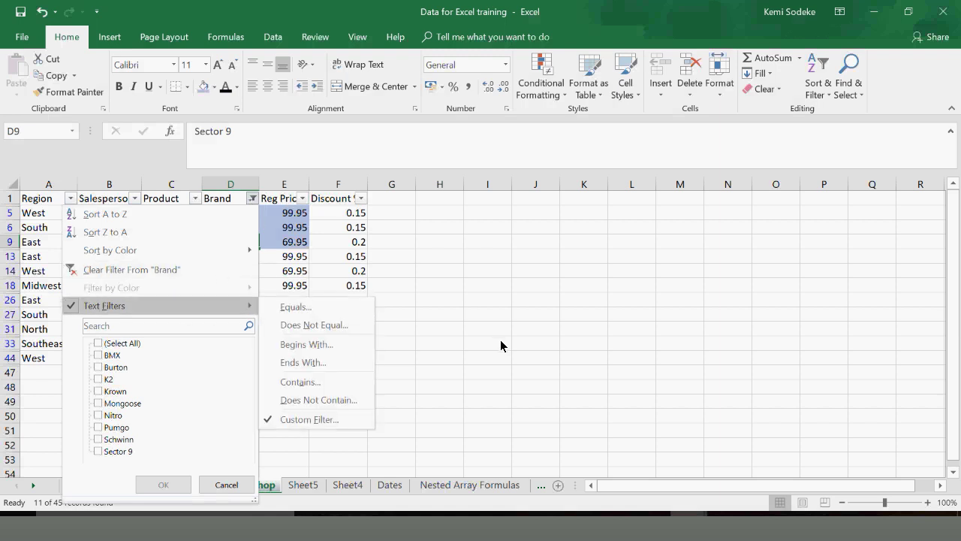
click(169, 274)
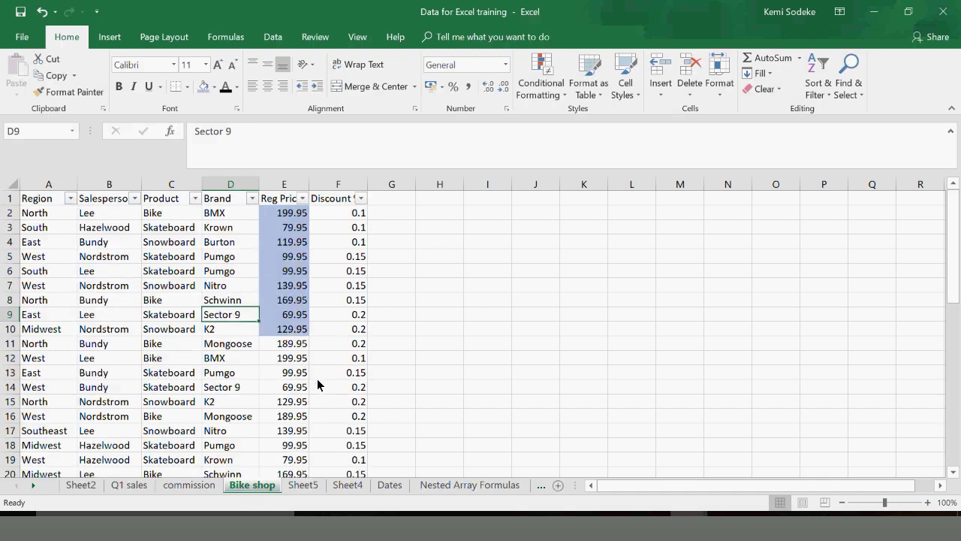
From cell C5, look at the Sort & Filter options and dismiss them without choosing any
click(146, 256)
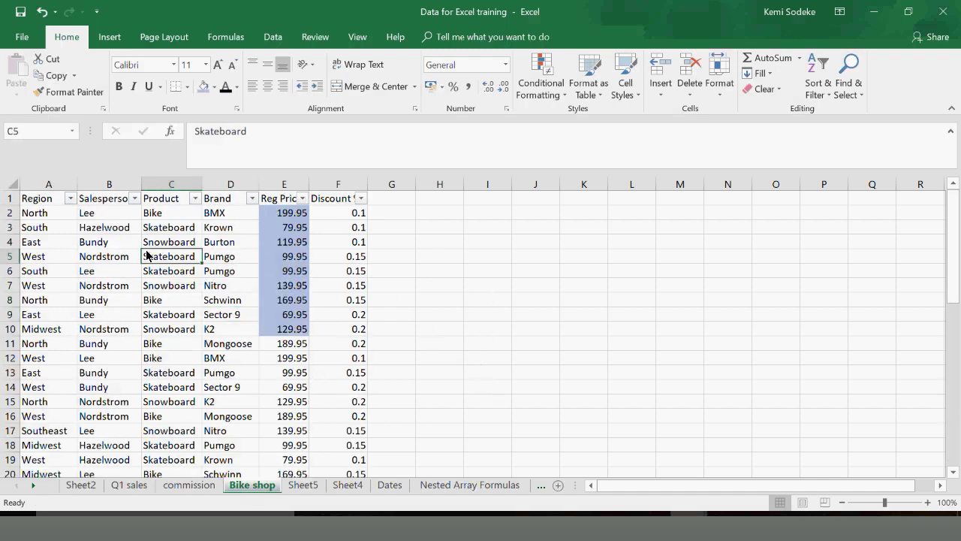
click(826, 95)
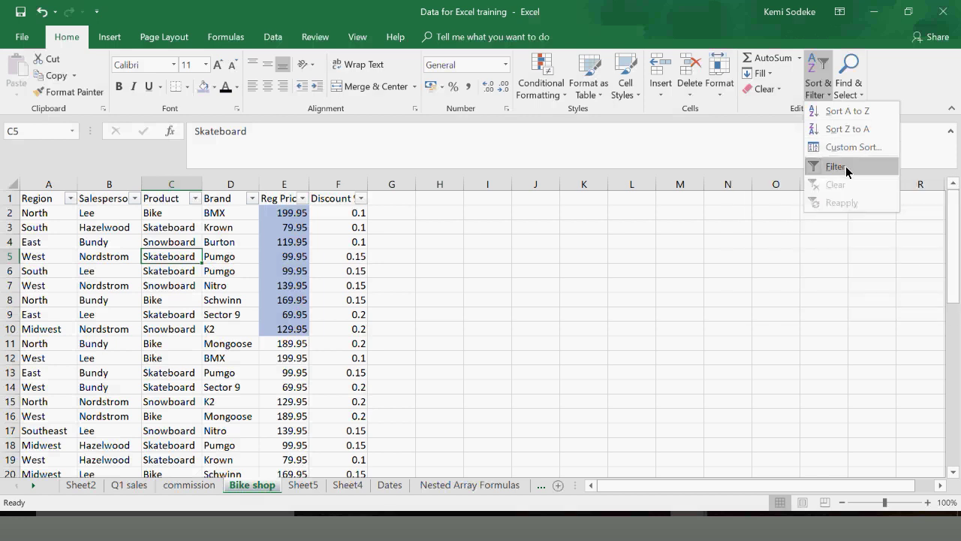
key(Escape)
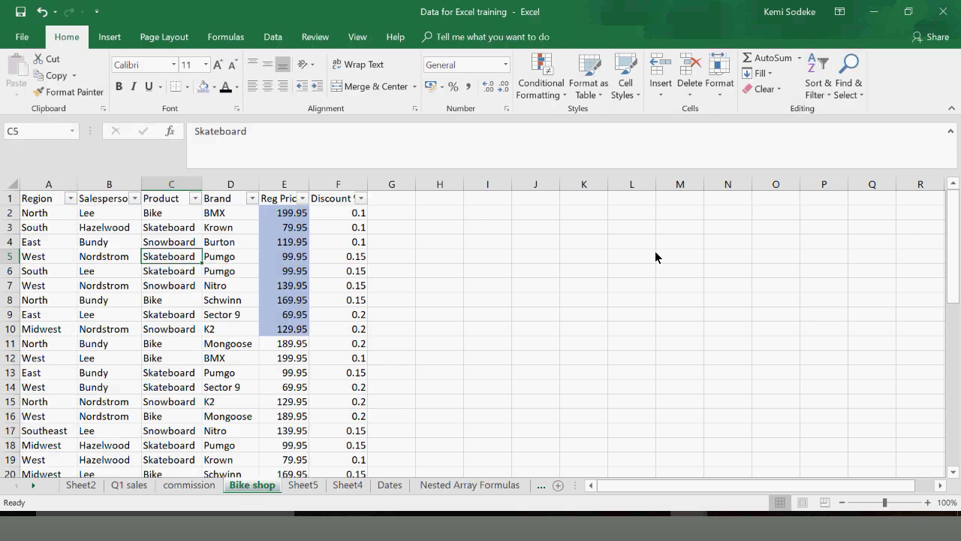
Select row 1 and cells I6 and I2, then go to the File > Open page with Ctrl+O
click(10, 198)
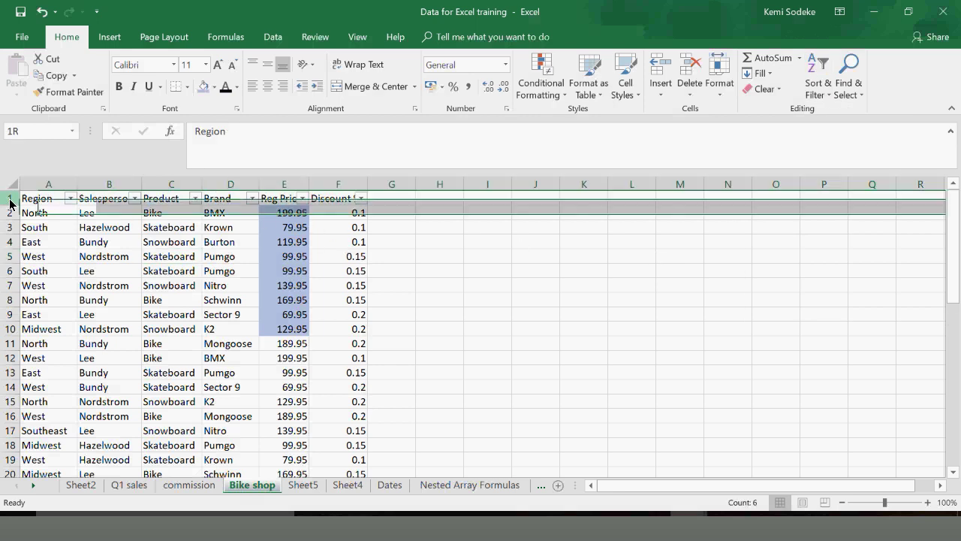
click(490, 272)
drag(954, 293, 914, 260)
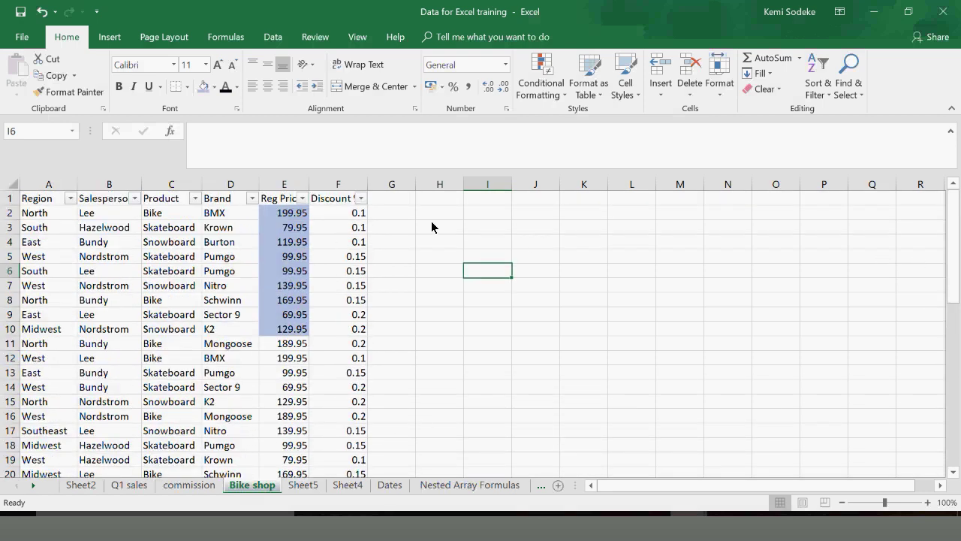
click(494, 214)
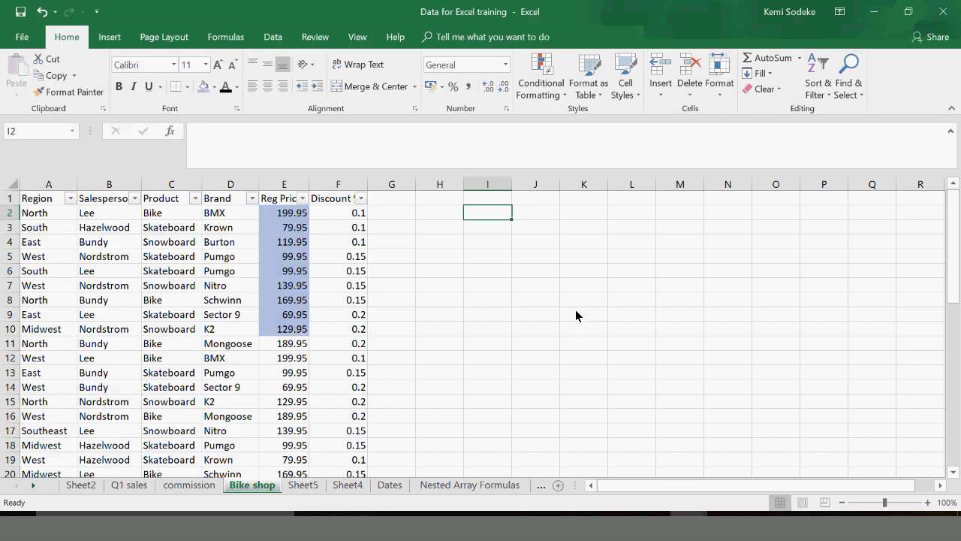
key(ctrl+o)
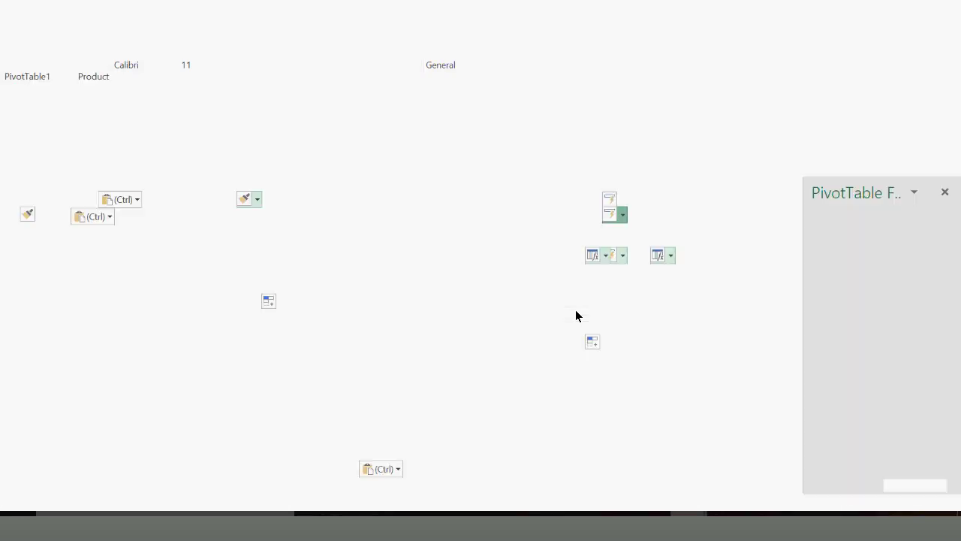
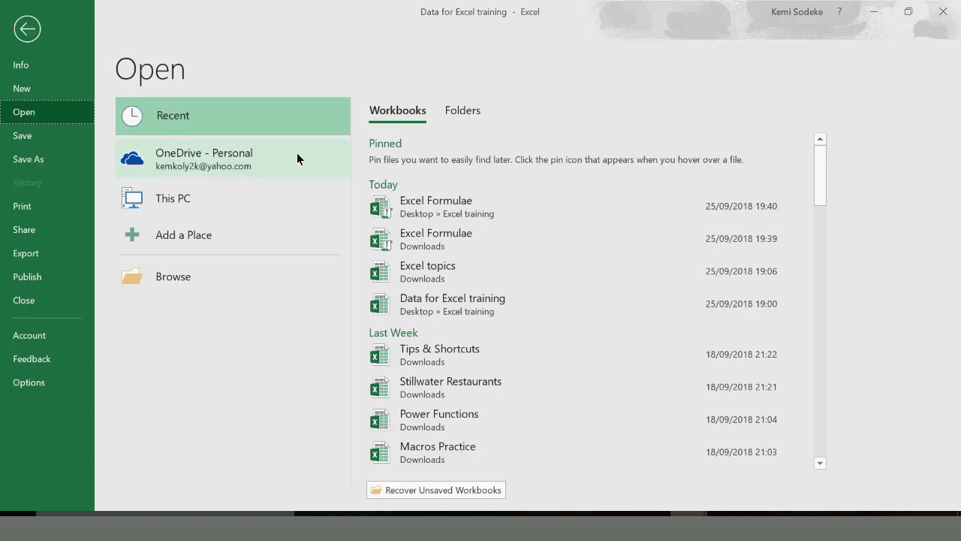
Go back from the Open backstage to the Bike shop worksheet
click(28, 29)
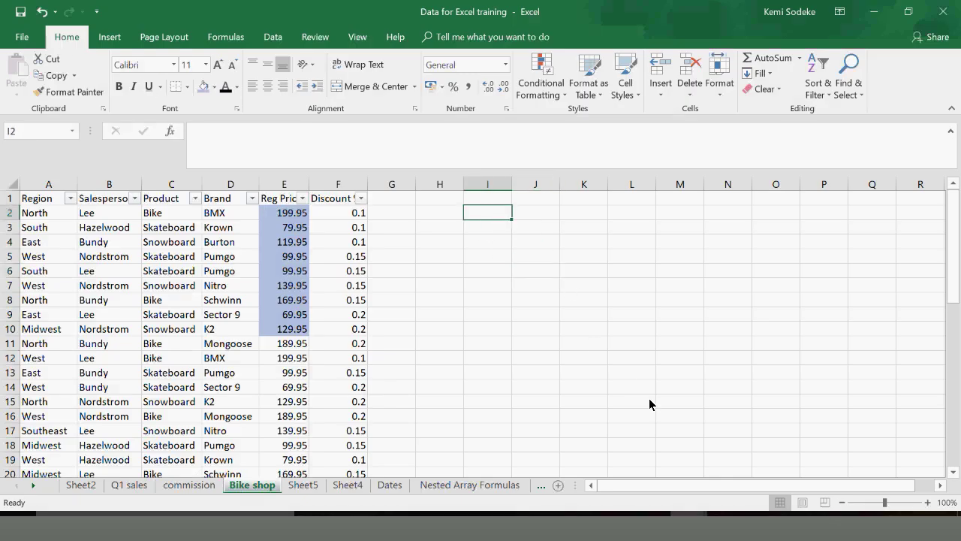
click(52, 217)
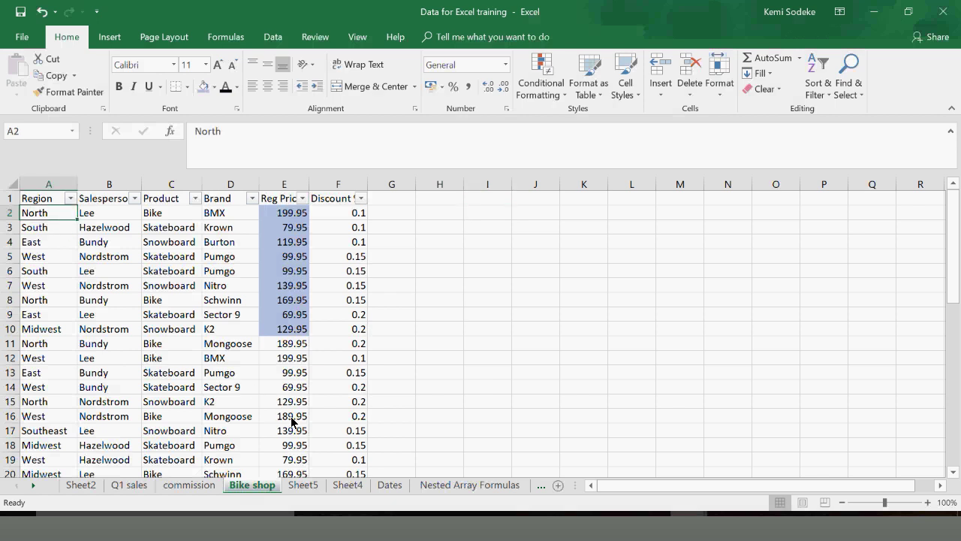
key(ctrl+c)
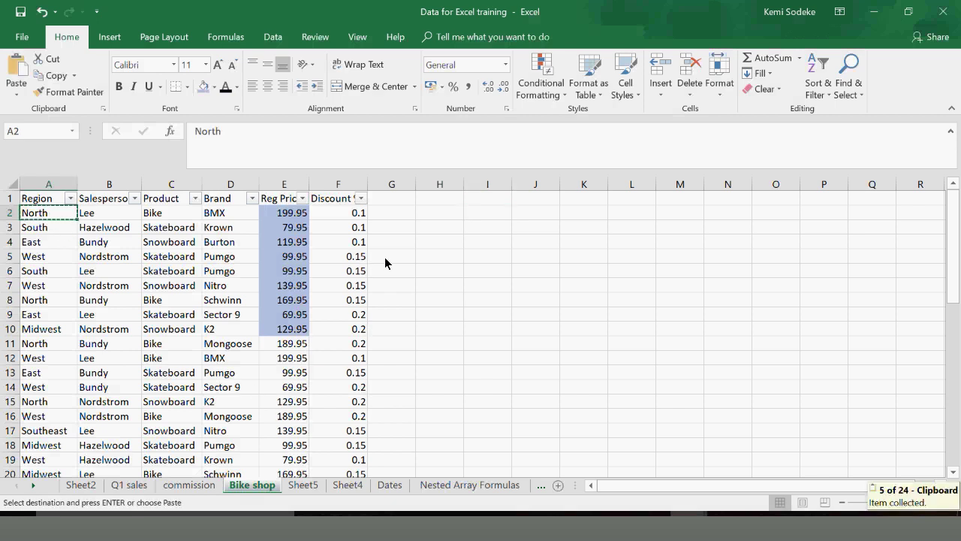
click(447, 216)
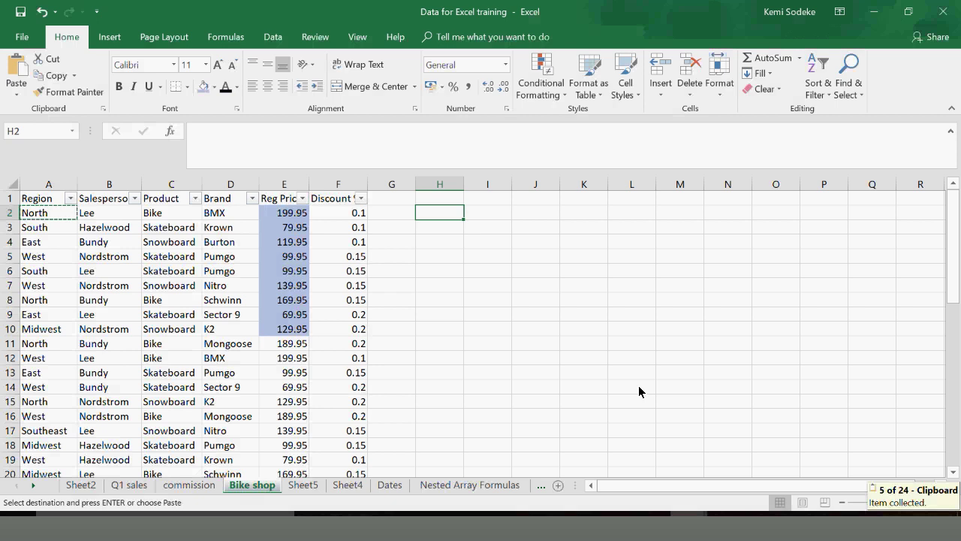
key(ctrl+v)
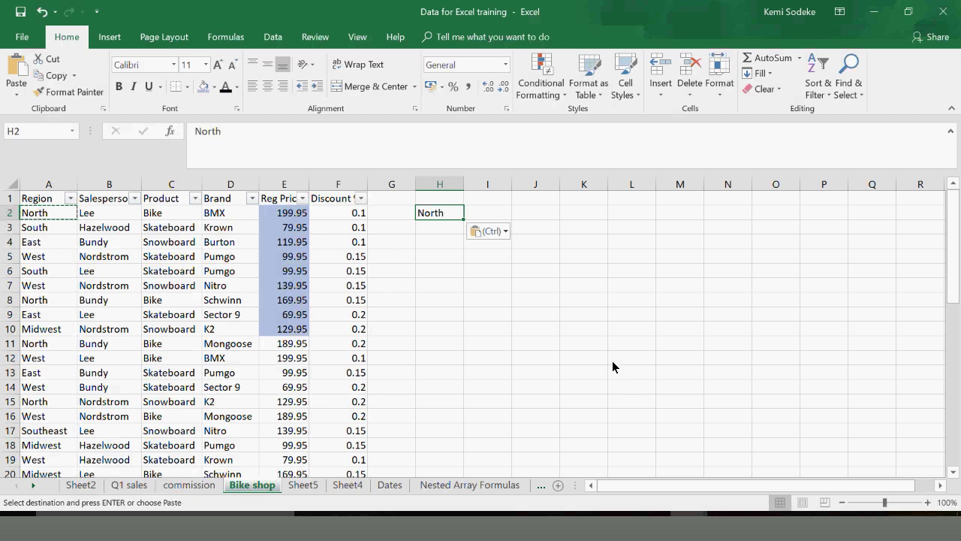
key(Down)
key(Down)
key(Down)
key(Down)
click(439, 219)
key(Delete)
click(441, 244)
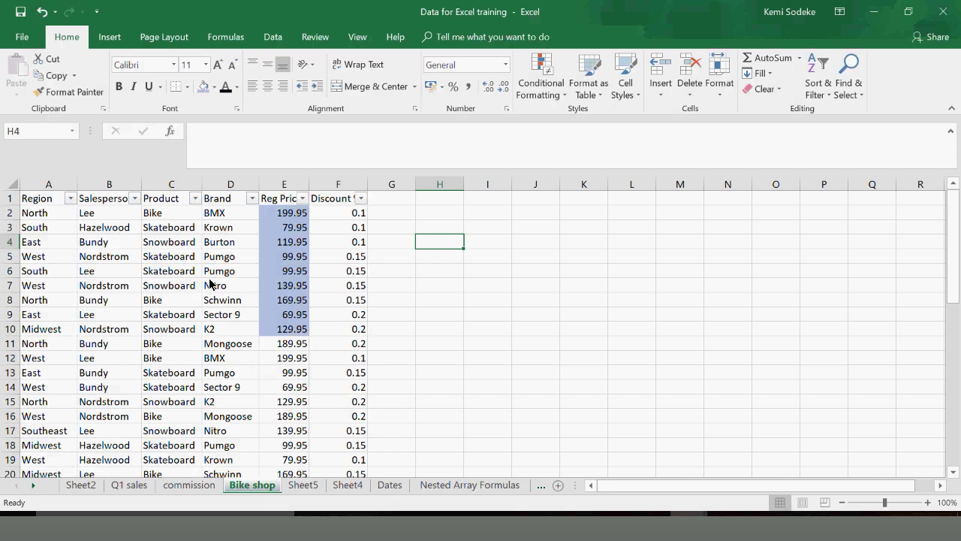
Open Find and Replace with BMX as the search term, moving the dialog aside
click(225, 217)
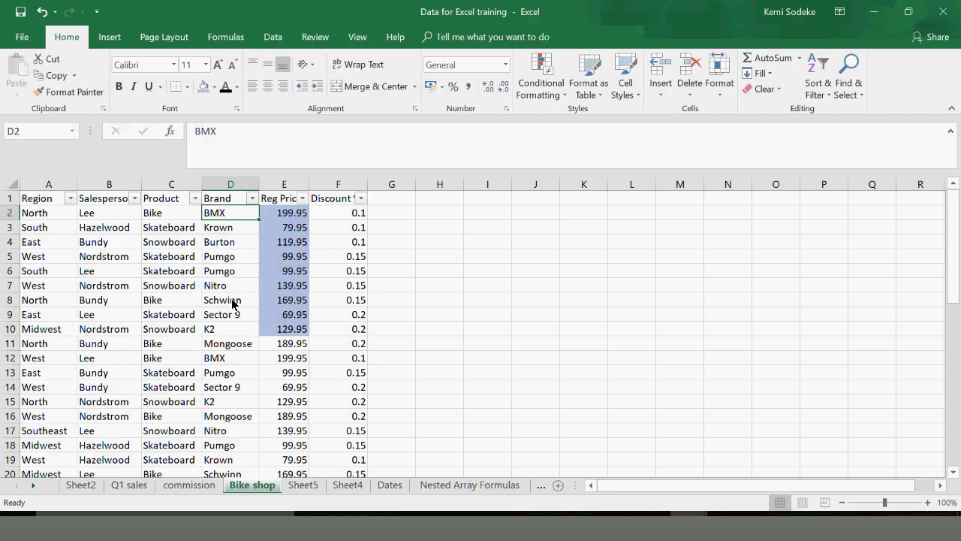
click(224, 259)
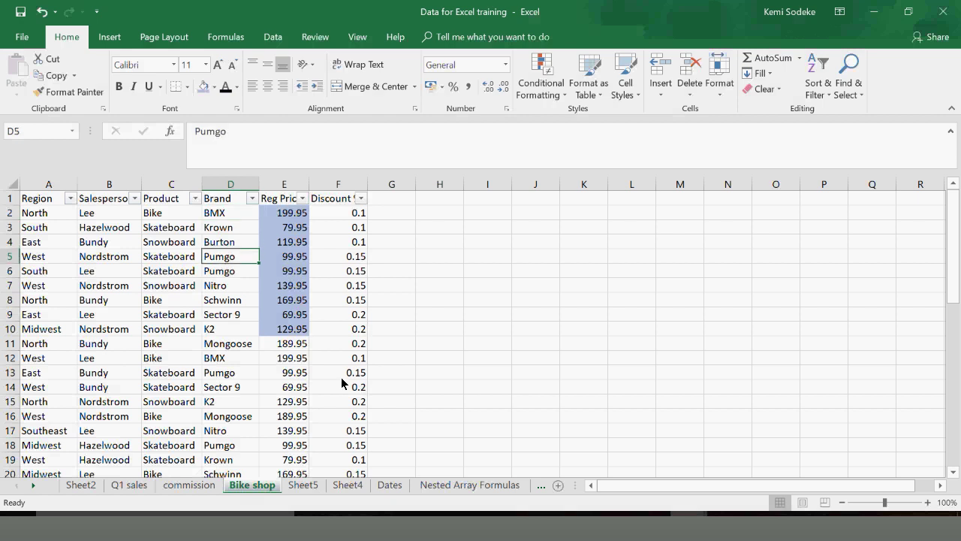
key(ctrl+f)
drag(579, 283, 562, 239)
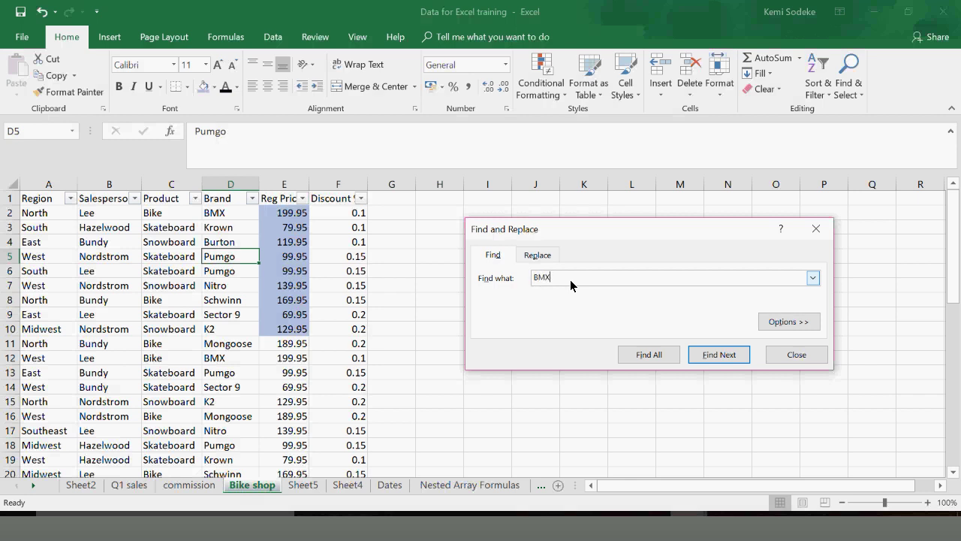
Replace all 7 BMX brand entries with BMT, then close the dialog
click(537, 255)
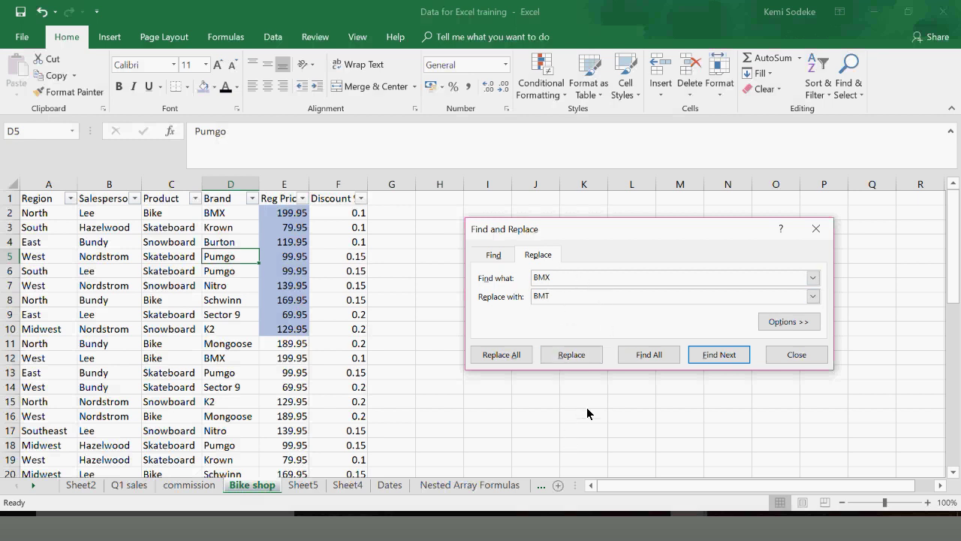
click(507, 359)
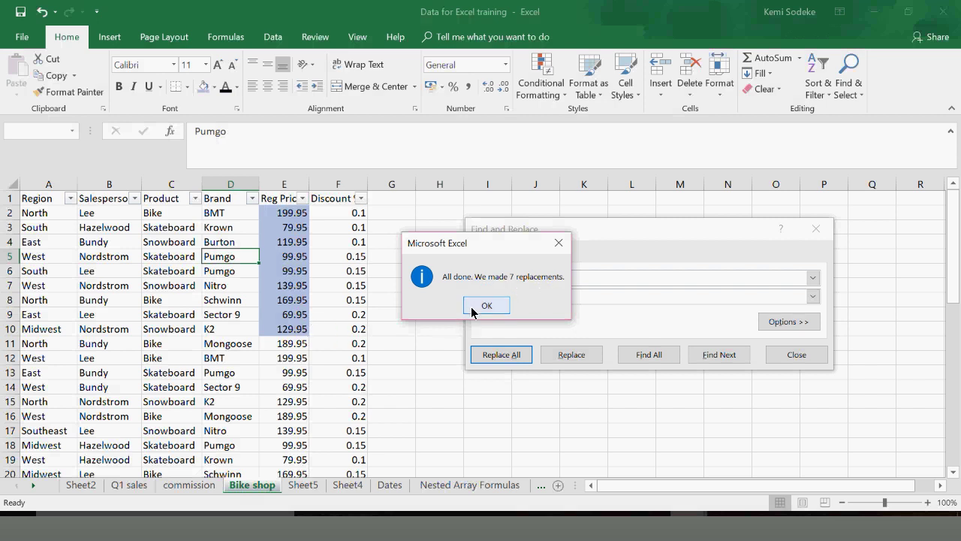
click(495, 307)
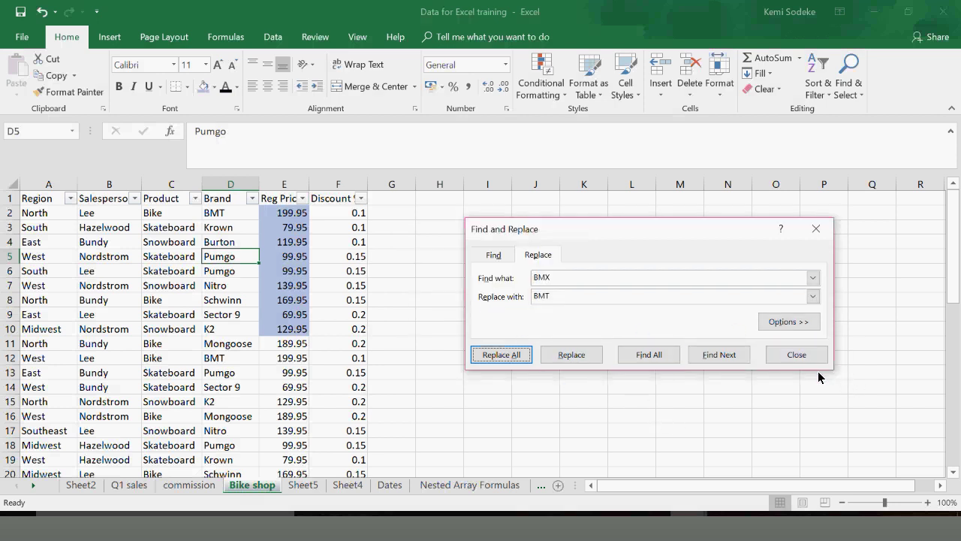
click(797, 354)
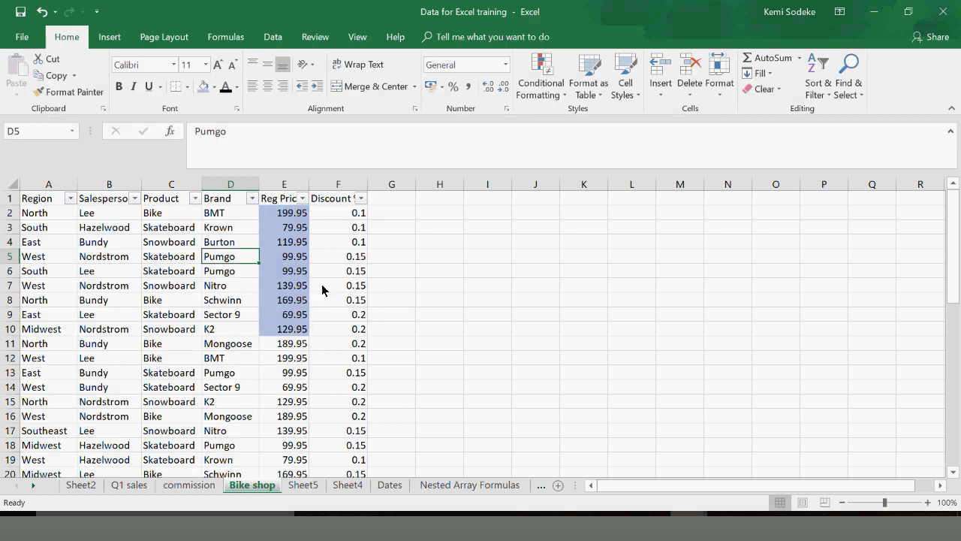
Enter the heading 'Shortcut Keys' in H2
click(434, 260)
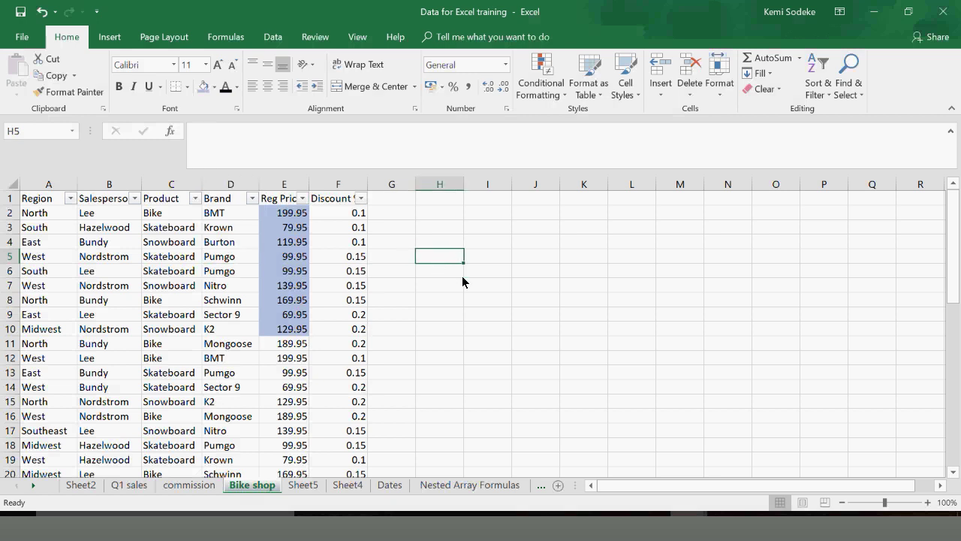
click(424, 216)
text(Sh)
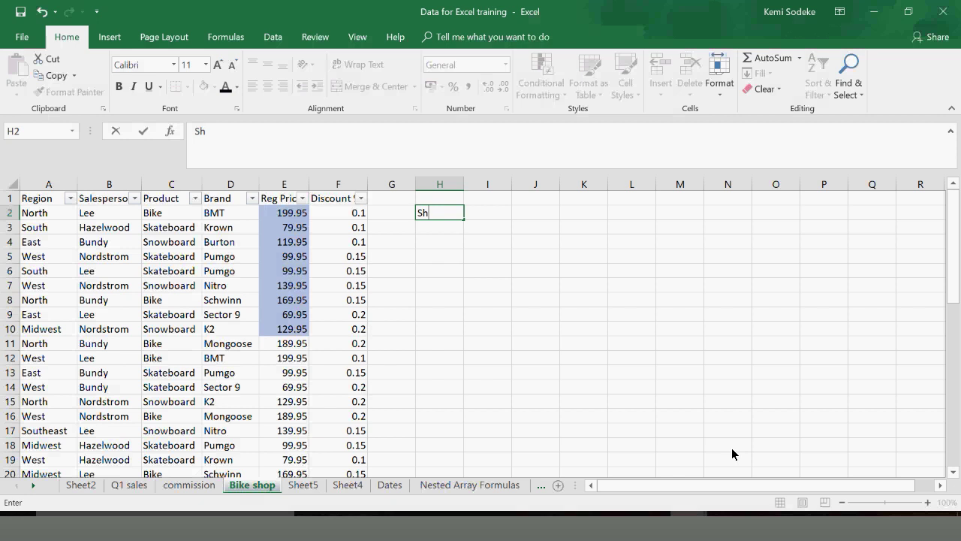
text(ortcut Keys)
key(Return)
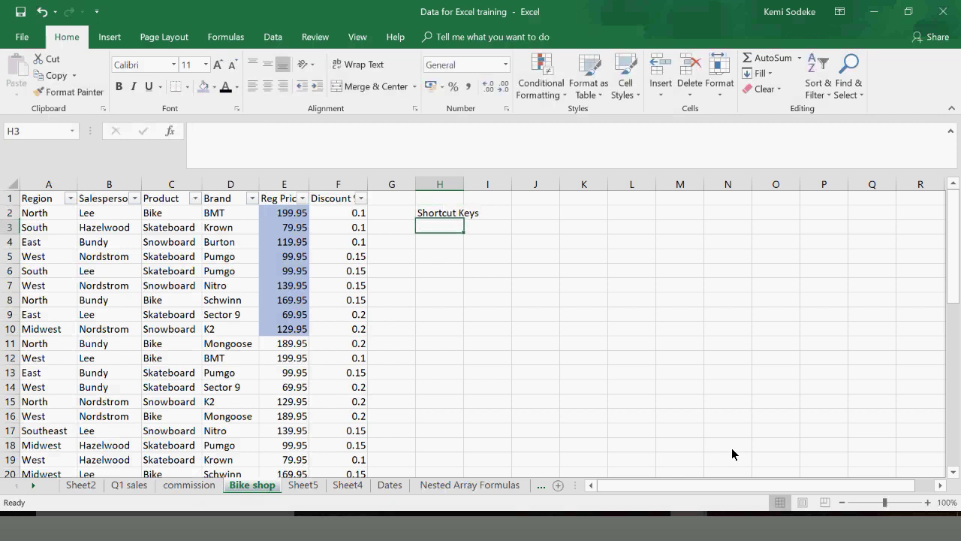
Fill row 3 with Ctl in H3, F in I3 and Find in J3
text(C)
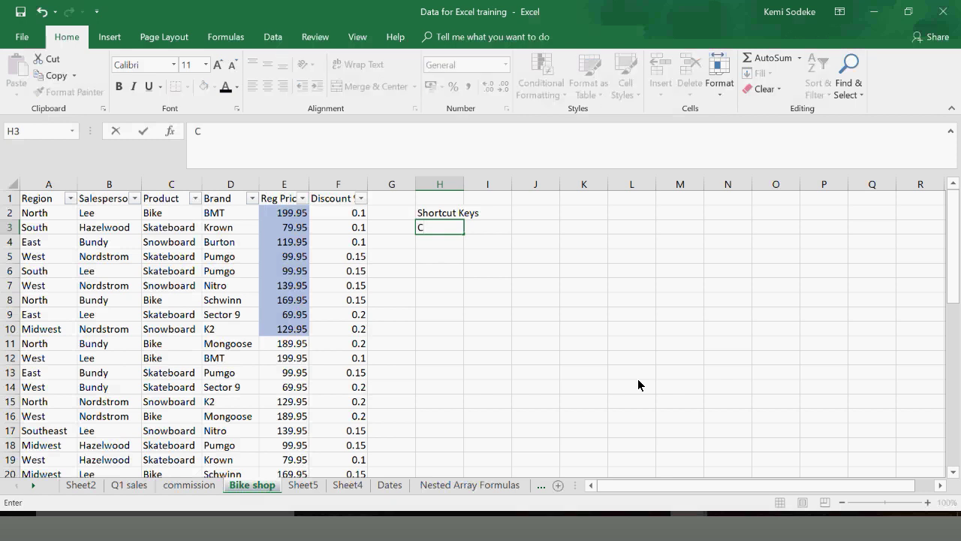
text(y)
key(BackSpace)
text(tl)
click(477, 260)
click(472, 223)
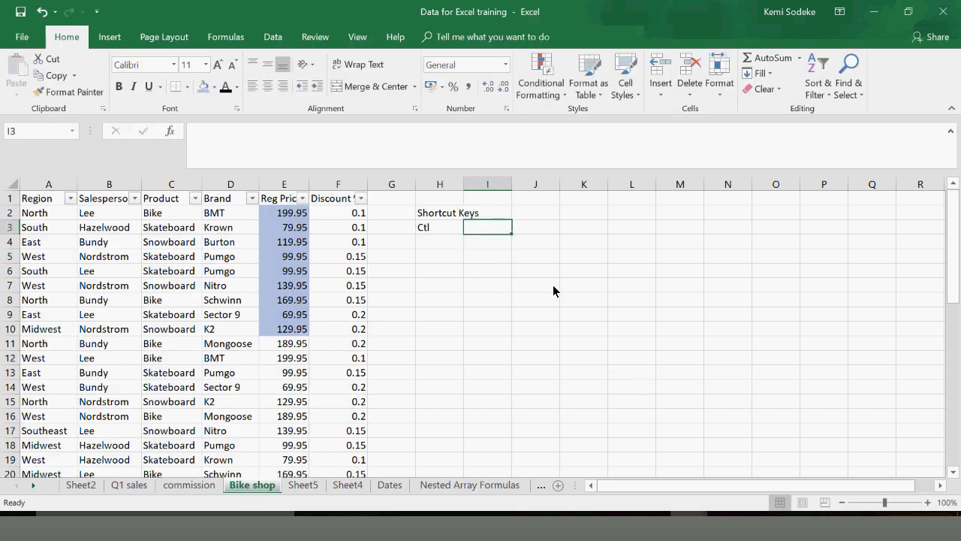
text(F)
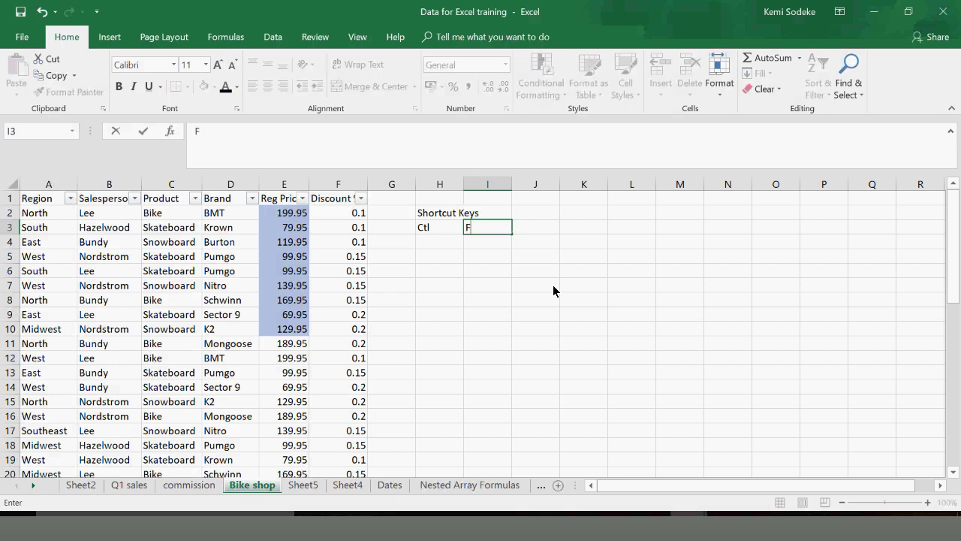
click(527, 228)
text(Find)
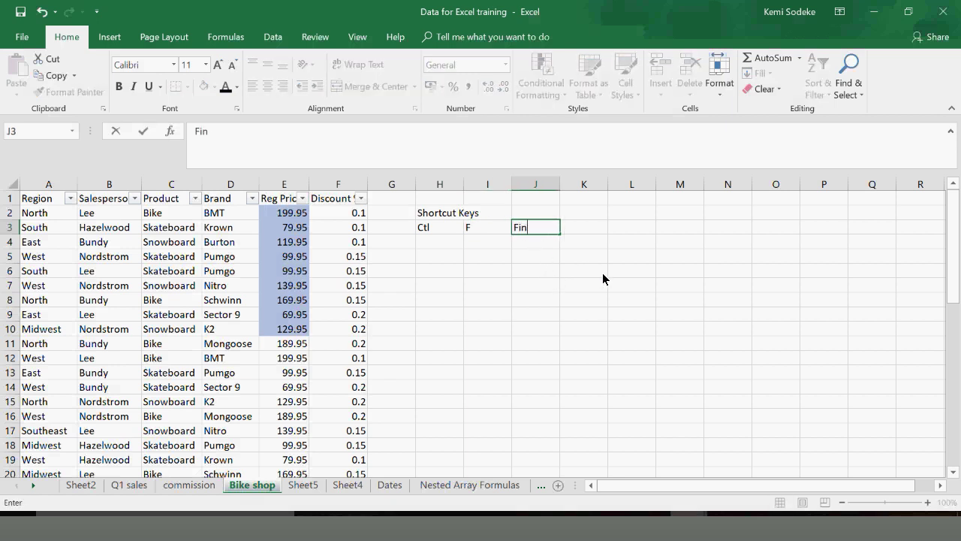
click(489, 313)
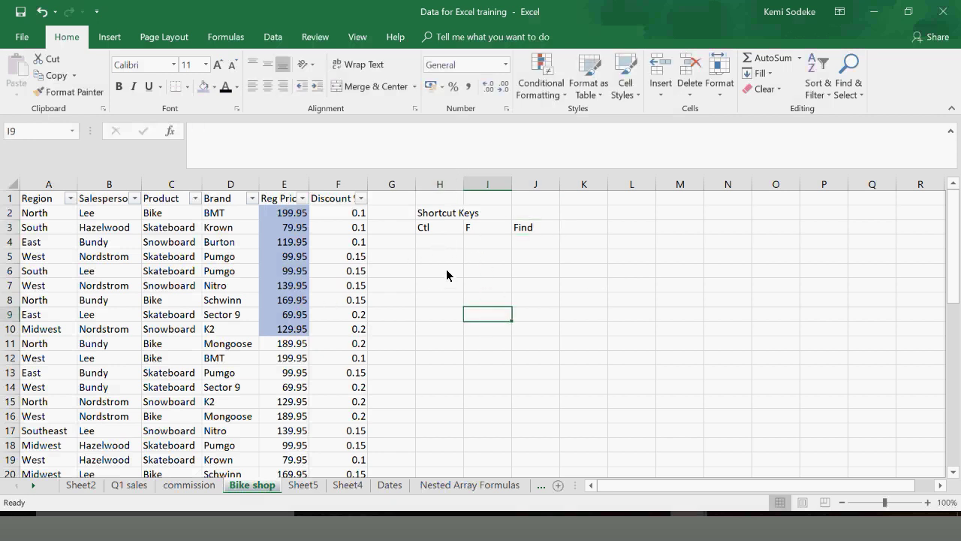
click(442, 242)
Fill Ctl down column H to H13 and add P with Paste in row 4
click(435, 228)
drag(464, 236, 481, 376)
click(480, 242)
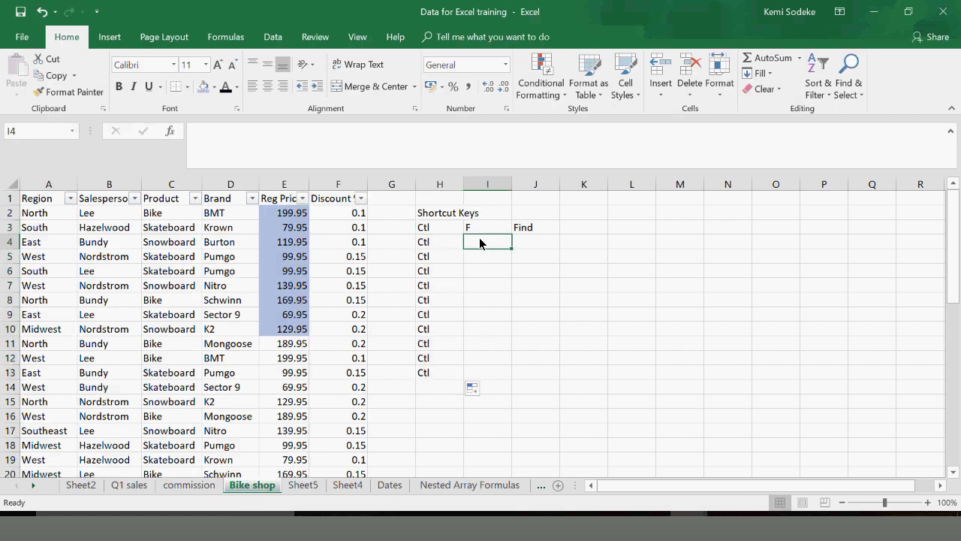
text(P)
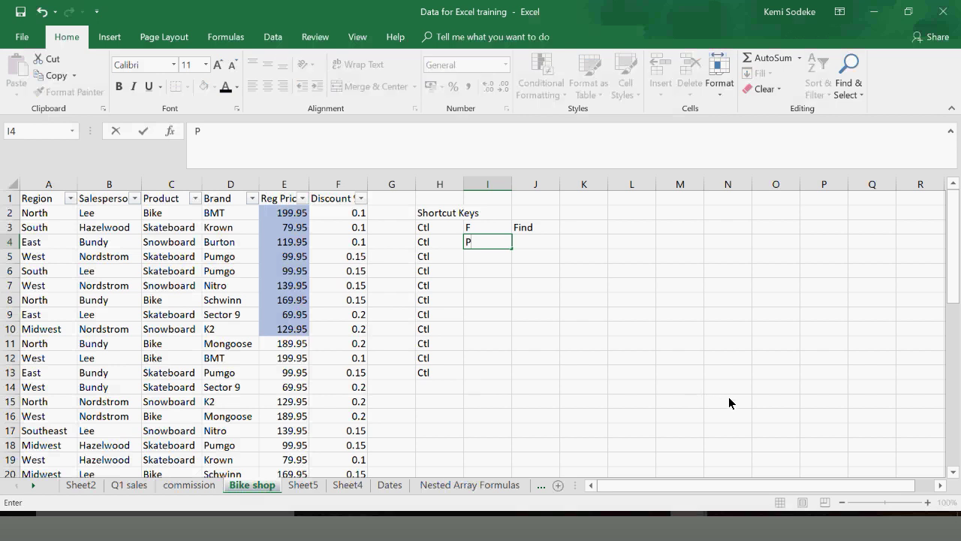
drag(522, 340, 532, 243)
click(531, 243)
text(P)
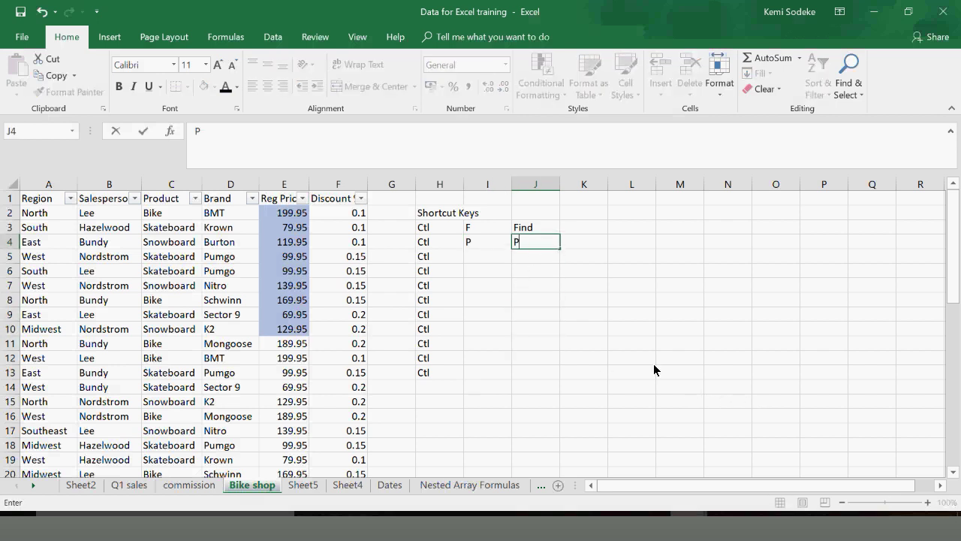
text(aste)
key(Return)
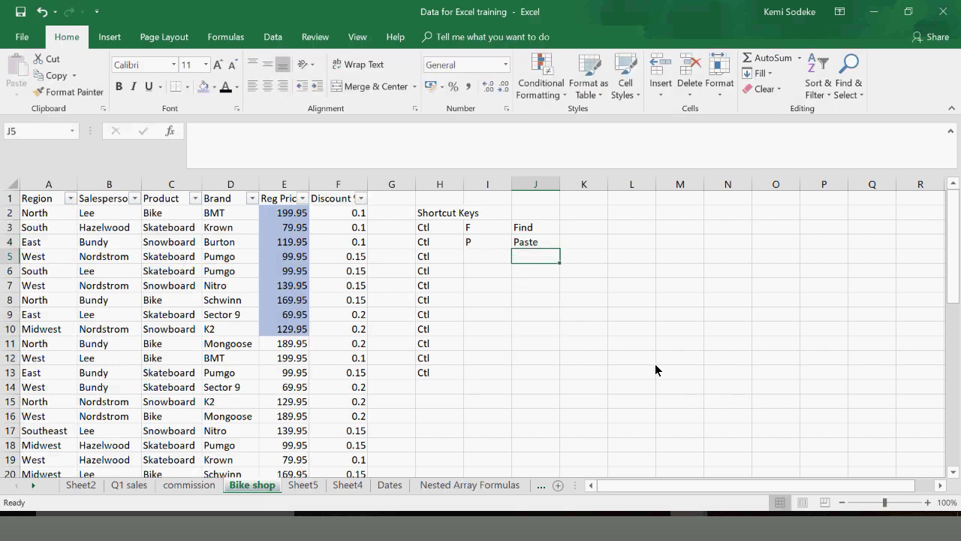
Add C Copy in row 5 and X Cut in row 6
click(474, 256)
text(C)
click(527, 256)
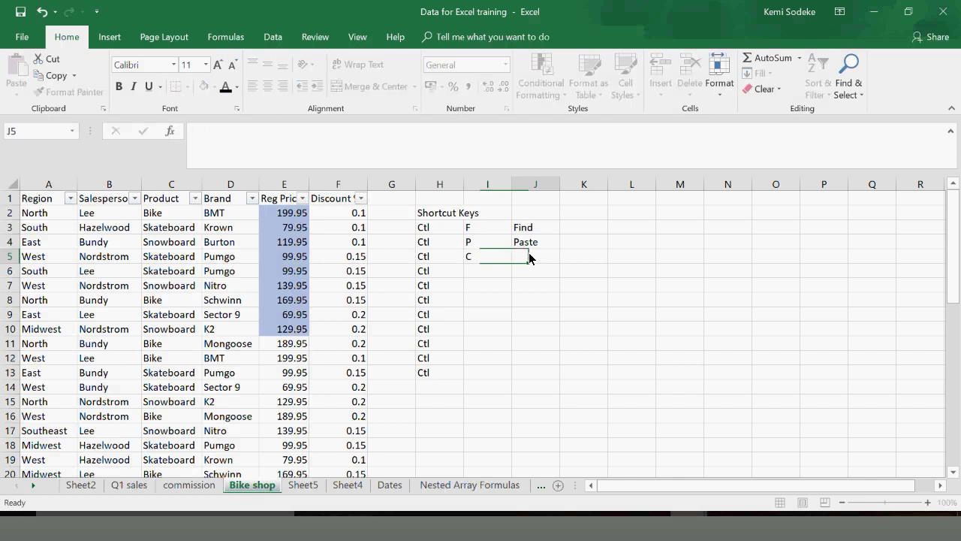
text(Copy)
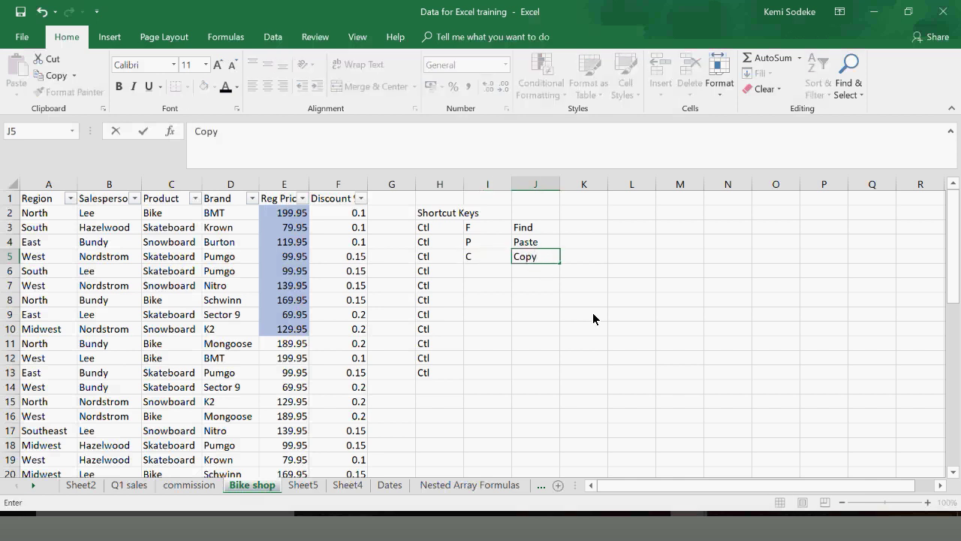
key(Return)
click(481, 277)
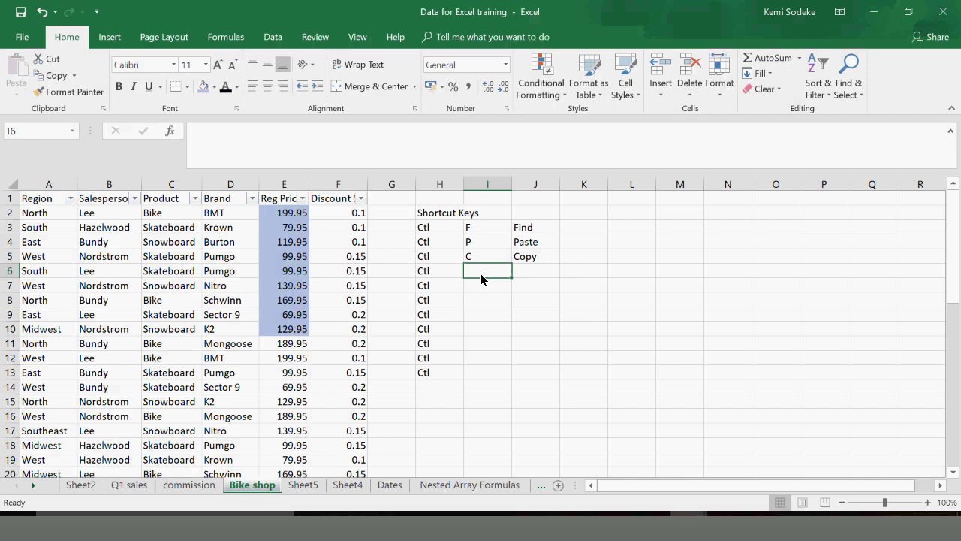
text(X)
click(529, 274)
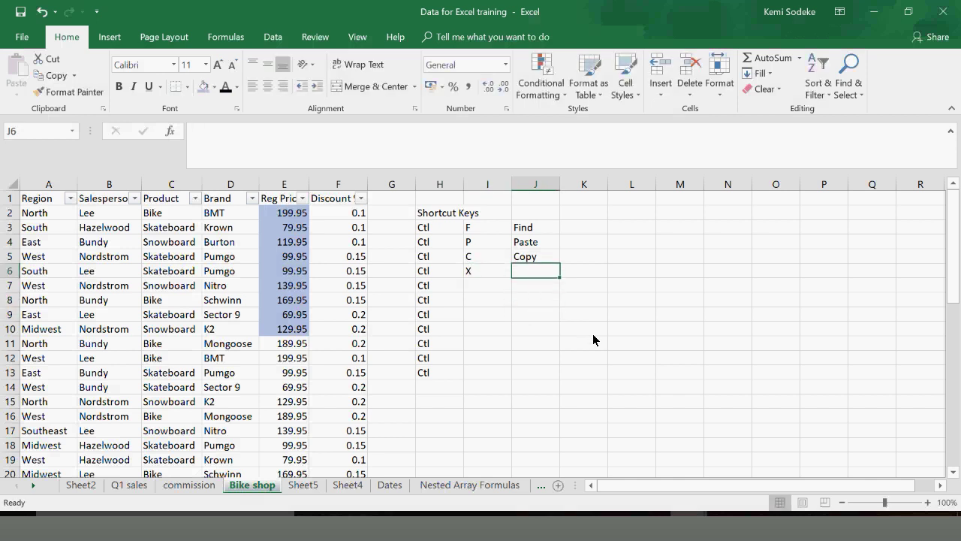
text(Cut)
key(Return)
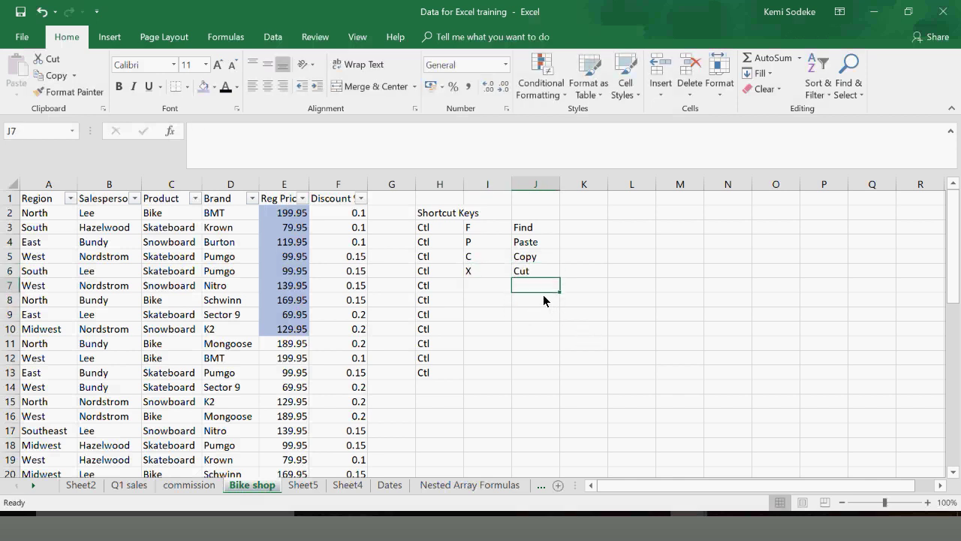
drag(529, 357, 593, 373)
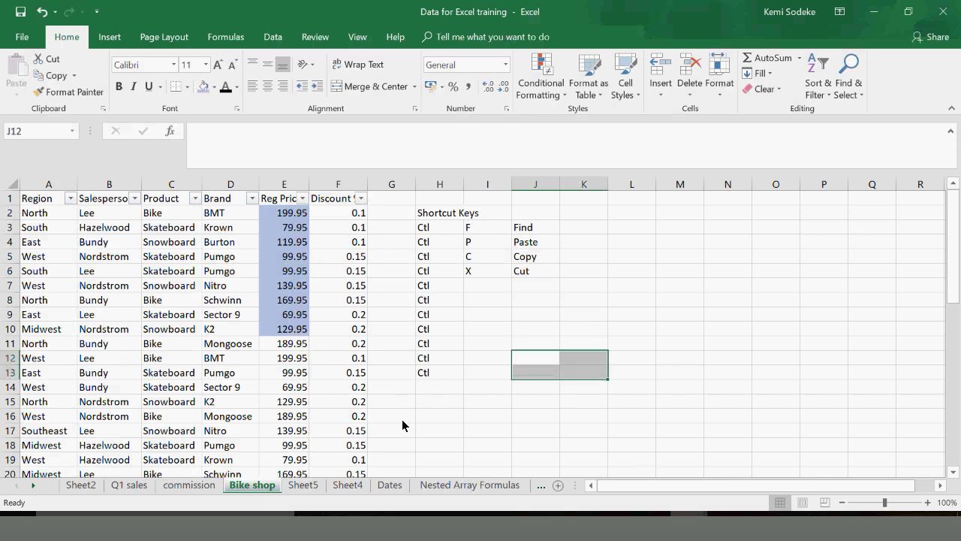
Copy 189.95 from E11 into I11 and cut 199.95 from E12 into I12
click(292, 347)
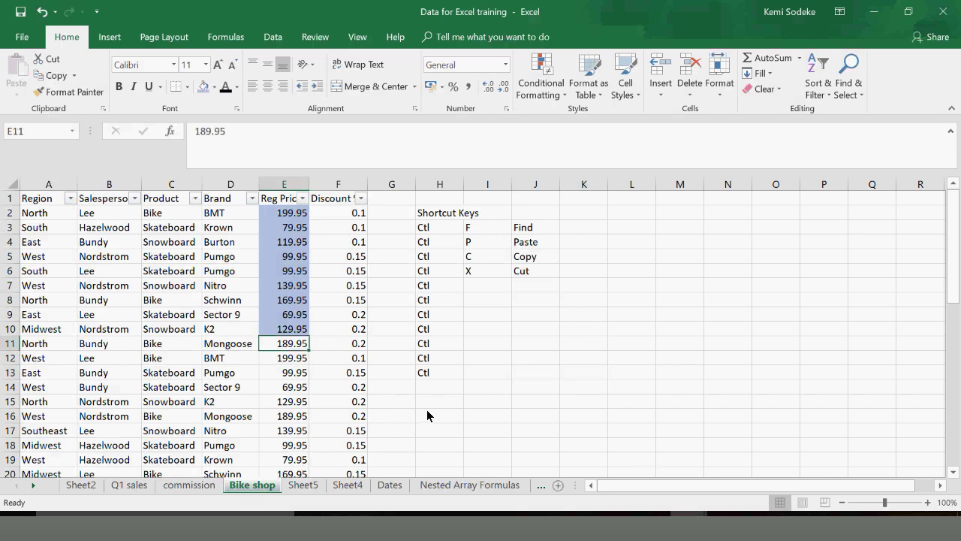
key(ctrl+c)
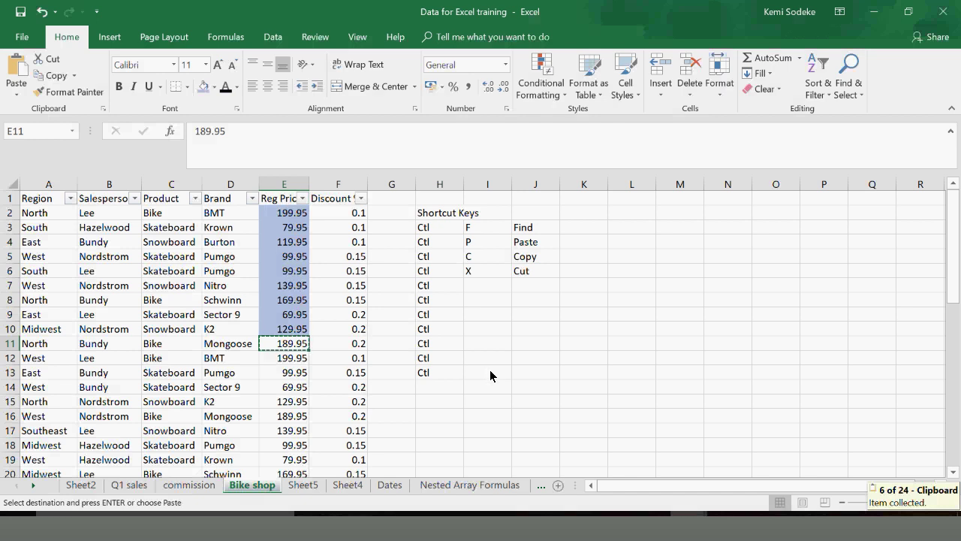
click(482, 346)
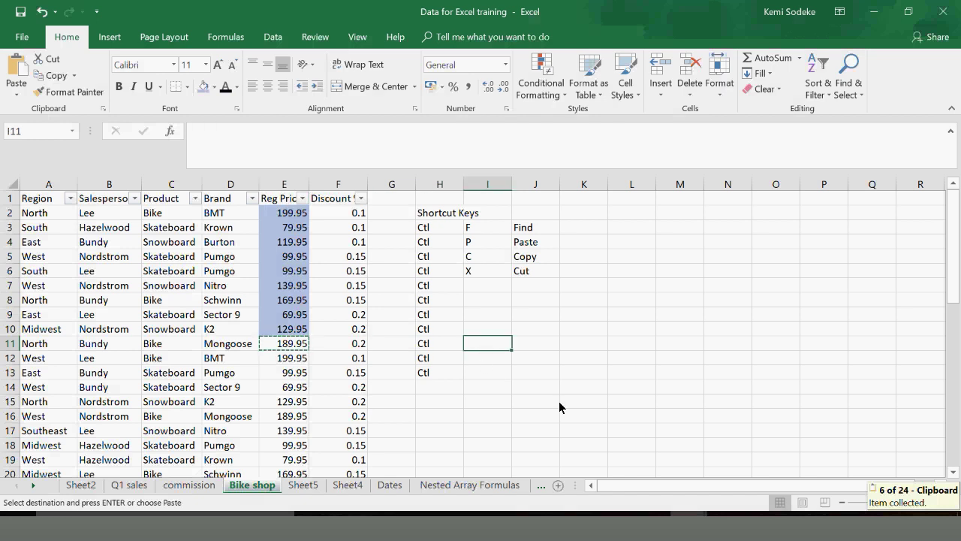
key(ctrl+v)
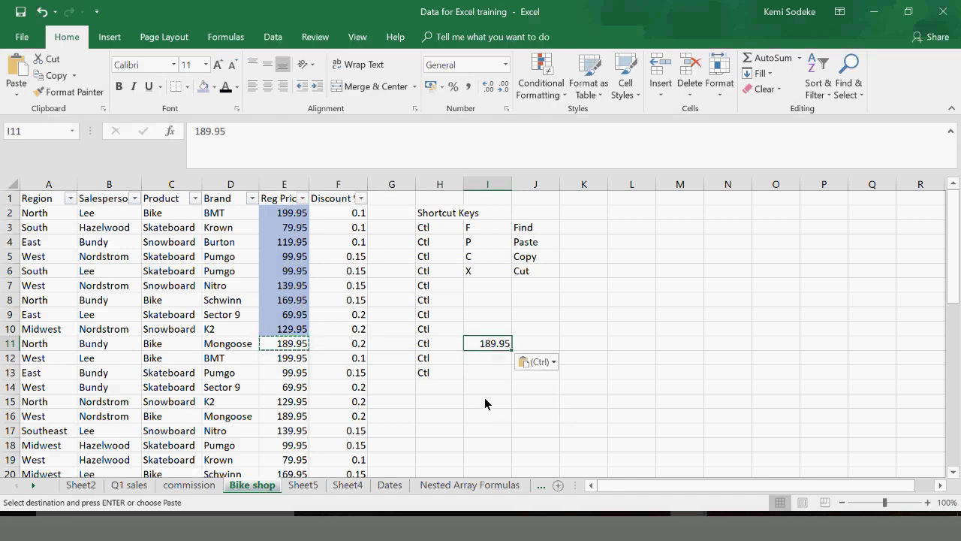
click(290, 360)
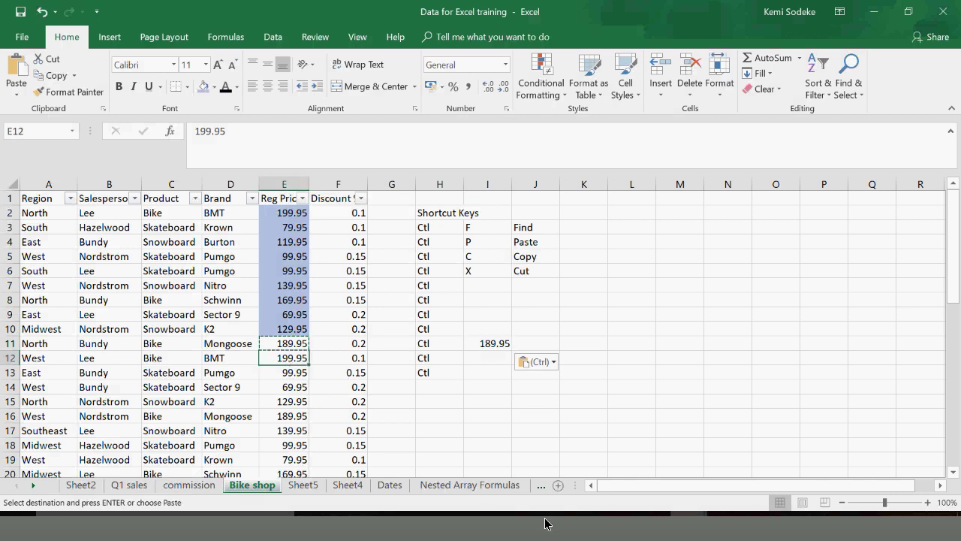
key(ctrl+c)
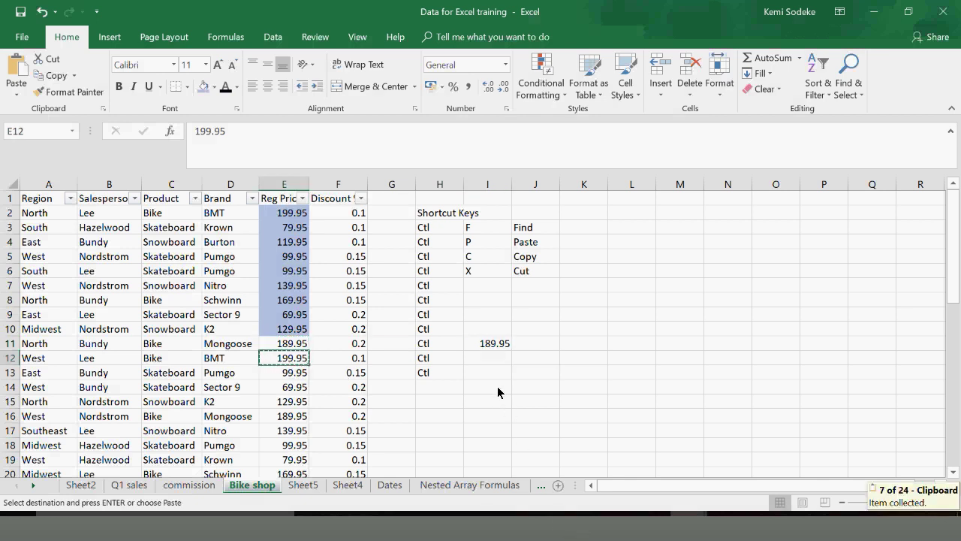
click(484, 355)
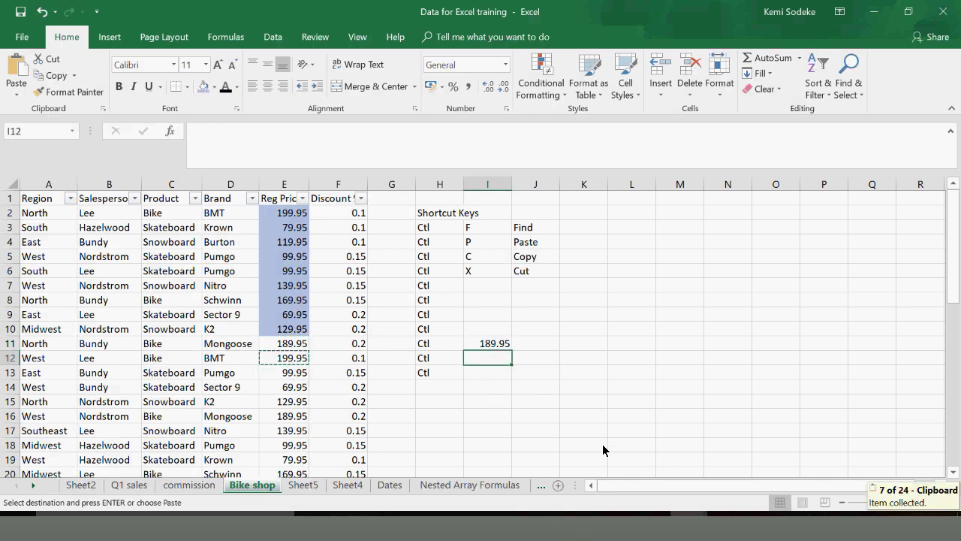
key(ctrl+v)
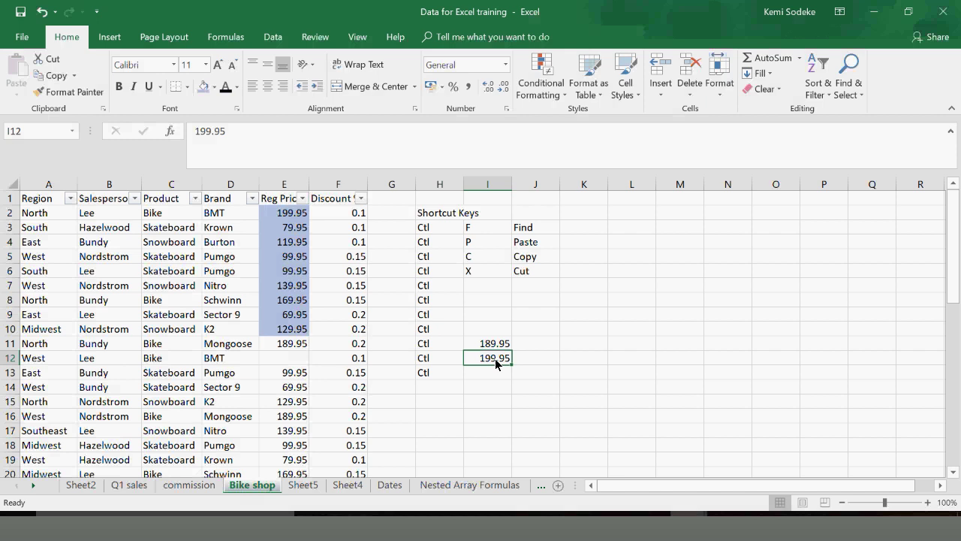
Delete the pasted demo prices from I11:I12
drag(496, 344, 496, 358)
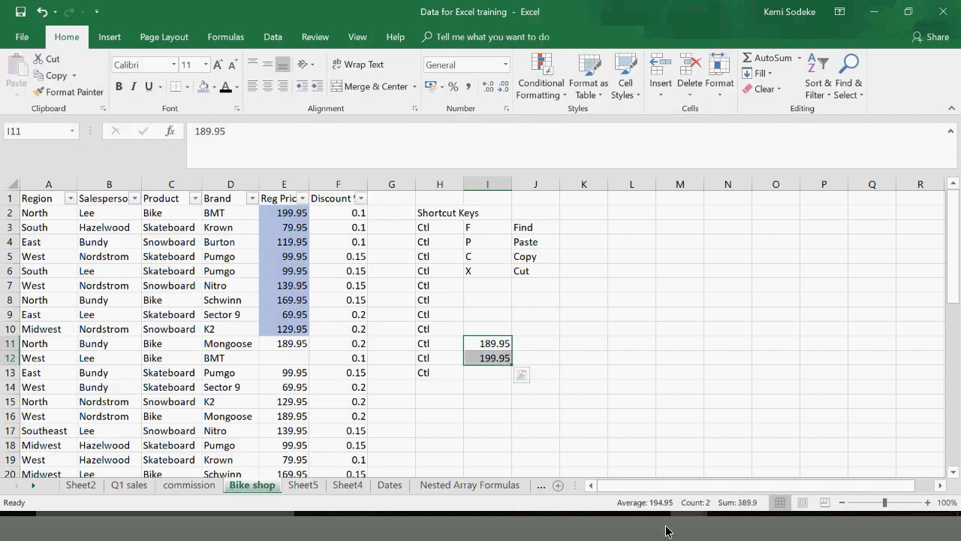
key(Delete)
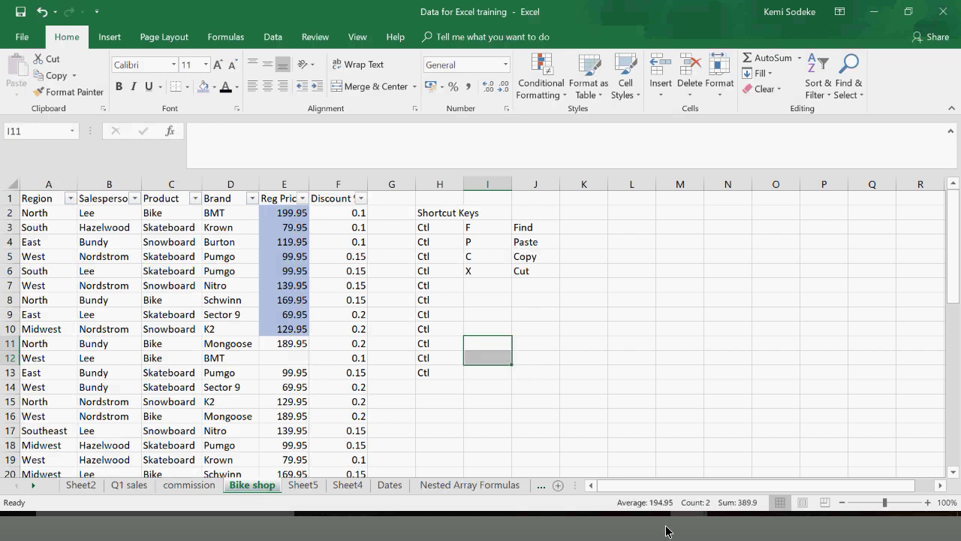
click(605, 333)
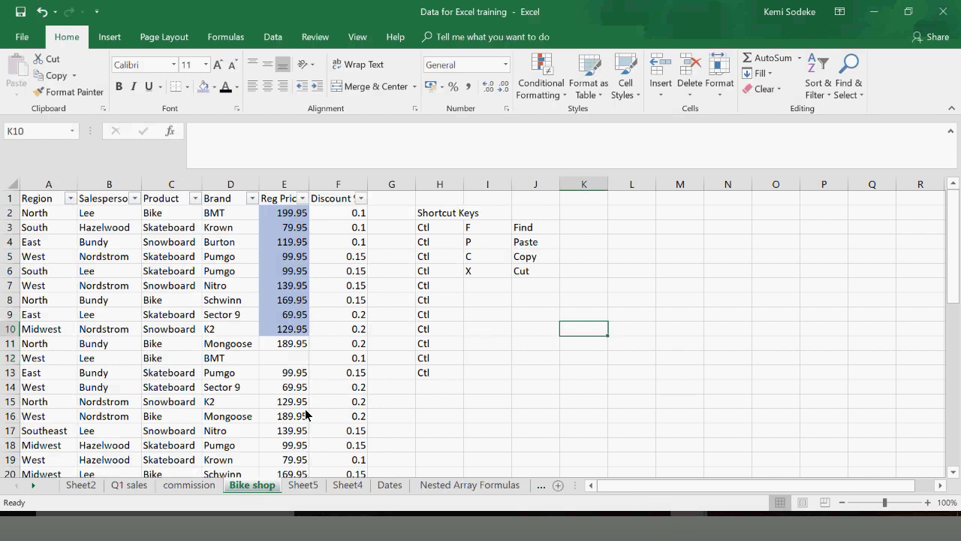
click(482, 291)
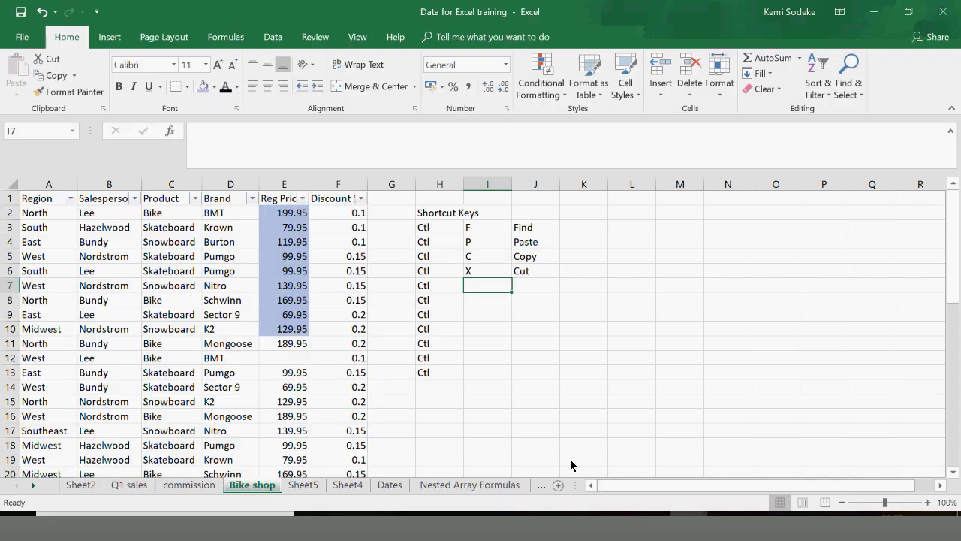
Change the Paste shortcut letter in I4 from P to V
click(466, 240)
text(P)
key(BackSpace)
text(V)
key(Return)
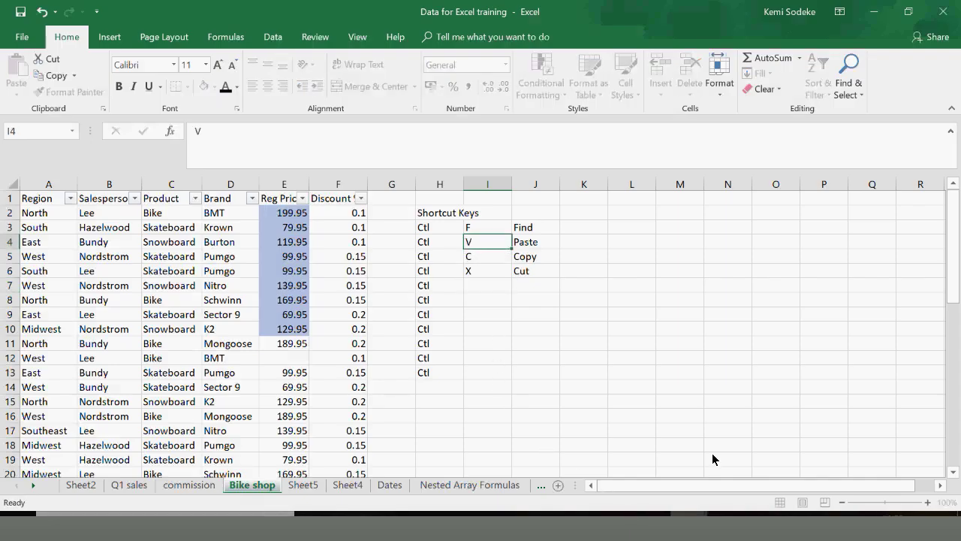
click(487, 246)
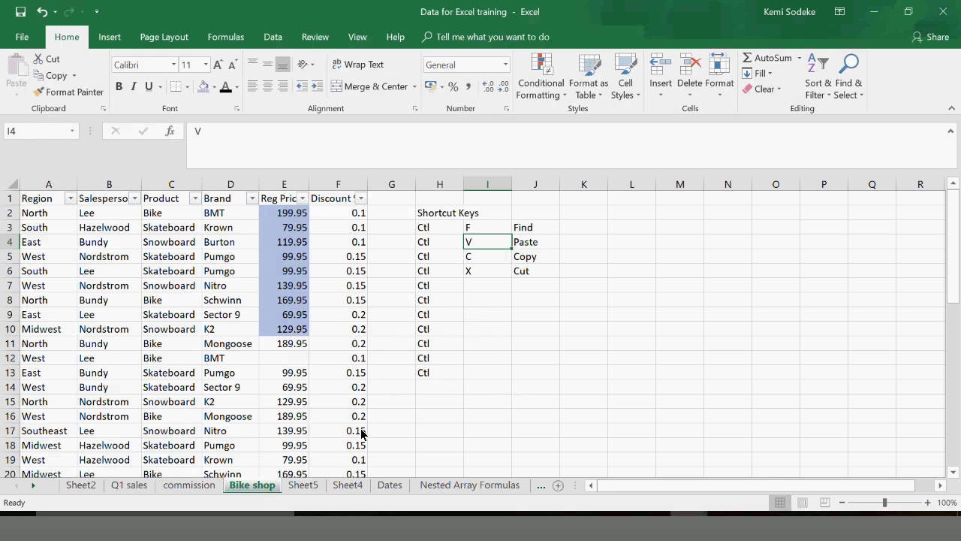
Remove the leftover Ctl entries below row 6 in column H
click(465, 357)
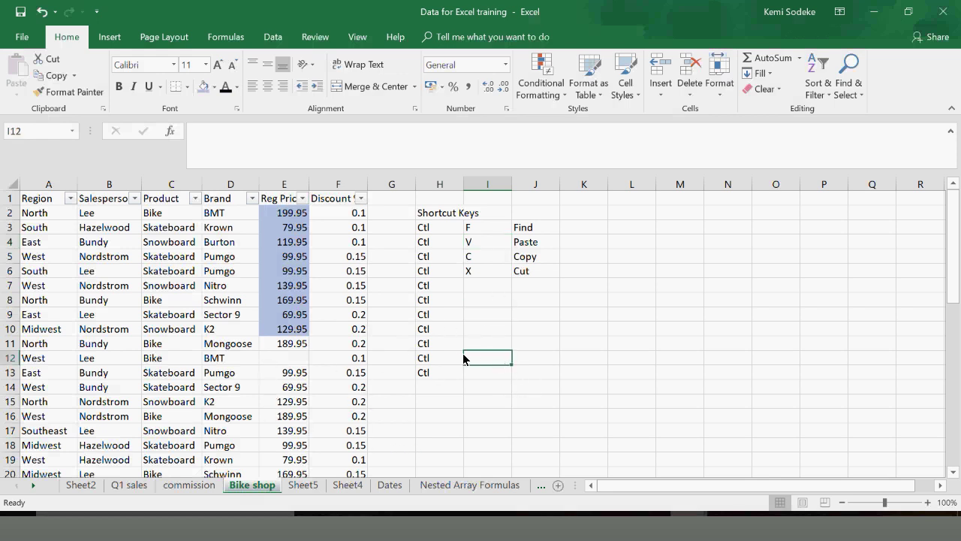
scroll(340, 349, down, 1)
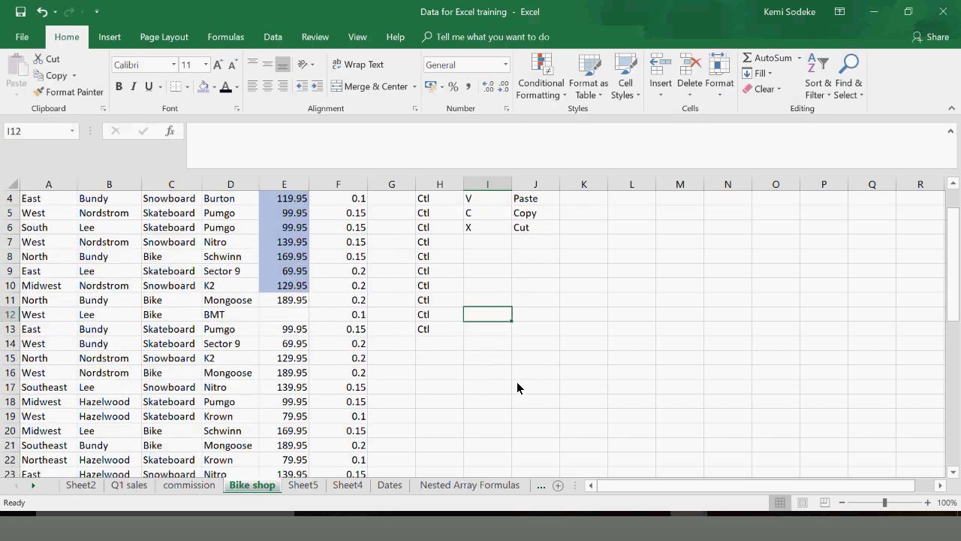
scroll(516, 384, up, 1)
scroll(496, 365, up, 1)
click(443, 289)
key(ctrl+z)
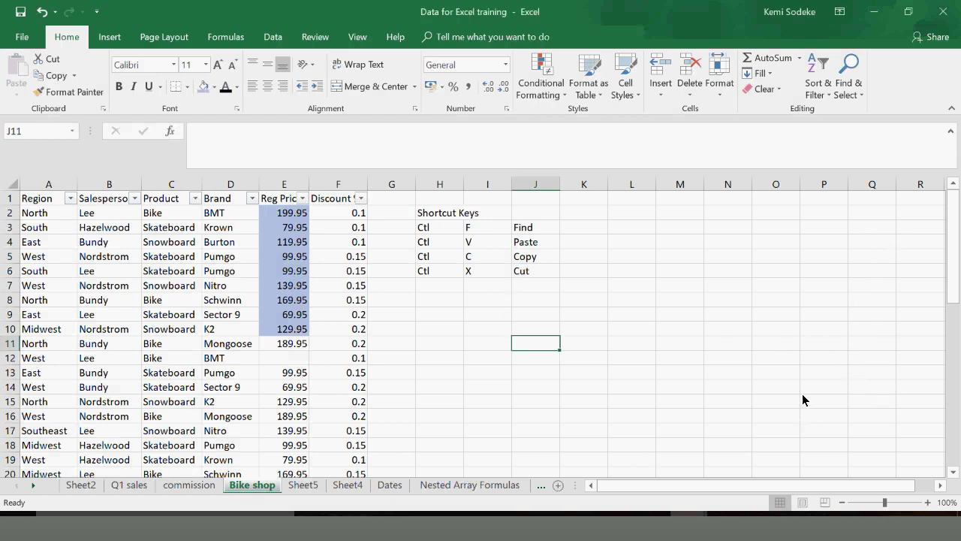
click(422, 350)
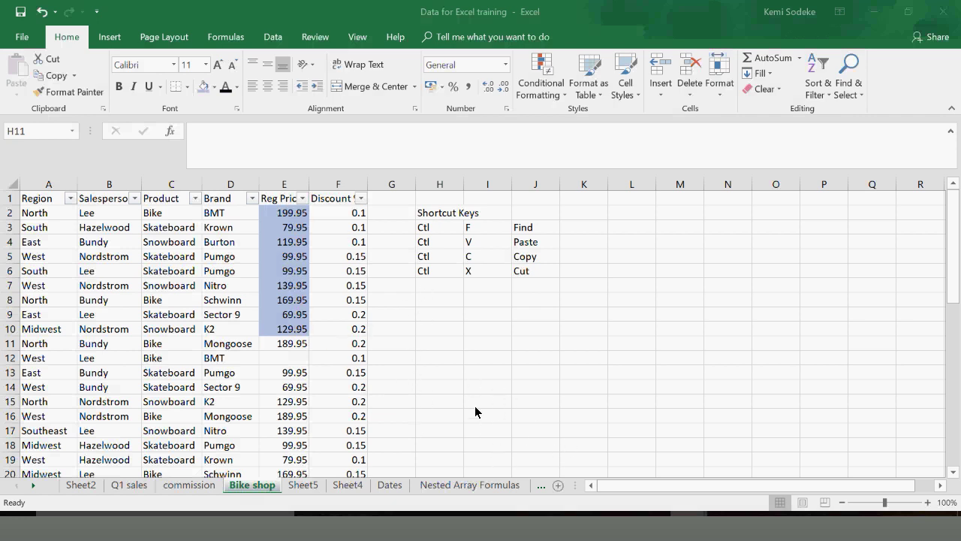
click(419, 317)
drag(439, 184, 549, 205)
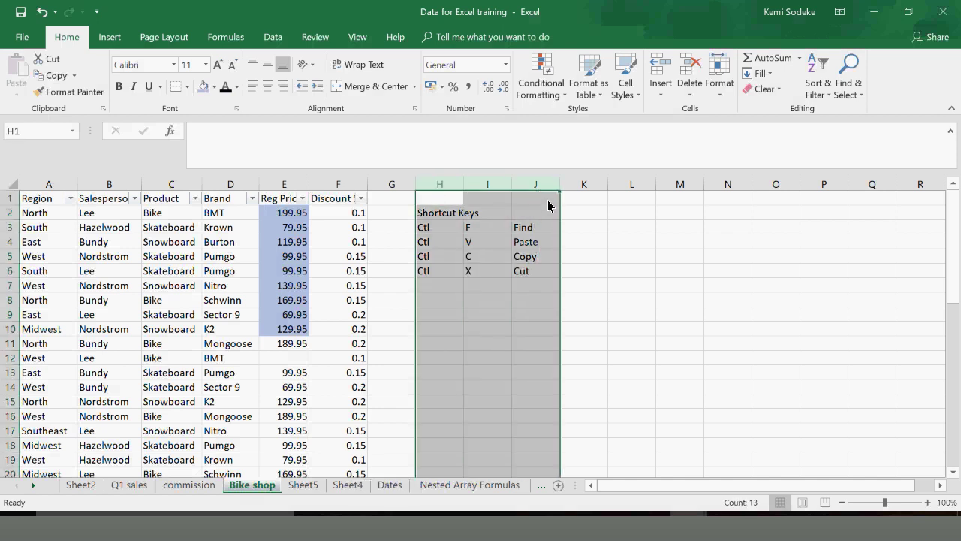
key(Delete)
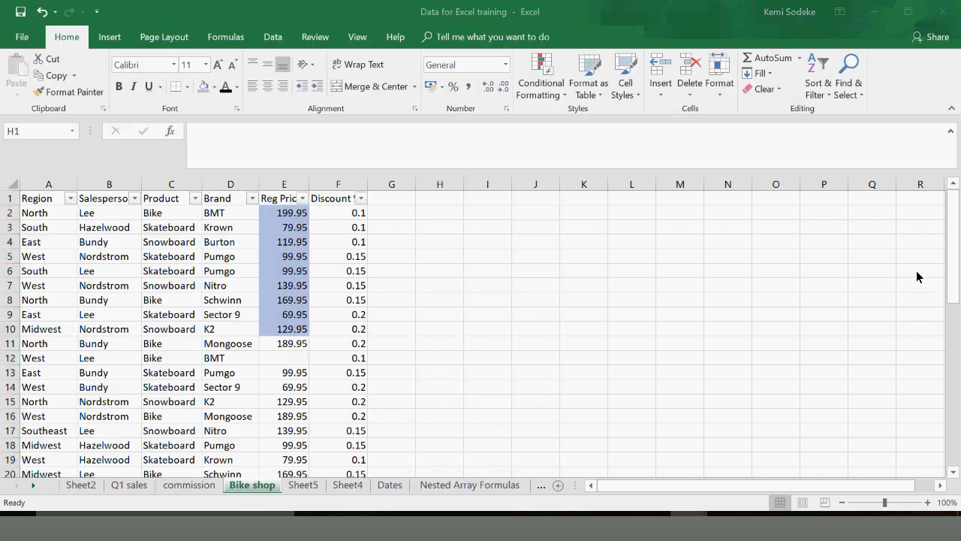
click(502, 311)
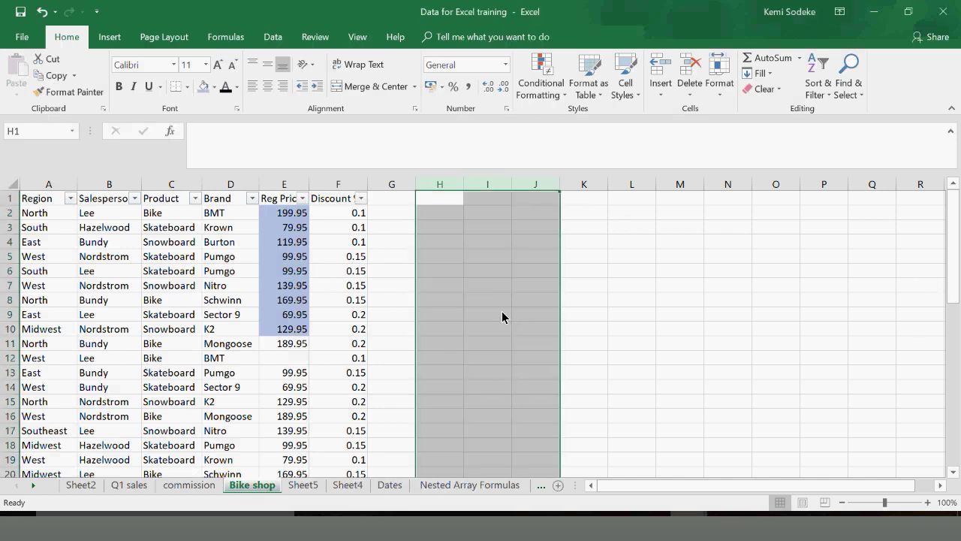
click(180, 247)
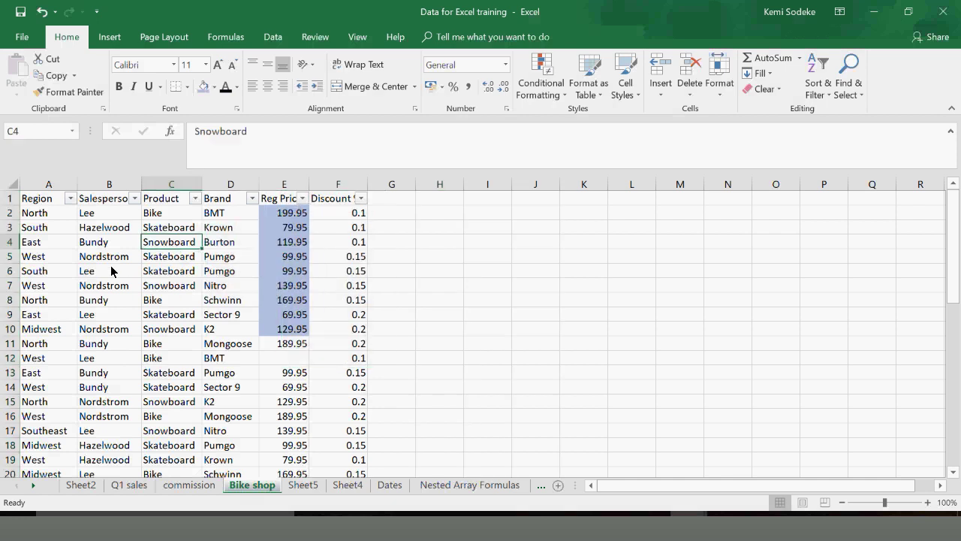
click(111, 303)
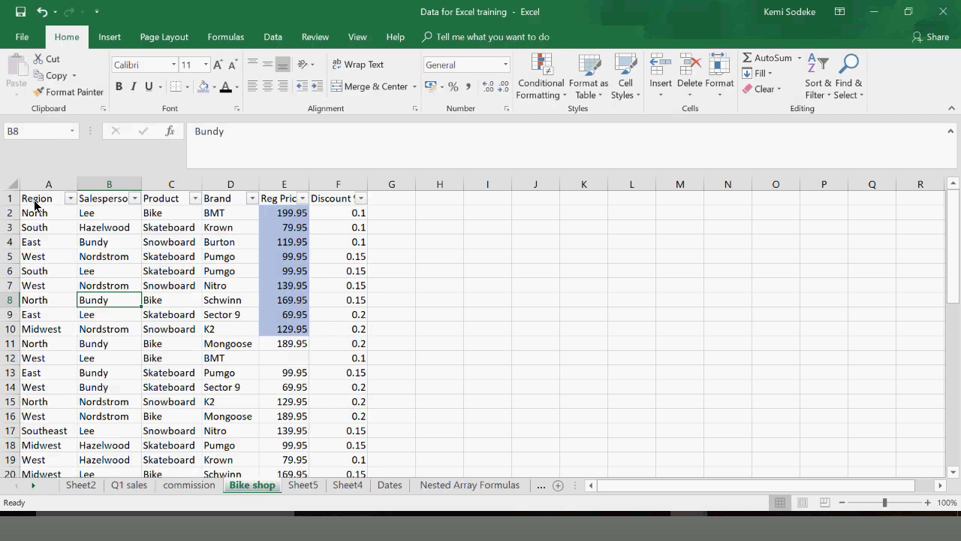
drag(41, 202, 322, 521)
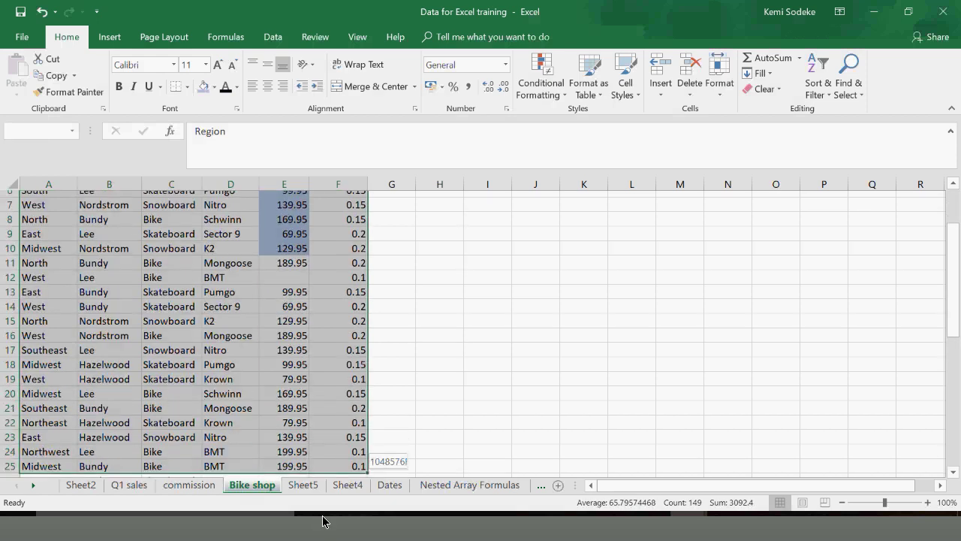
drag(323, 521, 288, 354)
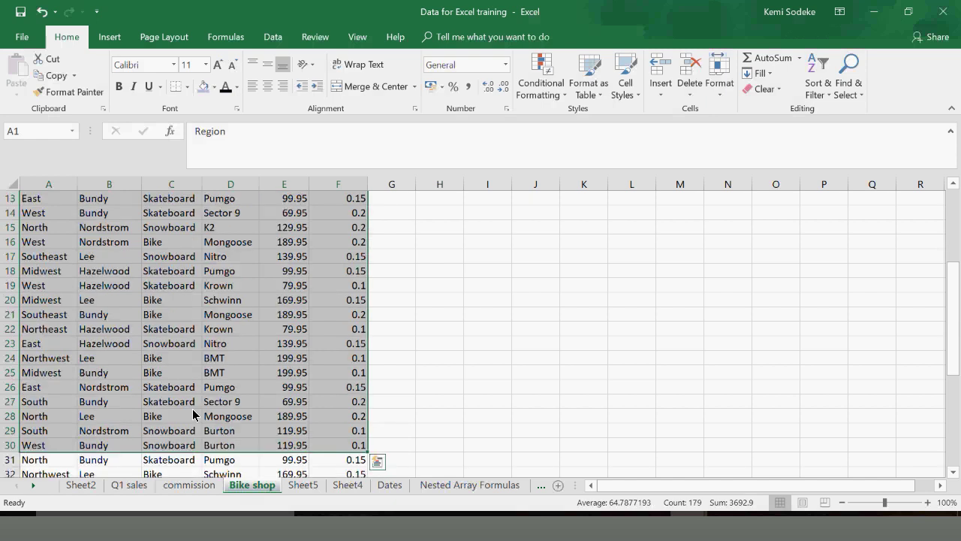
scroll(123, 373, up, 4)
click(123, 373)
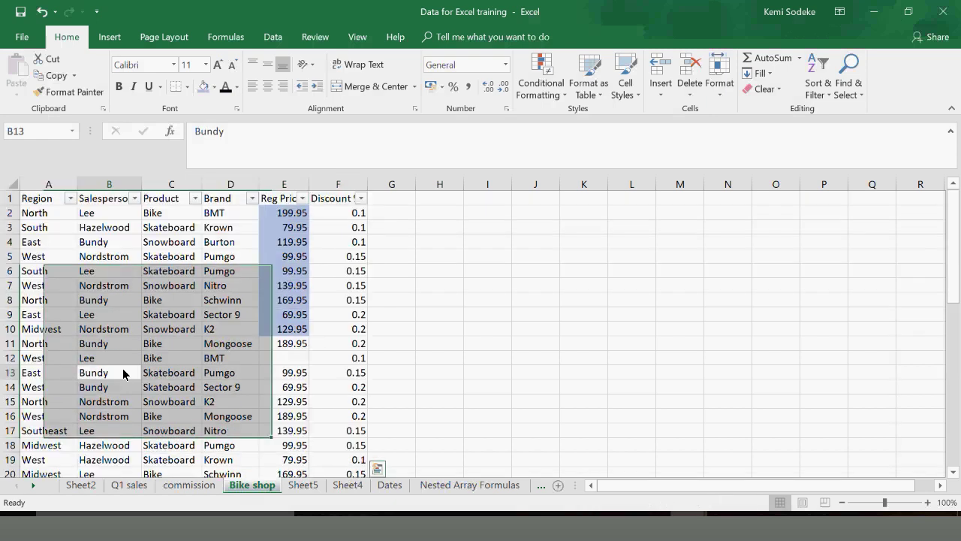
key(ctrl+space)
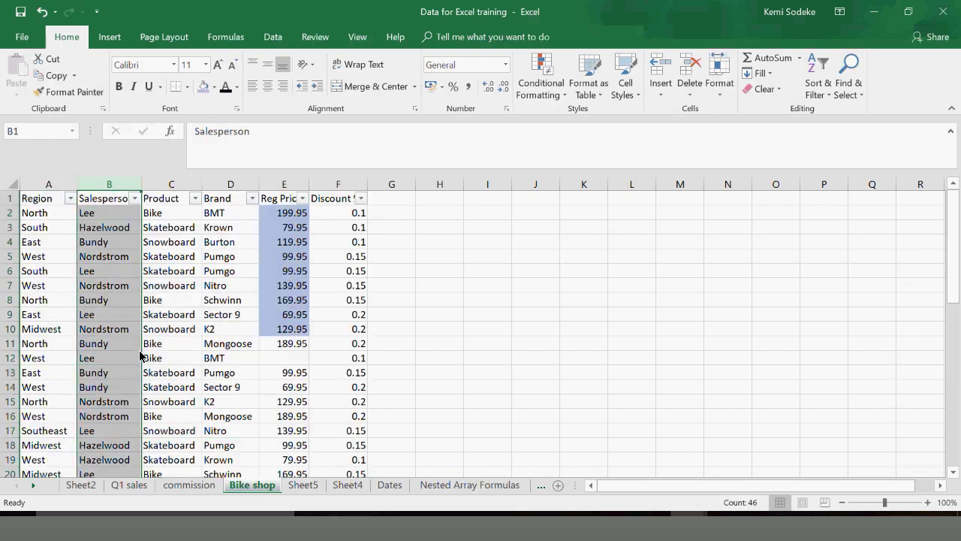
click(102, 218)
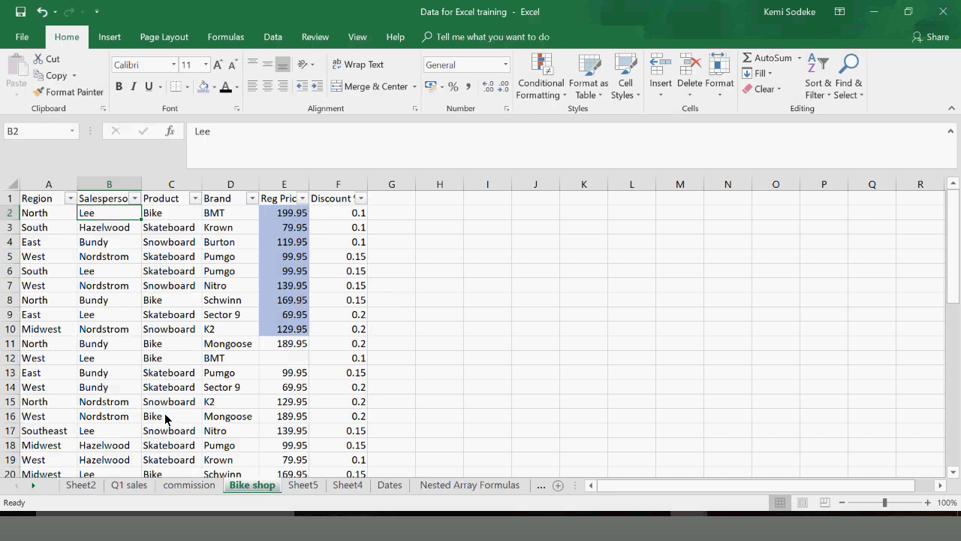
click(661, 531)
Apply a Duplicate Values rule to the Salesperson data using Light Red Fill with Dark Red Text
click(112, 198)
key(ctrl+shift+Down)
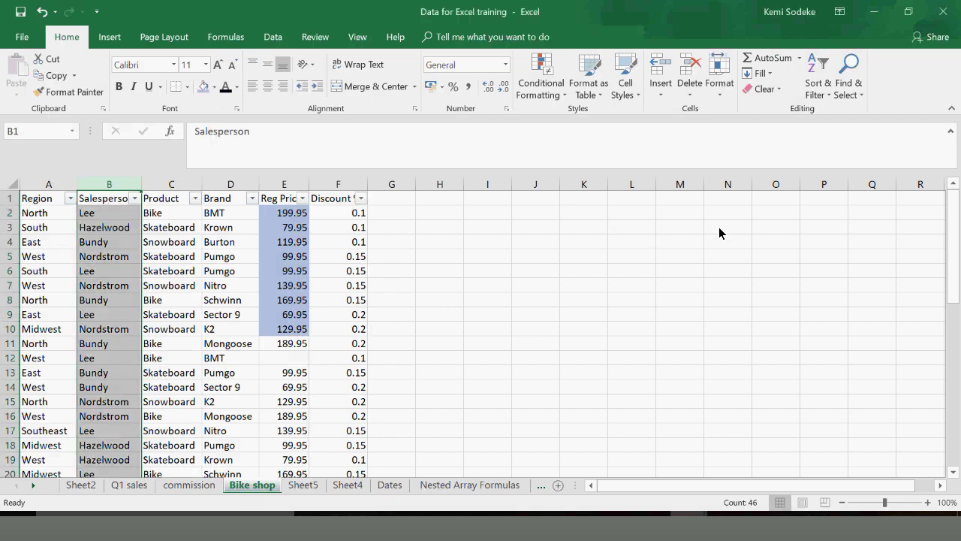
click(556, 64)
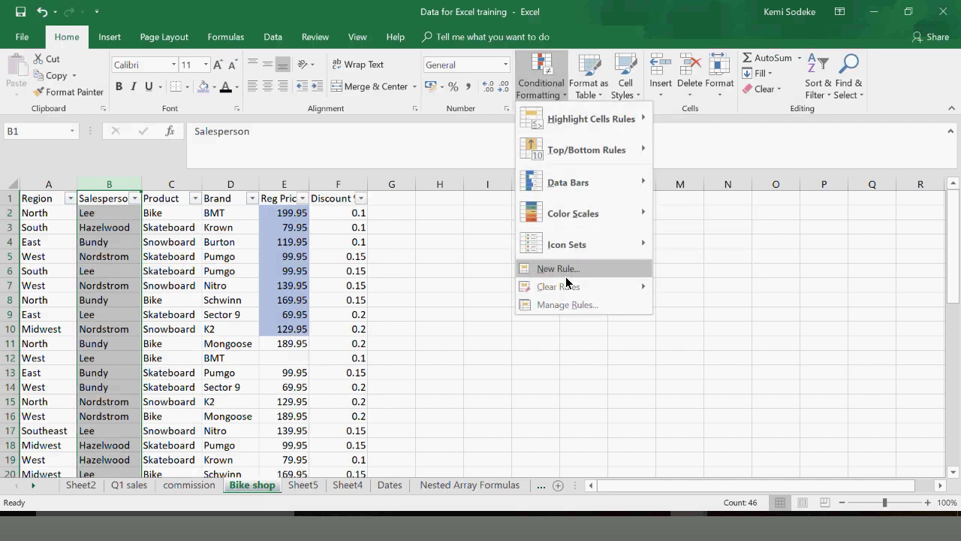
mouse_move(583, 285)
mouse_move(610, 122)
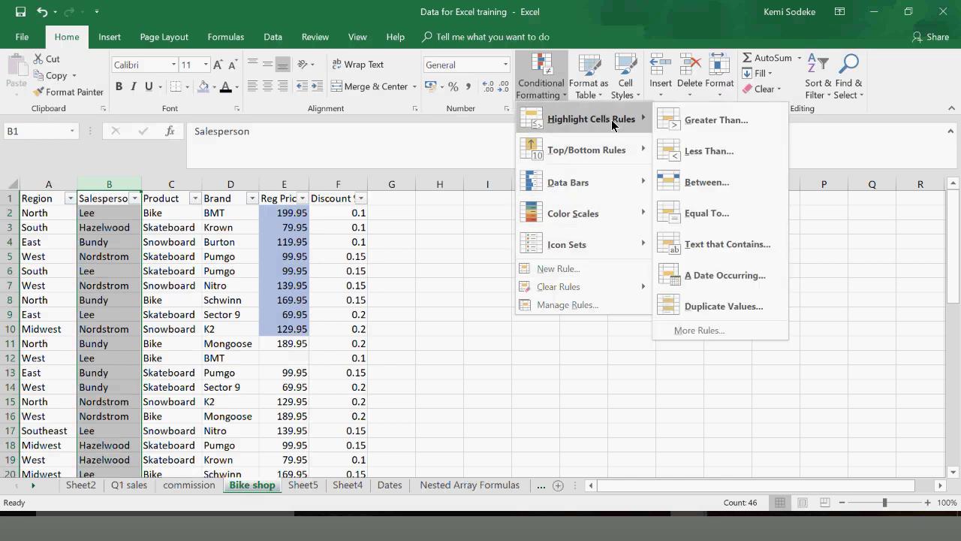
click(744, 312)
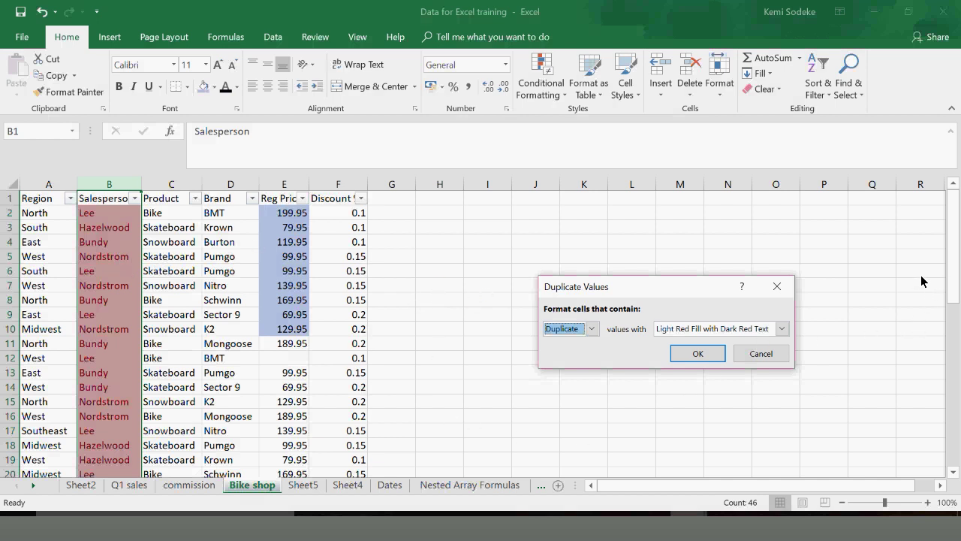
click(697, 356)
Filter the Salesperson column to show only the Lee rows
click(132, 286)
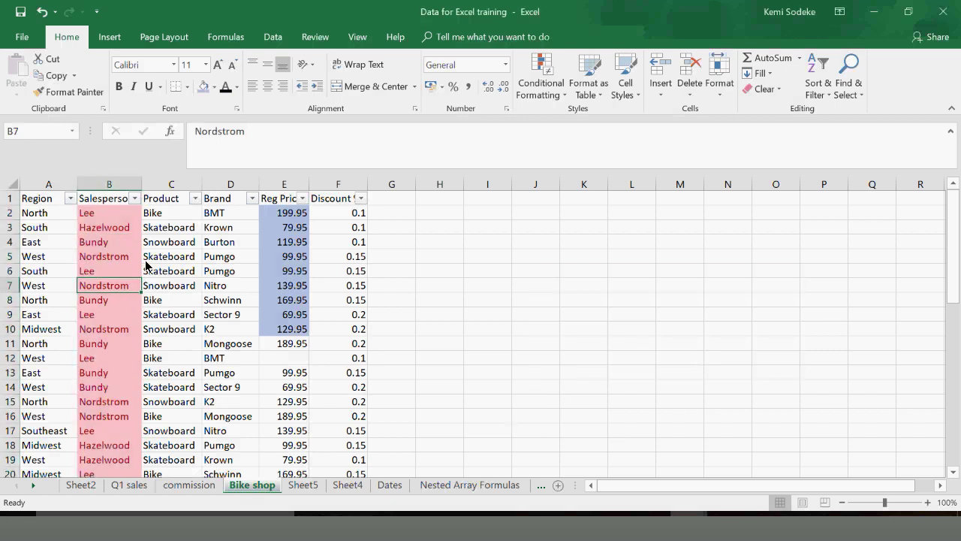
click(134, 199)
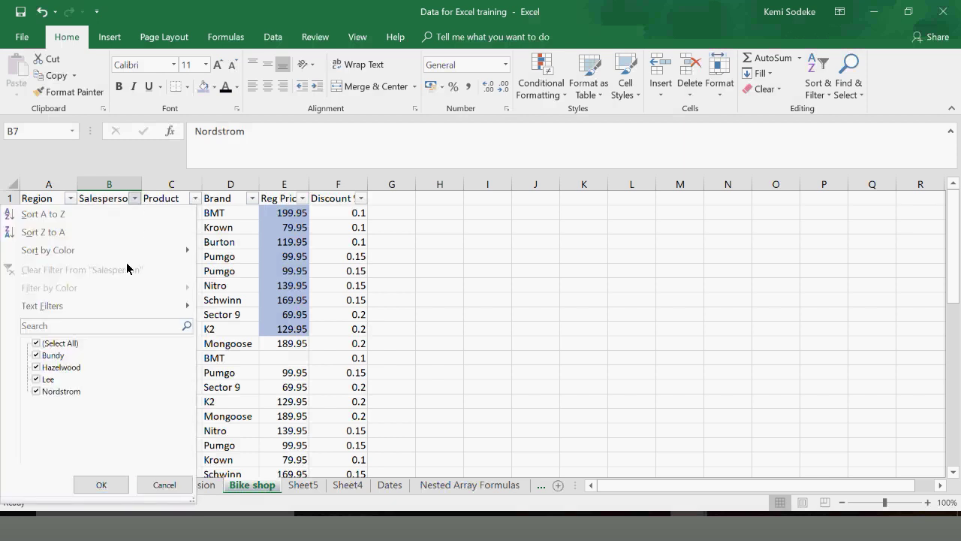
click(36, 343)
click(36, 379)
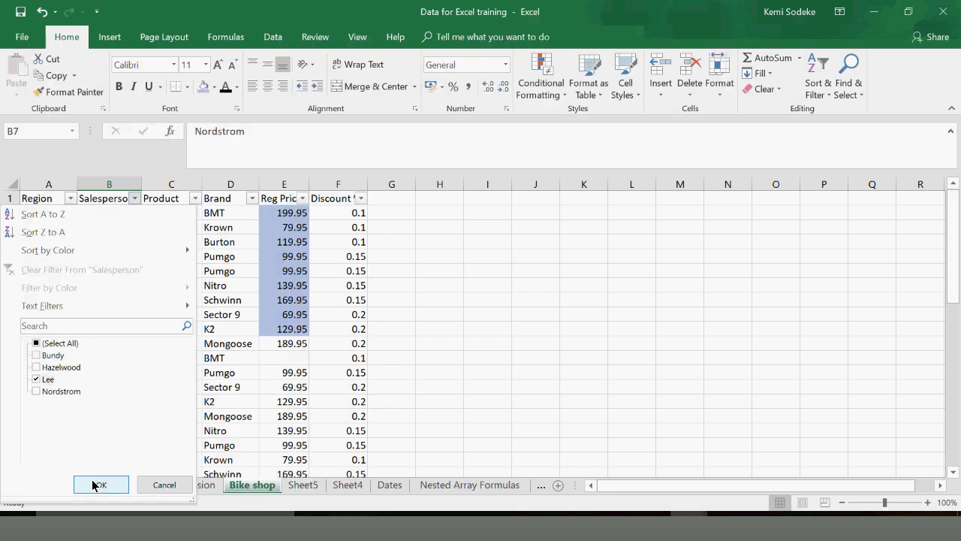
click(98, 485)
Delete the extra Lee rows, including row 34, keeping only the first Lee
drag(16, 228, 308, 314)
drag(9, 227, 0, 379)
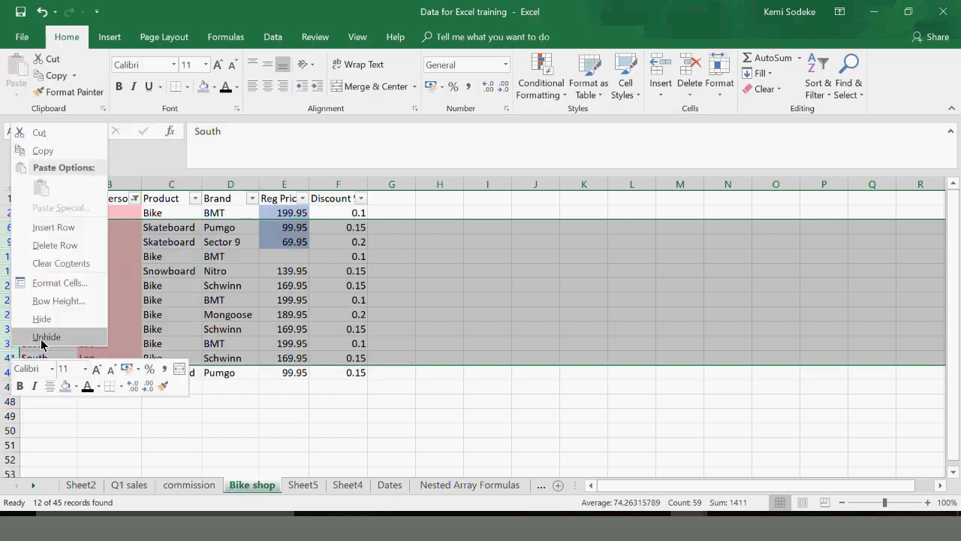
click(67, 246)
click(134, 198)
key(Escape)
click(11, 228)
right_click(10, 229)
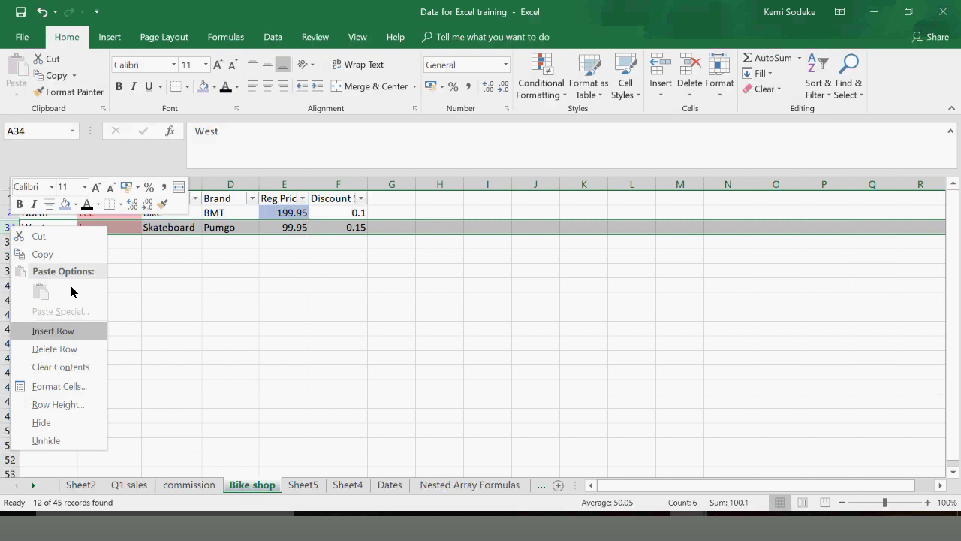
click(62, 347)
Clear the Salesperson filter and review the duplicate highlighting across all rows
click(135, 199)
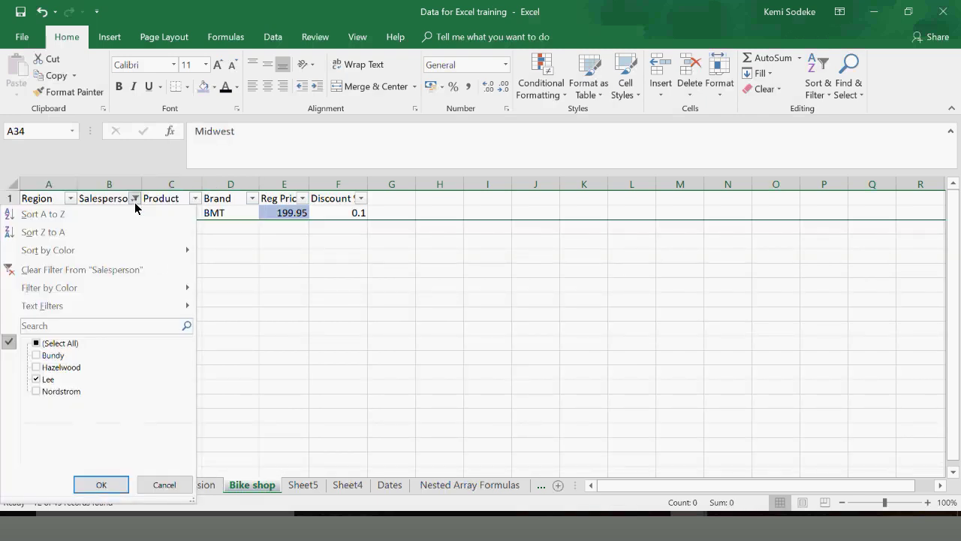
click(103, 271)
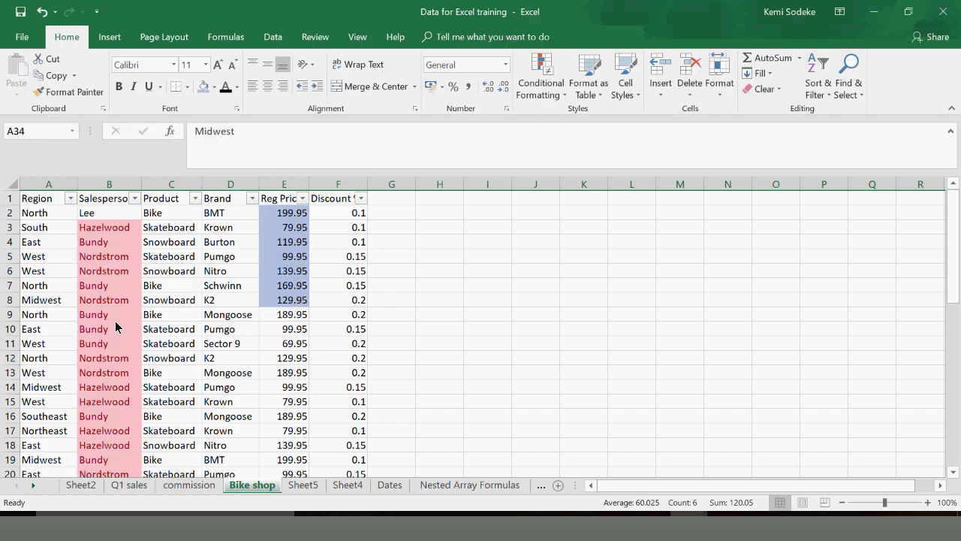
scroll(115, 323, down, 1)
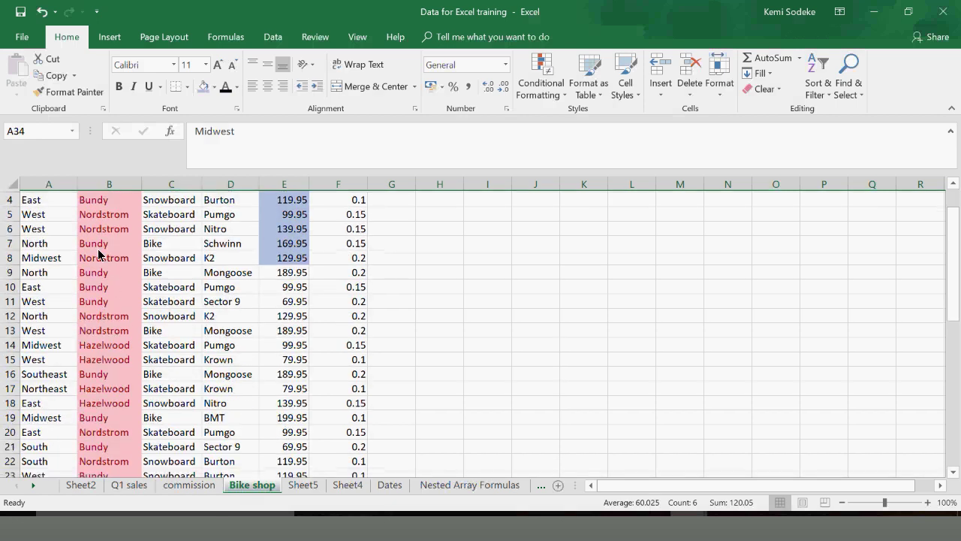
scroll(158, 346, up, 1)
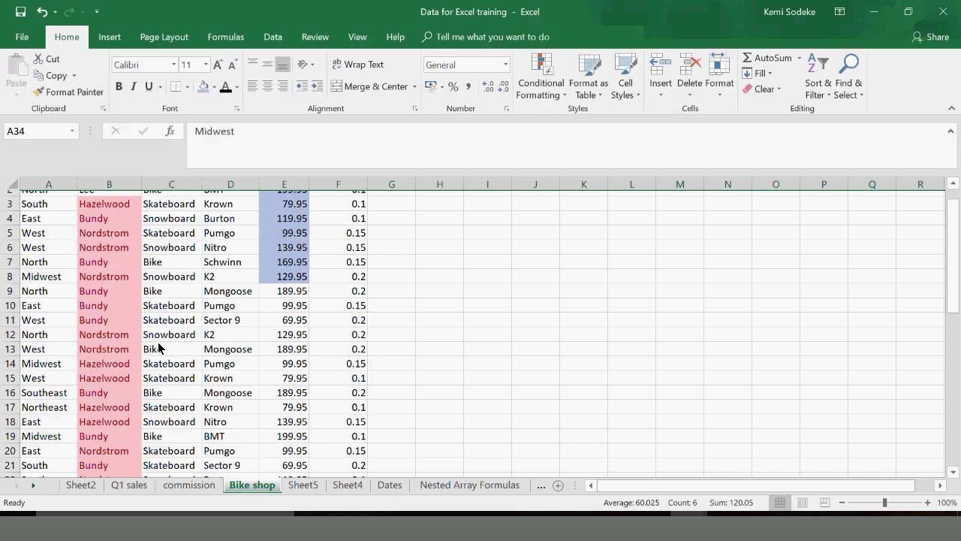
scroll(159, 347, up, 2)
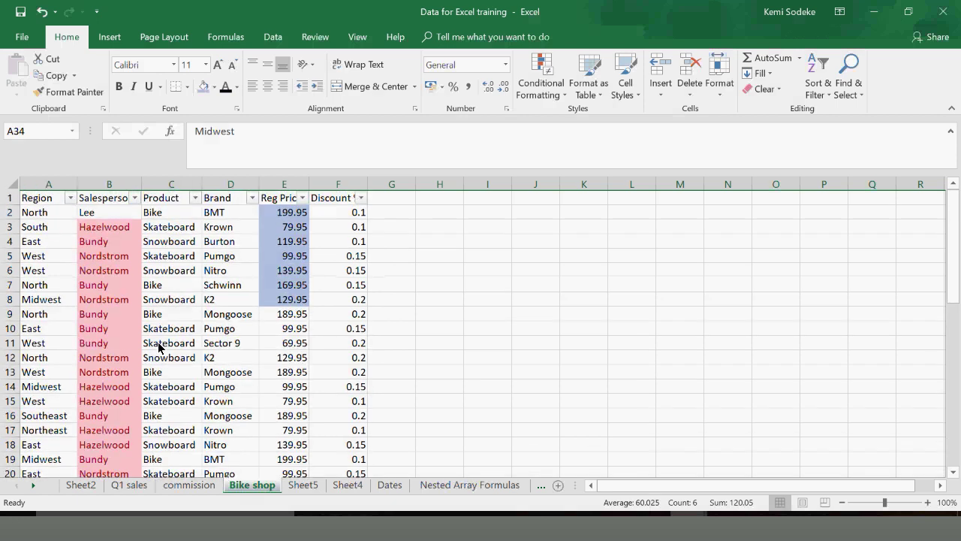
scroll(120, 347, down, 2)
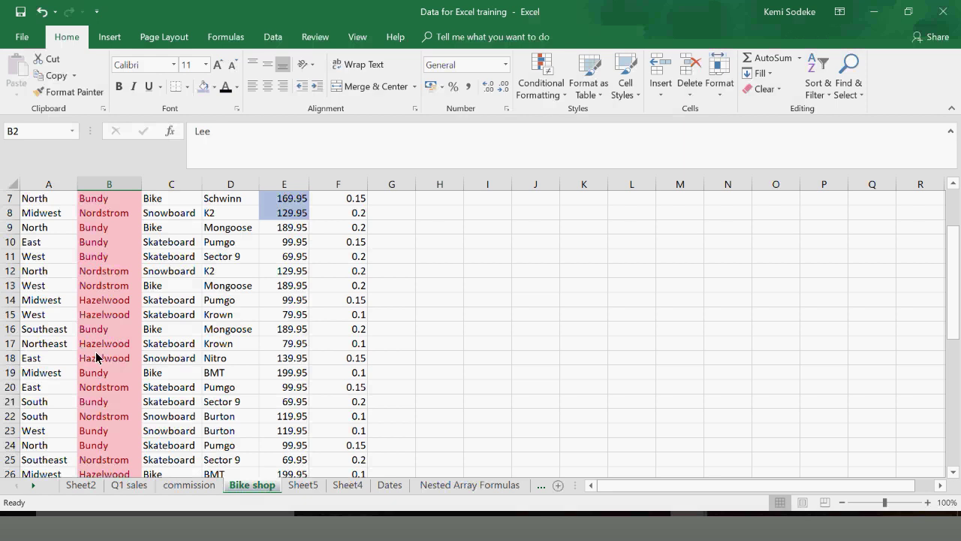
scroll(98, 357, down, 6)
scroll(102, 358, up, 7)
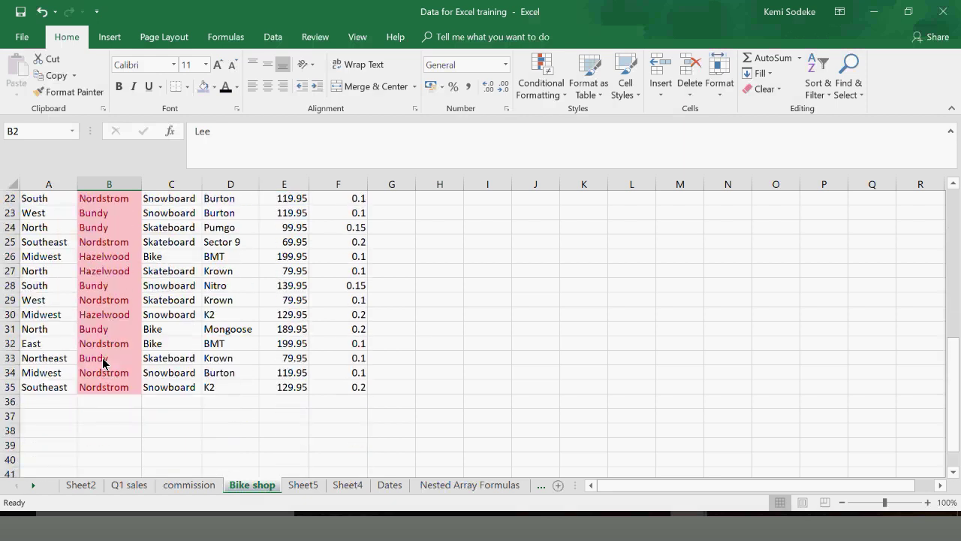
scroll(102, 358, up, 1)
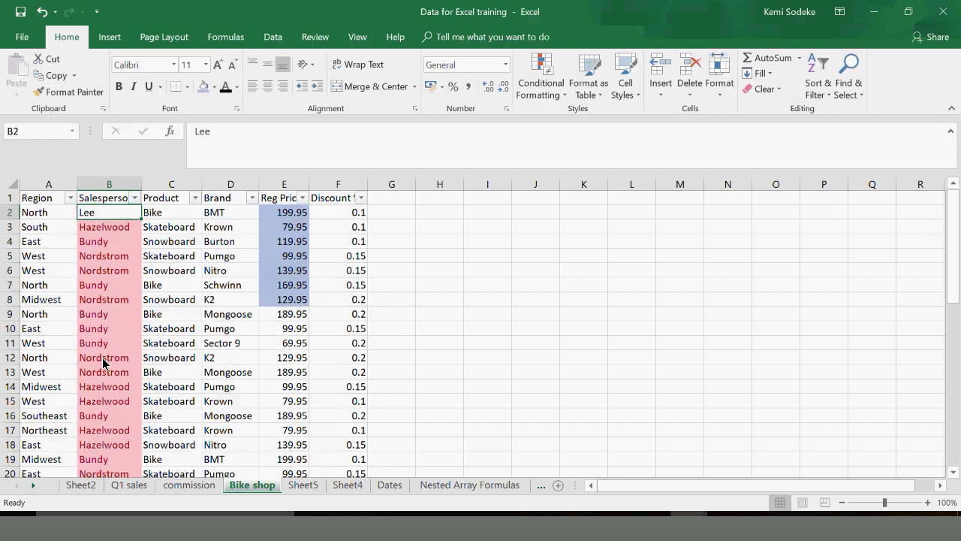
click(109, 184)
click(540, 75)
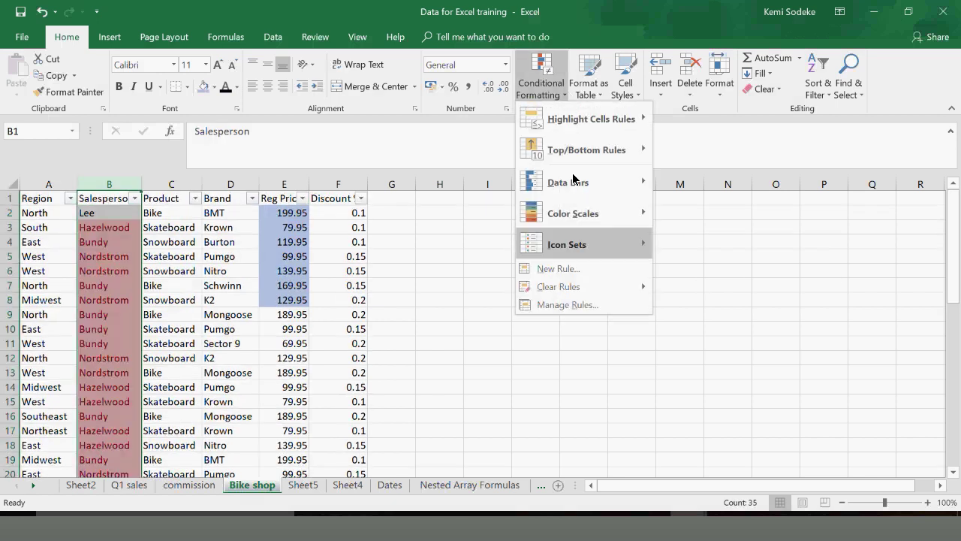
click(714, 286)
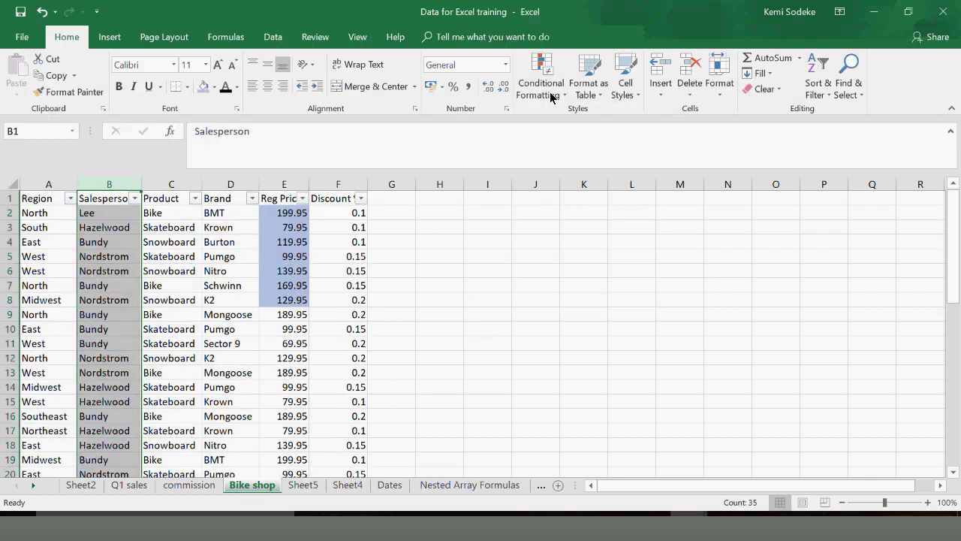
click(525, 369)
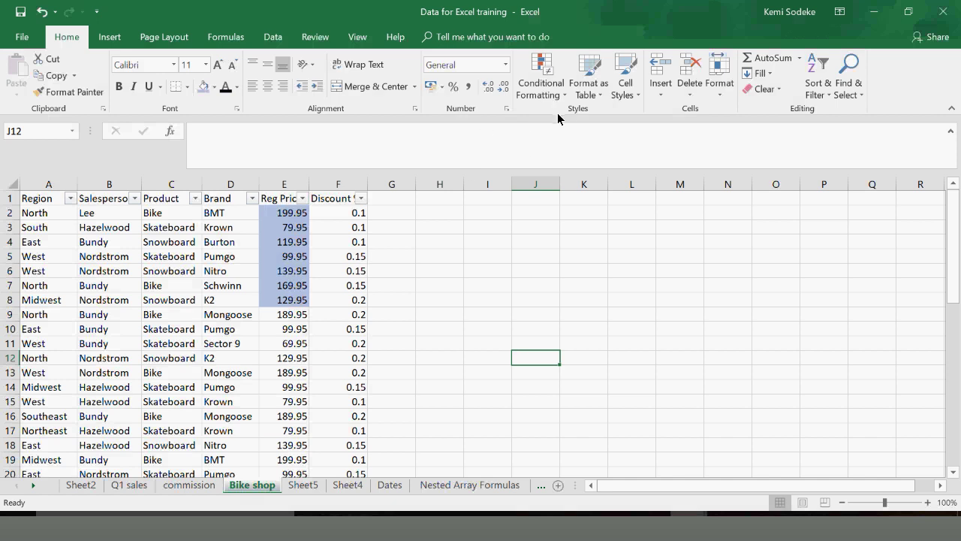
click(106, 184)
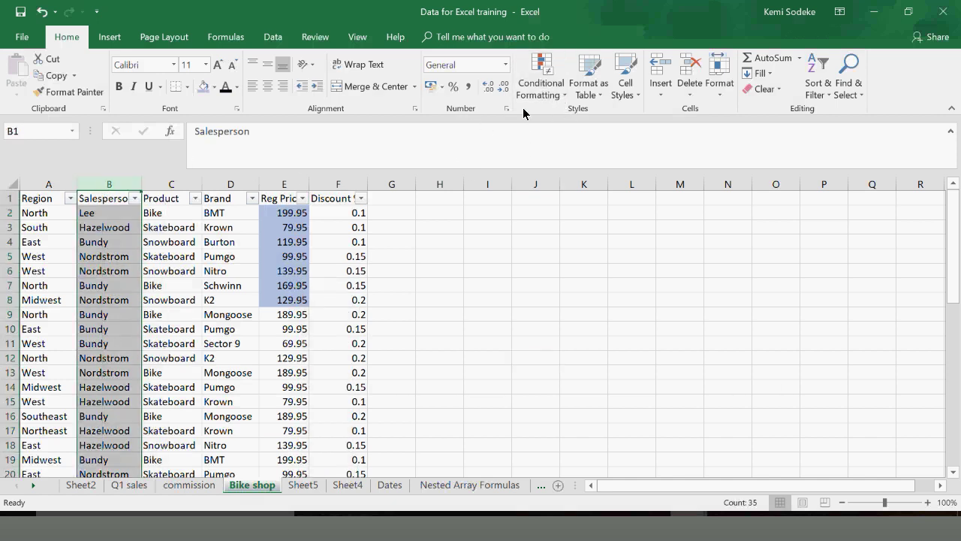
click(564, 96)
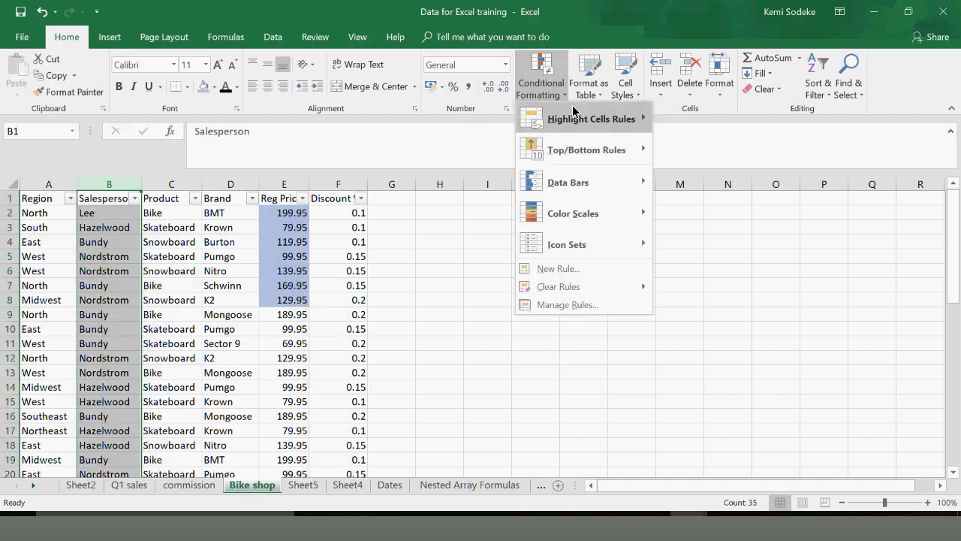
click(569, 271)
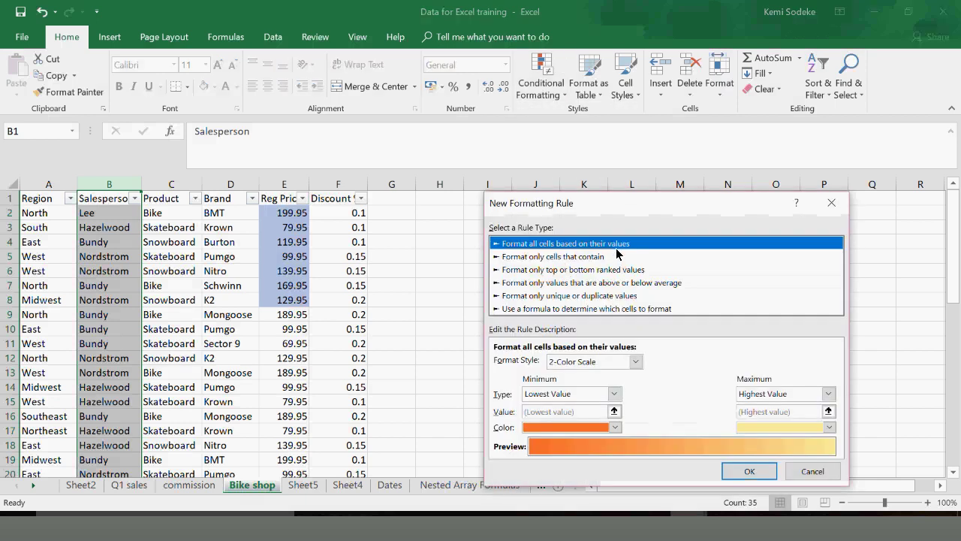
click(578, 257)
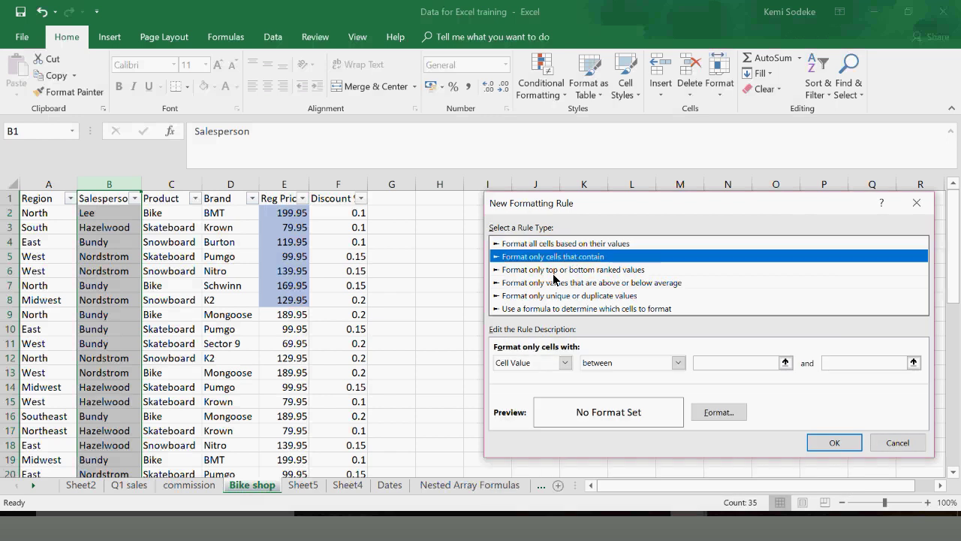
click(894, 446)
click(419, 361)
Set the Reg Price column's fill to No Fill
click(271, 184)
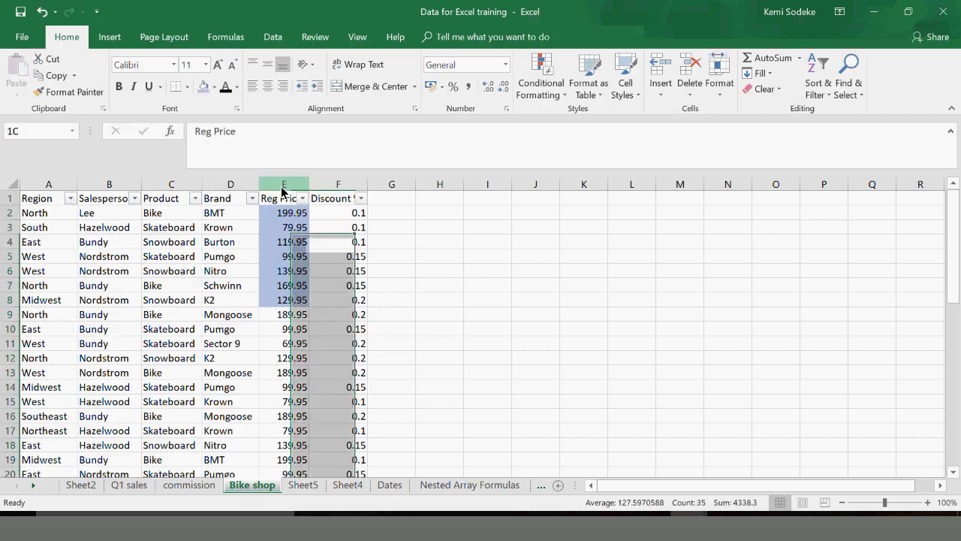
click(213, 87)
click(240, 215)
click(434, 346)
Start a new rule for Reg Price formatting cell values between 60 and 80
click(283, 184)
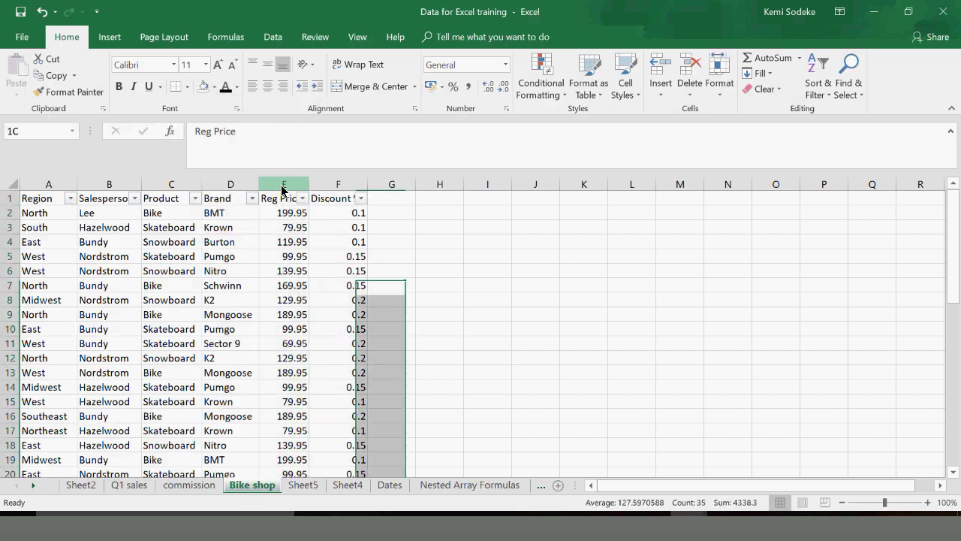
click(562, 94)
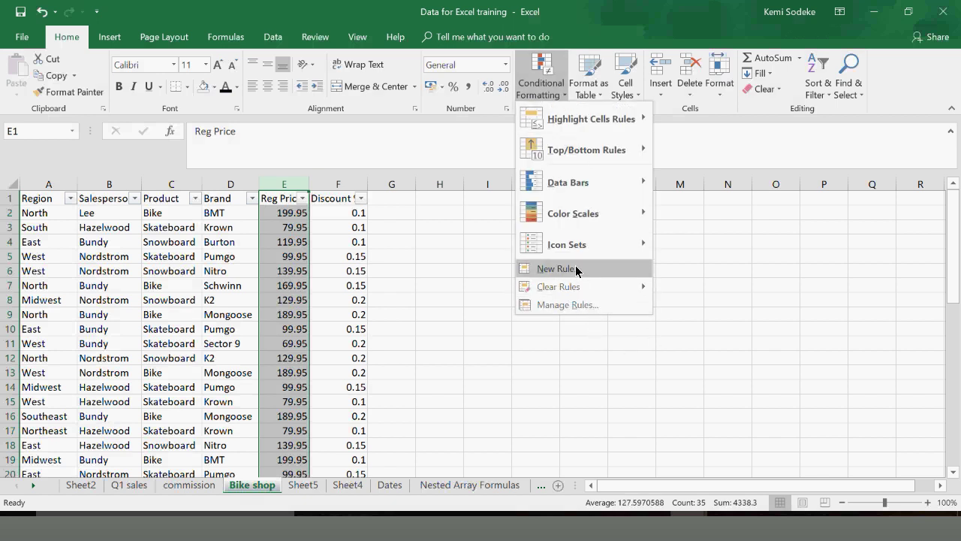
click(576, 268)
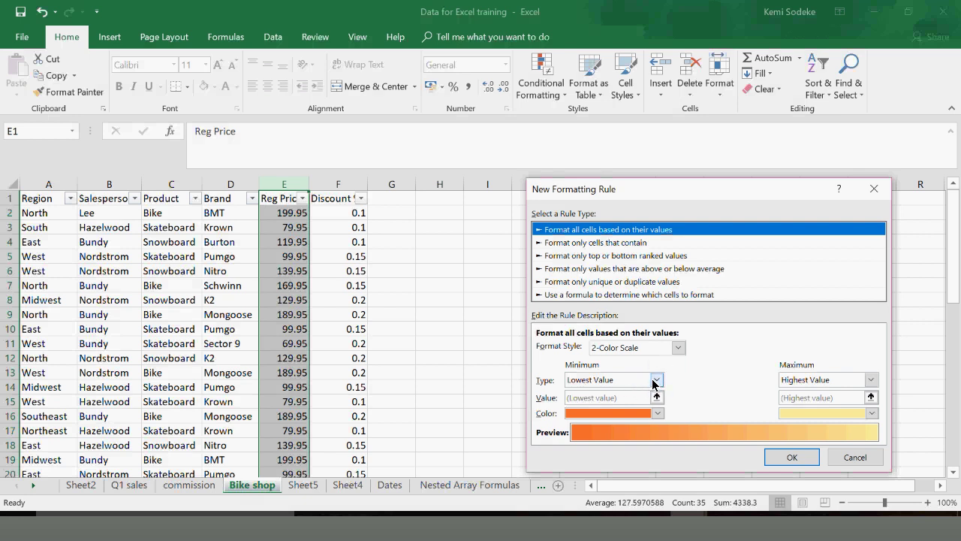
click(677, 348)
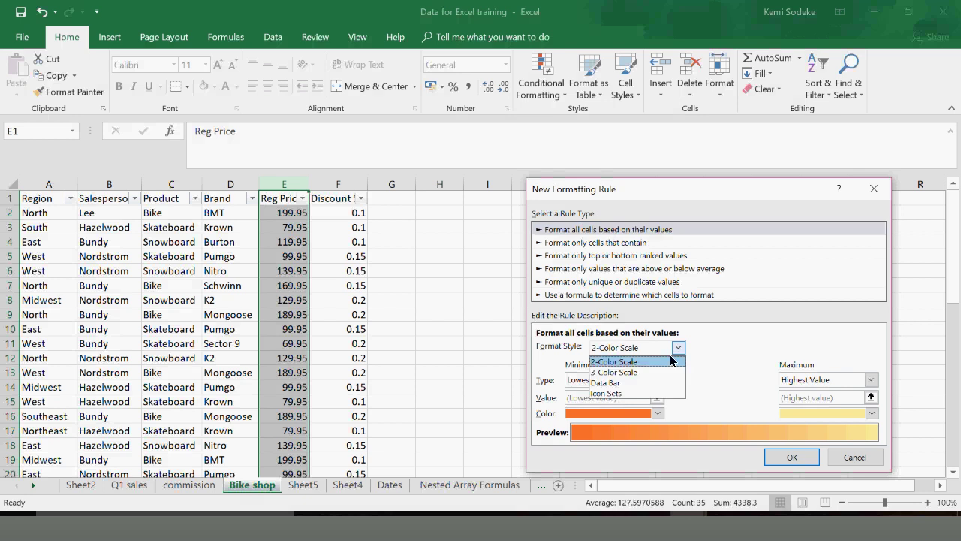
click(635, 363)
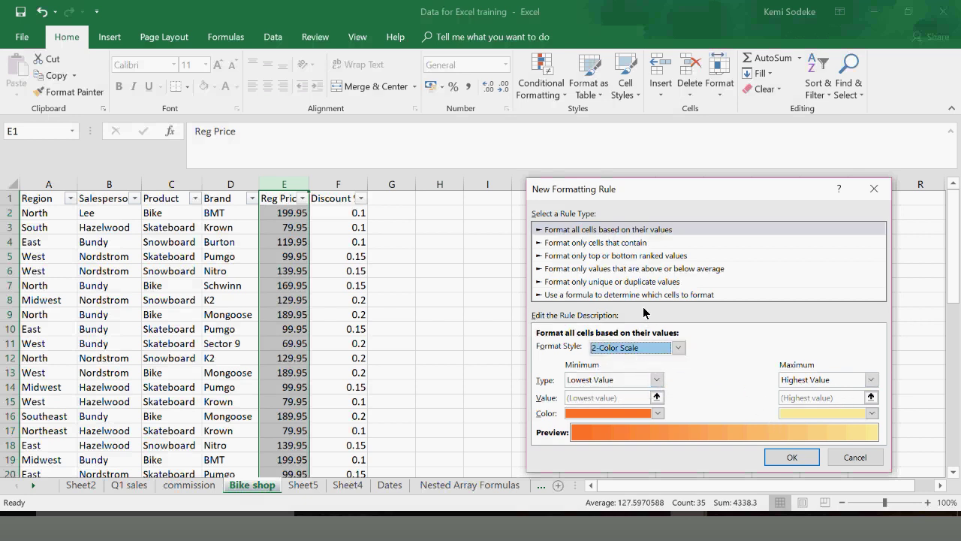
click(642, 269)
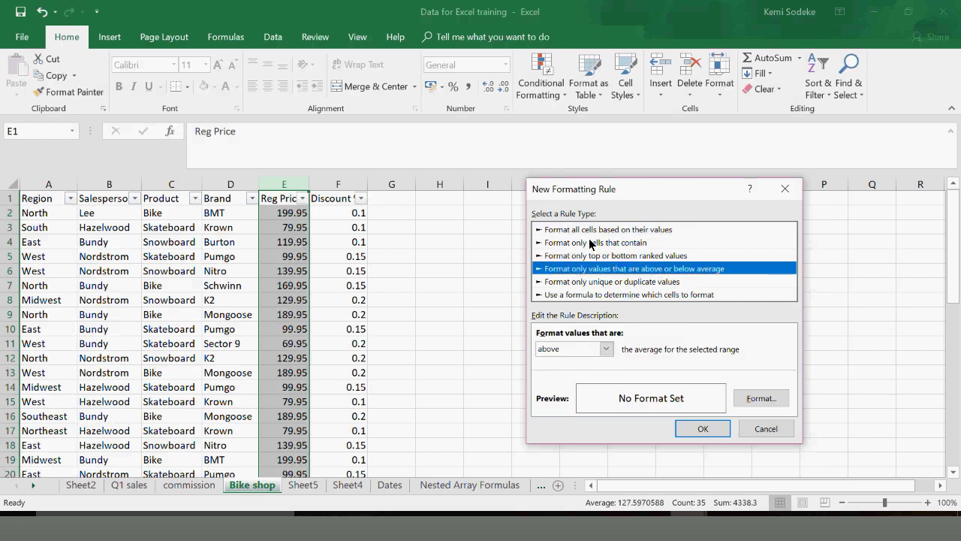
click(614, 243)
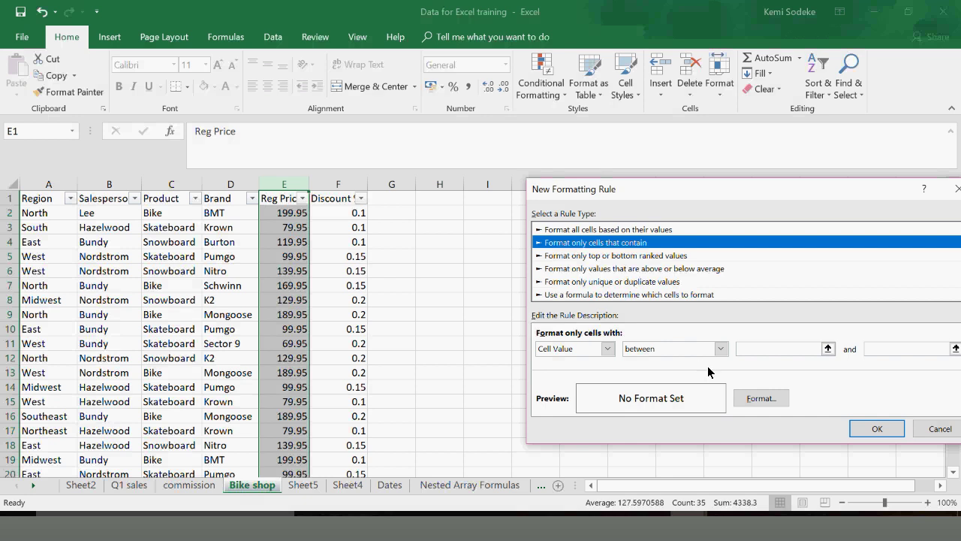
click(782, 350)
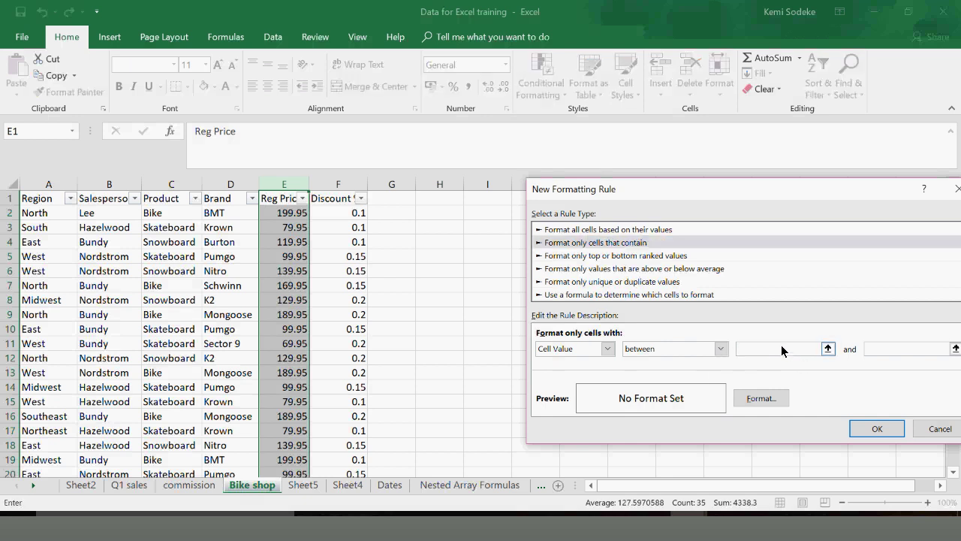
text(60)
click(881, 348)
text(80)
Give the 60–80 rule a light blue fill and apply it
click(760, 399)
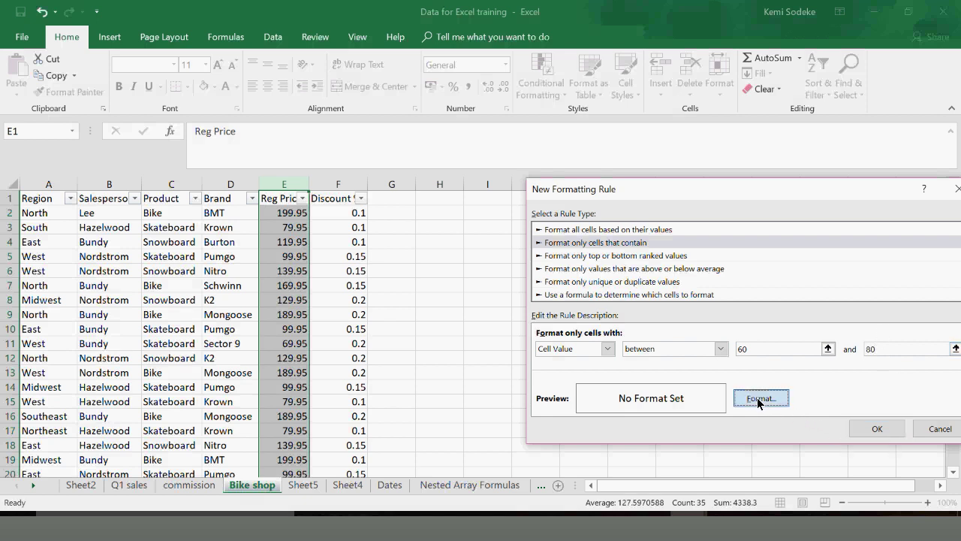
click(676, 138)
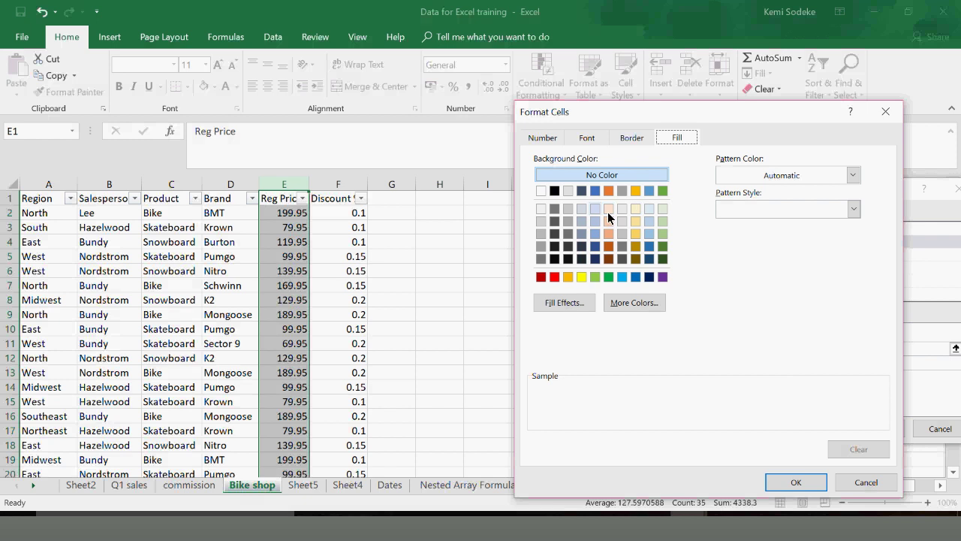
click(593, 234)
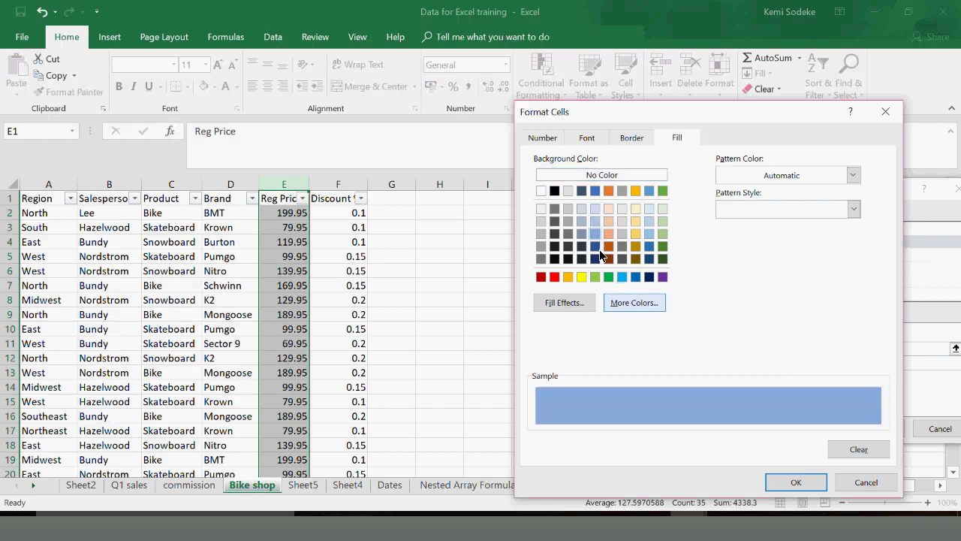
click(798, 484)
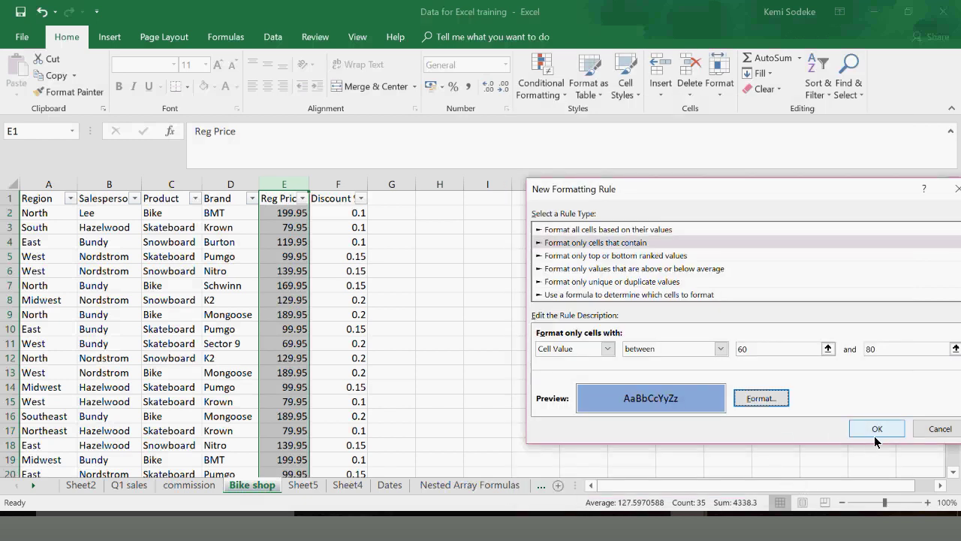
click(883, 427)
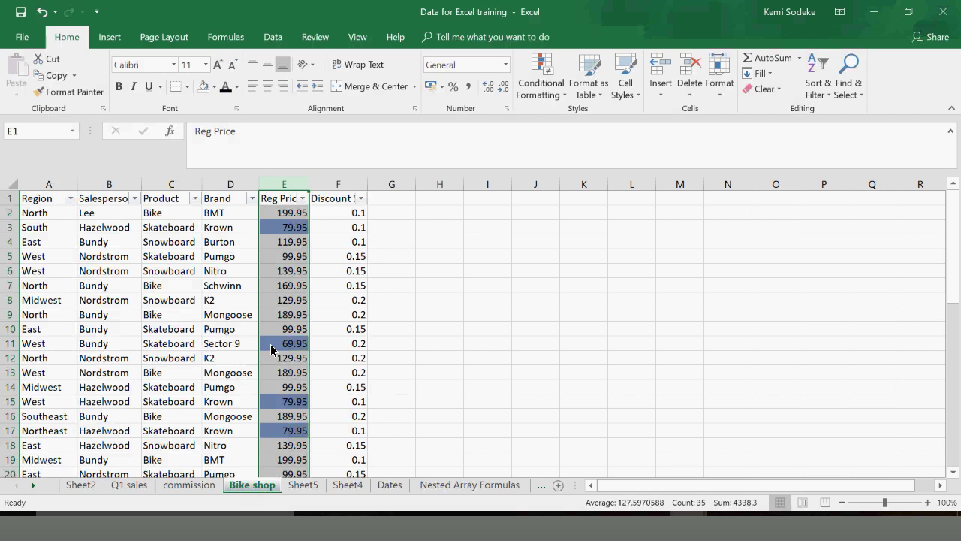
scroll(286, 308, down, 2)
scroll(279, 319, up, 2)
click(664, 537)
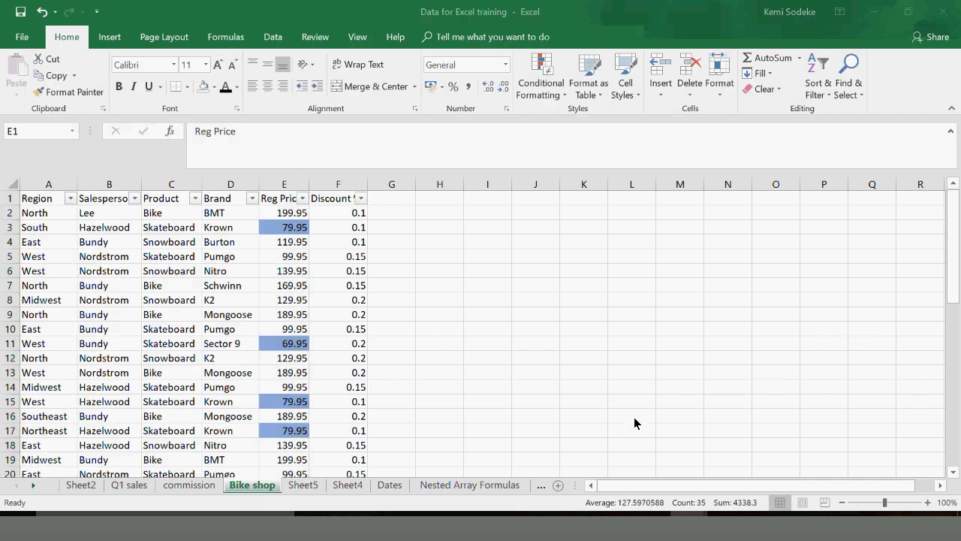
scroll(275, 372, down, 4)
click(377, 390)
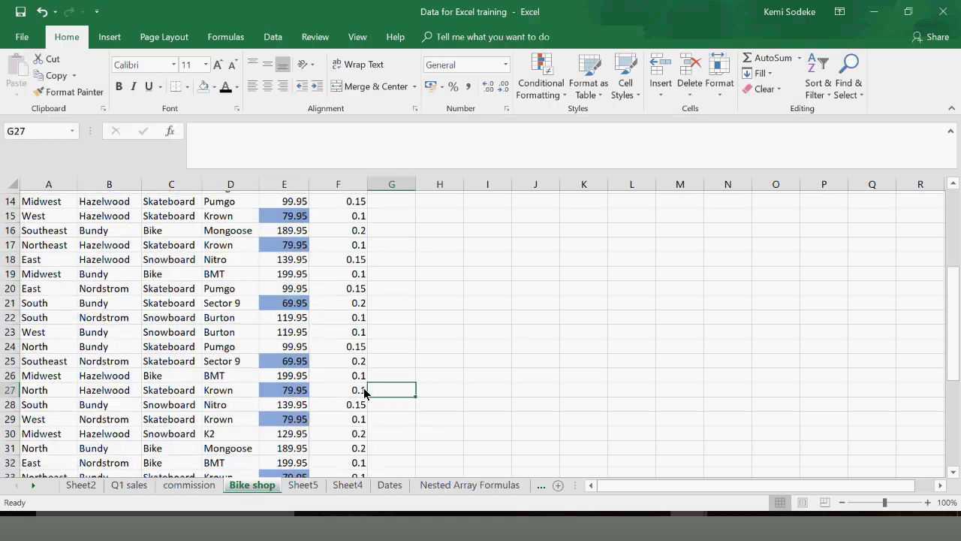
scroll(364, 391, down, 3)
scroll(305, 452, up, 8)
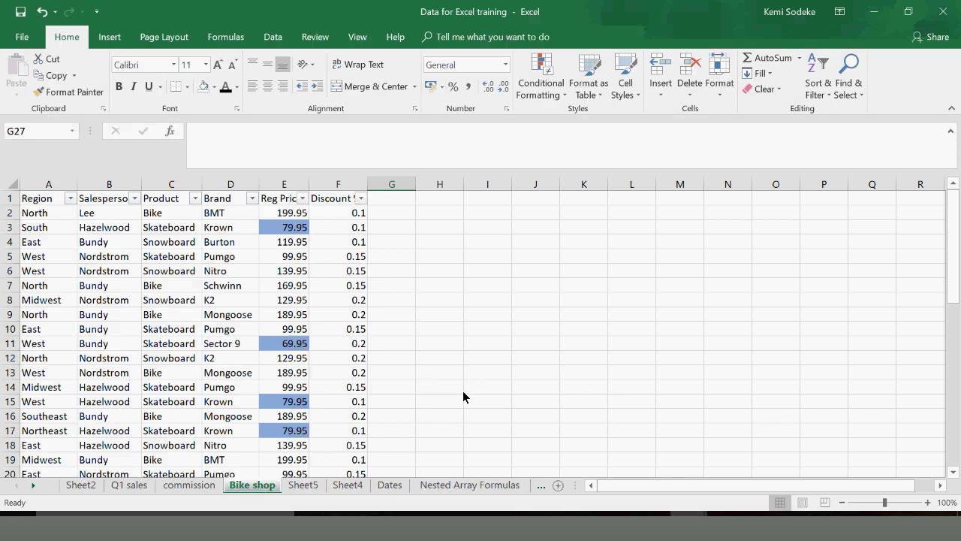
click(675, 529)
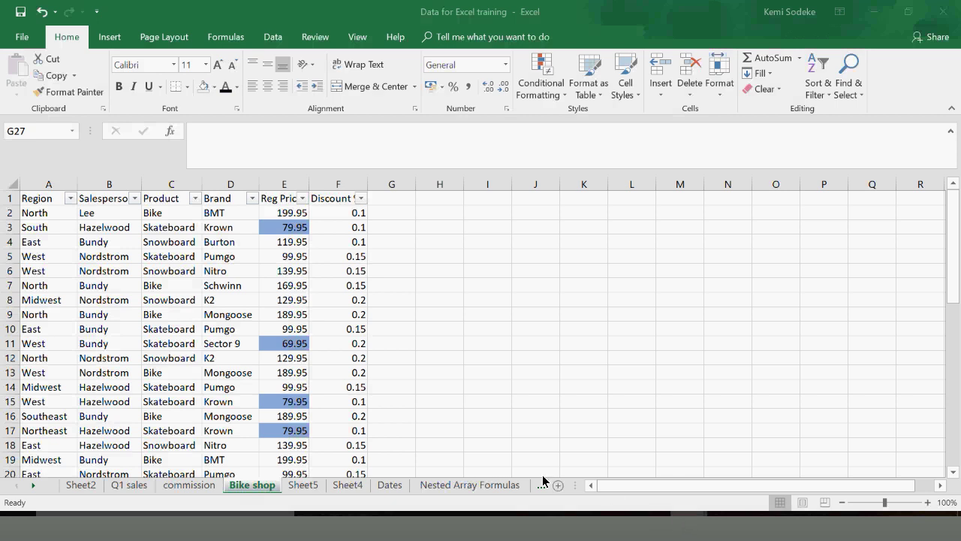
Bring up the Excel topics workbook and scroll Sheet1 to the Intermediate and Advanced Level topics
scroll(133, 375, down, 3)
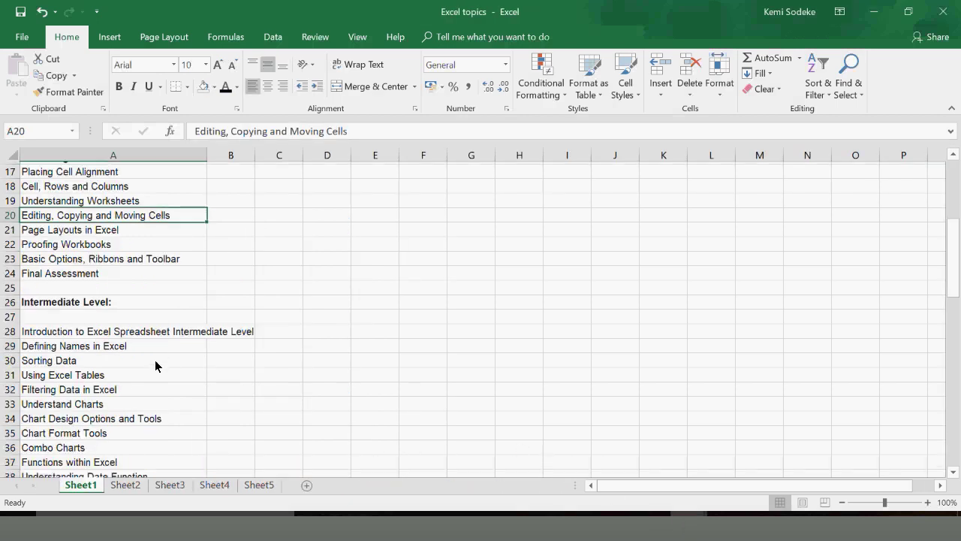
scroll(165, 342, down, 1)
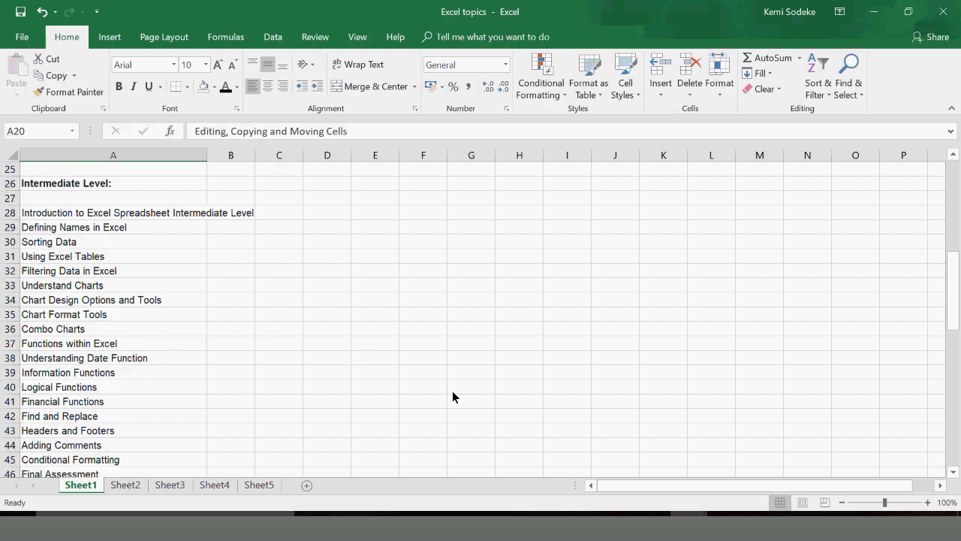
scroll(286, 347, down, 2)
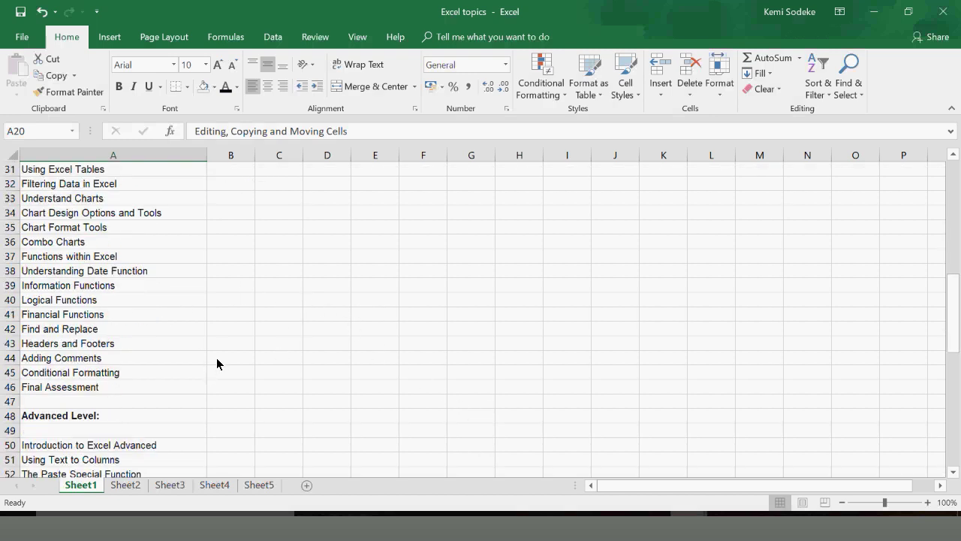
click(651, 528)
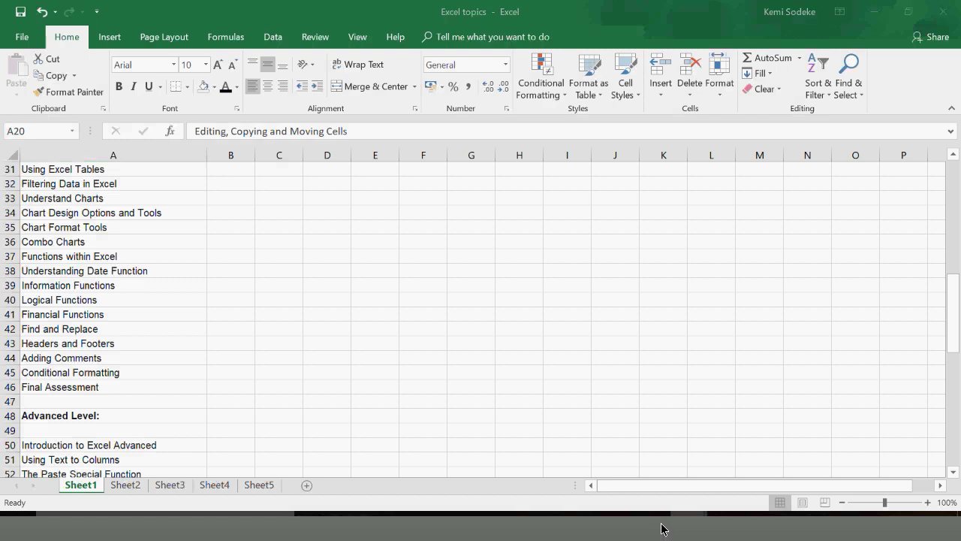